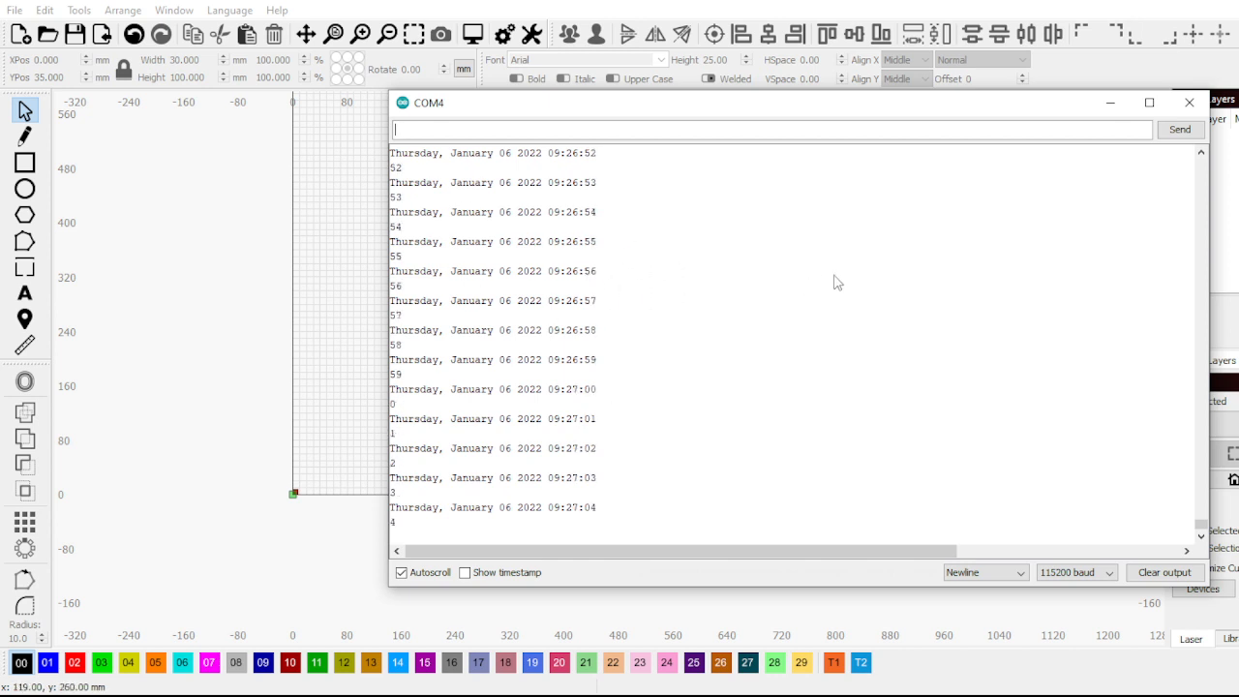
Draw a square about 114 mm wide on the workspace grid, centred at about X 125, Y 305 mm
left_click(306, 268)
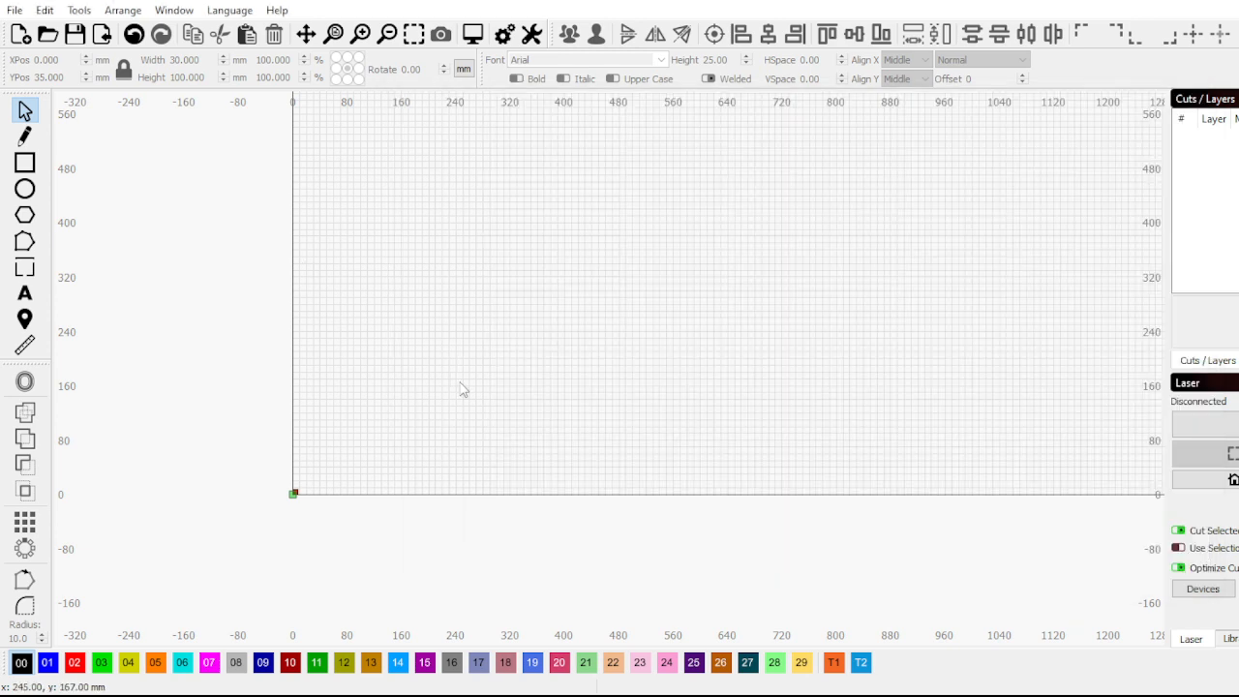
scroll(436, 392, "down", 2)
scroll(435, 394, "up", 1)
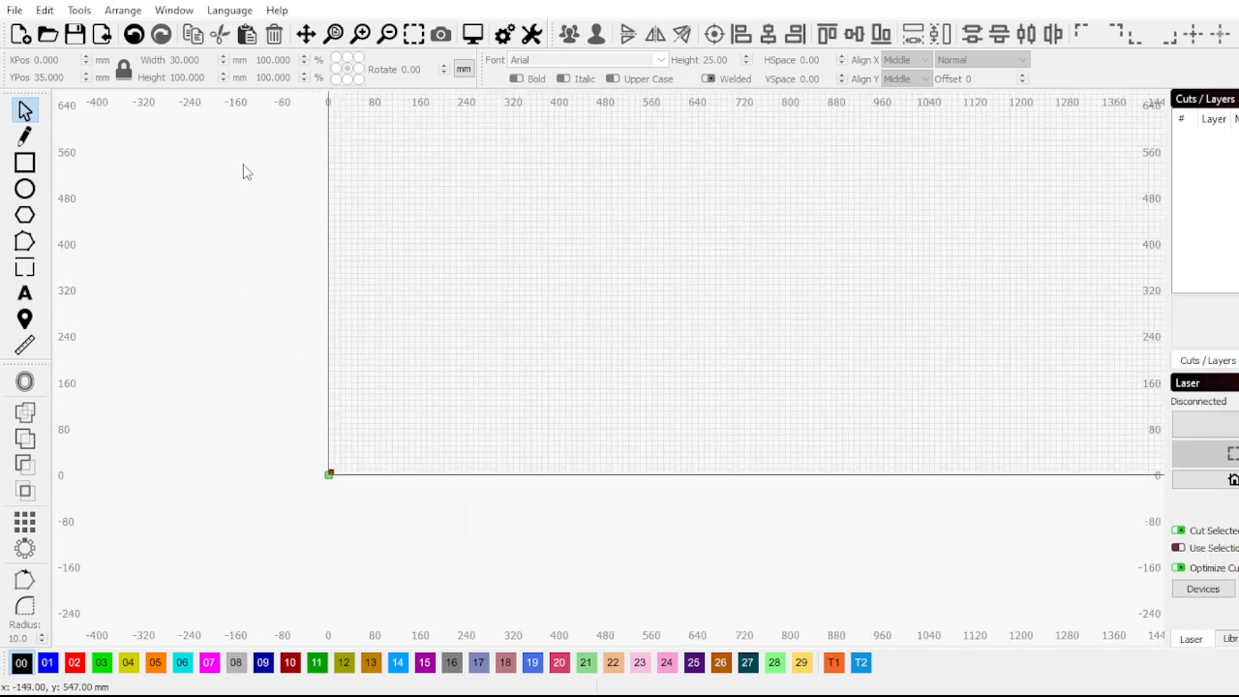
scroll(335, 353, "up", 2)
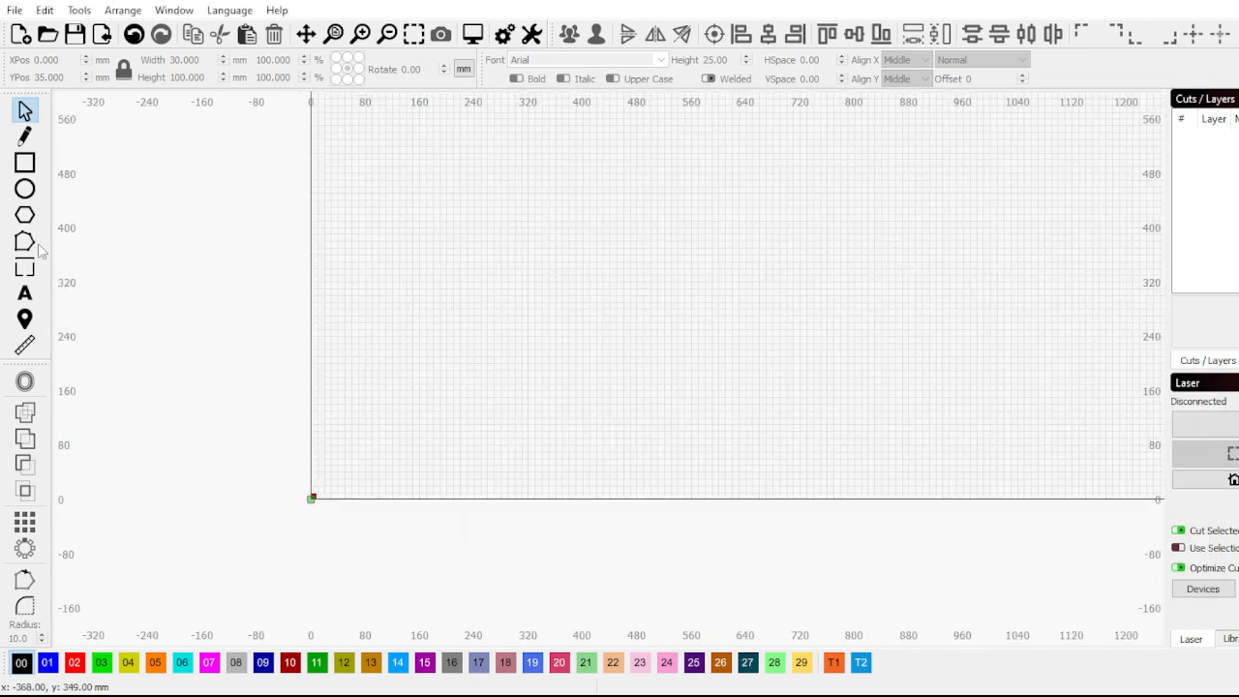
left_click(24, 163)
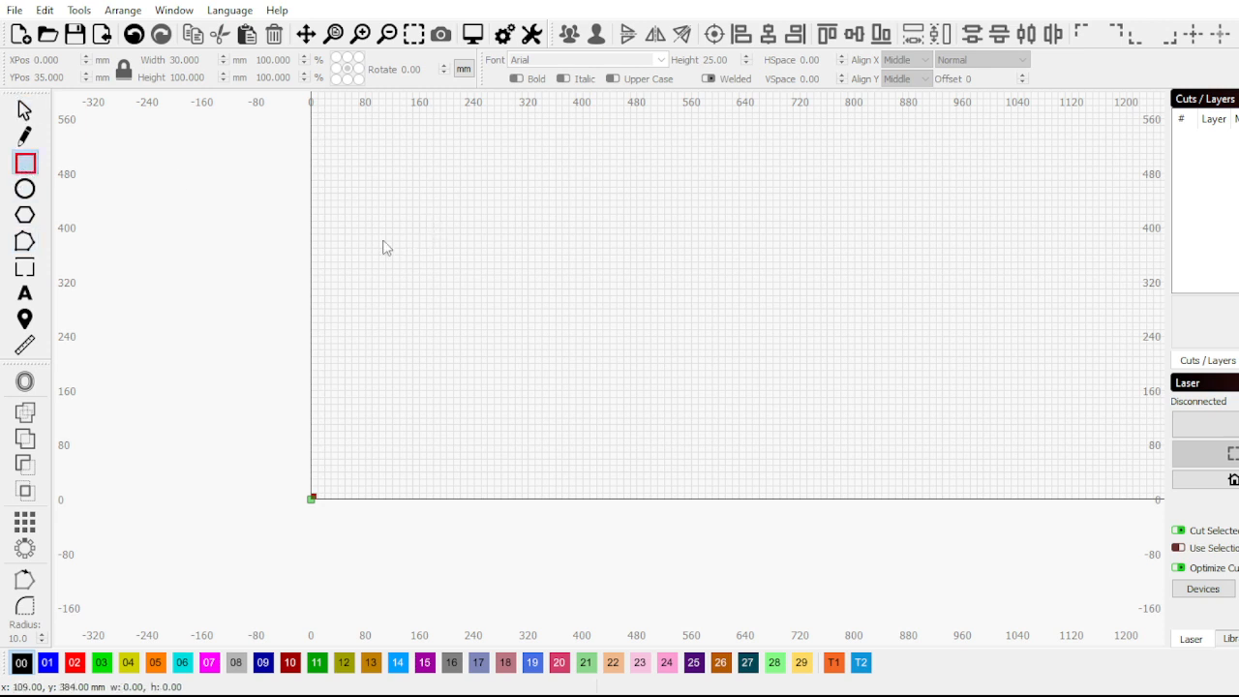
mouse_move(357, 253)
left_mouse_down()
mouse_move(415, 329)
mouse_move(435, 331)
left_mouse_up()
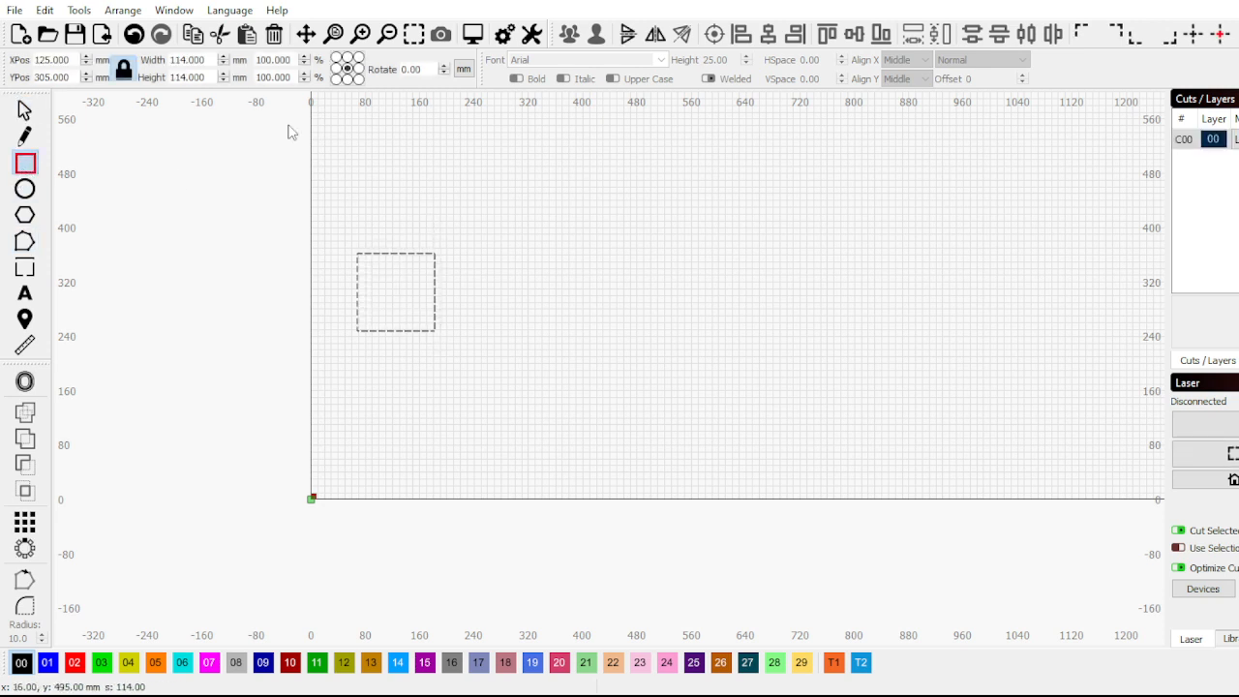
Select the square and rotate it by 45 degrees to form a diamond
left_click(25, 110)
scroll(404, 290, "up", 4)
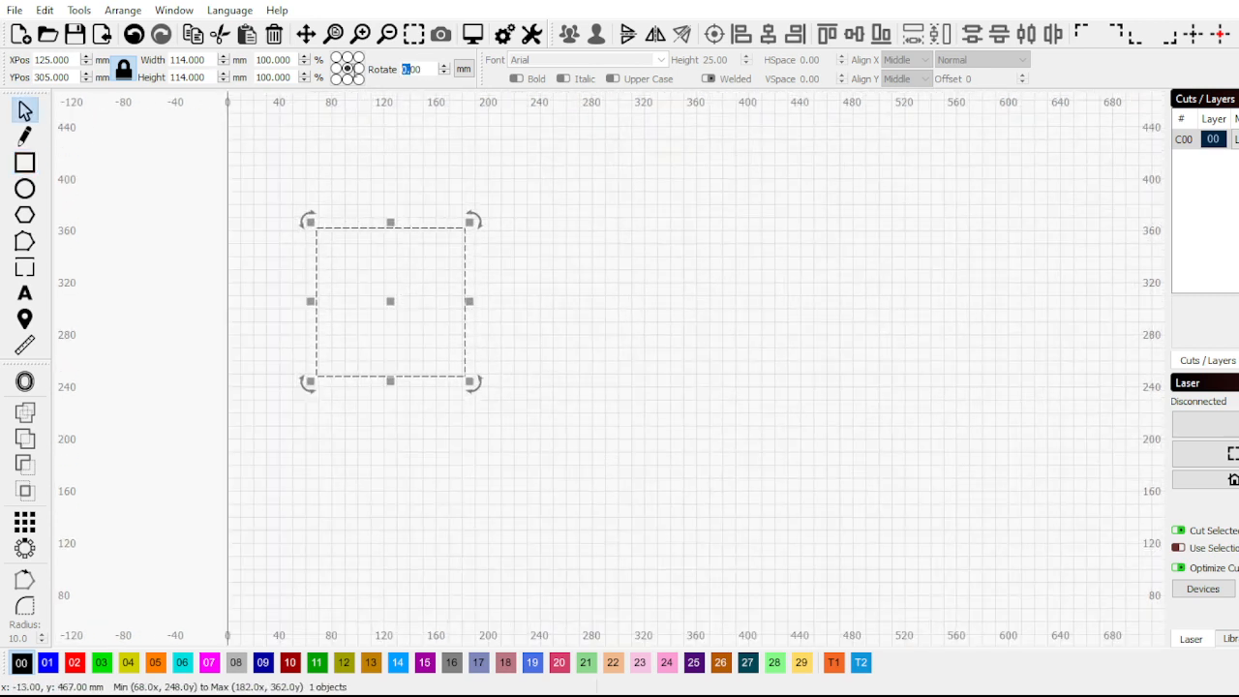
double_click(413, 70)
type("45")
key("Return")
Move the diamond to about X -2, Y 382 mm and set its width to 25 mm with proportions locked
scroll(604, 422, "down", 2)
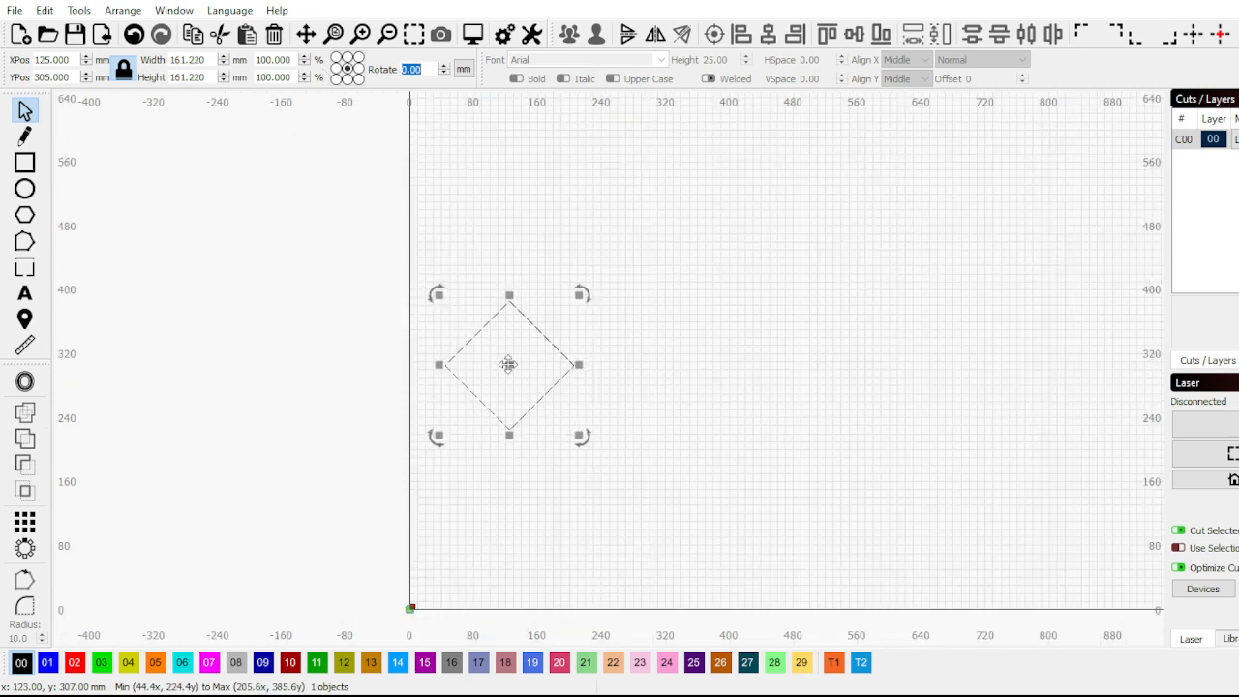
left_click_drag(507, 364, 408, 304)
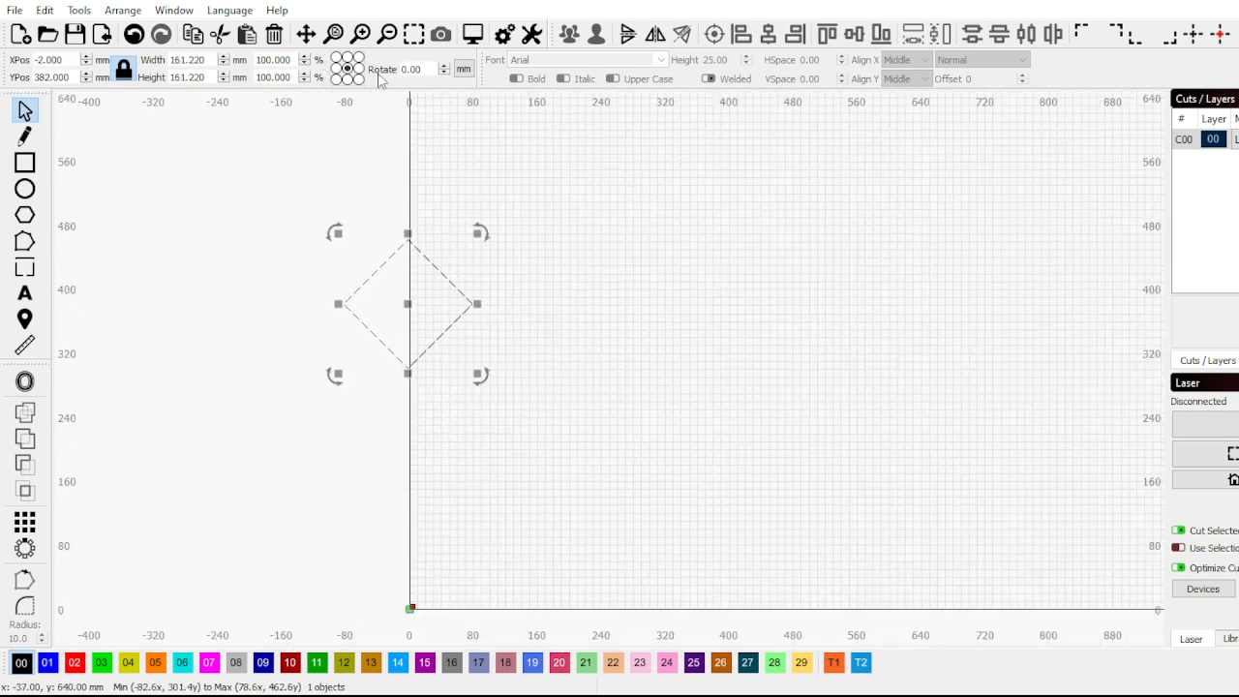
double_click(205, 59)
type("25")
key("Return")
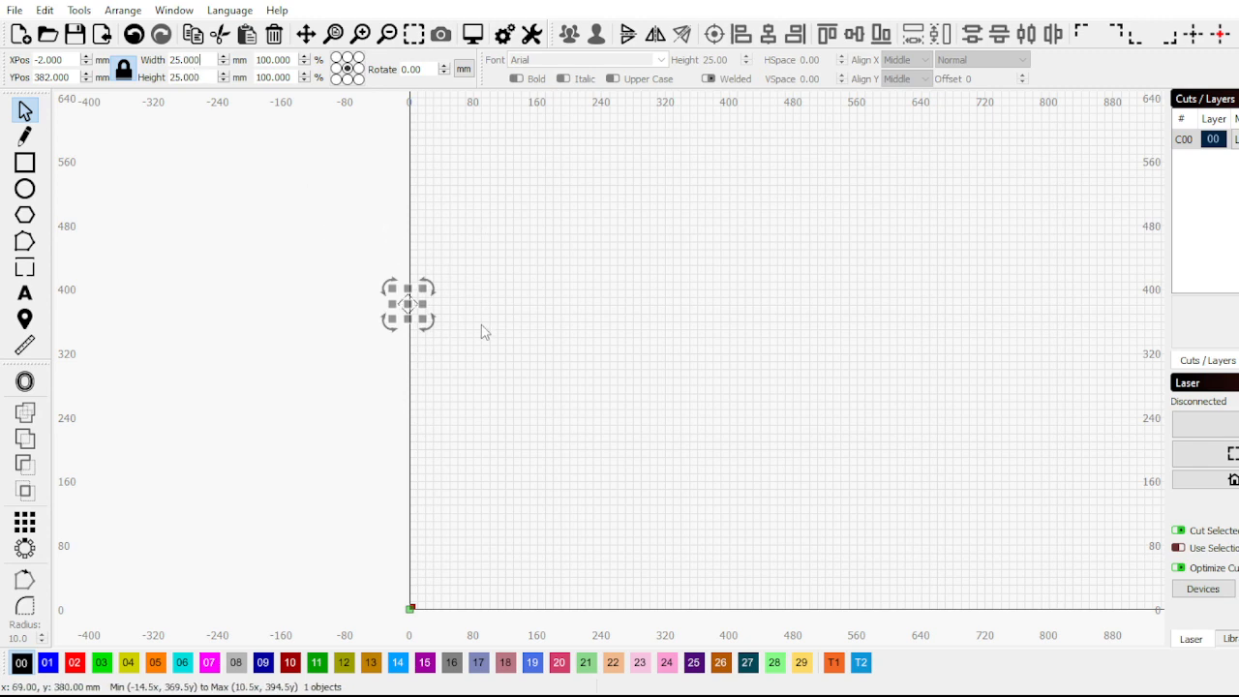
Move the 25 mm diamond closer to the origin, to about X 18, Y 95 mm
scroll(390, 349, "down", 3)
scroll(402, 440, "up", 4)
scroll(428, 280, "down", 2)
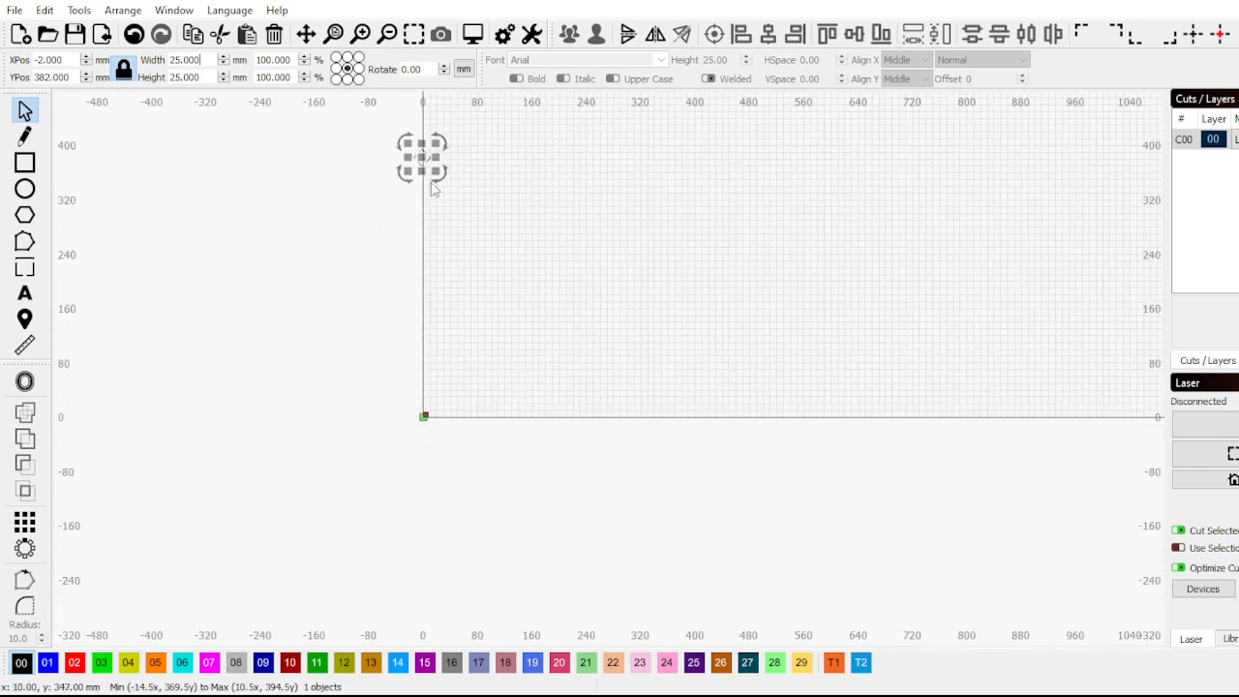
left_click_drag(421, 157, 435, 361)
scroll(442, 373, "up", 5)
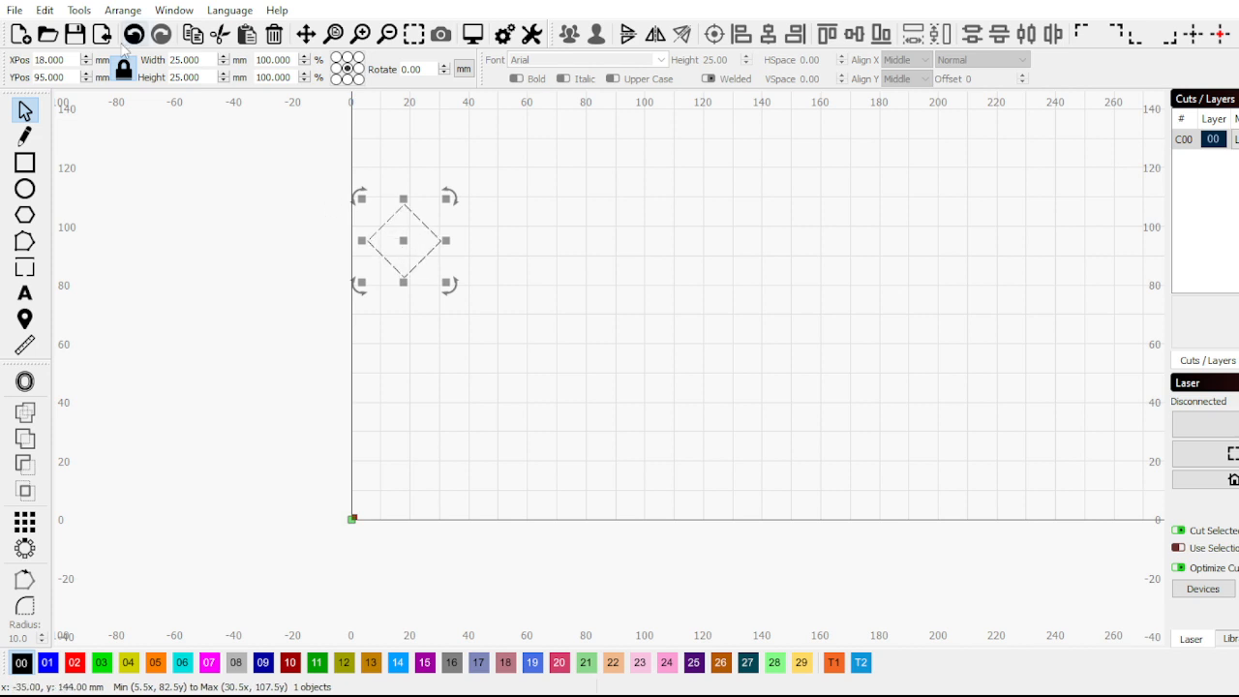
Create two copies of the diamond and move the lower copy to about X -19, Y 6 mm
scroll(345, 264, "down", 3)
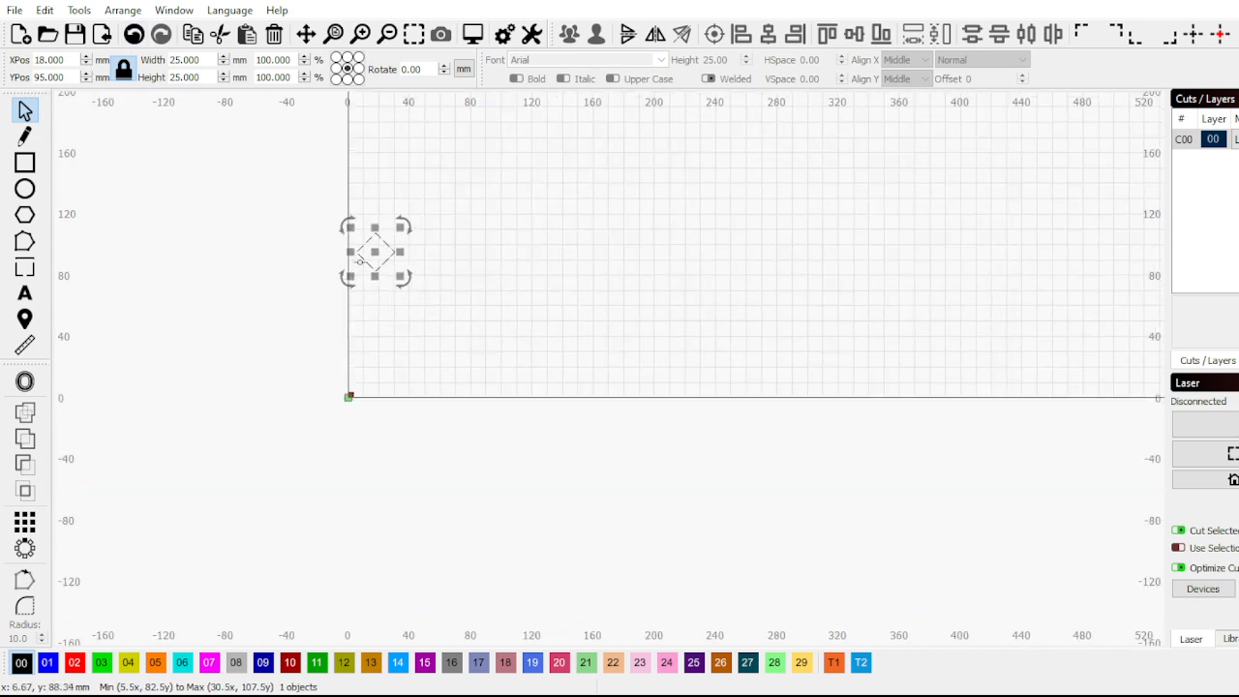
key("ctrl+v")
key("ctrl+v")
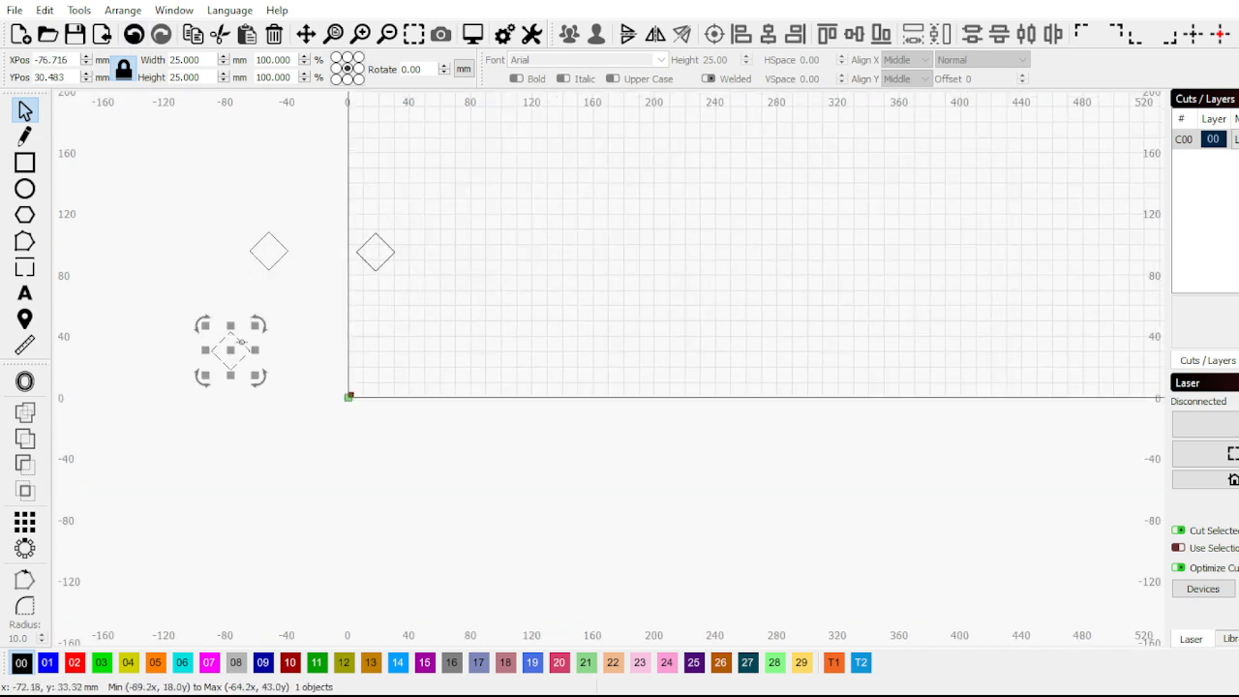
left_click_drag(234, 350, 322, 391)
Move the original diamond to about X 6, Y 88 mm, across the workspace's vertical edge
left_click(385, 256)
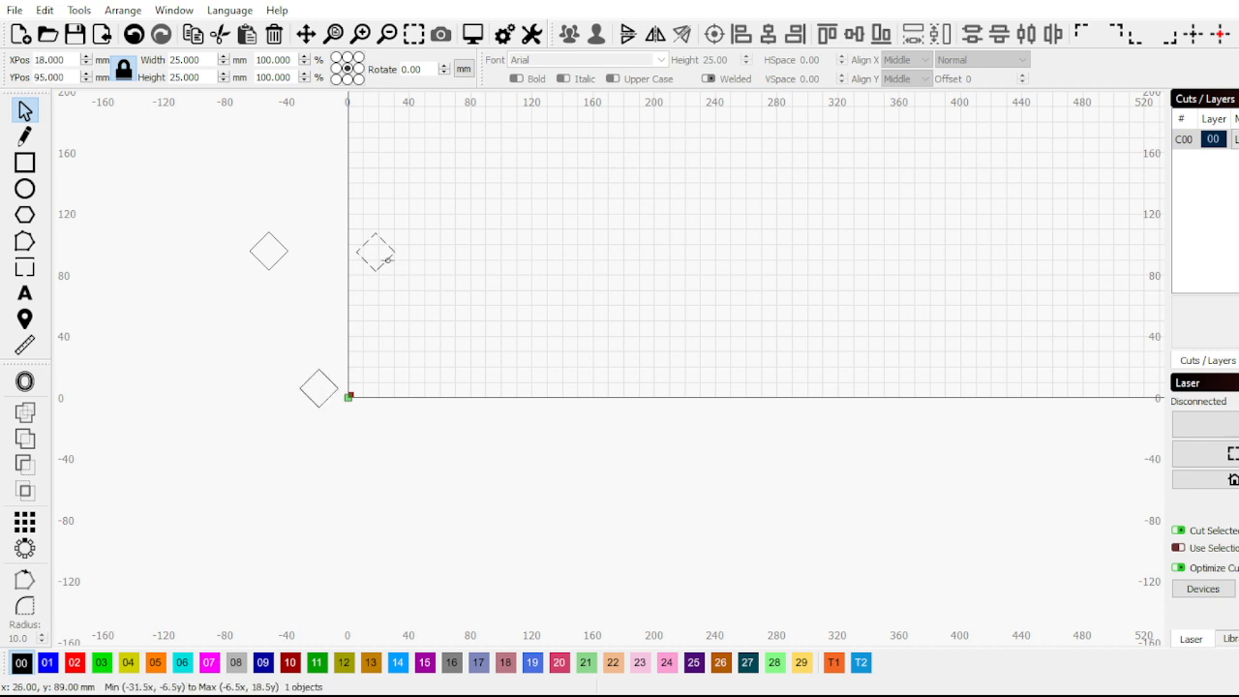
left_click_drag(375, 251, 357, 262)
left_click_drag(229, 204, 313, 282)
scroll(313, 282, "up", 1)
scroll(313, 282, "up", 1)
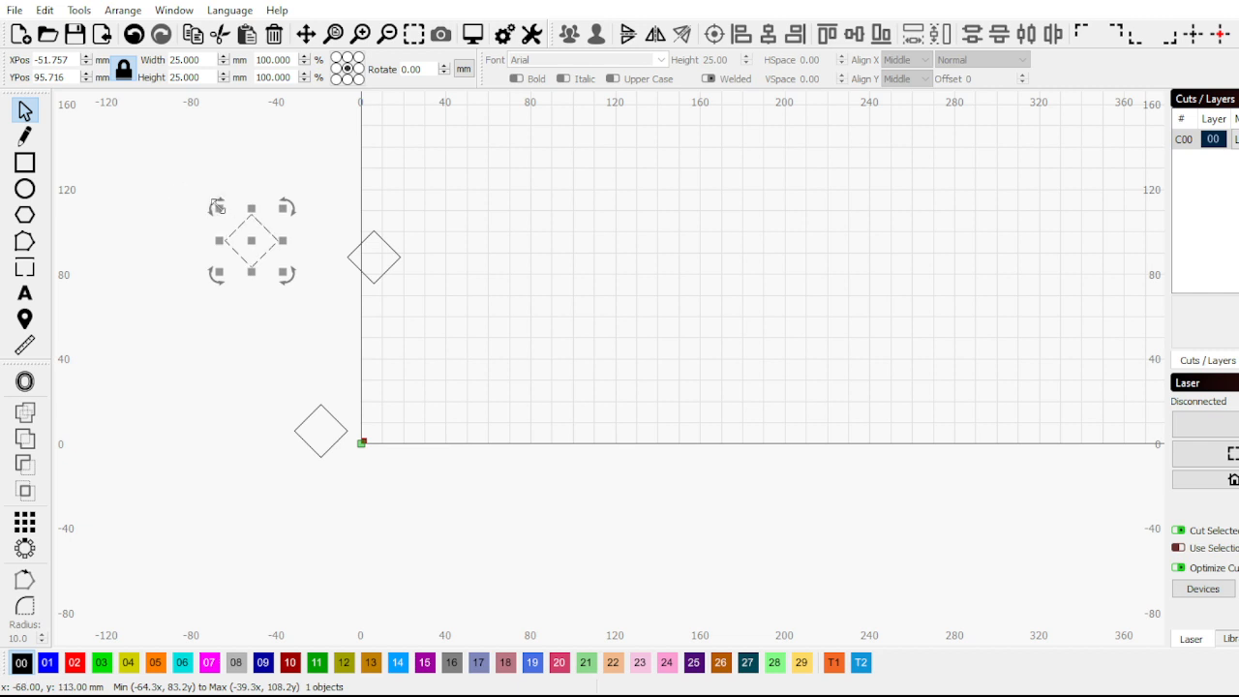
scroll(274, 237, "up", 2)
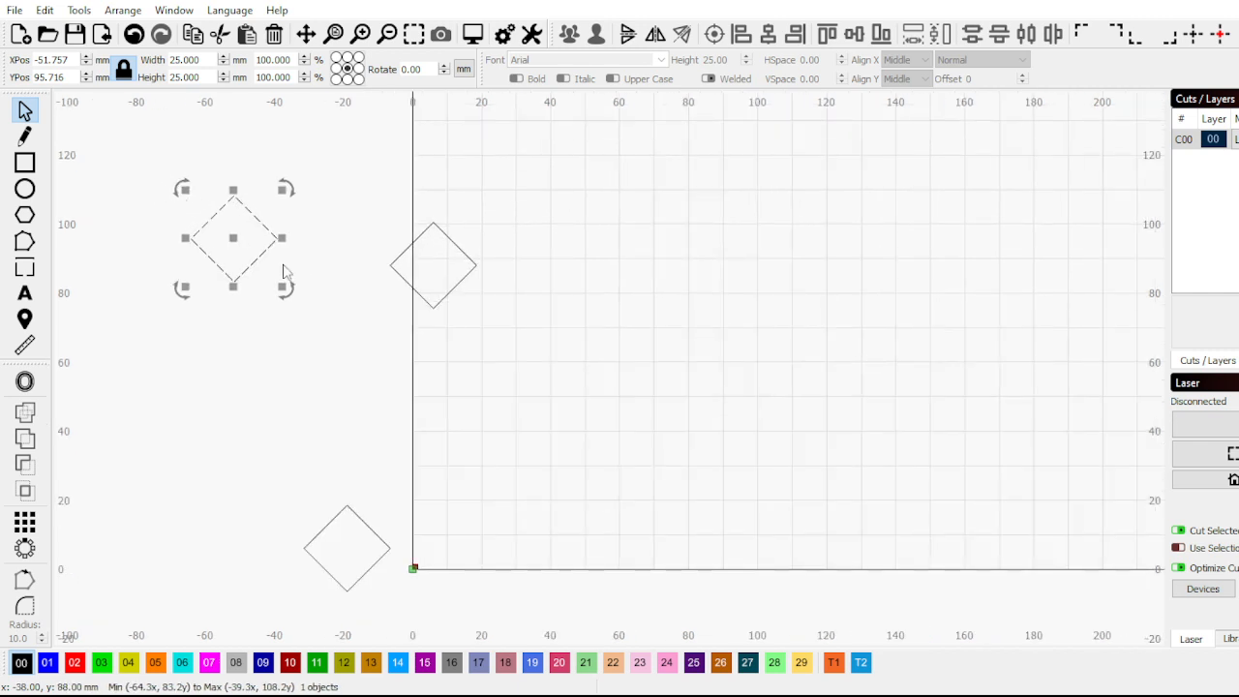
Position the lower diamond exactly at the origin, X 0 and Y 0
left_click_drag(376, 471, 309, 549)
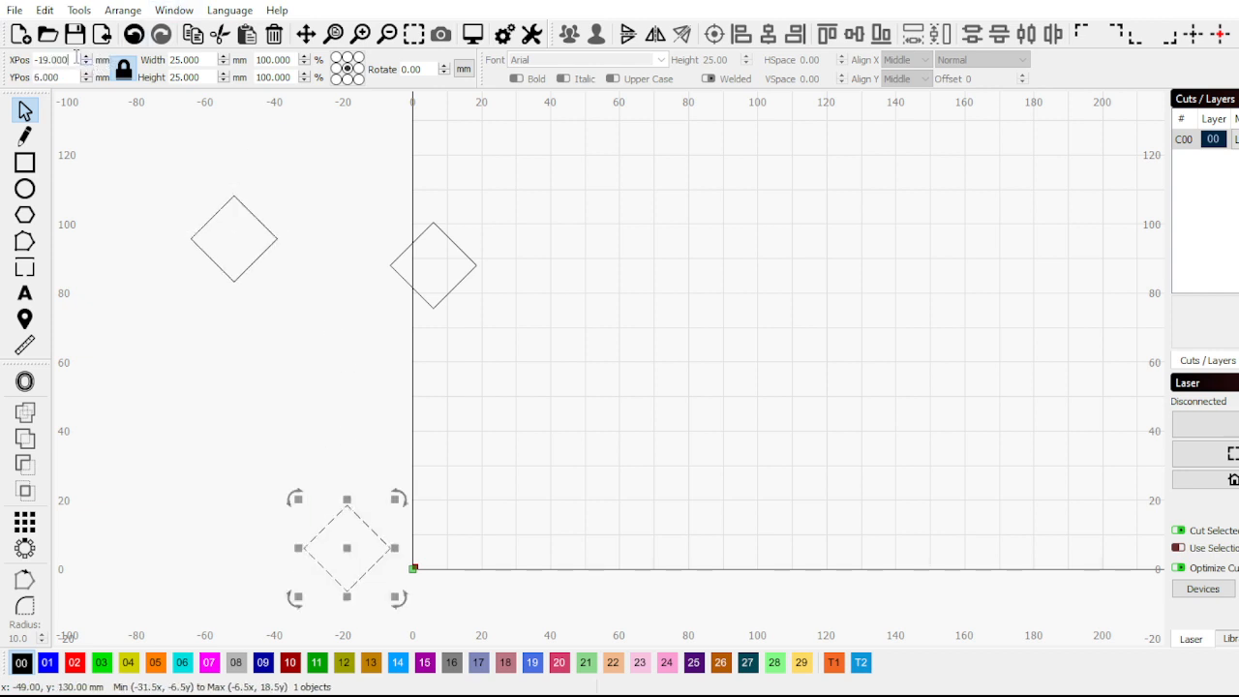
left_click_drag(76, 57, 19, 51)
type("0")
key("Tab")
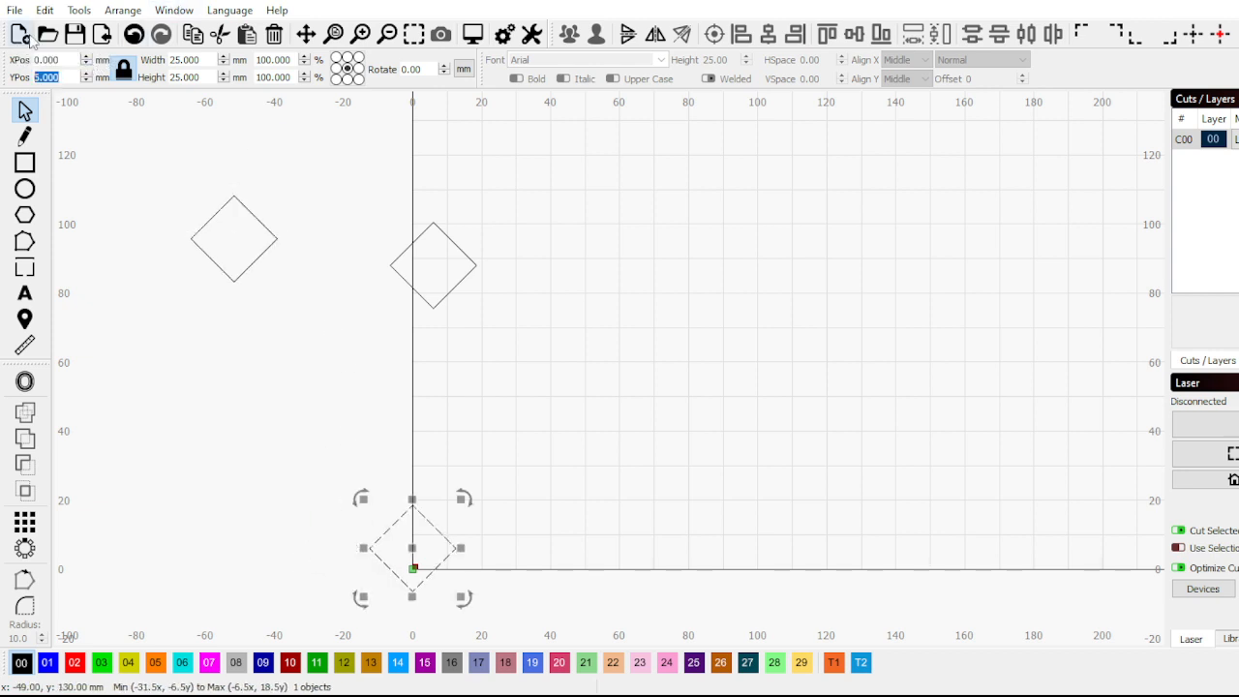
type("0")
key("Return")
Position the diamond nearest the vertical axis directly above the origin, at X 0 and Y 50 mm
left_click_drag(684, 292, 204, 160)
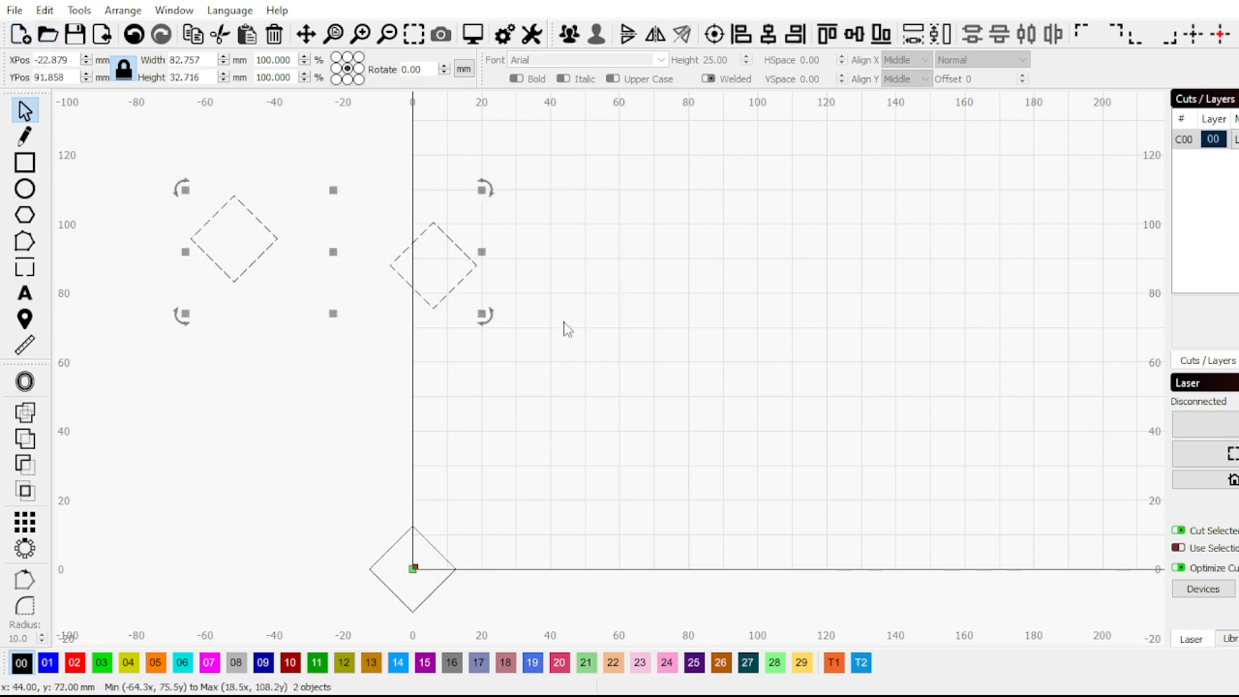
left_click_drag(564, 326, 407, 252)
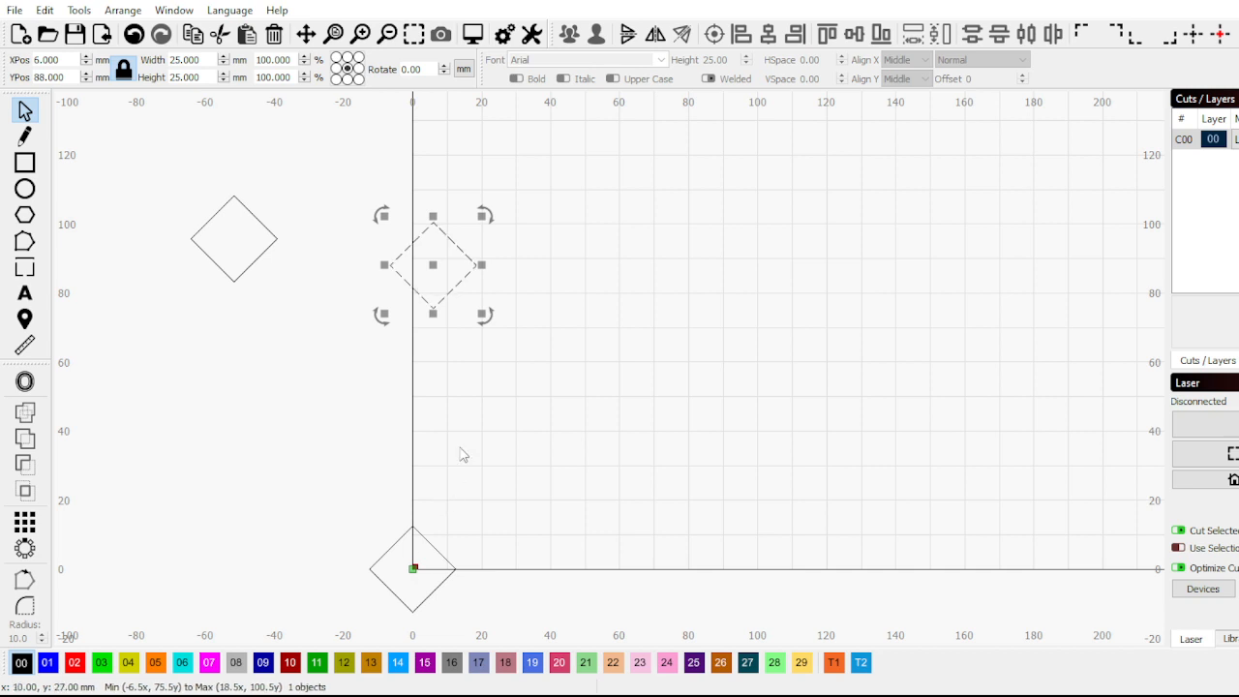
left_click_drag(67, 59, 12, 77)
type("0")
key("Return")
type("50")
key("Return")
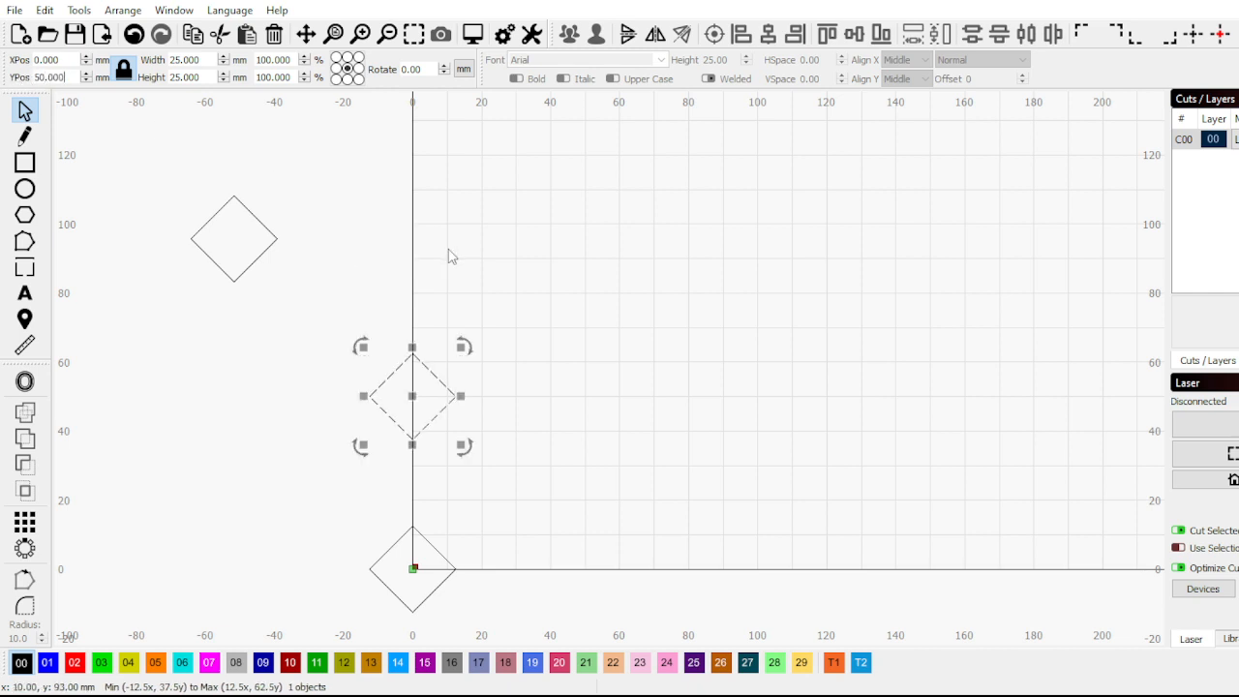
Draw a closed six-sided line outline around the two stacked diamonds, snapping to their outer side corners, lowest tip and highest tip
left_click(395, 307)
scroll(405, 604, "down", 2)
scroll(406, 604, "up", 3)
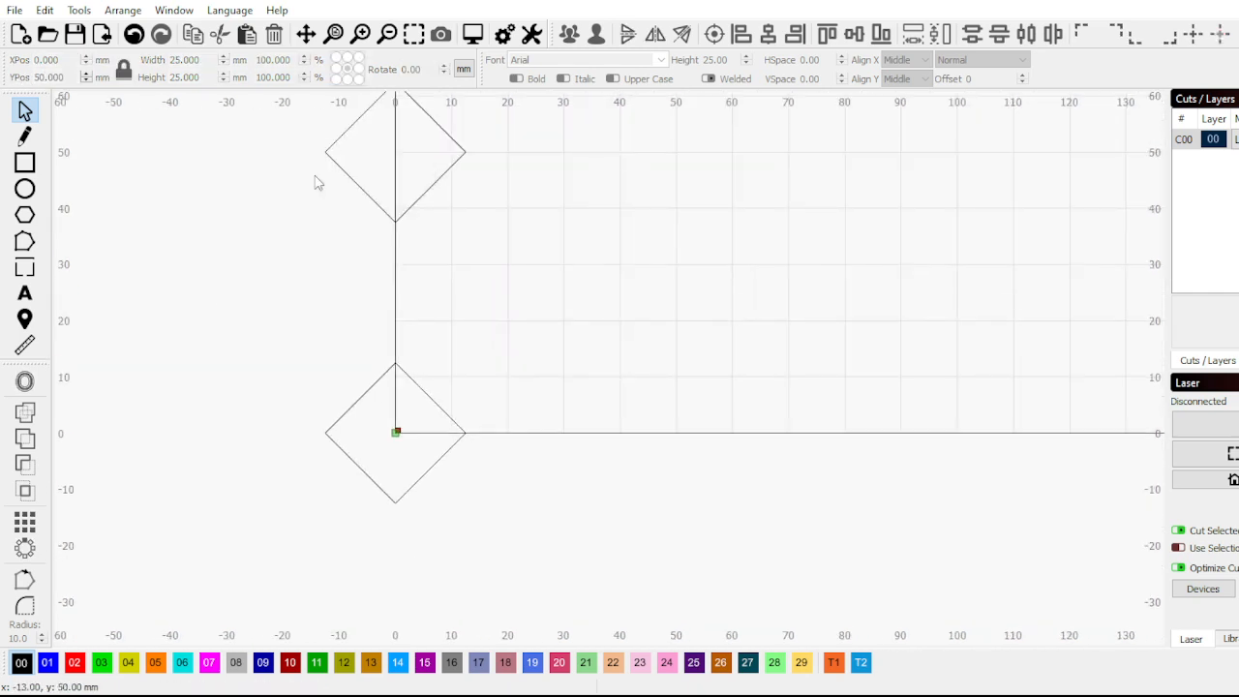
left_click(24, 136)
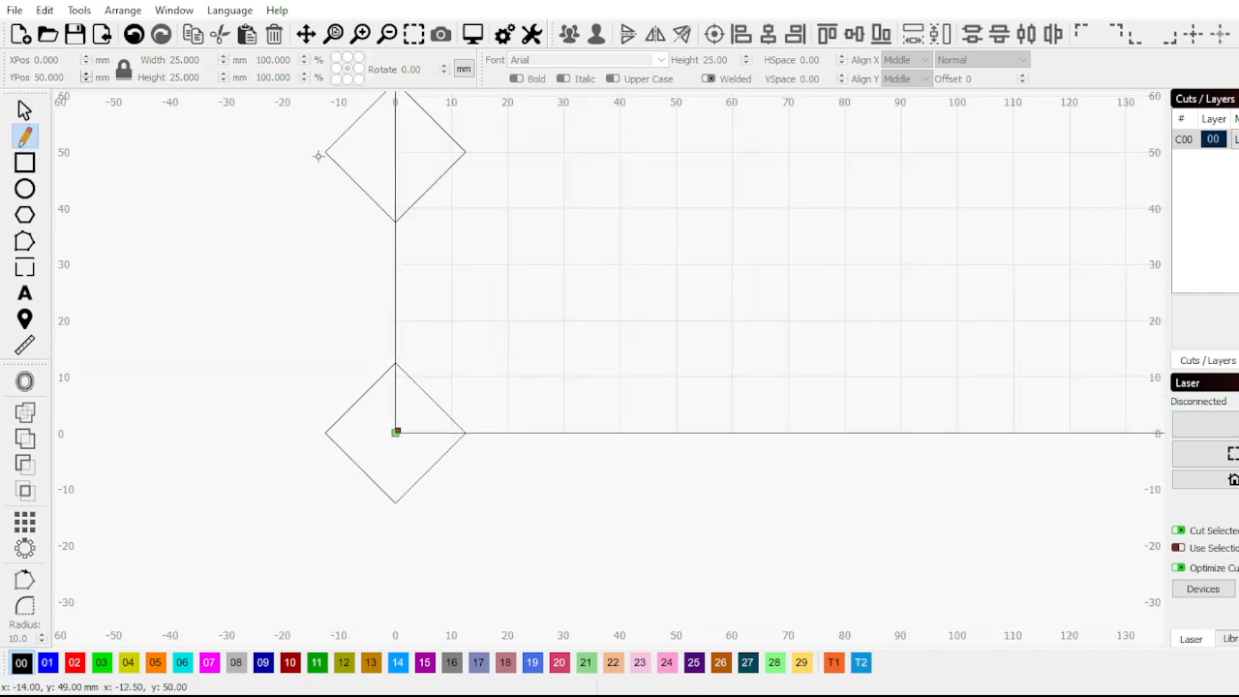
left_click(324, 152)
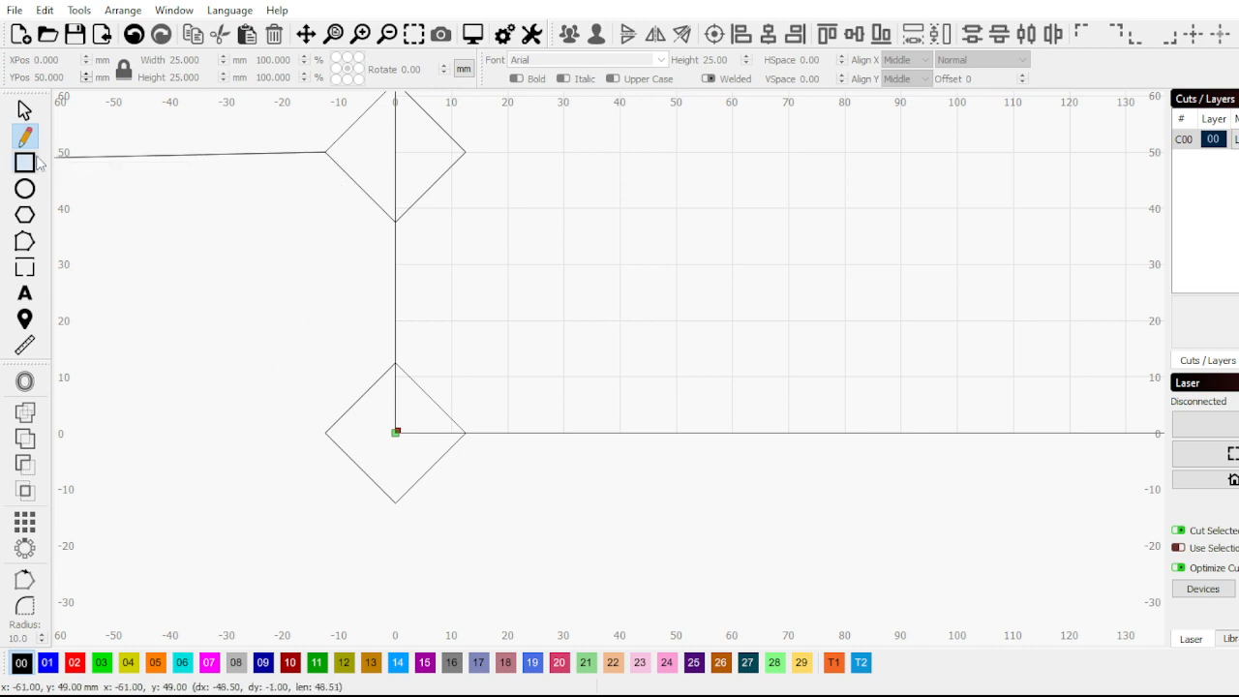
left_click(325, 433)
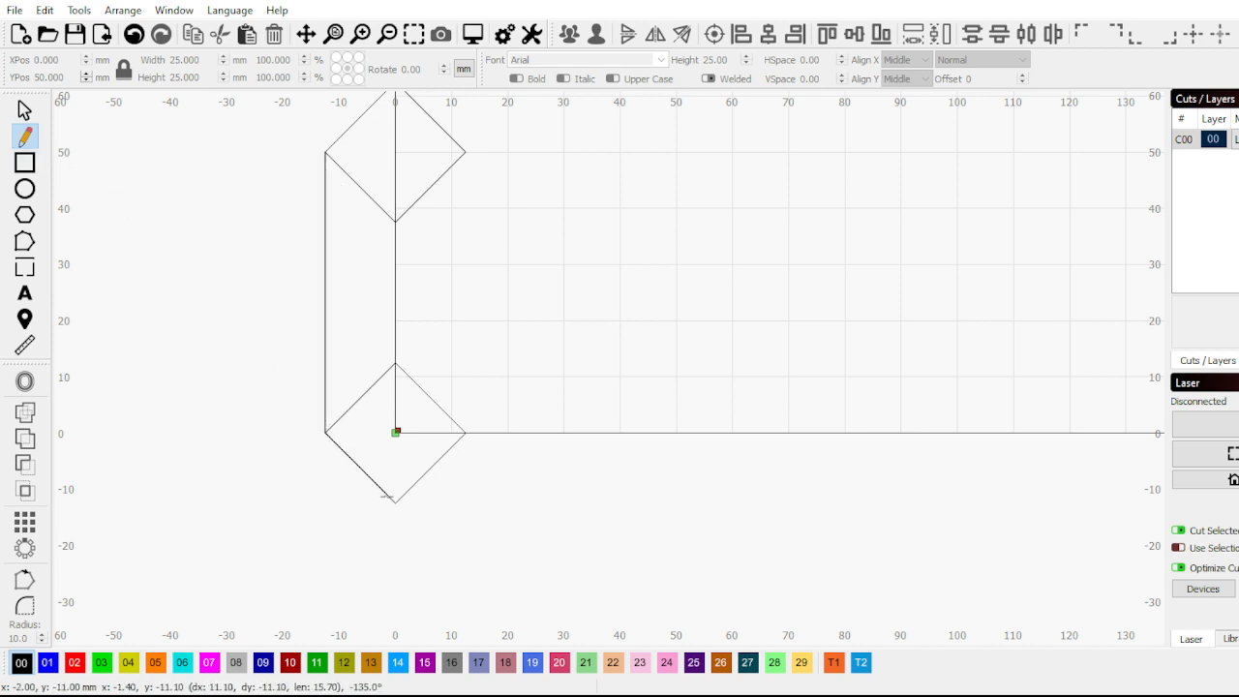
left_click(394, 502)
left_click(466, 432)
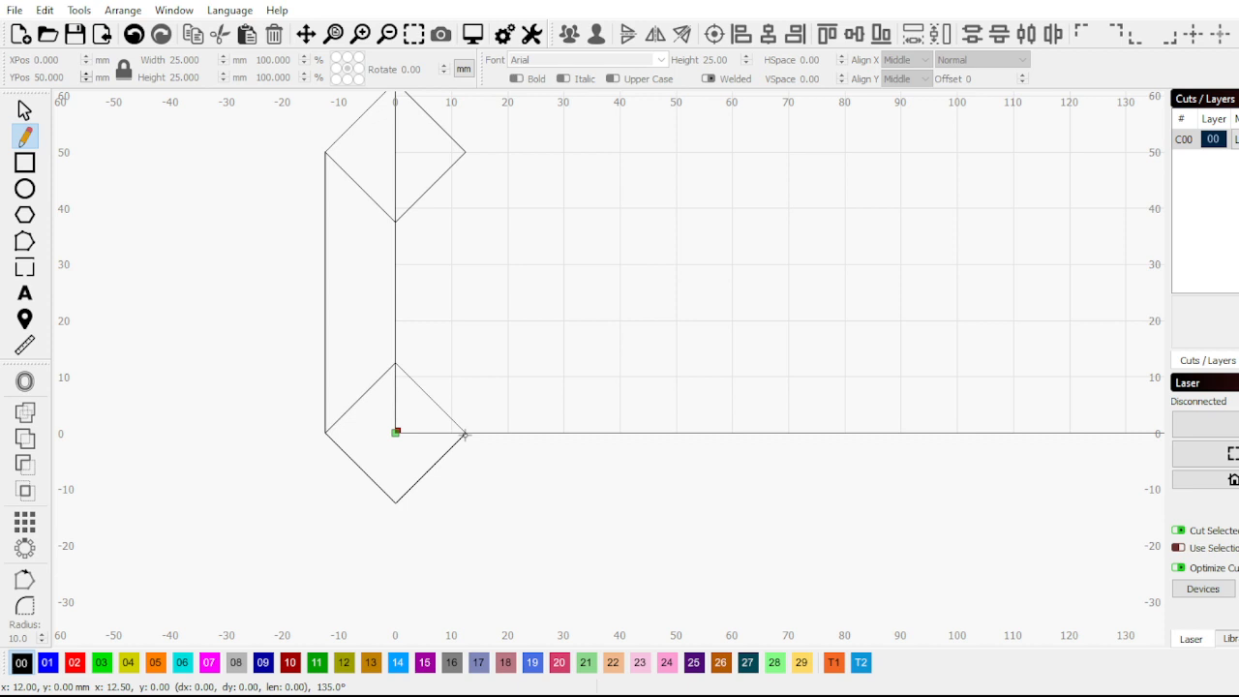
left_click(467, 152)
scroll(498, 431, "down", 3)
scroll(420, 240, "up", 3)
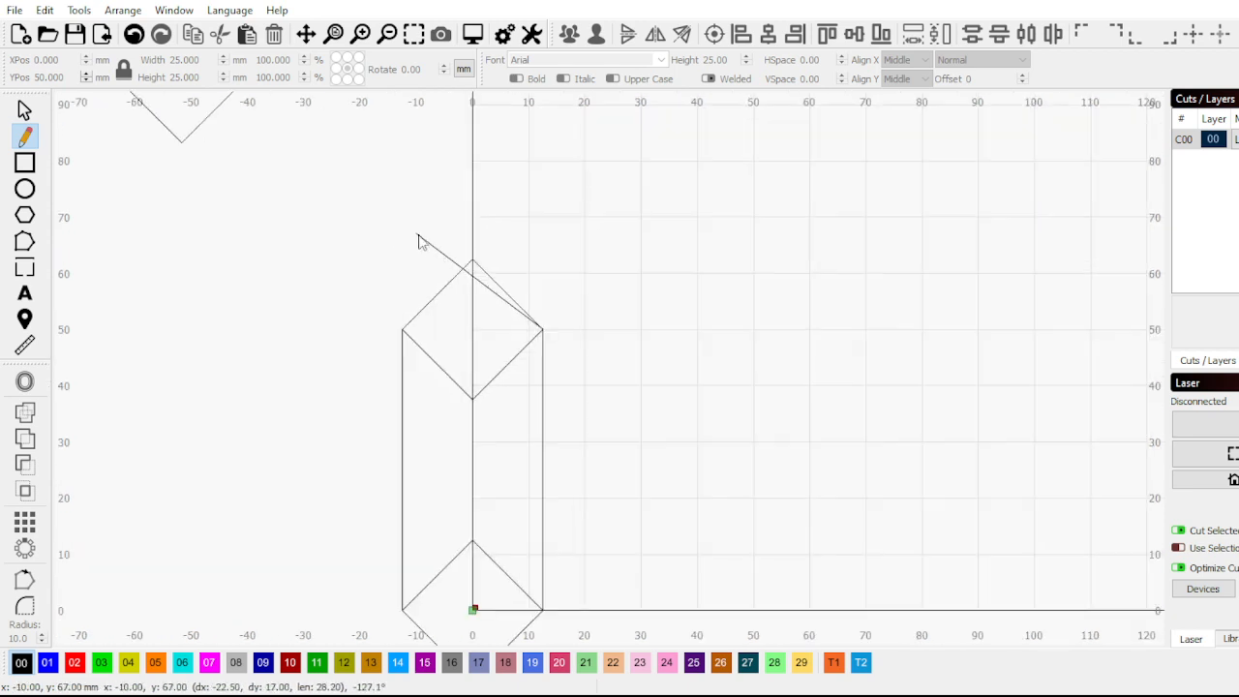
left_click(472, 255)
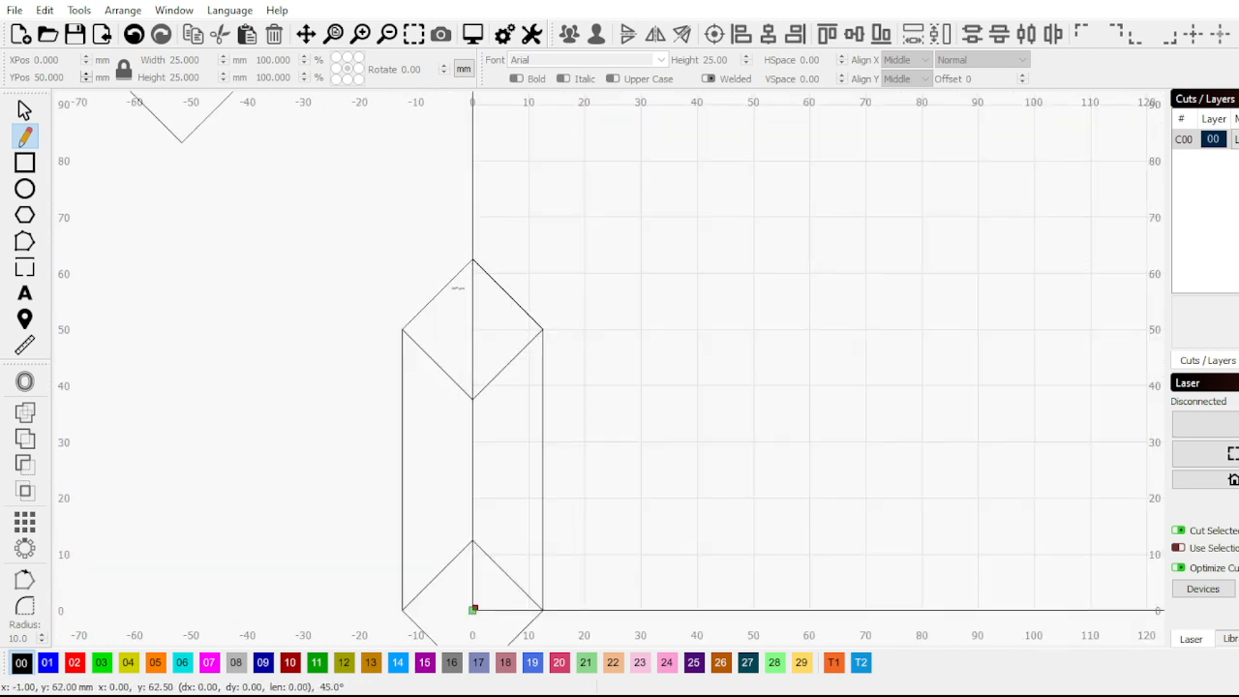
left_click(403, 329)
left_click(24, 109)
Move both diamonds out of the outline, the lower to about X -42, Y 14 mm and the upper to about X -49, Y 52 mm
scroll(404, 276, "down", 3)
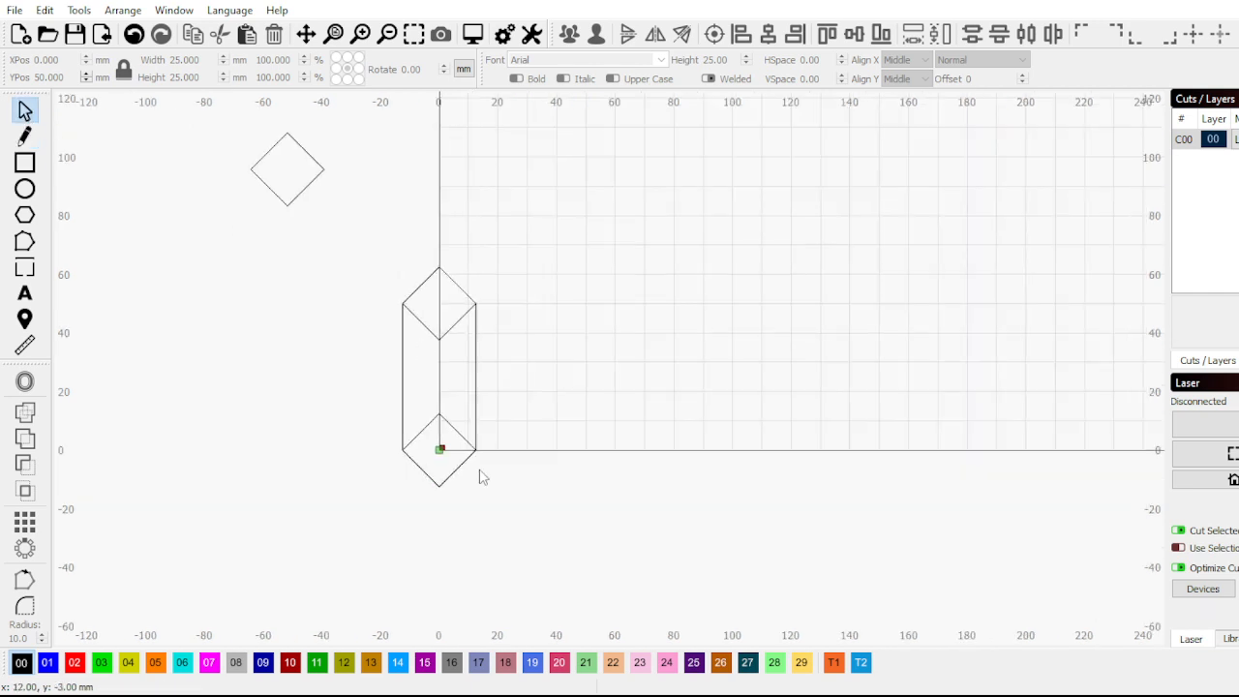
scroll(484, 484, "up", 2)
left_click(398, 356)
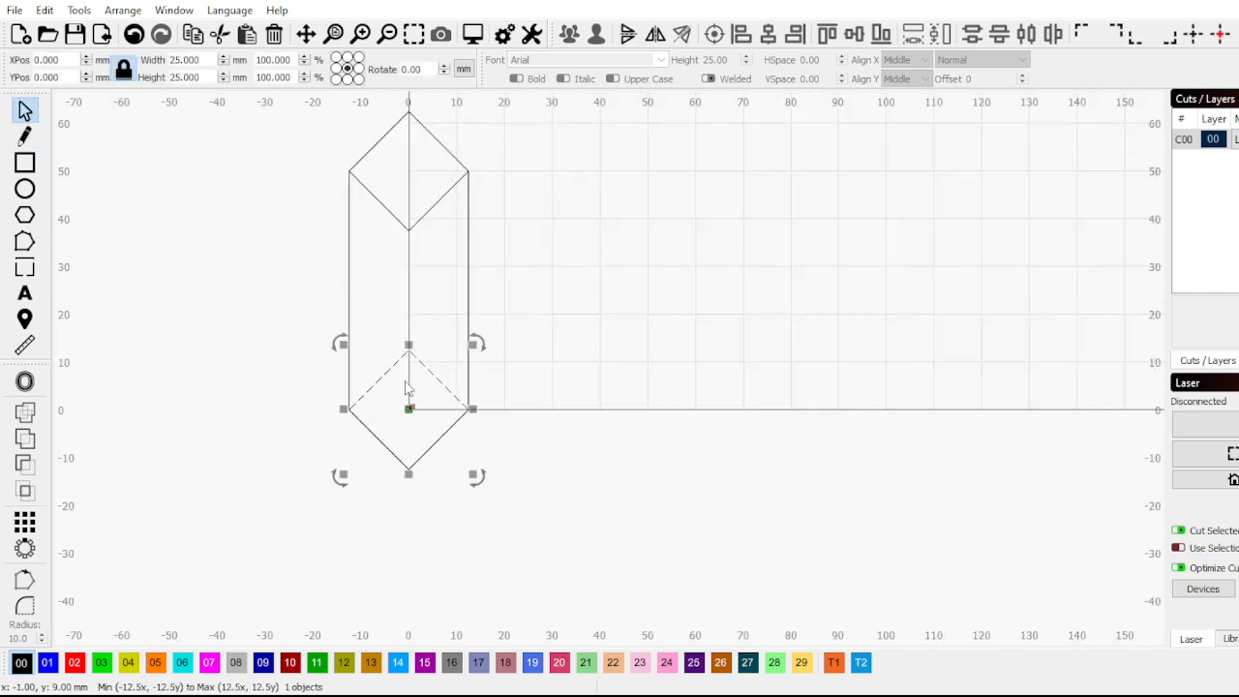
left_click_drag(392, 413, 192, 346)
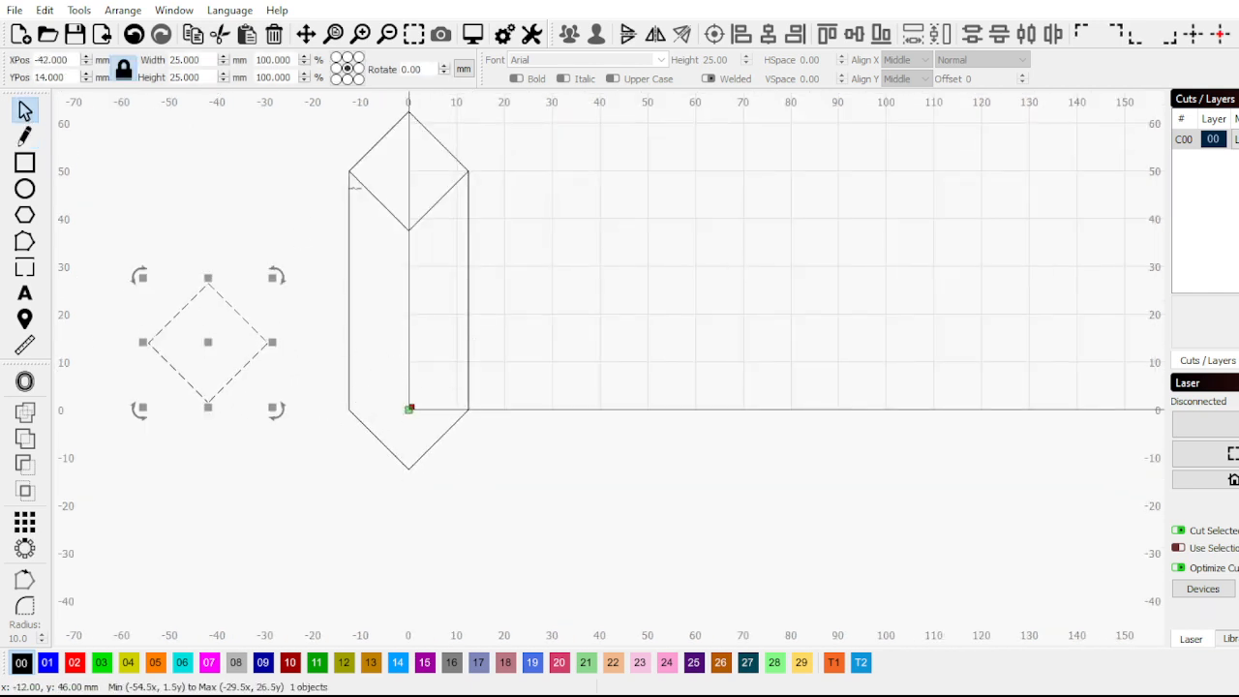
left_click(377, 197)
left_click(409, 166)
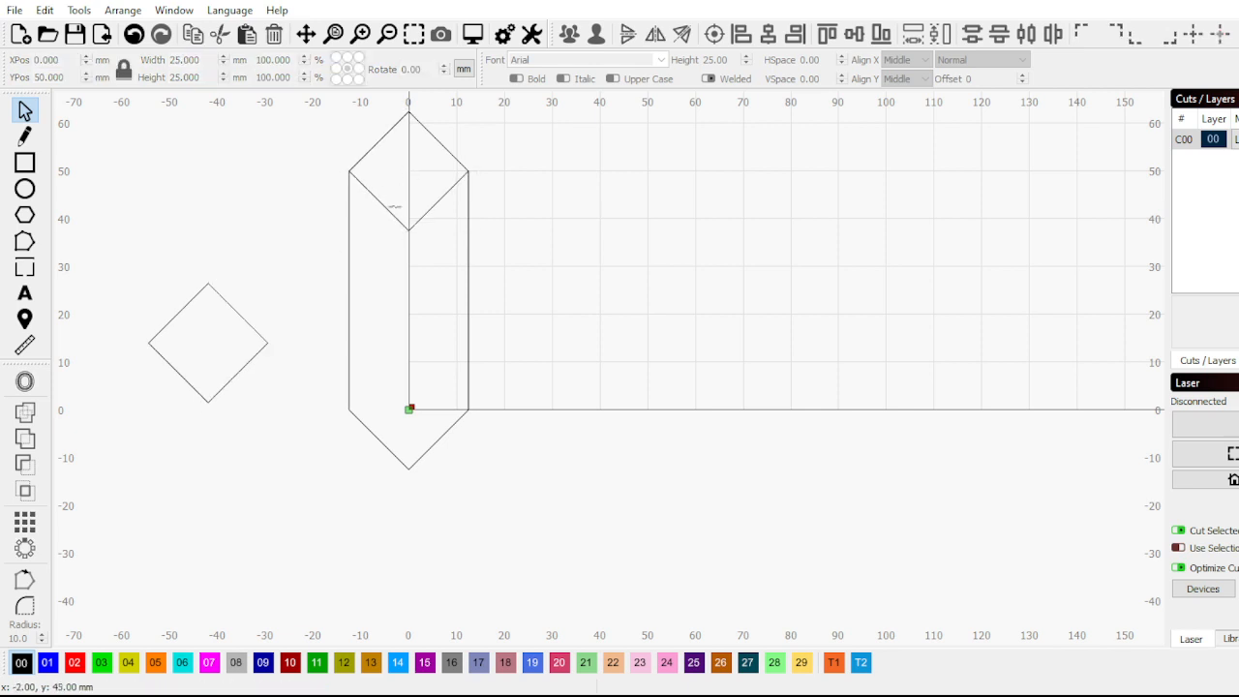
left_click(386, 211)
left_click_drag(406, 171, 176, 159)
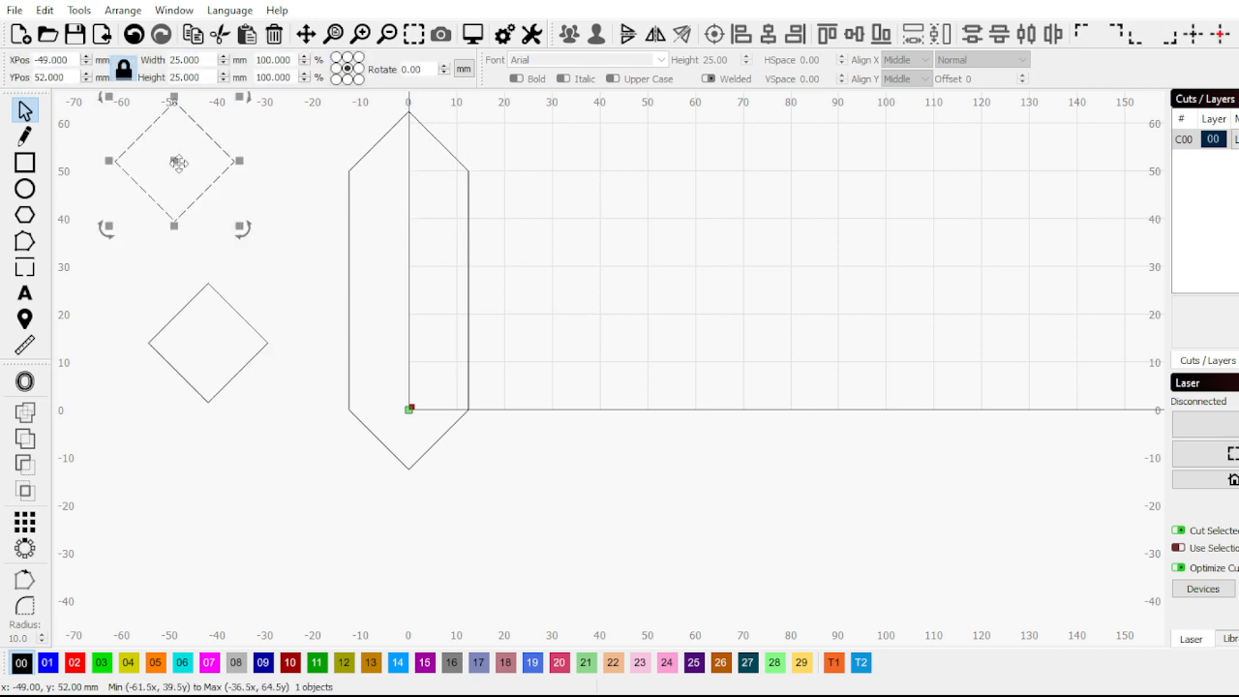
Offset the six-sided outline 3 mm inward with bevelled corners, keeping the original outline
scroll(511, 303, "down", 2)
scroll(456, 267, "up", 2)
left_click(453, 254)
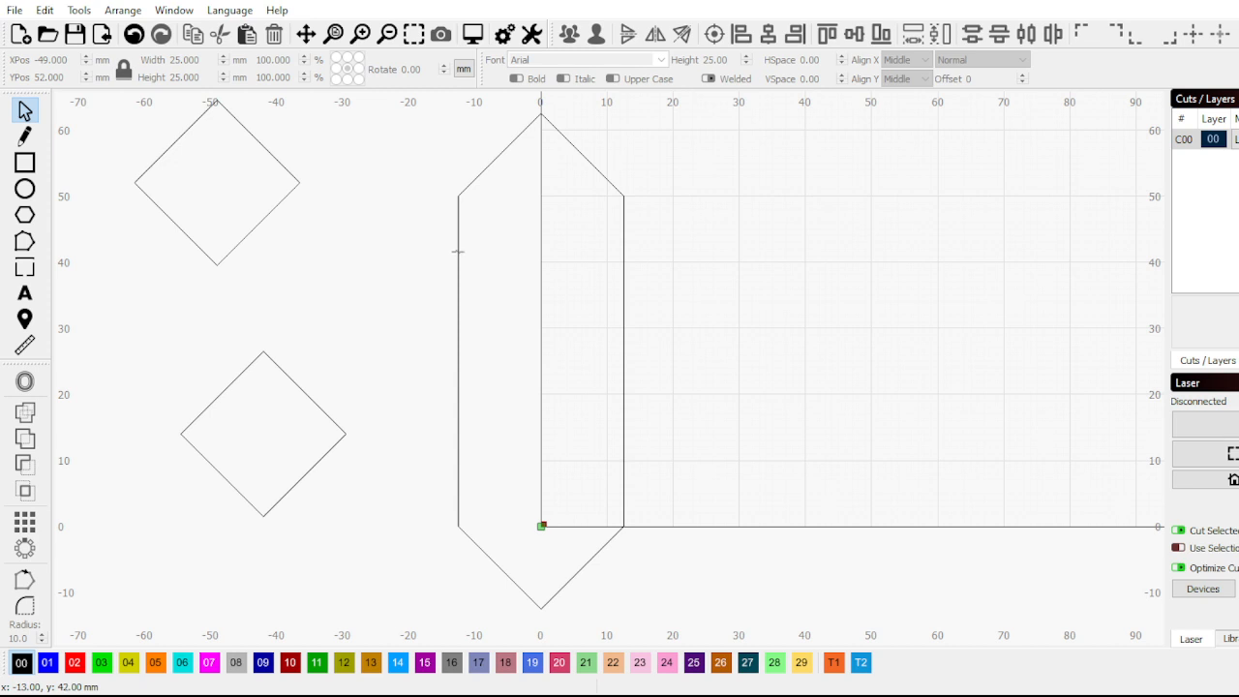
left_click(458, 252)
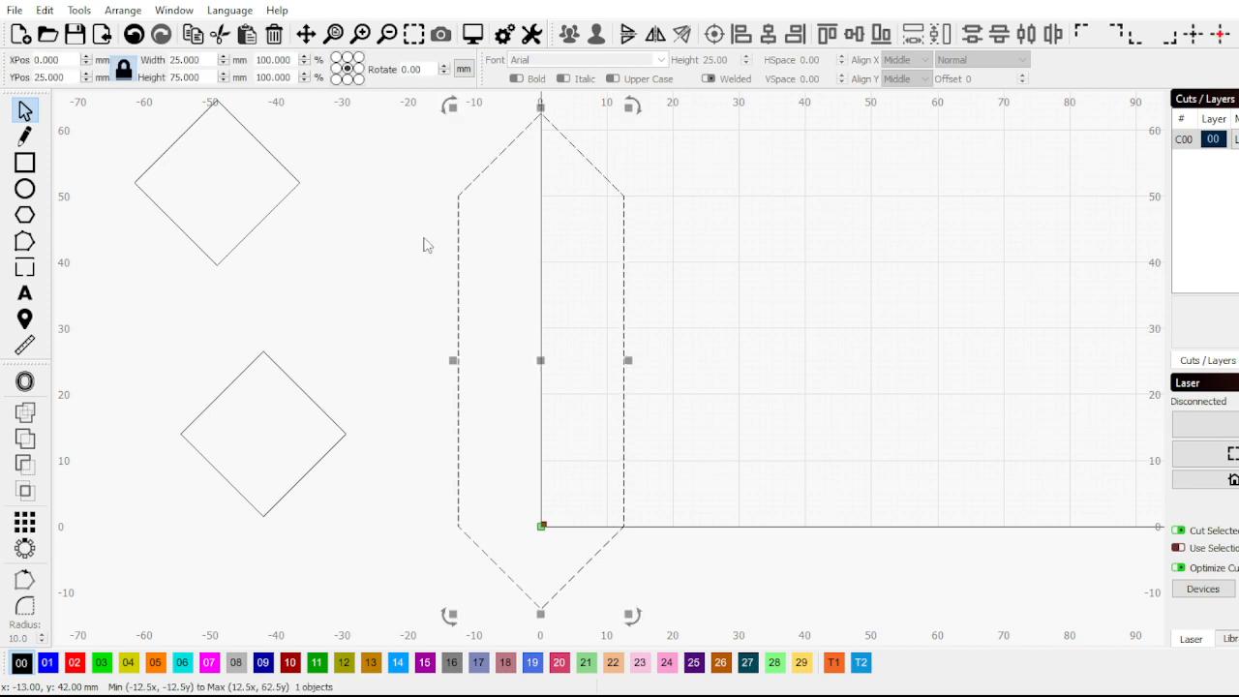
left_click(25, 381)
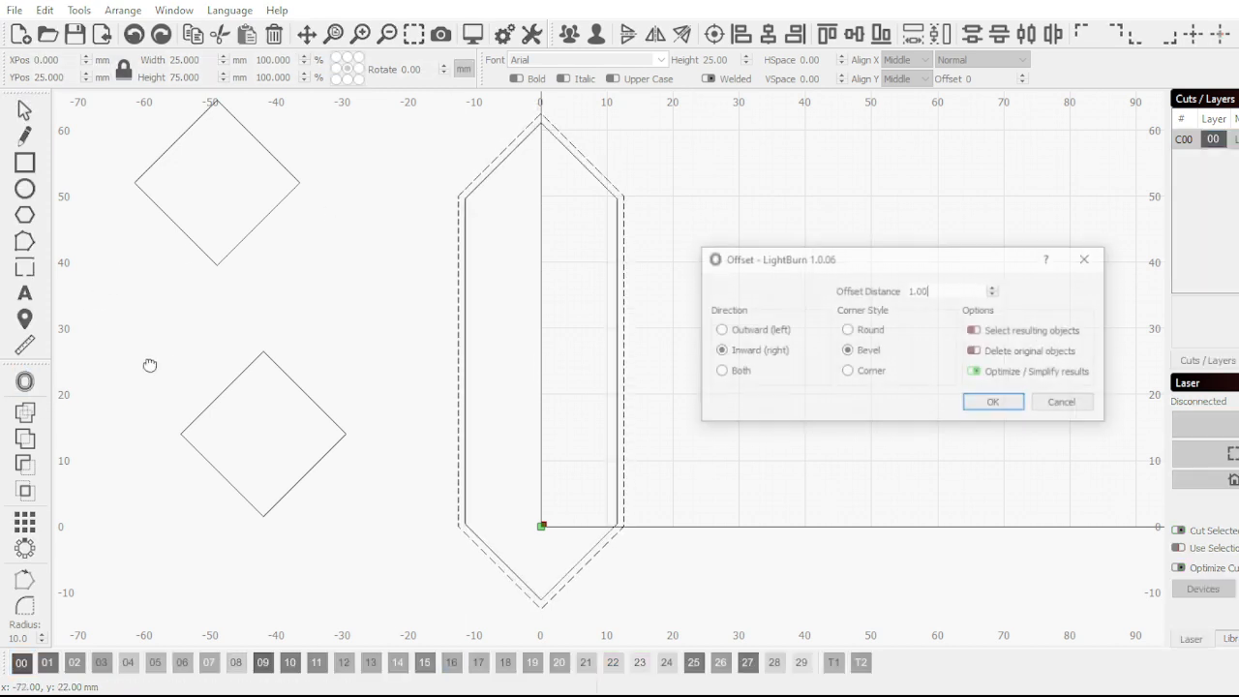
left_click(994, 288)
left_click(994, 288)
left_click(994, 288)
left_click(994, 294)
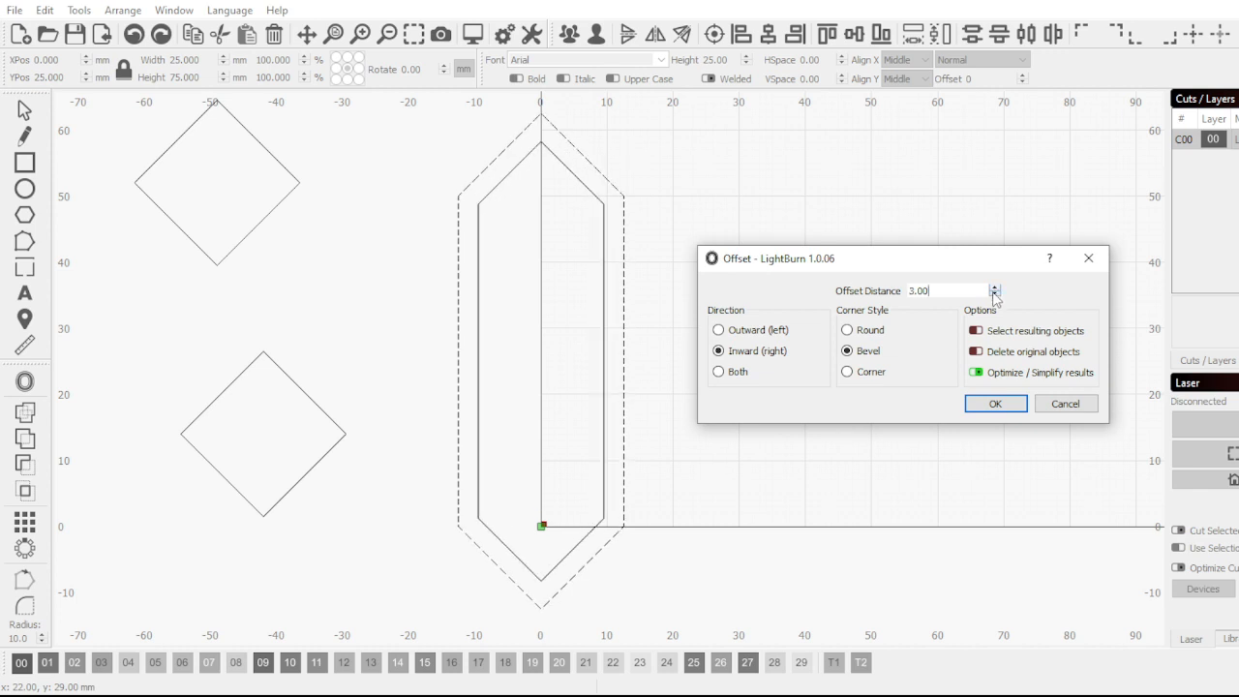
left_click(1004, 408)
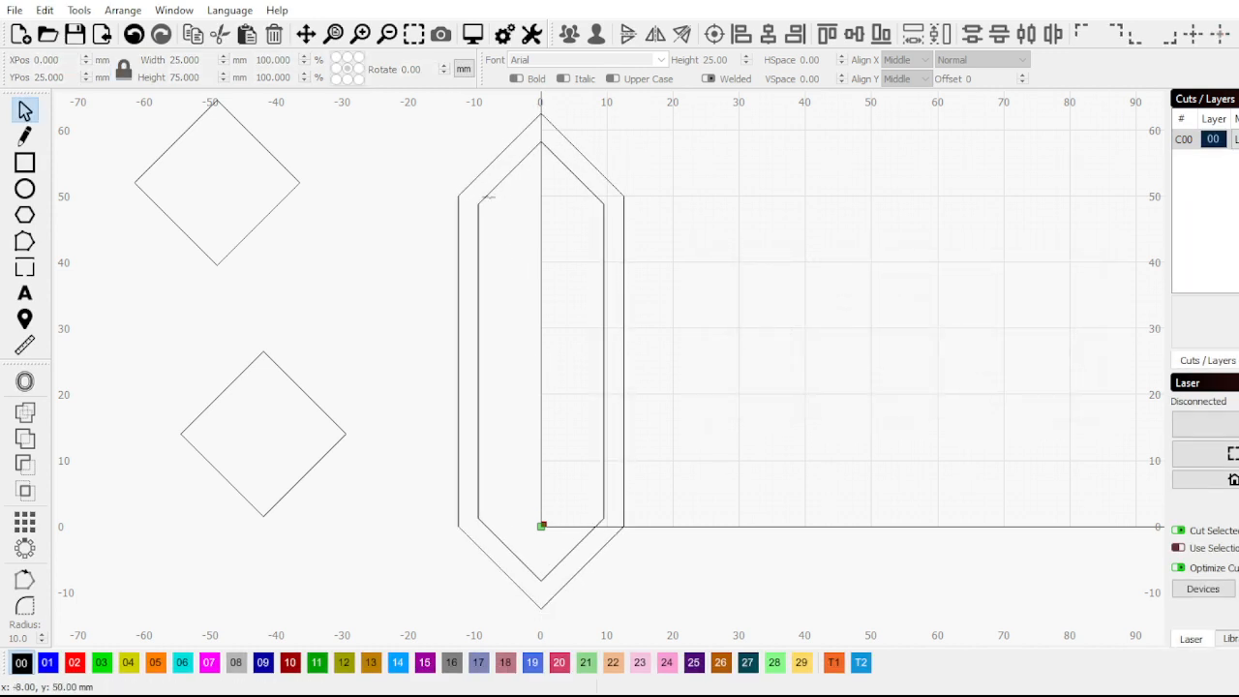
Assign the inner offset outline to the green layer 03
left_click(102, 662)
scroll(340, 426, "down", 4)
scroll(430, 380, "down", 3)
left_click(533, 359)
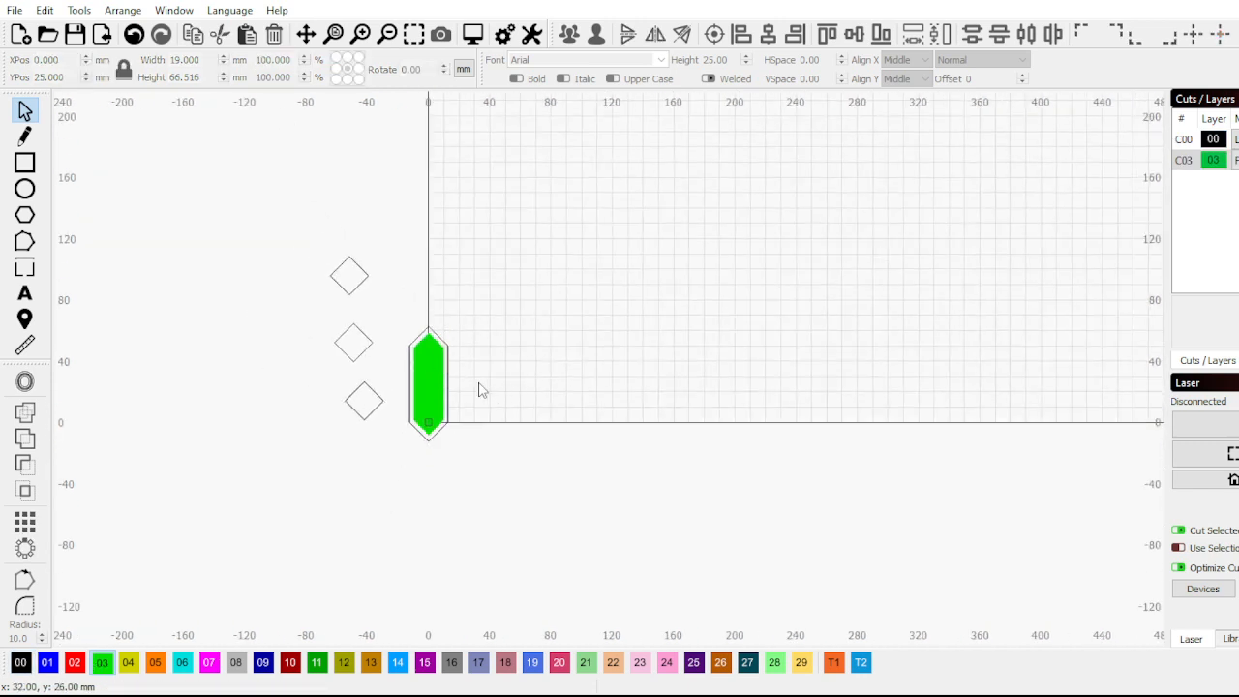
Copy both segment outlines together and paste copies around X 92, Y 23; X -3, Y 104; X 112, Y 102; and X 39, Y 121 mm
scroll(478, 390, "up", 4)
left_click_drag(477, 538, 300, 214)
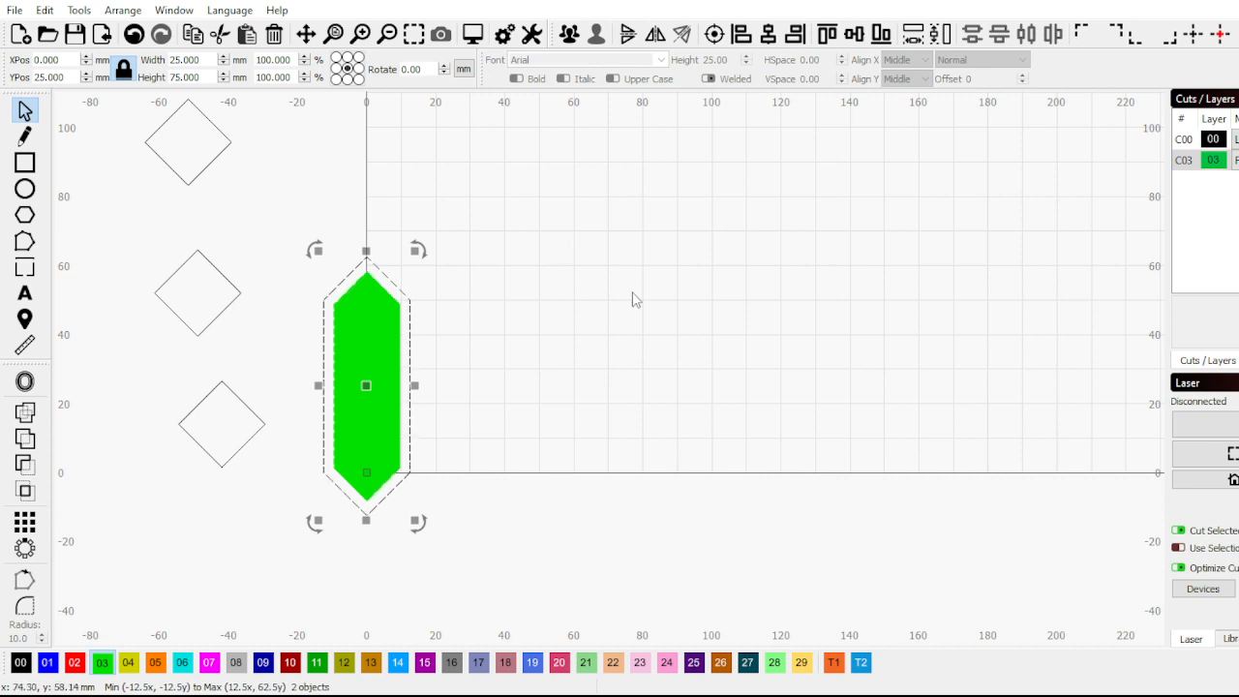
key("ctrl+v")
scroll(527, 297, "down", 2)
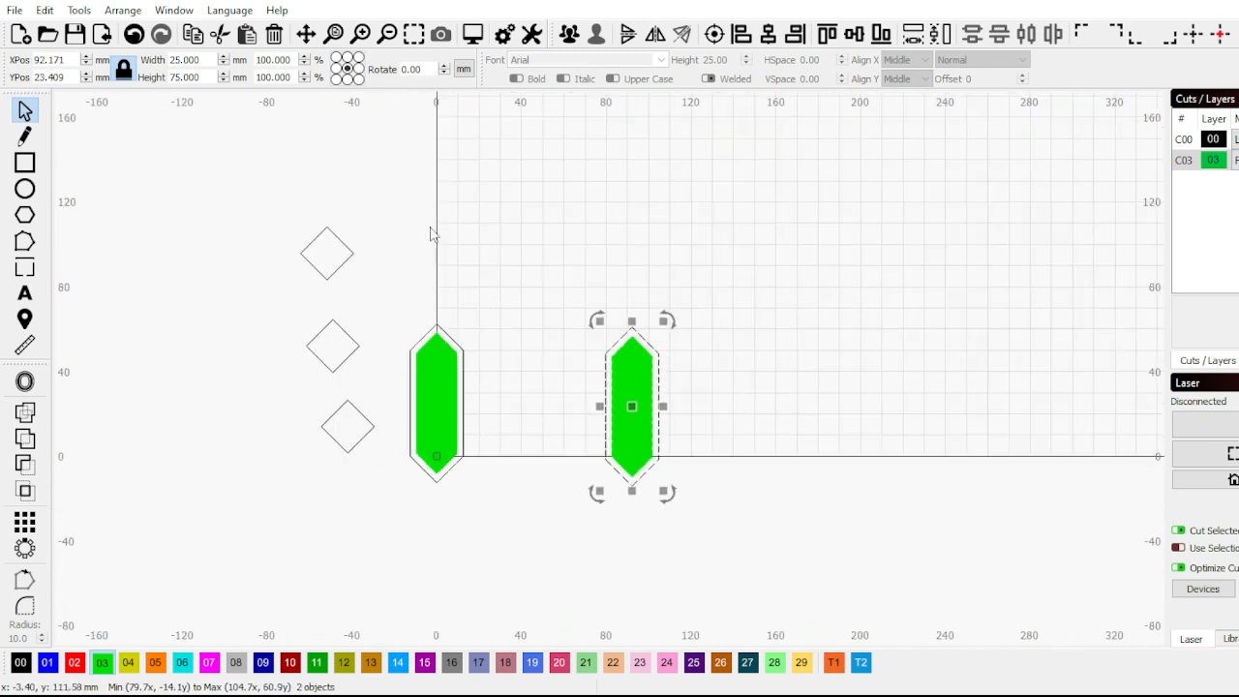
key("ctrl+v")
key("ctrl+v")
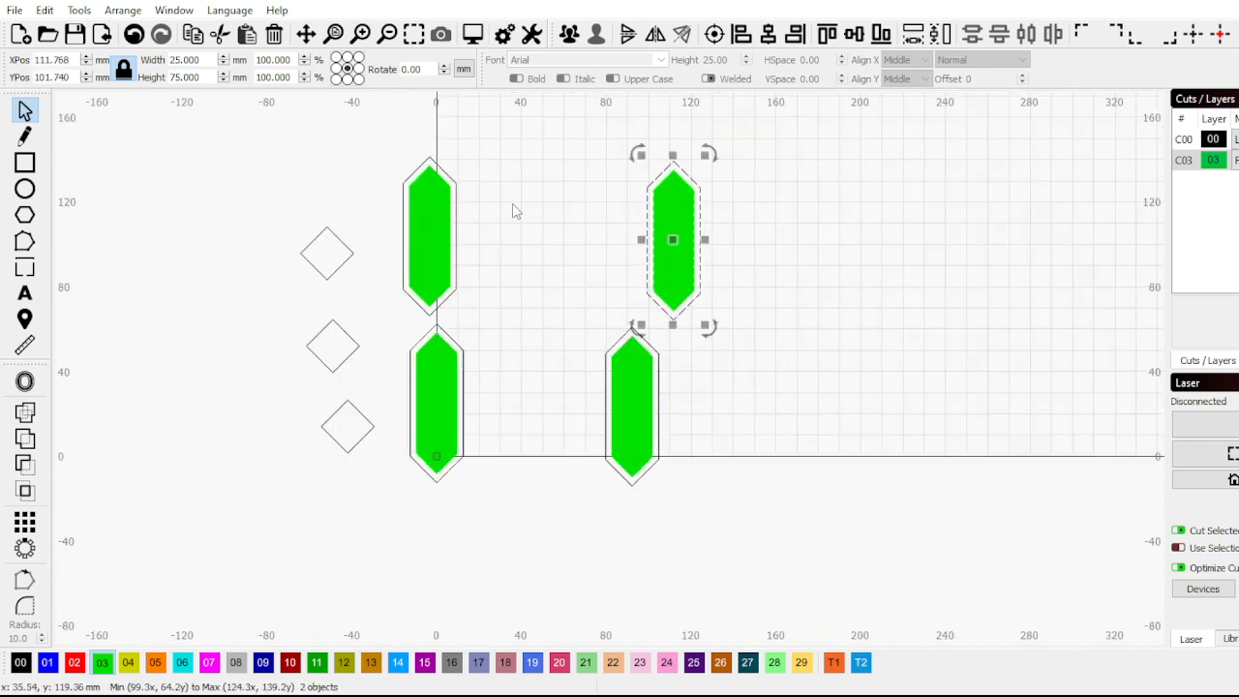
key("ctrl+v")
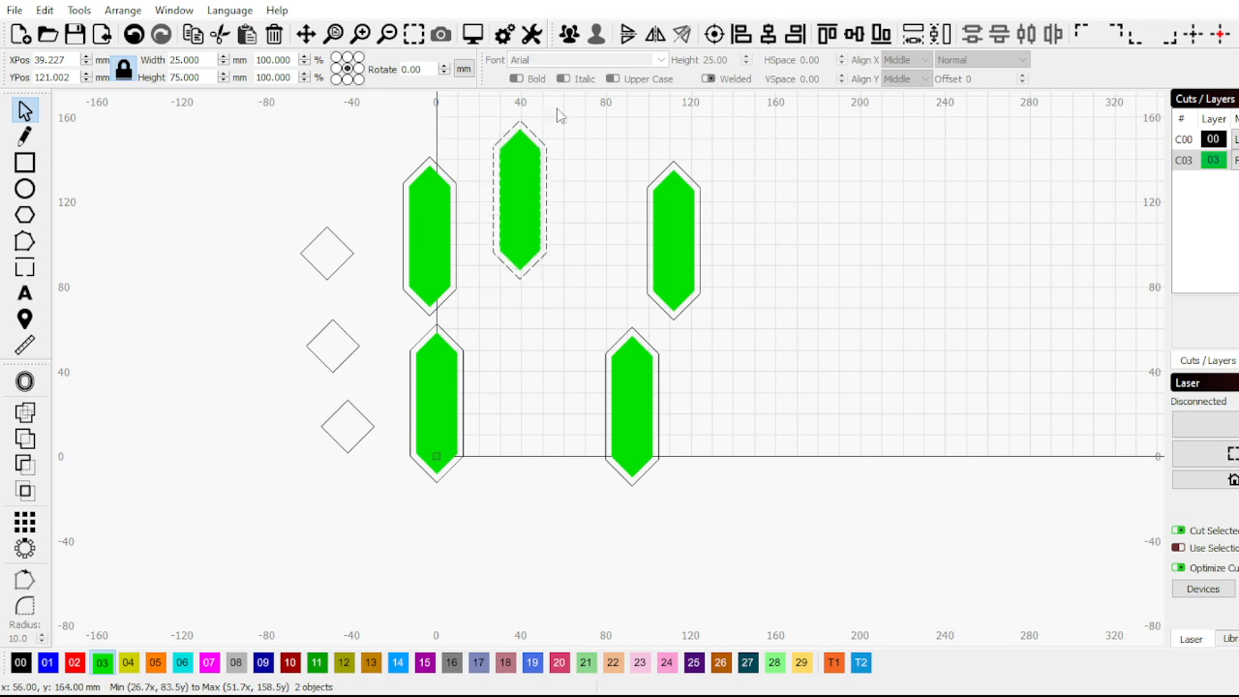
Rotate the uppermost segment copy to horizontal and move it to about X 50, Y 144 mm
left_click_drag(556, 116, 605, 235)
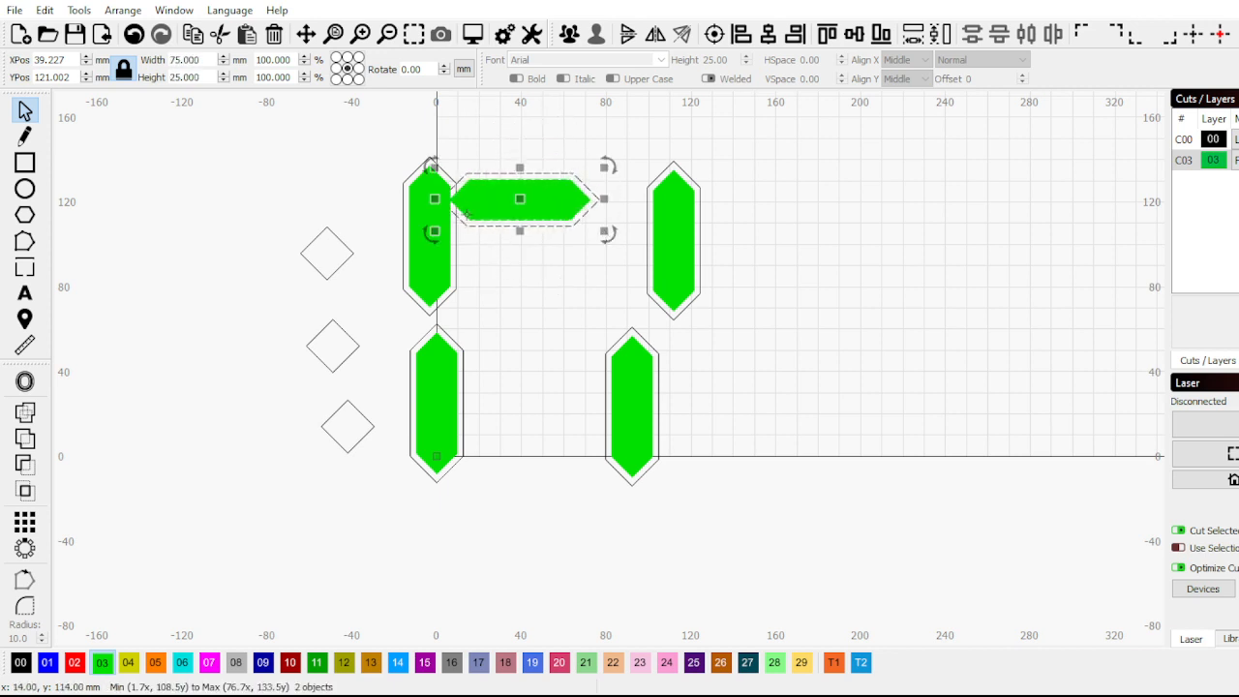
scroll(466, 214, "down", 2)
left_click_drag(496, 209, 512, 183)
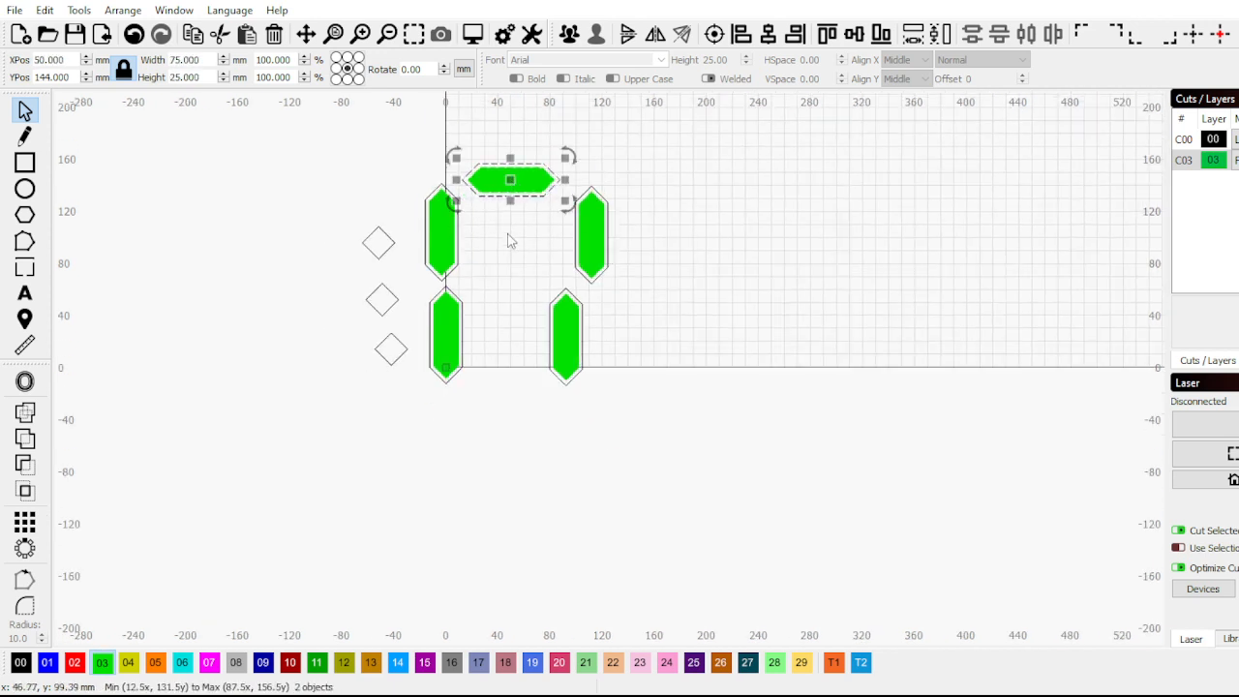
Duplicate the horizontal segment as the digit's middle and bottom bars, around X 45, Y 70 mm and X 43, Y -12 mm
key("ctrl+c")
key("ctrl+v")
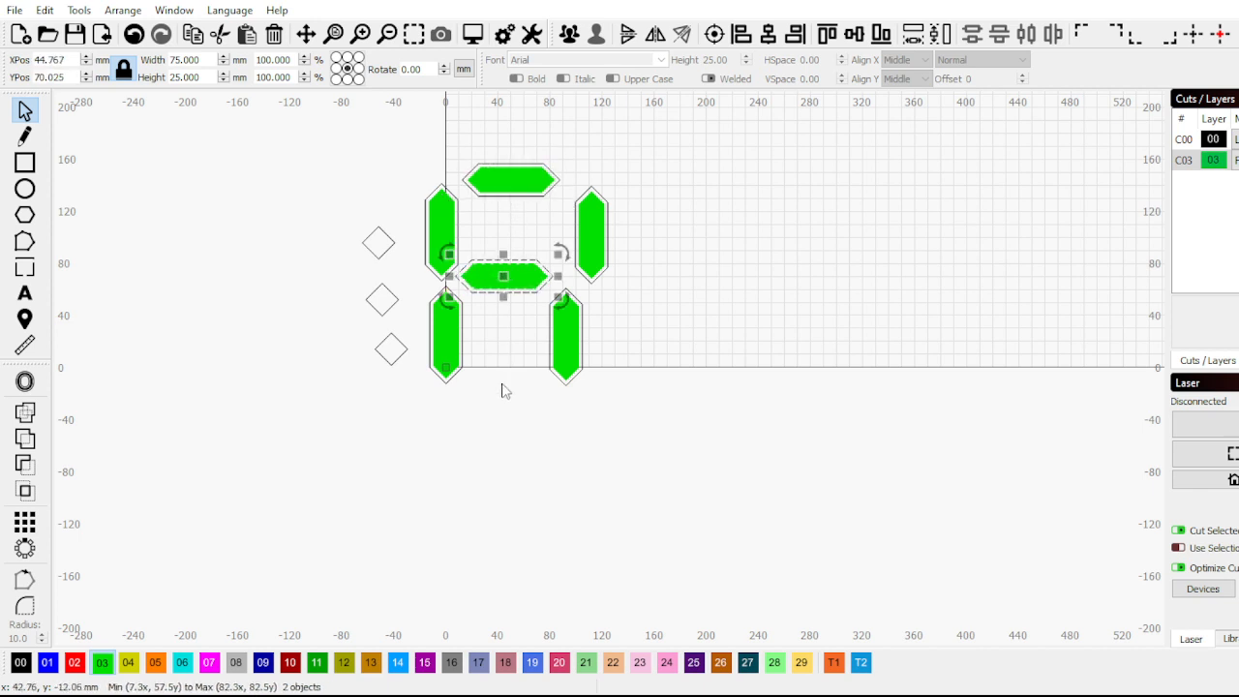
key("ctrl+v")
left_click(627, 379)
Delete the green inner shape from the digit's upper-right segment, keeping its outline
scroll(512, 278, "up", 1)
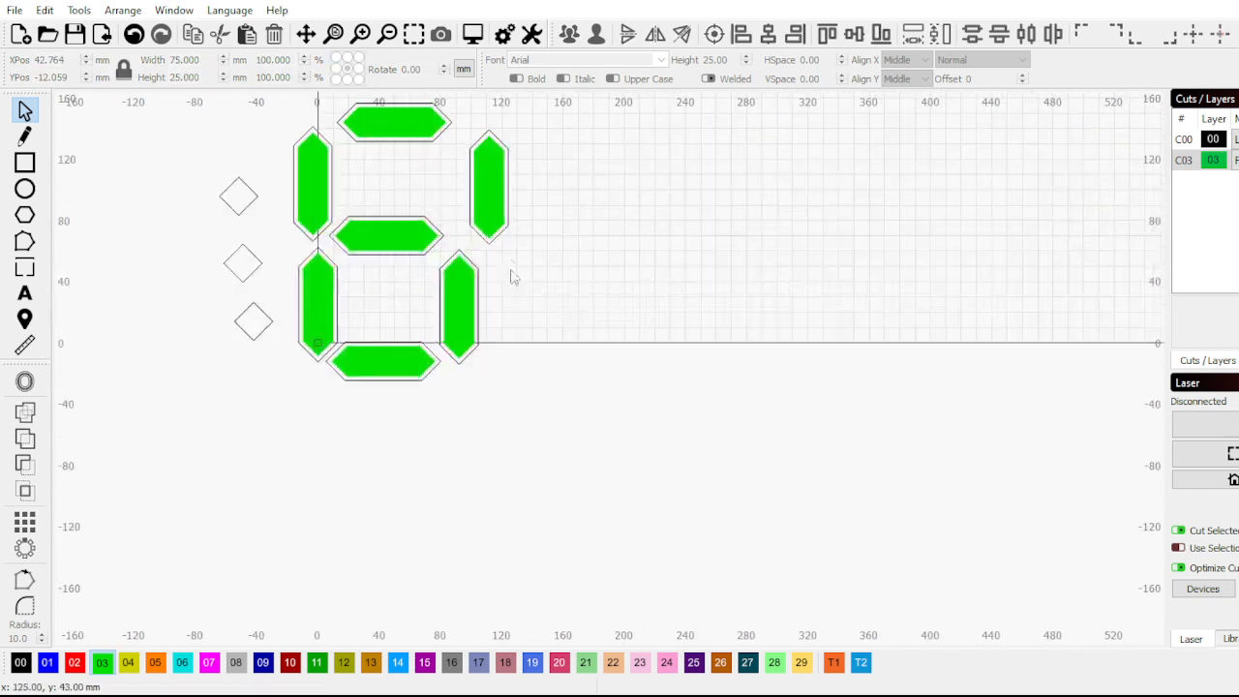
left_click(495, 215)
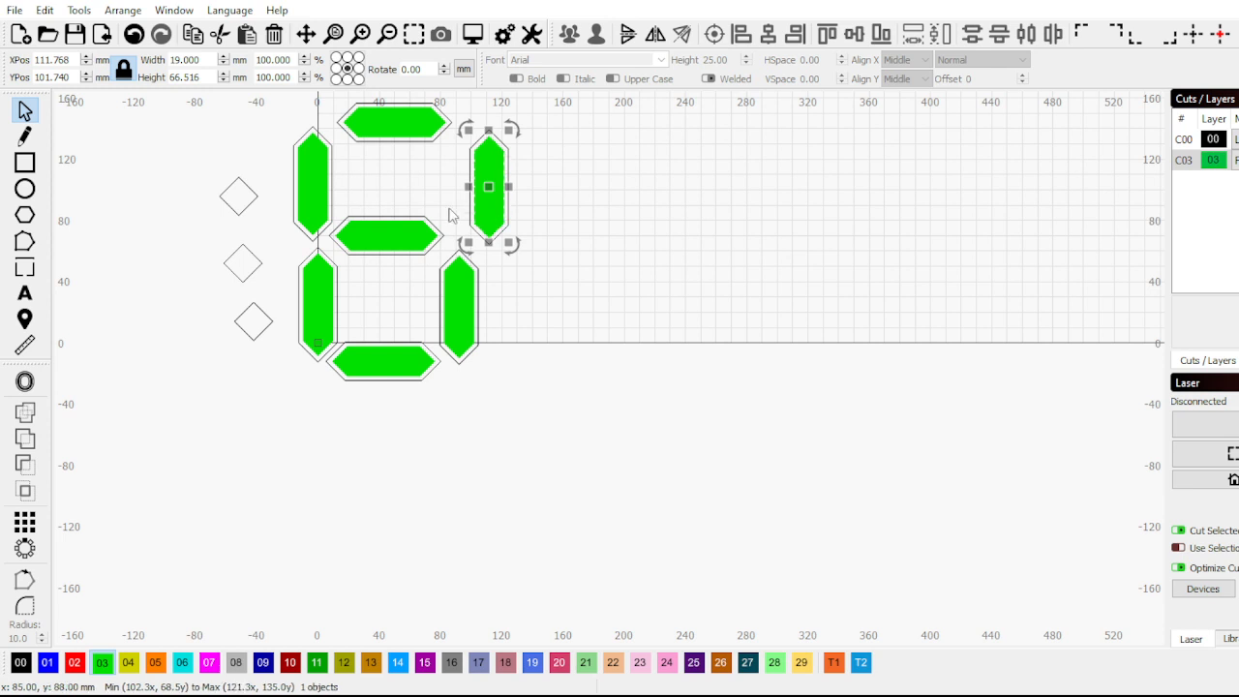
key("Delete")
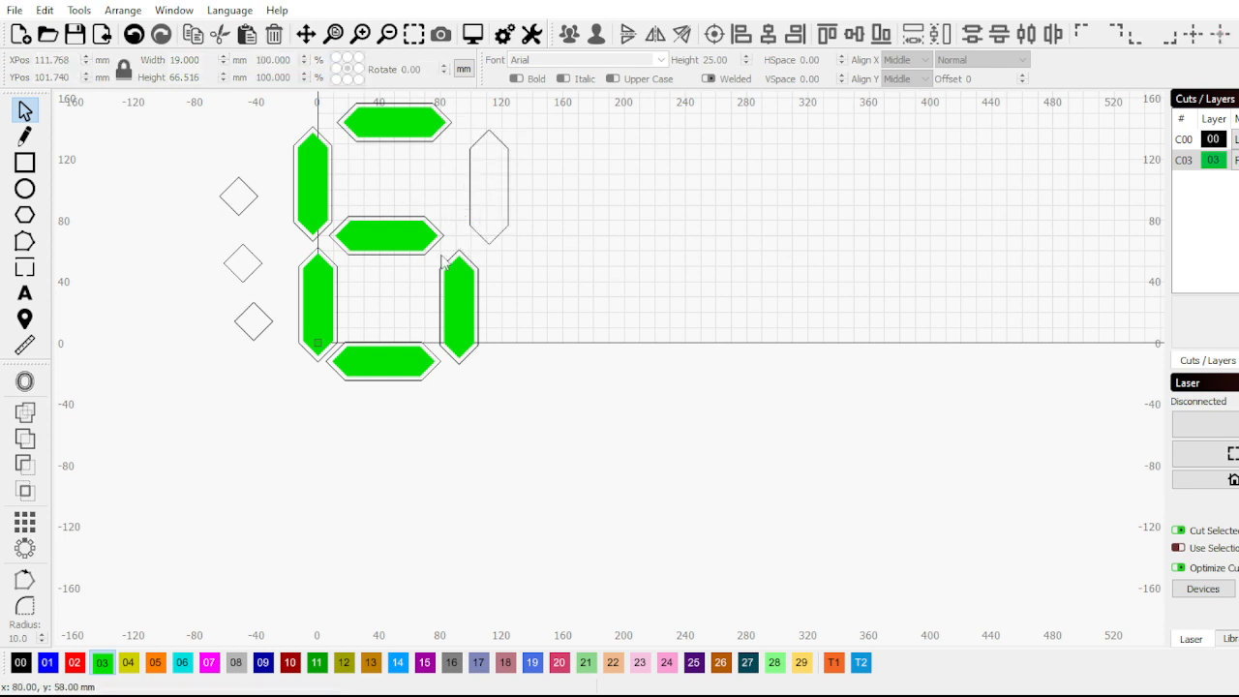
scroll(442, 261, "up", 4)
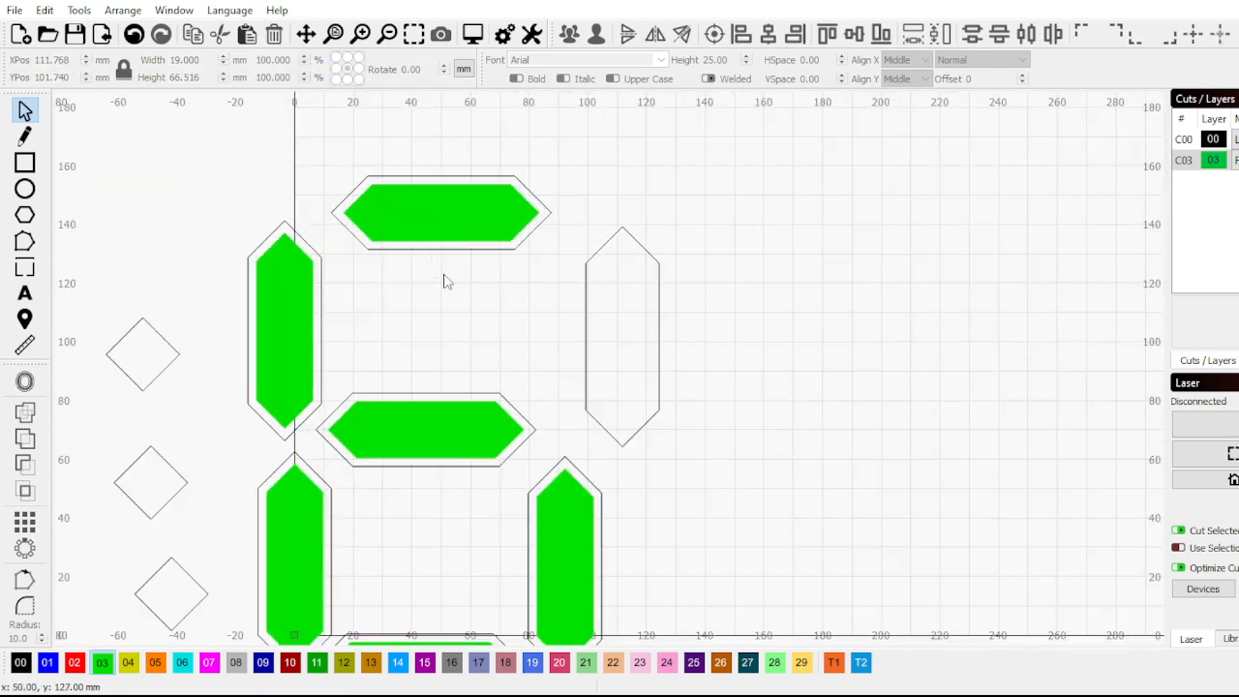
scroll(435, 251, "down", 3)
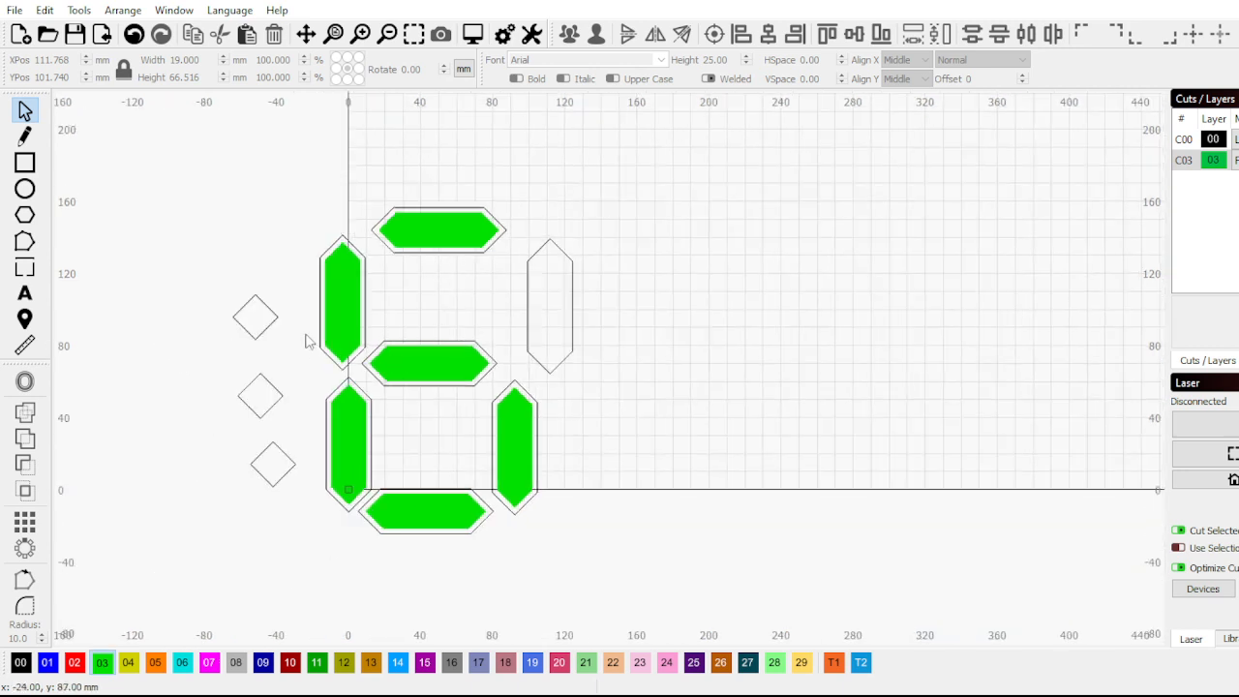
Copy the entire seven-segment digit and paste five copies in a row along the horizontal axis
left_click(256, 317)
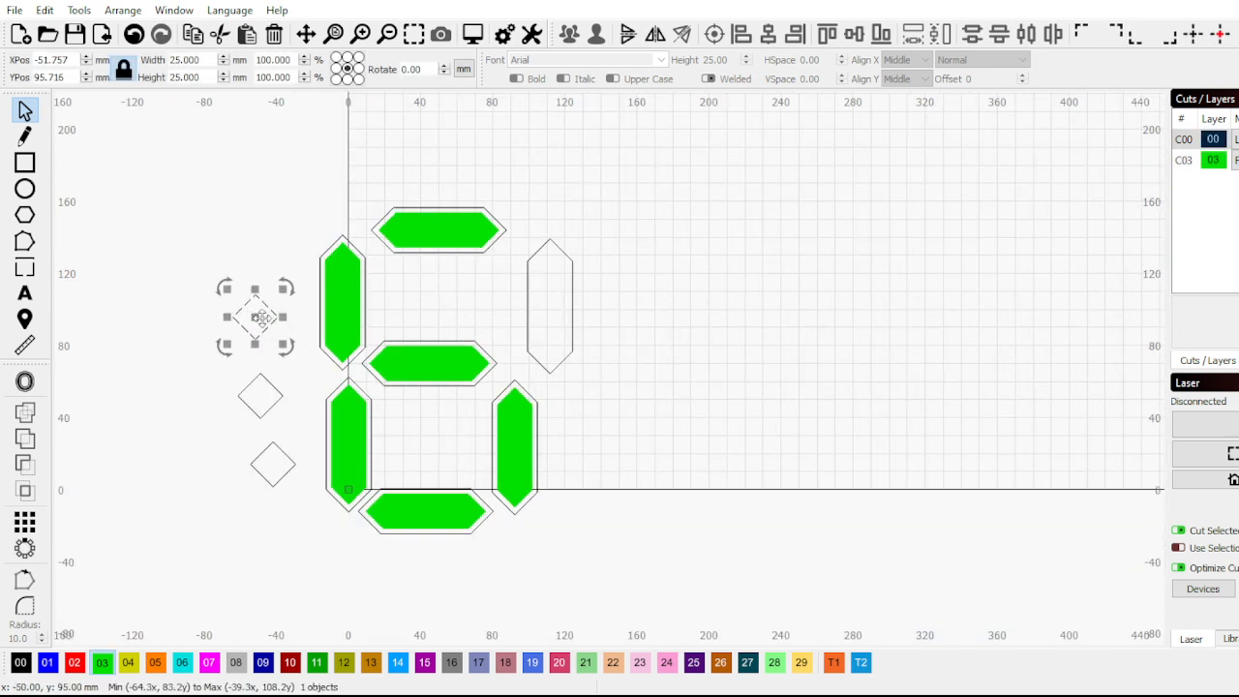
left_click_drag(618, 514, 350, 204)
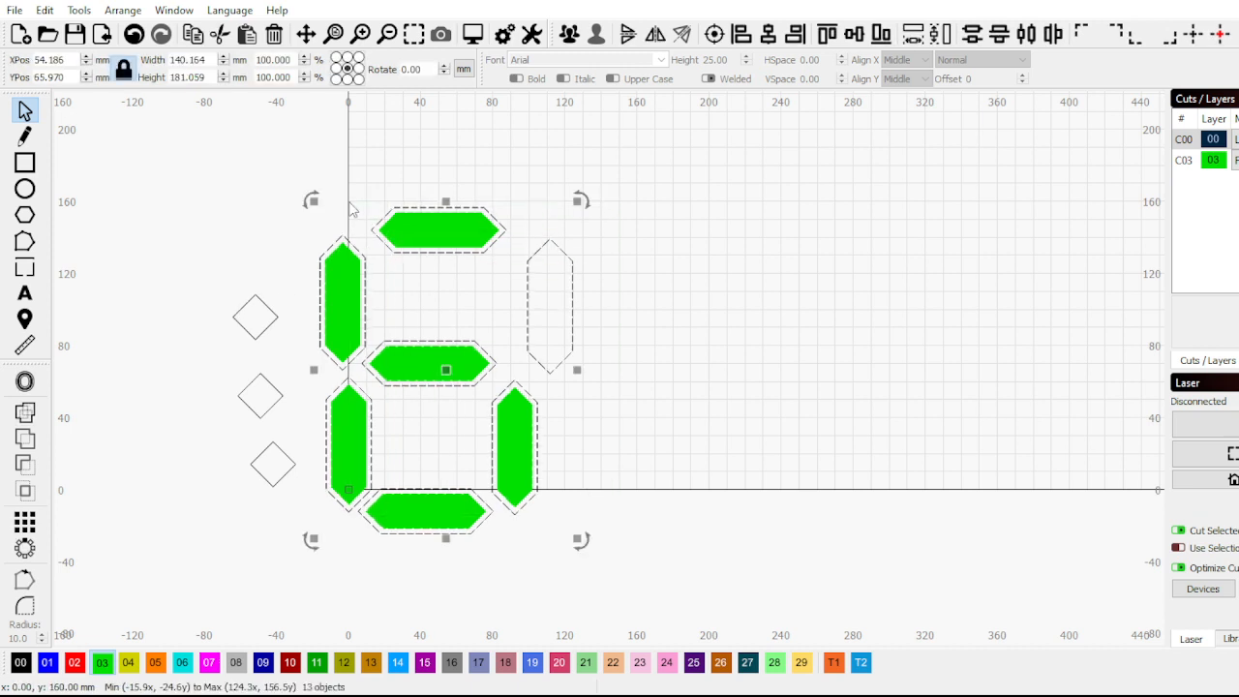
key("ctrl+c")
key("ctrl+v")
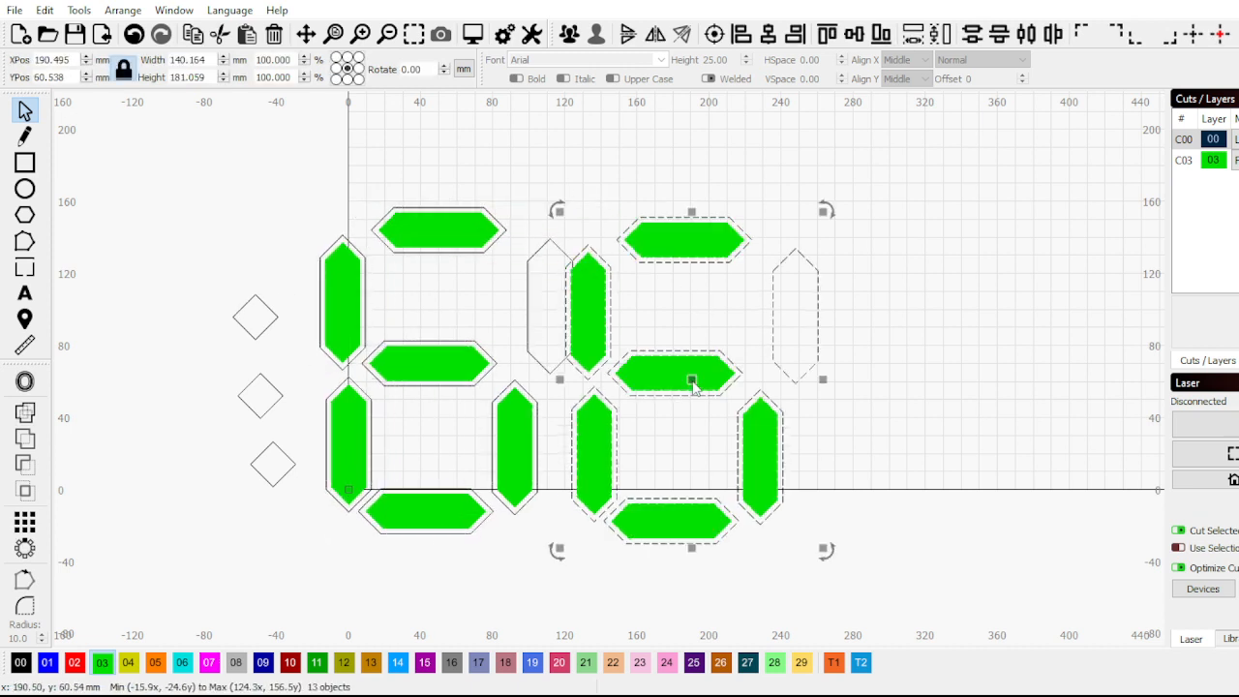
scroll(798, 368, "down", 2)
key("ctrl+v")
key("ctrl+v")
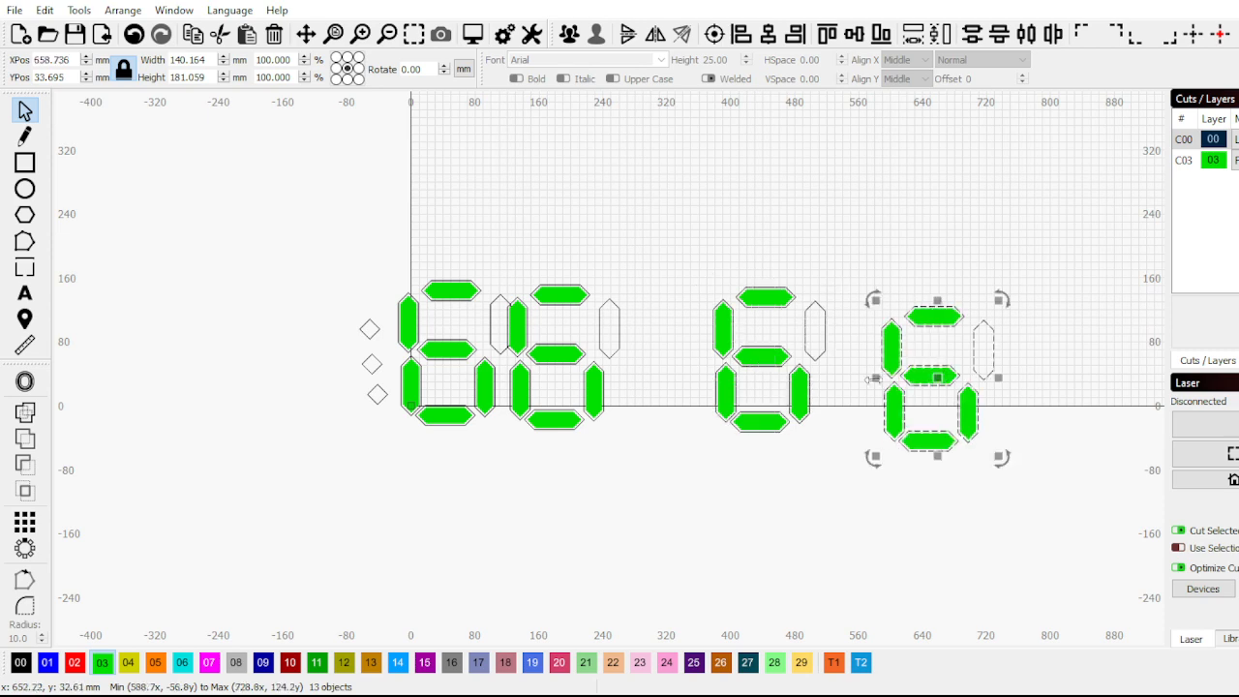
scroll(774, 387, "down", 2)
key("ctrl+v")
key("ctrl+v")
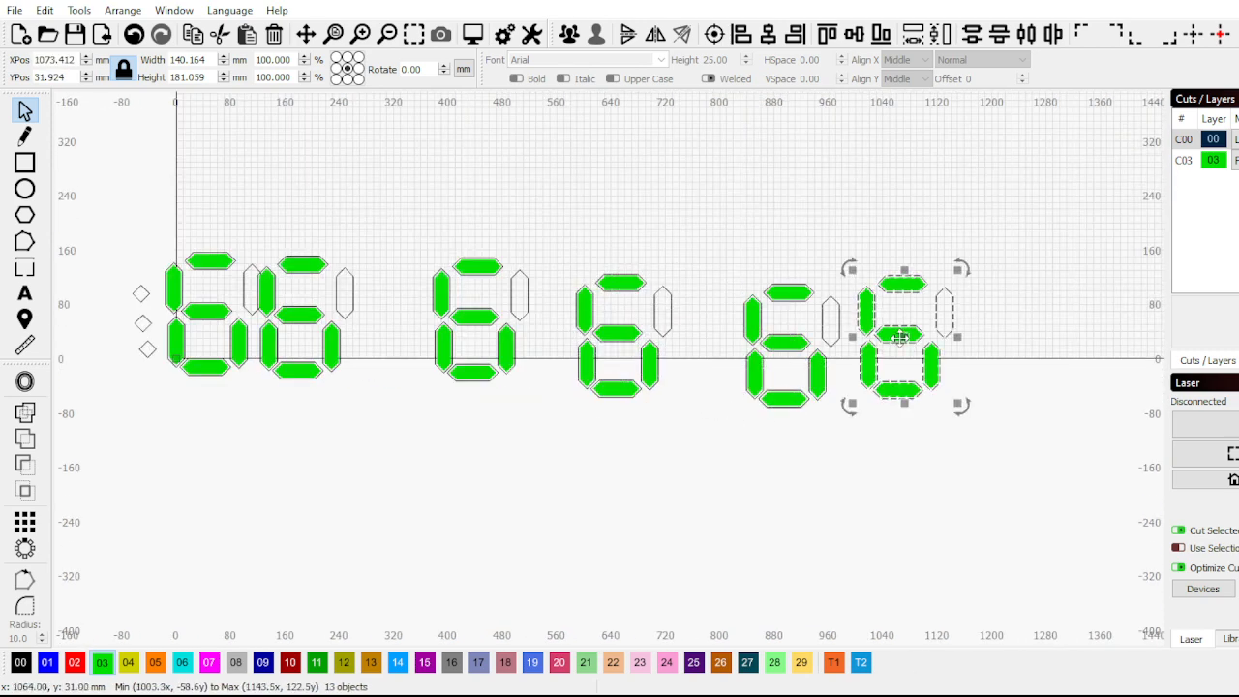
Copy the upper two diamonds and paste them as colons between the second and third digits and between the fourth and fifth
scroll(934, 345, "down", 1)
scroll(169, 373, "up", 1)
left_click(283, 287)
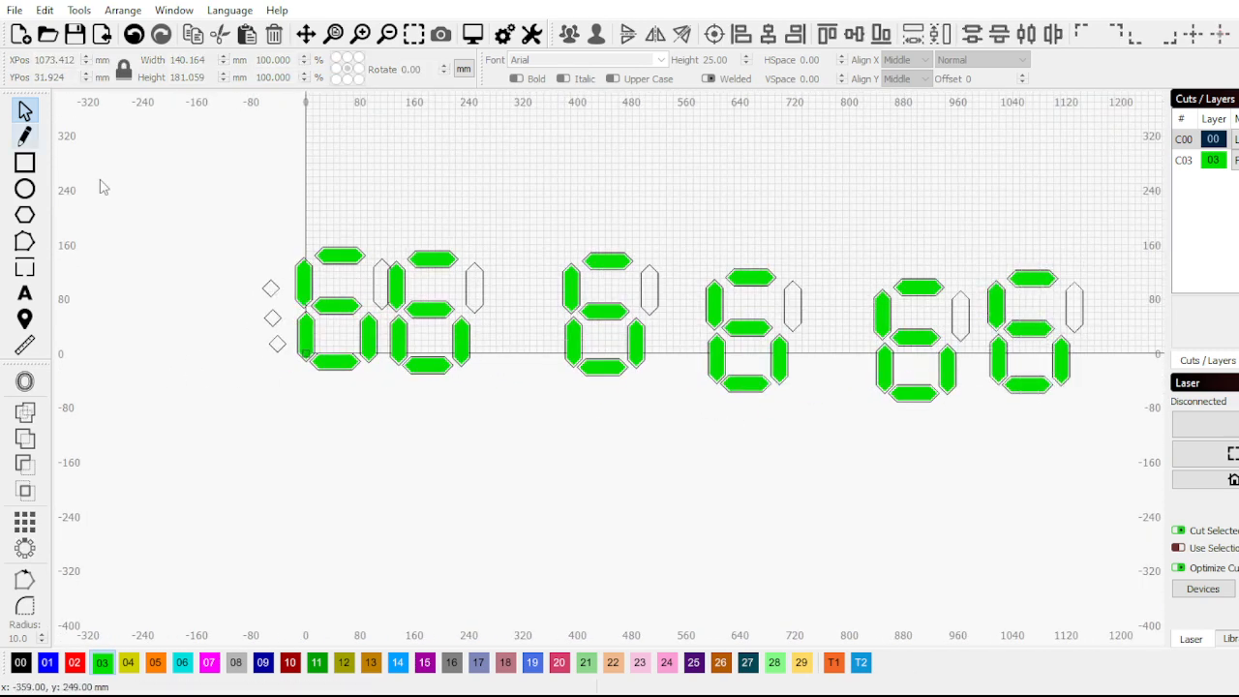
left_click(274, 290)
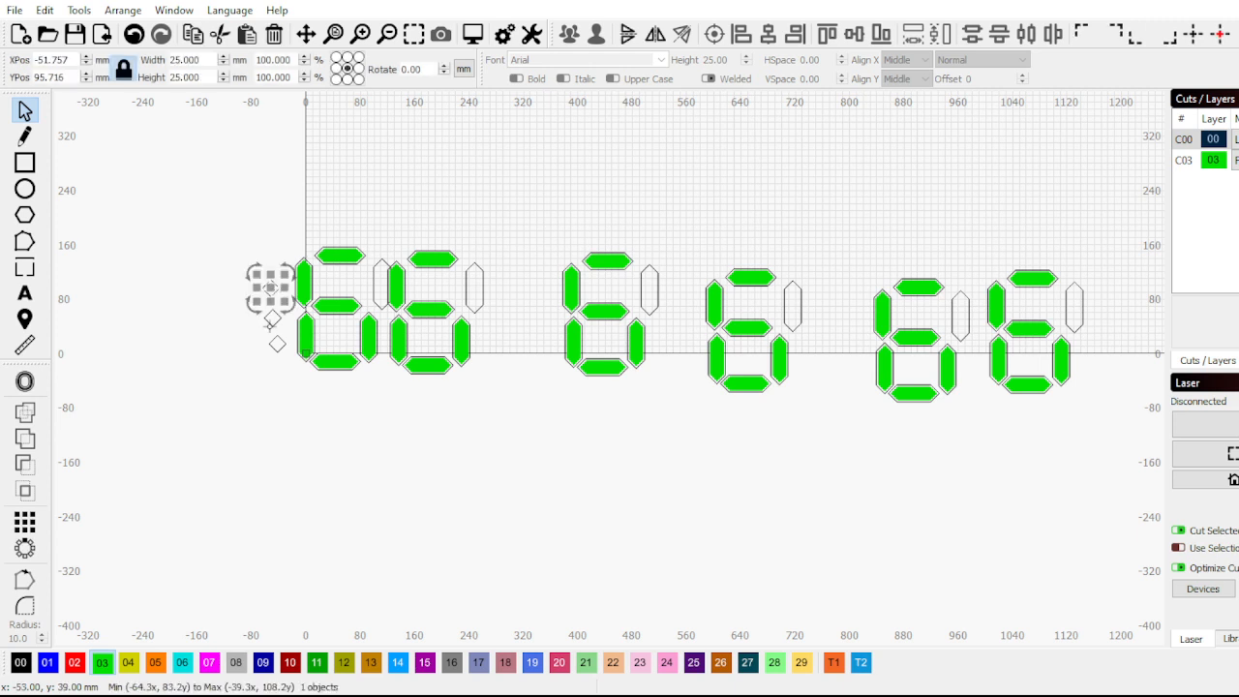
left_click(272, 319, "shift")
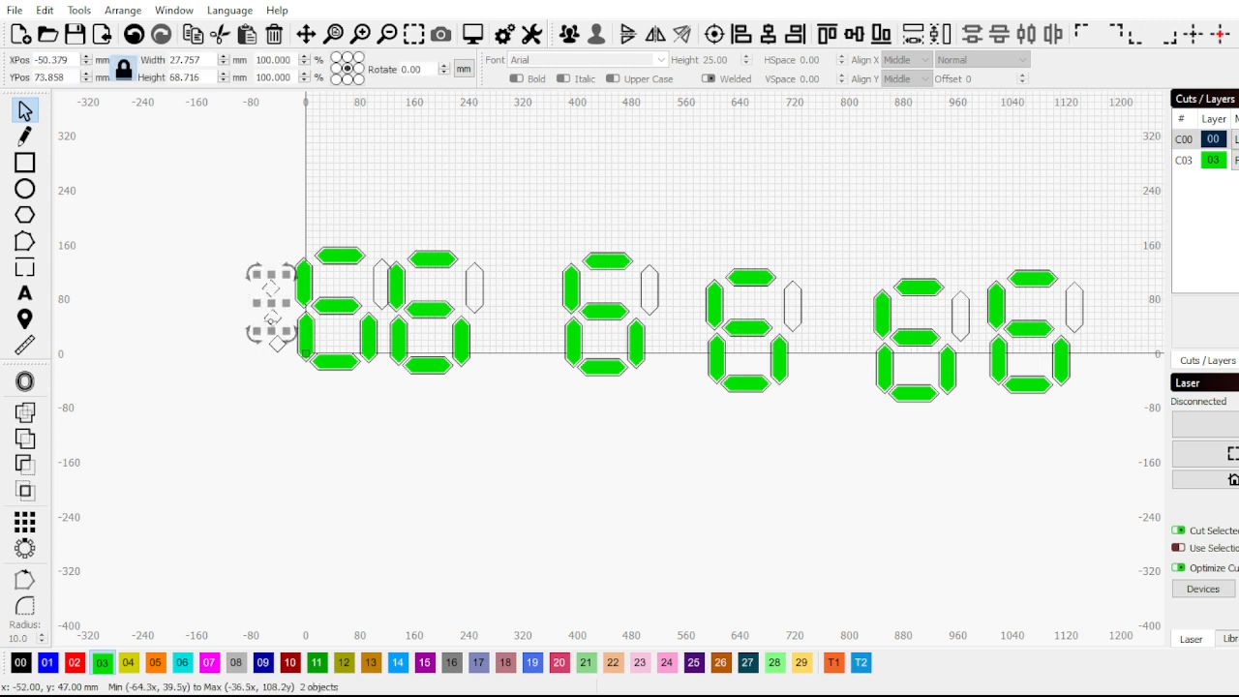
key("ctrl+v")
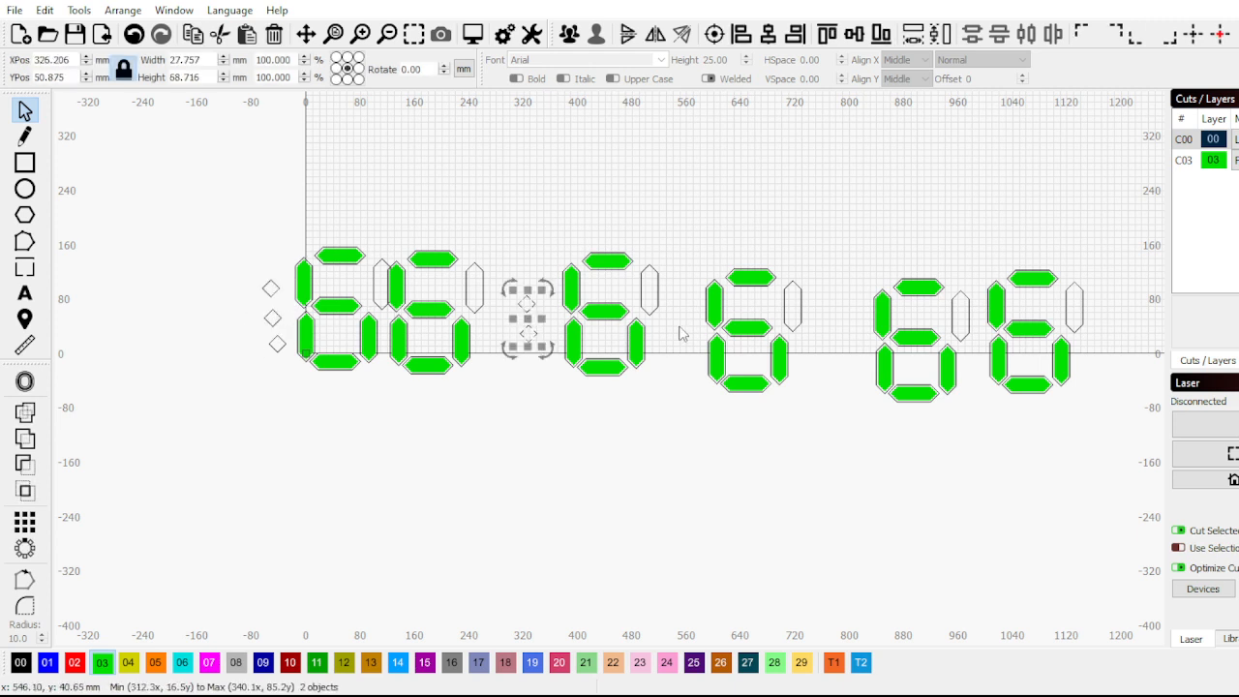
key("ctrl+v")
left_click(764, 420)
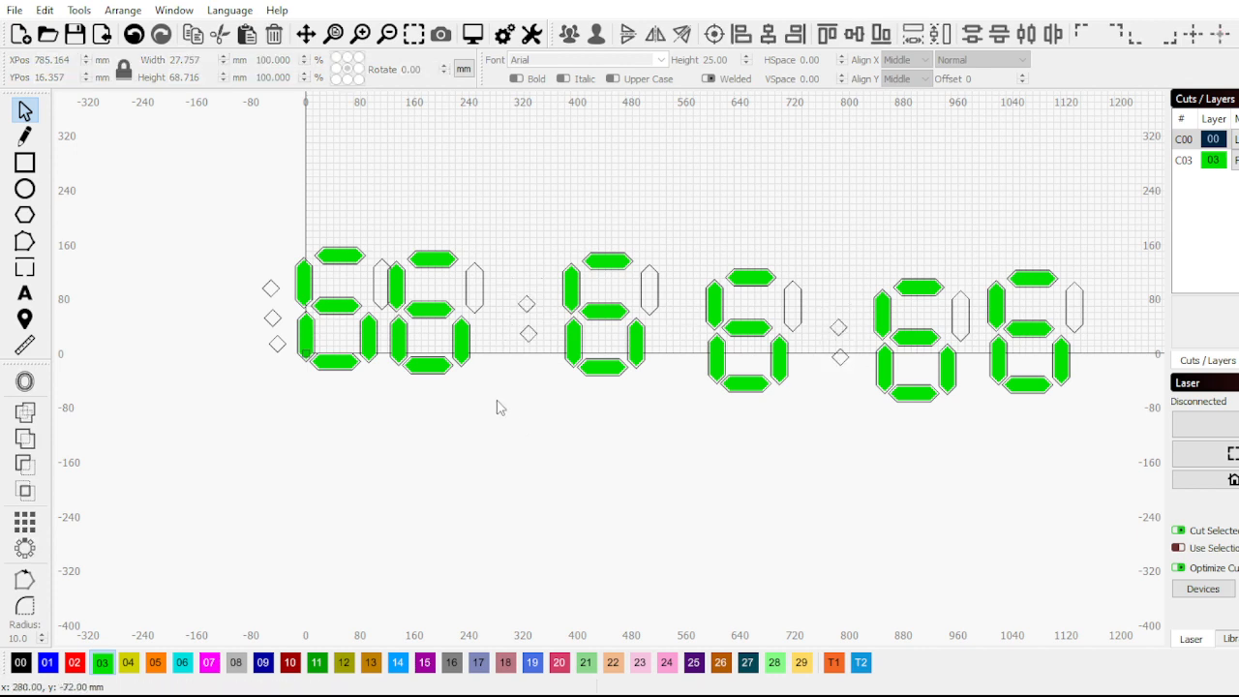
Delete the colon copies and the copied digits, except for the two left vertical segments of the second digit
scroll(488, 409, "up", 2)
scroll(466, 427, "down", 1)
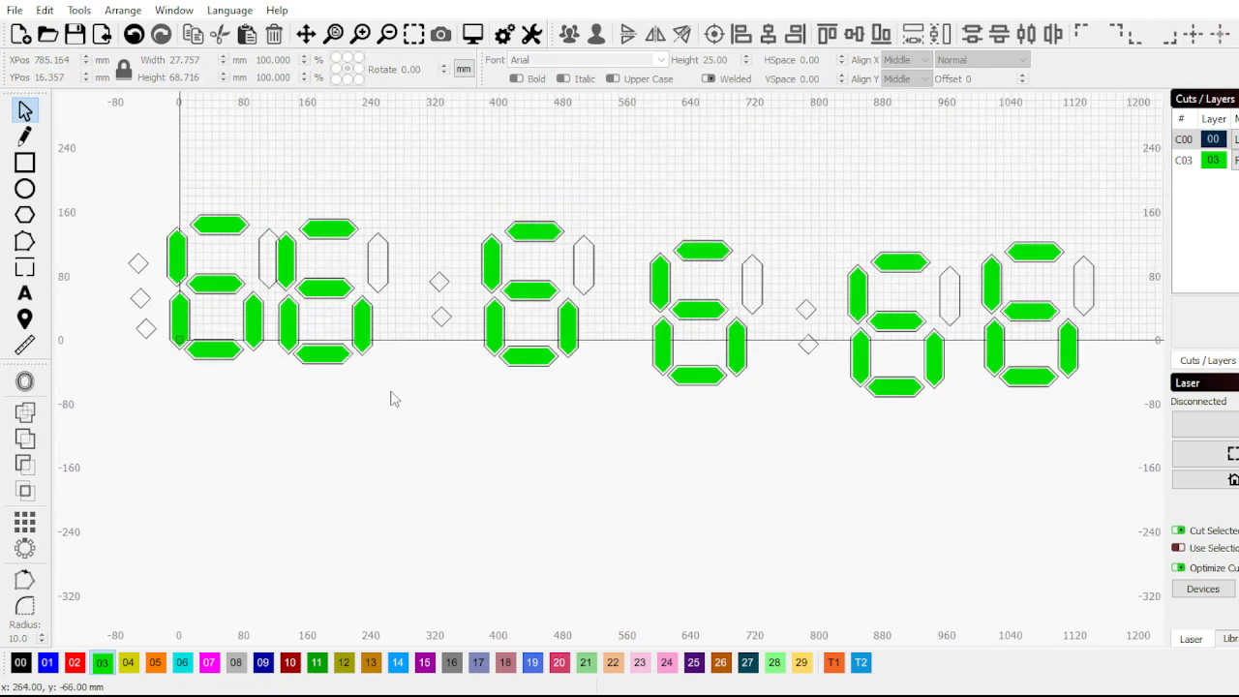
scroll(392, 392, "down", 1)
left_click_drag(1042, 437, 463, 235)
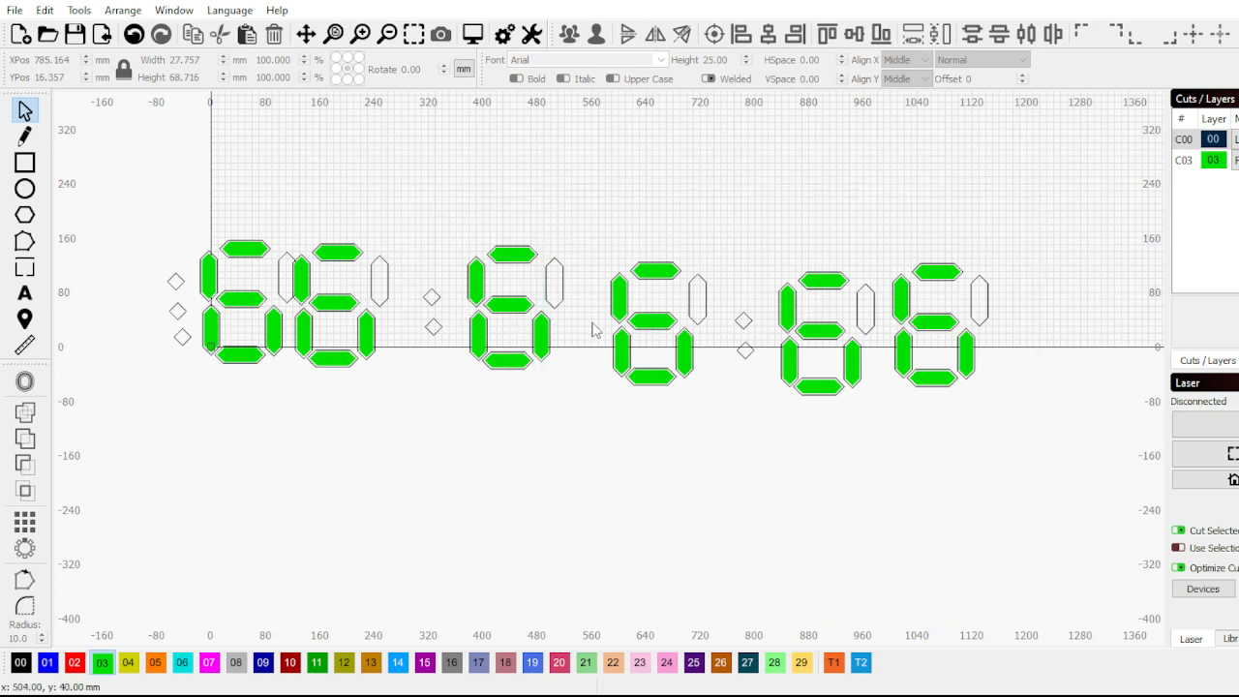
left_click_drag(1018, 437, 329, 199)
key("Delete")
scroll(327, 338, "up", 3)
scroll(443, 338, "down", 1)
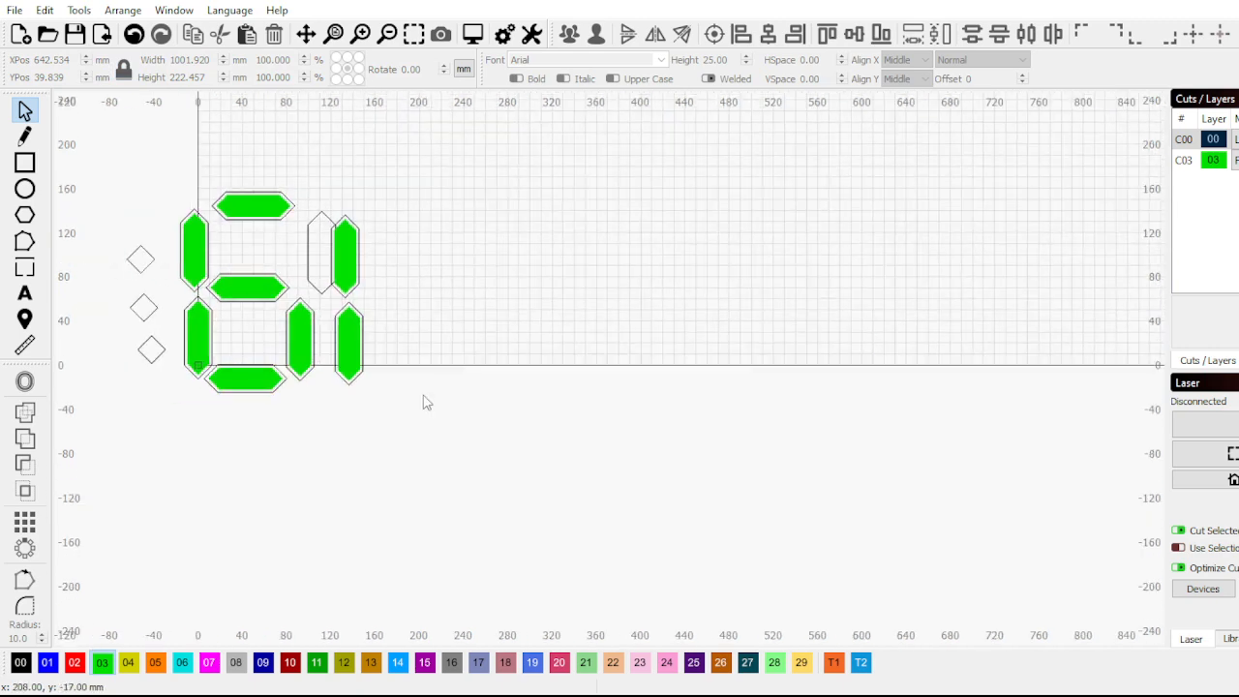
Delete the remaining segment copies, keeping only the original vertical segment at the origin and the three loose diamonds
left_click_drag(217, 184, 244, 167)
key("Delete")
scroll(445, 325, "down", 2)
scroll(387, 300, "up", 4)
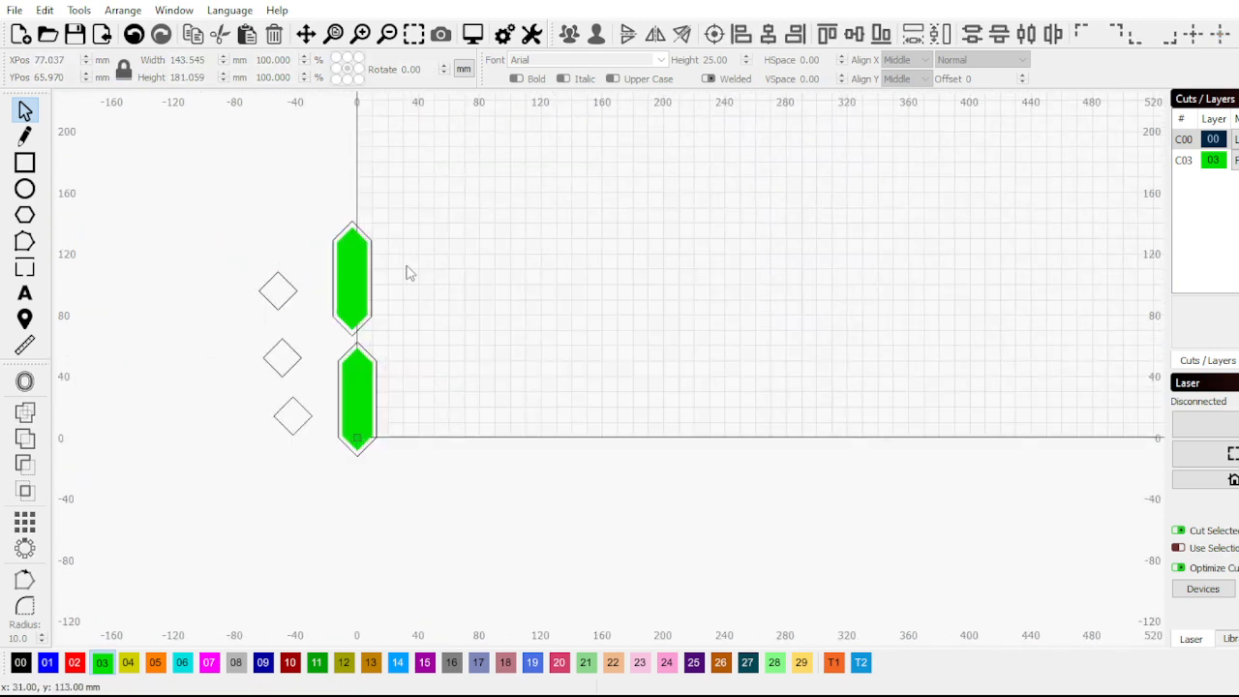
left_click_drag(413, 275, 312, 228)
key("Delete")
scroll(374, 342, "up", 1)
scroll(367, 329, "down", 2)
scroll(327, 240, "up", 5)
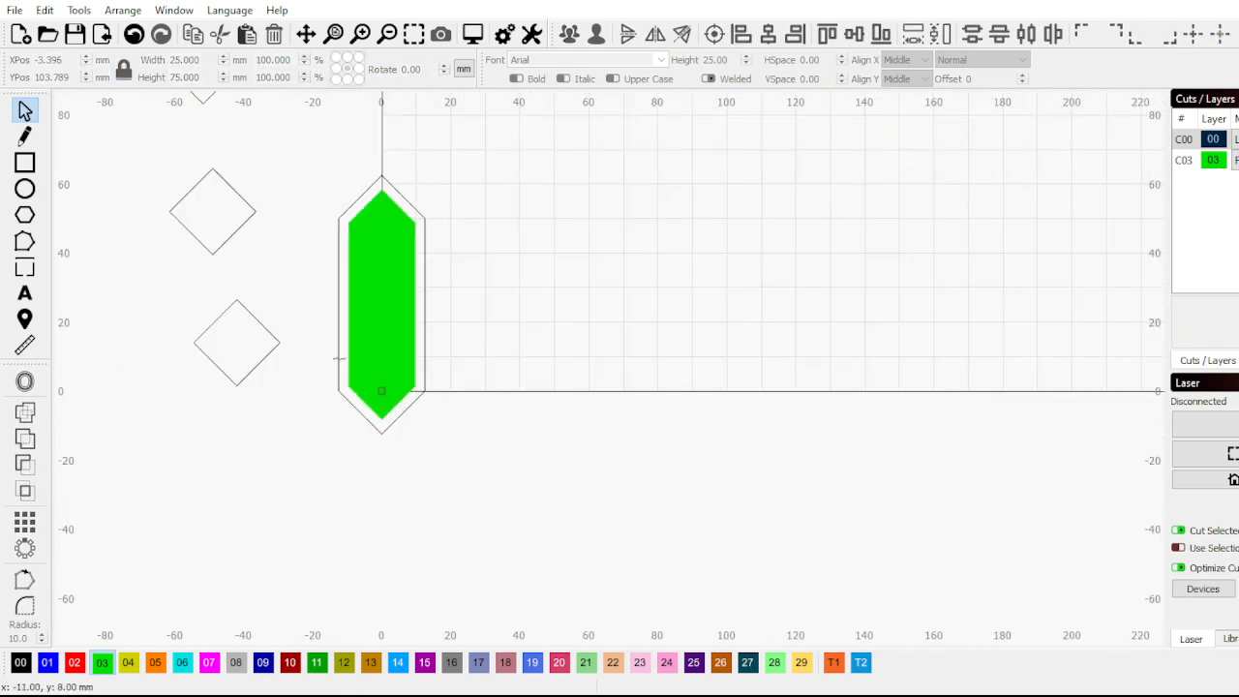
scroll(328, 239, "down", 2)
scroll(353, 155, "up", 3)
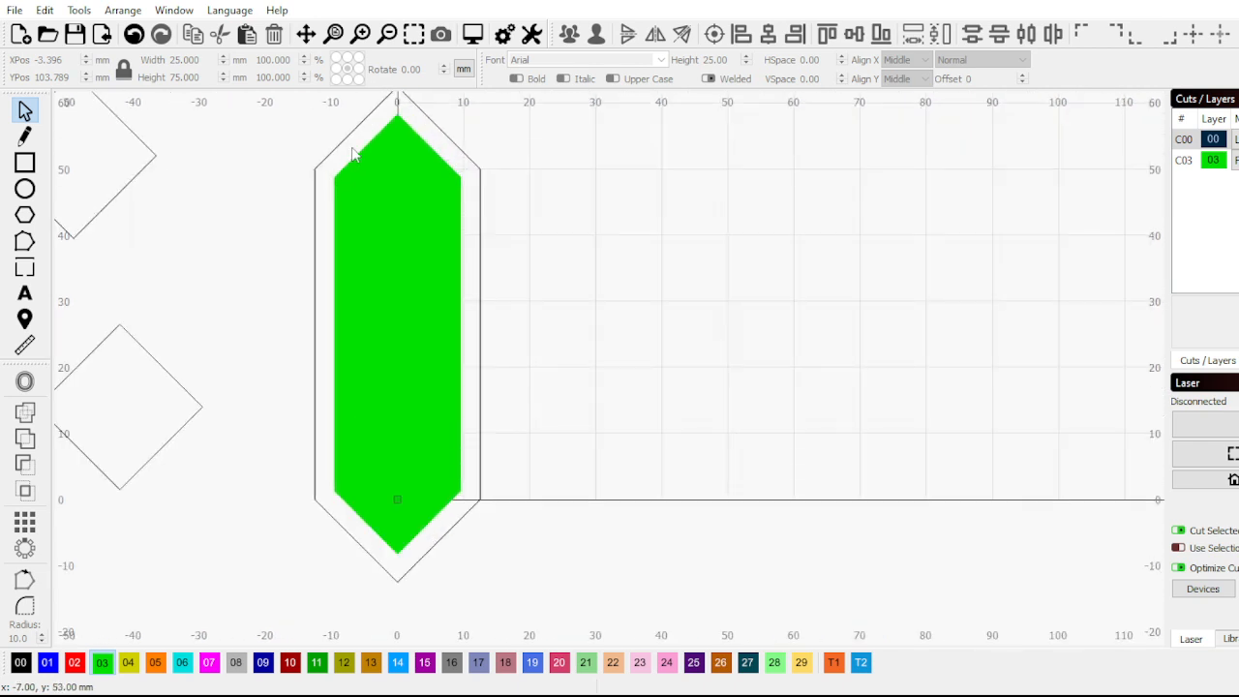
scroll(435, 407, "down", 3)
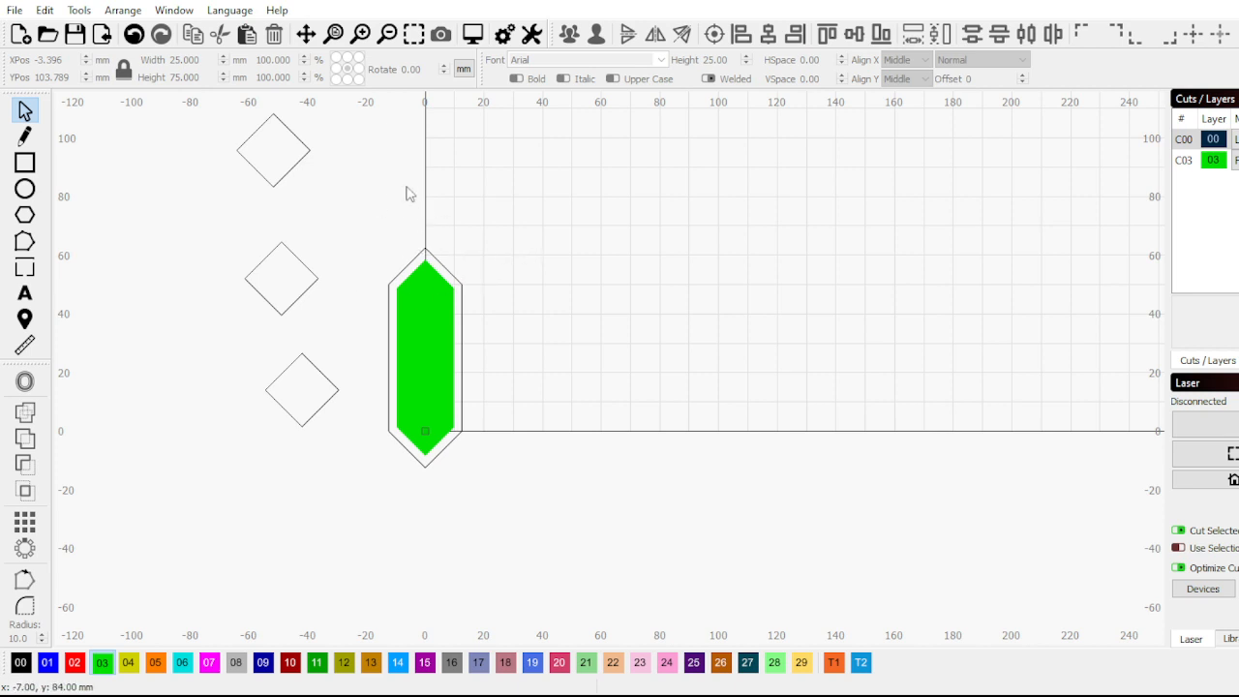
Resize the middle loose diamond to 10 mm wide with its proportions locked
scroll(358, 290, "up", 5)
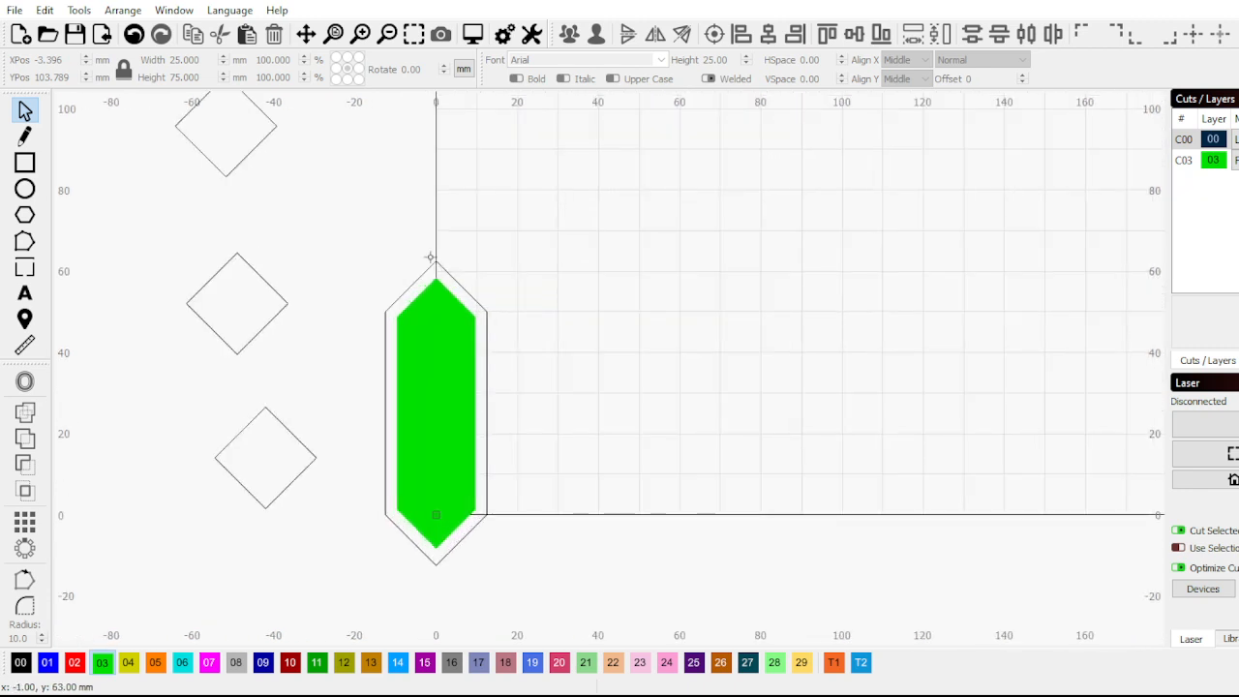
scroll(440, 319, "down", 4)
scroll(444, 300, "up", 5)
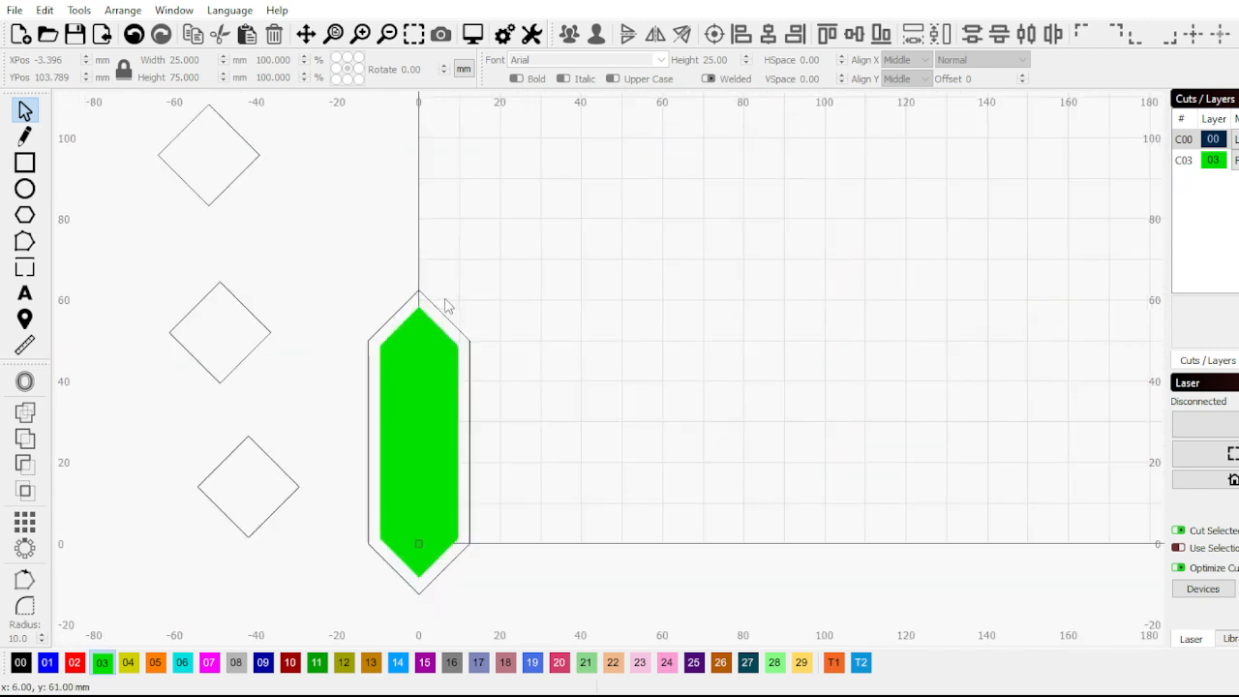
left_click_drag(254, 339, 114, 338)
scroll(429, 276, "down", 2)
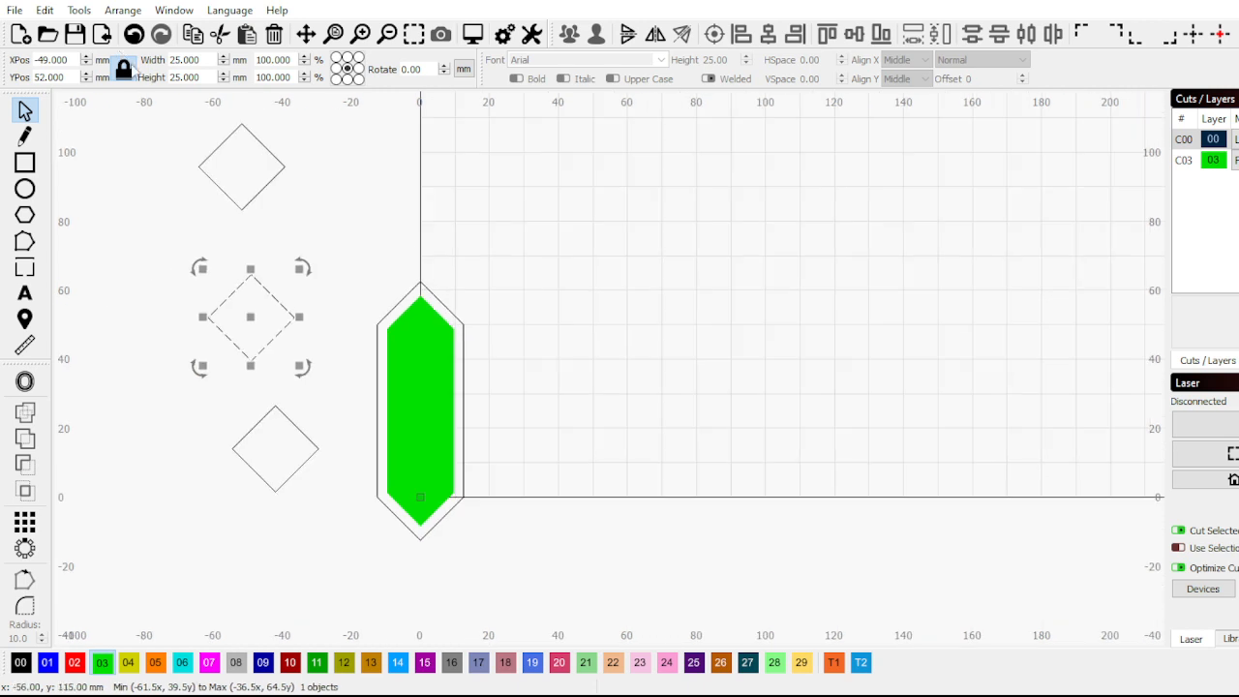
double_click(205, 59)
type("10")
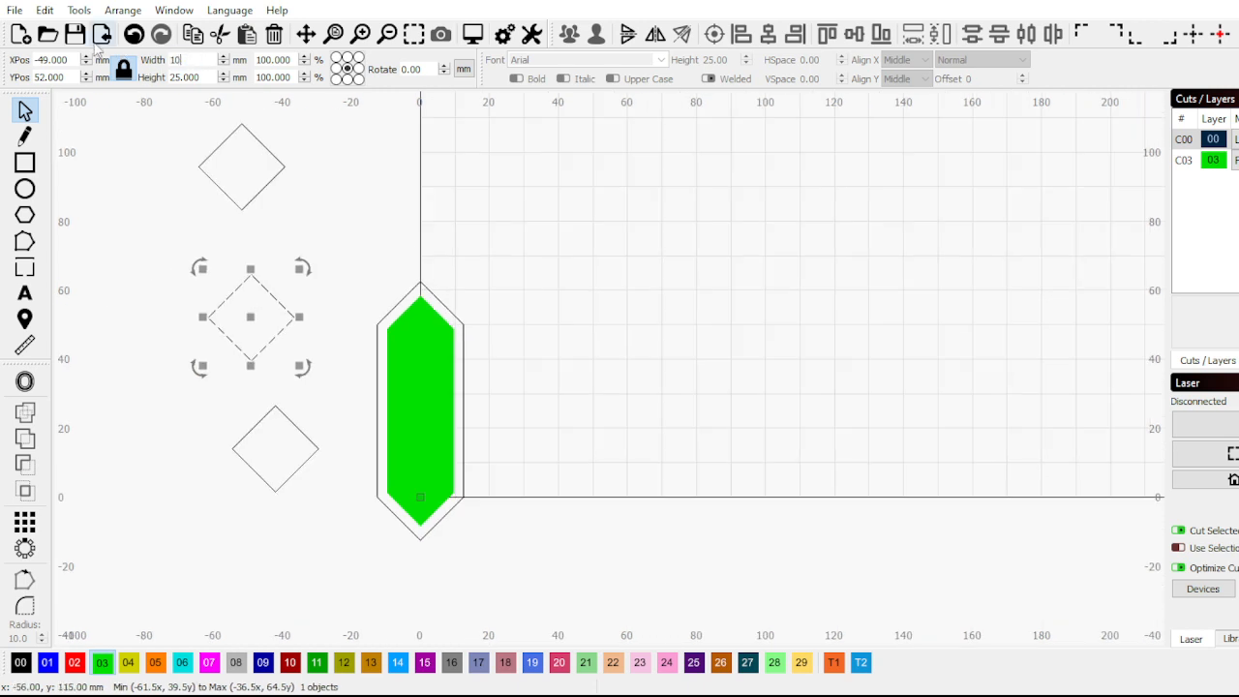
key("Return")
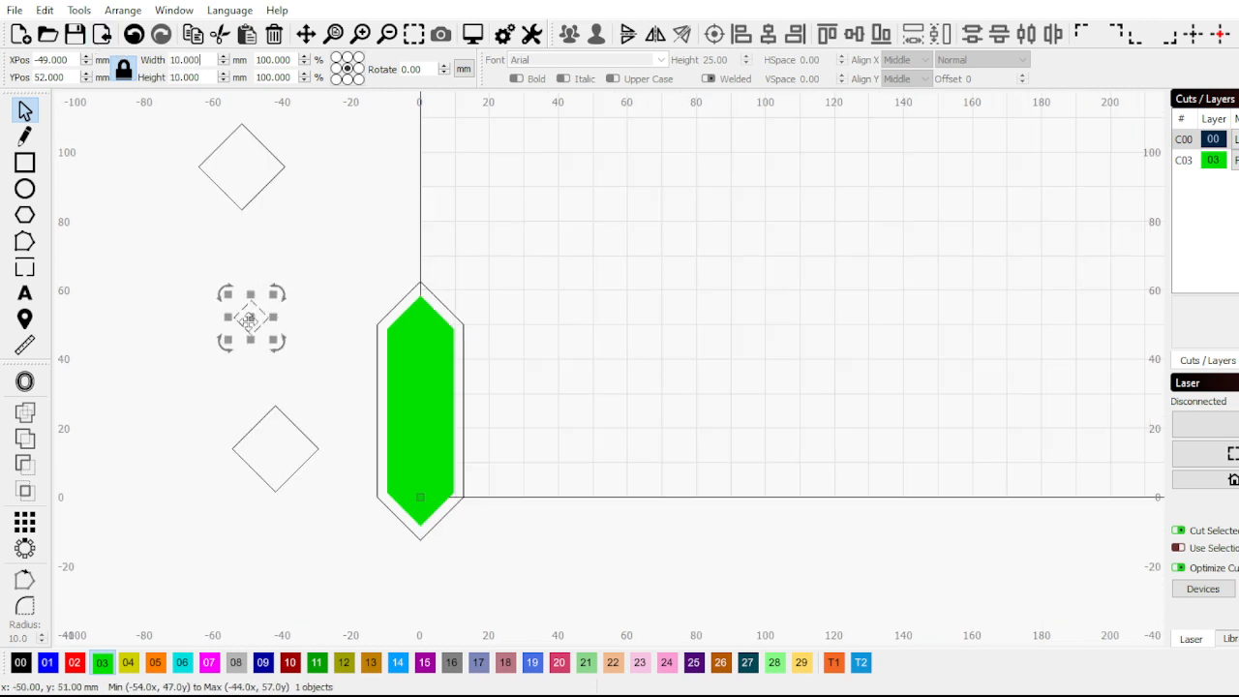
Move the small diamond onto the vertical axis so its lower corner touches the segment's top tip
left_click_drag(248, 321, 423, 339)
scroll(417, 247, "up", 3)
scroll(423, 339, "down", 3)
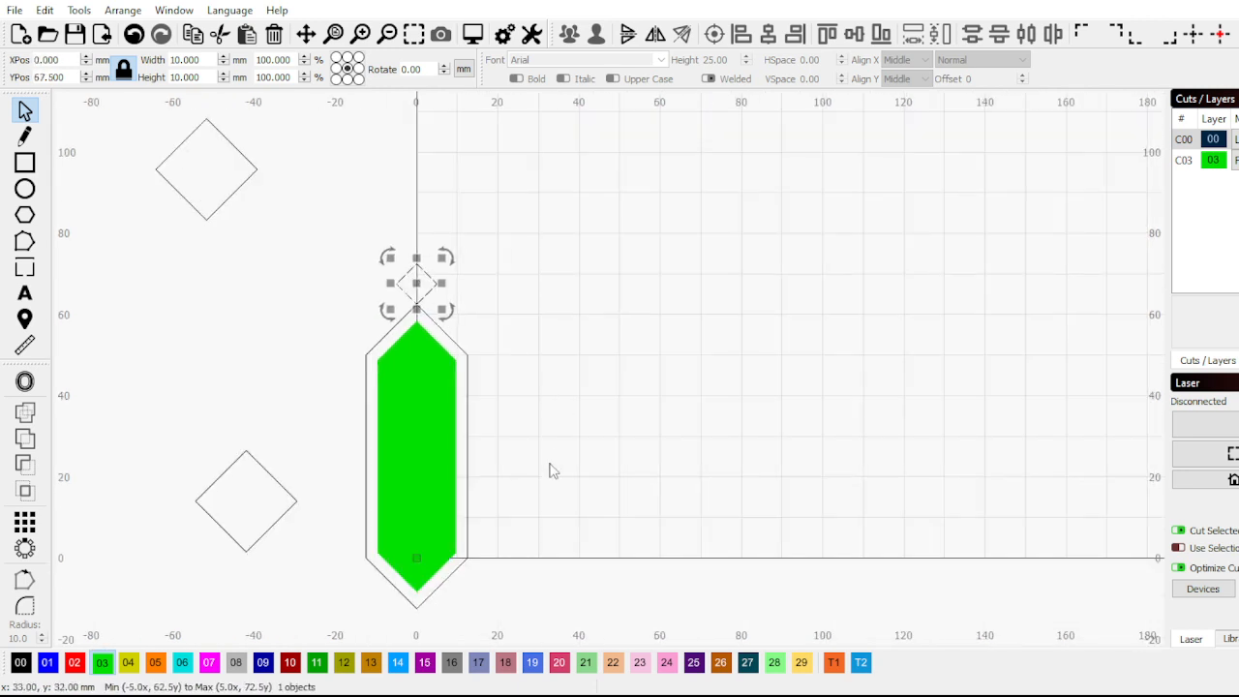
left_click_drag(547, 494, 330, 422)
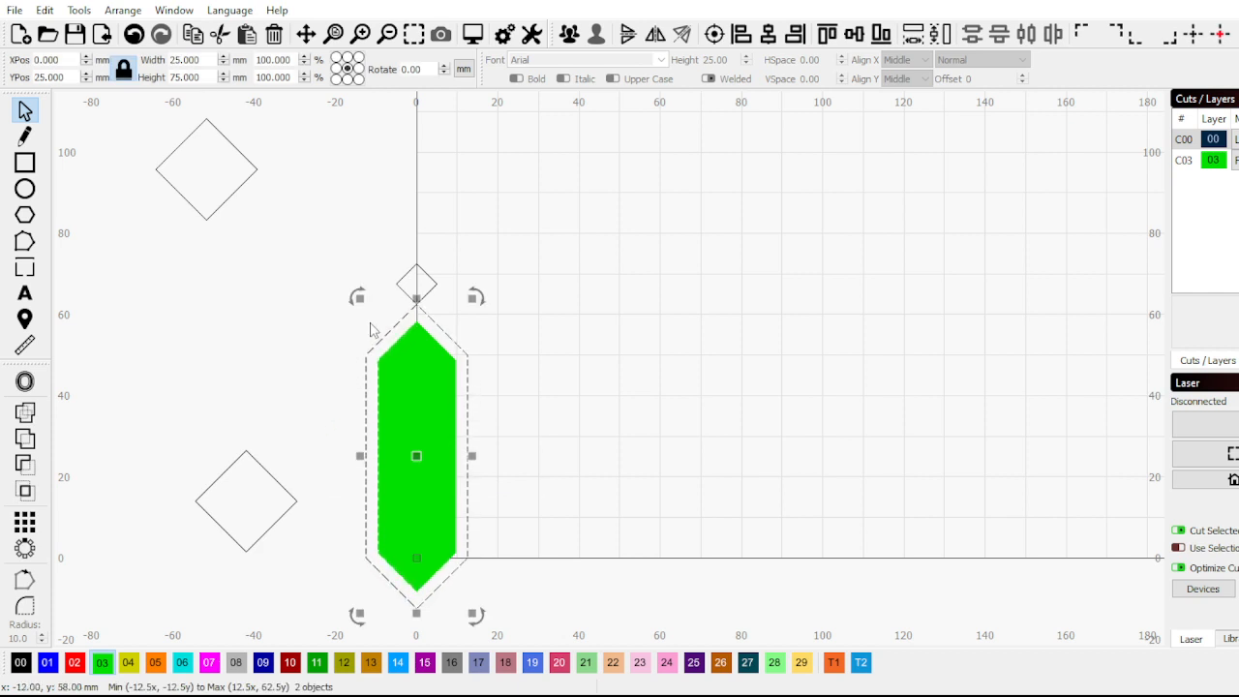
left_click(216, 276)
Move the lower loose diamond against the segment's upper-left slanted edge, with its right corner on the segment's top tip
scroll(360, 405, "up", 1)
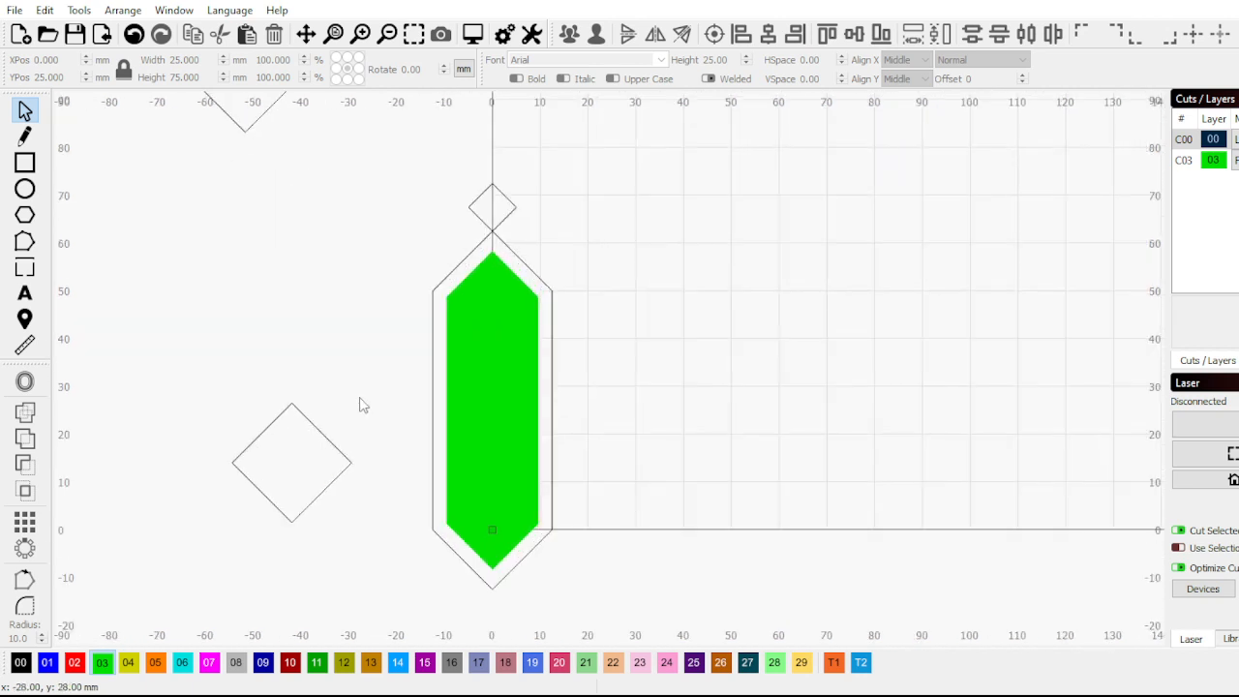
left_click(268, 422)
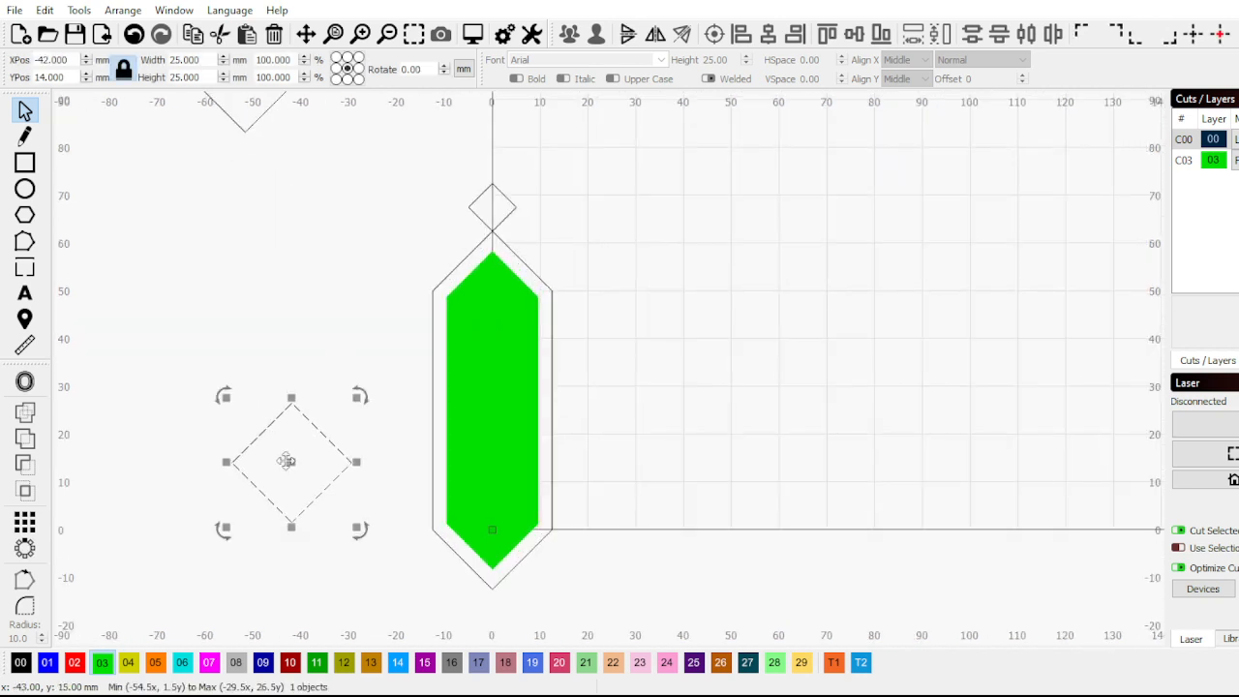
left_click_drag(294, 464, 375, 229)
scroll(389, 218, "up", 2)
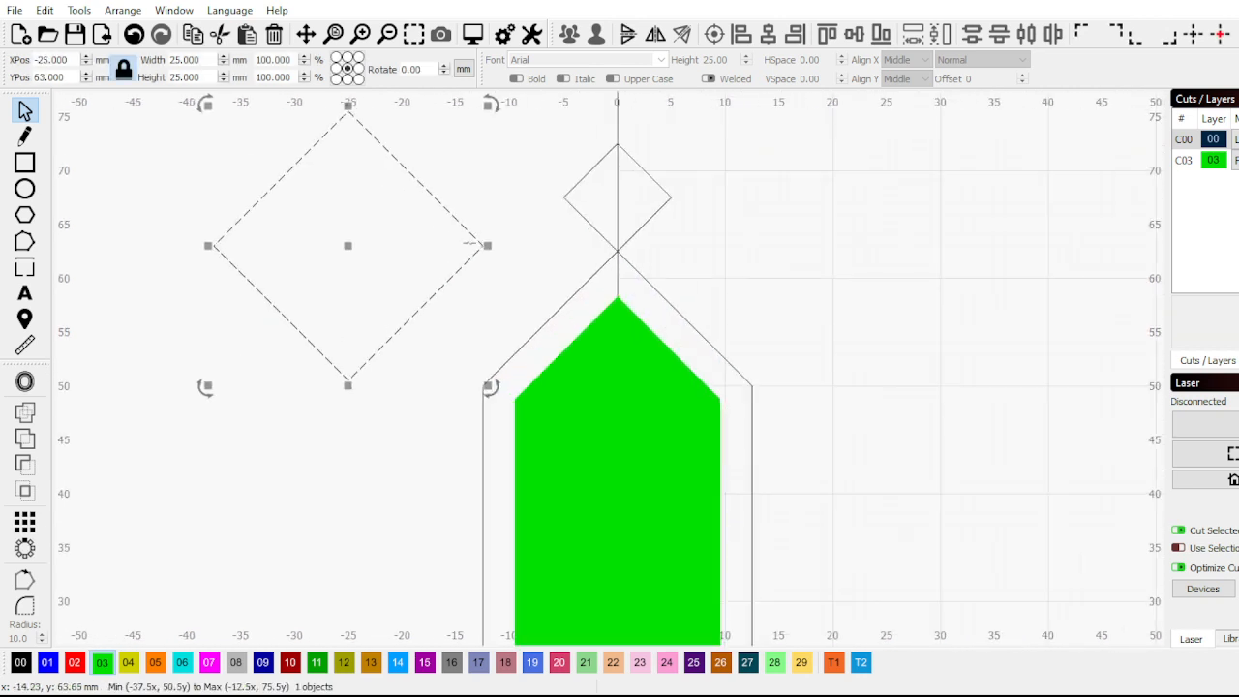
left_click_drag(474, 248, 634, 263)
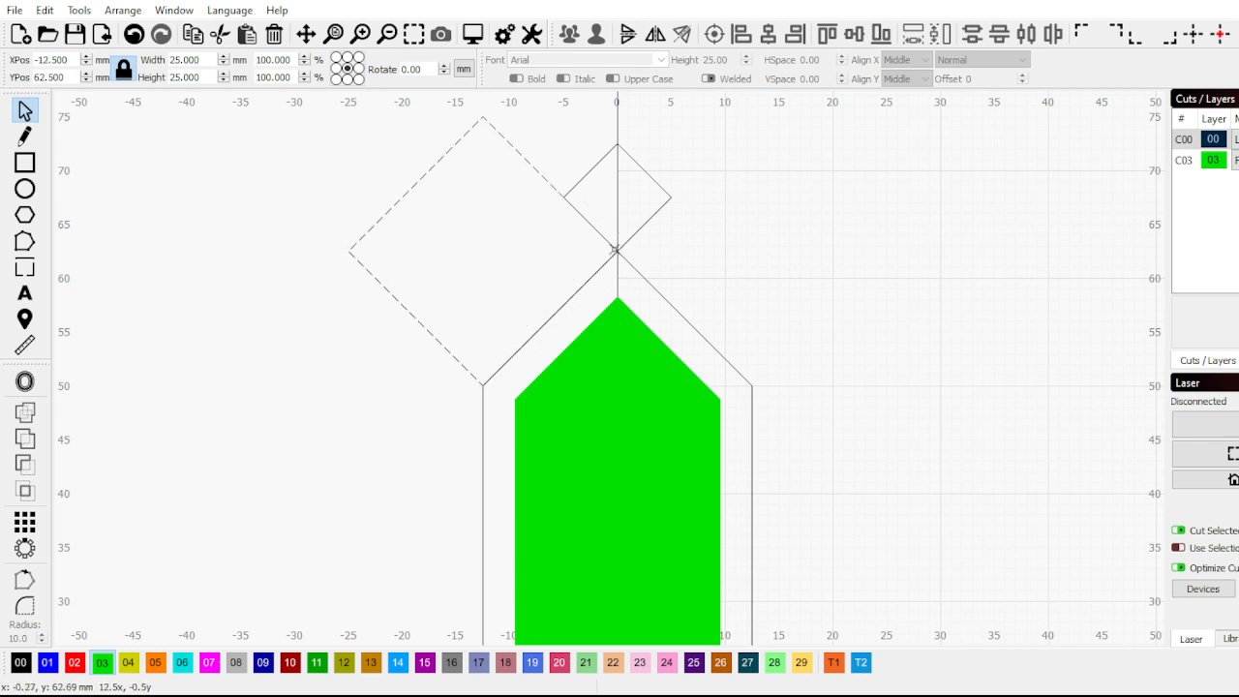
scroll(435, 256, "down", 2)
Move the remaining loose diamond against the segment's lower-left slanted edge, with its right corner on the segment's bottom tip
key("ctrl+v")
scroll(343, 368, "down", 2)
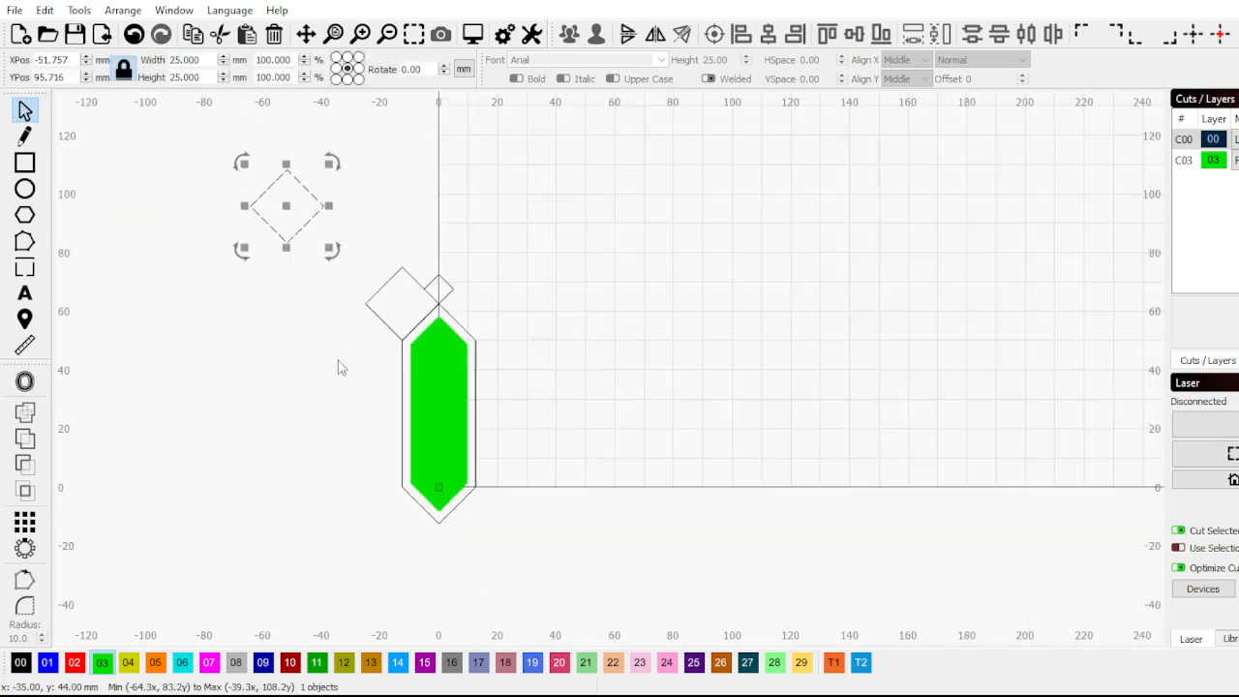
left_click_drag(290, 255, 361, 513)
scroll(329, 426, "up", 1)
scroll(368, 508, "down", 3)
scroll(377, 498, "up", 4)
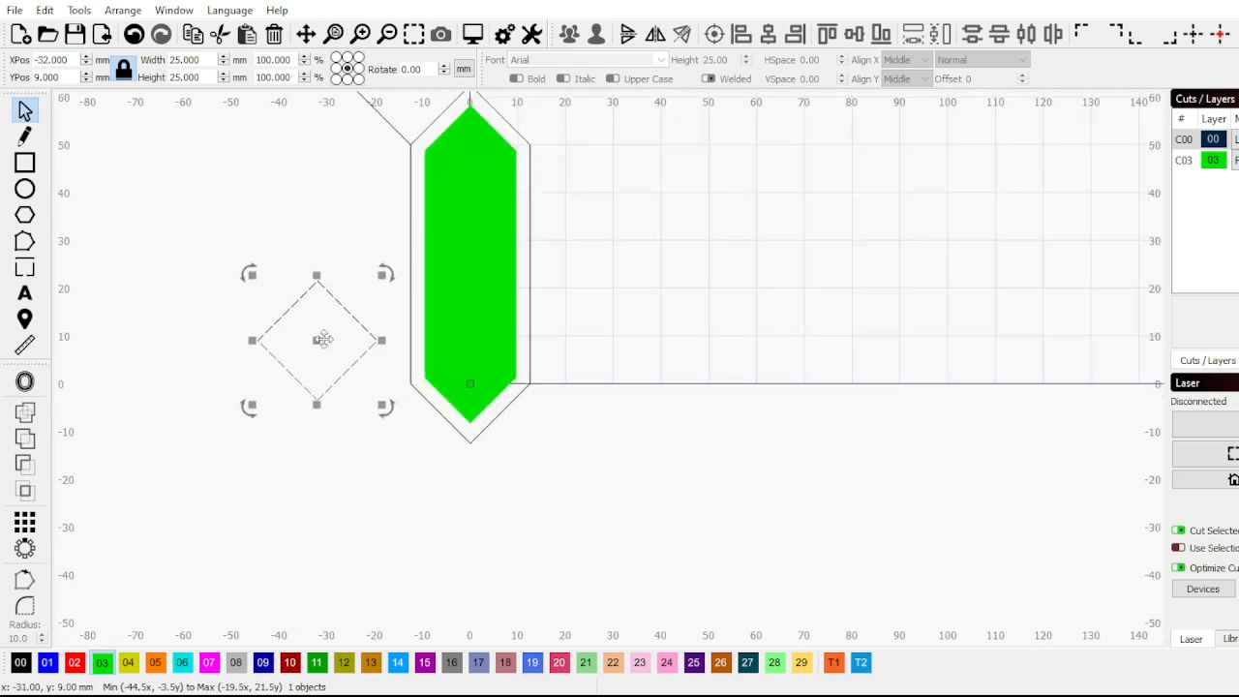
left_click_drag(371, 337, 462, 440)
left_click(353, 395)
scroll(351, 387, "down", 3)
scroll(230, 194, "up", 3)
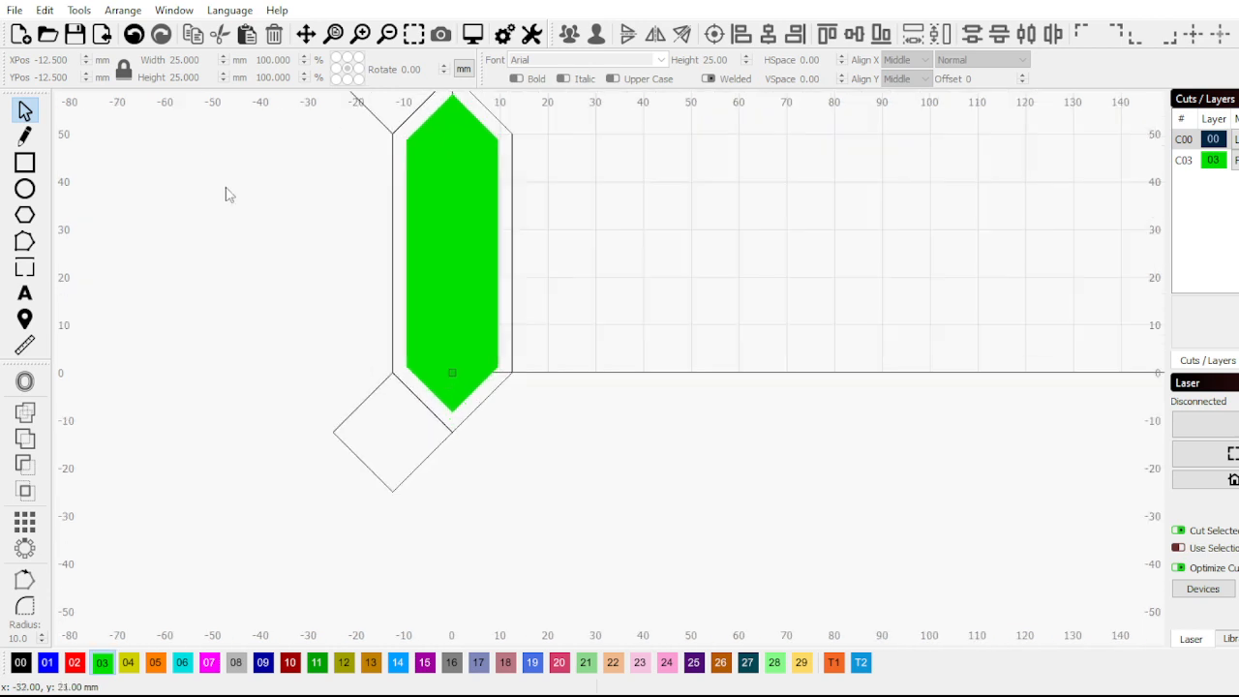
Draw a closed outline on layer 01 linking the large diamonds' outer left corners, the segment's tips and its right-hand corners
scroll(332, 280, "down", 2)
left_click(24, 136)
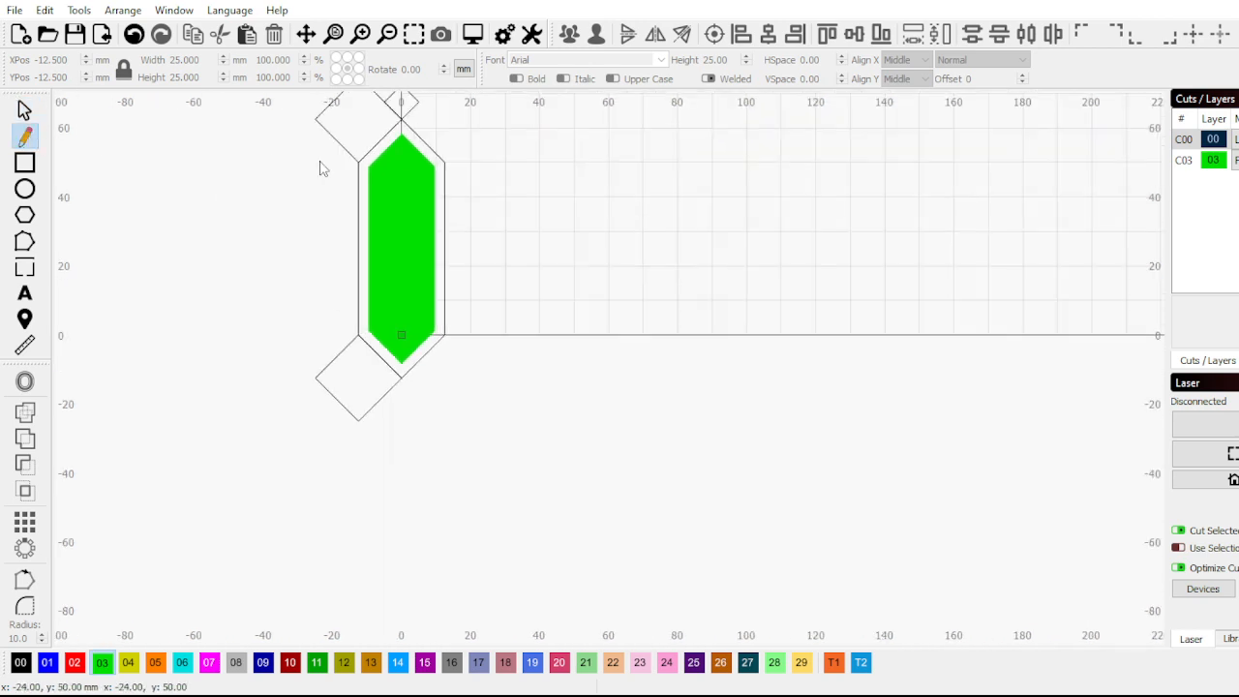
scroll(334, 140, "up", 1)
scroll(334, 137, "down", 2)
scroll(334, 137, "up", 2)
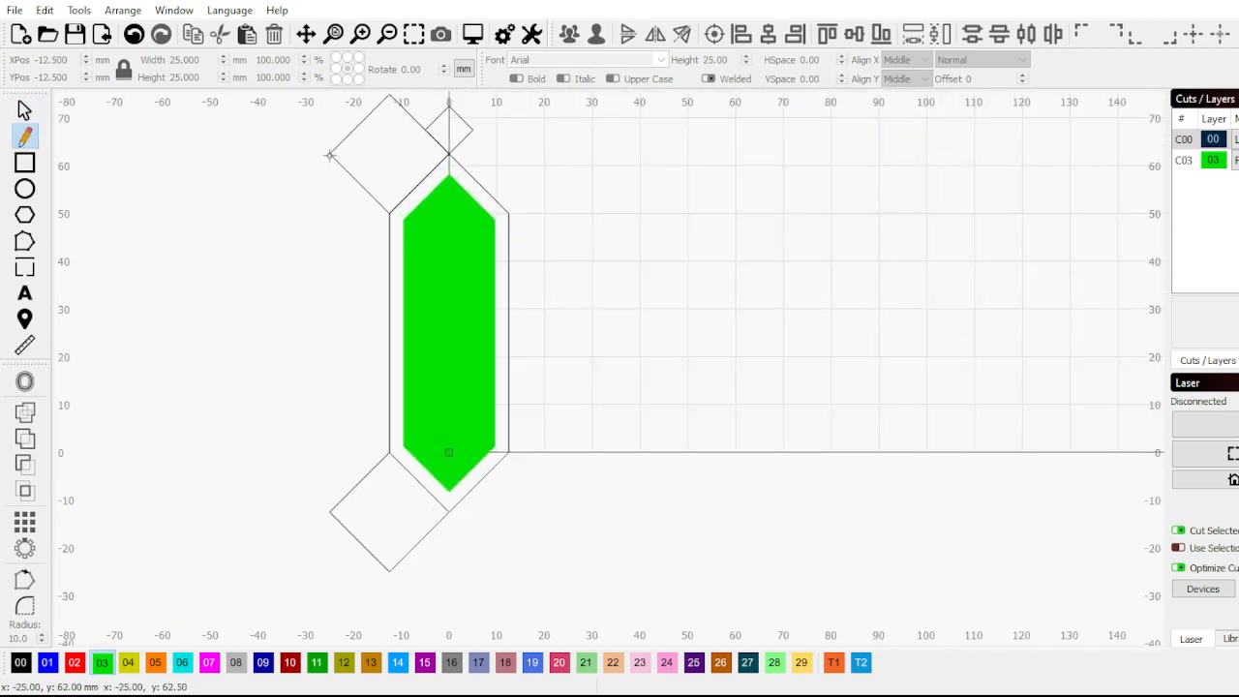
left_click(329, 155)
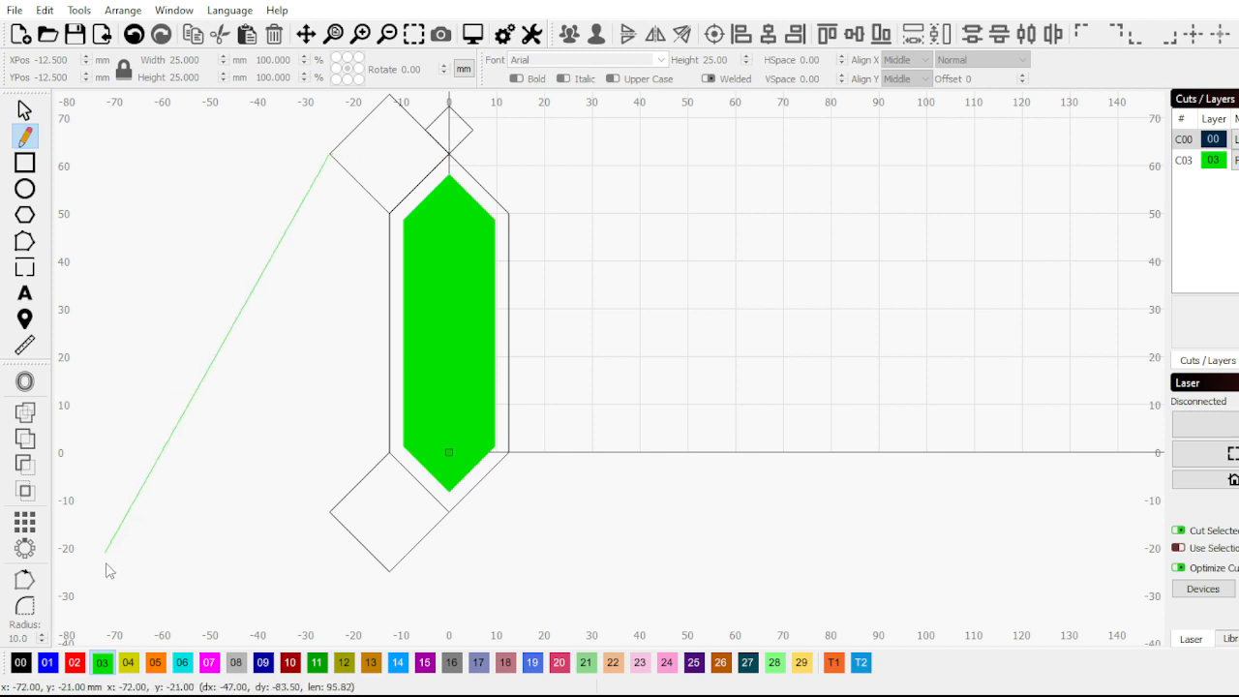
left_click(47, 662)
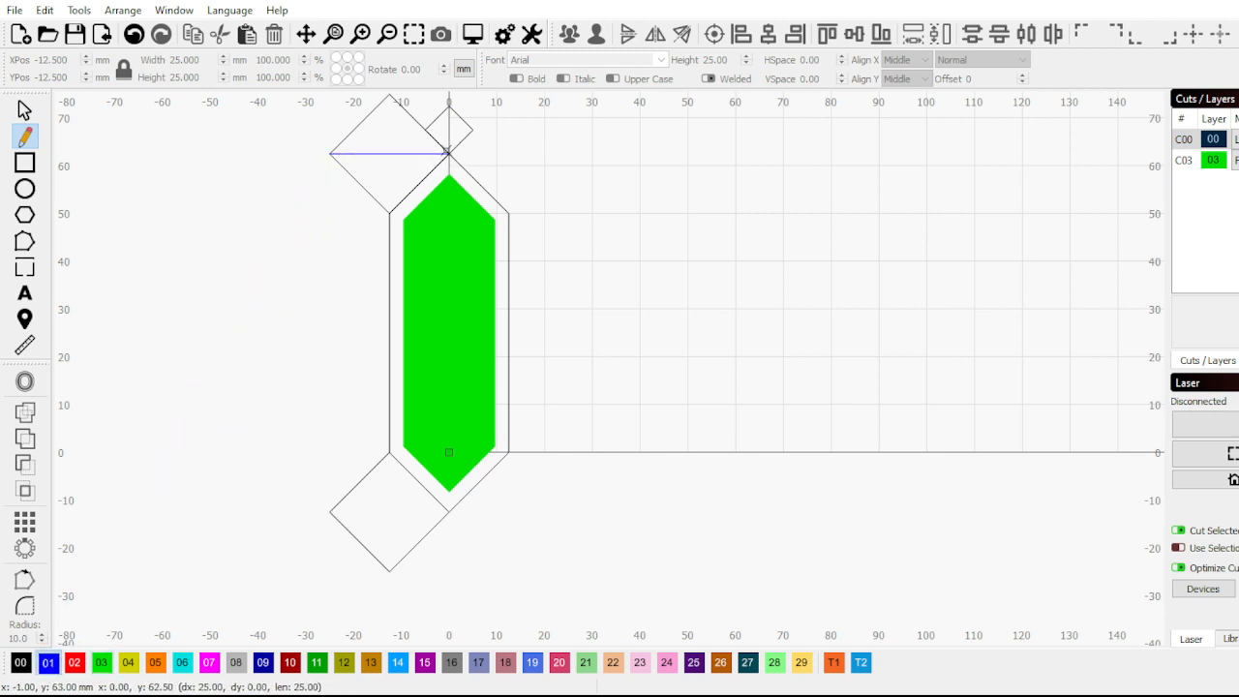
left_click(448, 153)
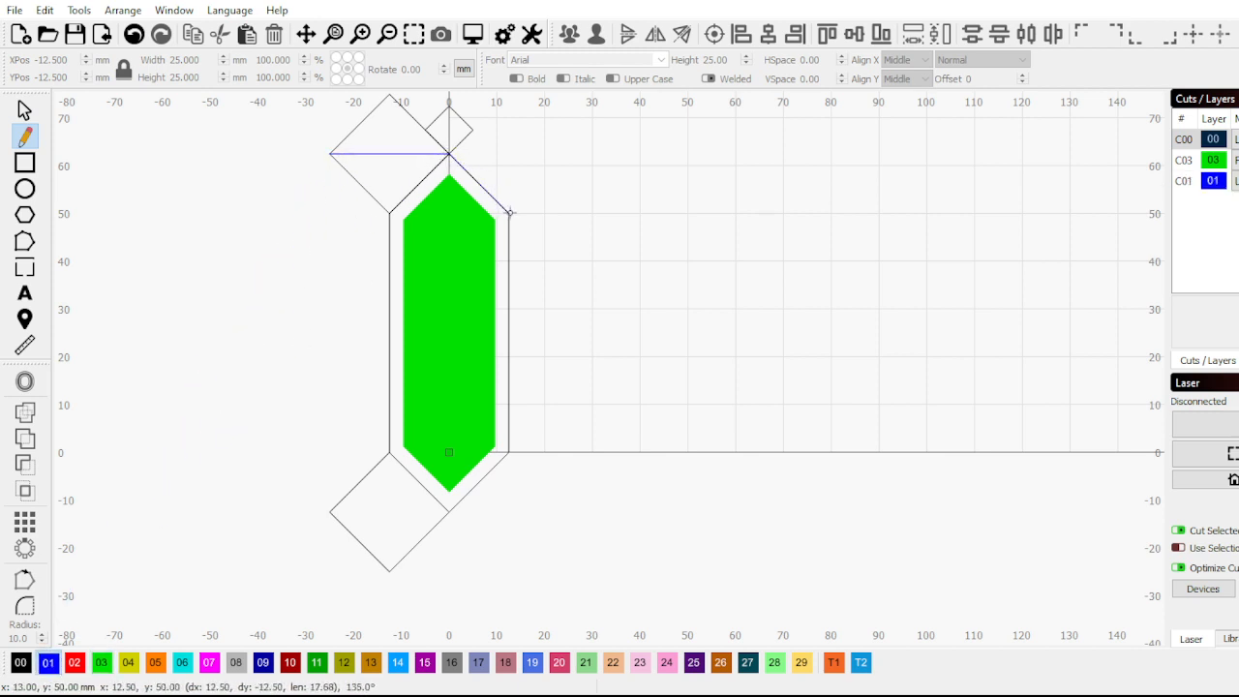
left_click(508, 210)
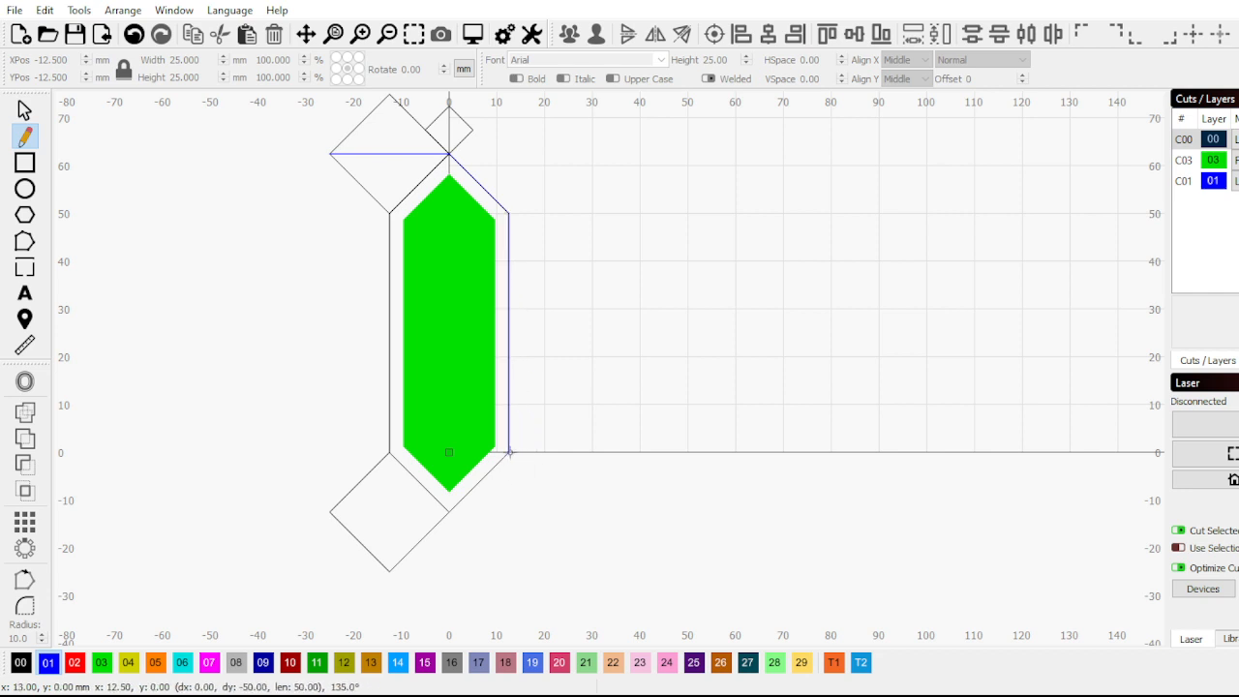
left_click(508, 452)
left_click(448, 511)
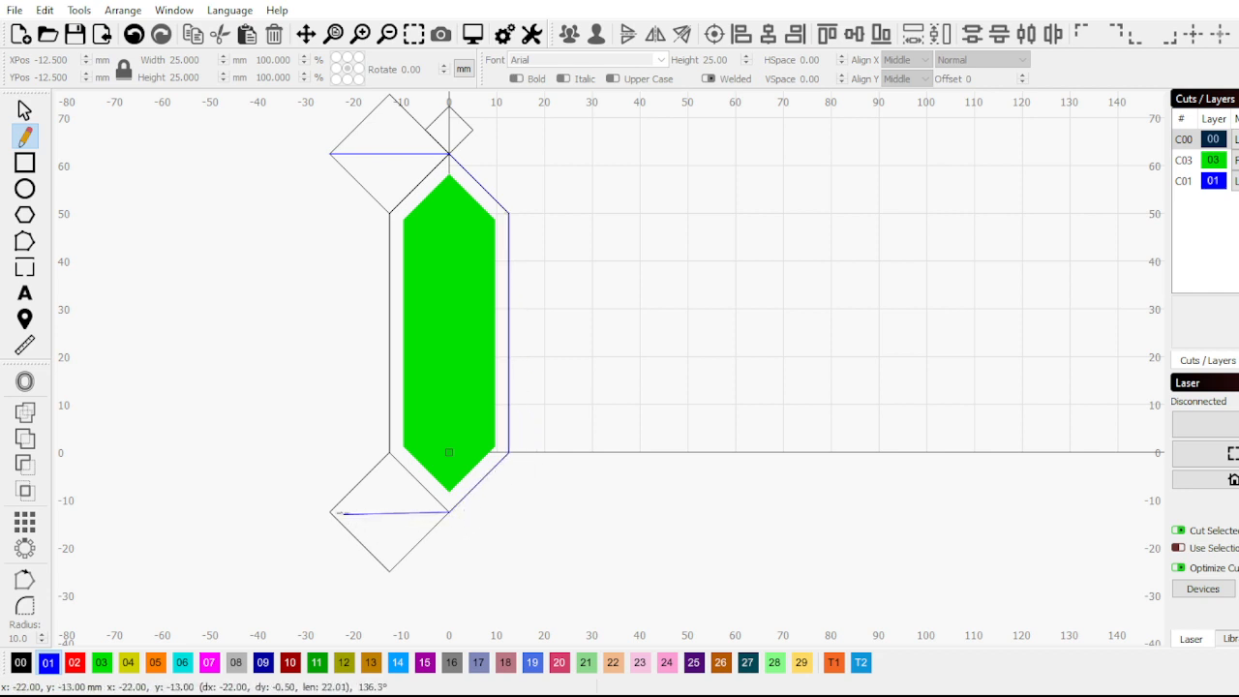
left_click(332, 512)
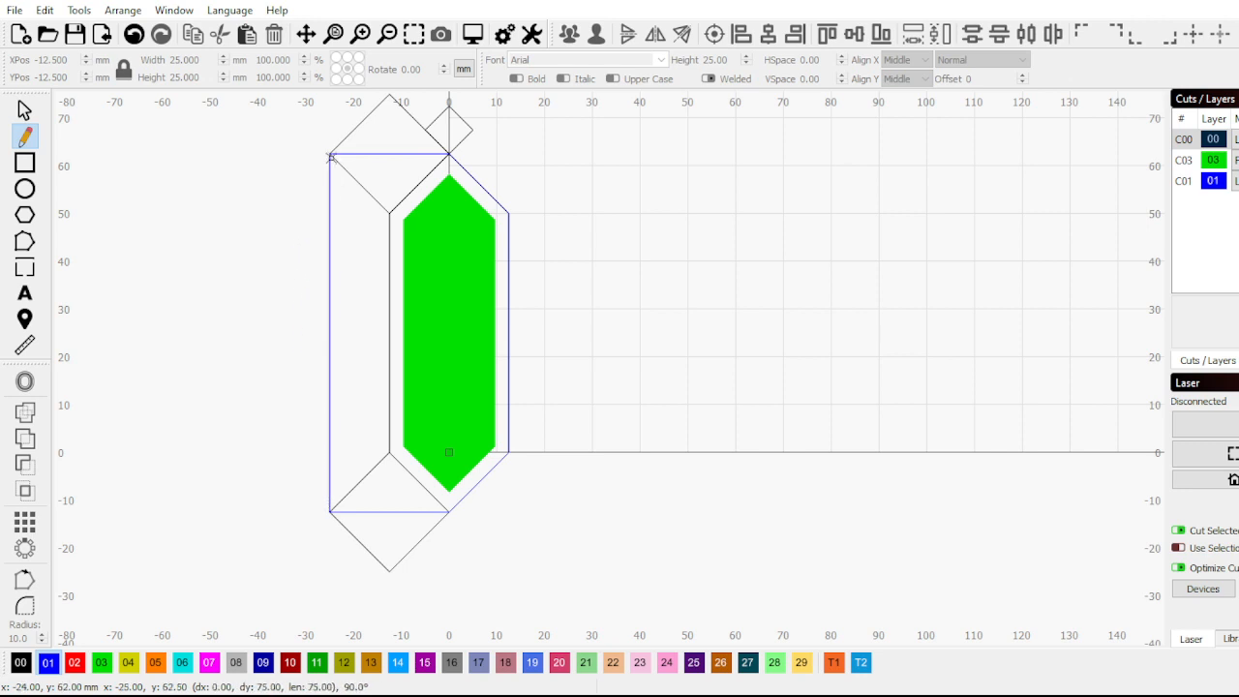
left_click(330, 154)
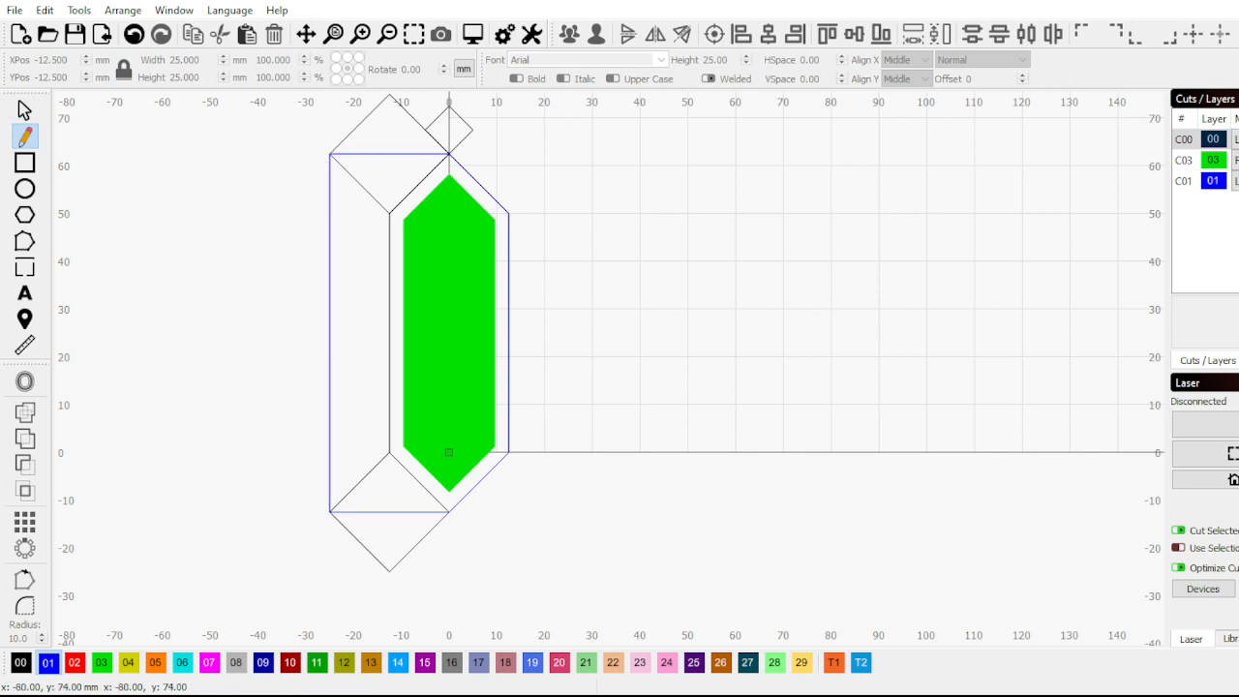
left_click(25, 109)
left_click(330, 282)
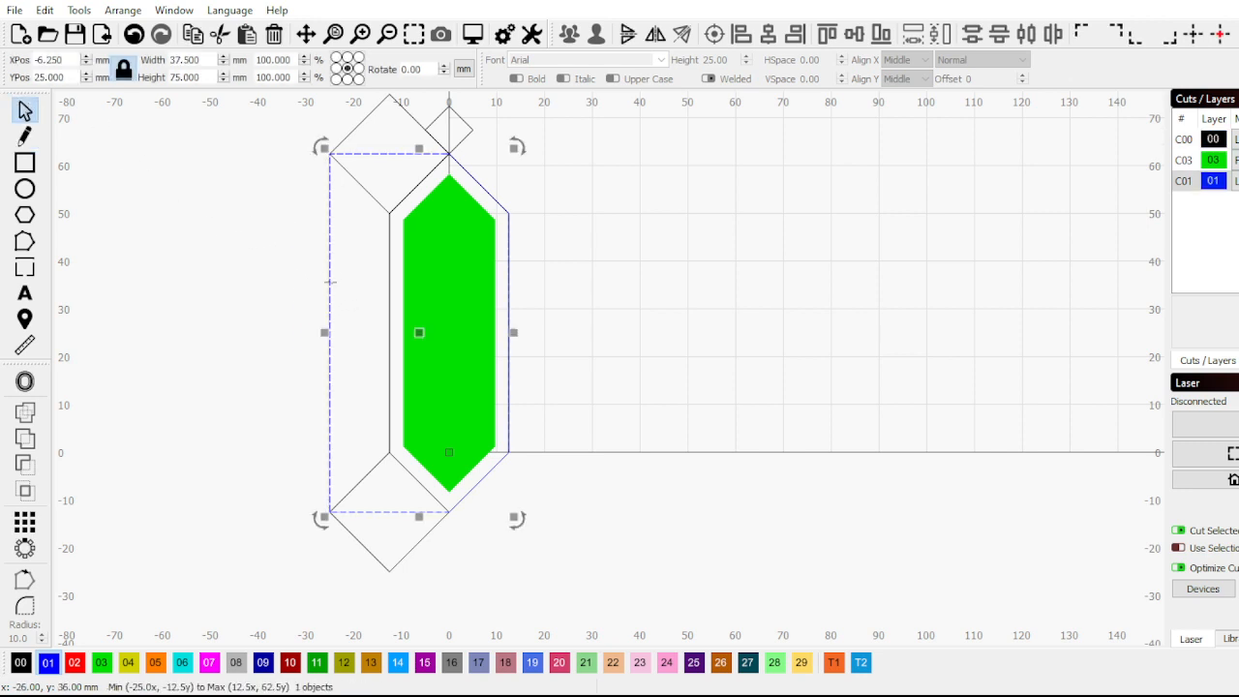
left_click_drag(417, 332, 630, 337)
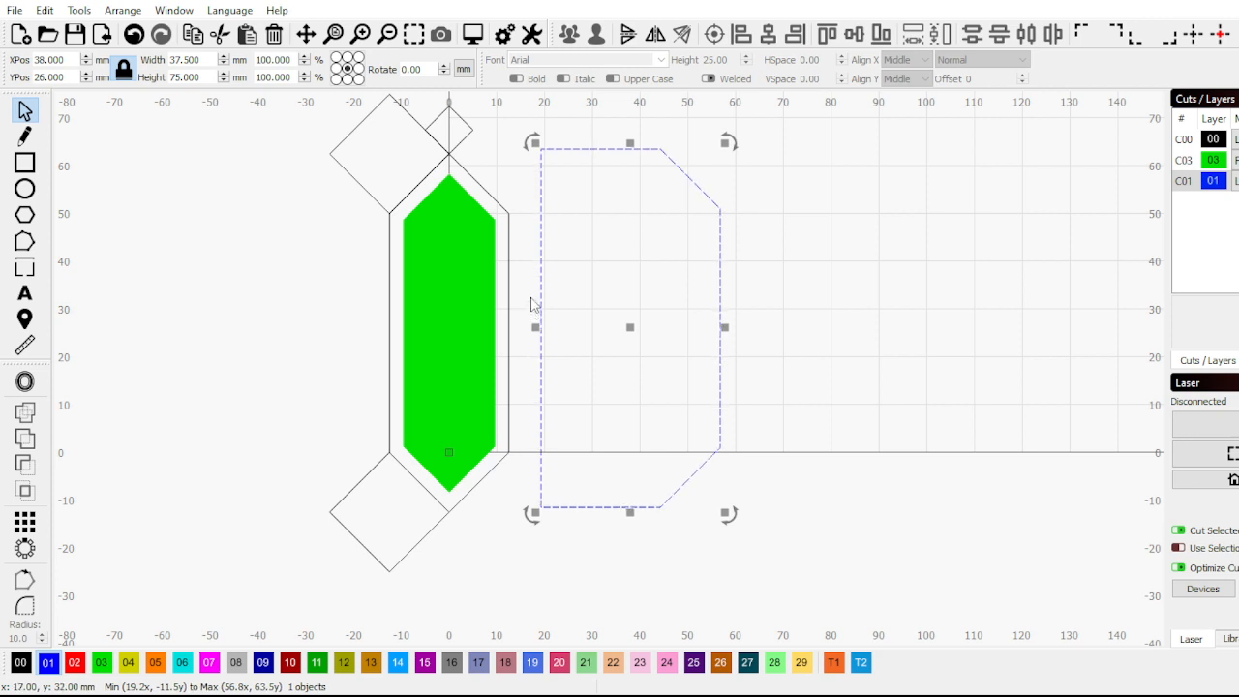
key("ctrl+z")
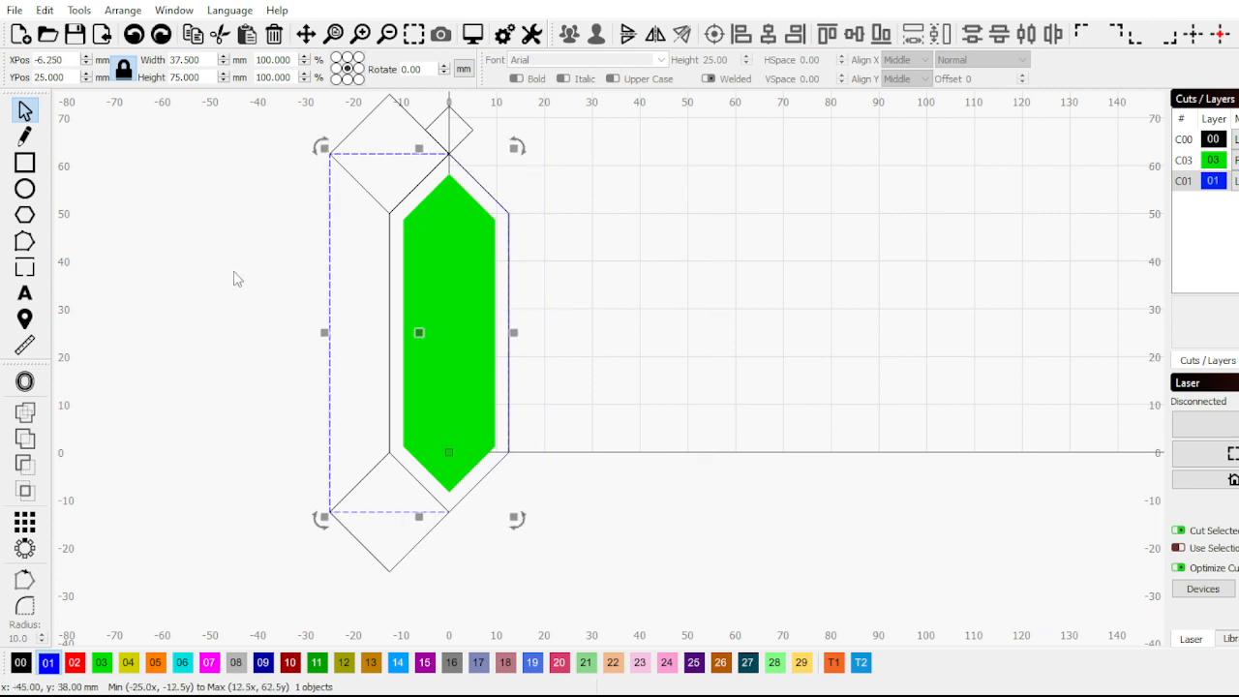
left_click(235, 275)
Draw a circle about 4 mm in diameter inside the blue outline, between its left edge and the segment near the baseline
scroll(429, 293, "up", 2)
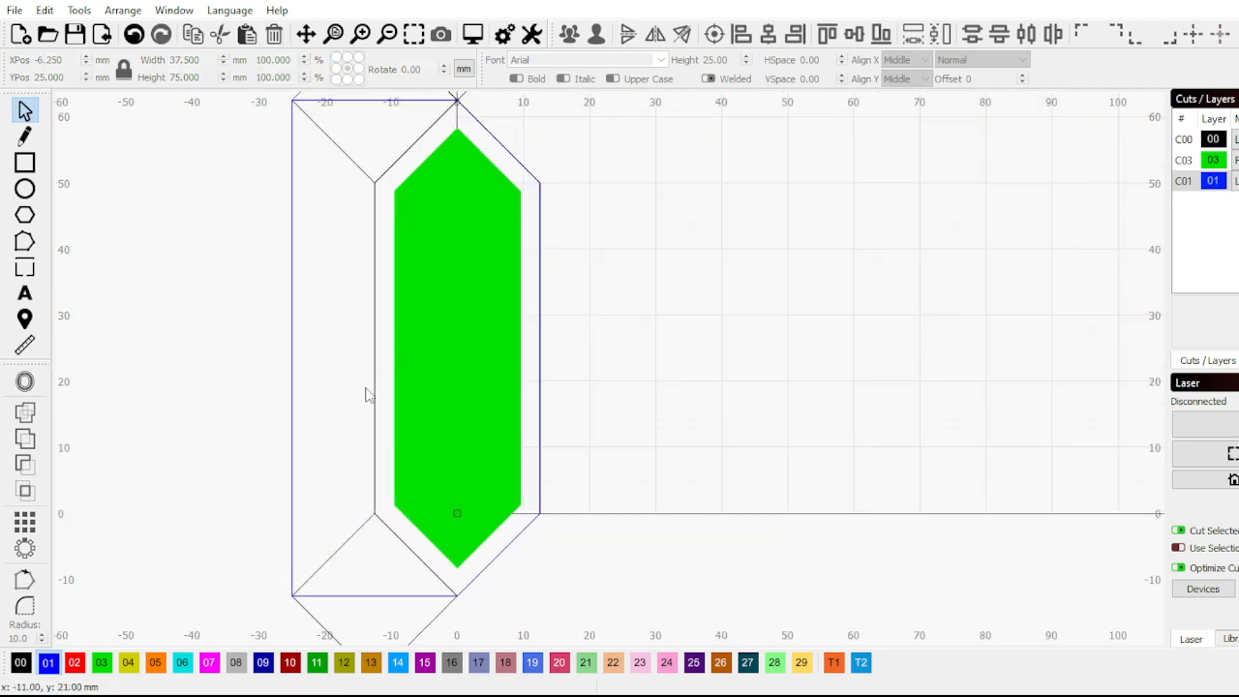
left_click(25, 189)
scroll(329, 508, "up", 1)
scroll(327, 503, "down", 2)
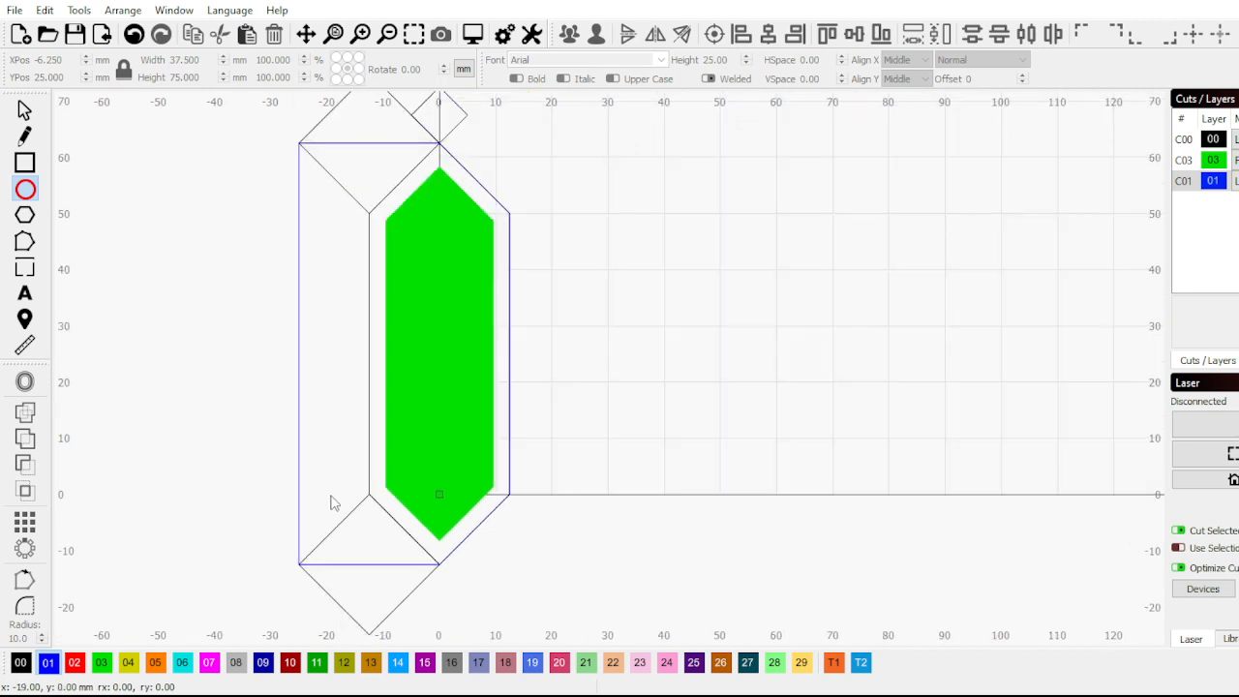
left_click_drag(331, 493, 312, 475)
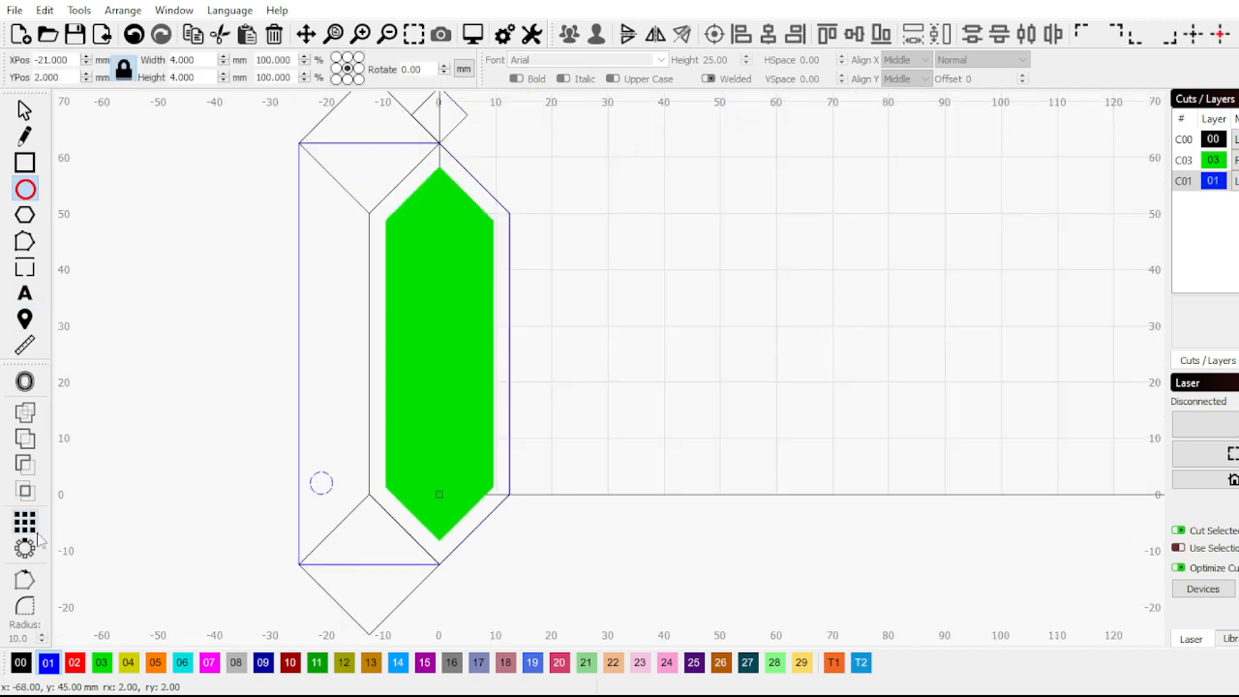
Set the circle's width to 3 mm with its proportions locked
double_click(206, 60)
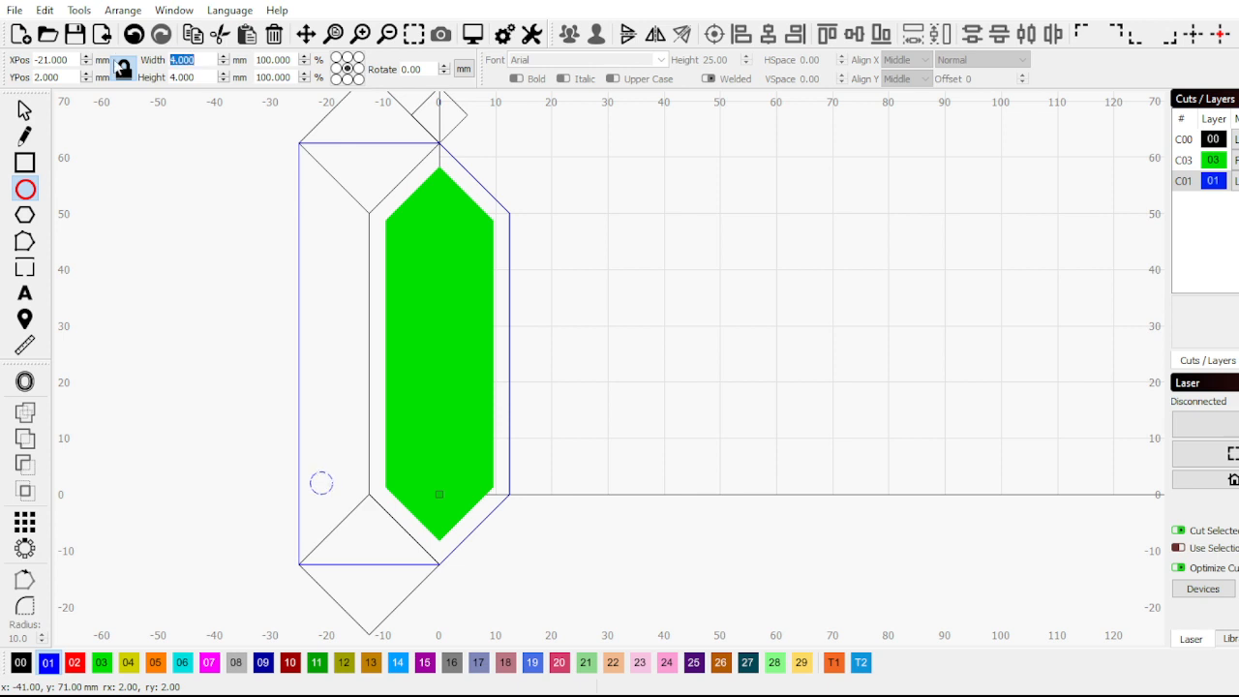
left_click(123, 70)
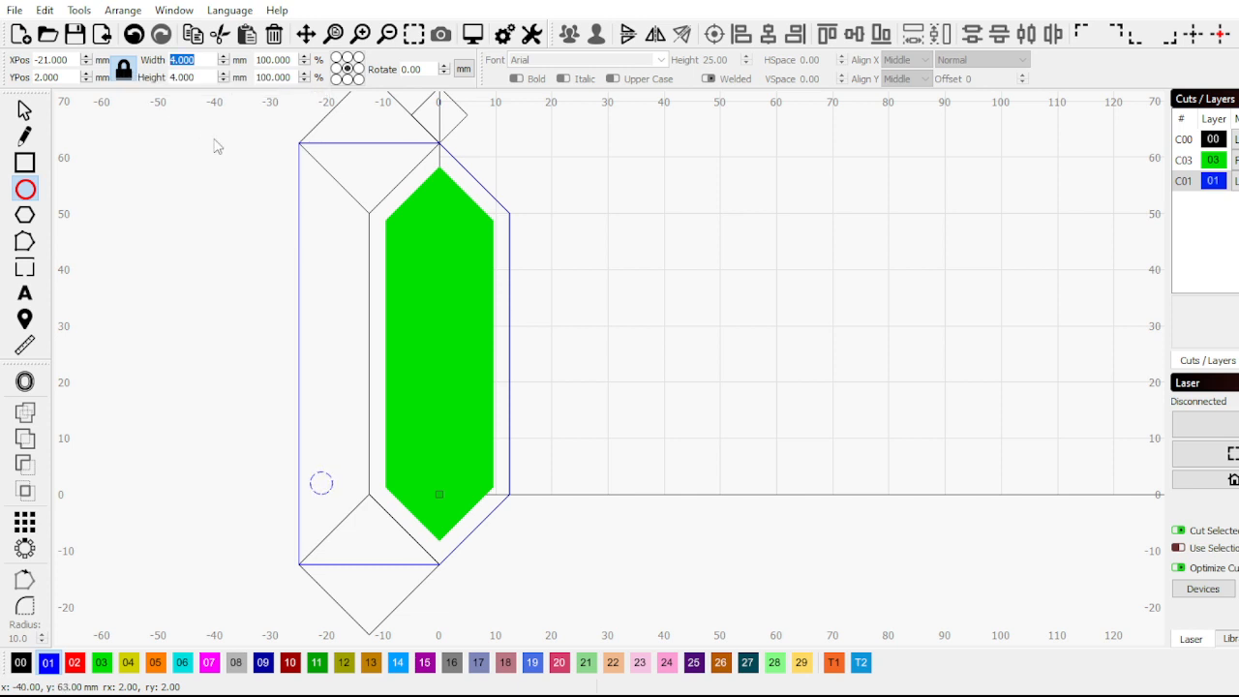
type("3")
scroll(261, 532, "up", 3)
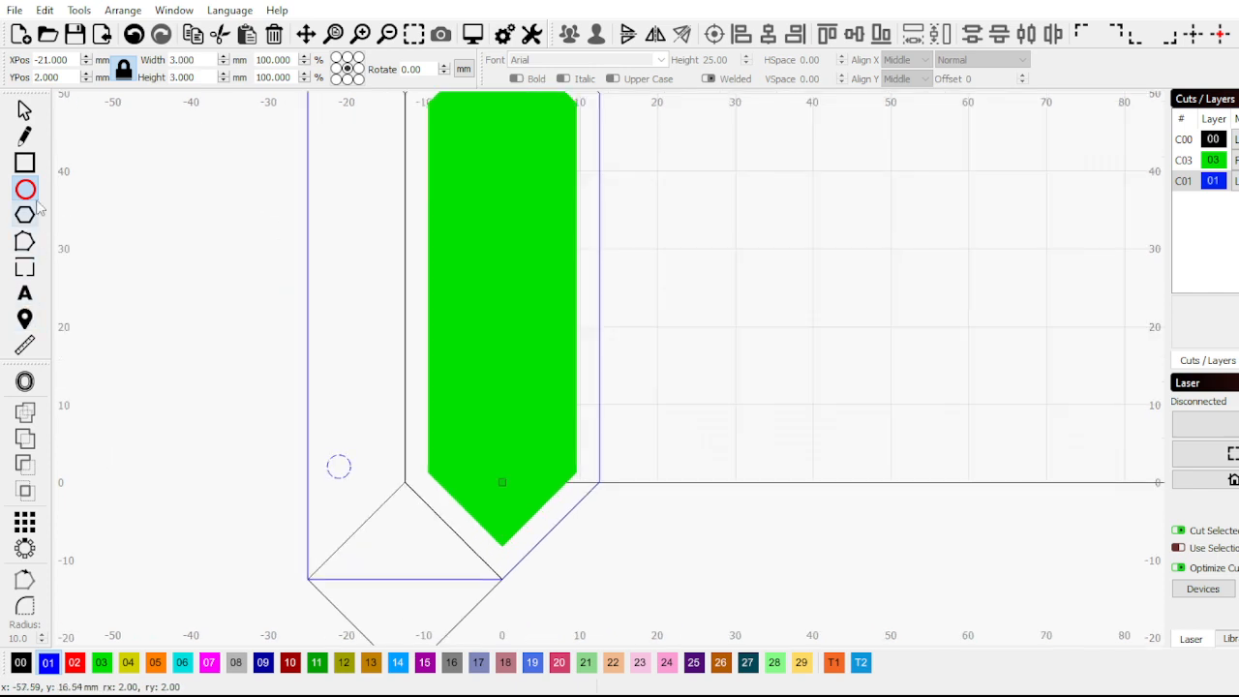
Shift the small circle slightly toward the segment and set its X position to -20 mm
left_click(25, 109)
scroll(417, 451, "down", 3)
scroll(416, 451, "up", 2)
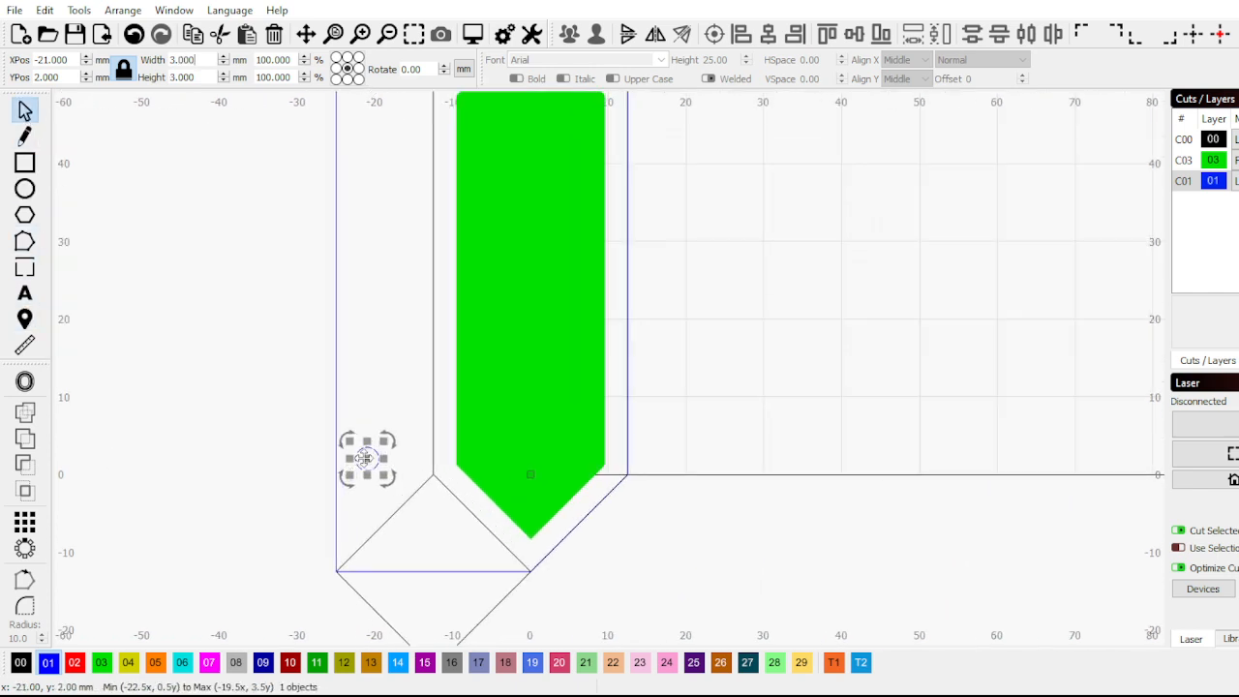
left_click_drag(360, 457, 384, 470)
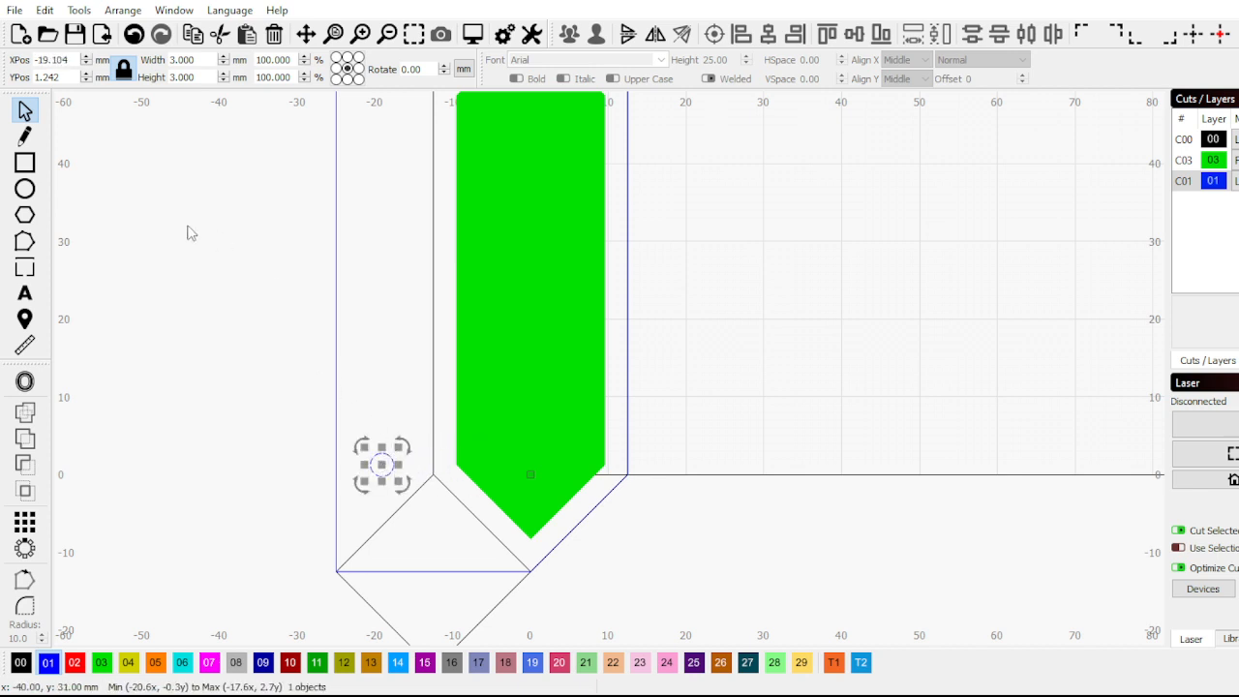
triple_click(73, 61)
type("-20")
key("Return")
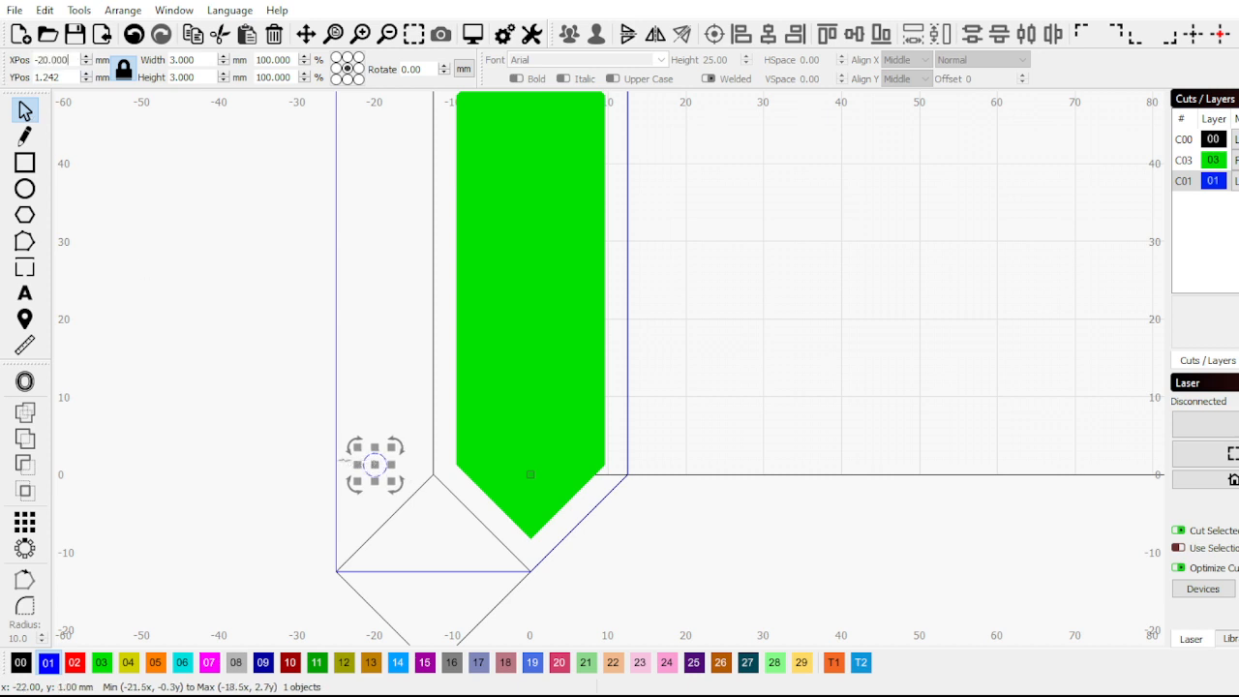
Examine the small circle's placement against the green segment's lower corners and the blue outline
scroll(327, 466, "down", 2)
scroll(360, 445, "up", 1)
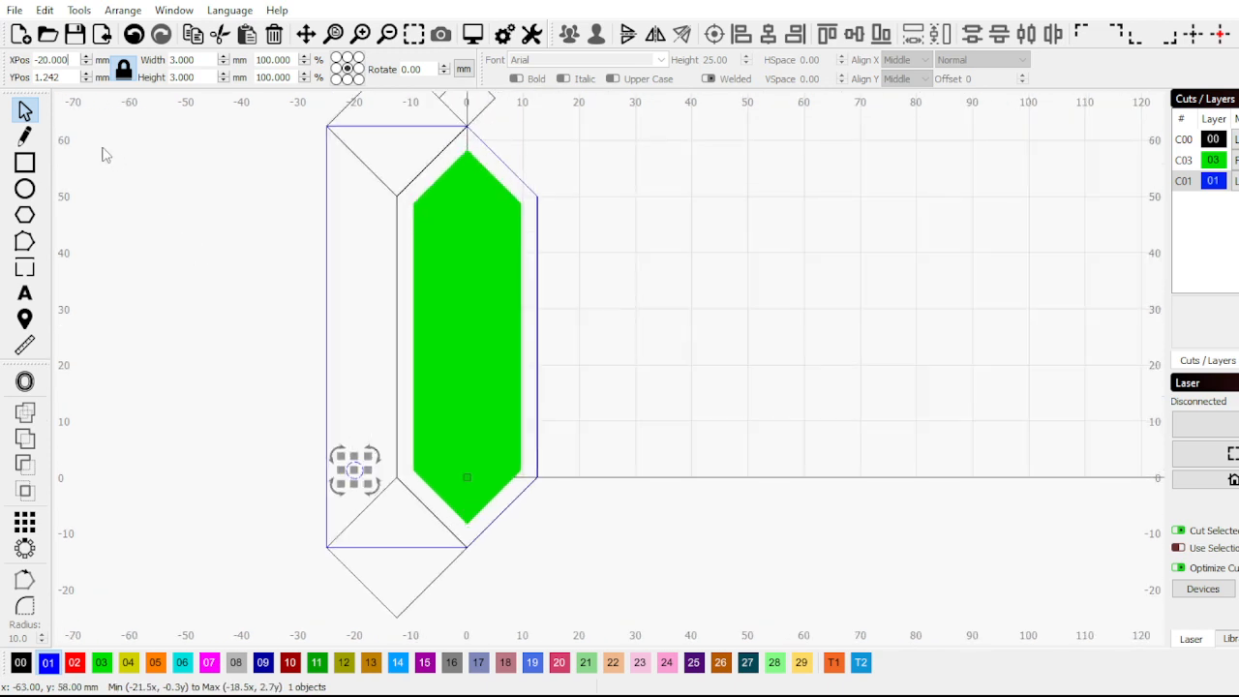
scroll(548, 500, "up", 3)
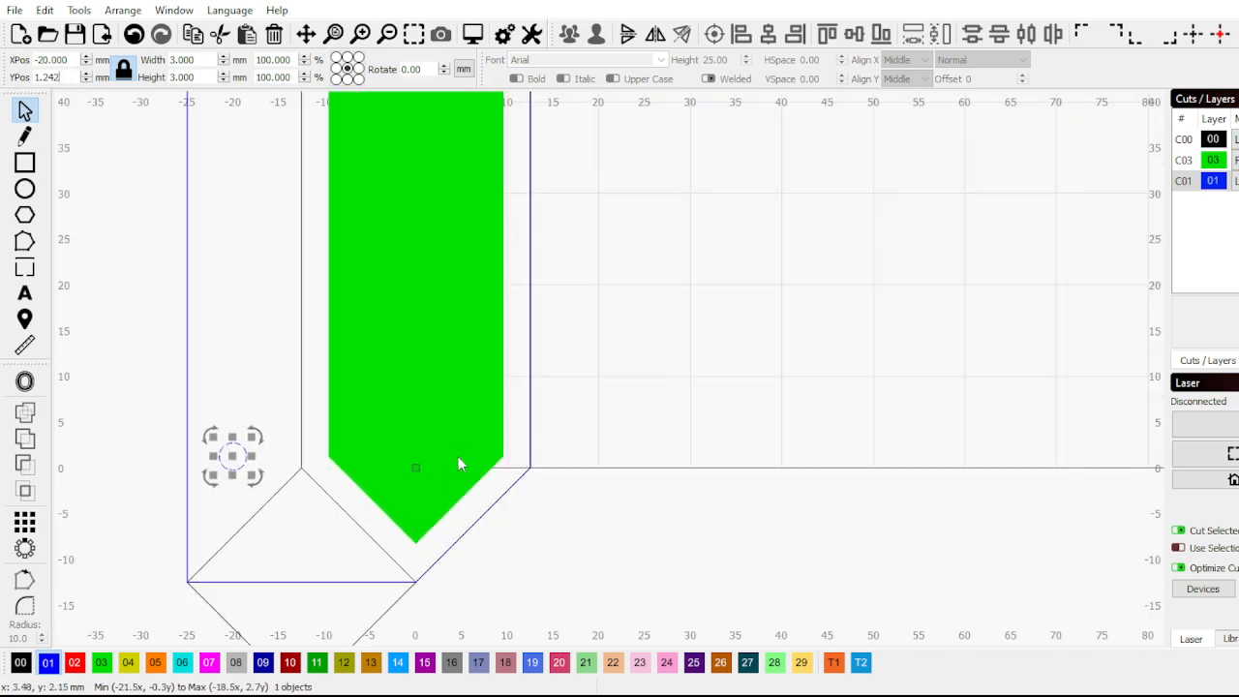
left_click(492, 494)
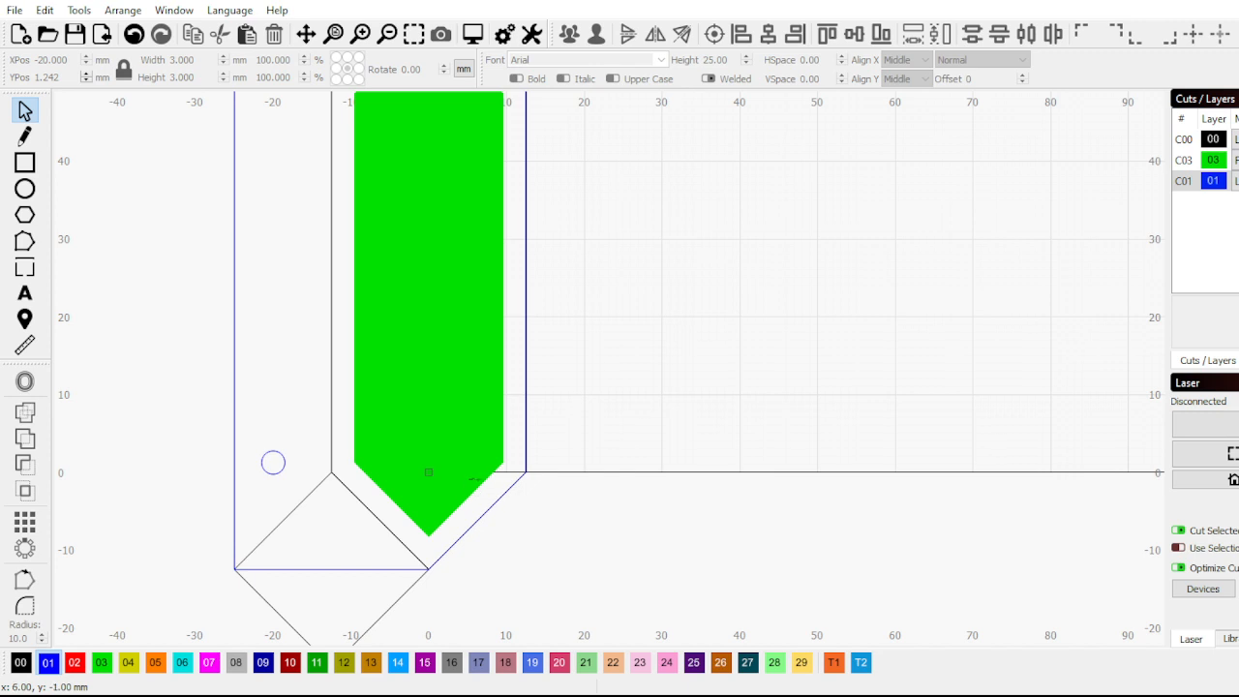
left_click(471, 474)
scroll(434, 479, "up", 3)
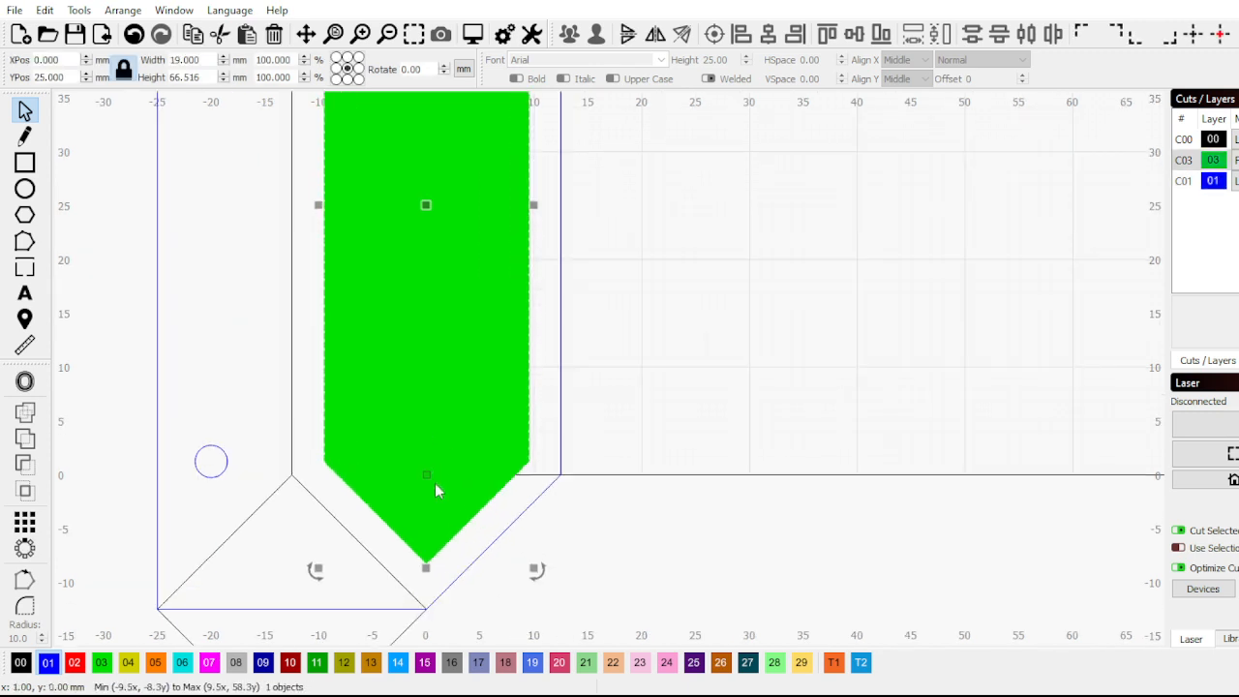
scroll(439, 494, "down", 6)
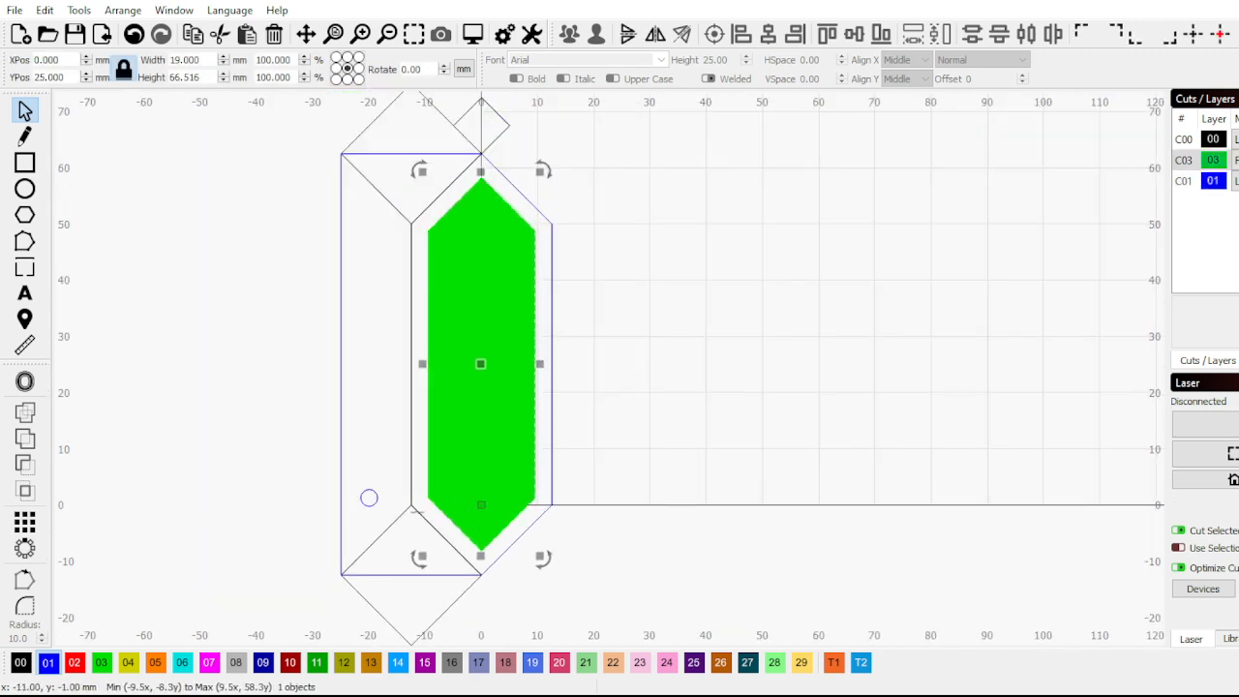
scroll(271, 315, "up", 6)
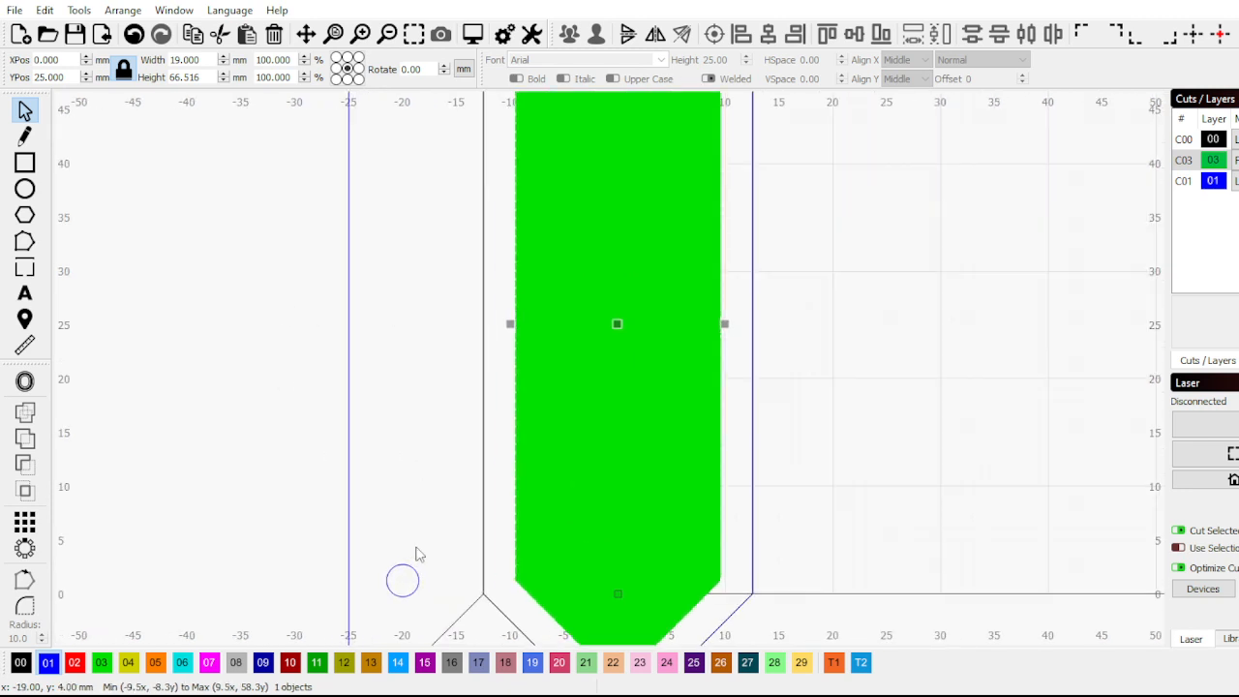
scroll(334, 494, "down", 6)
left_click(250, 345)
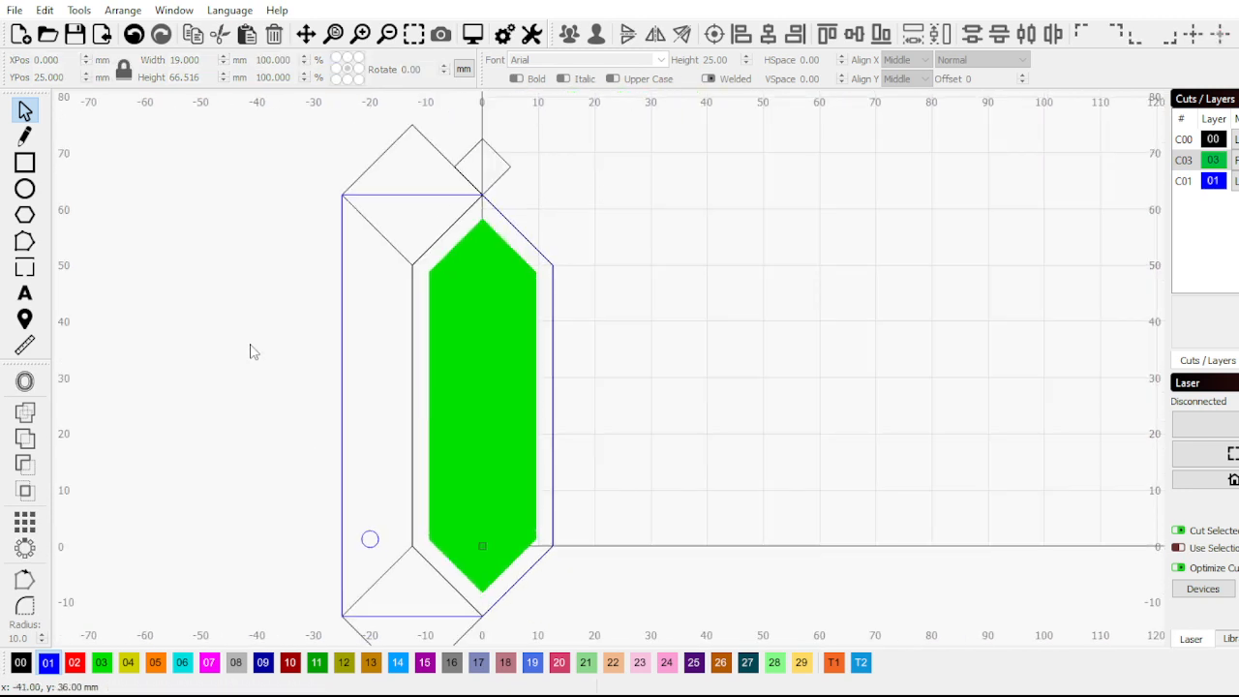
Shift the small circle about 1.5 mm toward the segment and set its X position to -19 mm
left_click(372, 539)
scroll(370, 539, "up", 4)
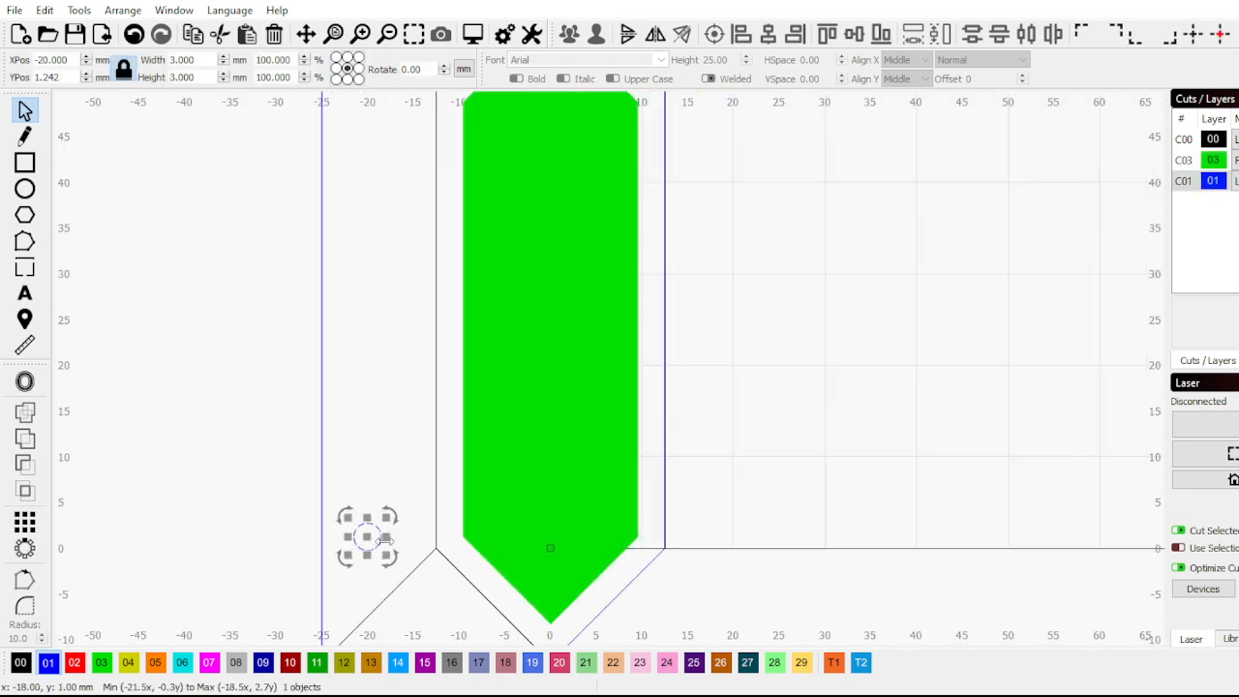
left_click_drag(367, 535, 381, 535)
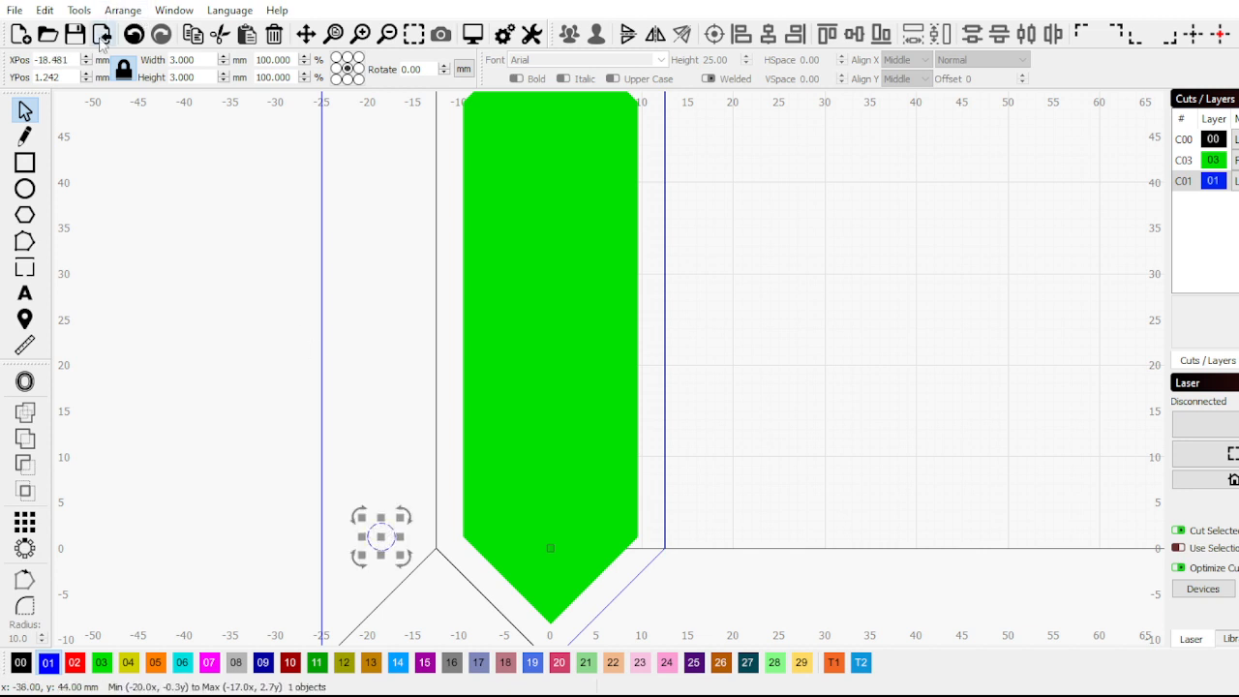
triple_click(68, 61)
type("-19")
key("Return")
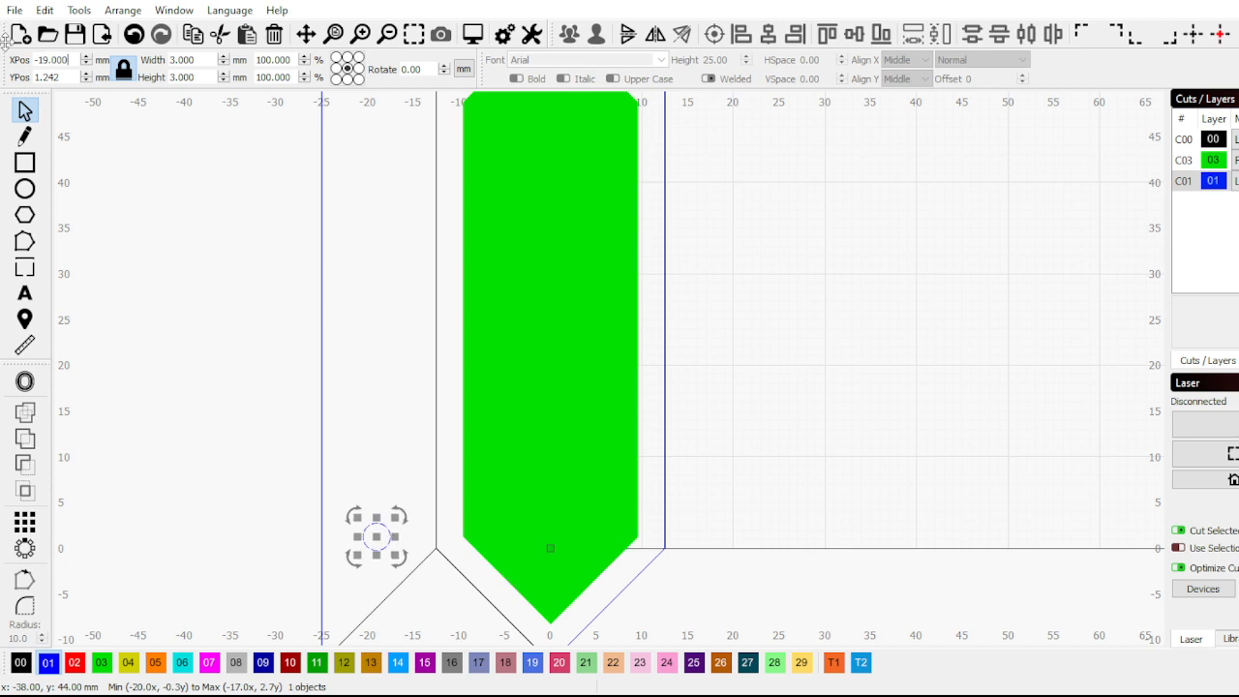
scroll(348, 331, "down", 2)
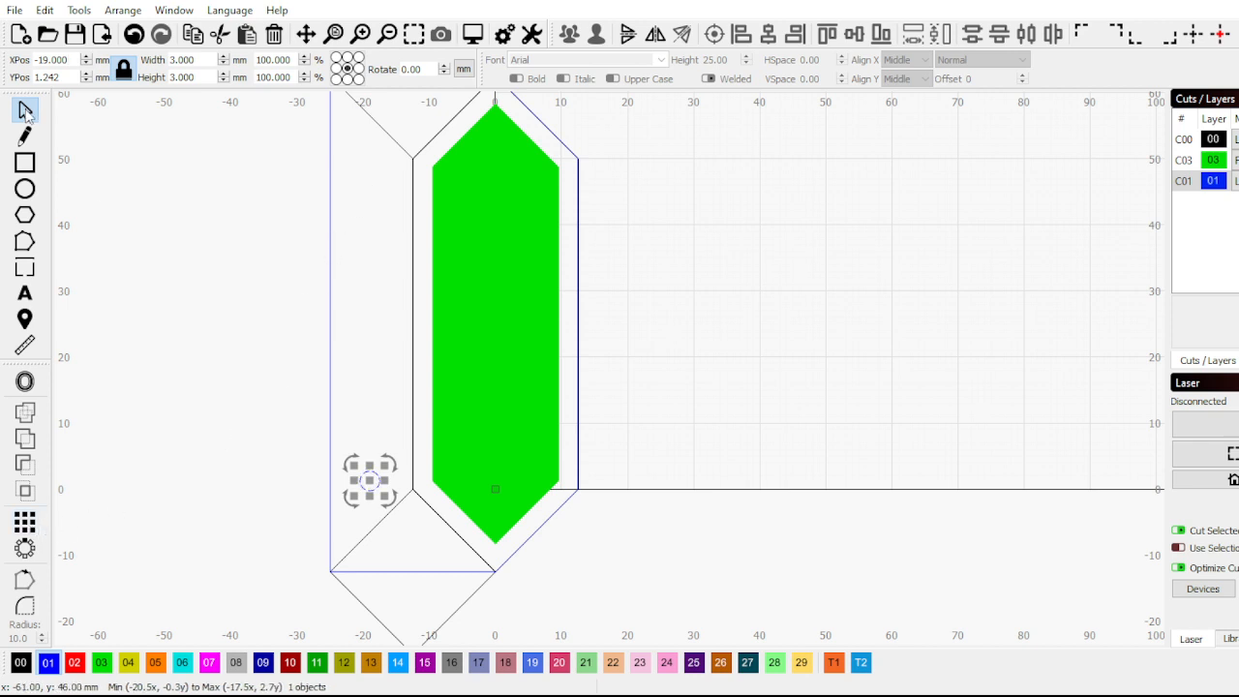
left_click(166, 227)
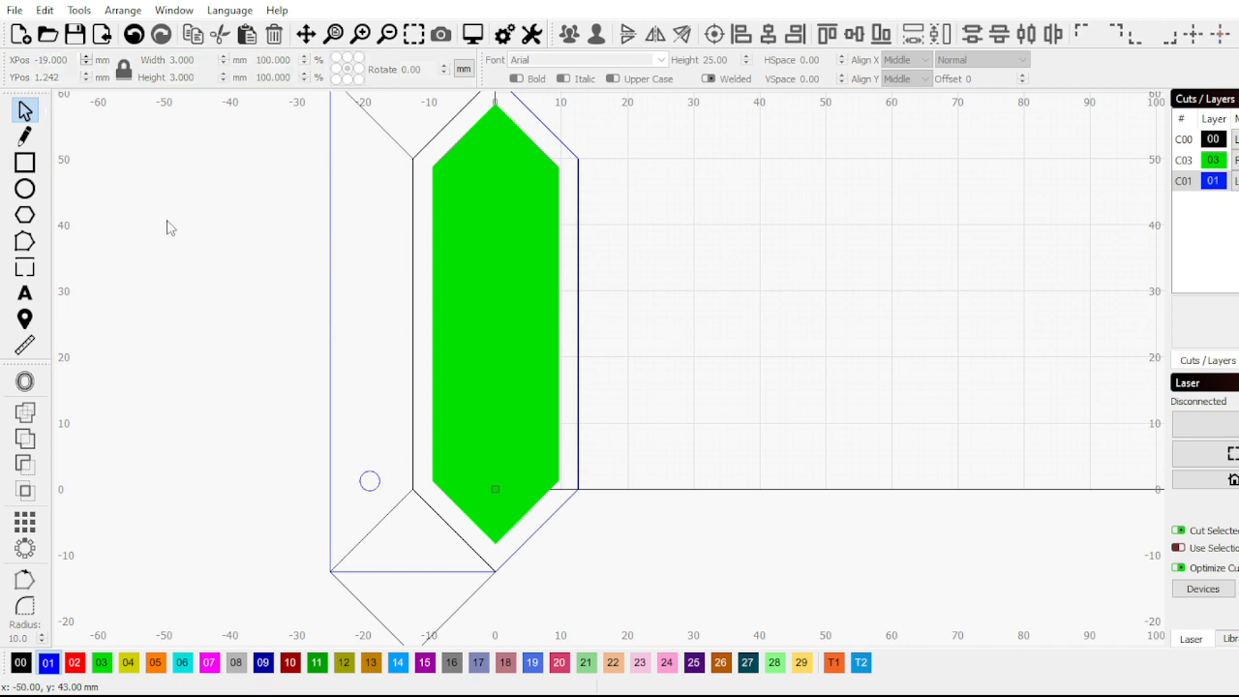
Place a copy of the circle level with the segment's upper left corner and set its X position to -19 mm
left_click(365, 478)
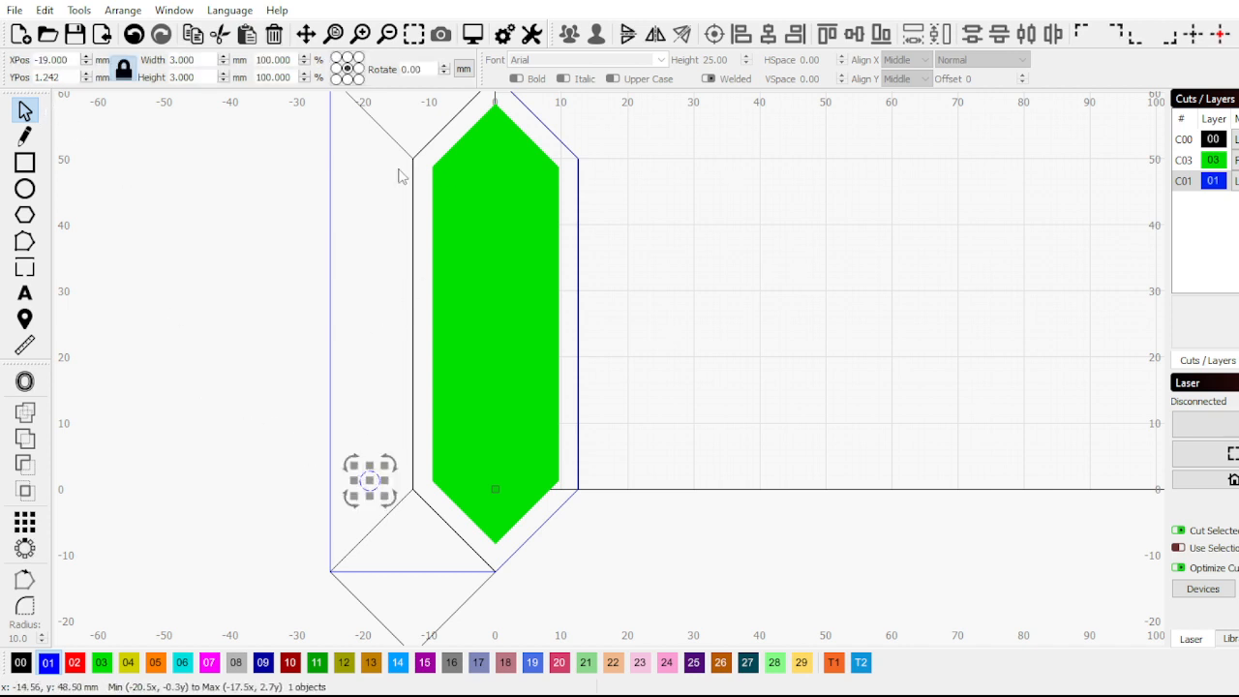
key("ctrl+v")
scroll(397, 164, "up", 2)
left_click_drag(385, 162, 465, 162)
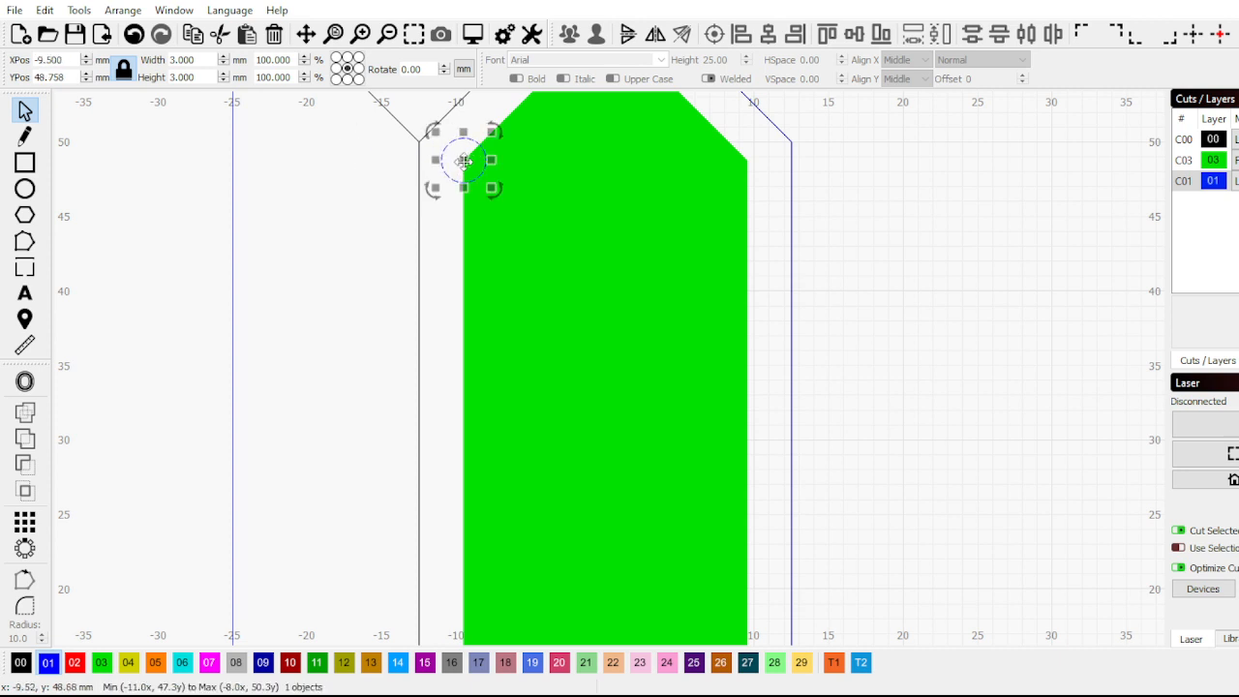
double_click(46, 58)
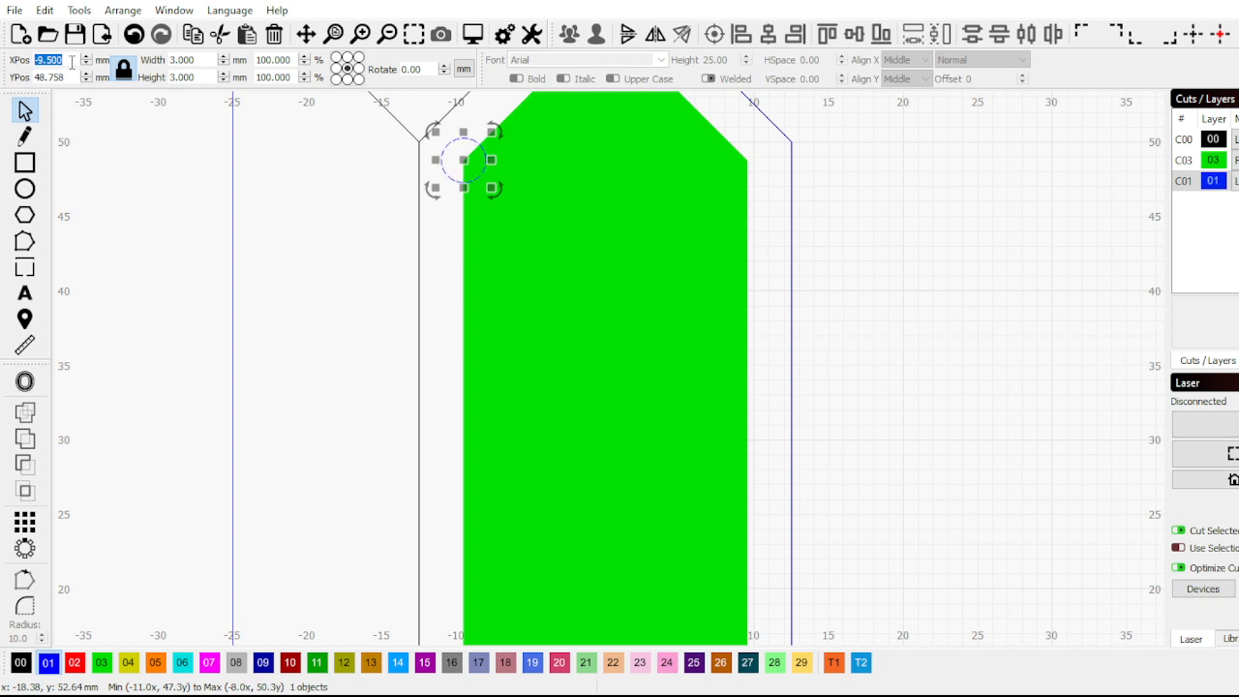
type("-19")
key("Return")
scroll(174, 242, "down", 3)
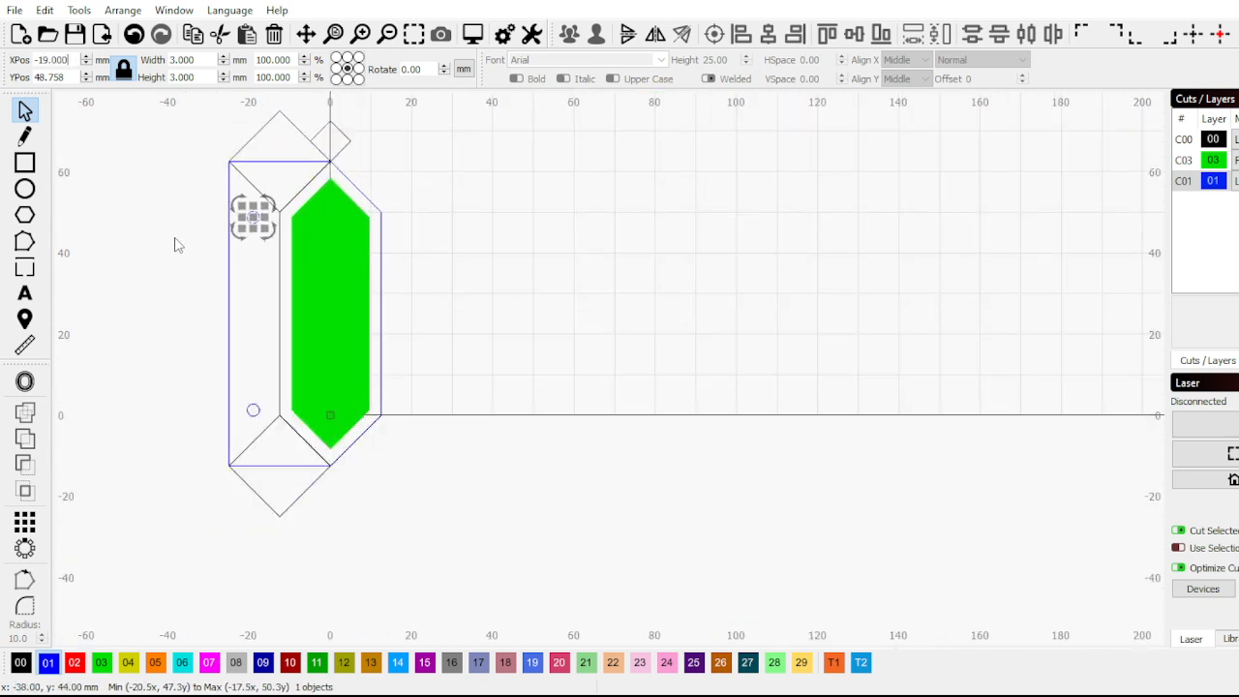
Draw a vertical guide line from the upper circle's centre to the lower circle's centre
left_click(26, 136)
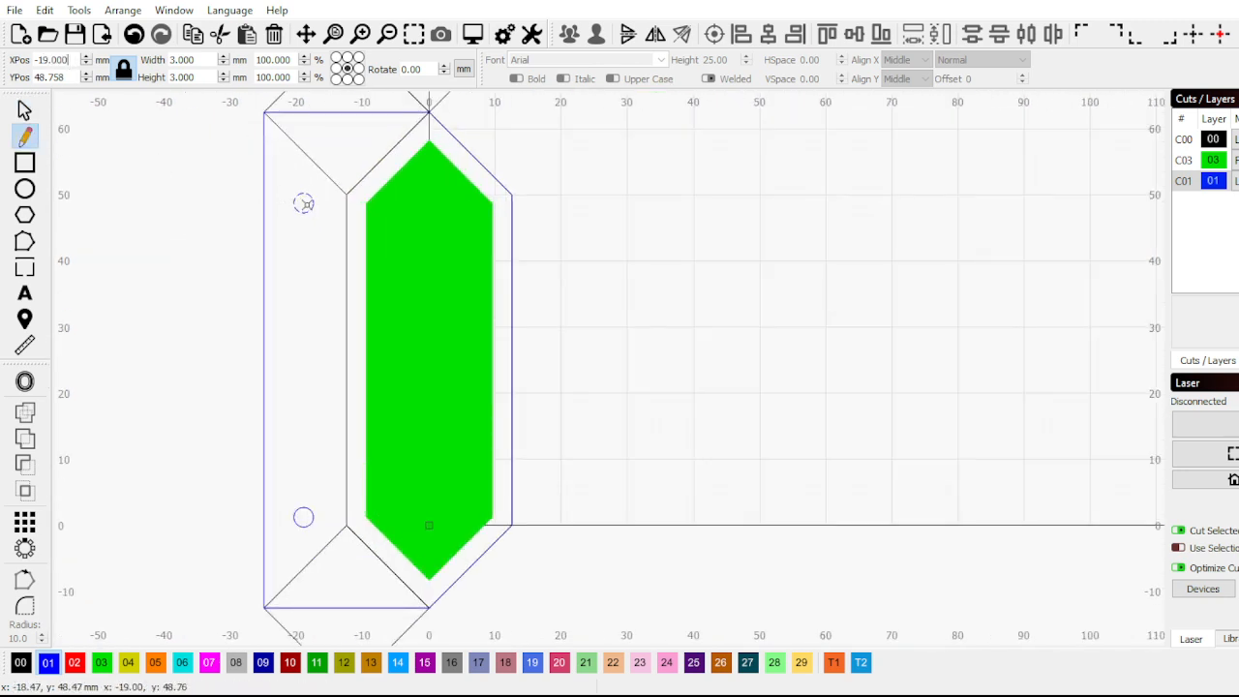
left_click(302, 204)
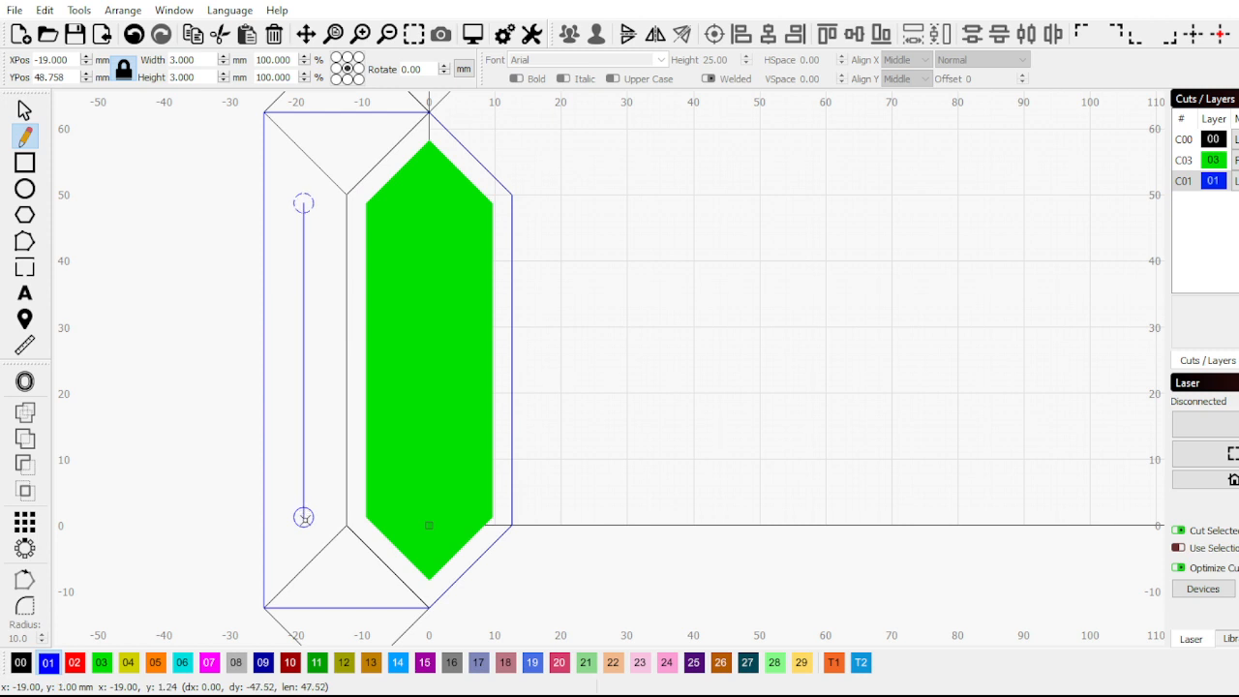
left_click(303, 516)
left_click(26, 109)
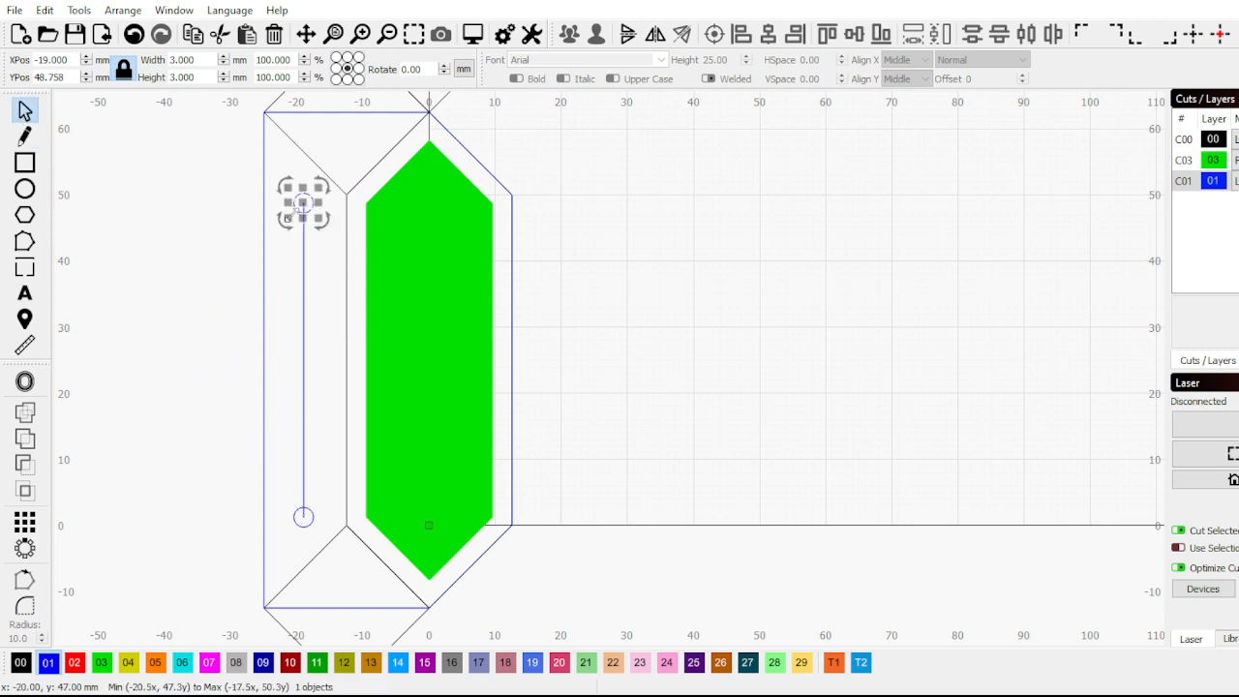
left_click(250, 183)
Place a copy of the upper circle at the guide line's midpoint and delete the line
scroll(295, 203, "up", 3)
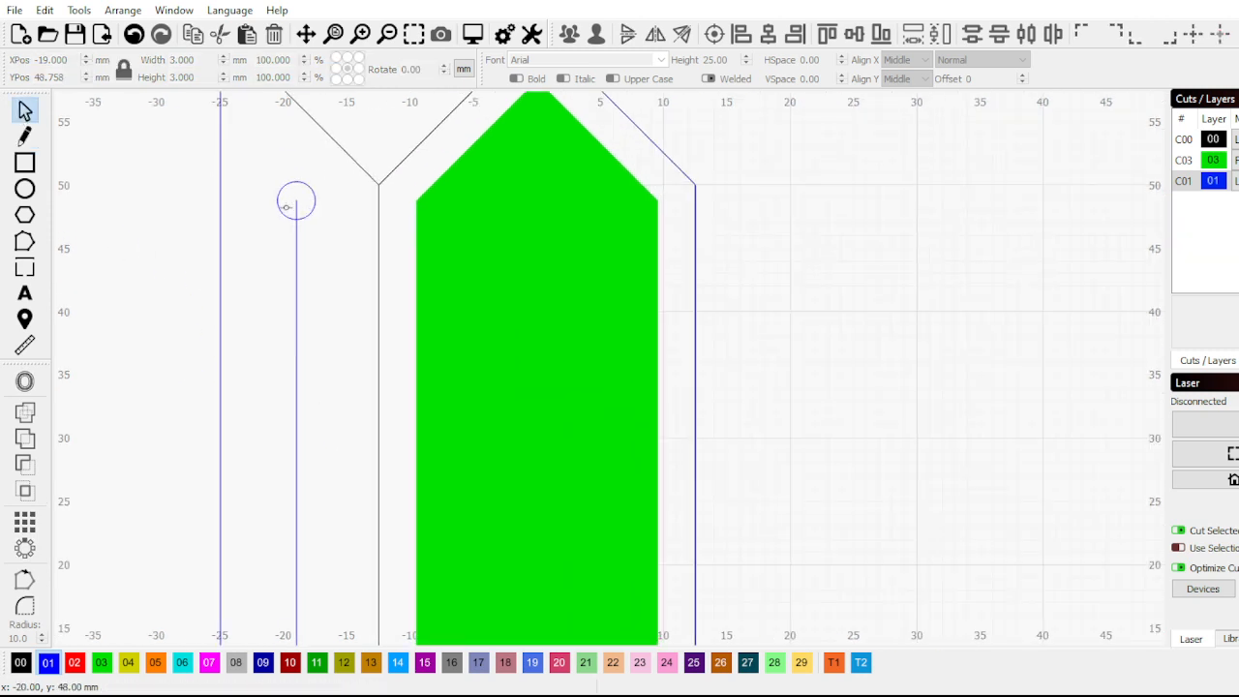
left_click(277, 211)
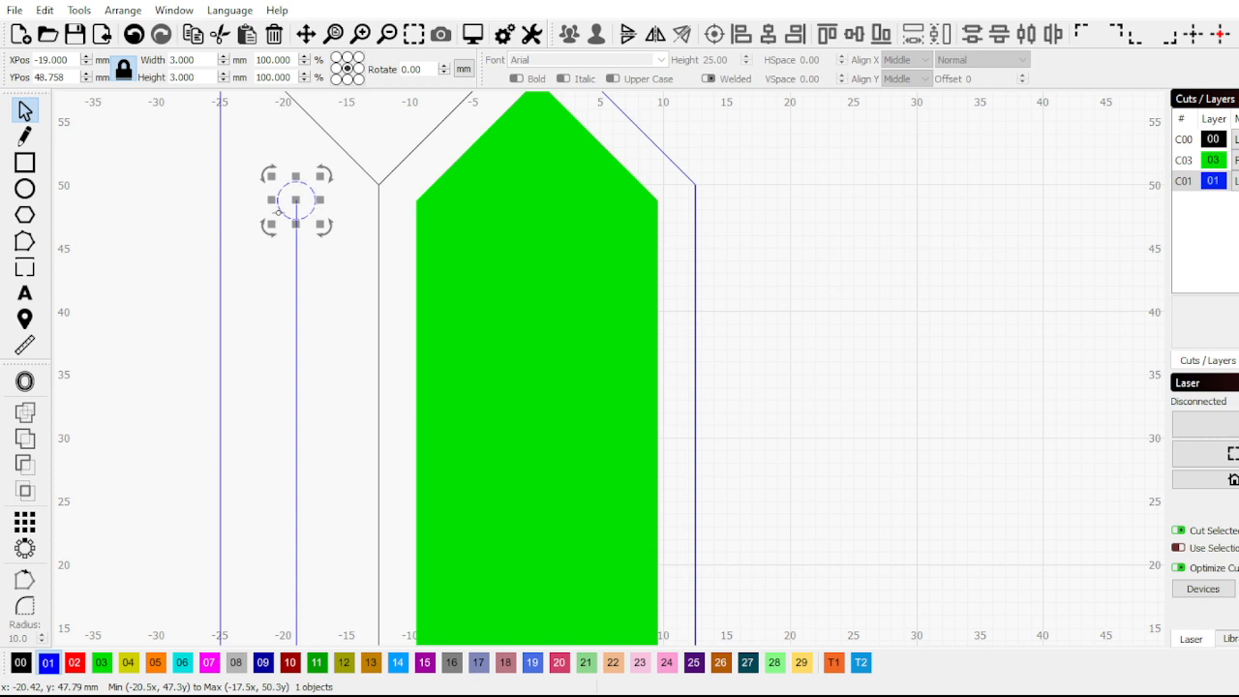
scroll(278, 211, "down", 3)
left_click_drag(286, 208, 287, 365)
left_click(286, 311)
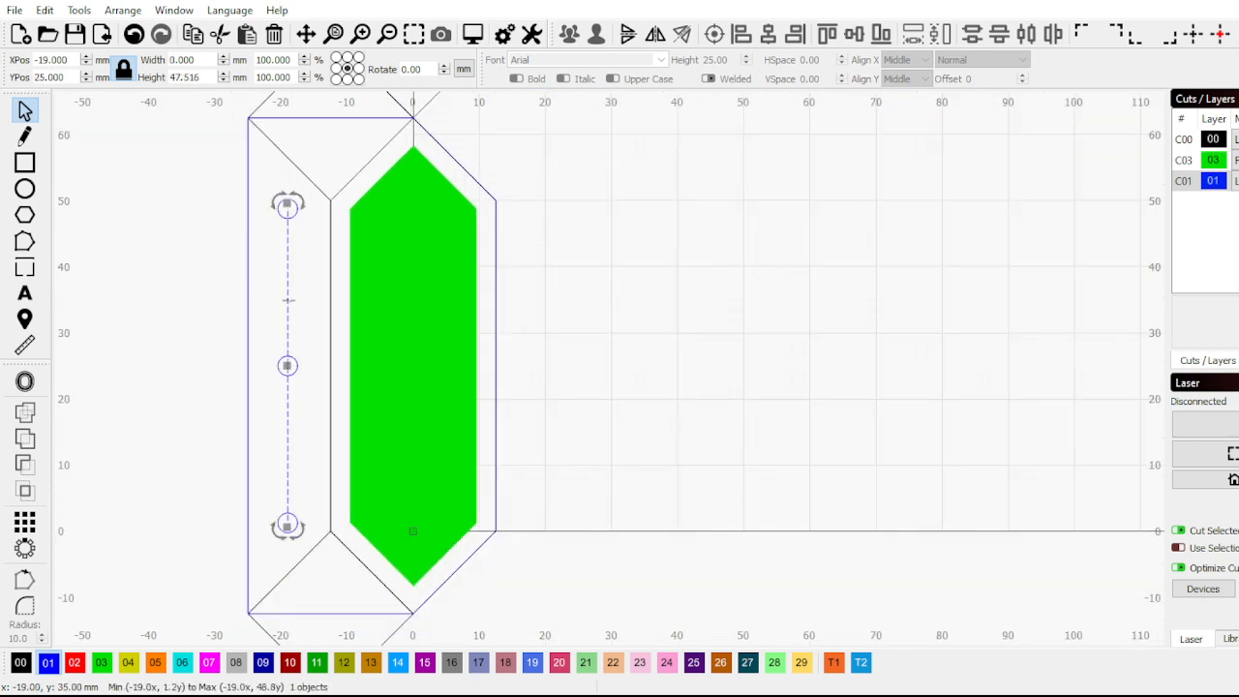
key("Delete")
scroll(282, 271, "down", 1)
scroll(281, 275, "up", 1)
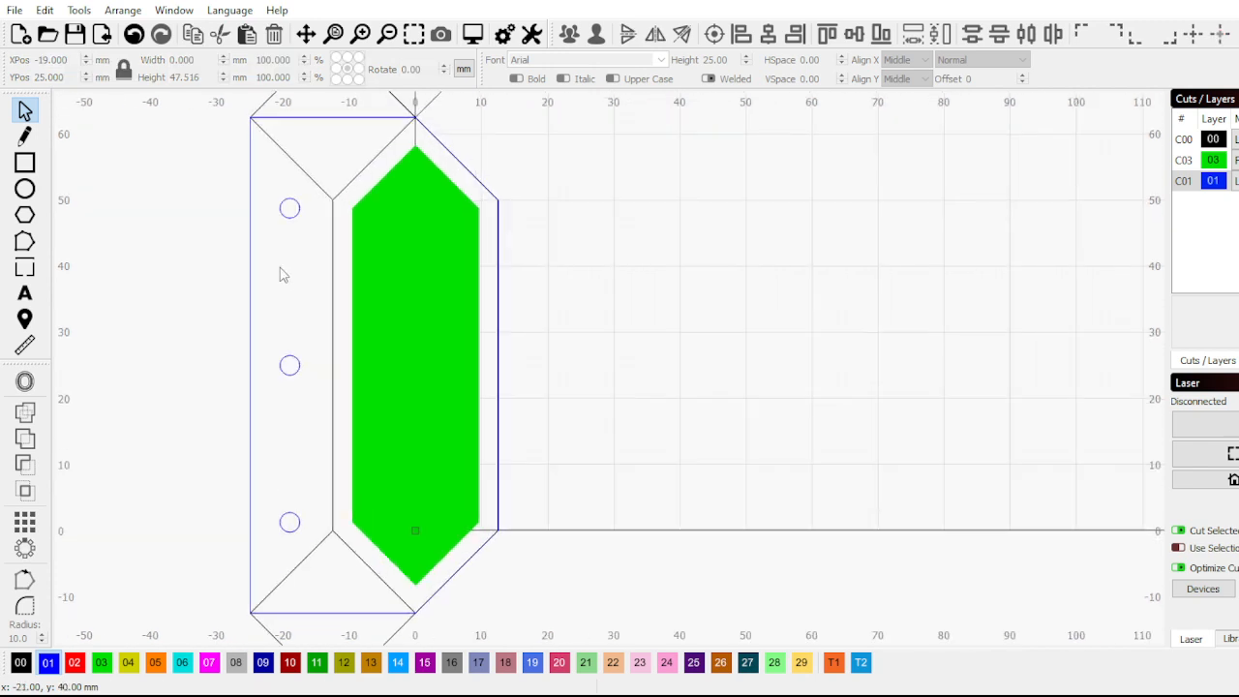
Move both large diamonds off the housing into the empty area on its left, at about X -47, Y 55 and X -56, Y -8 mm
scroll(281, 275, "down", 1)
scroll(296, 265, "up", 1)
scroll(298, 232, "down", 1)
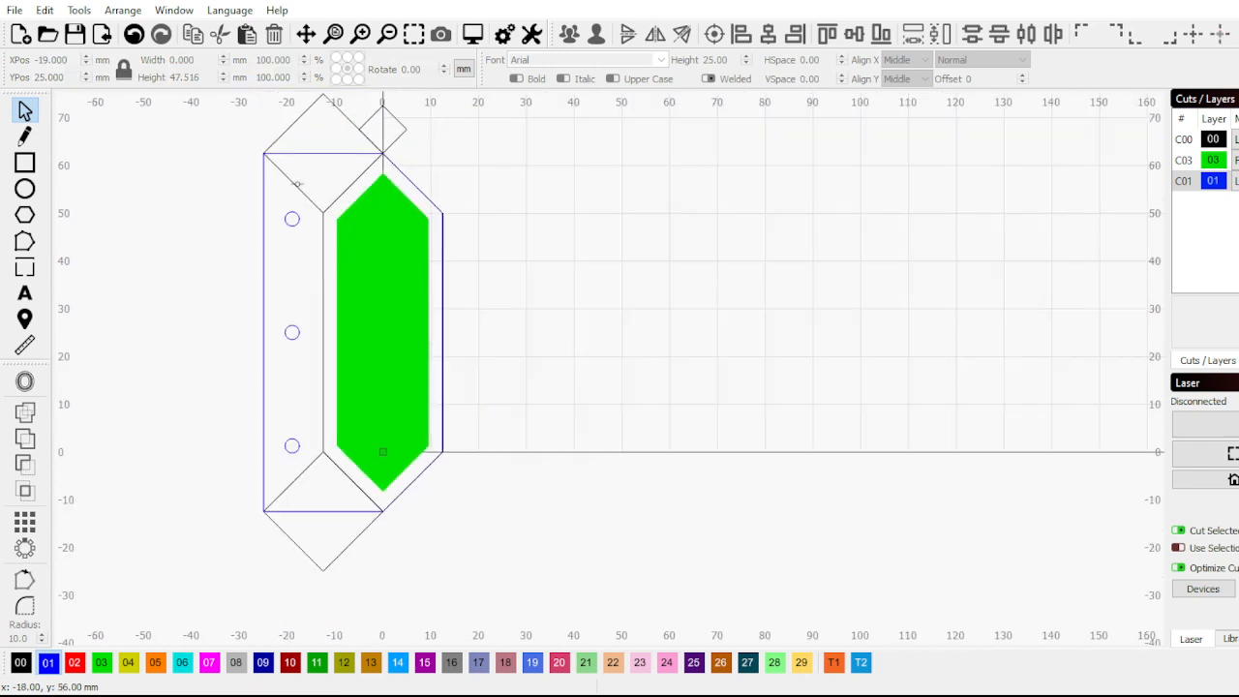
left_click(297, 184)
left_click_drag(327, 170, 163, 206)
left_click(354, 542)
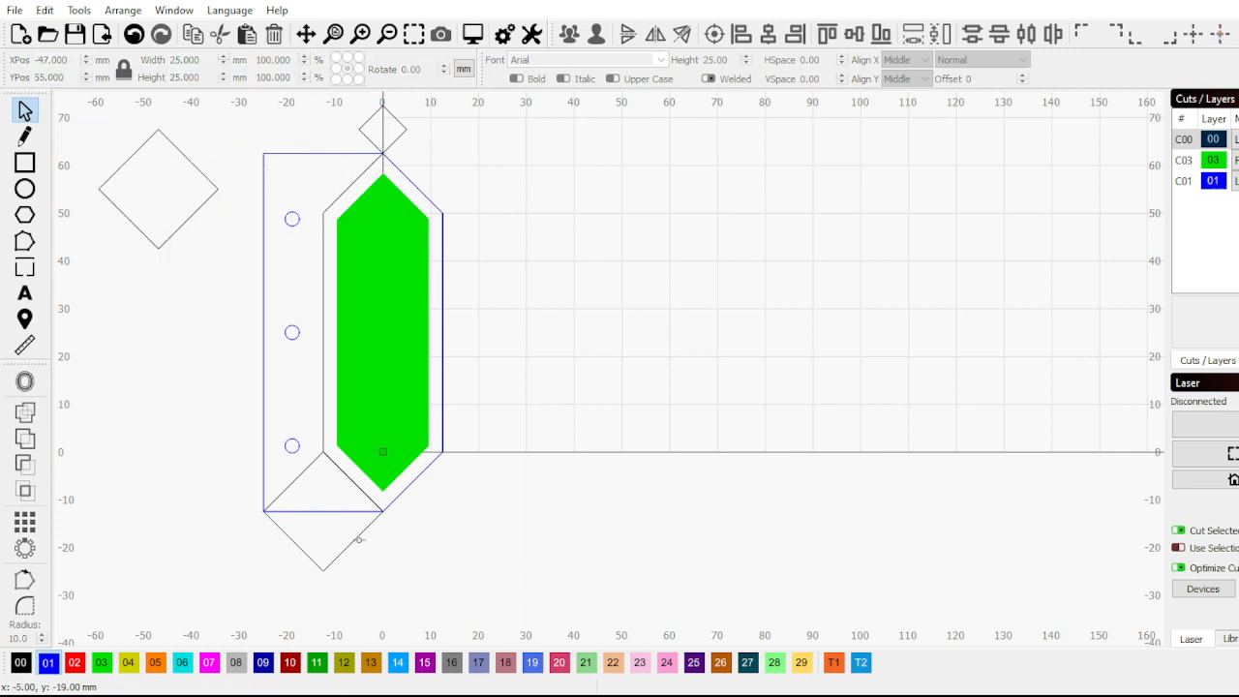
left_click(354, 540)
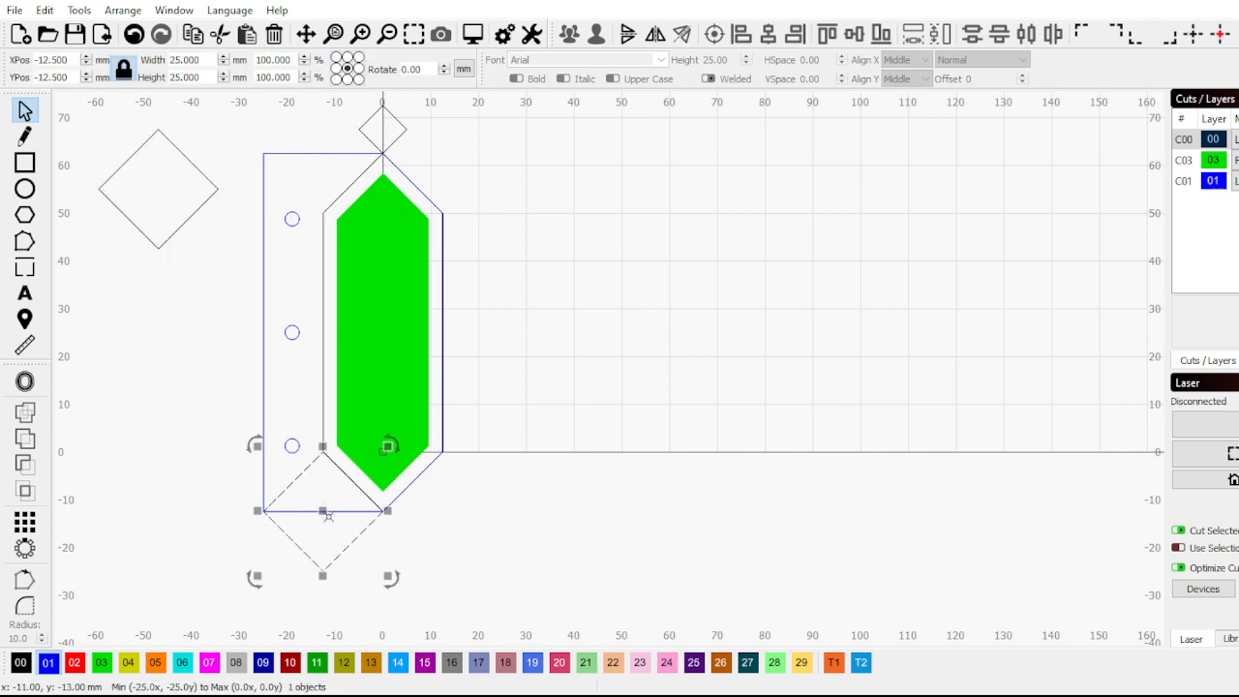
left_click_drag(323, 513, 114, 492)
left_click(115, 491)
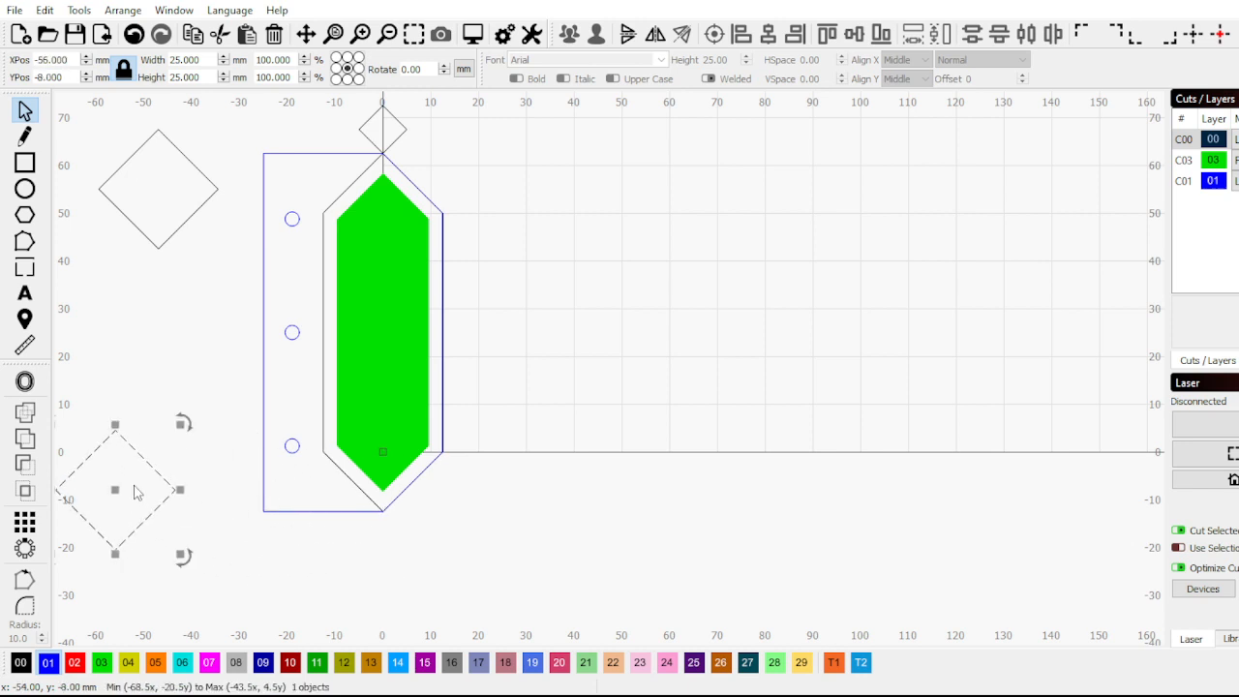
Examine the green segment and the blue and black outlines by selecting each one
scroll(431, 343, "down", 2)
scroll(557, 418, "up", 1)
scroll(556, 418, "down", 1)
scroll(493, 528, "up", 2)
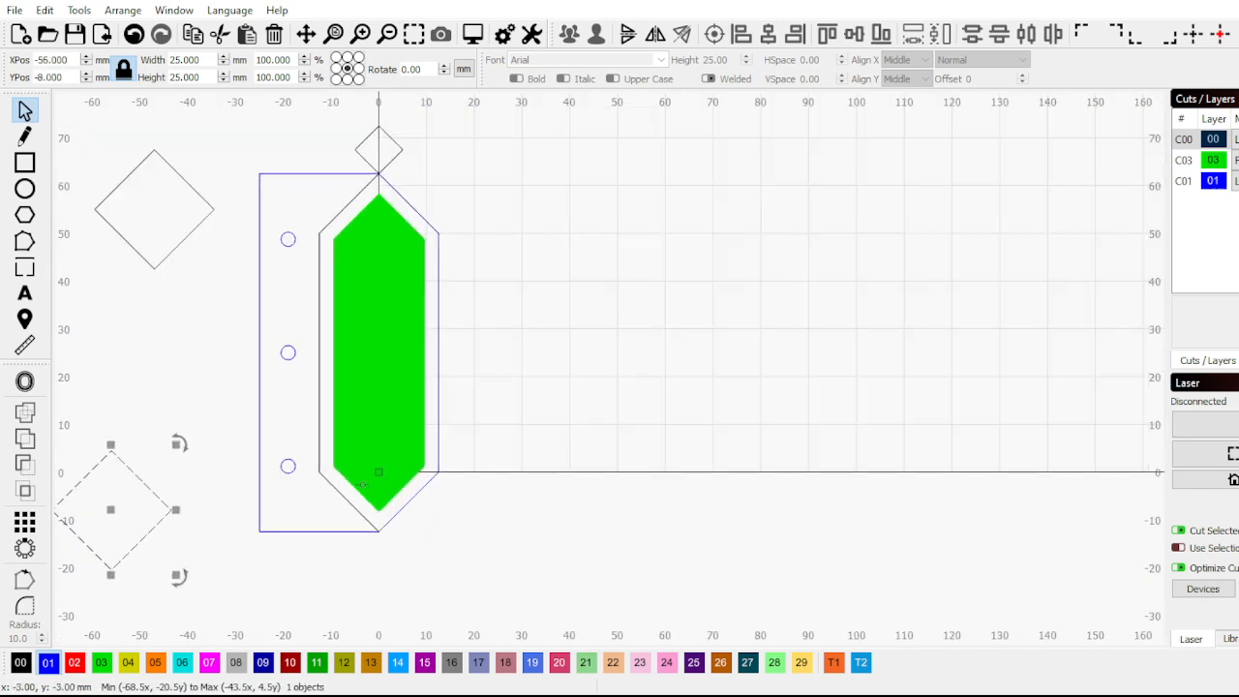
left_click(379, 475)
left_click(471, 523)
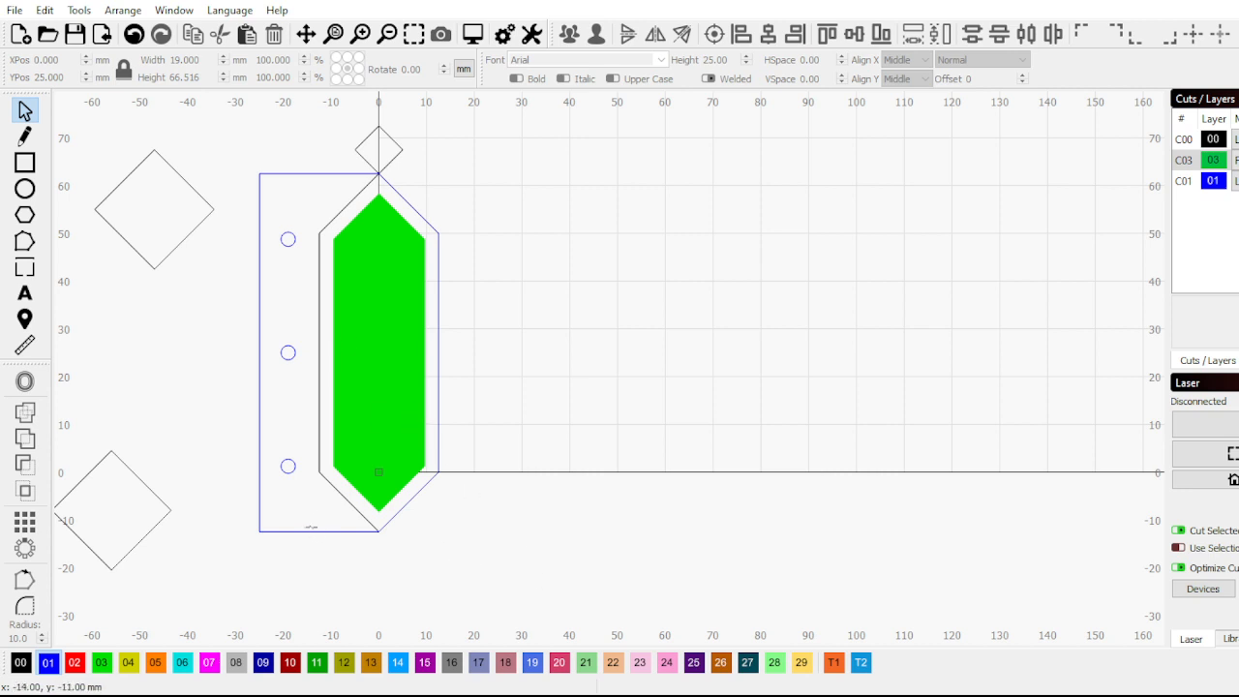
left_click(312, 531)
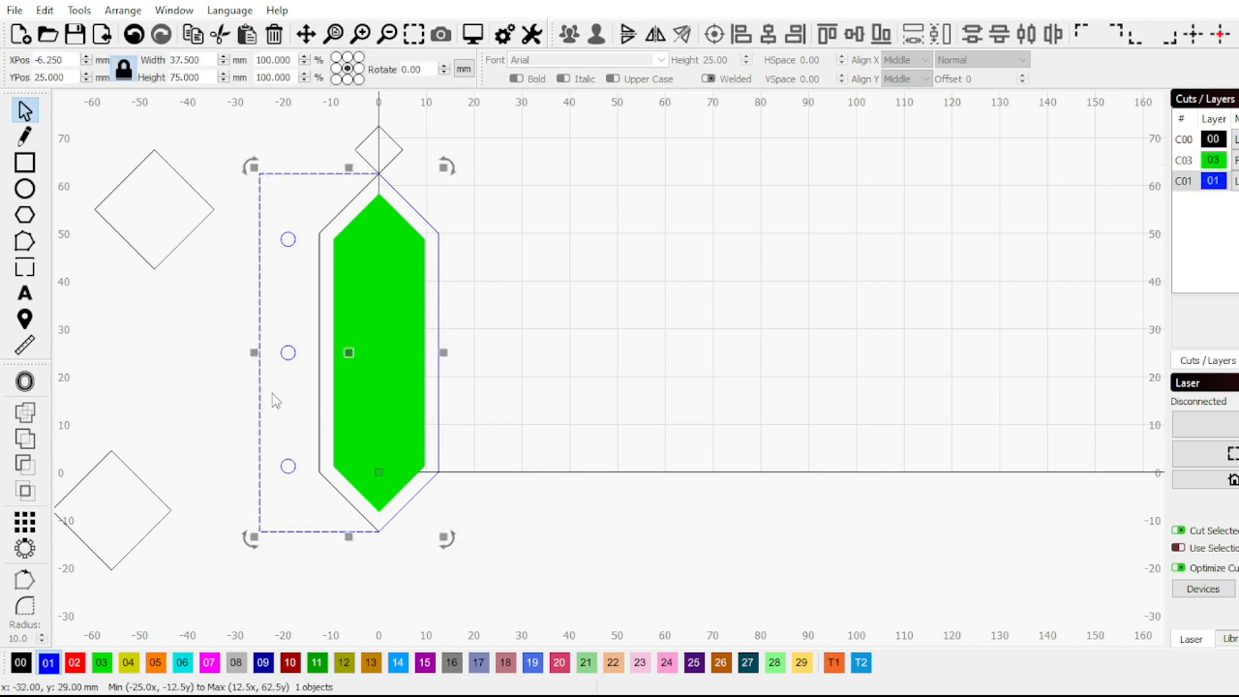
left_click(440, 259)
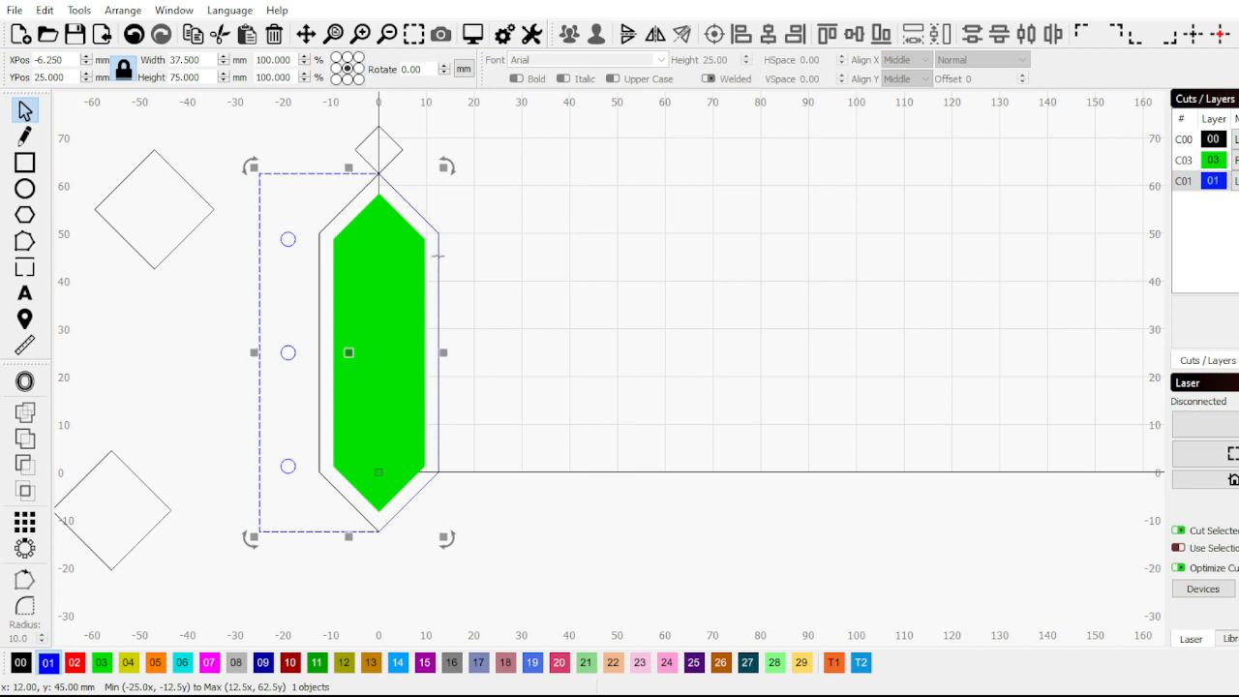
left_click(437, 256)
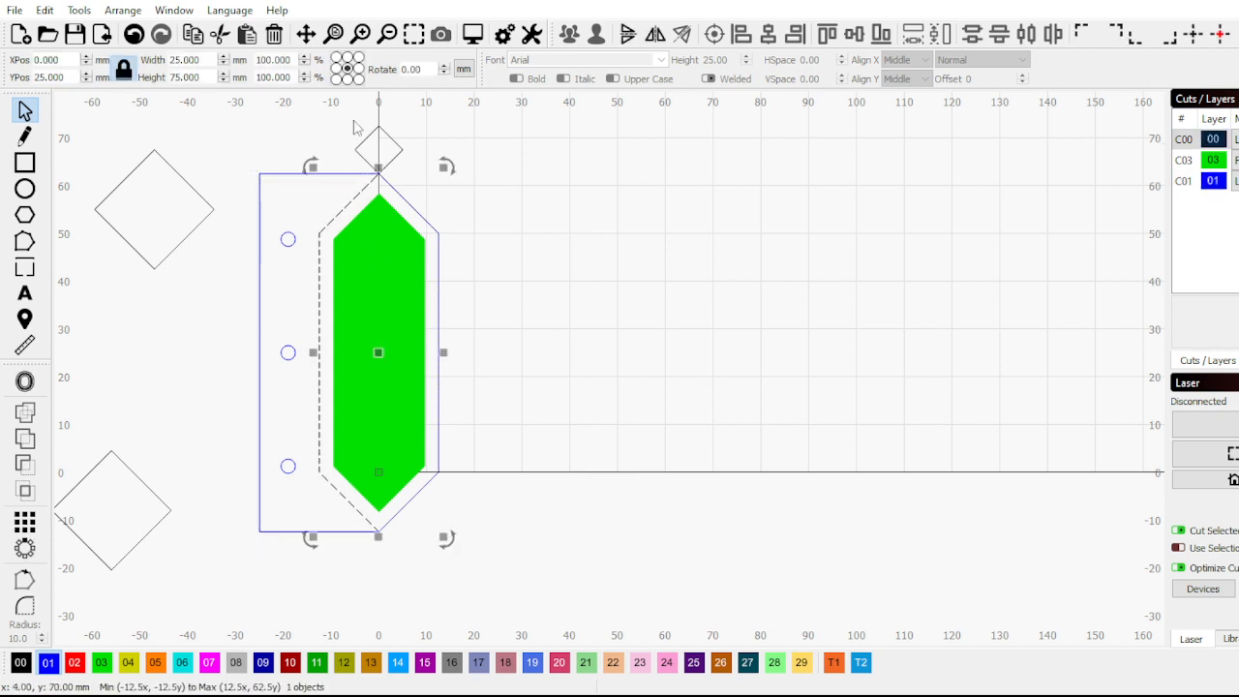
Offset the green segment inward by 3 mm with bevel corners, keeping the original outline
left_click(369, 239)
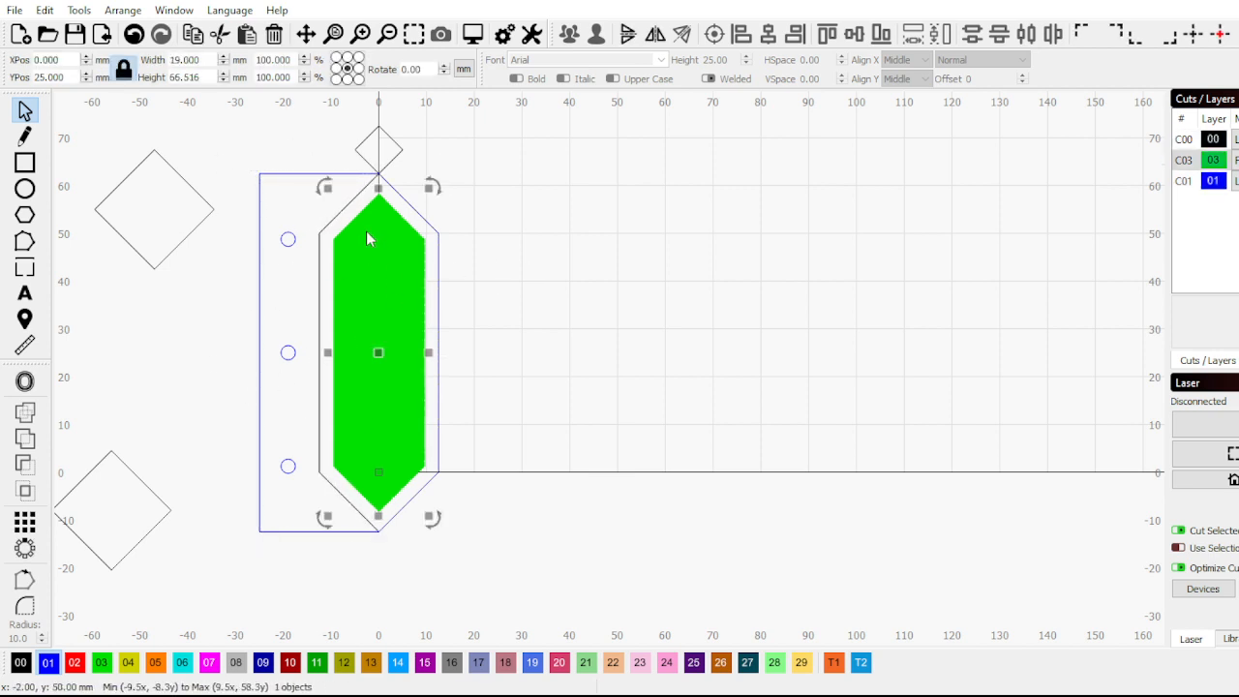
scroll(387, 332, "up", 2)
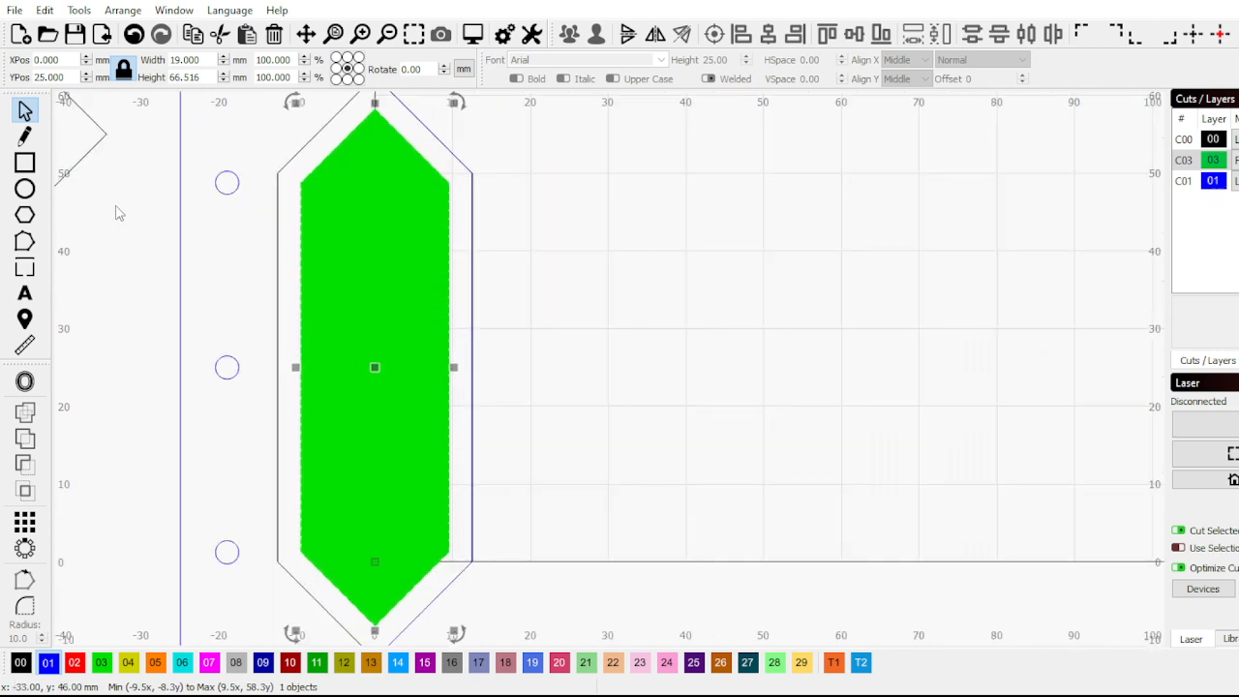
left_click(25, 383)
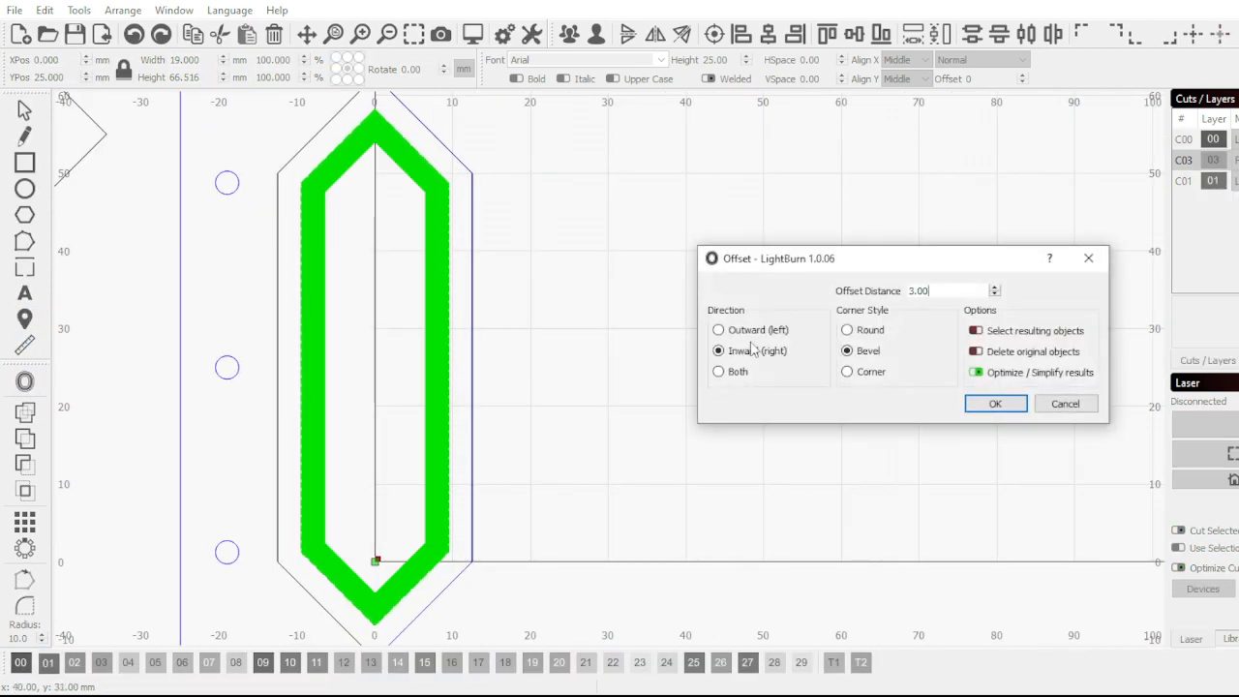
left_click(992, 287)
left_click(991, 286)
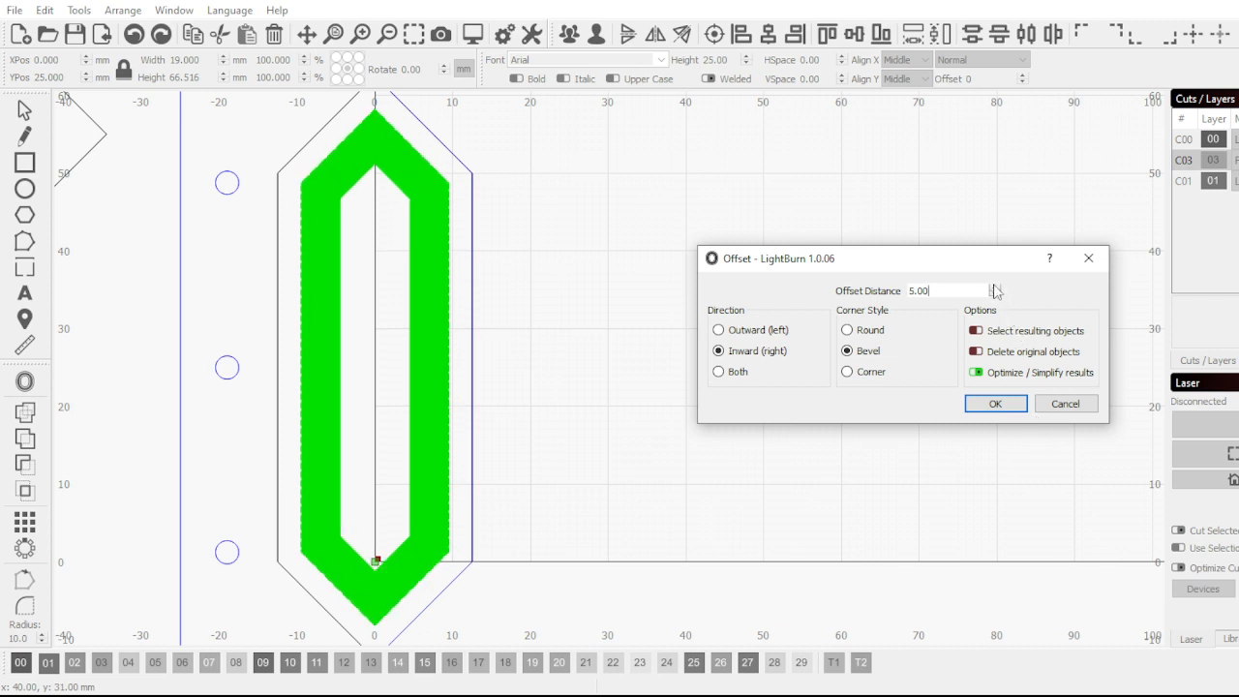
left_click(993, 294)
left_click(994, 294)
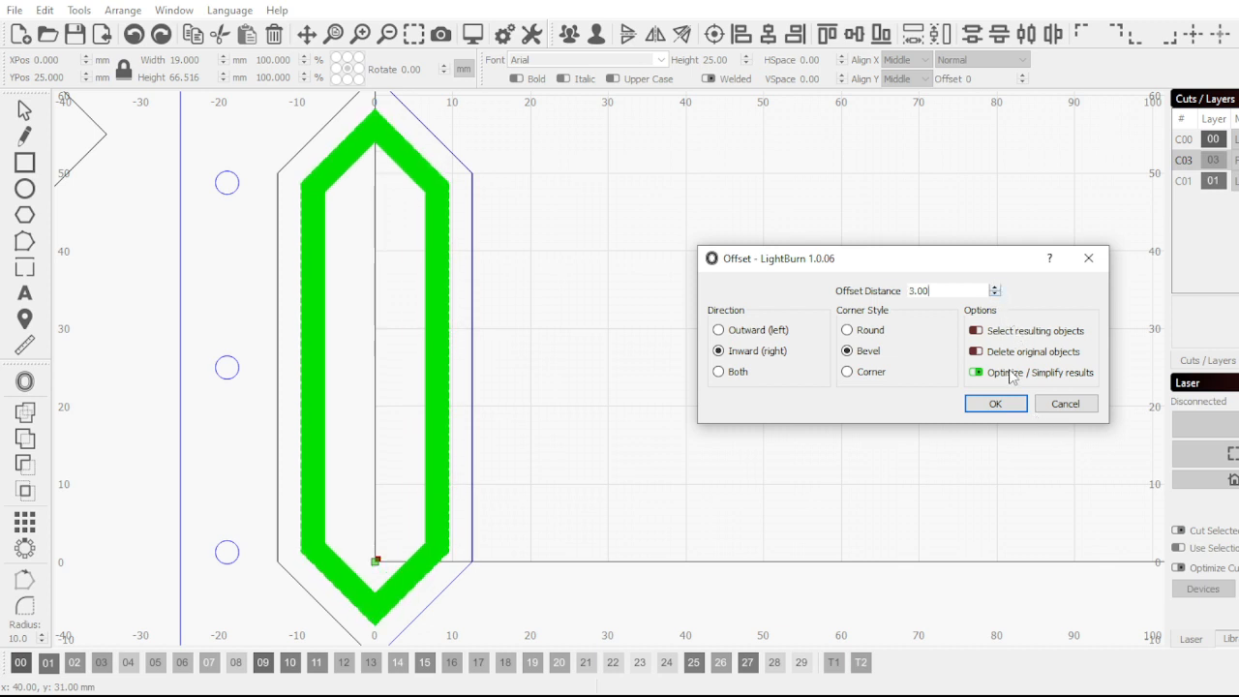
left_click(989, 406)
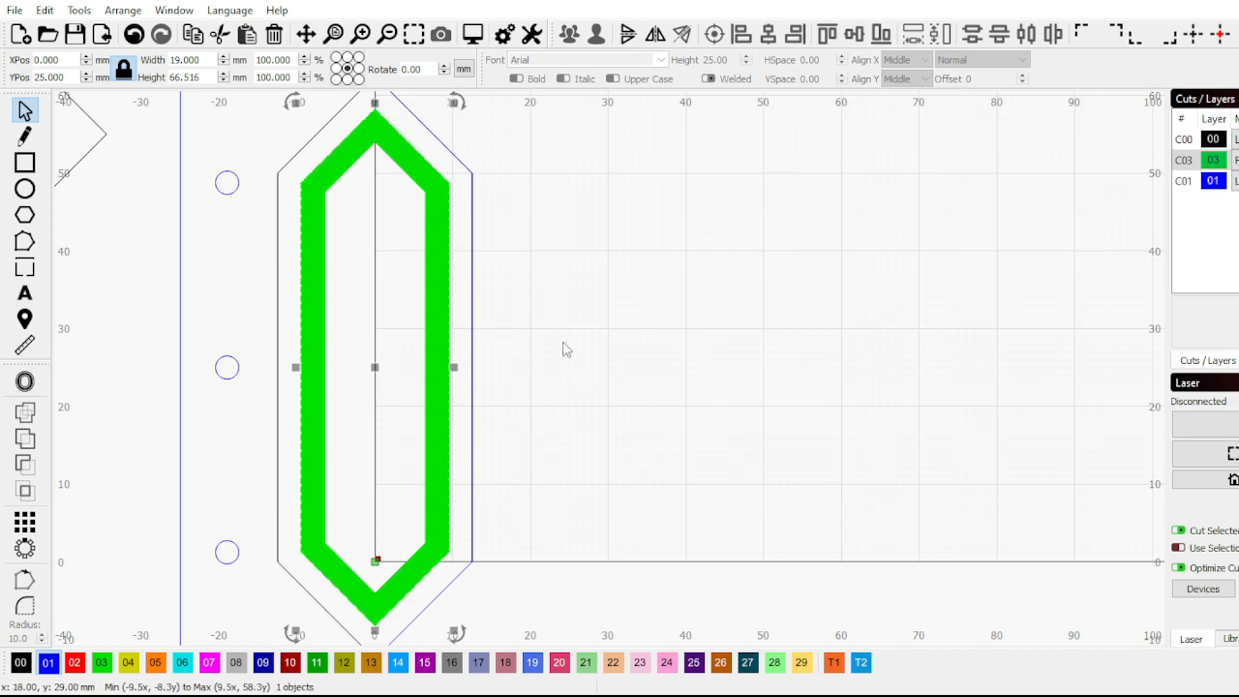
left_click(638, 334)
Group the segment housing, its three holes, the black outline and the green segment shapes into one object
scroll(431, 287, "down", 3)
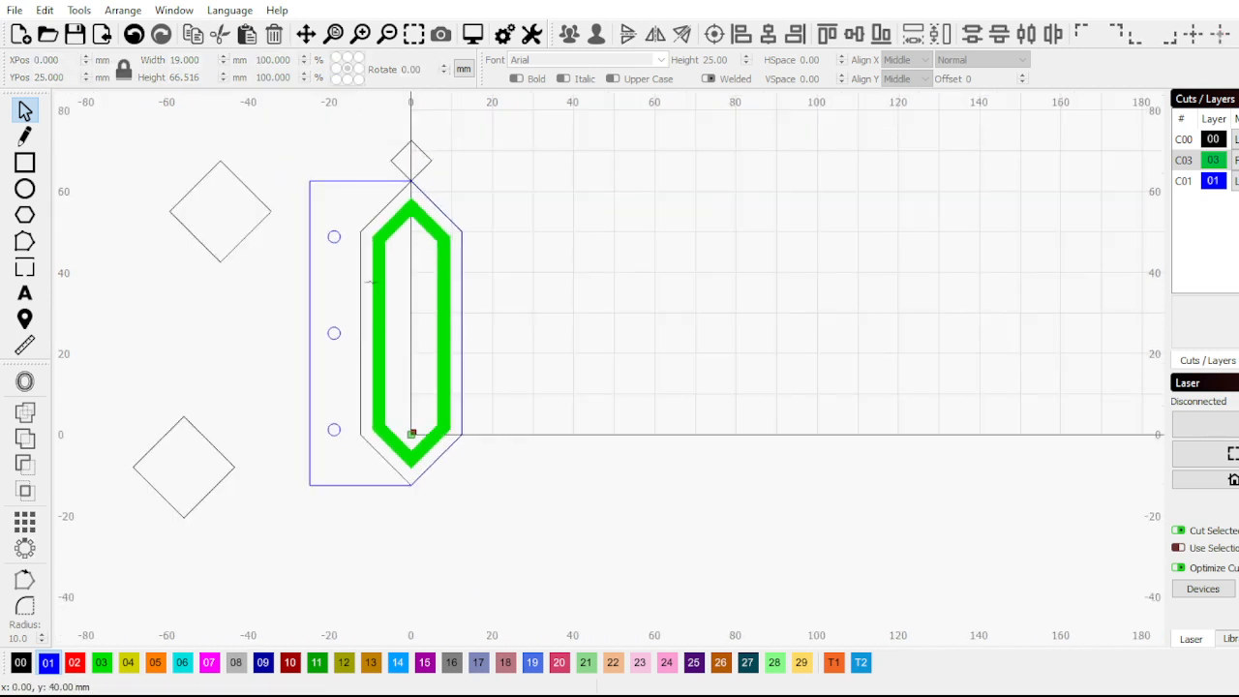
scroll(386, 224, "up", 1)
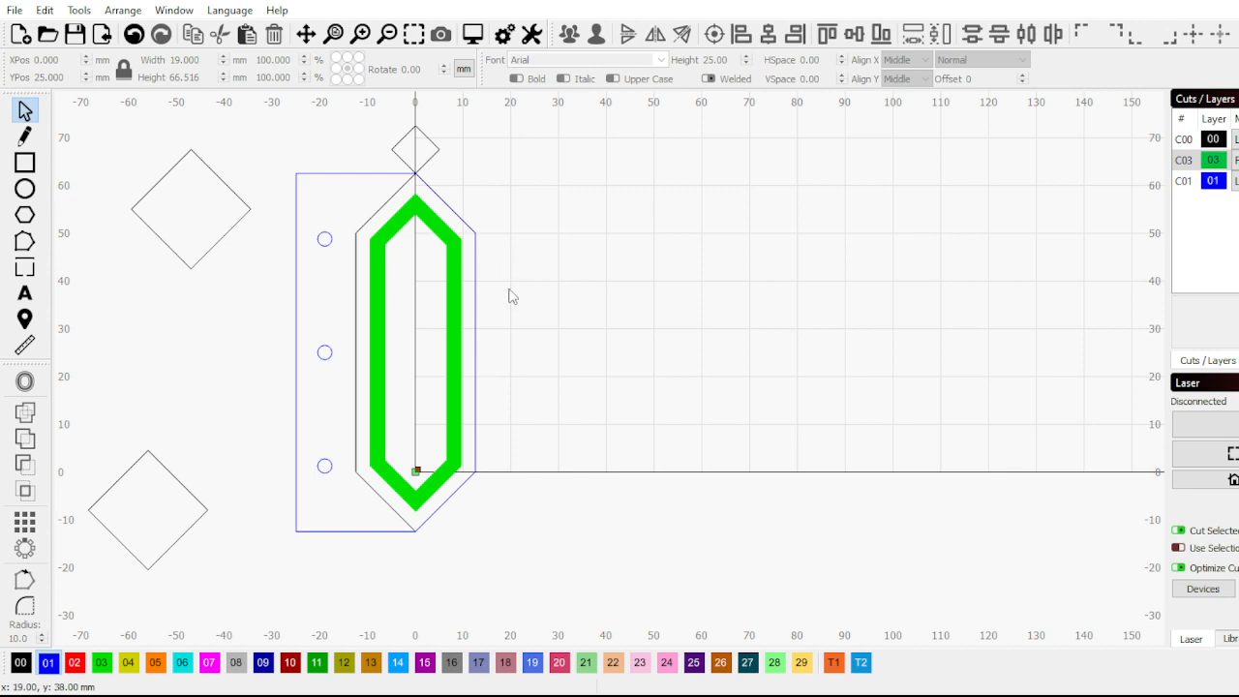
scroll(522, 344, "up", 1)
scroll(523, 368, "down", 2)
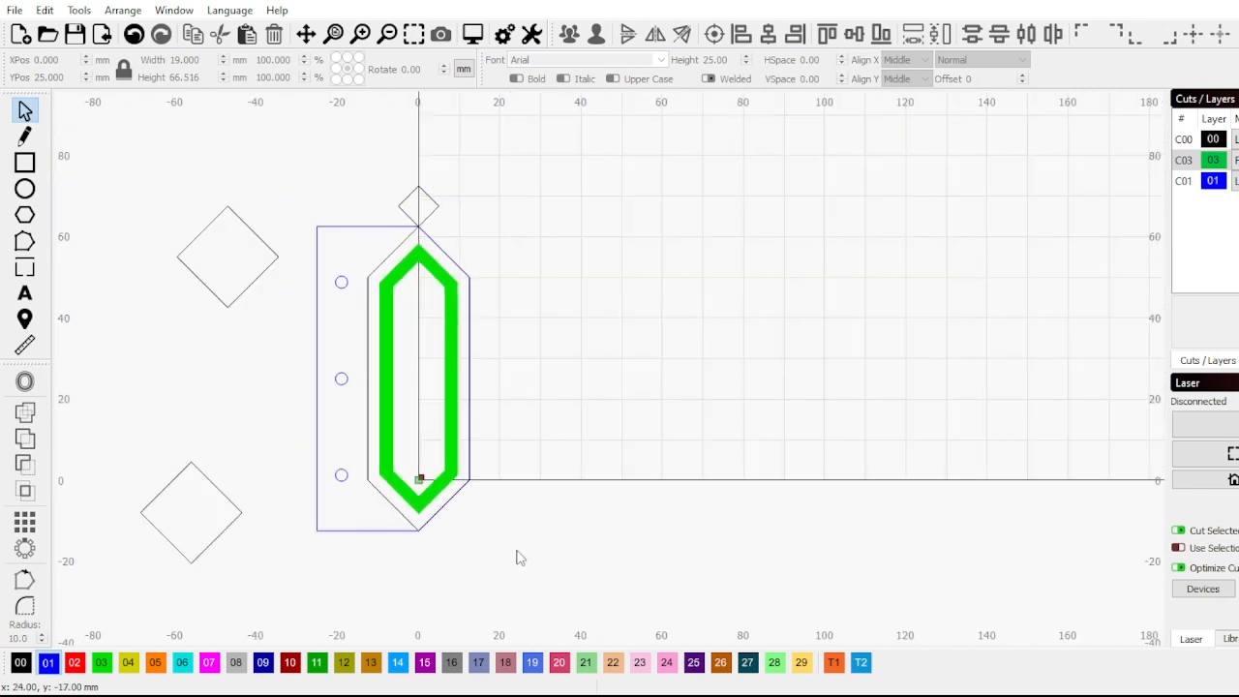
left_click_drag(517, 558, 300, 242)
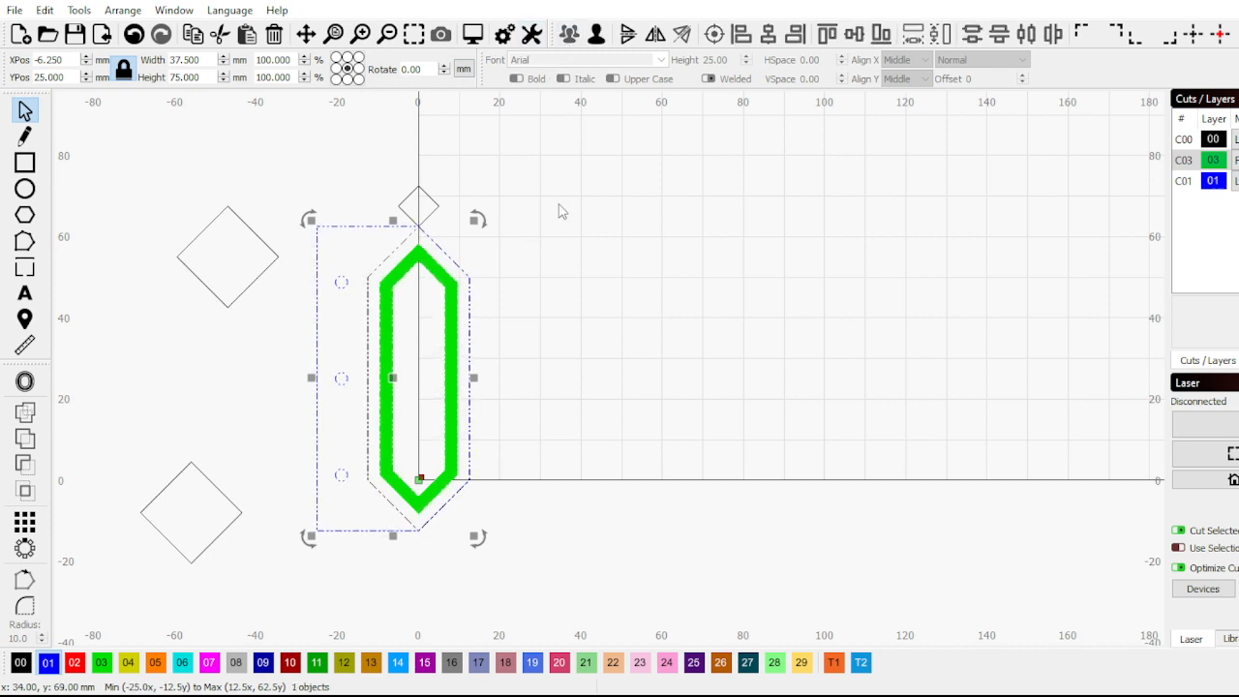
scroll(522, 268, "down", 1)
scroll(523, 276, "up", 1)
scroll(522, 285, "down", 1)
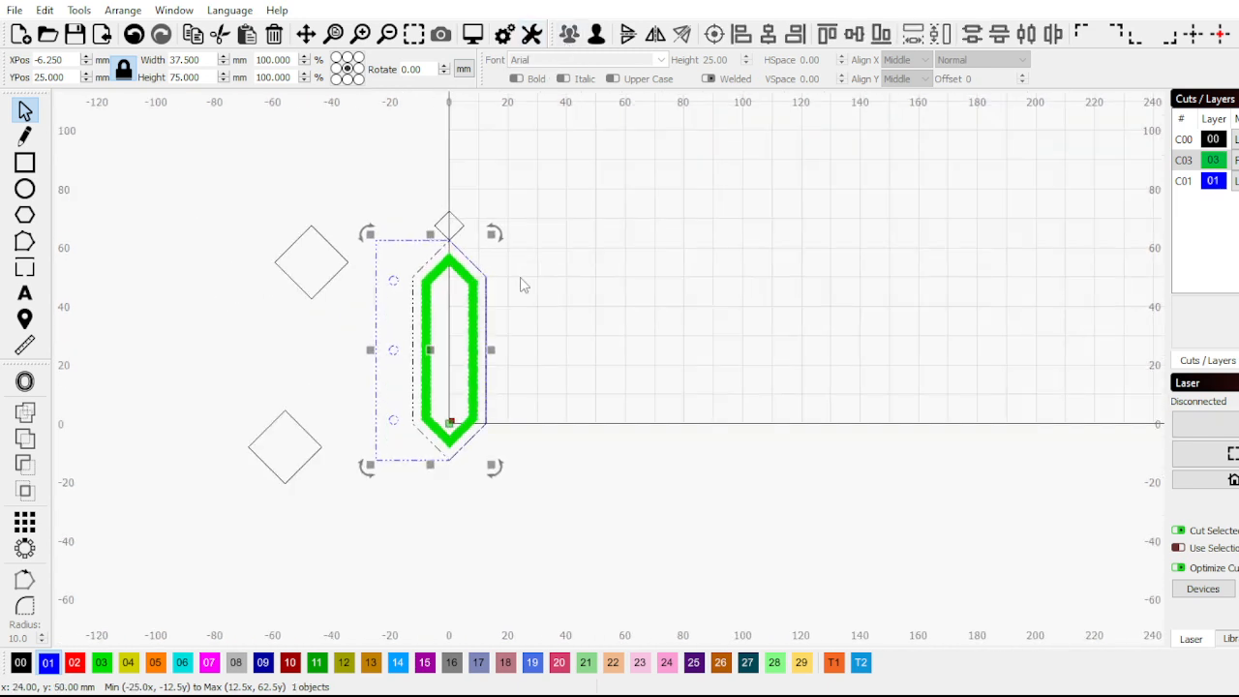
Duplicate the grouped segment and snap the copy's lower tip to the top corner of the small diamond above the original
left_click_drag(434, 360, 652, 260)
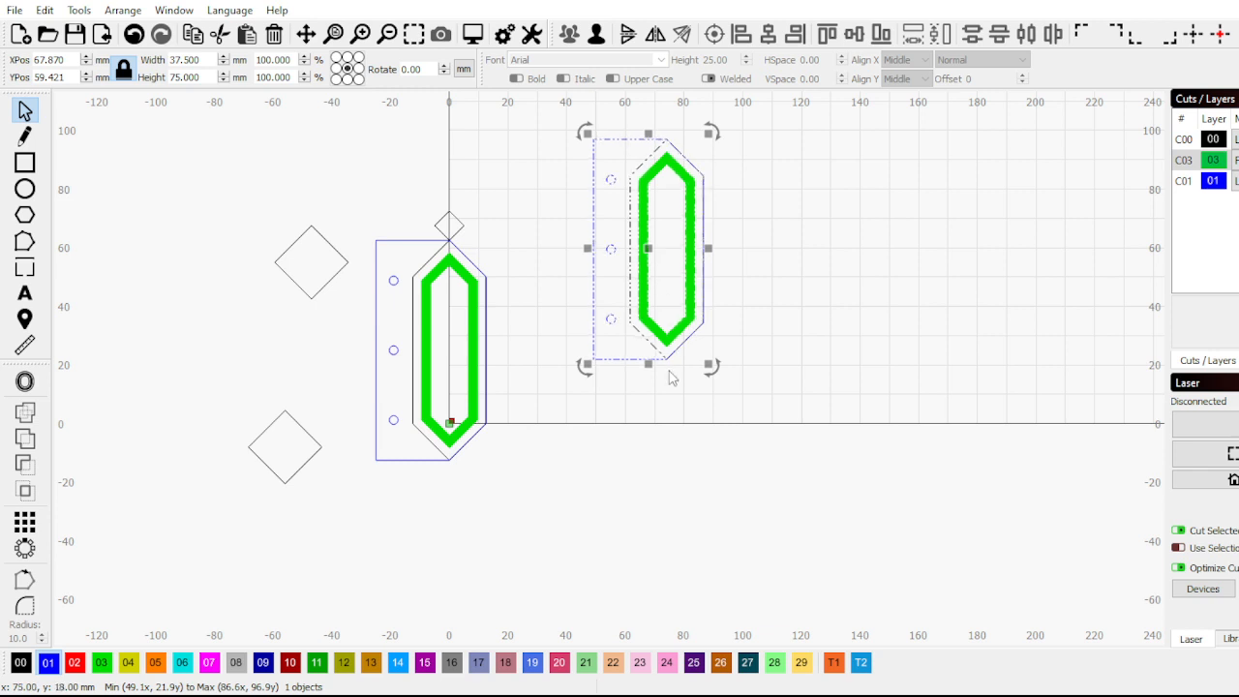
left_click_drag(668, 362, 448, 212)
scroll(545, 252, "down", 3)
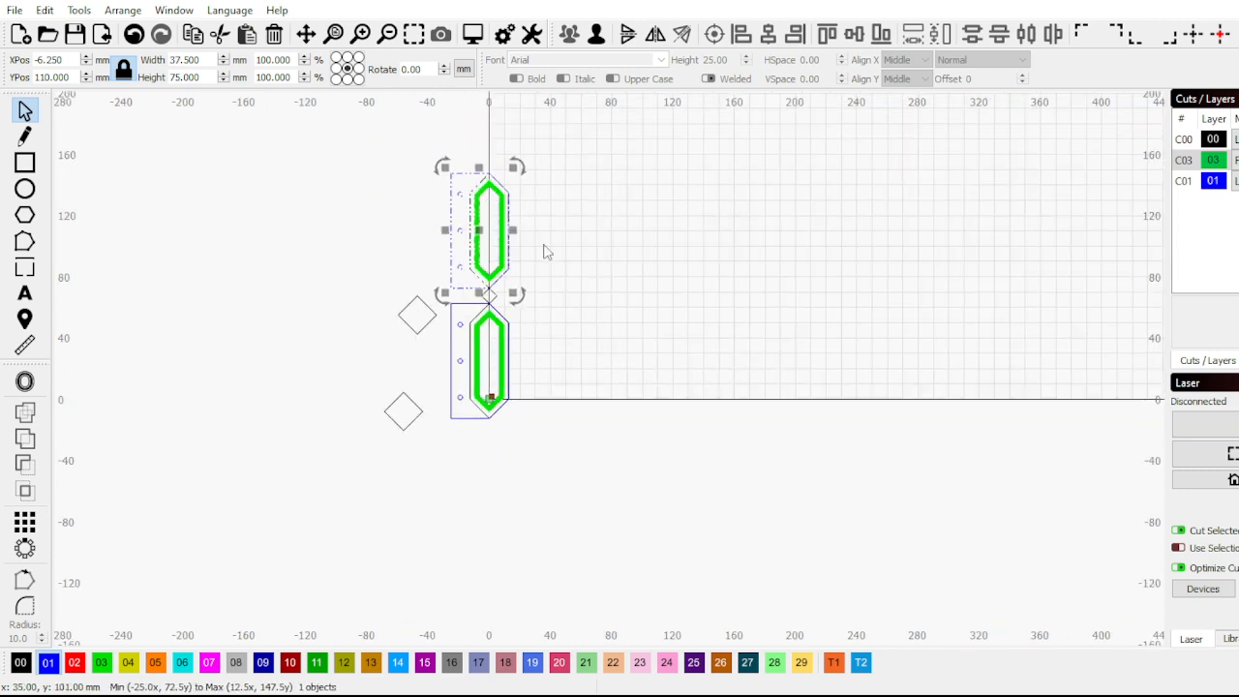
scroll(545, 249, "up", 3)
scroll(511, 273, "down", 1)
scroll(512, 279, "up", 1)
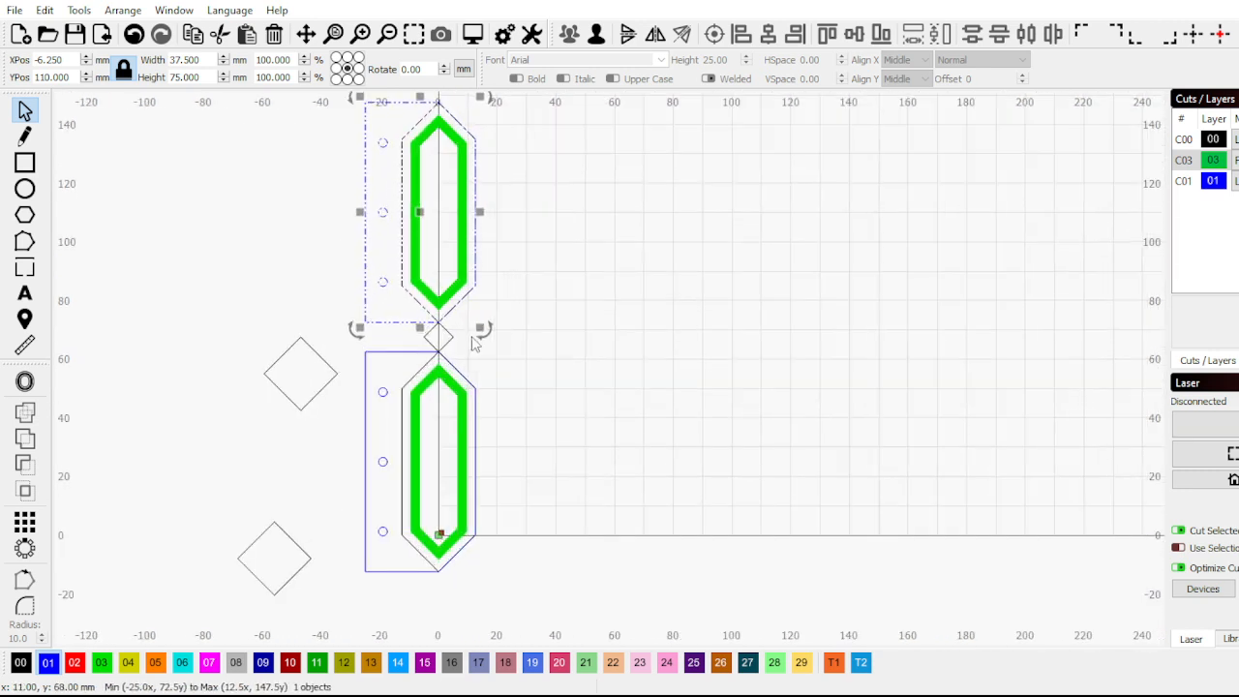
scroll(548, 319, "down", 3)
scroll(545, 318, "up", 3)
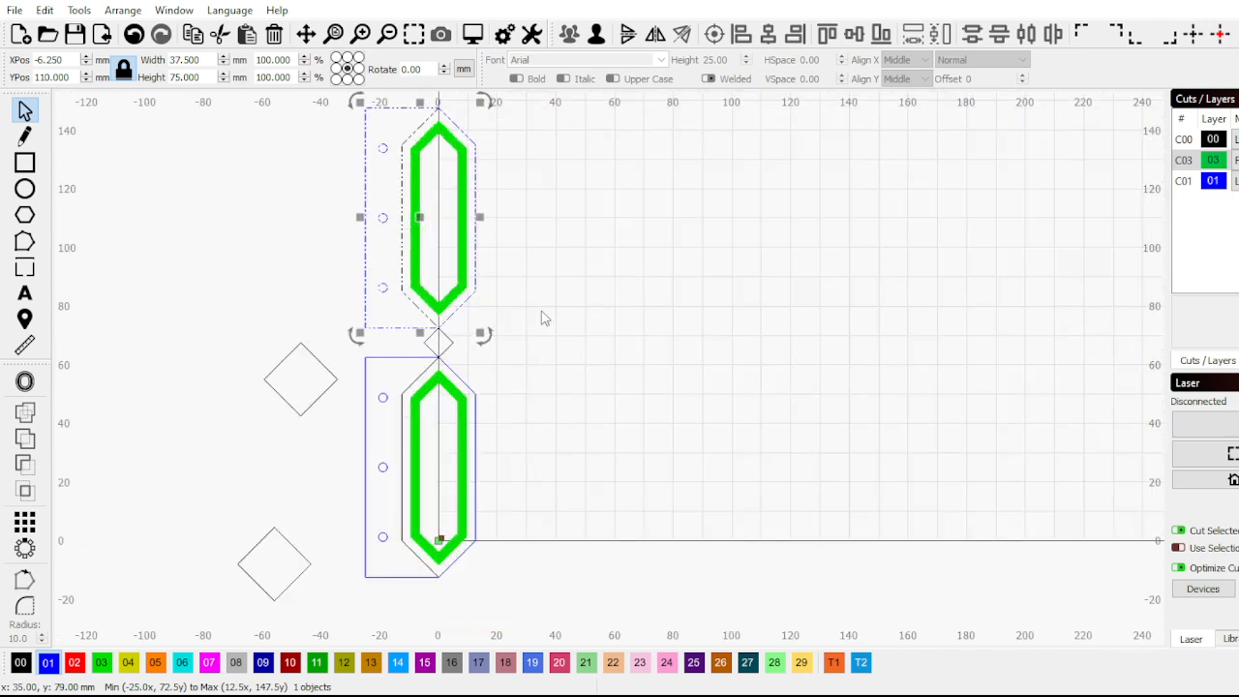
scroll(493, 317, "down", 1)
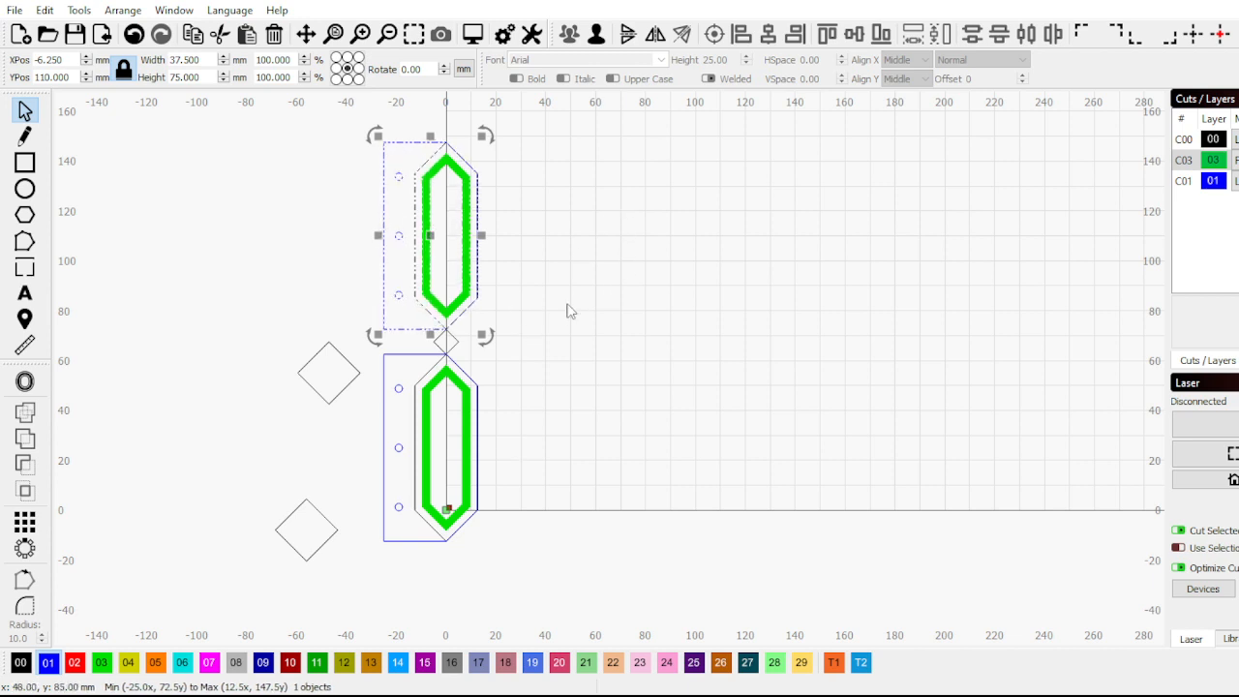
Copy the small diamond, placing one copy on the upper segment's top tip at Y 152.5 mm and another below the lower segment
scroll(518, 334, "up", 3)
left_click_drag(355, 348, 358, 350)
scroll(486, 341, "down", 3)
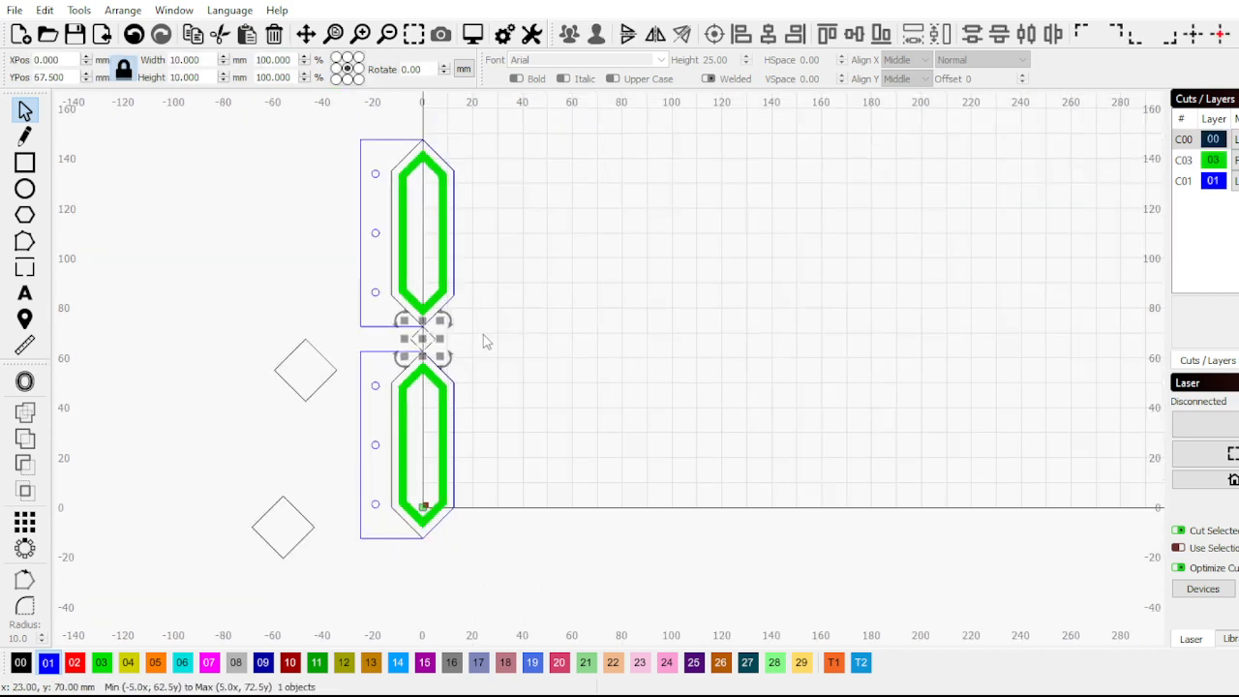
scroll(489, 343, "down", 3)
scroll(477, 243, "up", 2)
left_click_drag(442, 410, 459, 321)
key("ctrl+v")
scroll(338, 181, "up", 4)
left_click(313, 218)
scroll(504, 263, "down", 5)
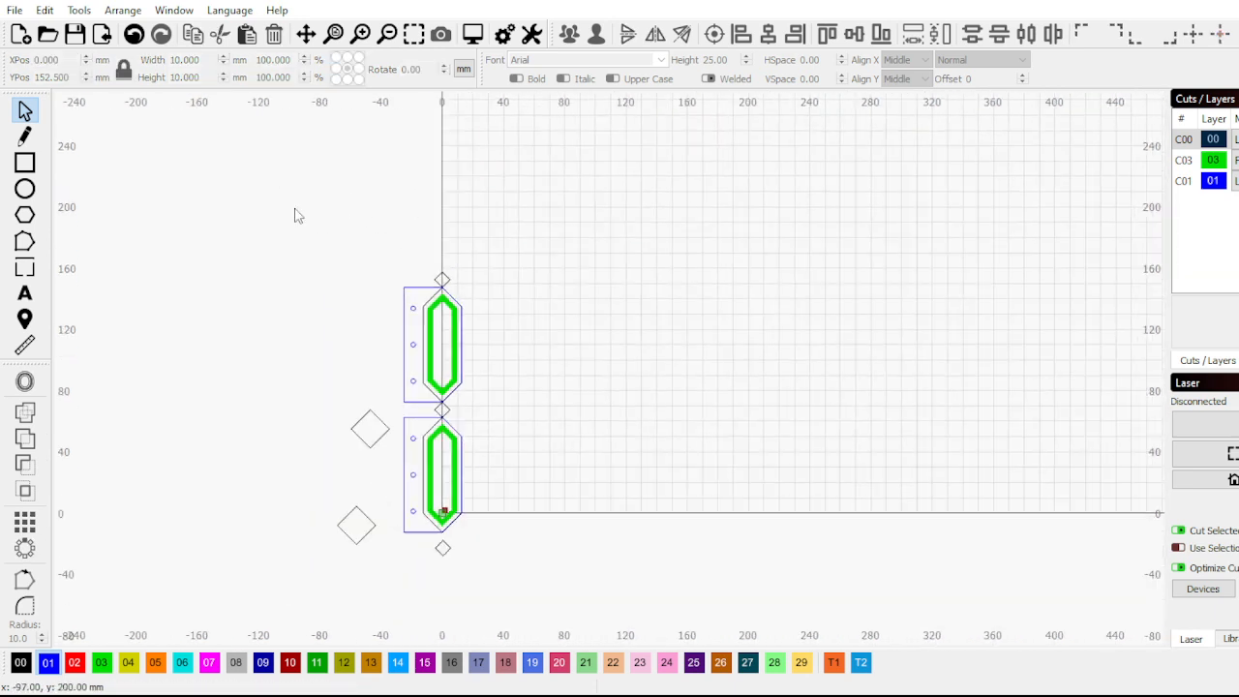
Snap the loose diamond's top corner to the lower segment's bottom tip, centring it at X 0, Y -17.5 mm
scroll(416, 455, "up", 1)
scroll(439, 483, "up", 3)
left_click_drag(391, 479, 257, 429)
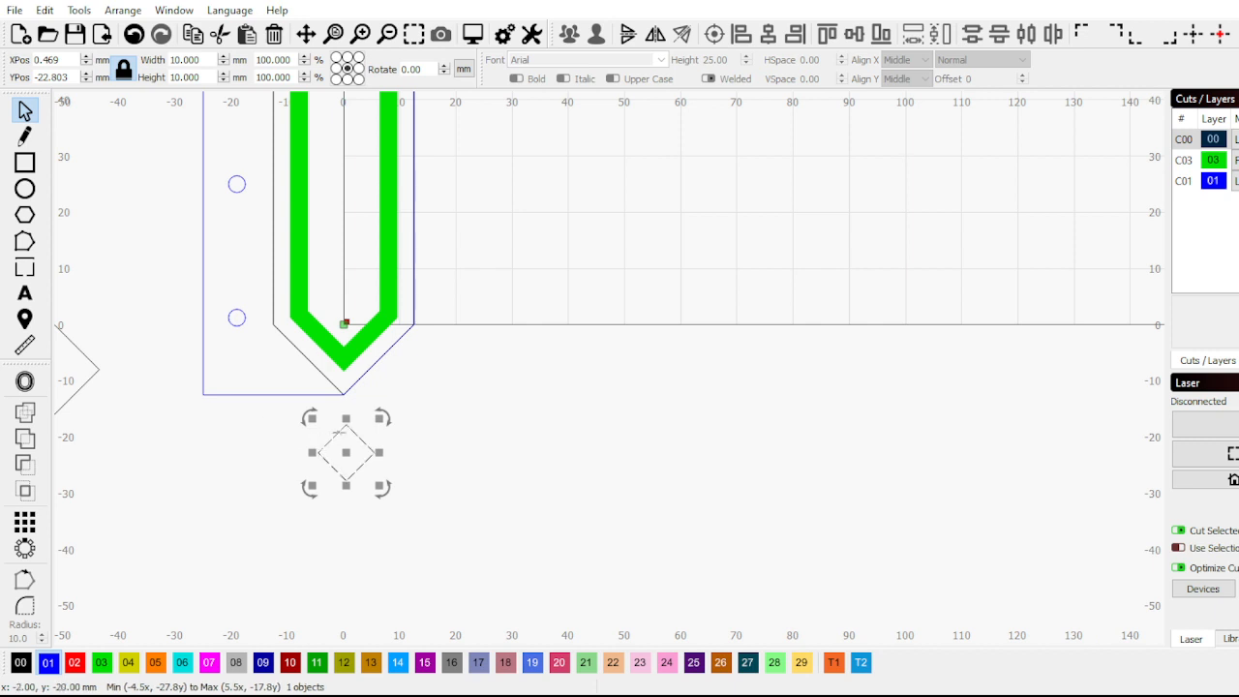
left_click_drag(347, 428, 345, 405)
left_click(368, 438)
left_click(345, 426)
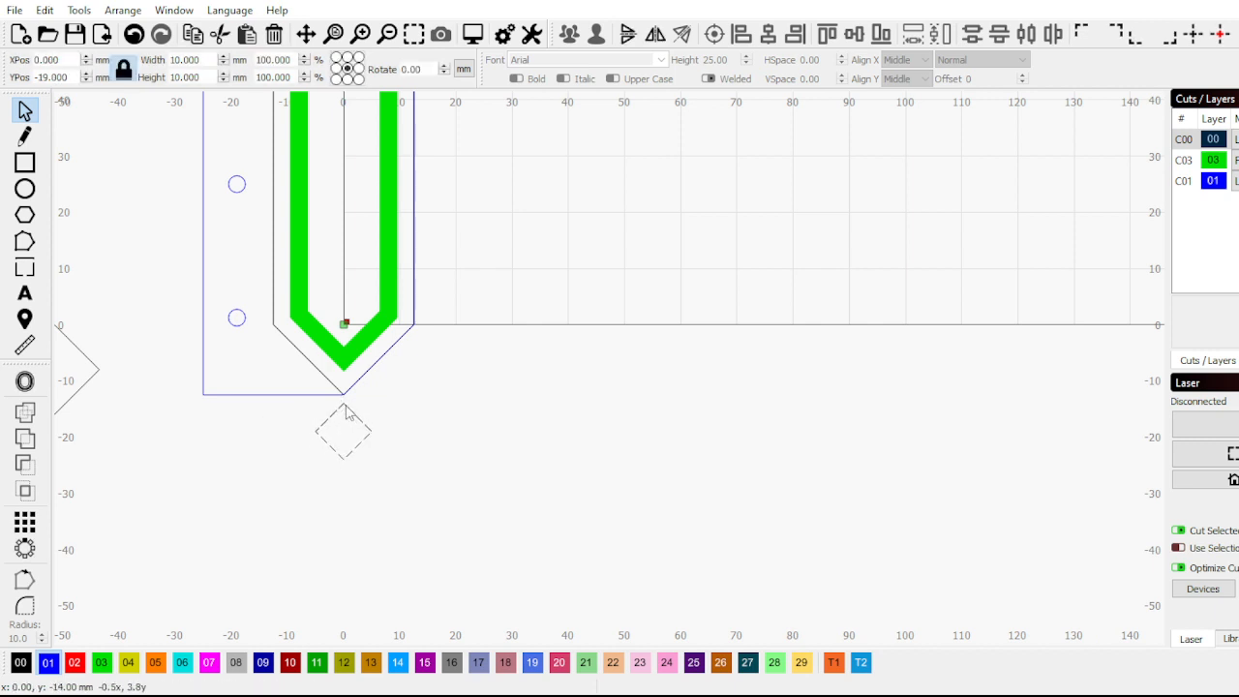
left_click(501, 406)
Copy the lower segment group, rotate it 90° with the holes facing down, and snap its left tip to the bottom diamond's right corner
scroll(455, 404, "down", 3)
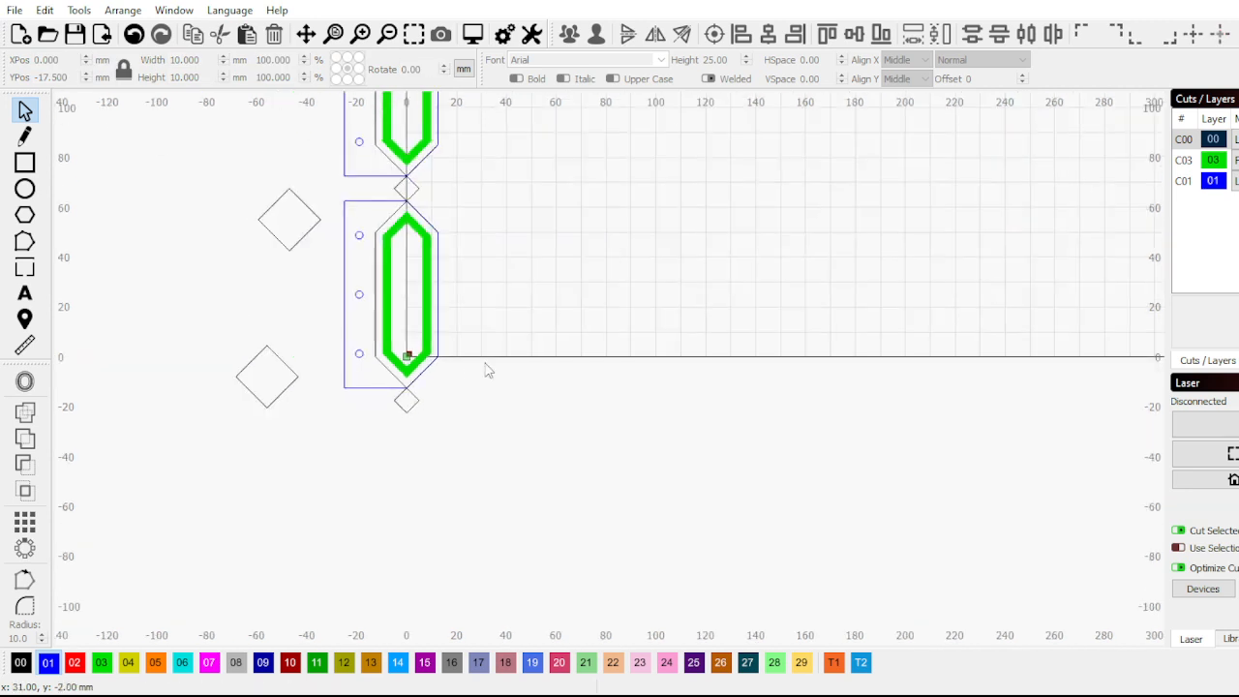
left_click_drag(474, 364, 352, 276)
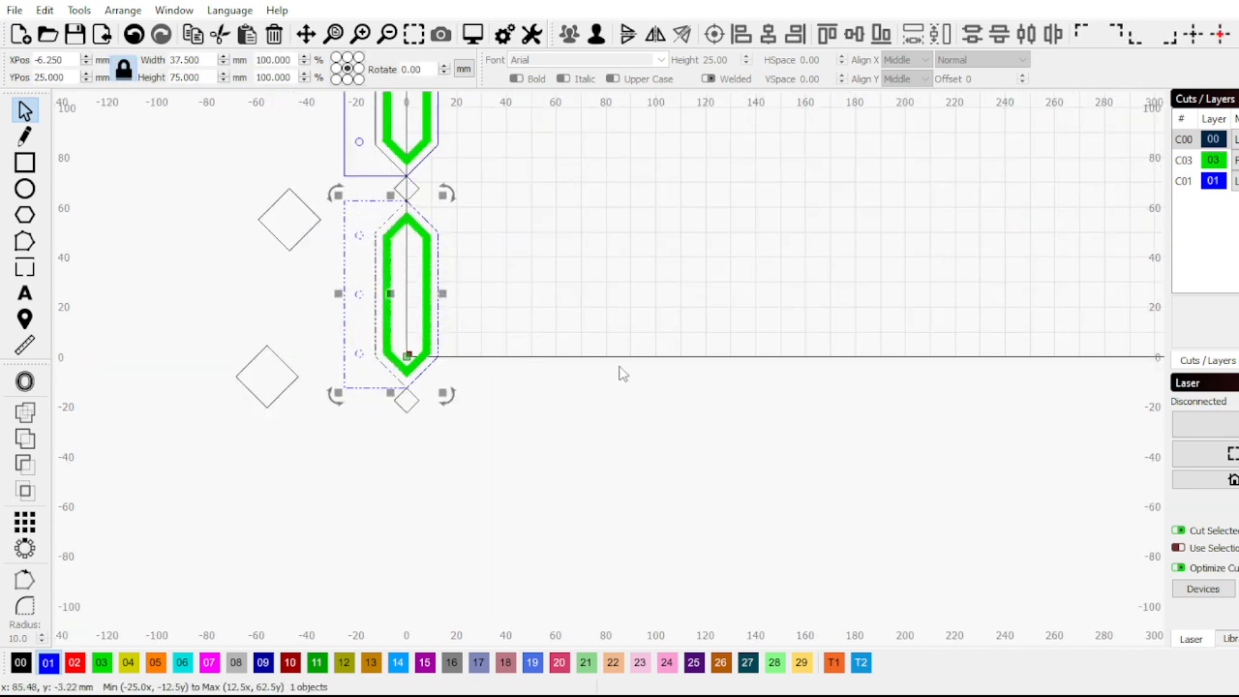
key("ctrl+v")
left_click_drag(674, 471, 736, 316)
scroll(527, 341, "up", 3)
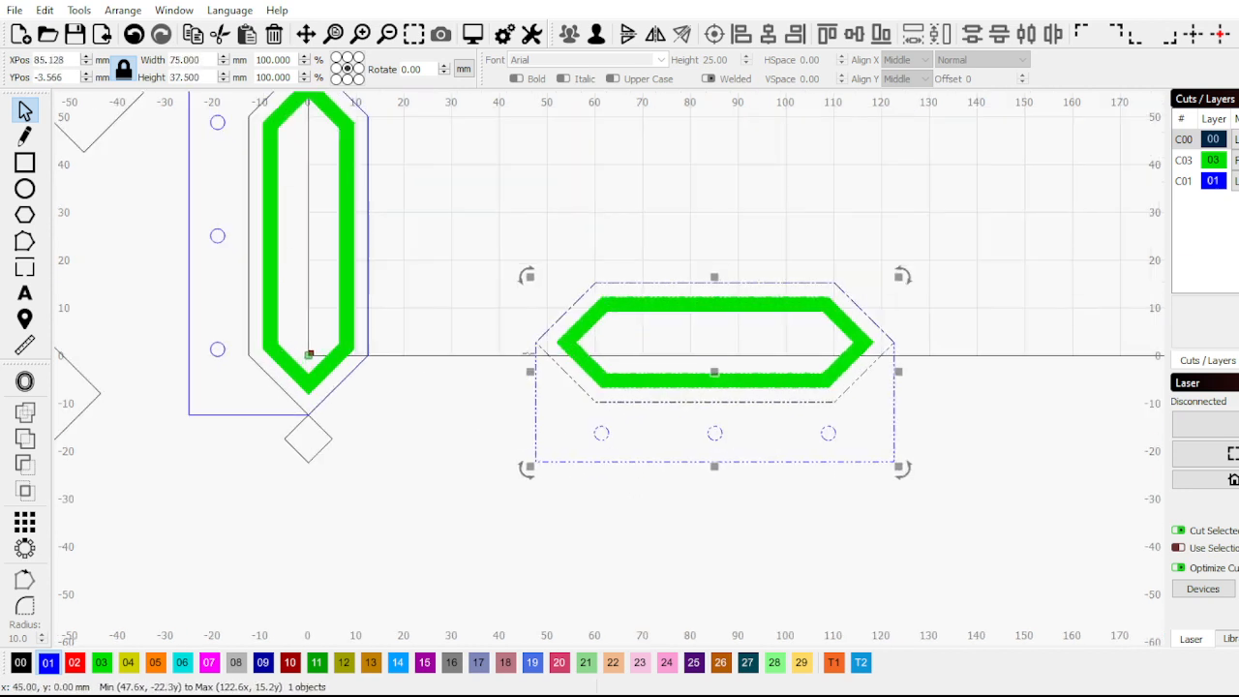
left_click_drag(534, 344, 330, 446)
scroll(445, 345, "down", 1)
scroll(446, 346, "down", 2)
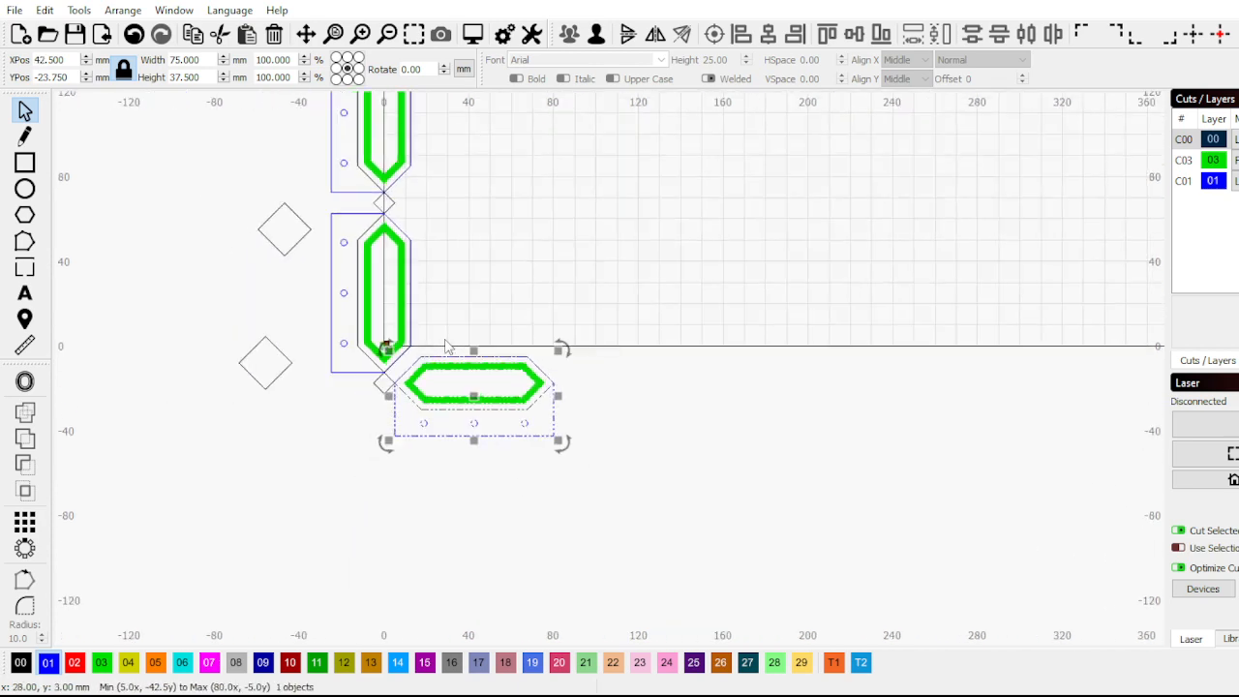
scroll(419, 374, "up", 1)
Copy the horizontal segment, flip it vertically so its holes face up, and snap its left tip to the top diamond's right corner
scroll(461, 346, "down", 1)
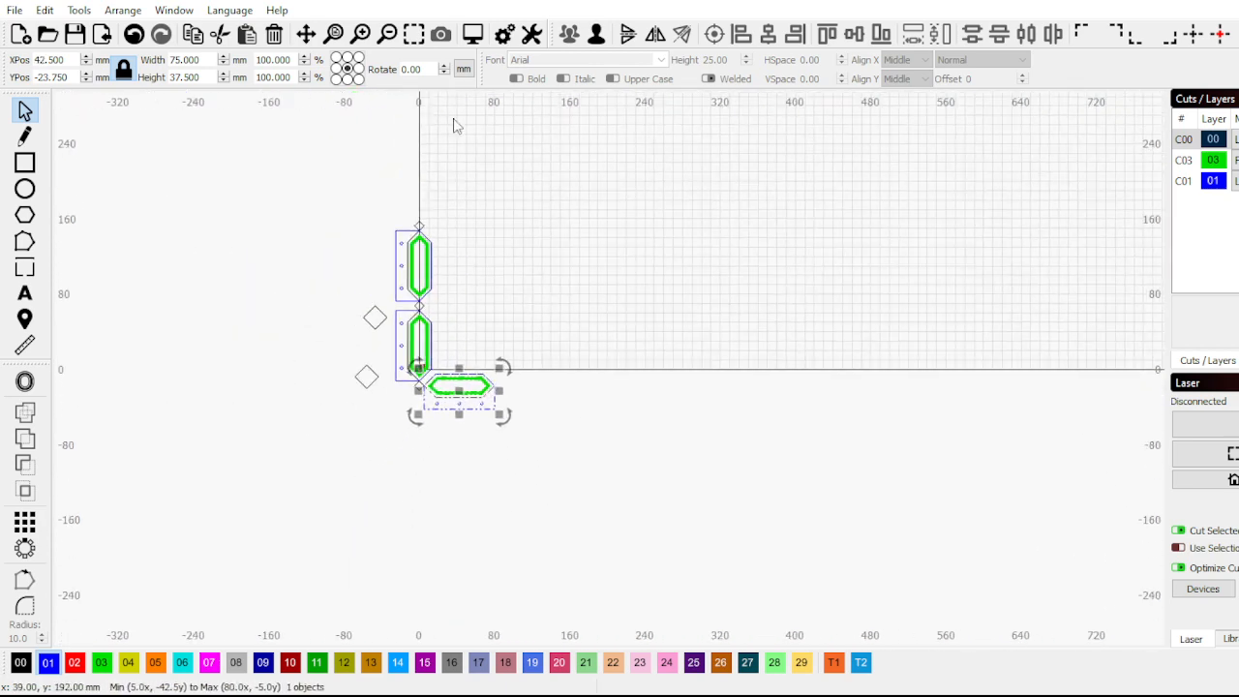
key("ctrl+v")
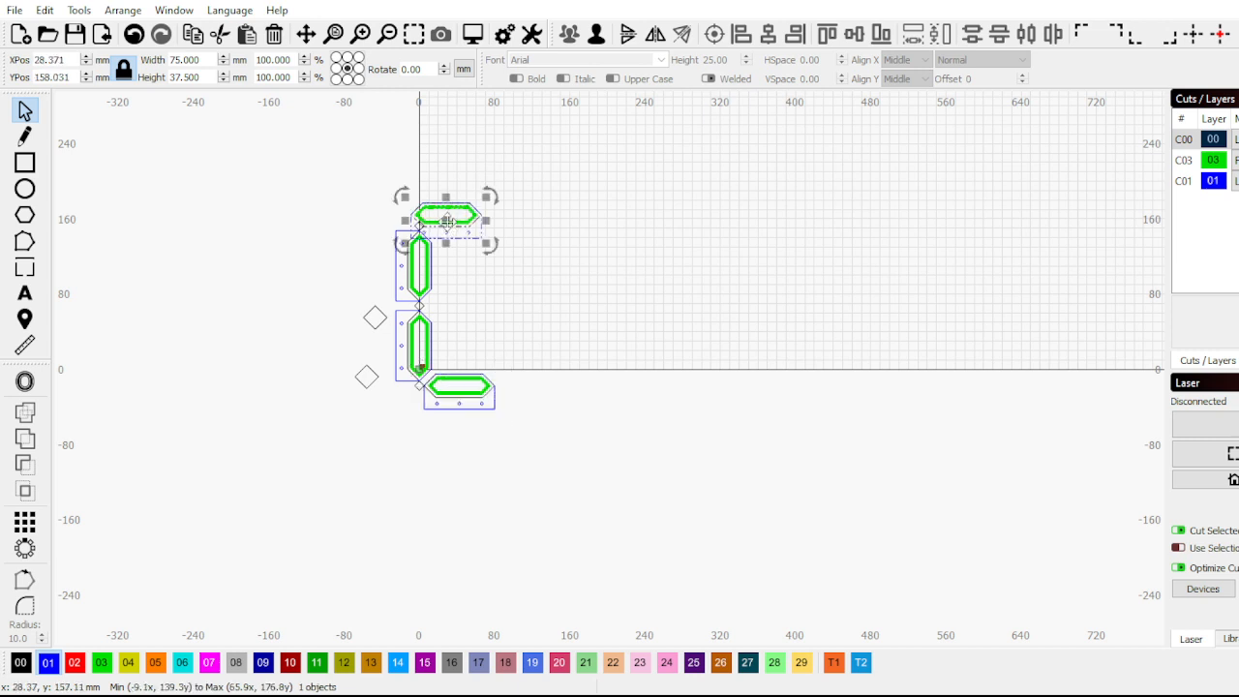
scroll(467, 193, "up", 1)
left_click(628, 34)
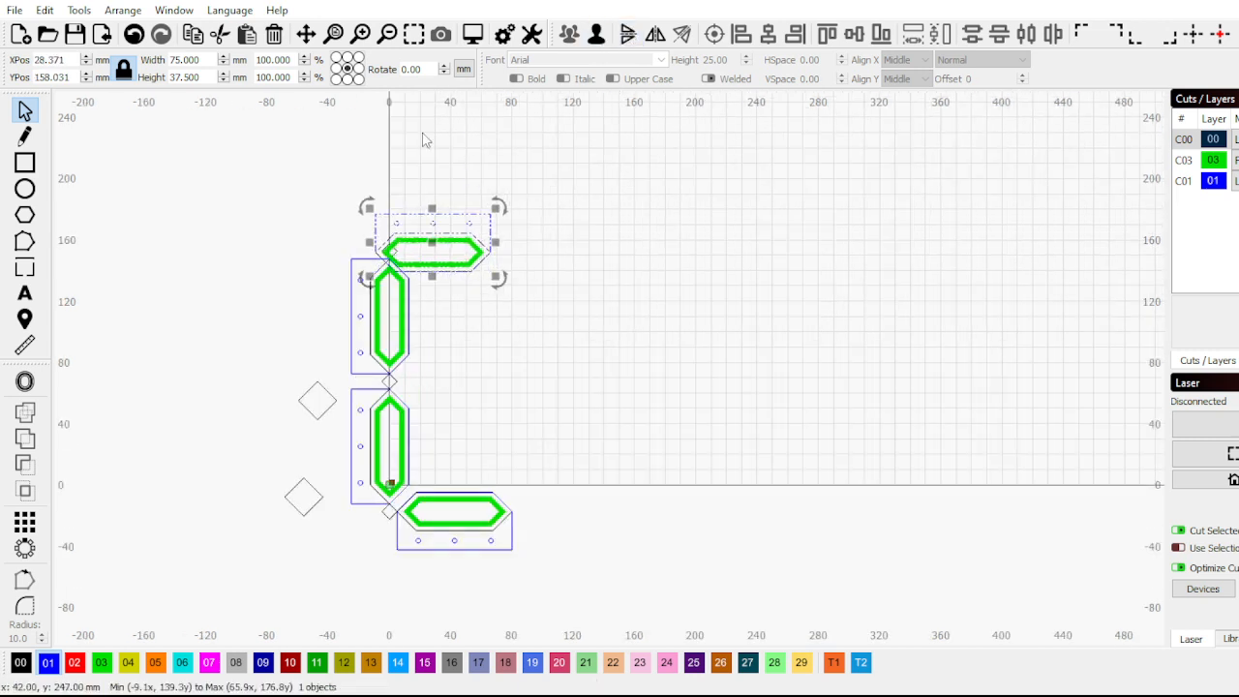
scroll(392, 198, "up", 1)
scroll(389, 279, "up", 1)
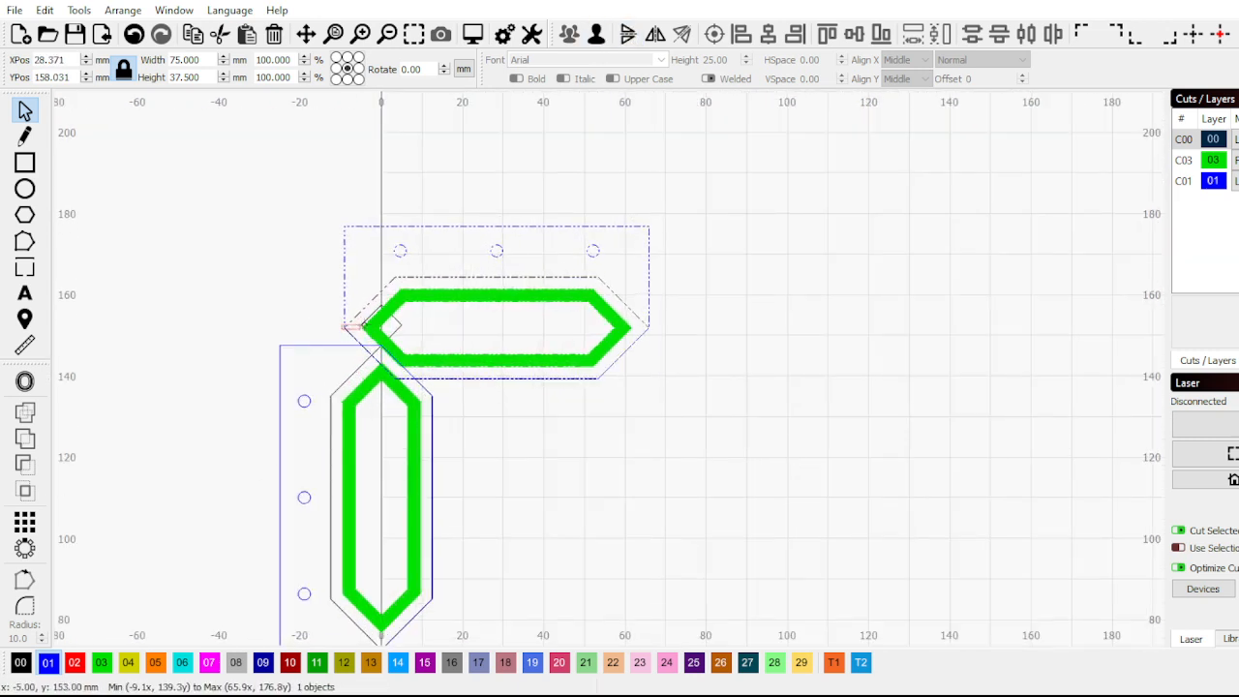
left_click(346, 322)
left_click_drag(340, 329, 404, 327)
scroll(404, 327, "down", 4)
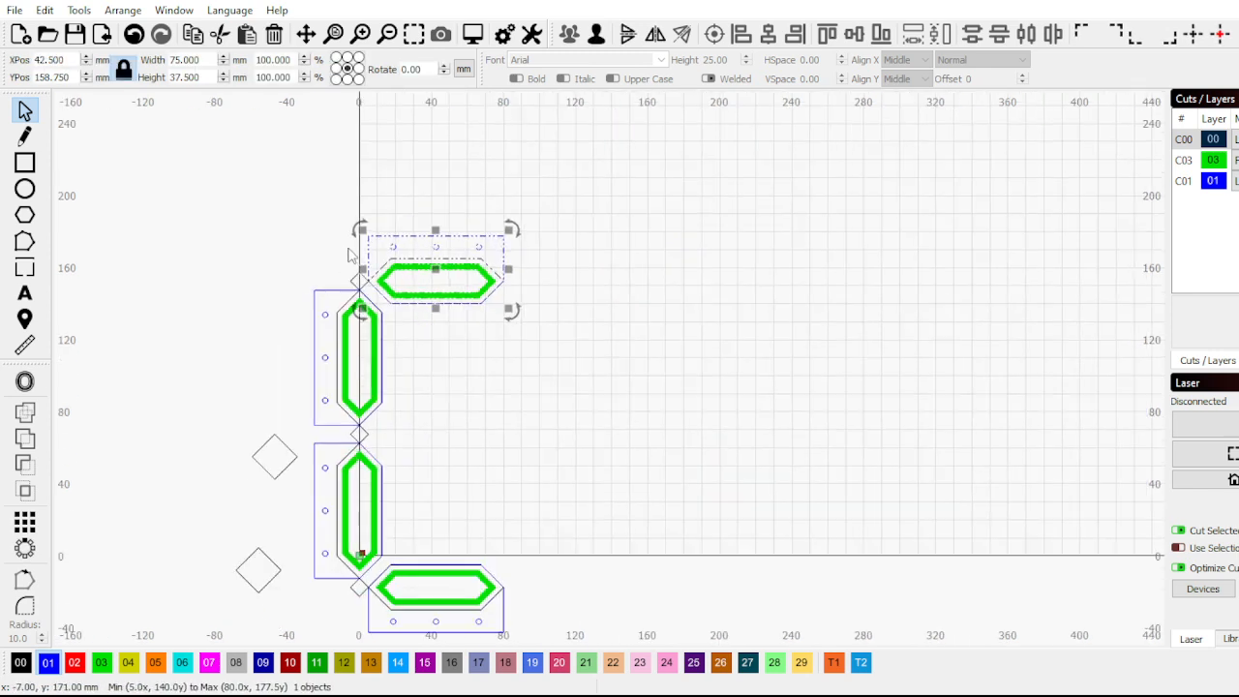
Copy both vertical segments with the diamond between them to about X 136, Y 93 mm and mirror the copy horizontally
left_click(440, 481)
left_click_drag(399, 417, 614, 313)
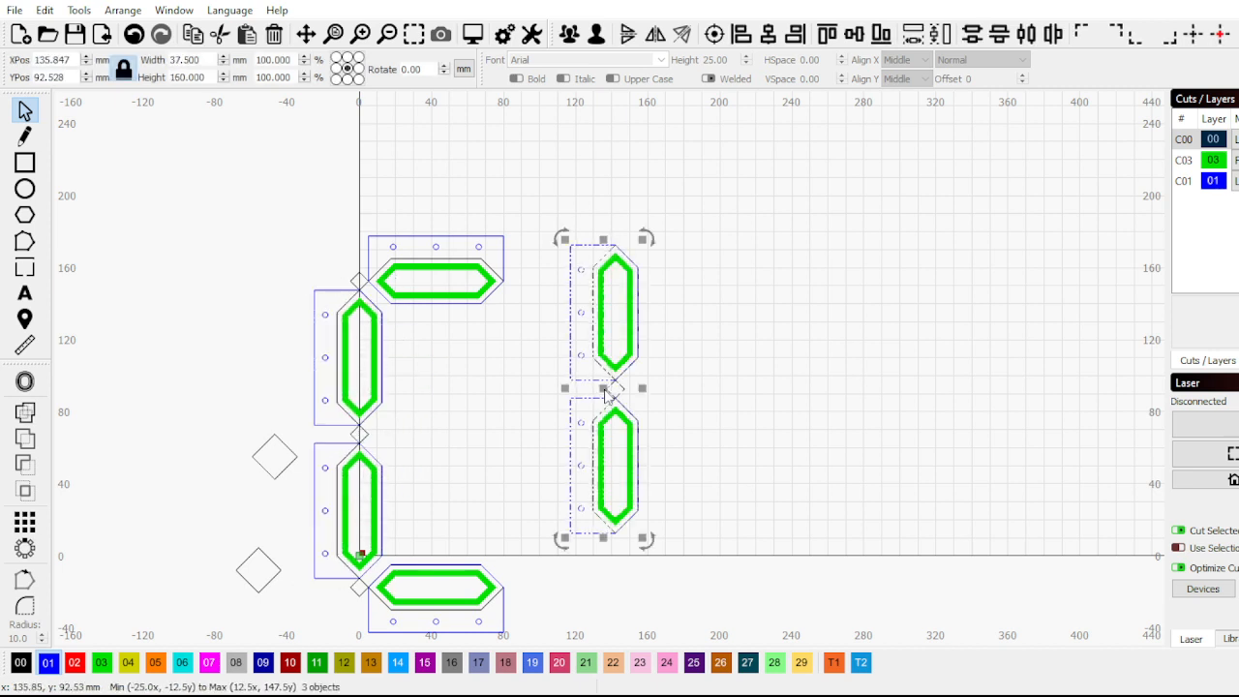
left_click(655, 34)
scroll(526, 377, "up", 2)
scroll(525, 376, "up", 1)
scroll(529, 277, "down", 3)
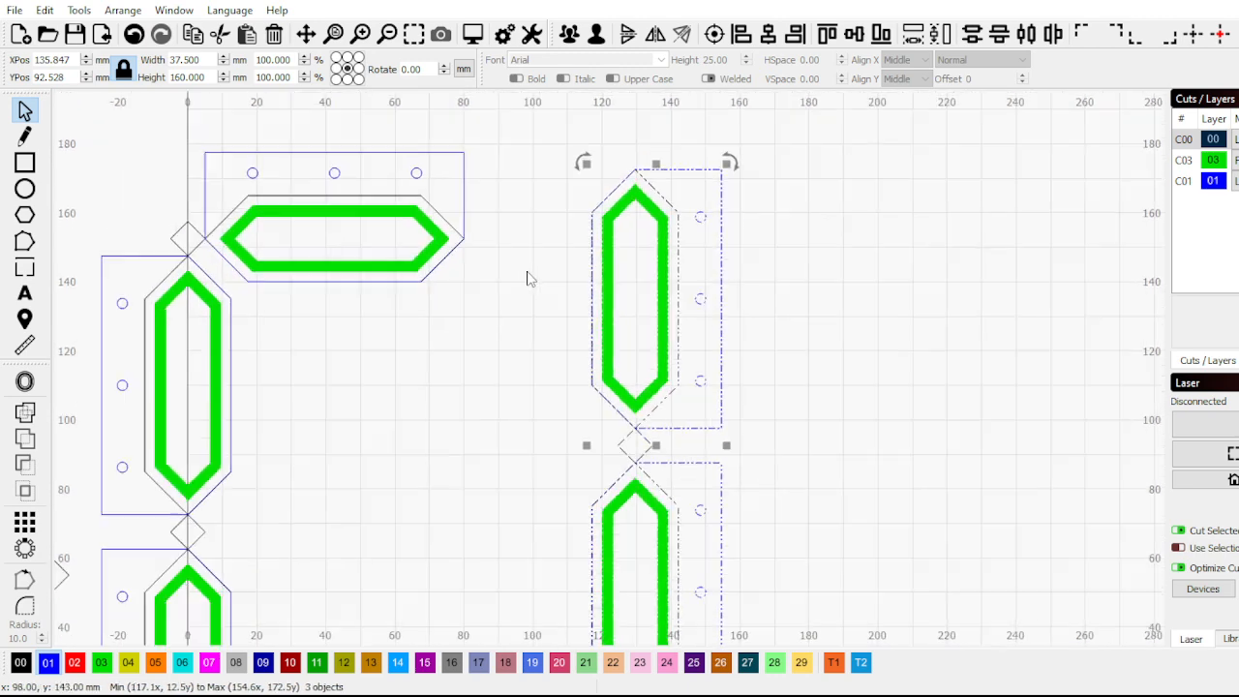
Move the bottom diamond to the right tip of the bottom horizontal segment, centred at X 85, Y -17.5 mm
scroll(256, 559, "up", 2)
left_click(240, 573)
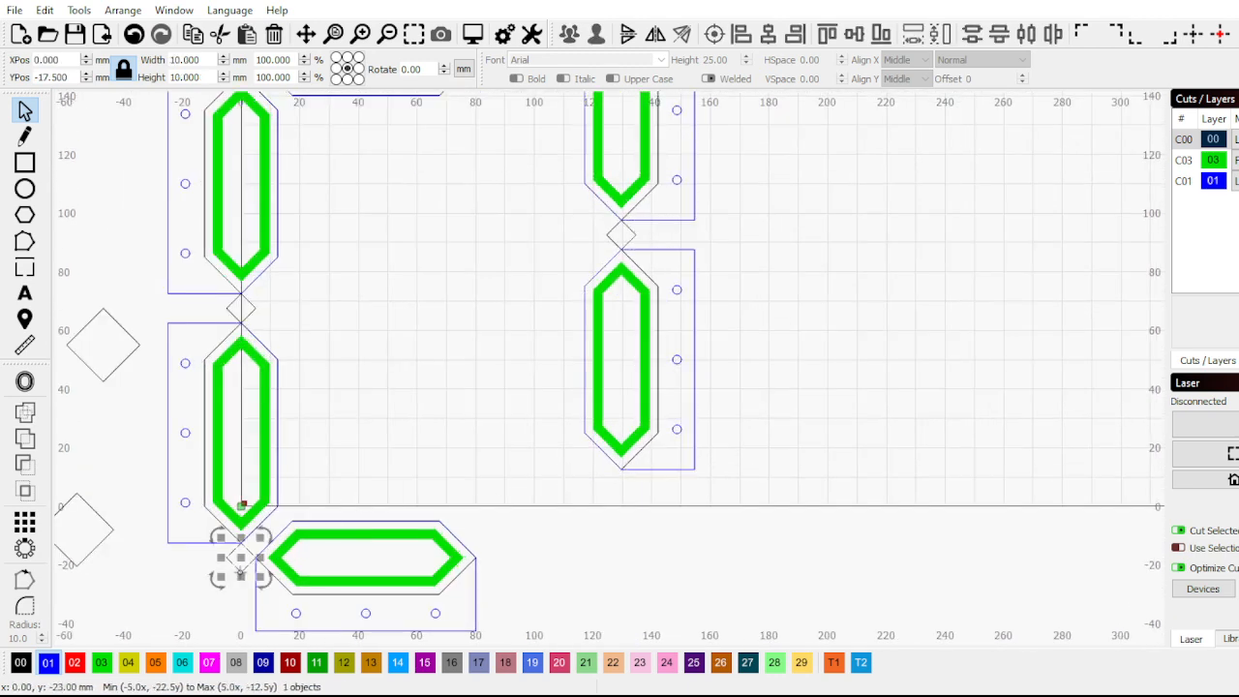
left_click_drag(240, 559, 443, 572)
scroll(510, 545, "up", 2)
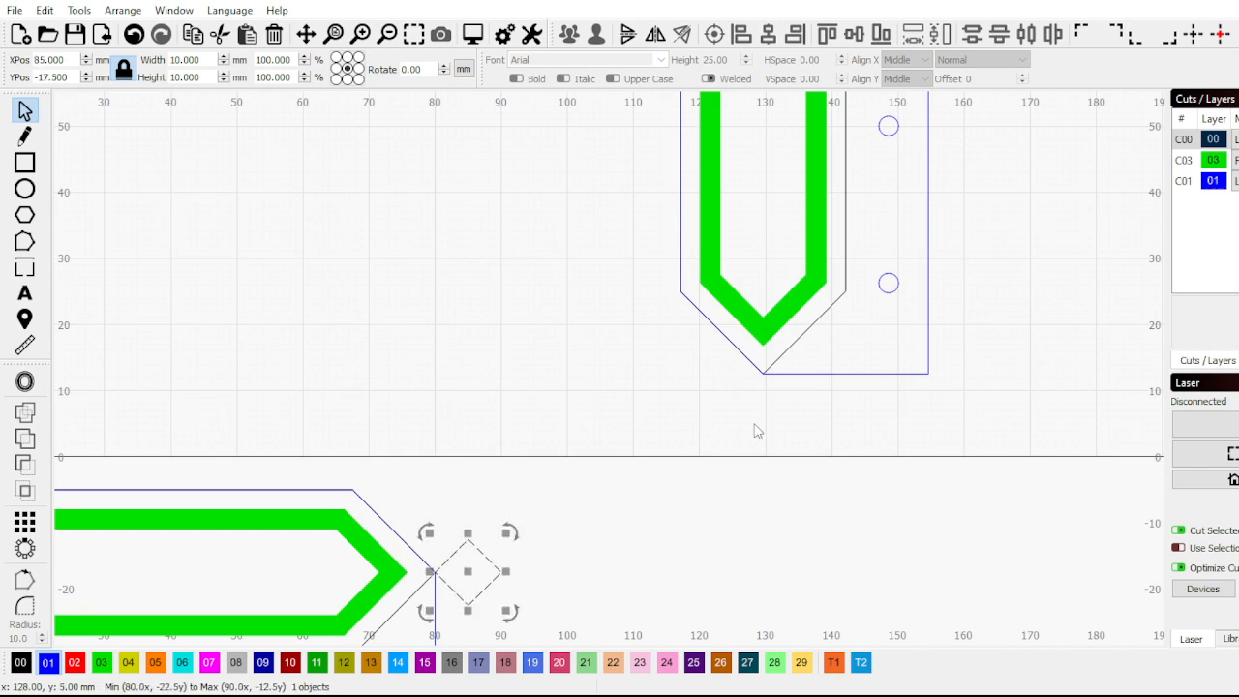
scroll(774, 479, "down", 3)
Snap the mirrored column's bottom tip to the top corner of the bottom right diamond, centring the column at X 91.25, Y 67.5 mm
left_click(751, 431)
scroll(751, 431, "up", 2)
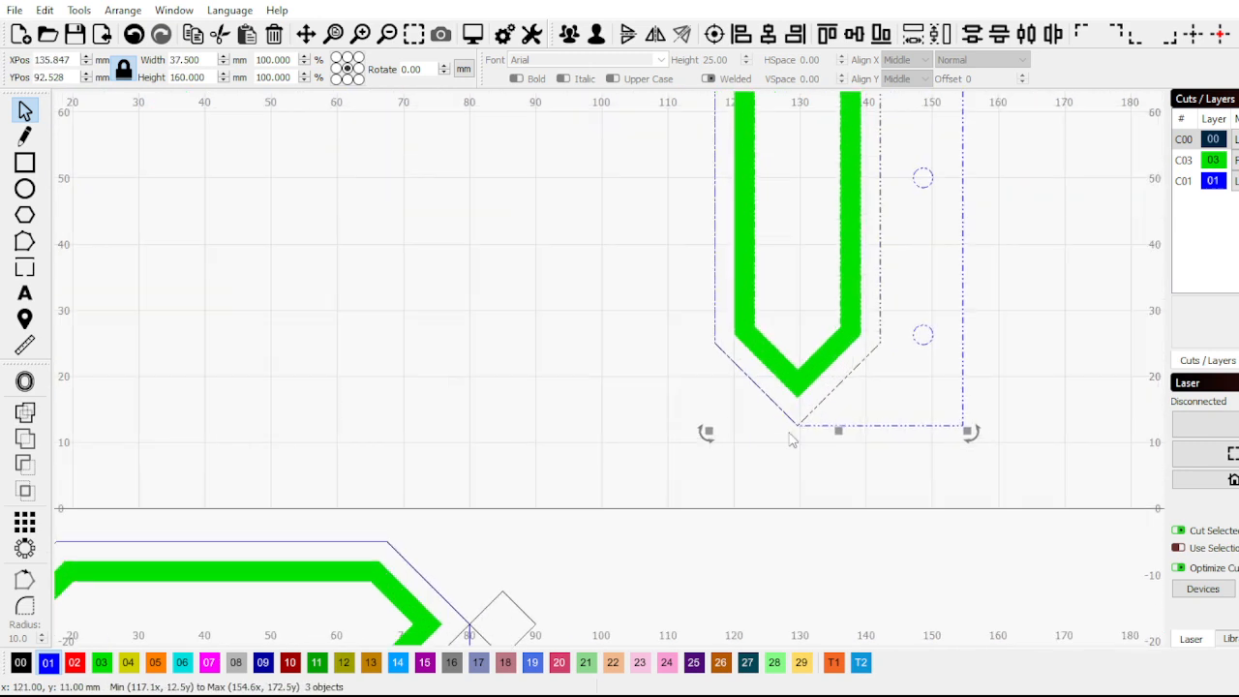
left_click_drag(798, 424, 503, 589)
left_click(600, 326)
scroll(600, 326, "down", 4)
scroll(461, 253, "up", 1)
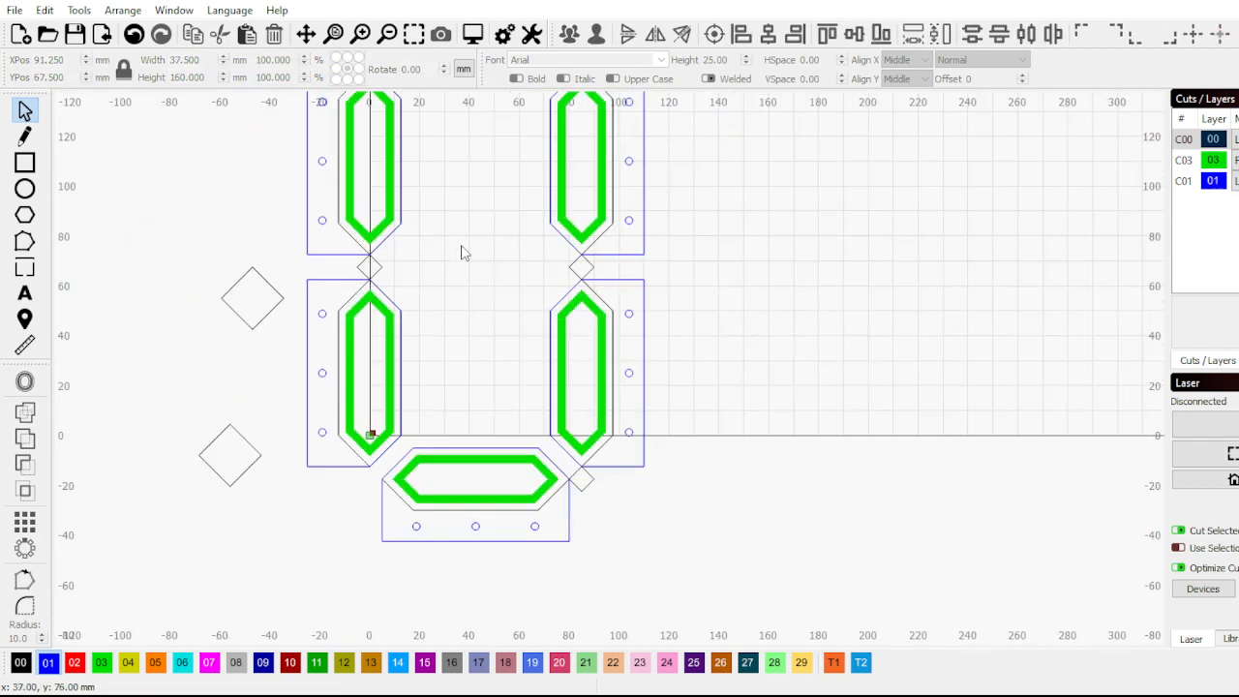
Copy the lower right vertical segment and place the copy on the empty grid, centred at about X 189, Y 72.5 mm
scroll(441, 258, "down", 3)
scroll(441, 257, "up", 3)
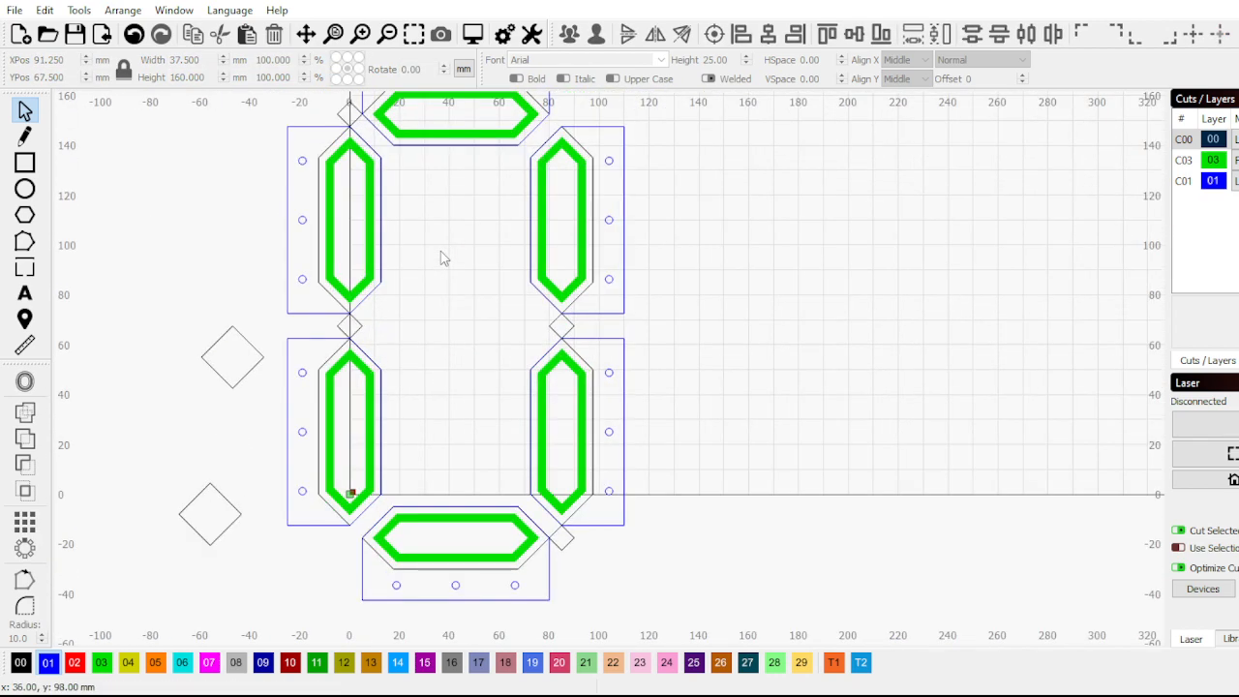
left_click(606, 432)
left_click(702, 432)
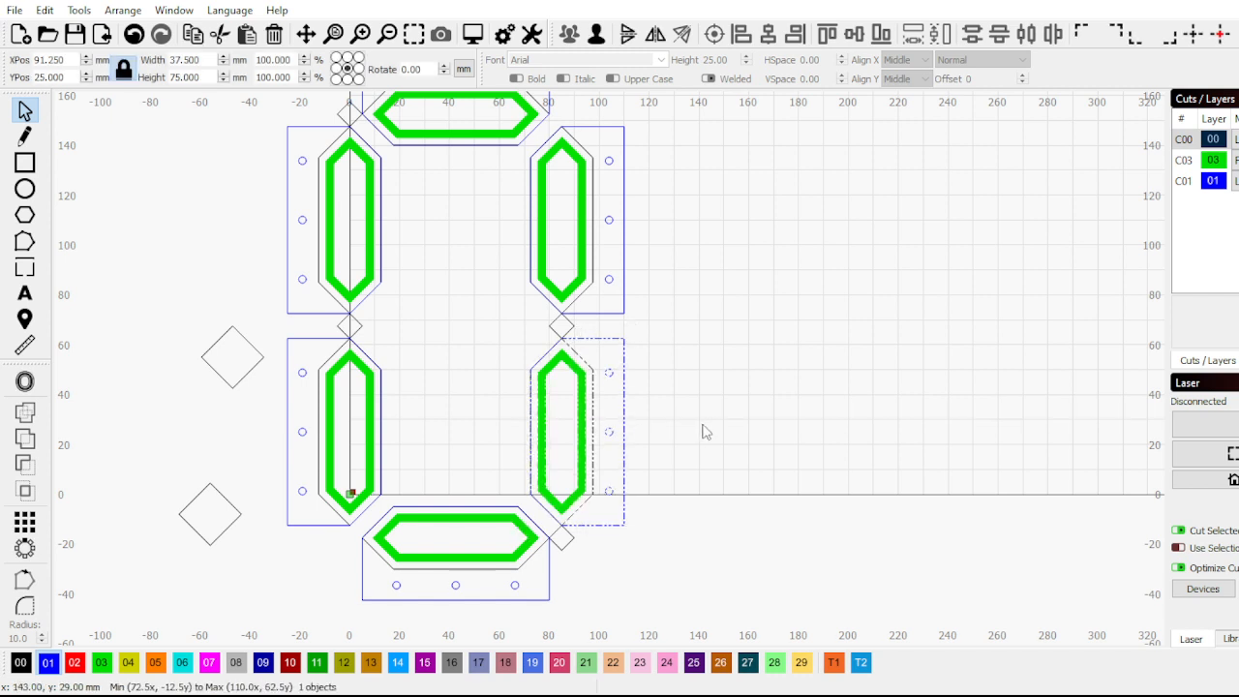
left_click_drag(690, 449, 524, 407)
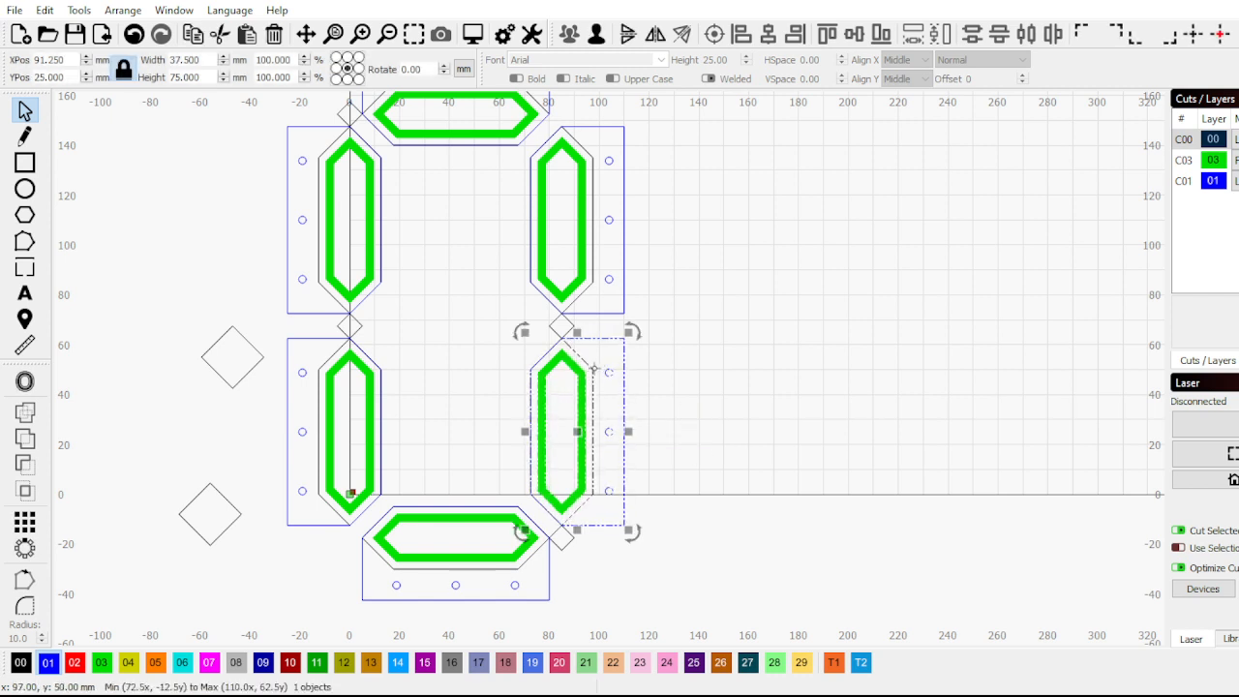
key("ctrl+v")
left_click(889, 276)
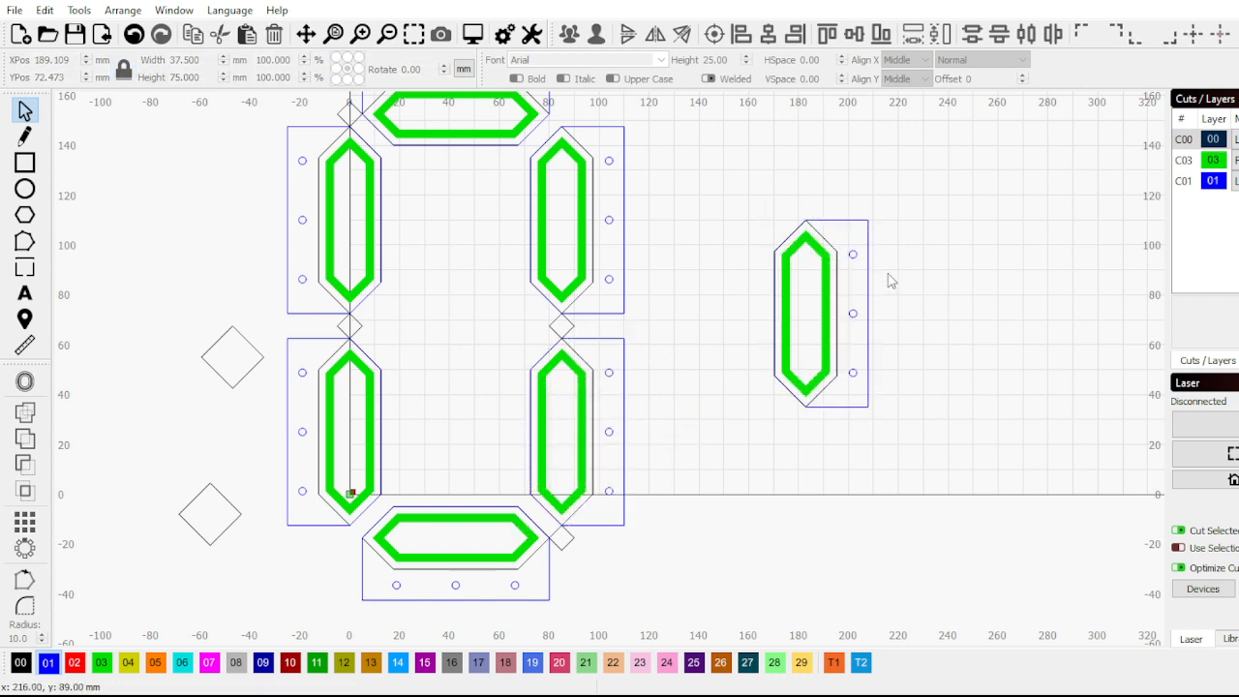
Move the two loose 25 mm diamonds beside the copied segment, centring the pair at X 239, Y 73 mm
scroll(864, 283, "up", 1)
scroll(383, 501, "down", 3)
left_click_drag(205, 579, 157, 376)
left_click_drag(211, 488, 739, 395)
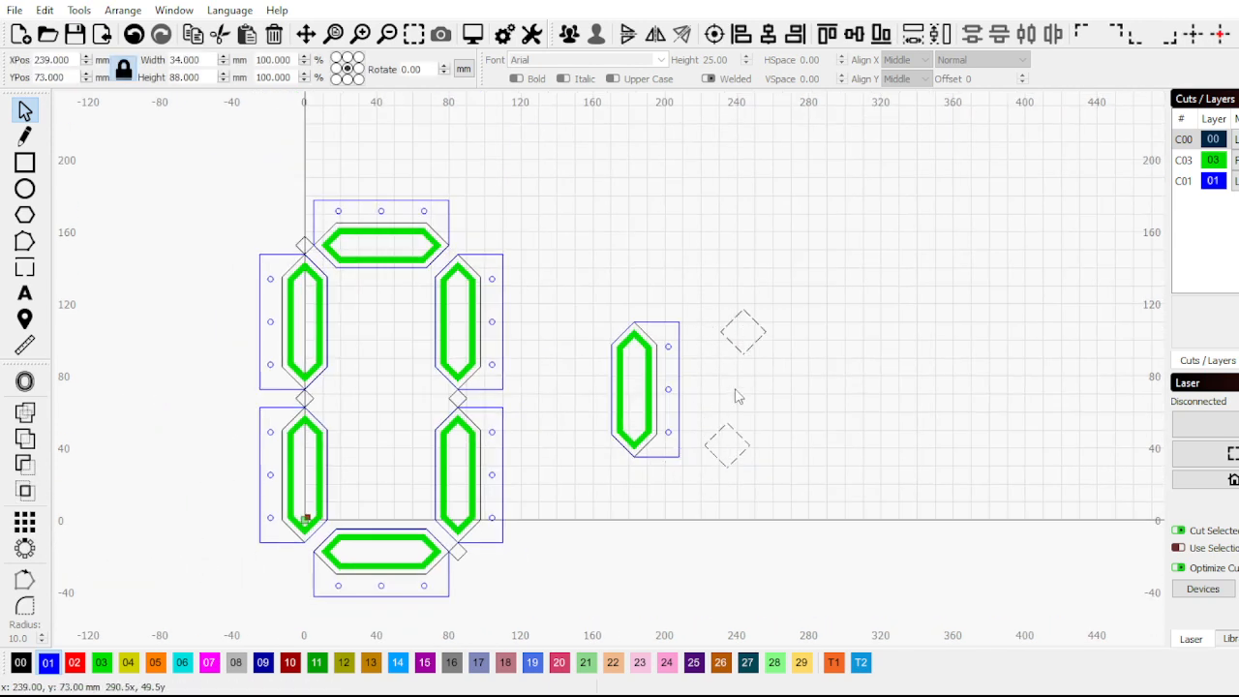
Ungroup the copied segment, delete its outer housing outline and upper two holes, and move the remaining hole to X 258, Y 69 mm
scroll(677, 387, "up", 3)
left_click(663, 384)
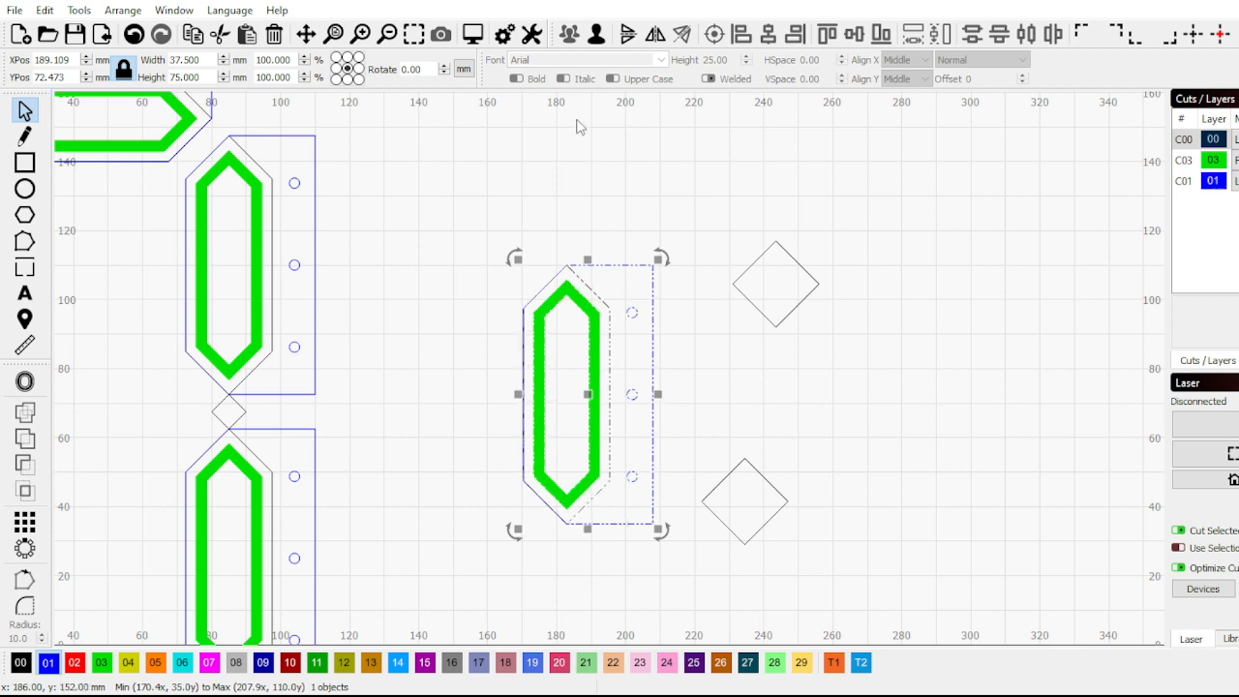
left_click_drag(685, 400, 625, 211)
left_click(658, 413)
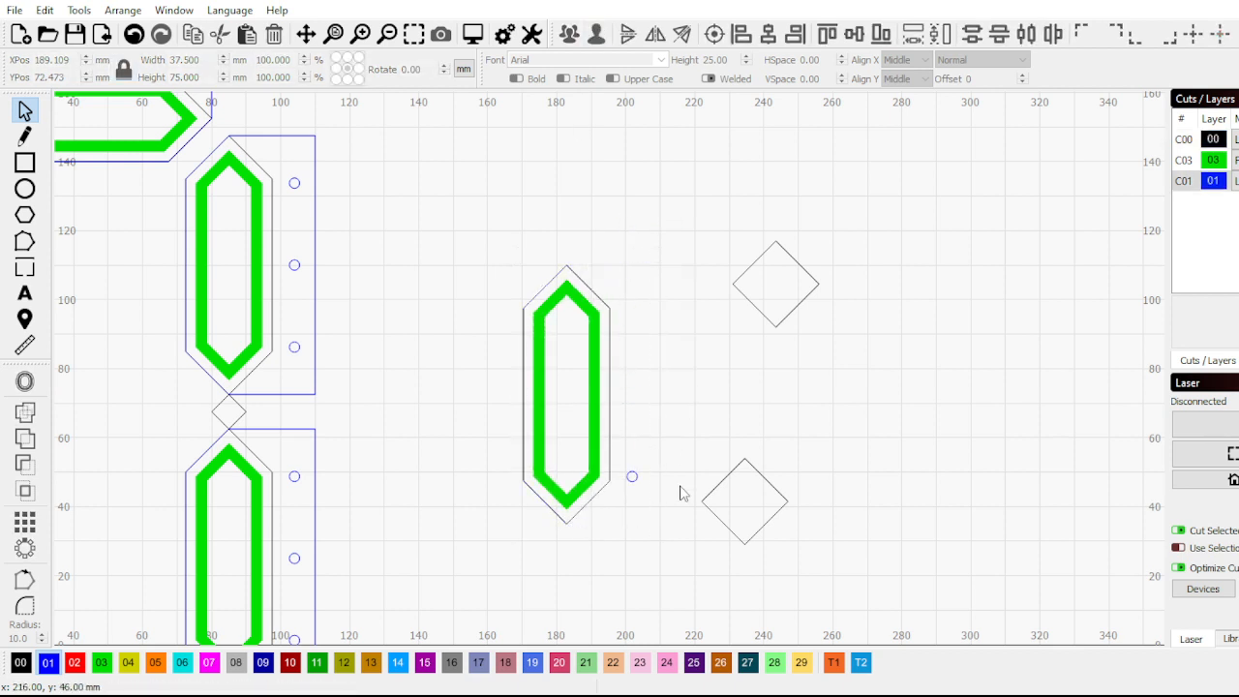
left_click(631, 475)
left_click_drag(630, 475, 824, 407)
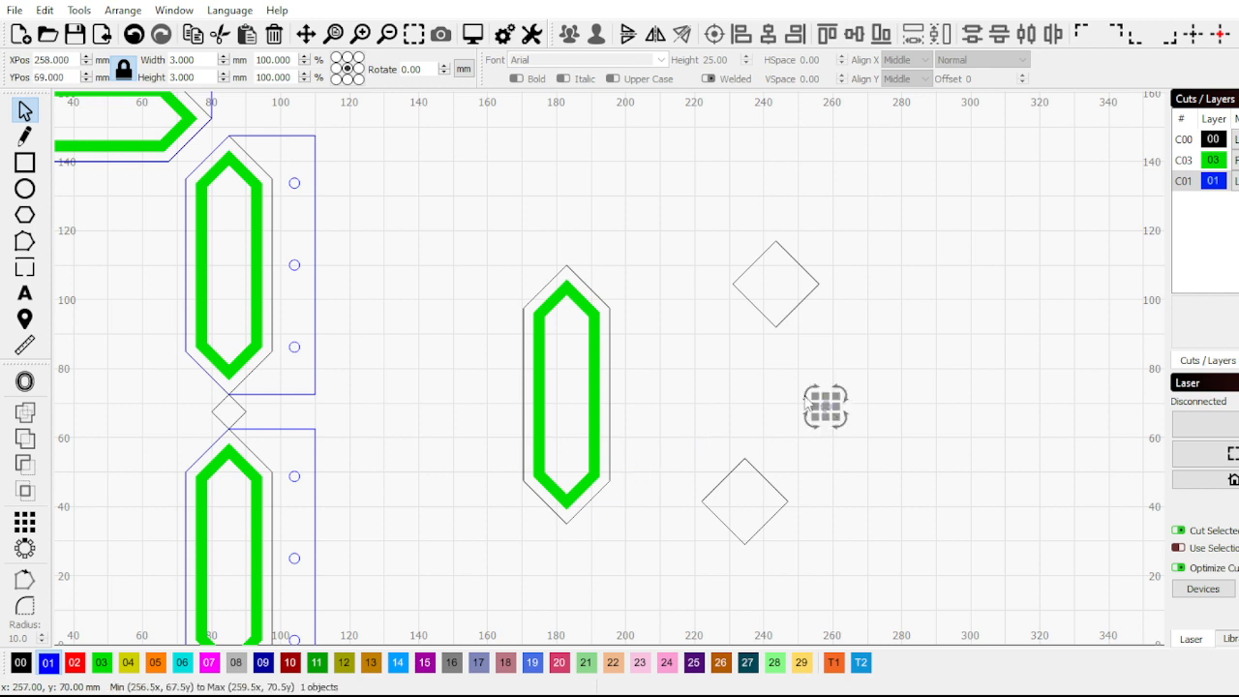
left_click(725, 332)
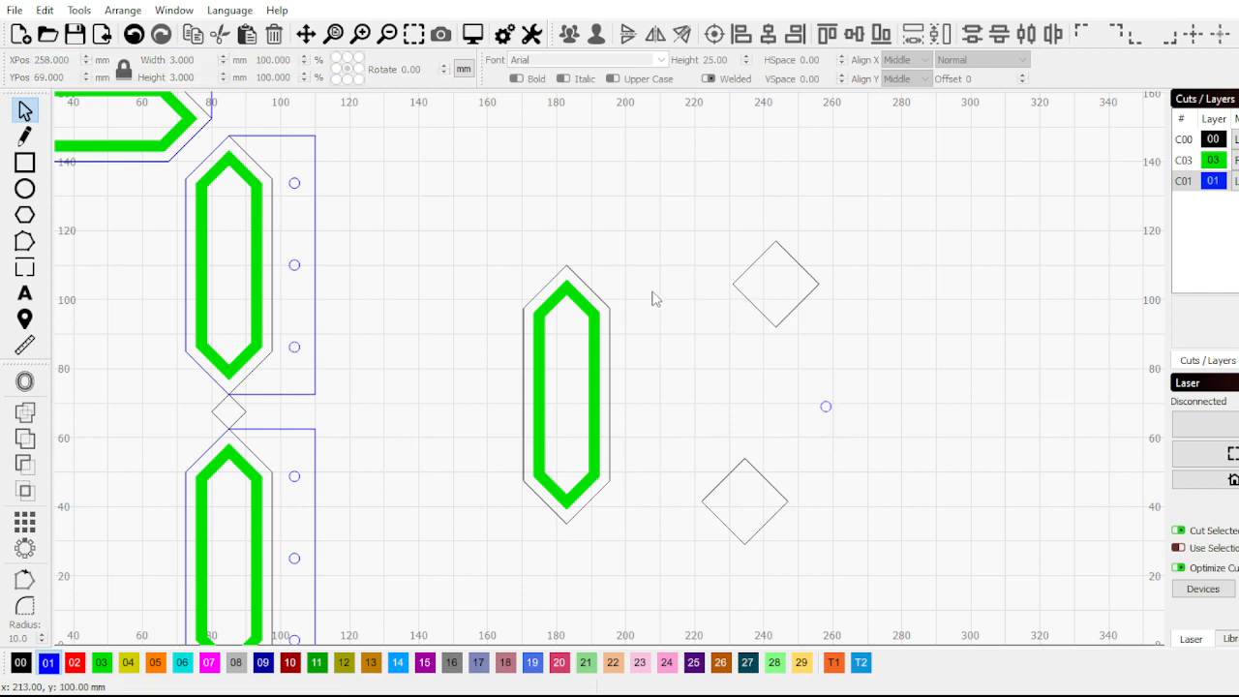
Snap the two 25 mm diamonds to the upper and lower right corners of the copied segment's outline, stacking them along its right edge
left_click(779, 320)
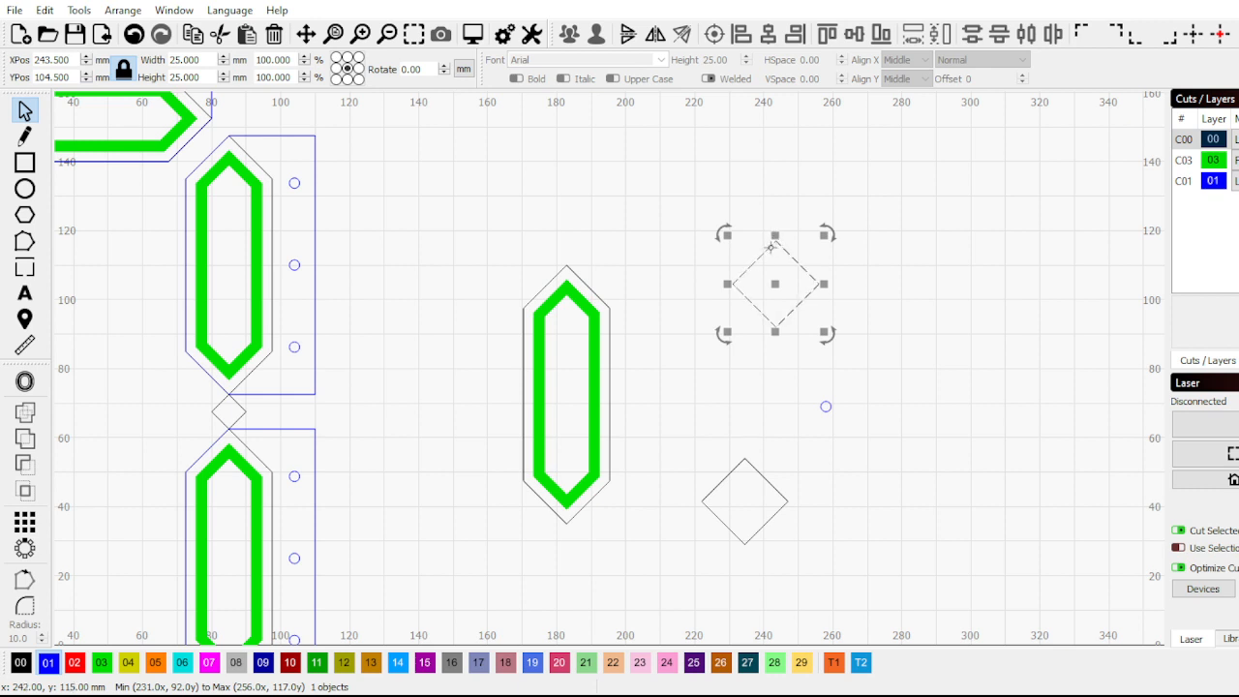
left_click_drag(771, 248, 612, 307)
left_click(737, 531)
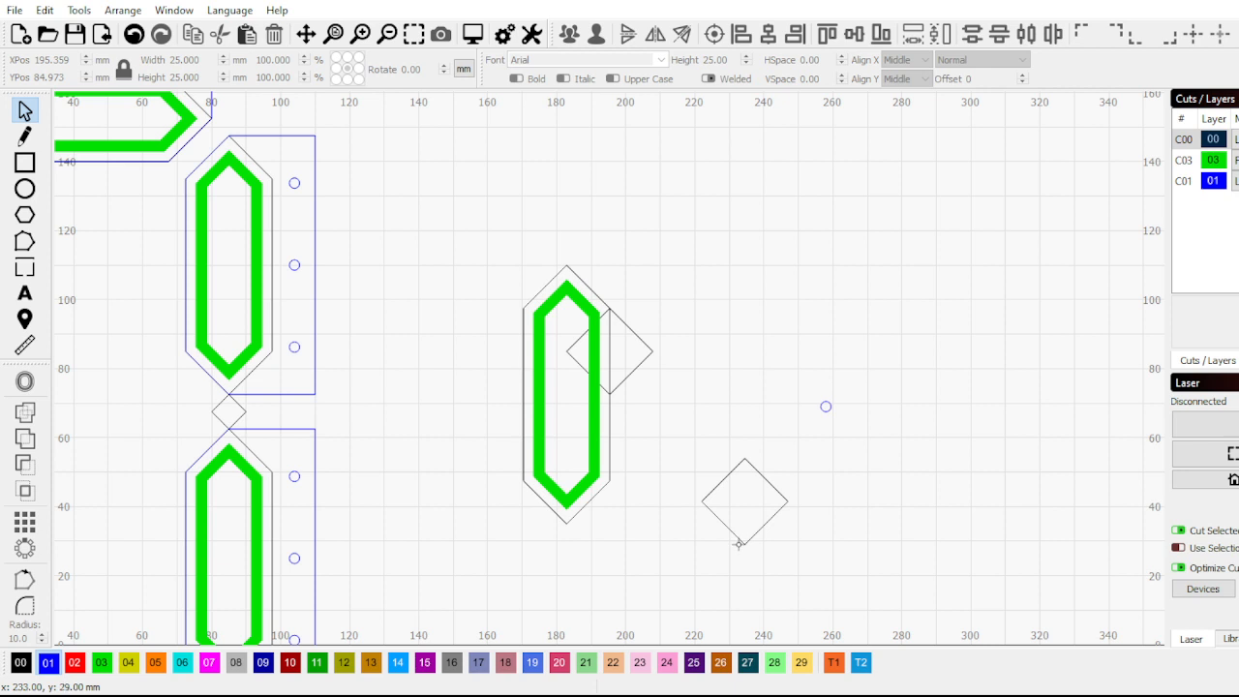
left_click(738, 543)
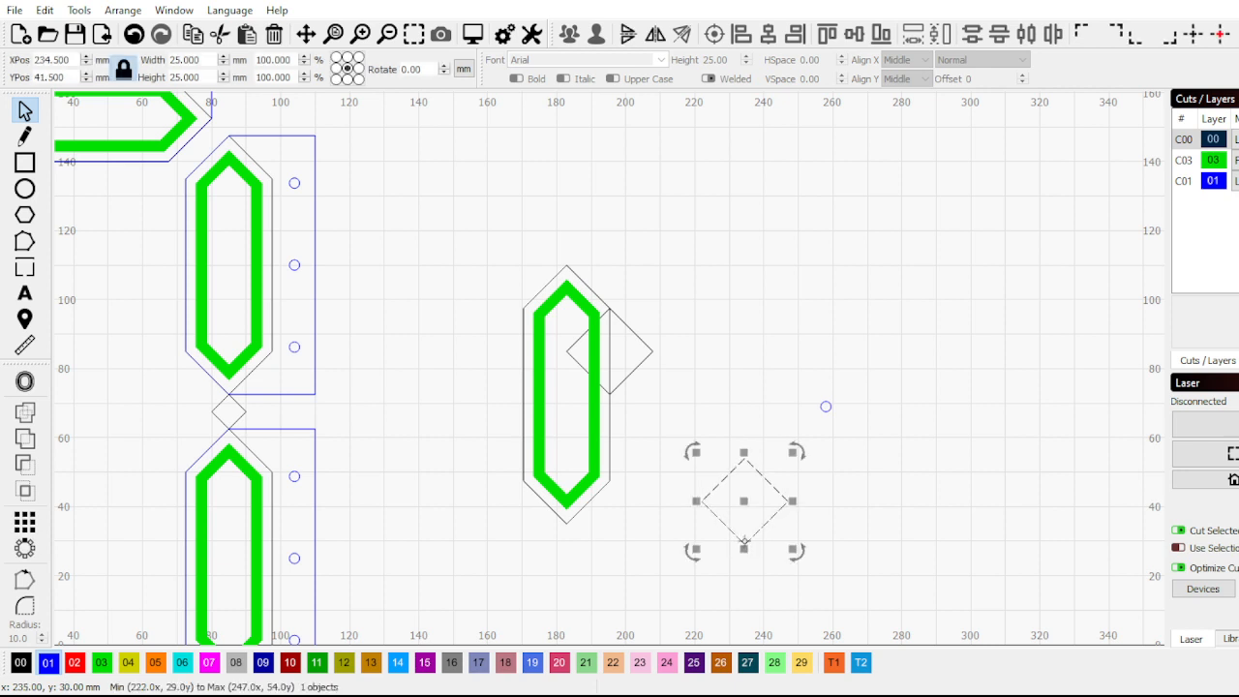
left_click_drag(744, 540, 610, 482)
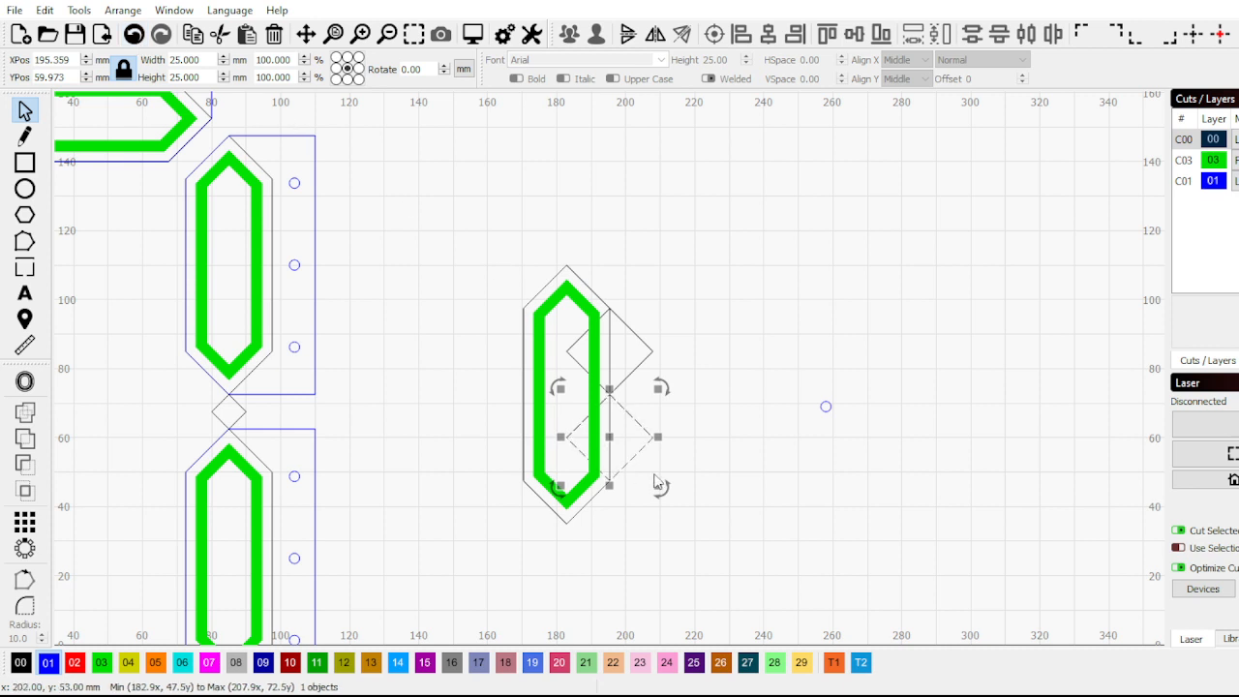
Copy the stacked diamond pair and snap the copy to the upper left corner of the segment's outline, centred at X 170.36, Y 72.47 mm
left_click(684, 476)
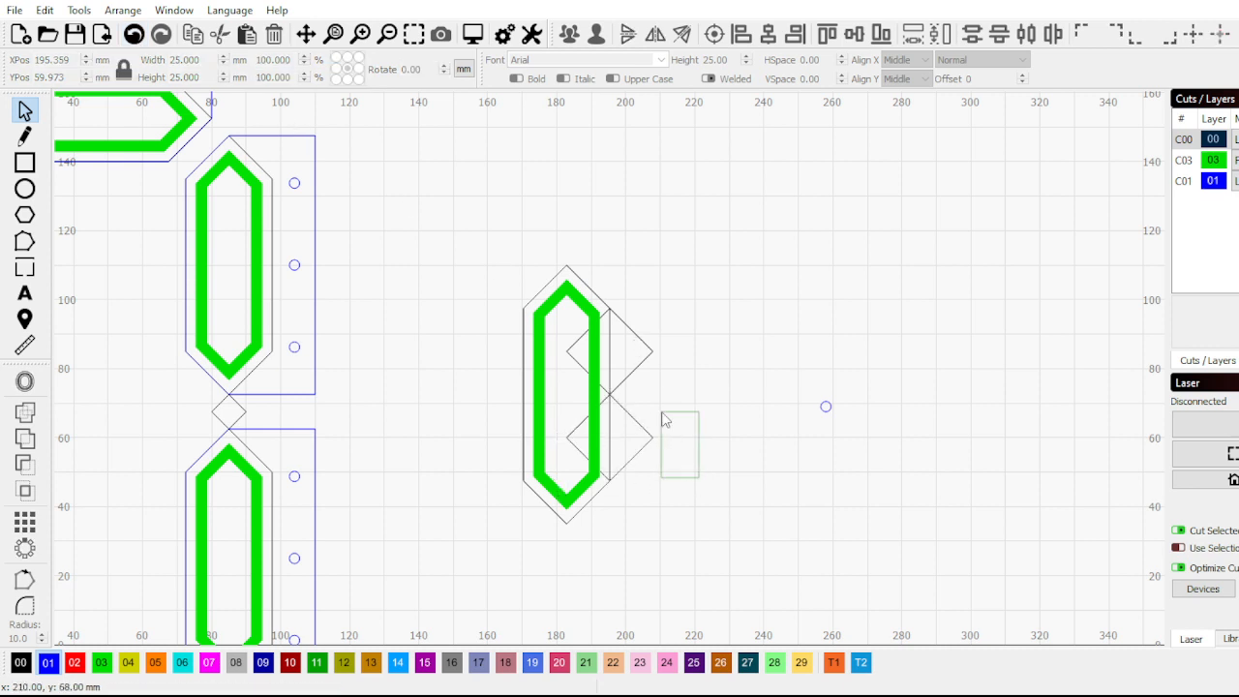
left_click_drag(664, 418, 644, 341)
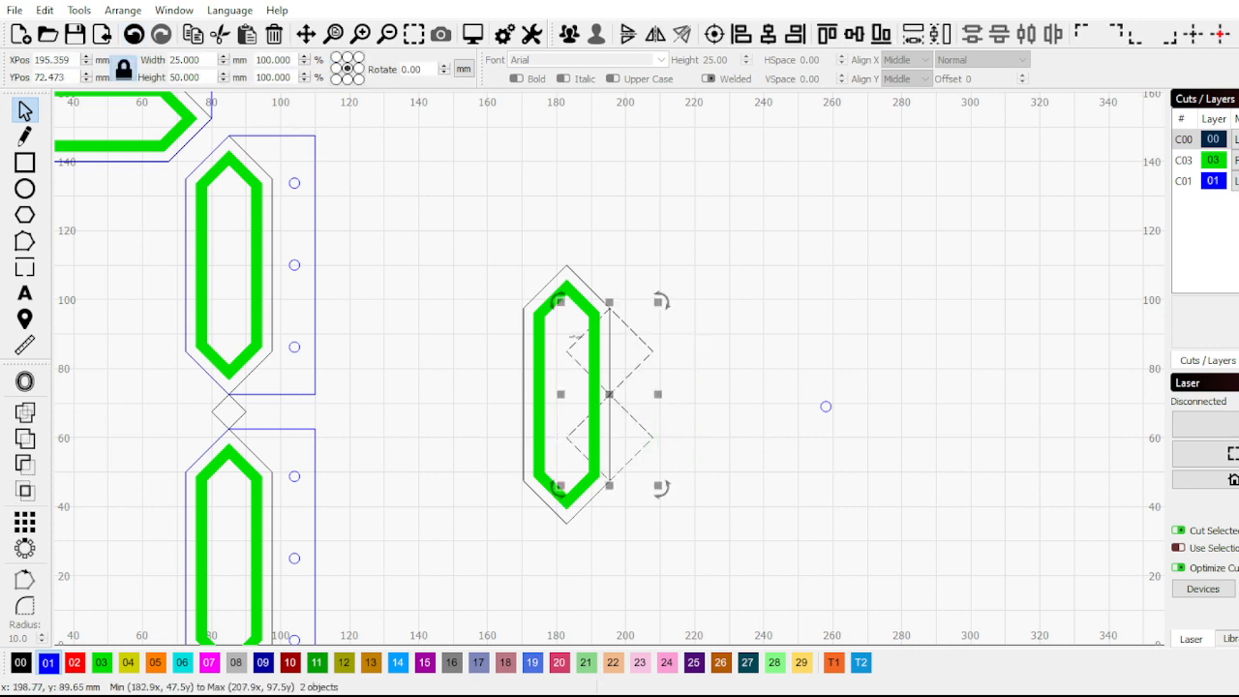
key("ctrl+v")
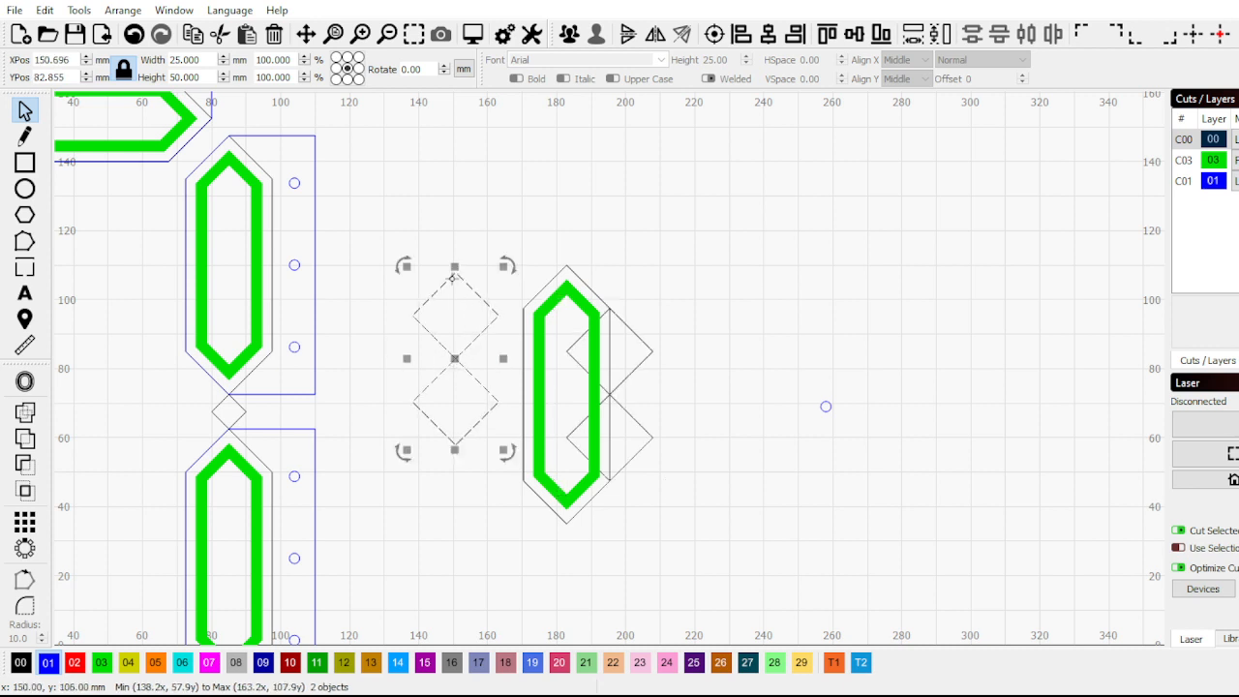
left_click_drag(451, 278, 520, 313)
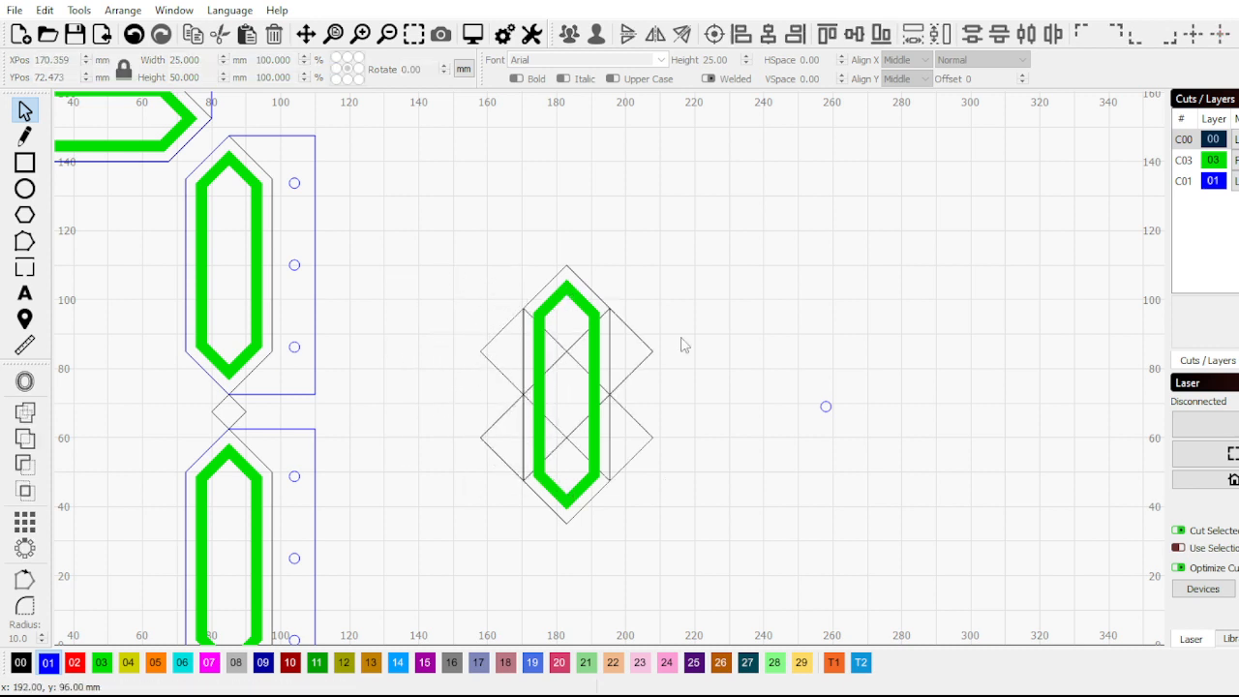
Draw a closed six-sided outline on layer 01 through the segment's top and bottom tips and the diamonds' outer corners
scroll(663, 403, "up", 2)
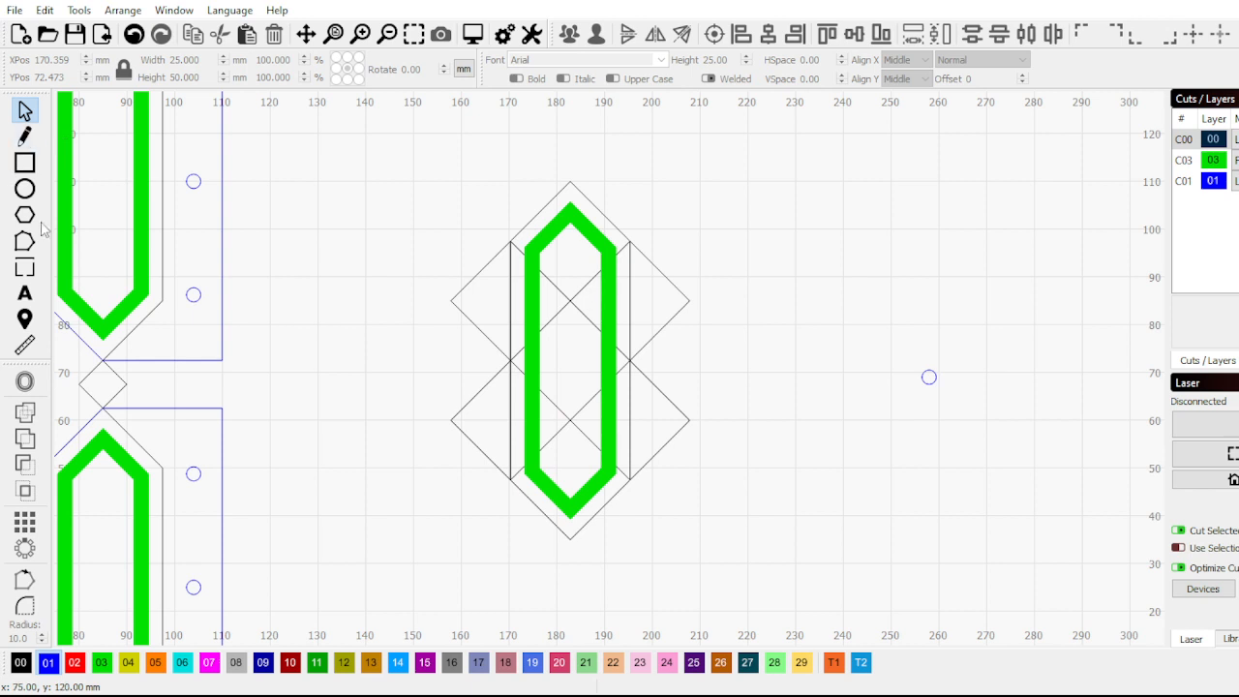
left_click(26, 136)
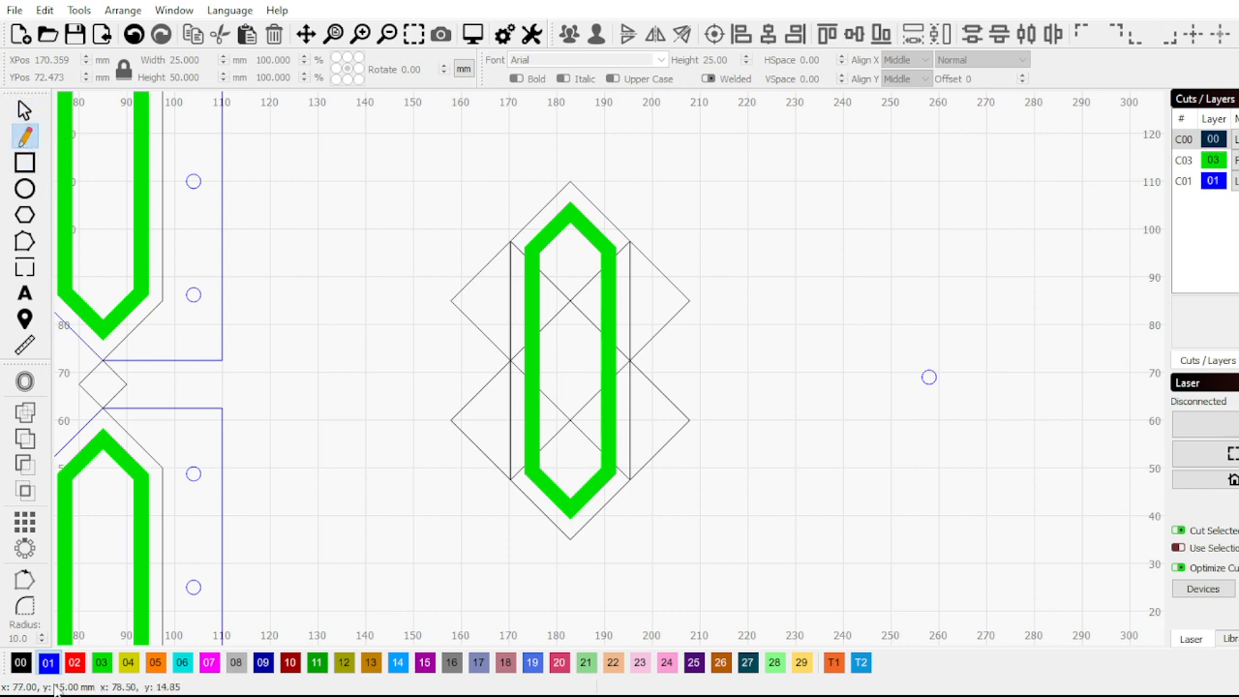
left_click(567, 181)
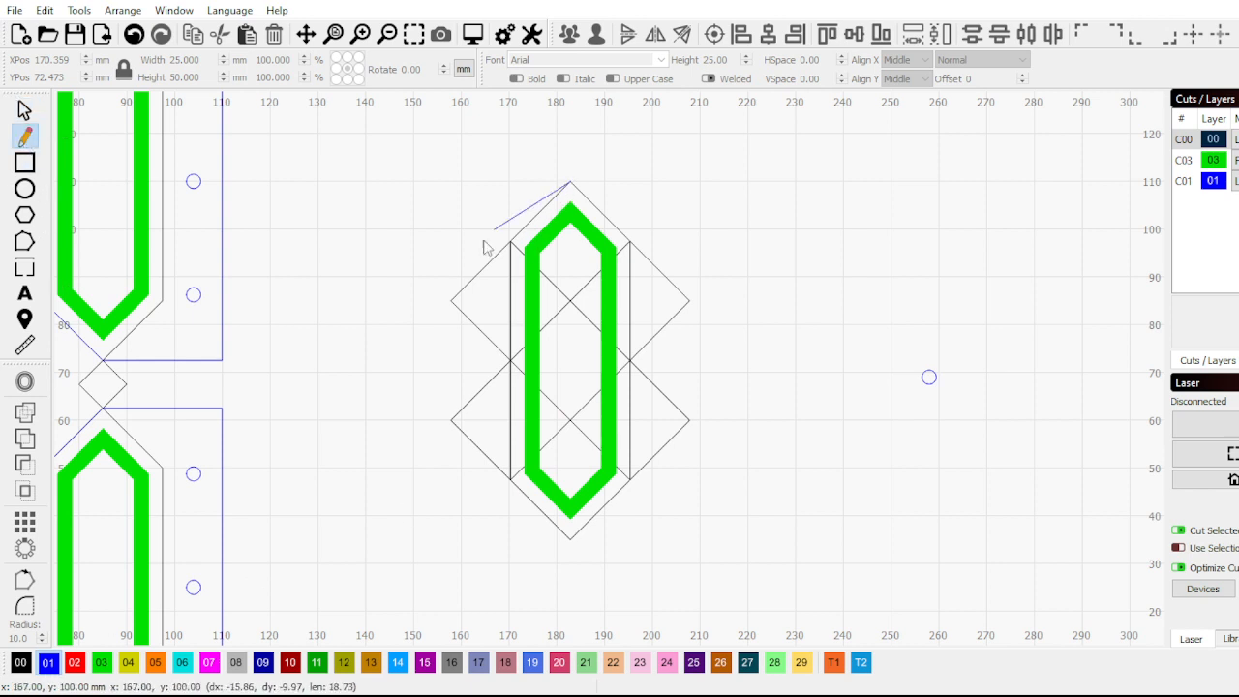
left_click(450, 300)
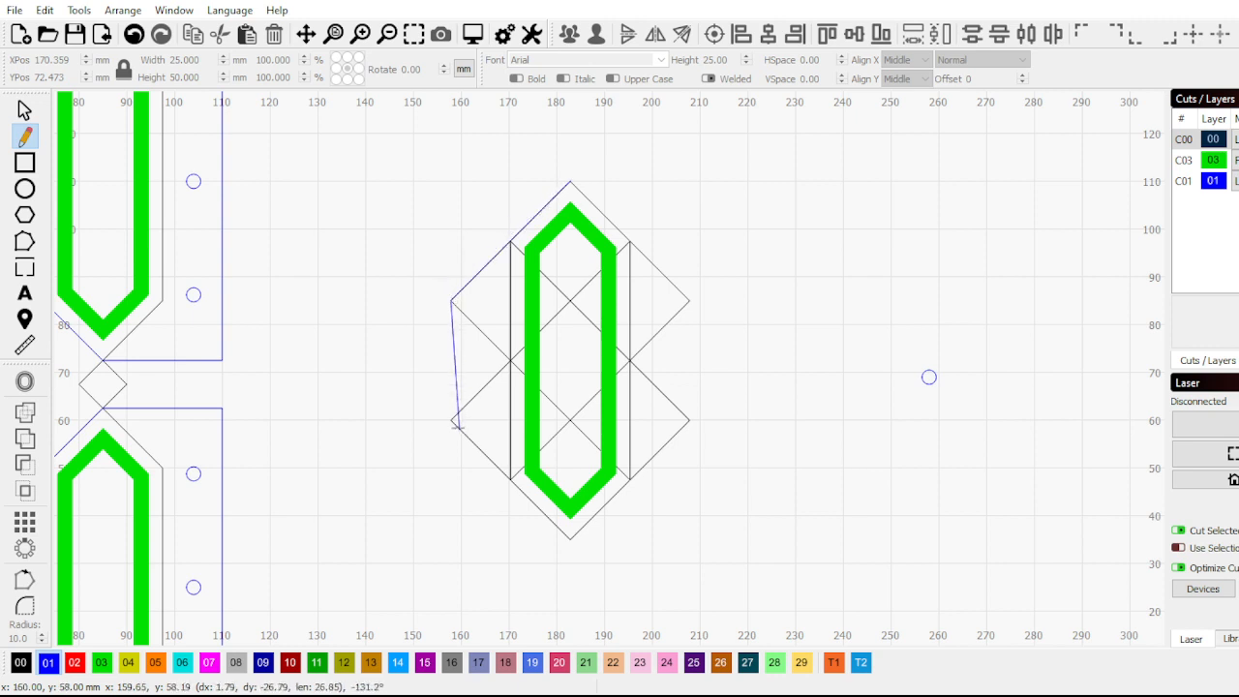
left_click(450, 420)
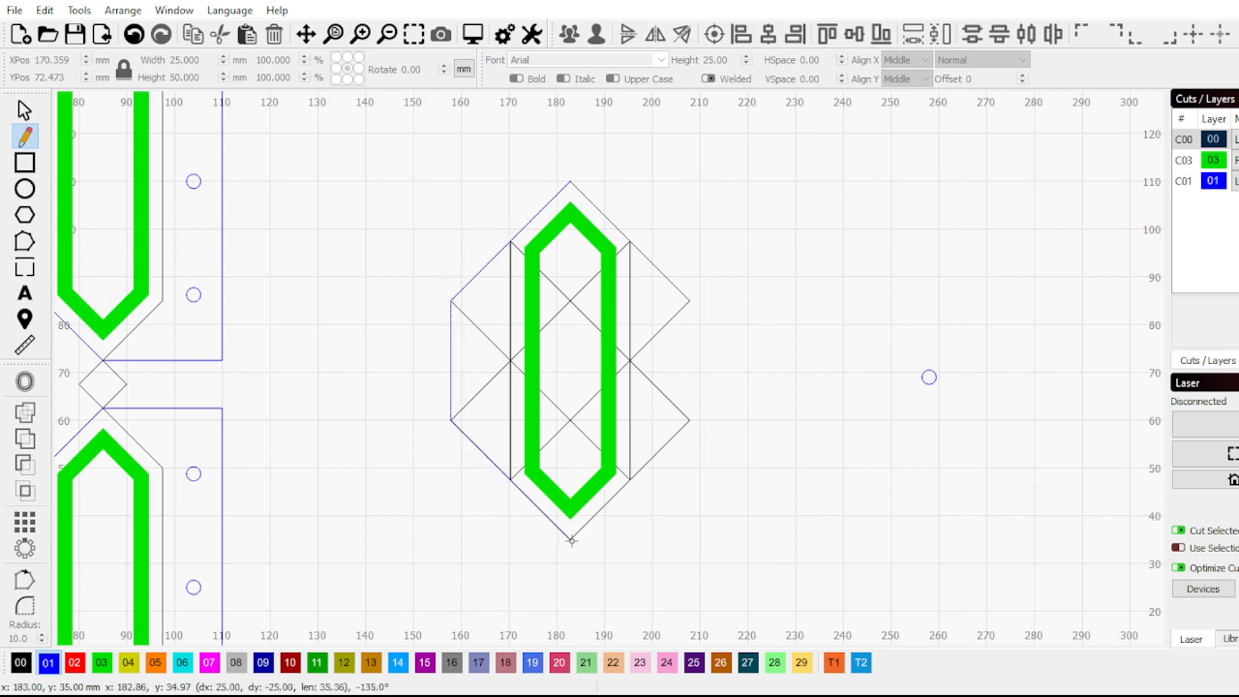
left_click(571, 539)
left_click(690, 420)
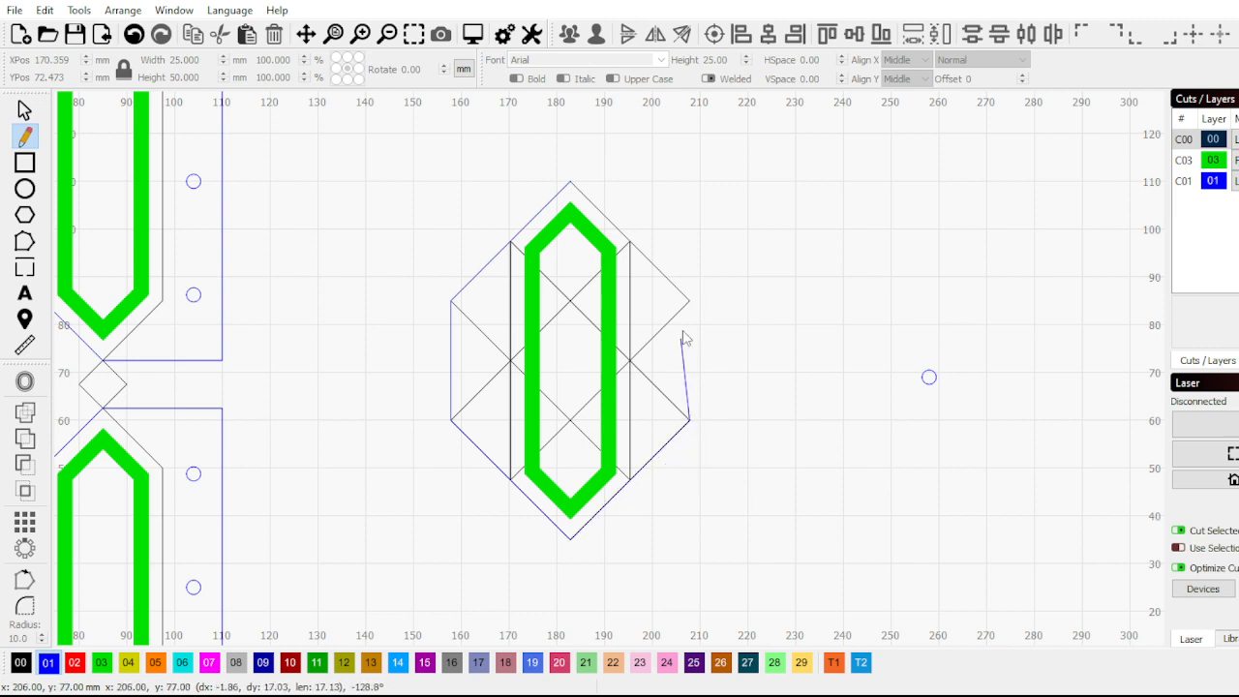
left_click(688, 300)
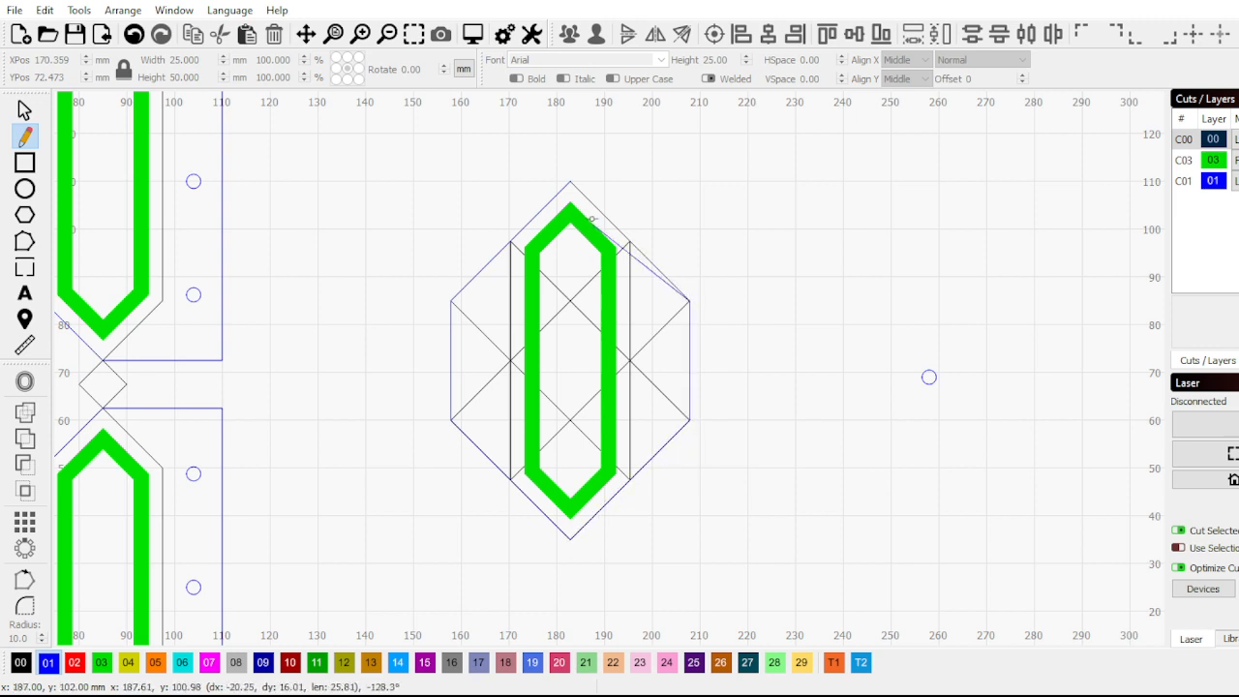
left_click(571, 176)
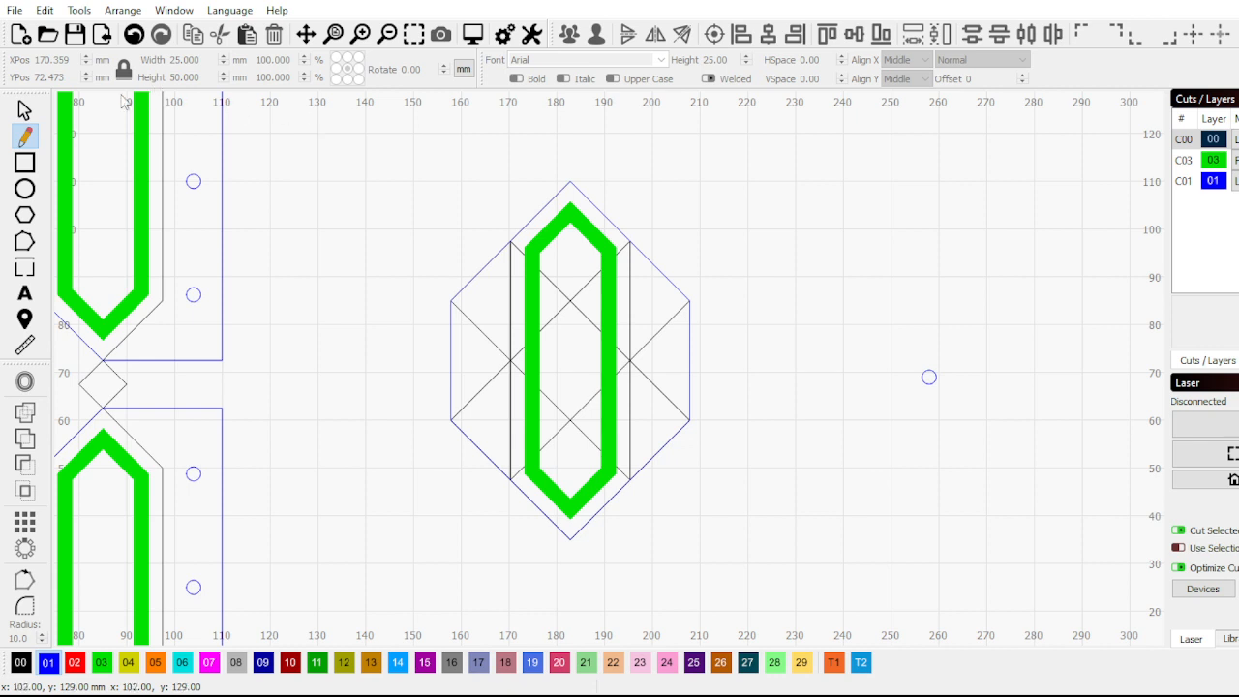
left_click(24, 109)
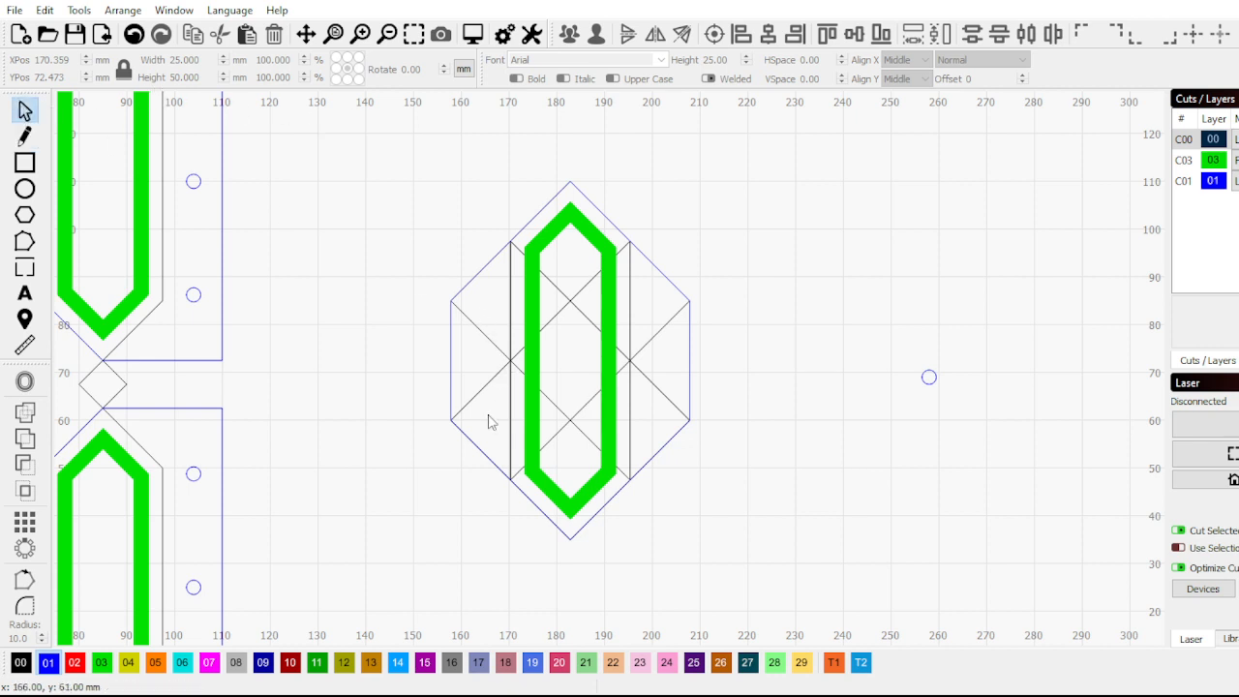
Move the left diamond pair out of the new housing to X 273, Y 74 mm and the right pair to X 243, Y 97 mm
left_click(494, 345)
left_click_drag(507, 360, 997, 355)
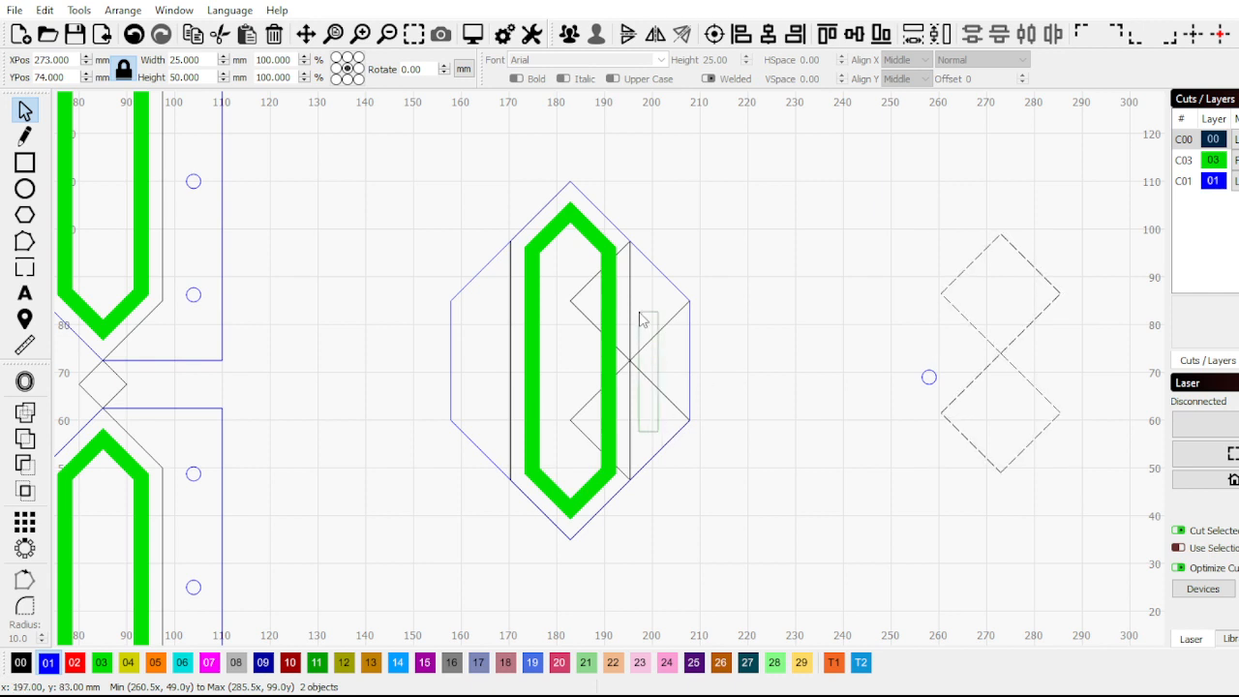
left_click(656, 358)
left_click_drag(627, 360, 856, 249)
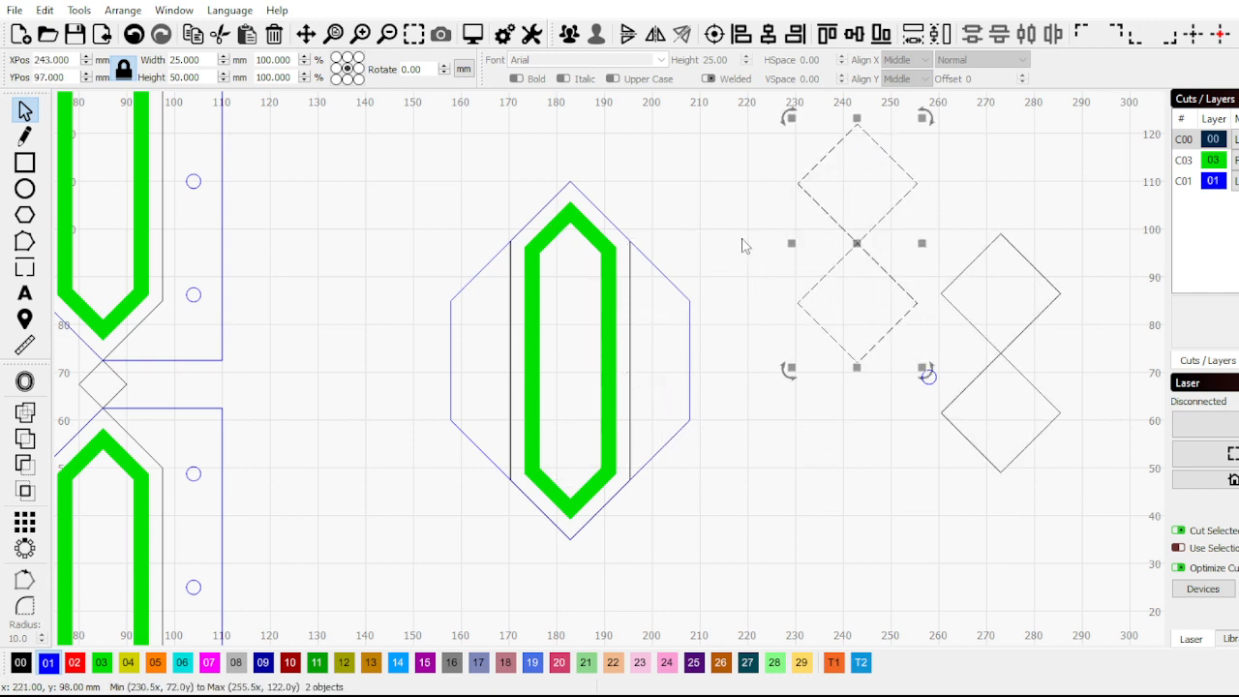
Examine the right column's segment outlines around the middle diamond and compare them with the new six-sided housing
scroll(658, 233, "down", 2)
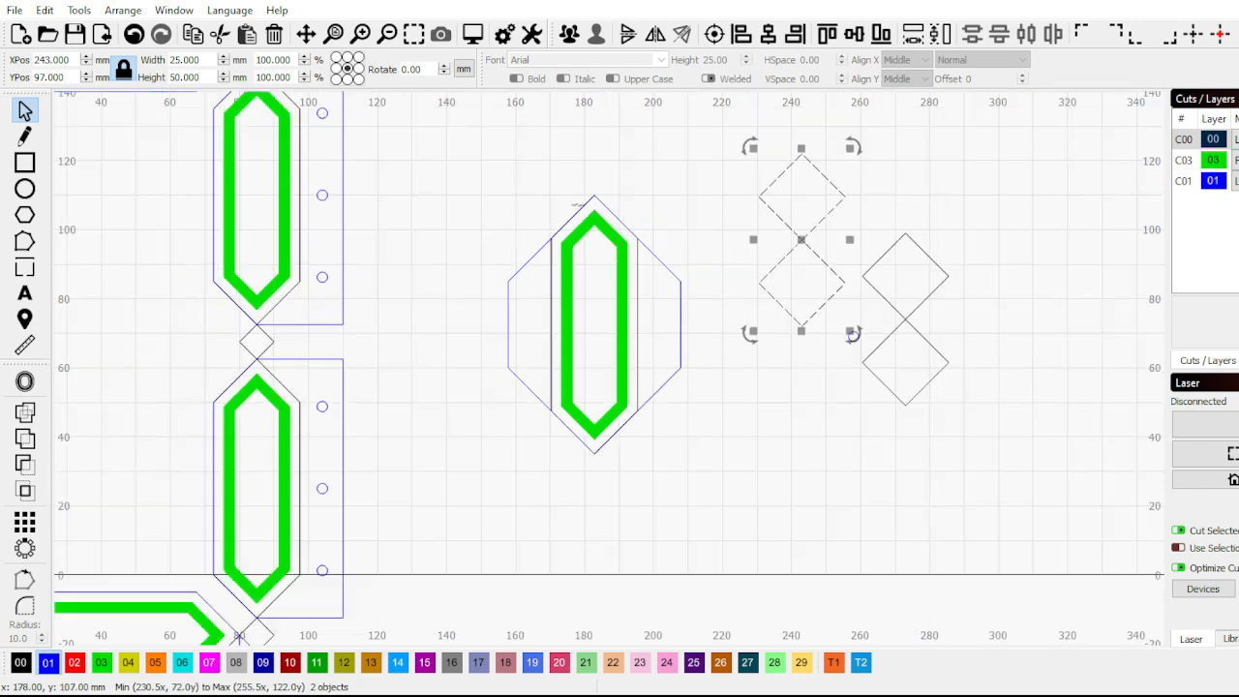
scroll(579, 206, "down", 2)
scroll(506, 207, "up", 3)
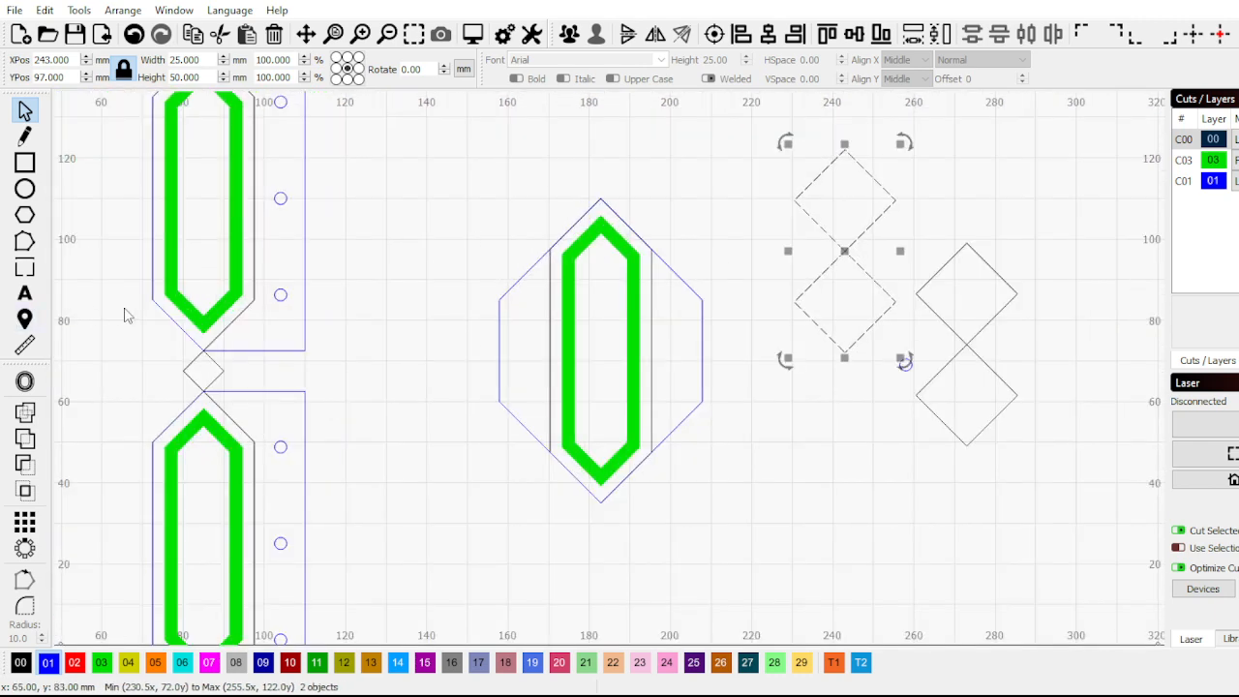
scroll(97, 327, "down", 1)
scroll(138, 319, "up", 5)
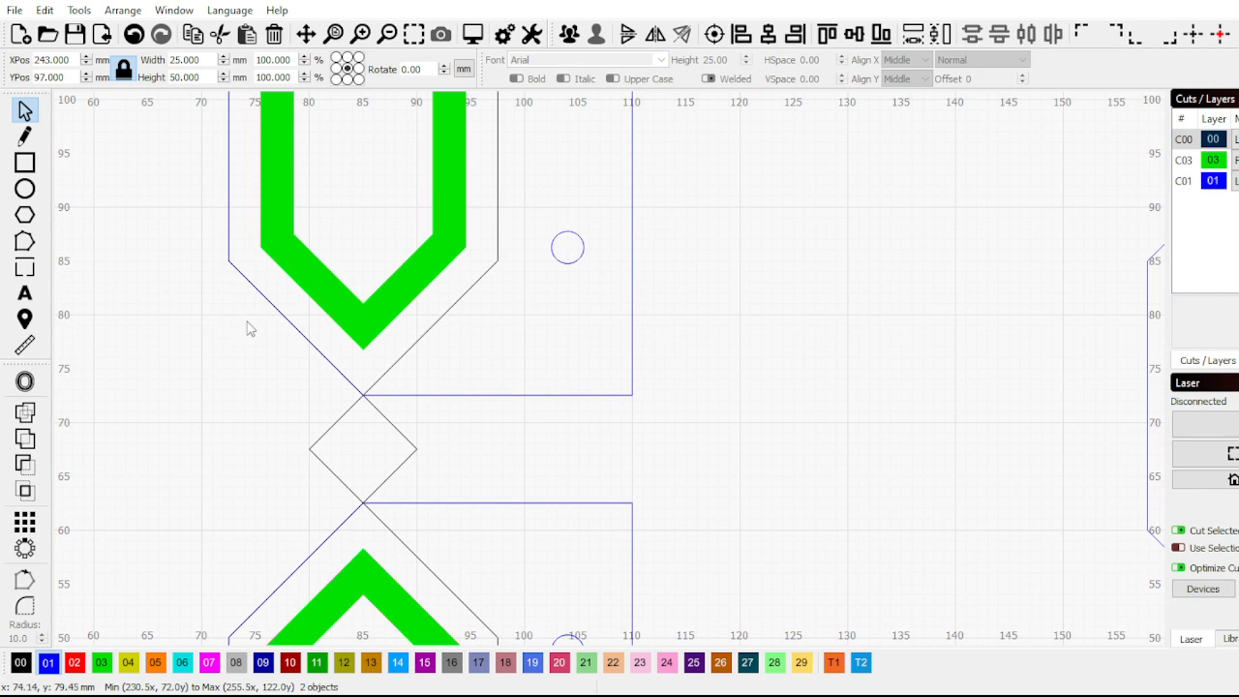
scroll(258, 339, "down", 2)
scroll(252, 317, "up", 3)
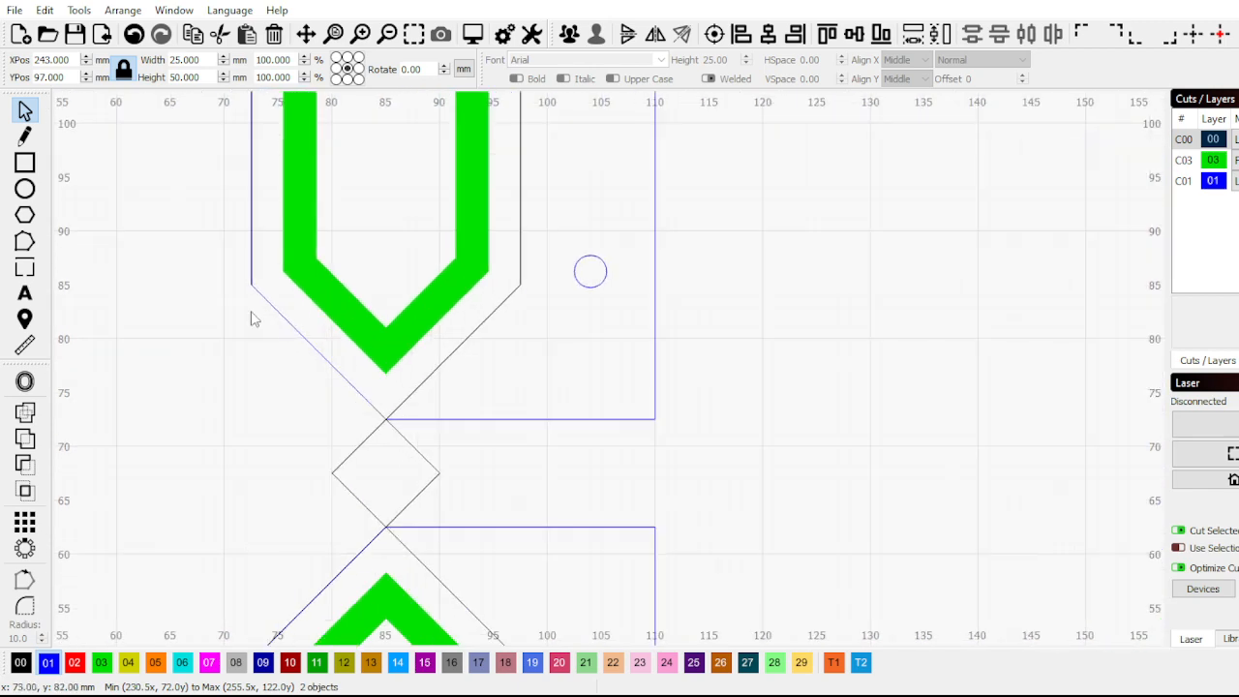
scroll(316, 316, "down", 4)
scroll(301, 311, "up", 1)
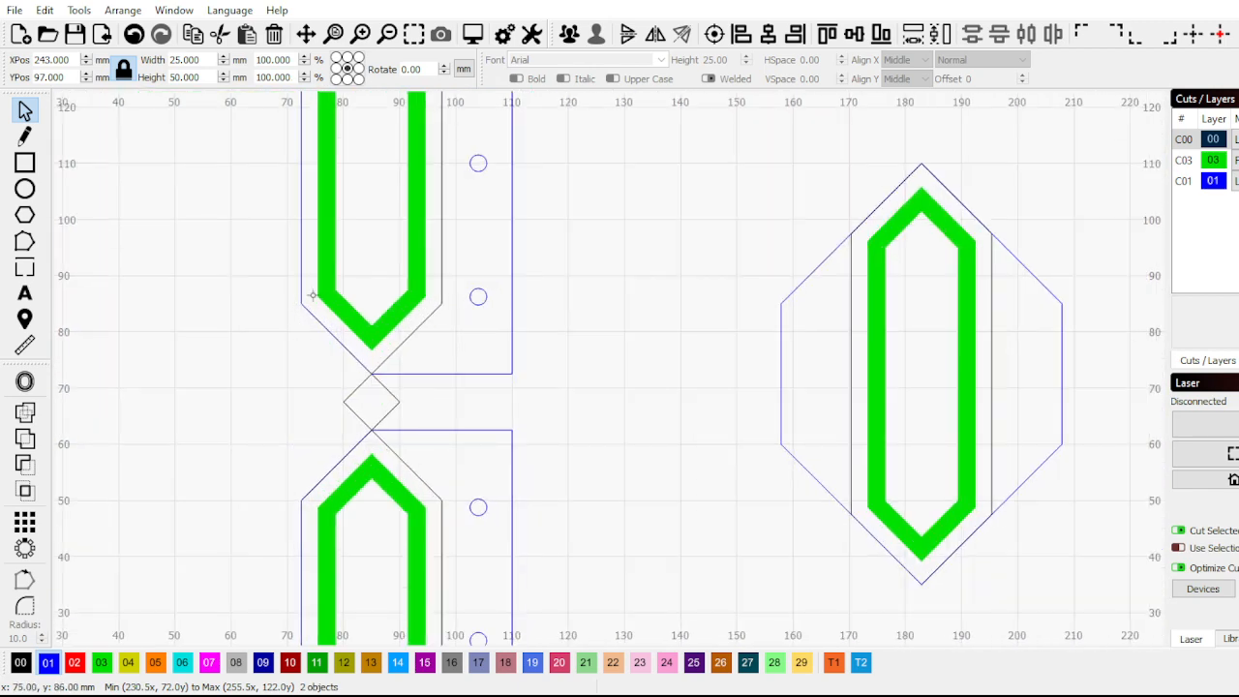
scroll(313, 295, "up", 4)
scroll(326, 357, "down", 5)
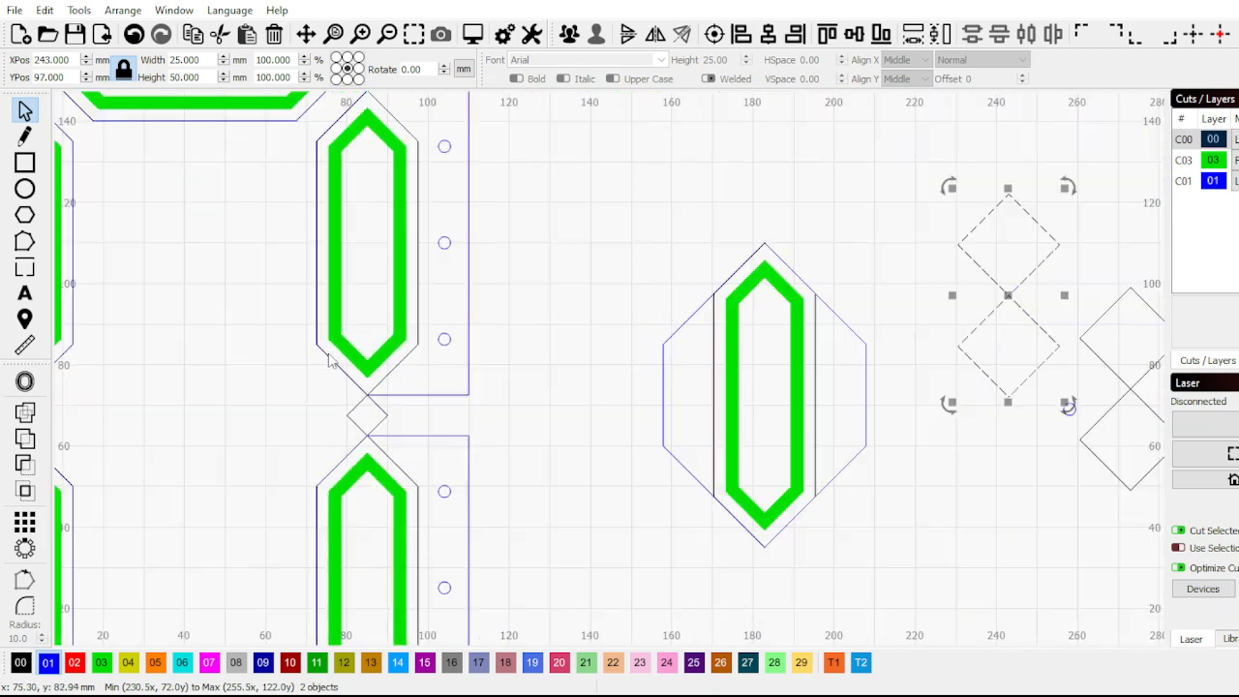
scroll(290, 445, "down", 2)
scroll(244, 534, "up", 1)
scroll(258, 490, "down", 2)
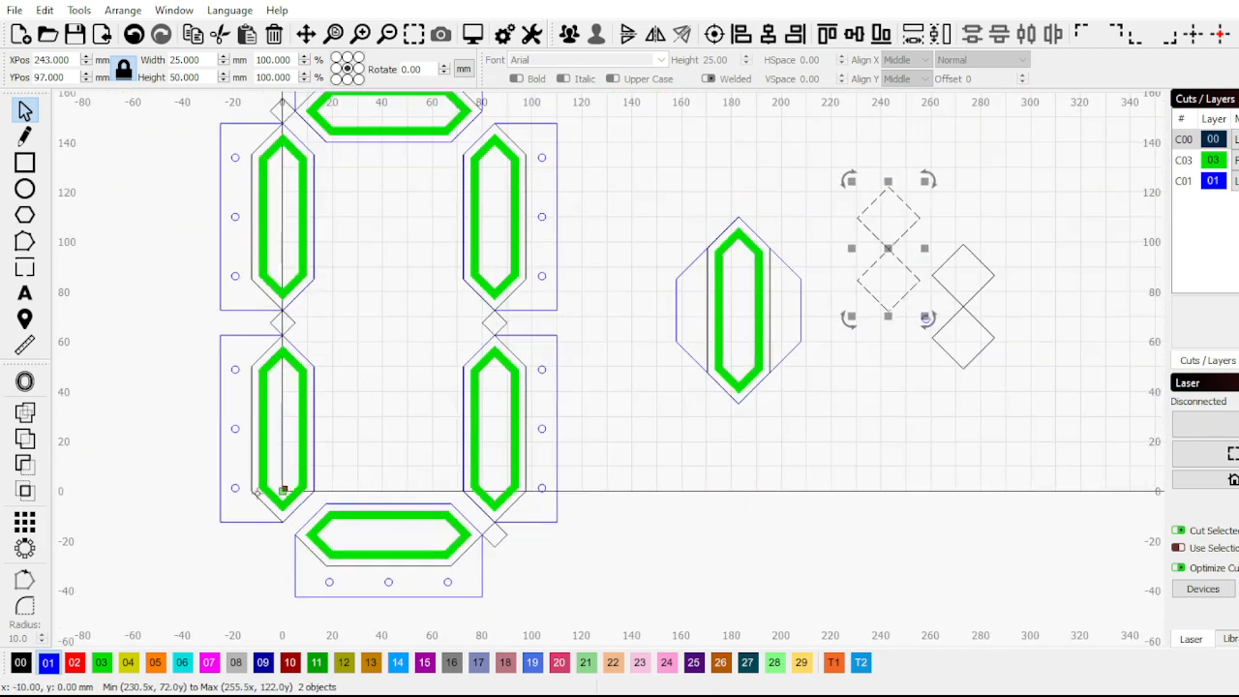
scroll(258, 491, "up", 7)
left_click(259, 491)
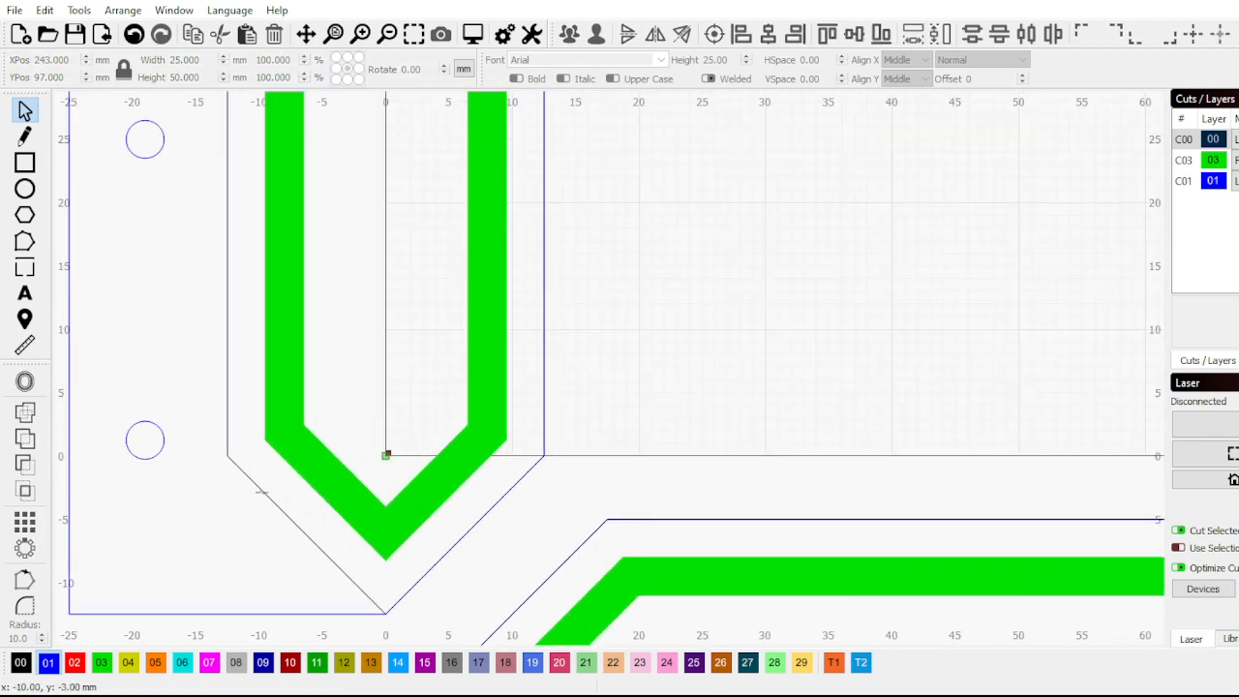
scroll(342, 573, "down", 4)
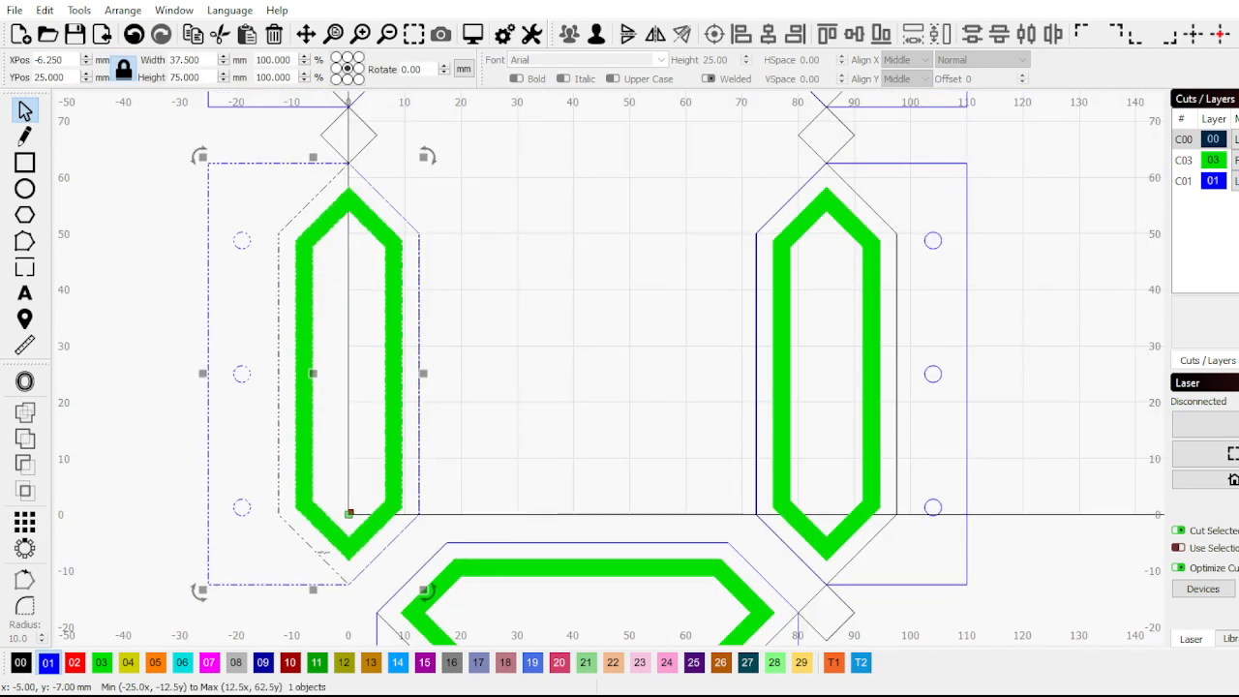
scroll(483, 450, "down", 4)
scroll(527, 400, "up", 3)
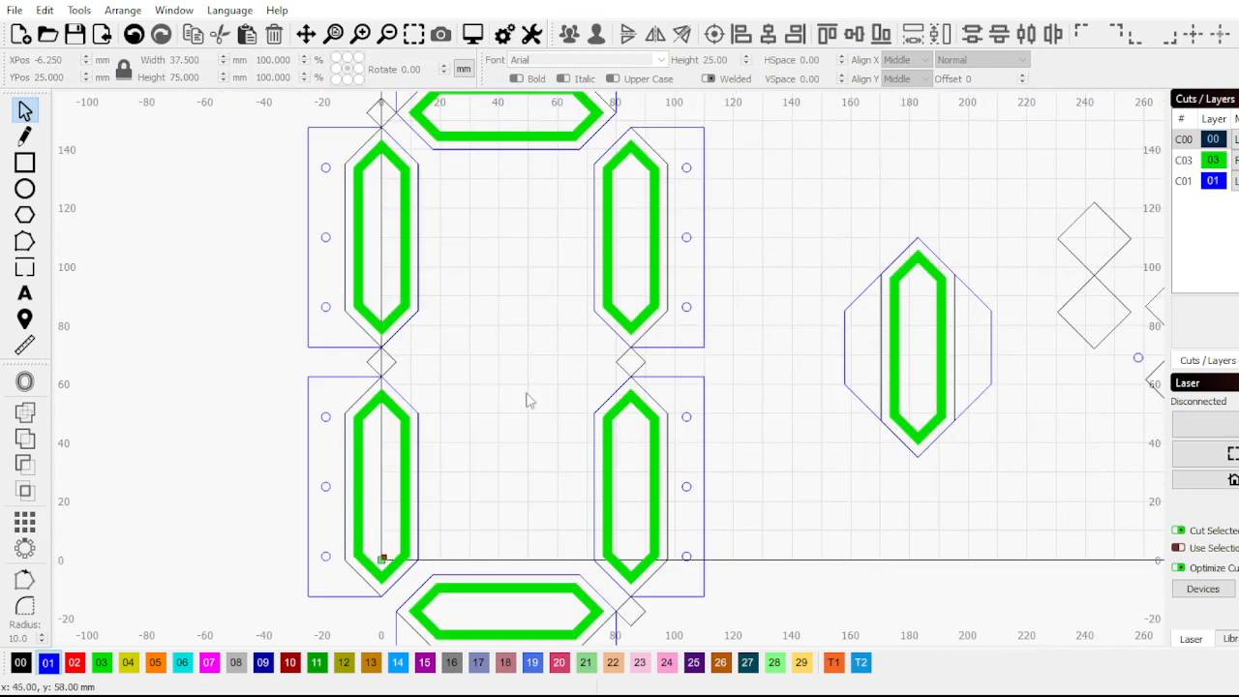
scroll(968, 448, "down", 2)
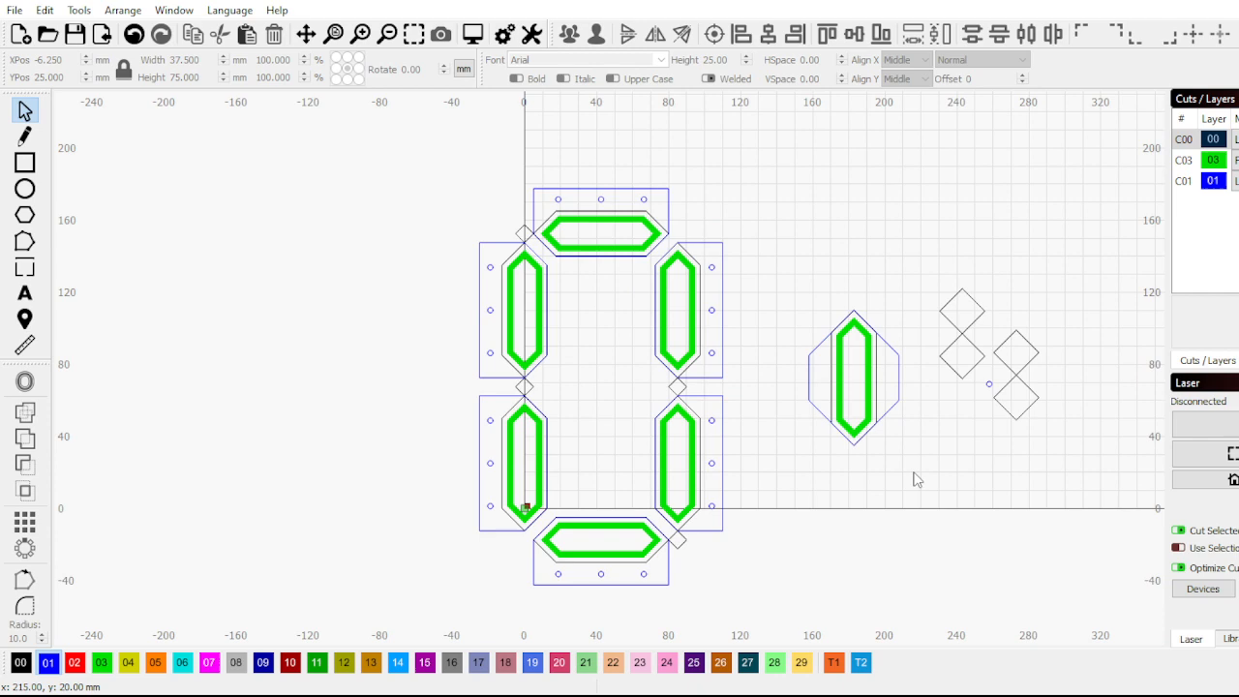
Rotate the middle segment together with its six-sided housing 90 degrees so that it lies horizontally
left_click(826, 360)
scroll(901, 338, "up", 1)
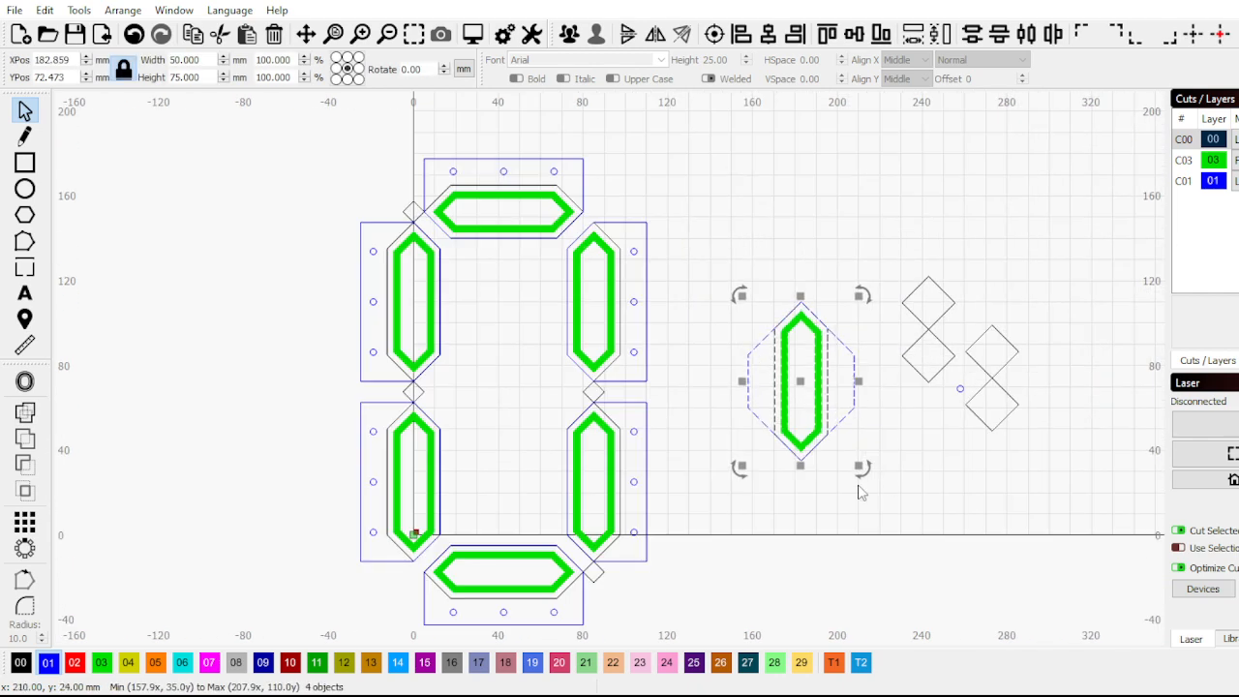
left_click_drag(858, 500, 749, 287)
scroll(750, 312, "down", 2)
scroll(808, 312, "up", 3)
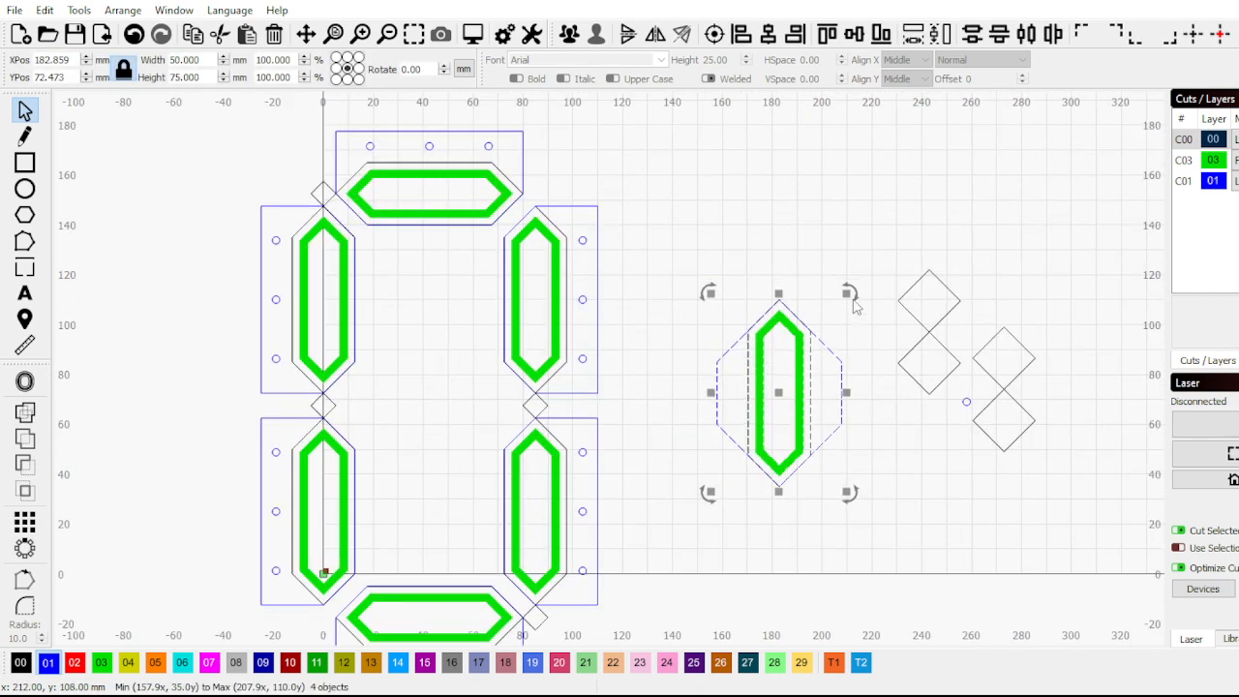
left_click_drag(853, 288, 731, 305)
left_click(956, 407)
left_click(963, 404)
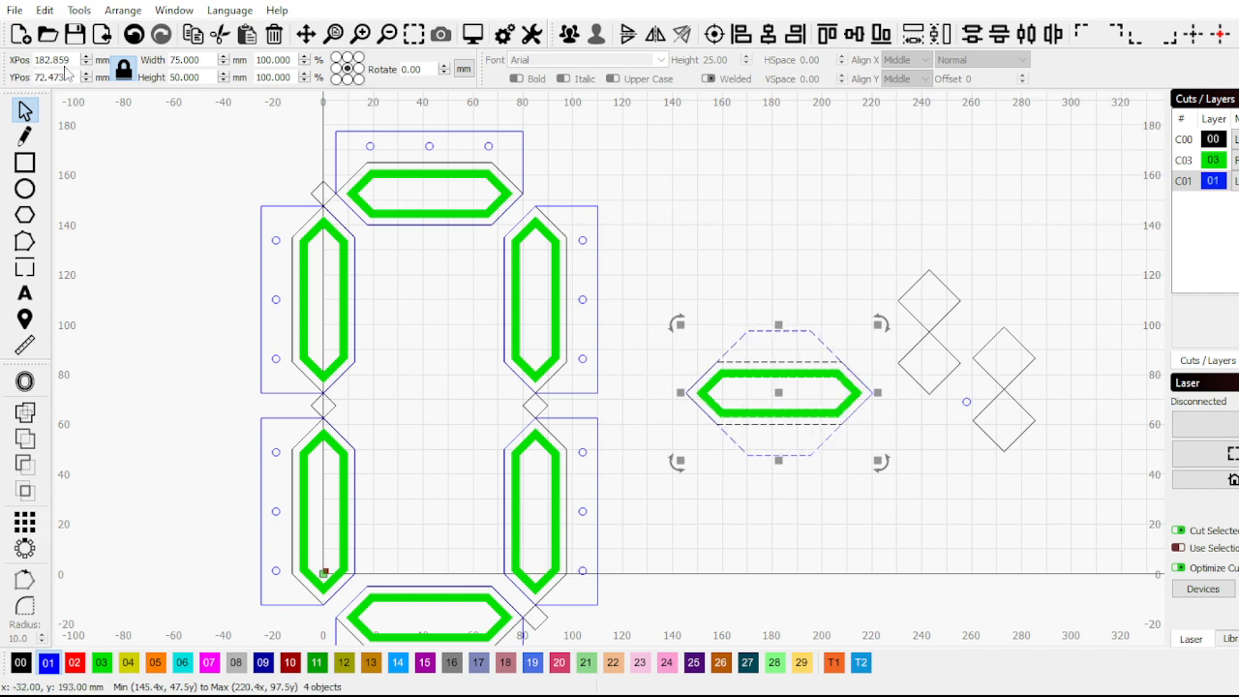
Set the rotated segment and housing's Y position to 0 mm
double_click(50, 77)
type("0")
key("Return")
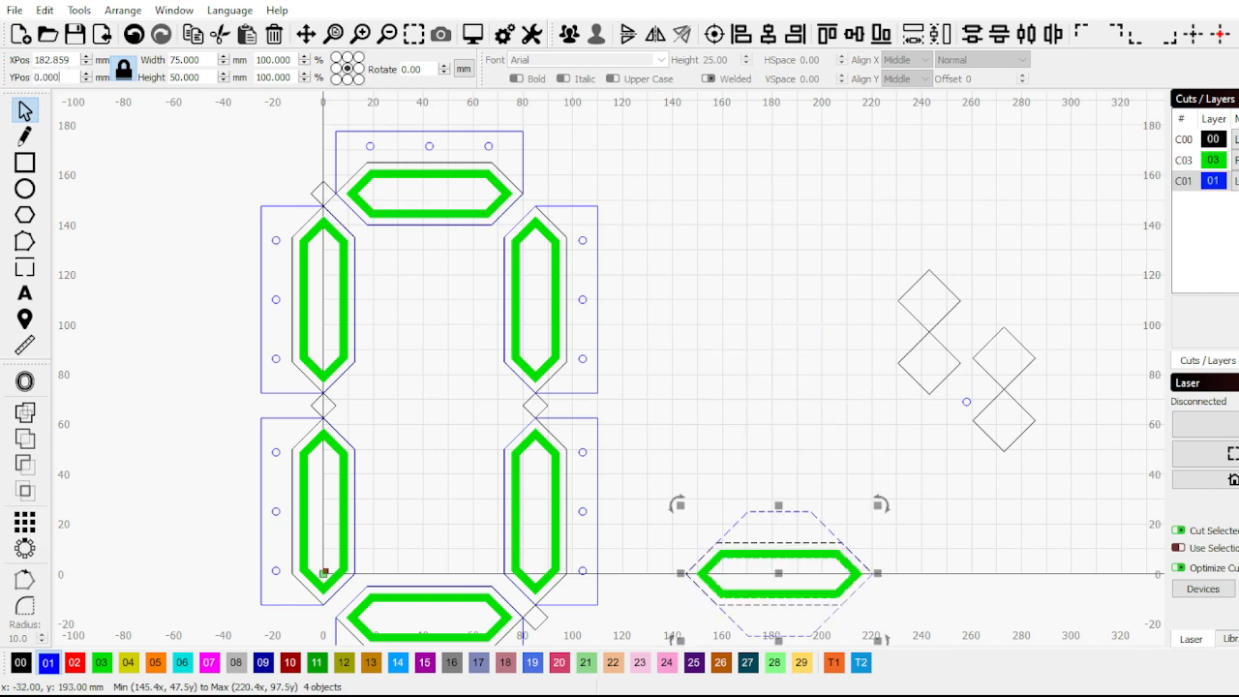
Move the loose 3 mm circle beside the diamonds to the horizontal segment's centre at X 182.859, Y 0 mm
scroll(572, 335, "down", 2)
scroll(706, 323, "up", 4)
left_click(730, 306)
left_click(737, 303)
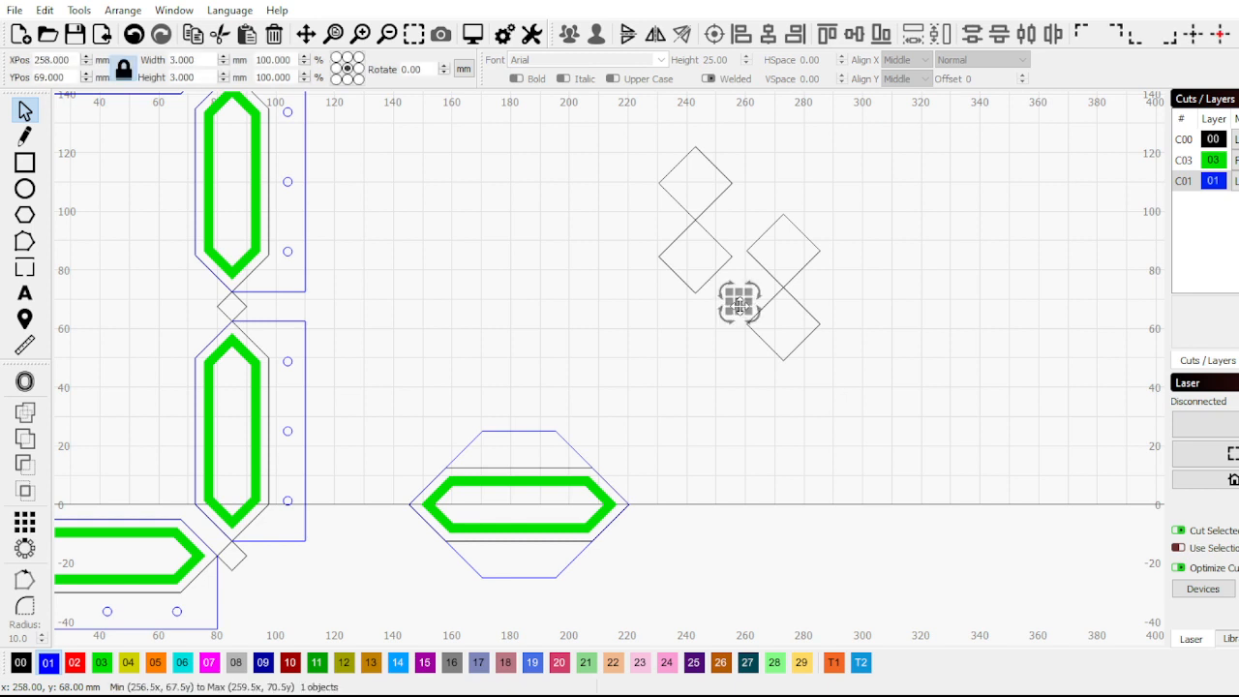
left_click_drag(738, 303, 521, 501)
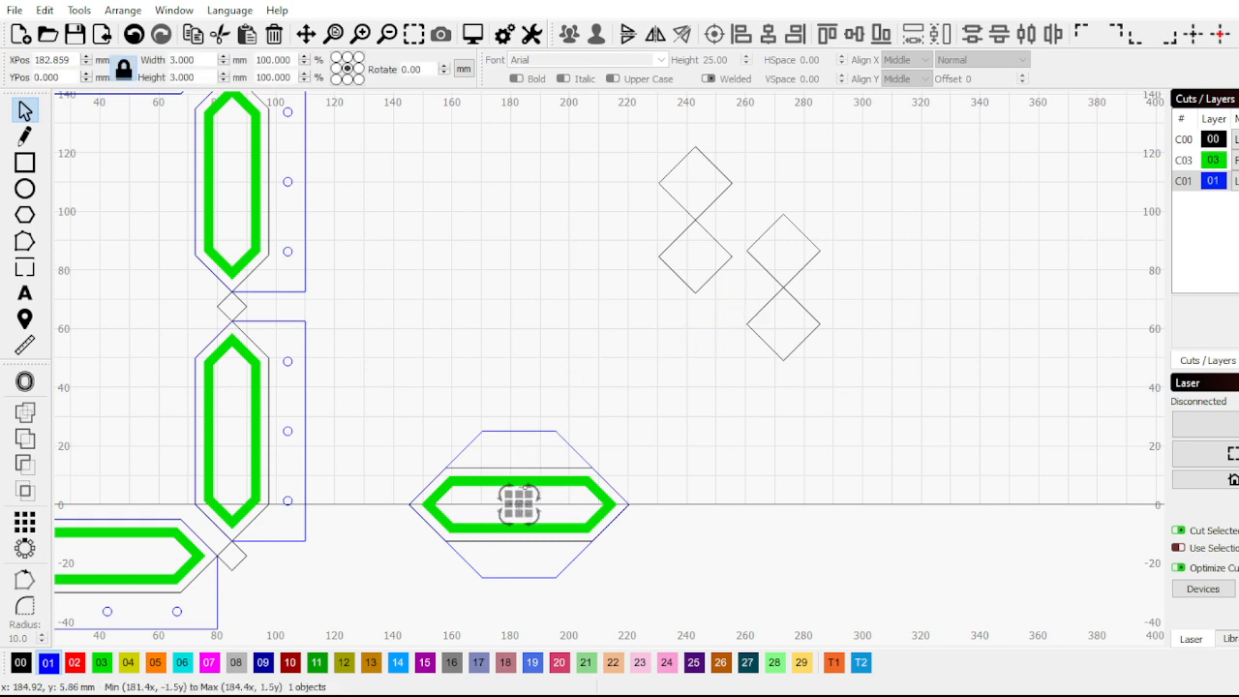
Duplicate the 3 mm circle and snap the copy to the segment's centre at X 182.859, Y 0 mm
left_click(492, 503)
scroll(491, 503, "up", 4)
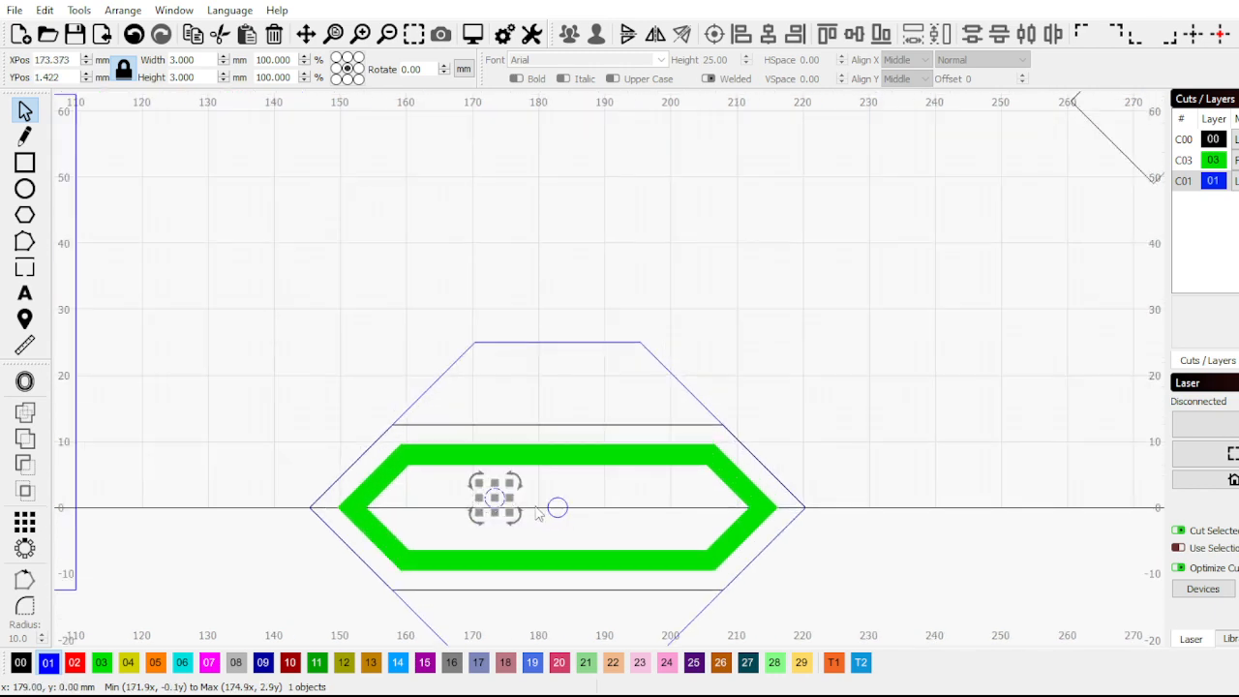
scroll(492, 503, "down", 4)
scroll(491, 502, "up", 5)
left_click_drag(503, 469, 561, 477)
scroll(561, 477, "down", 4)
scroll(552, 423, "up", 4)
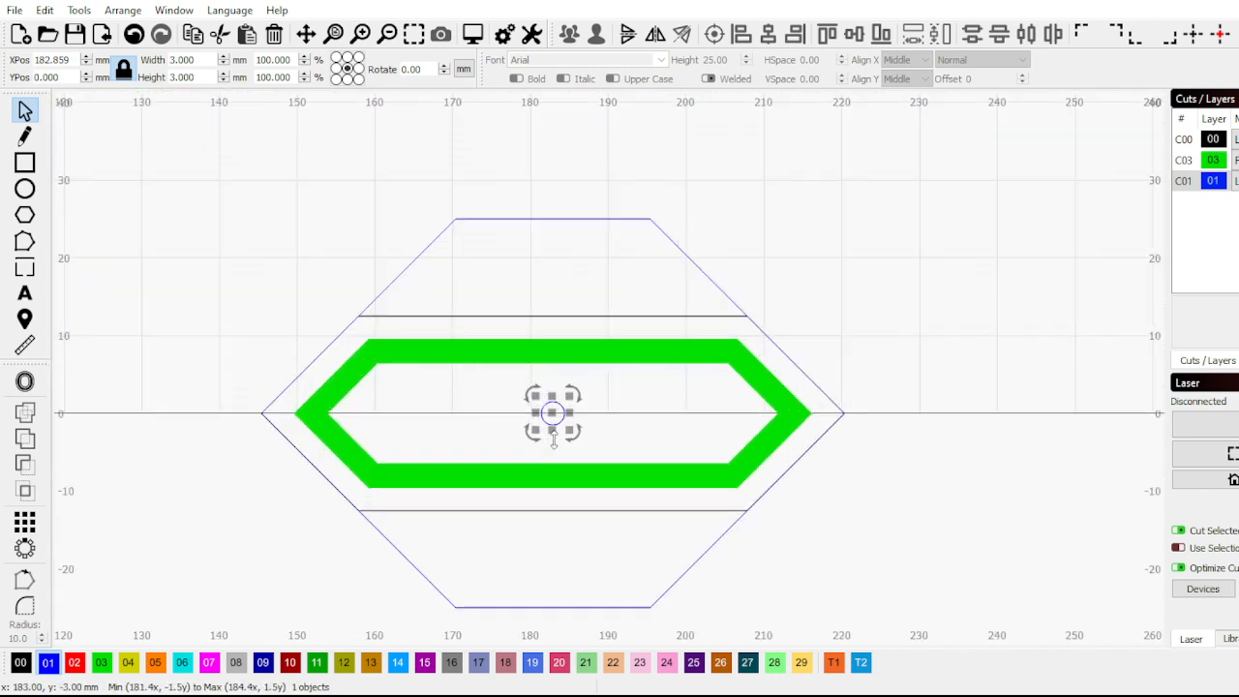
Move one of the two centred circles up into the housing's upper flange and set its Y position to 19 mm
left_click_drag(553, 414, 543, 266)
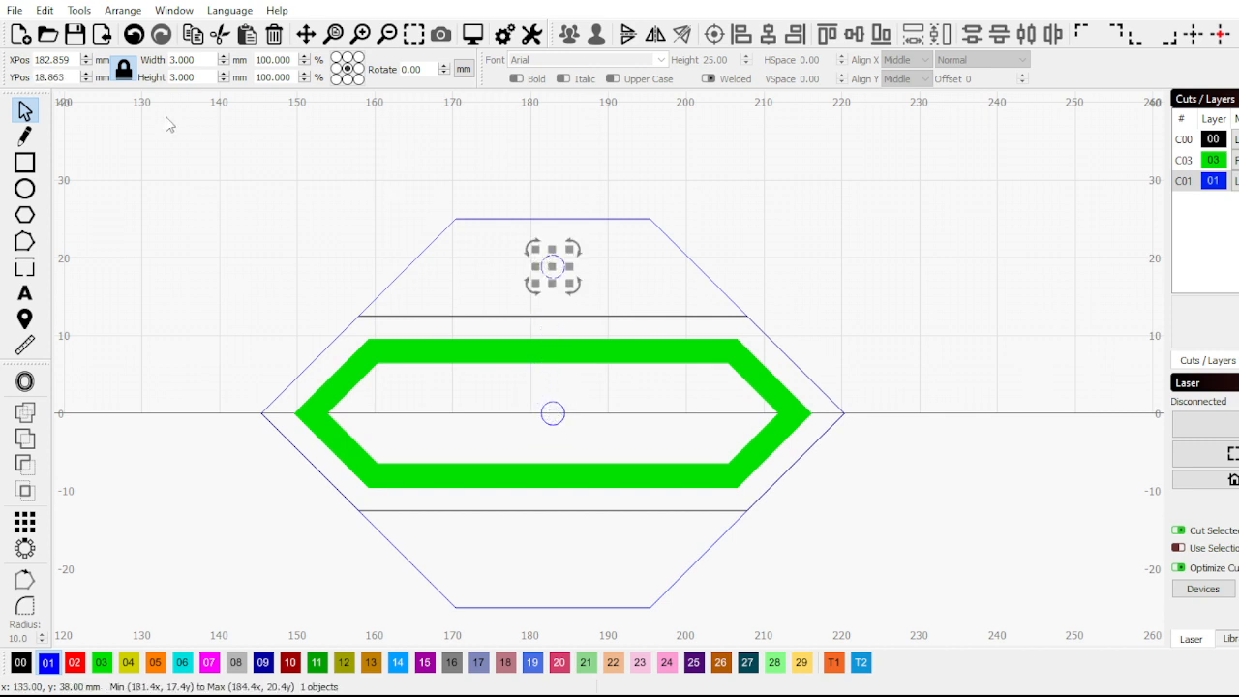
double_click(73, 75)
type("19")
key("Return")
scroll(387, 381, "down", 3)
left_click_drag(433, 215, 539, 261)
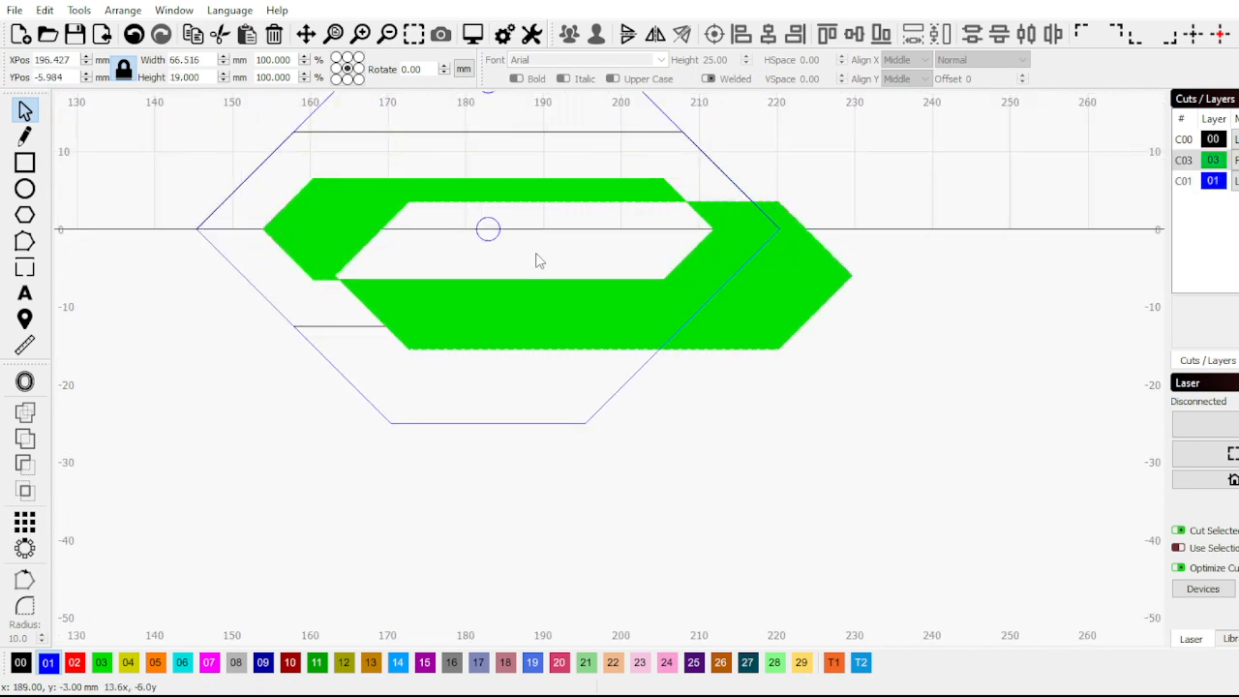
key("ctrl+z")
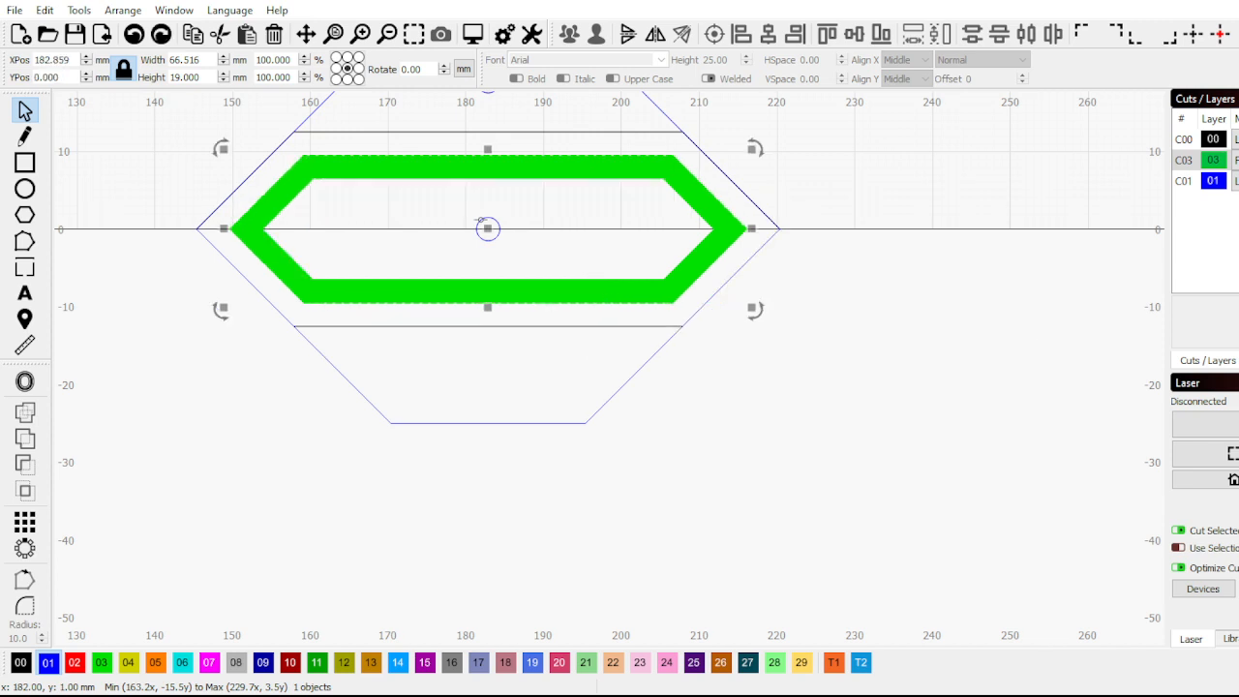
Move the remaining centre circle into the housing's lower flange by setting its Y position to -19 mm
left_click(481, 222)
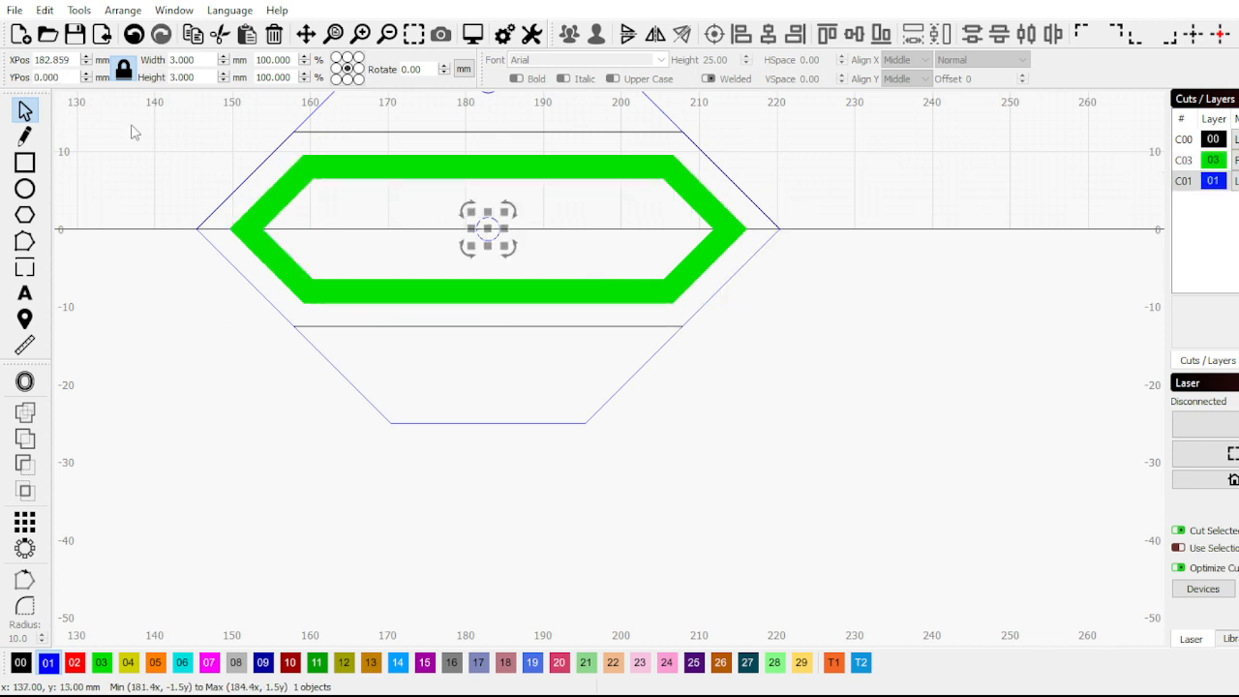
double_click(62, 75)
type("-19")
key("Return")
left_click(439, 506)
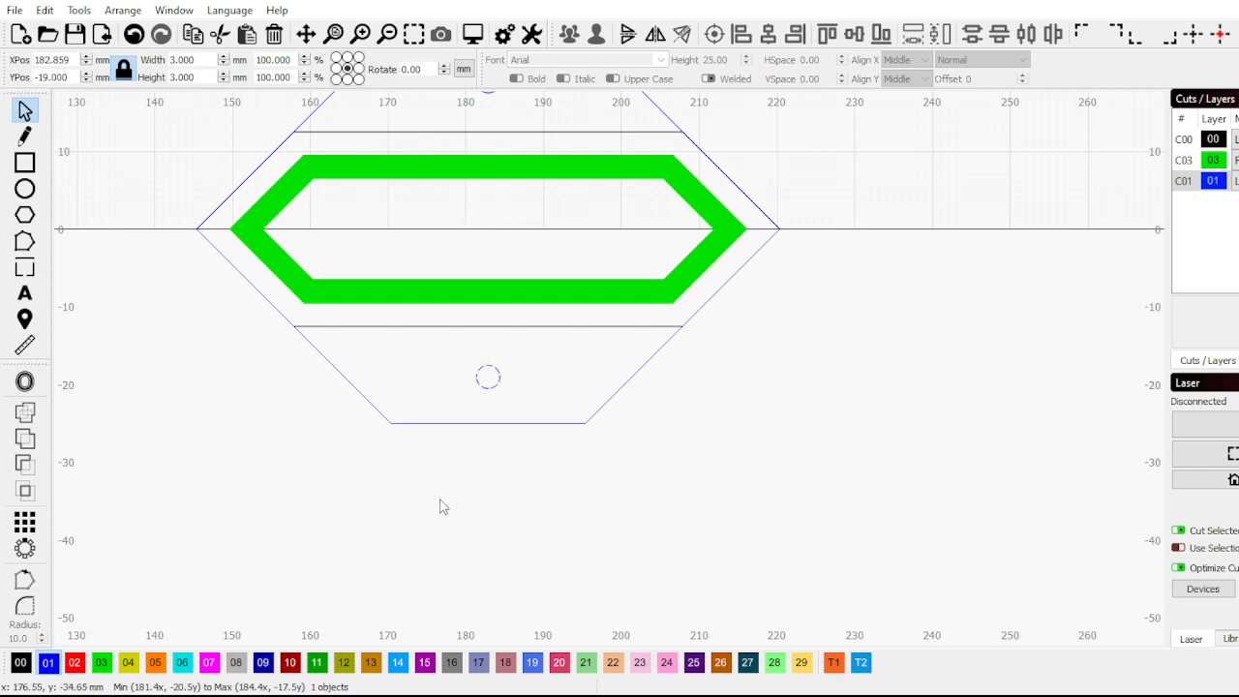
Group the horizontal segment, its housing and both mounting-hole circles into one object
scroll(655, 481, "down", 4)
left_click_drag(730, 506, 510, 259)
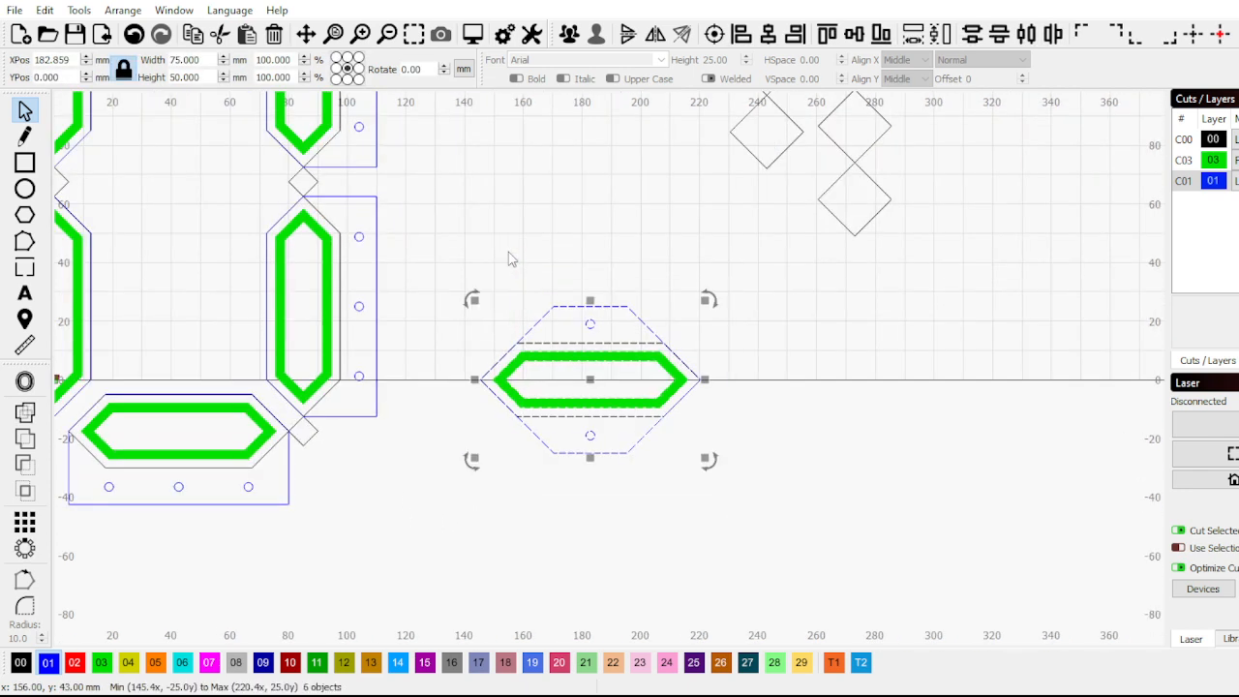
left_click(569, 34)
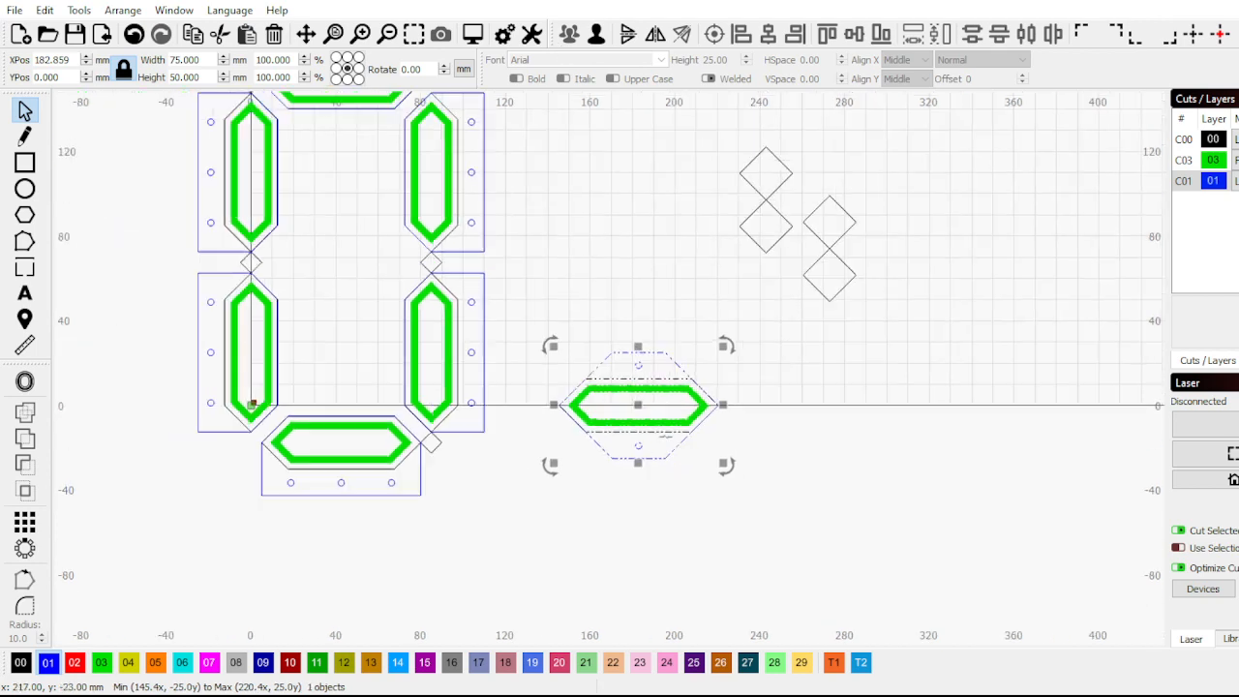
Move the grouped middle segment between the digit's two middle diamonds, centred at X 42.5, Y 67.5 mm
scroll(761, 469, "down", 2)
scroll(534, 407, "up", 2)
left_click_drag(534, 407, 125, 207)
left_click(726, 362)
Examine how the middle segment and its housing fit between the side segments of the assembled digit
scroll(646, 407, "down", 3)
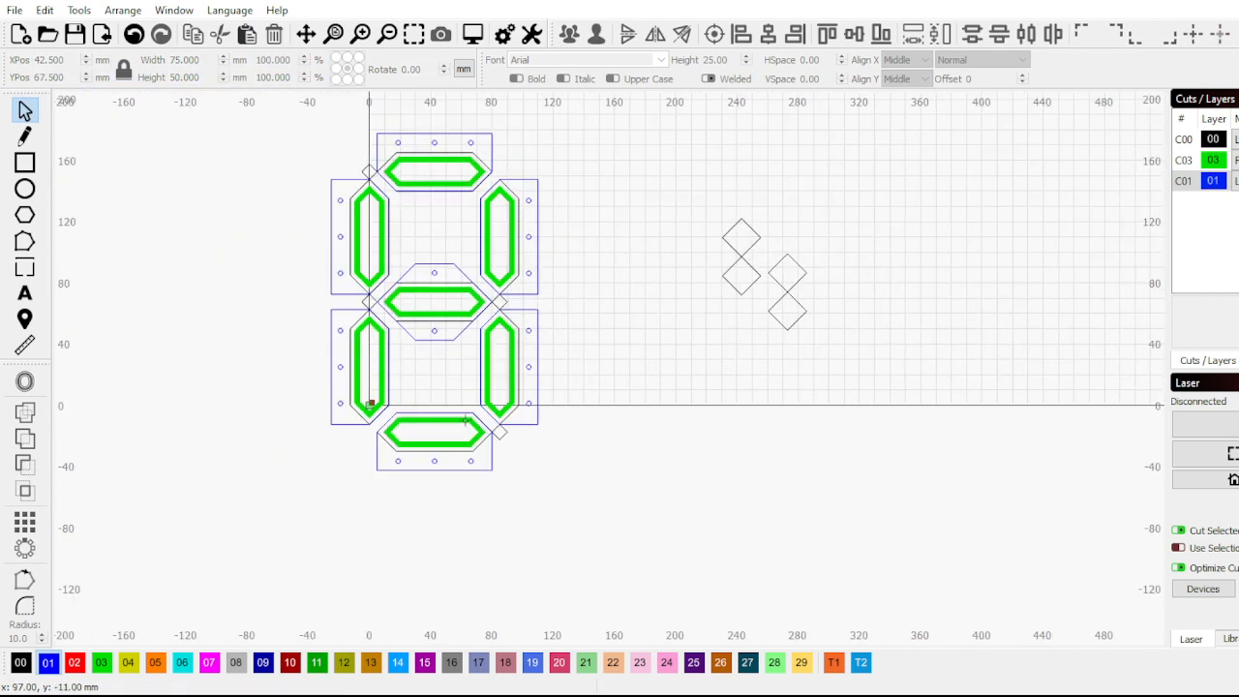
scroll(437, 427, "up", 3)
scroll(441, 373, "down", 3)
scroll(387, 346, "up", 2)
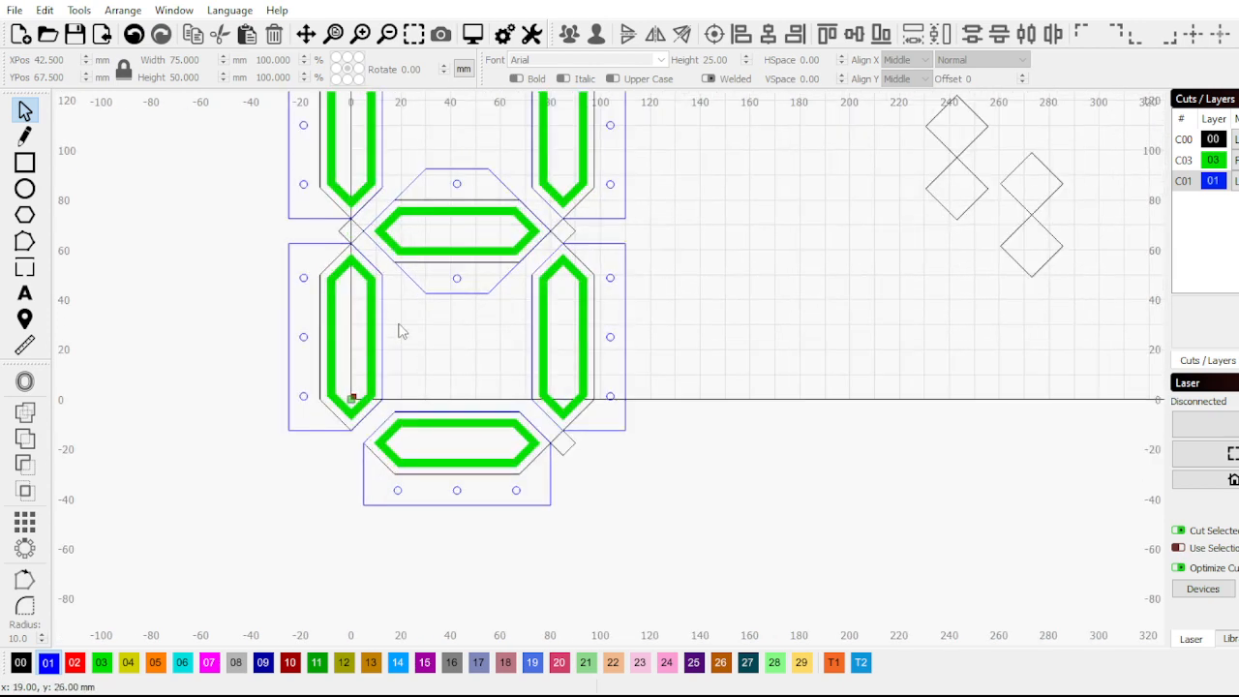
scroll(356, 233, "down", 4)
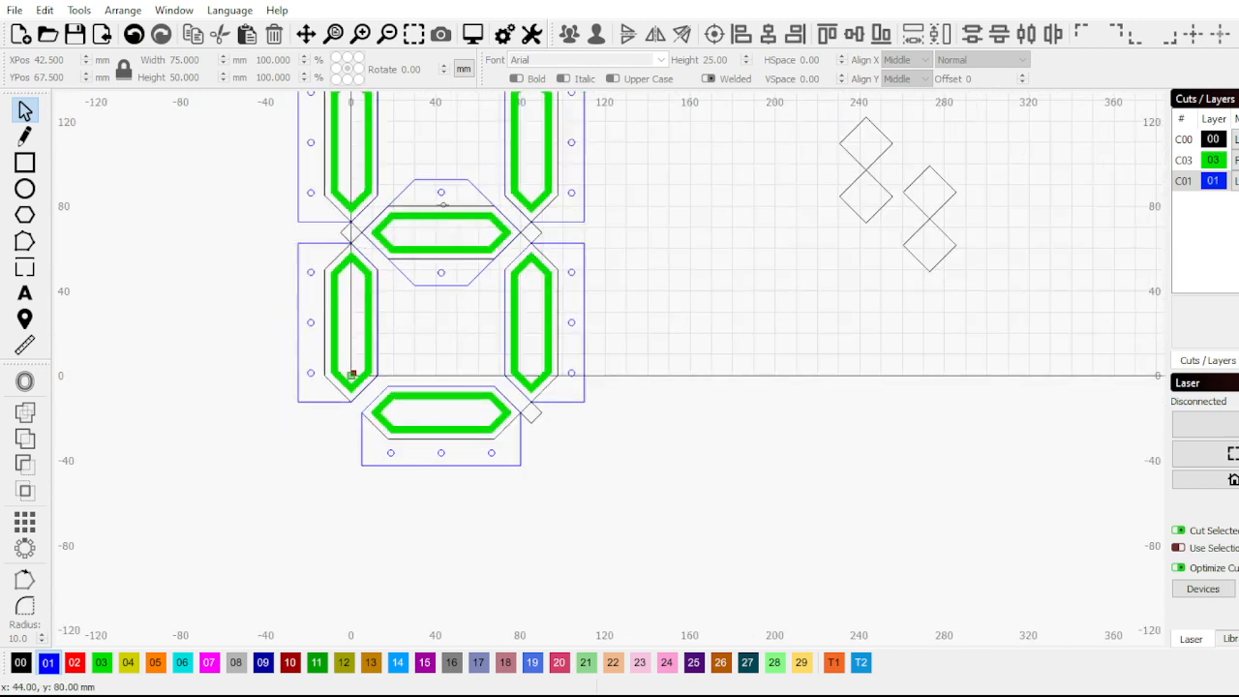
scroll(473, 197, "up", 5)
scroll(471, 196, "down", 2)
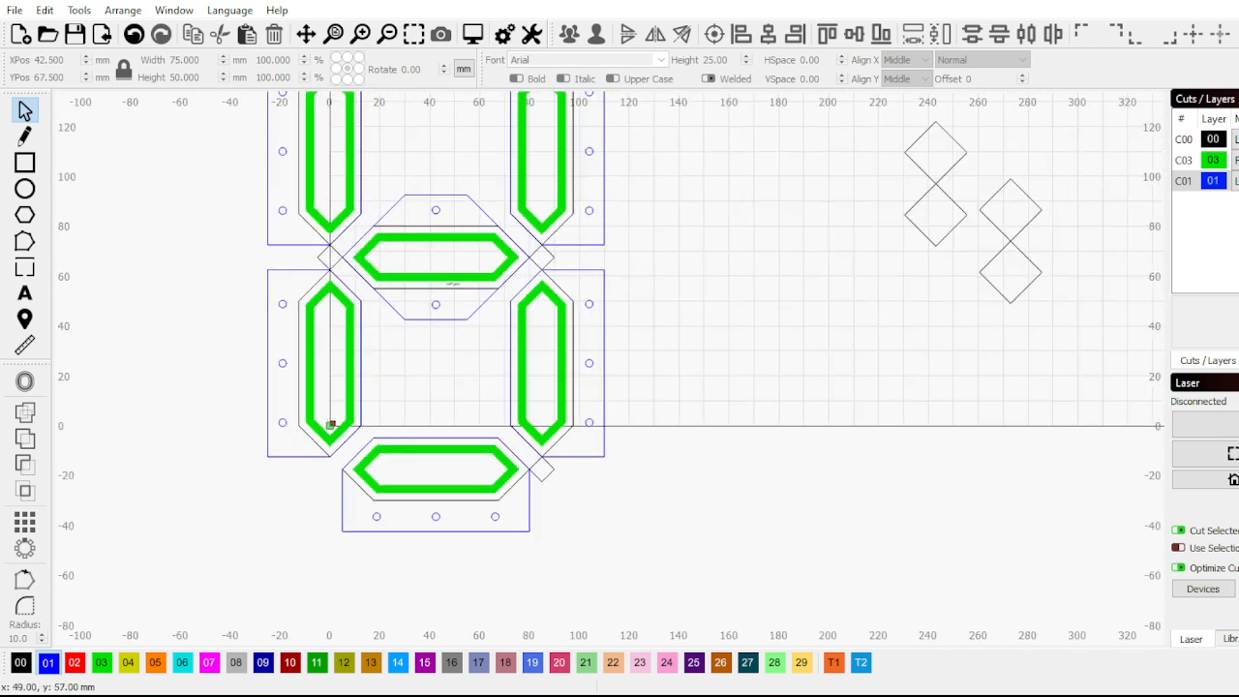
scroll(452, 286, "up", 3)
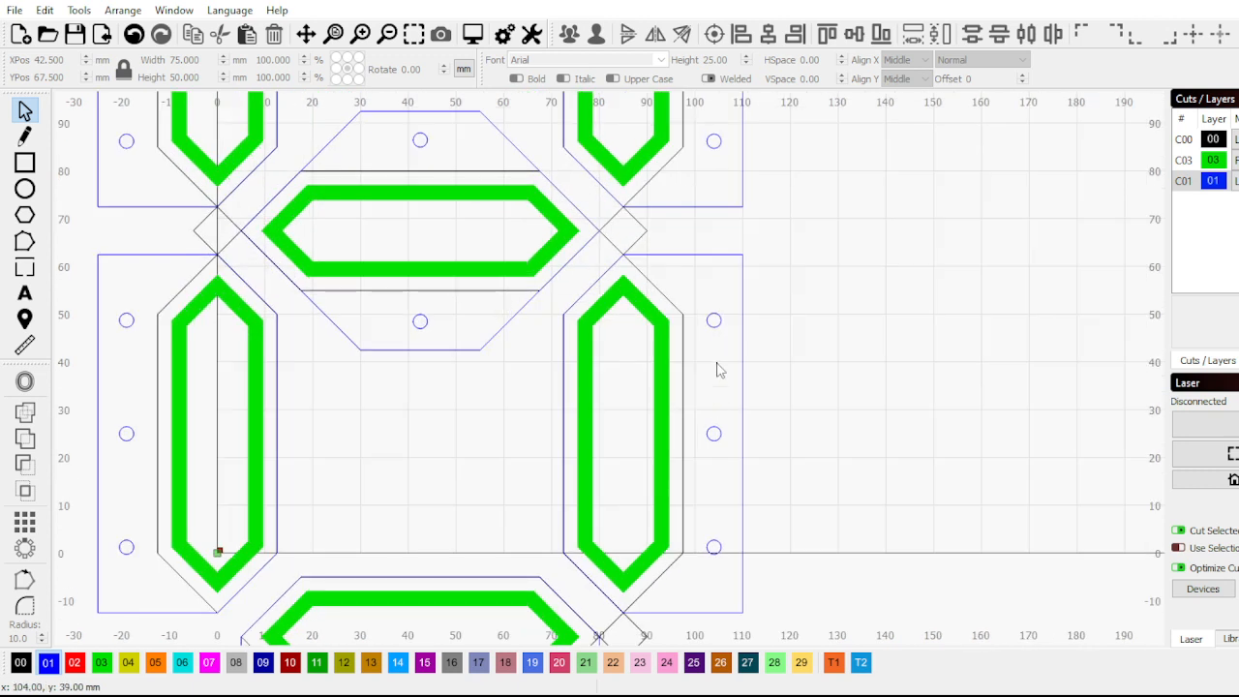
scroll(718, 369, "down", 2)
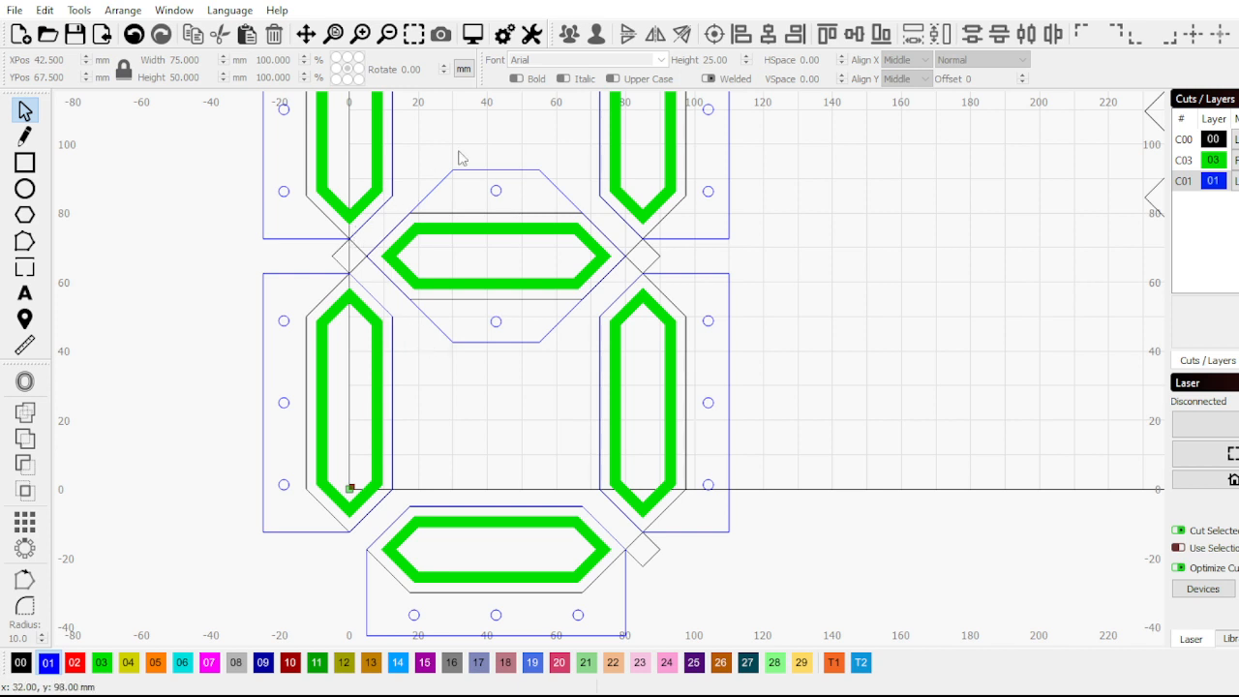
scroll(494, 383, "down", 2)
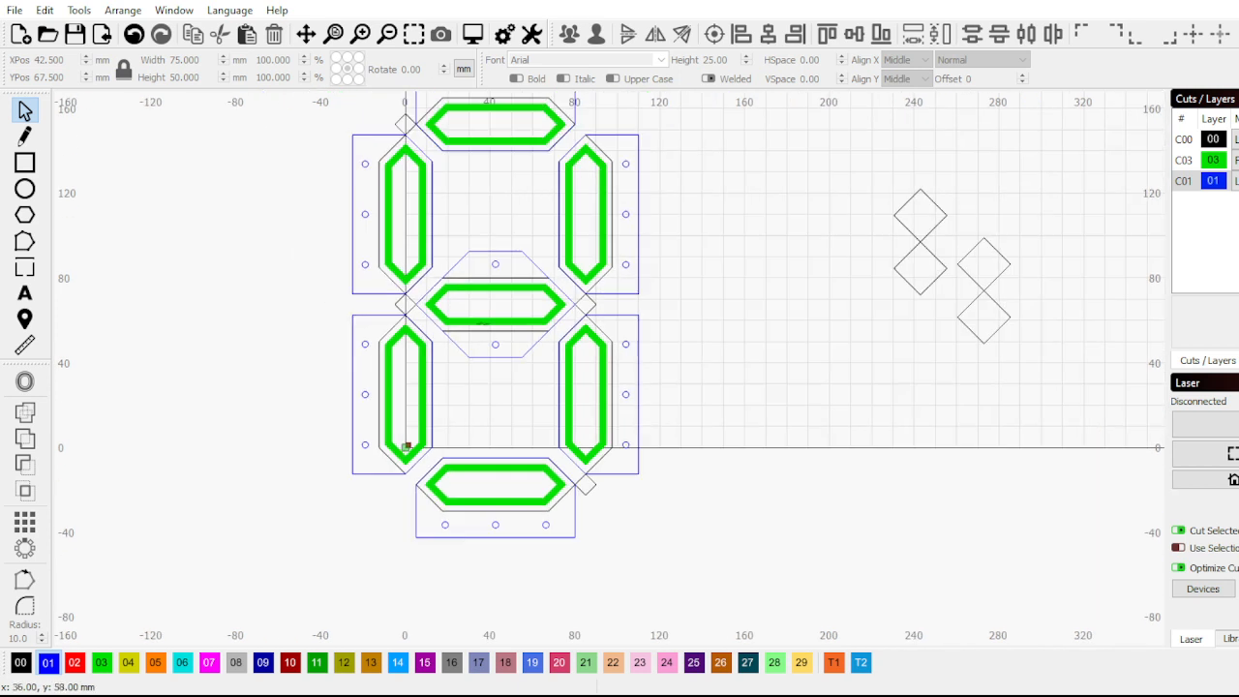
scroll(381, 258, "up", 2)
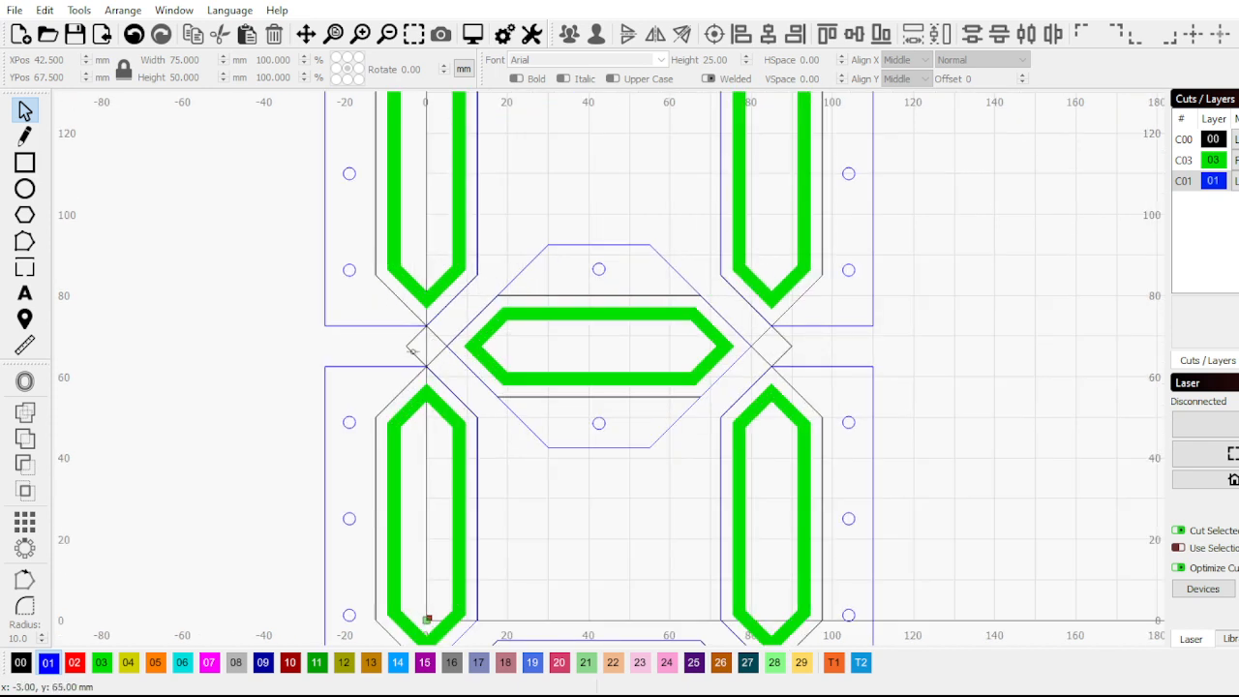
Delete the small spacer diamonds from both columns of the digit
left_click(413, 350)
scroll(413, 350, "down", 2)
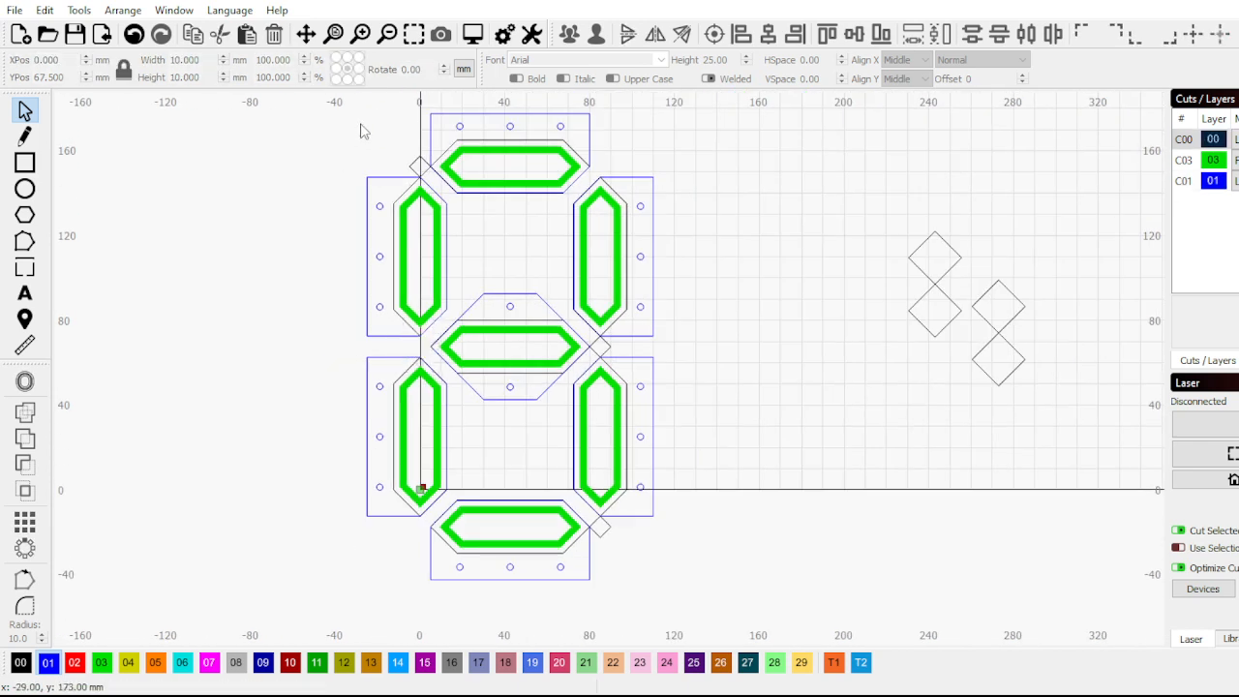
left_click(418, 169)
left_click_drag(536, 272, 647, 555)
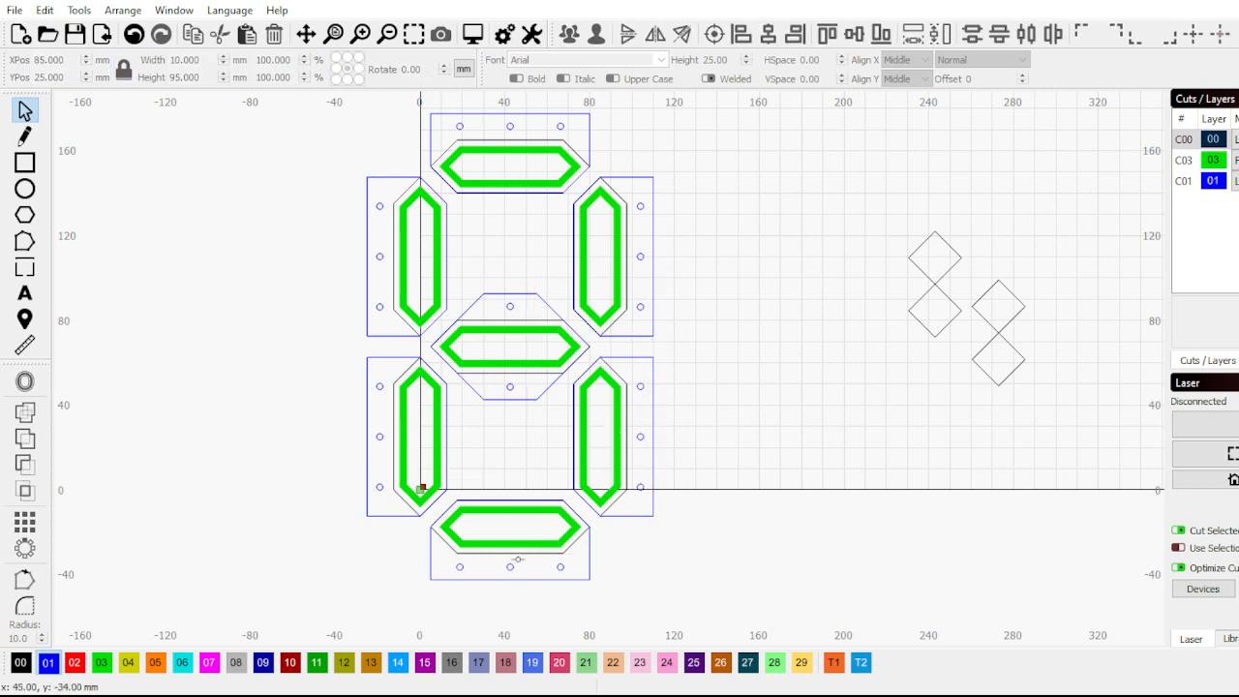
Select the whole seven-segment digit and ungroup its segments into separate shapes
scroll(520, 540, "down", 2)
scroll(504, 368, "up", 3)
scroll(504, 367, "down", 4)
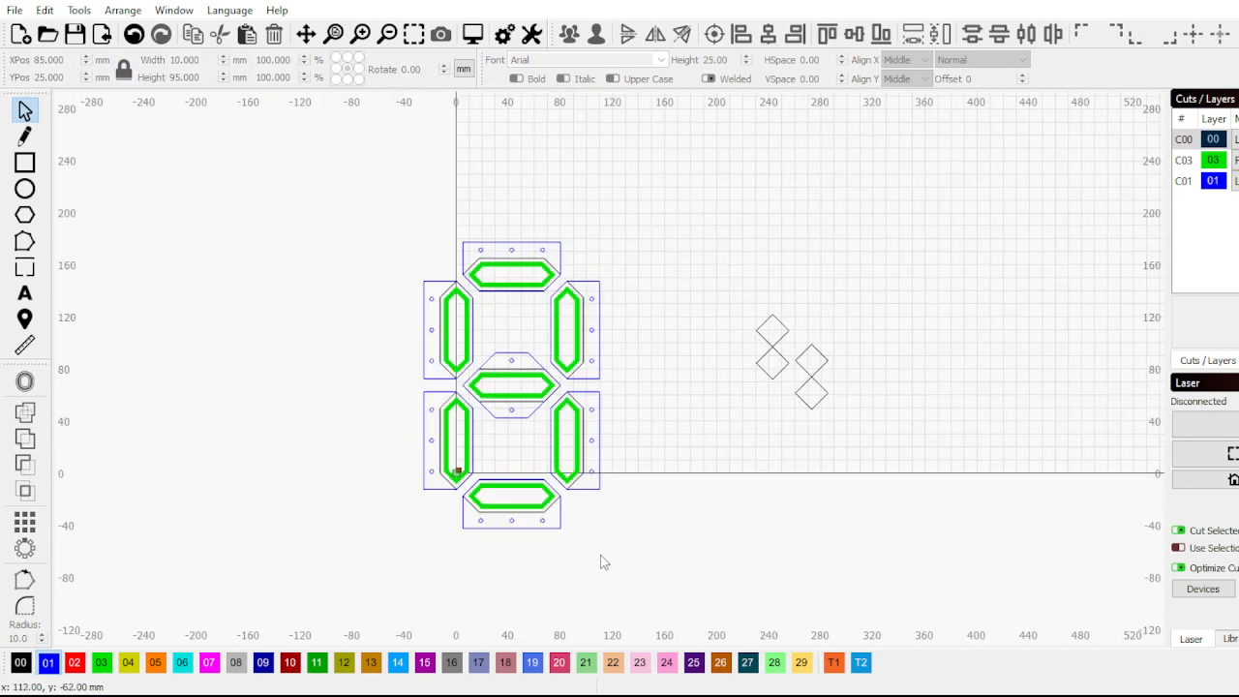
left_click_drag(605, 559, 325, 207)
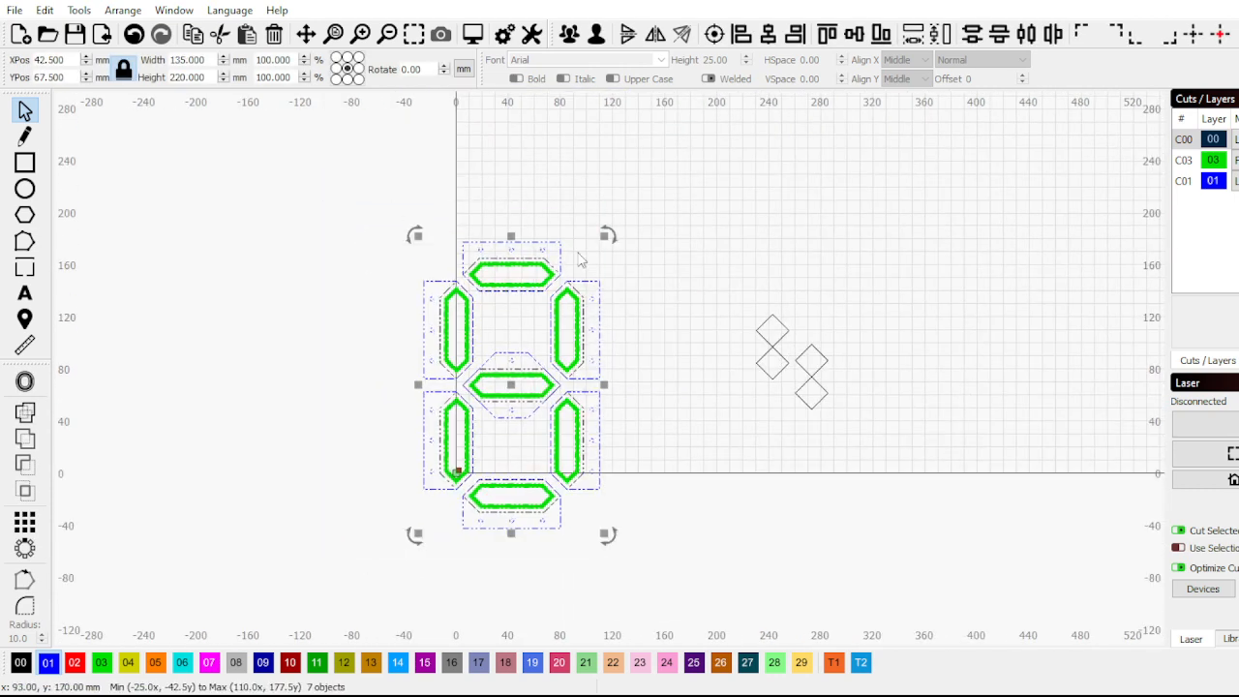
left_click(592, 42)
left_click(379, 257)
Offset the upper-left segment's black outline inward by 1 mm with bevel corners on layer 00
scroll(433, 331, "up", 5)
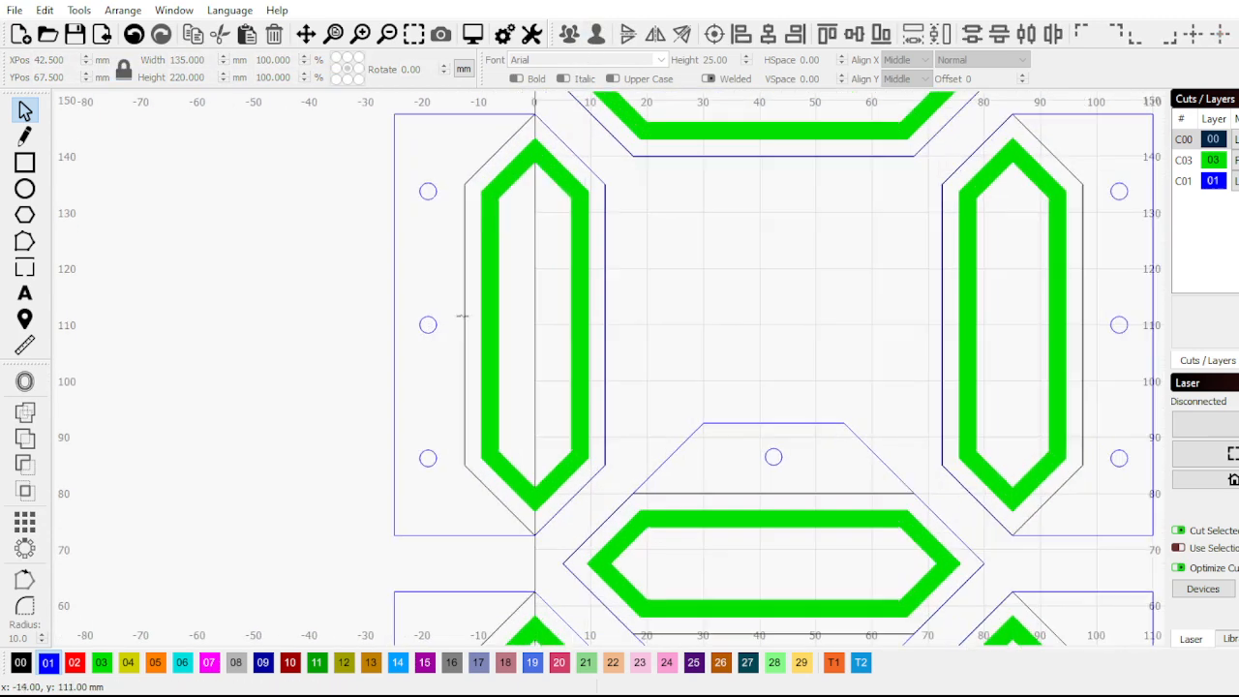
left_click(463, 314)
left_click(20, 662)
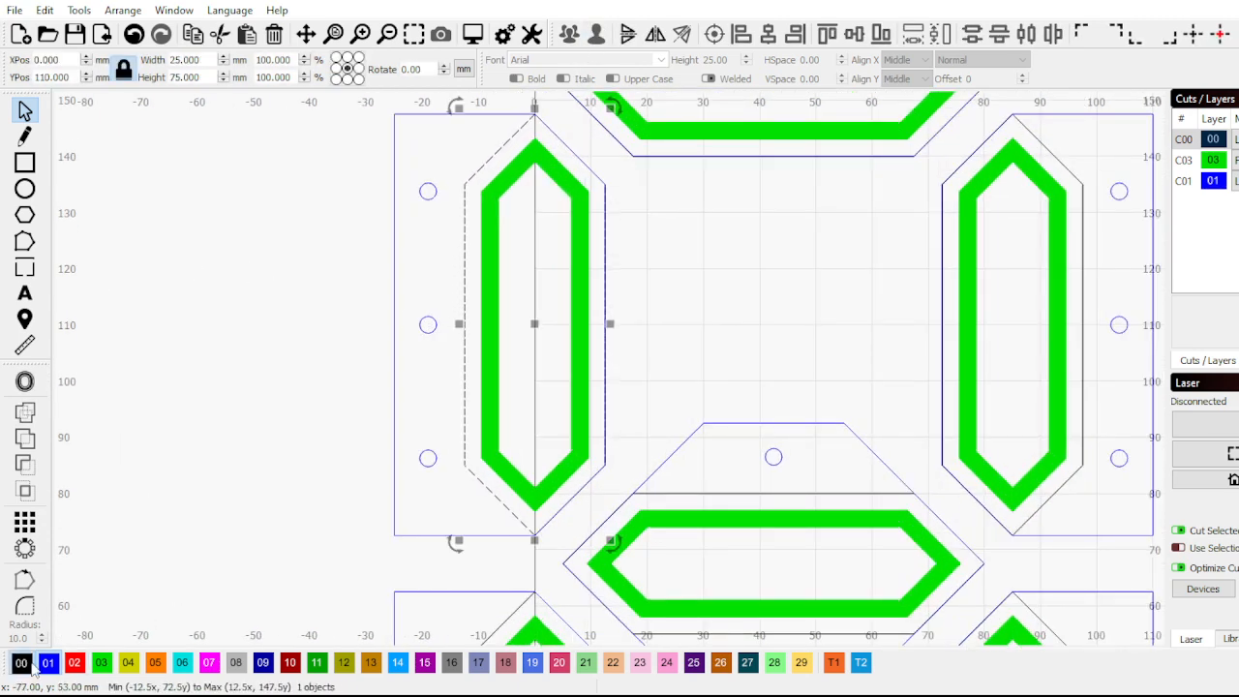
left_click(25, 382)
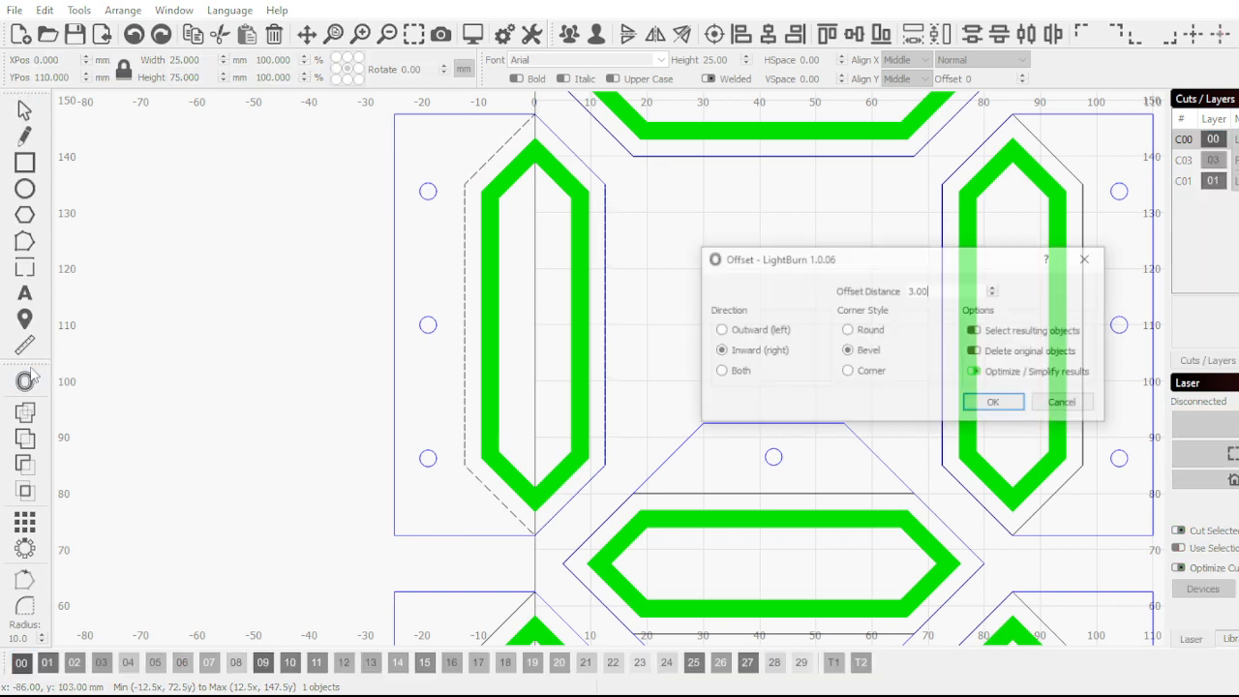
left_click_drag(946, 287, 777, 284)
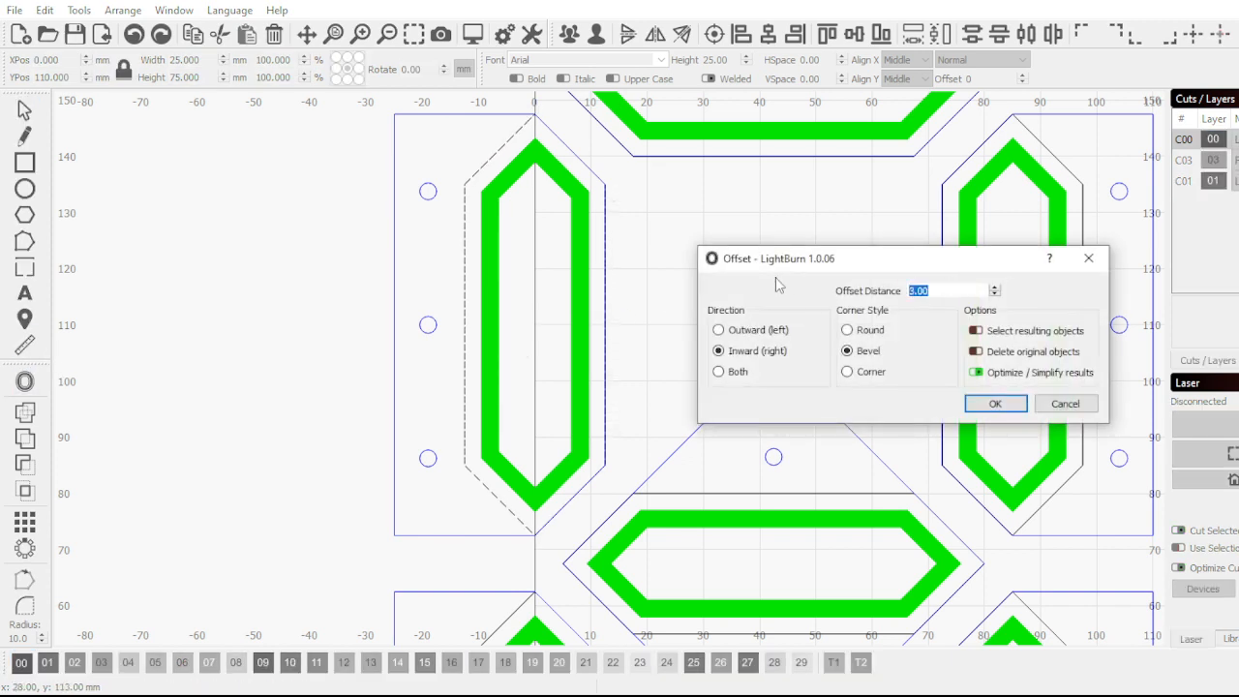
type("1")
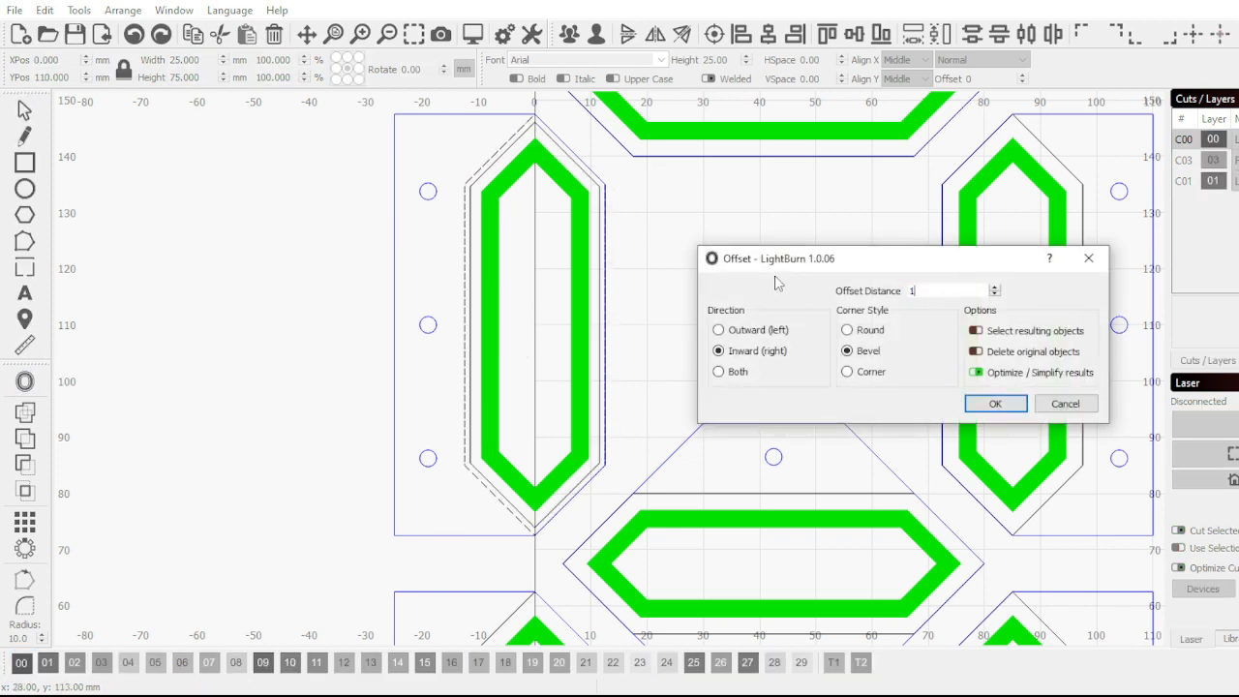
key("Return")
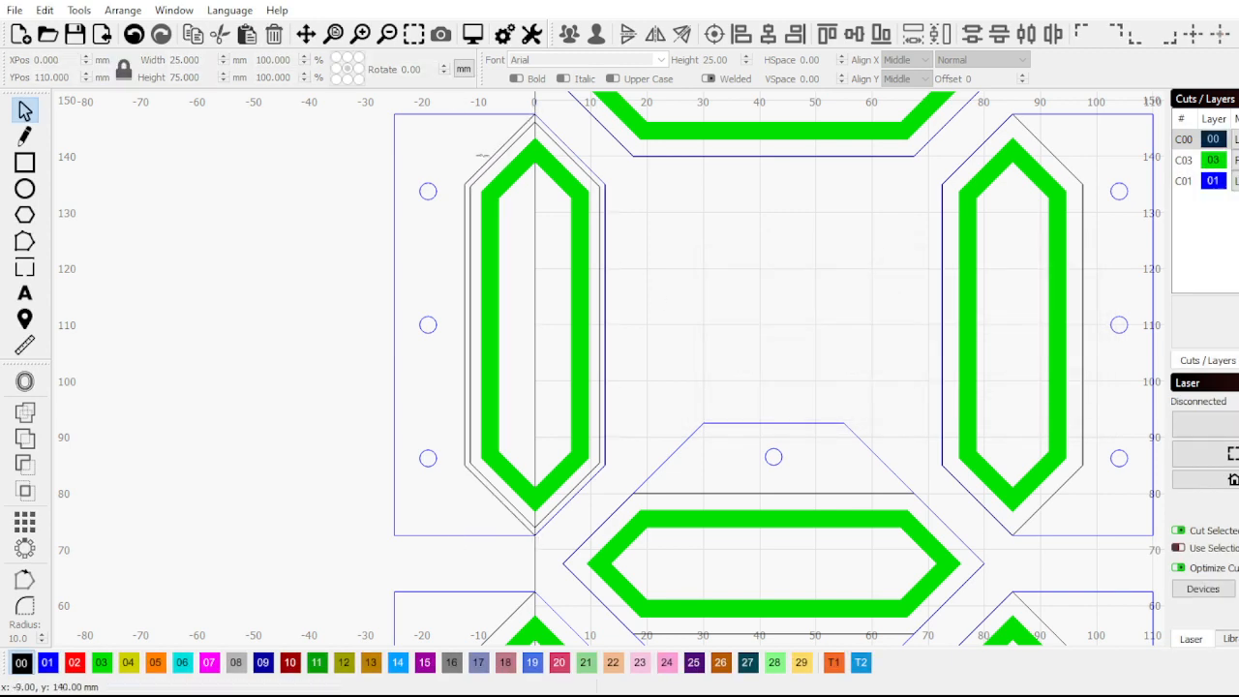
Copy the new offset outline into the upper-right segment, centred at X 85, Y 110 mm
left_click(494, 200)
scroll(479, 222, "down", 4)
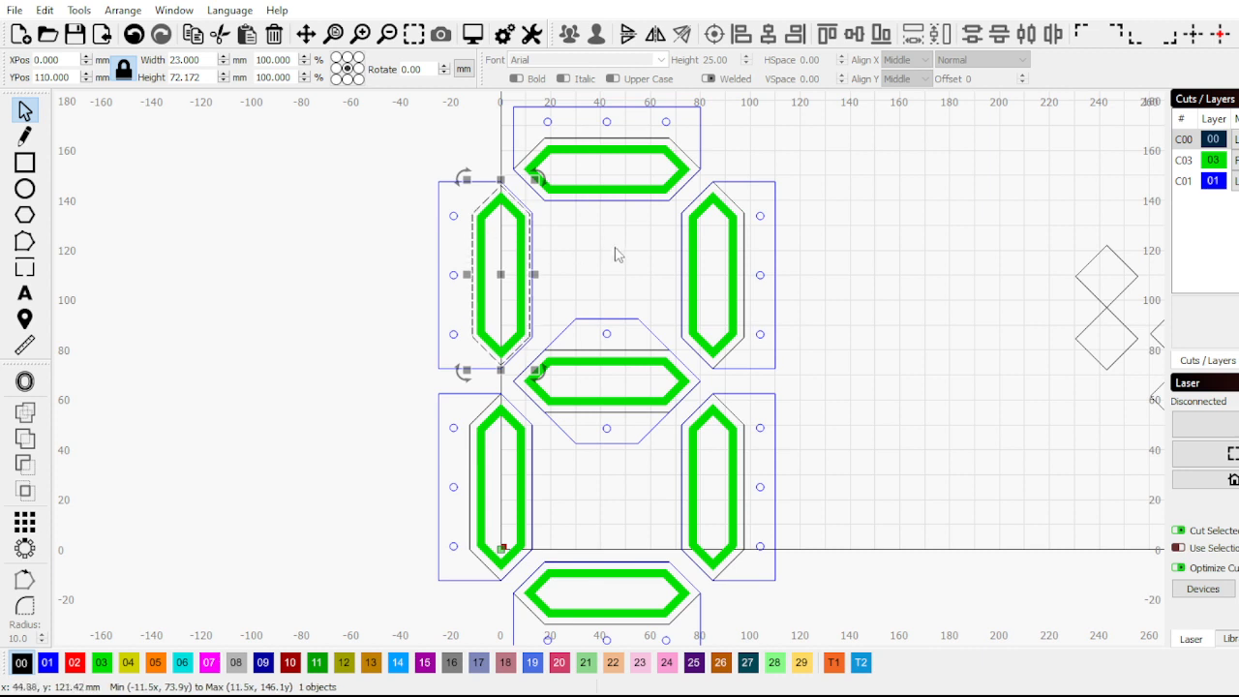
left_click_drag(495, 269, 708, 269)
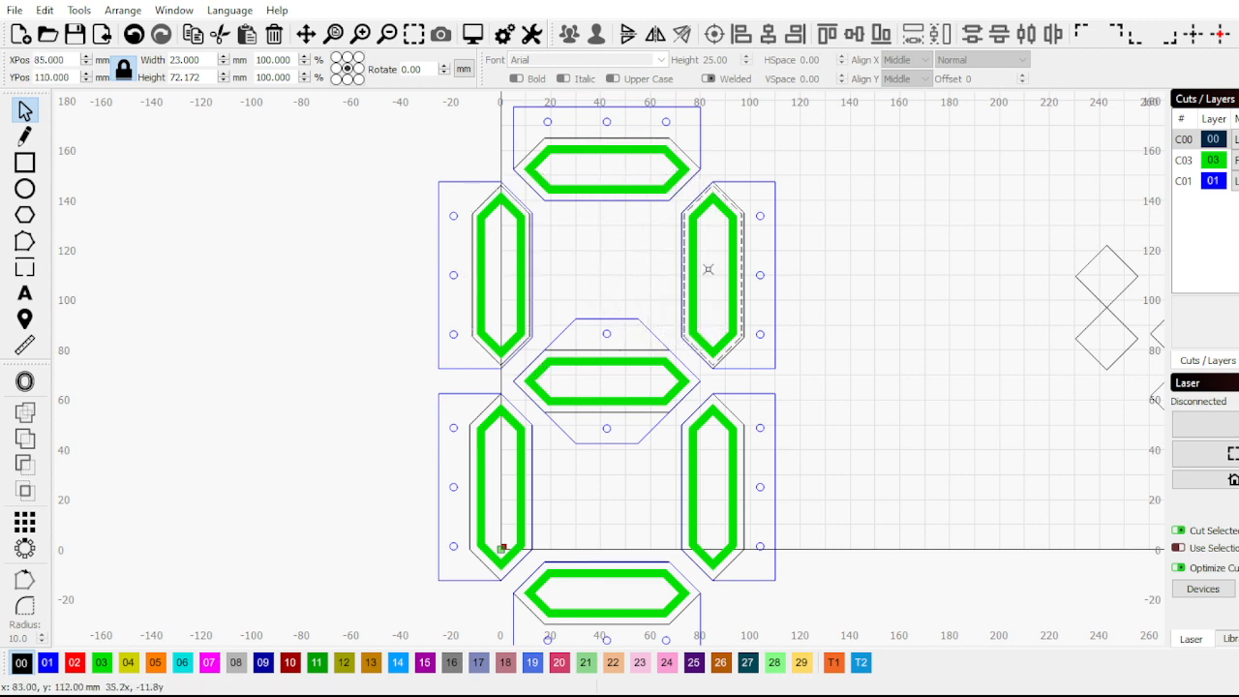
left_click(707, 269)
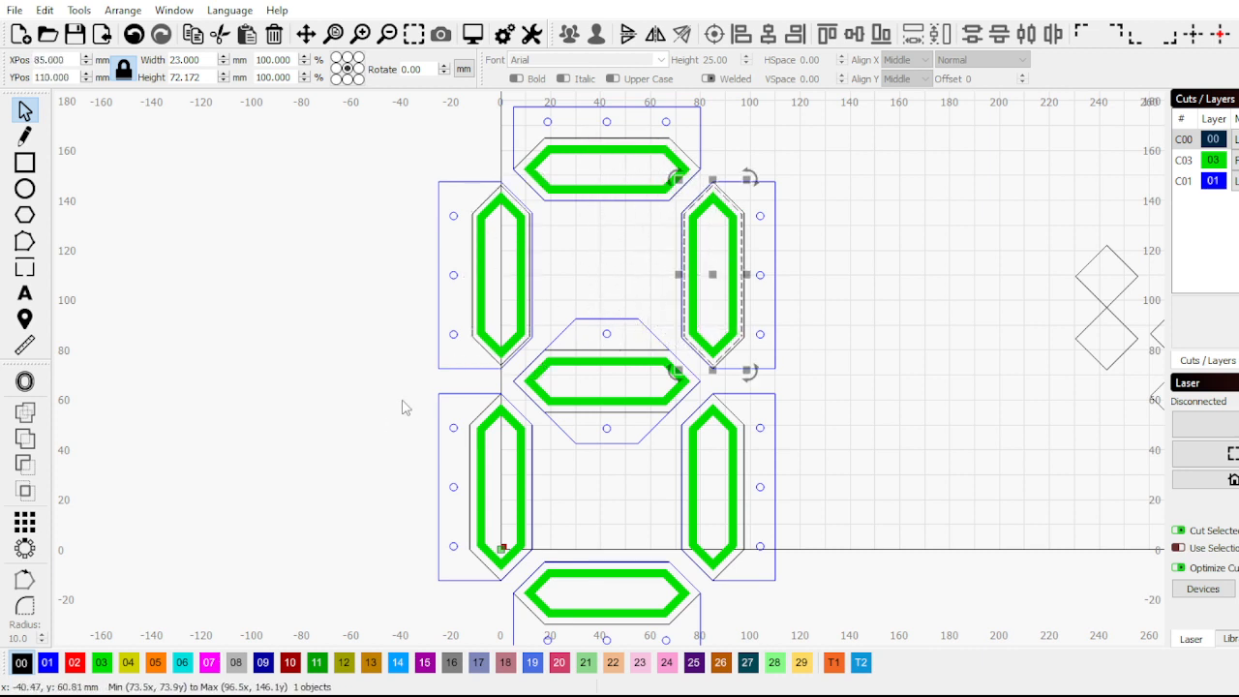
Place copies of the offset outline in both lower side segments, with the lower-right one centred at X 85, Y 25 mm
key("ctrl+v")
left_click_drag(418, 412, 713, 484)
left_click(493, 481)
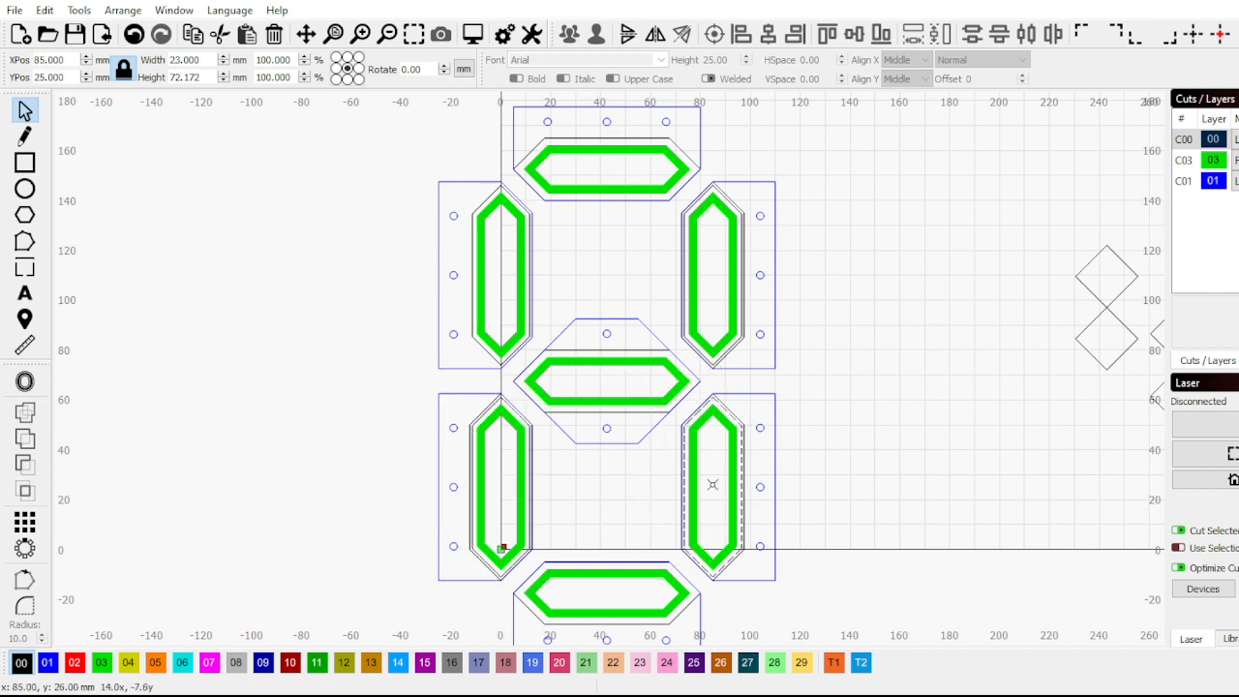
Paste another offset outline, rotate it 90 degrees and centre it in the middle segment at X 42.5, Y 67.5 mm
scroll(556, 348, "down", 4)
scroll(610, 389, "up", 5)
scroll(567, 347, "down", 3)
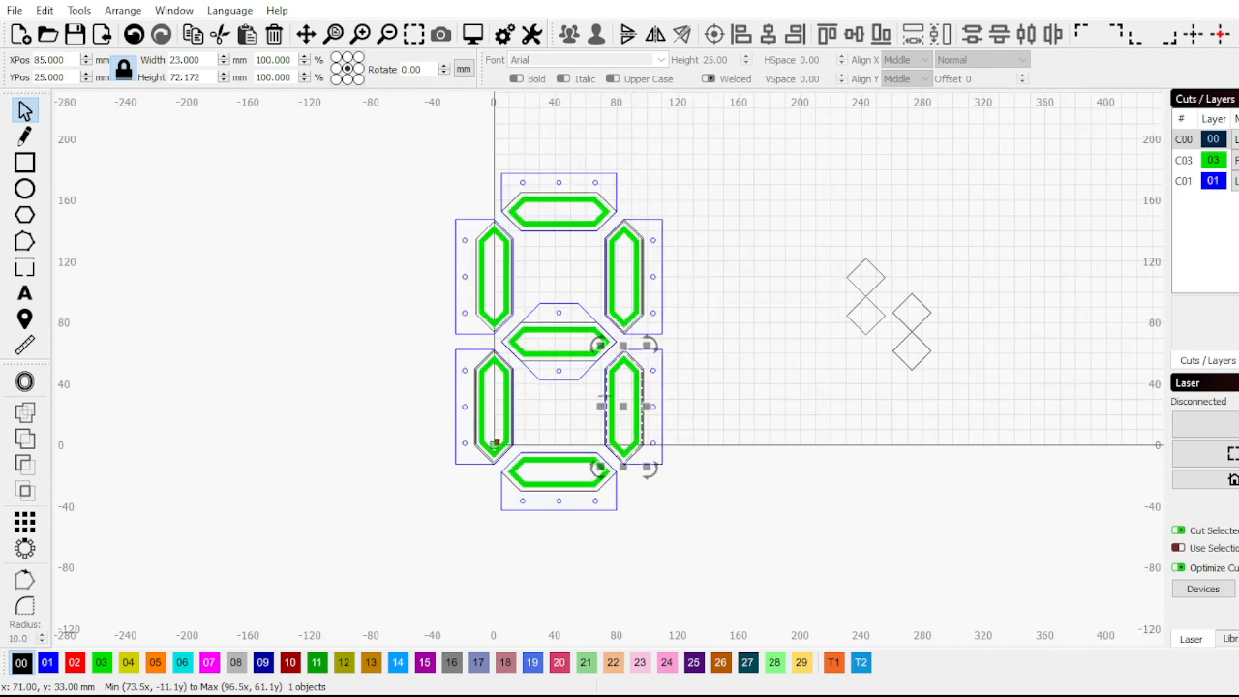
key("ctrl+v")
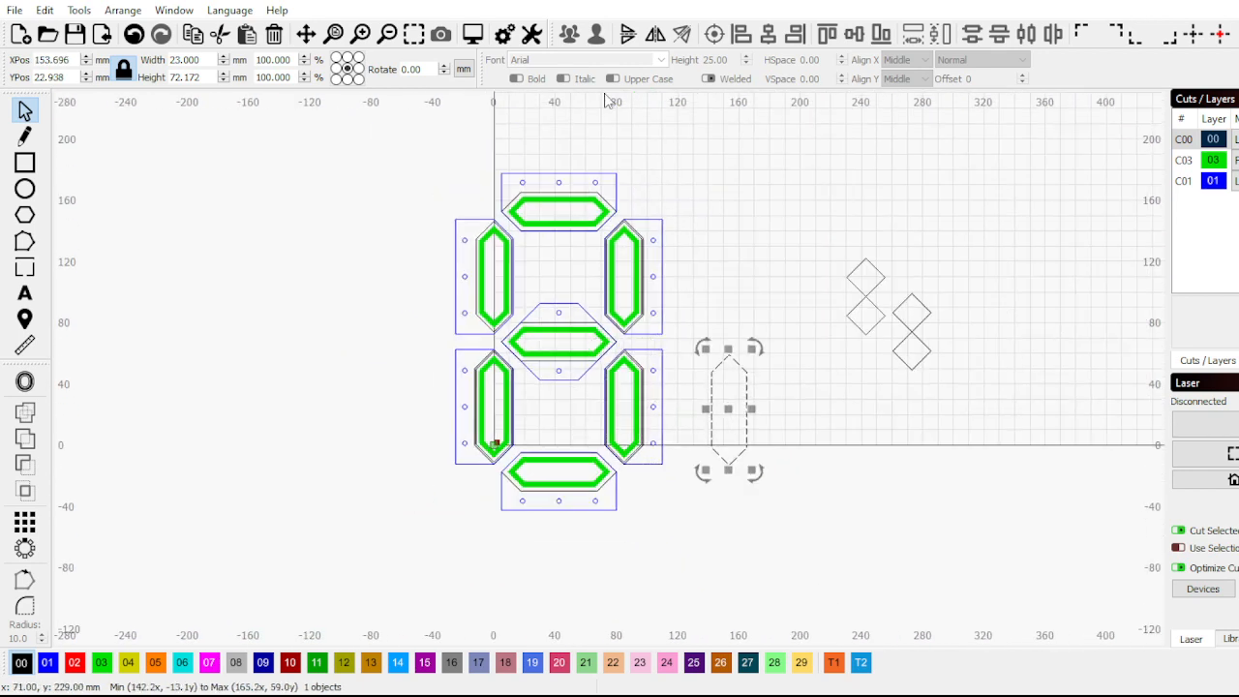
double_click(414, 70)
type("90")
key("Return")
scroll(620, 399, "up", 2)
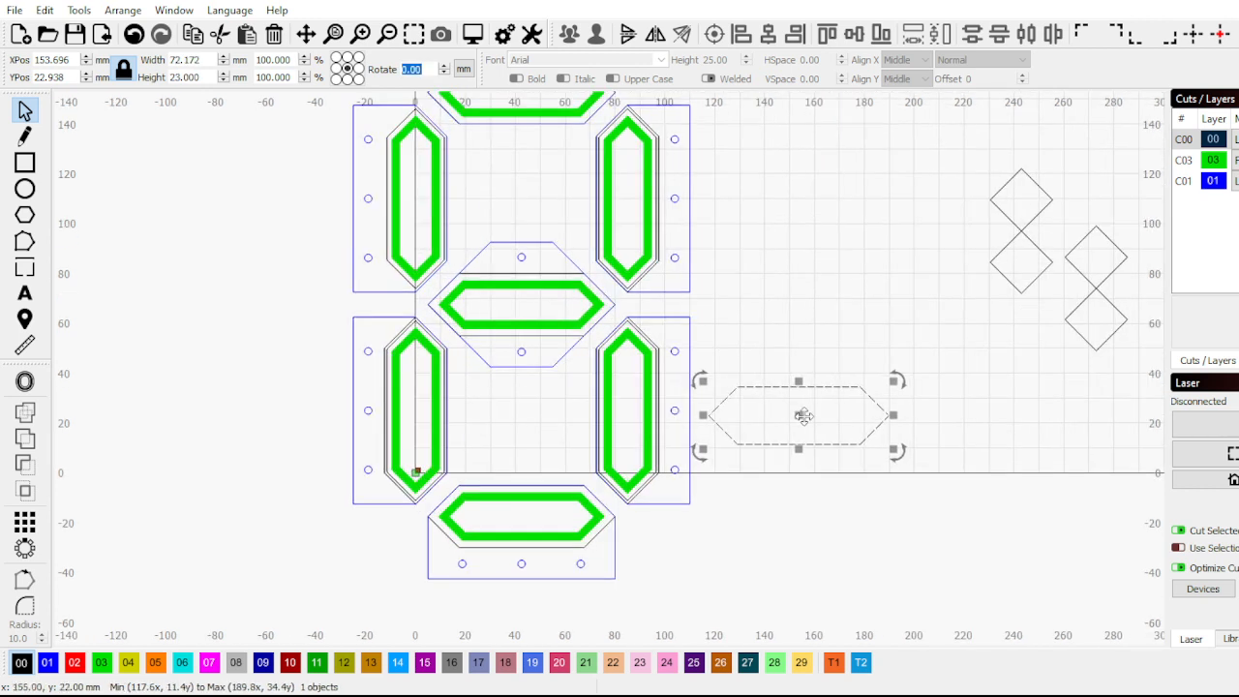
left_click_drag(803, 417, 522, 308)
scroll(468, 450, "down", 2)
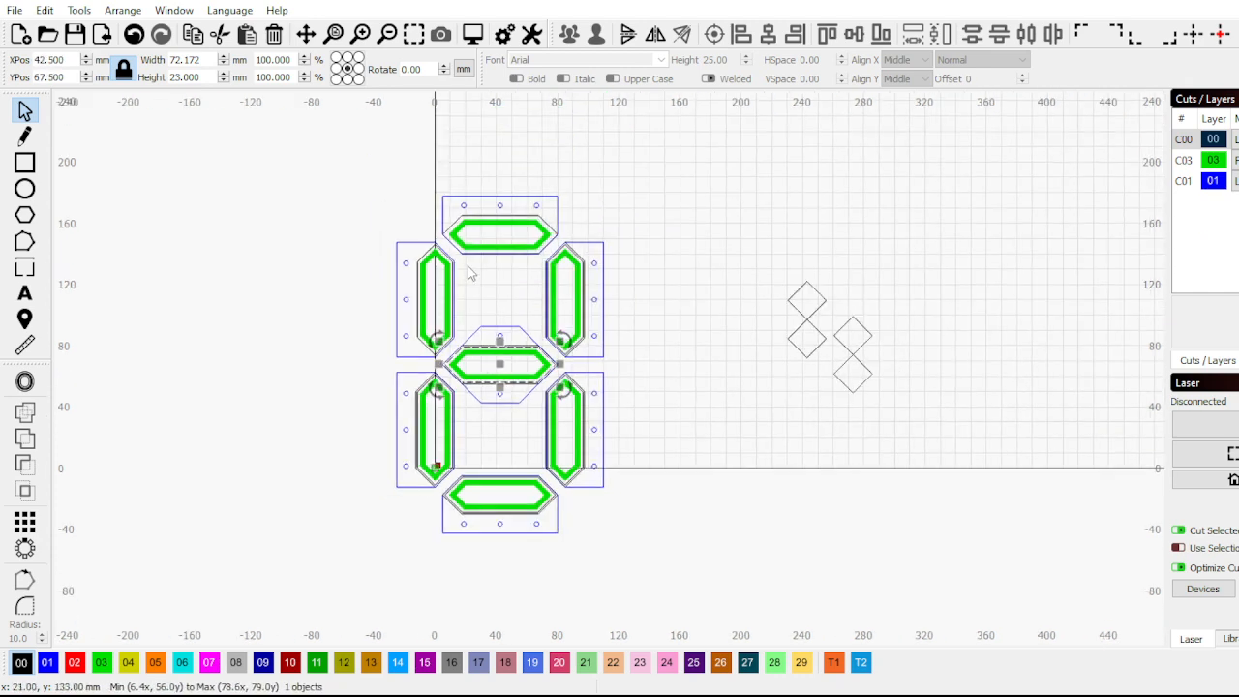
Place a copy of the horizontal offset outline in the digit's top segment, centred at X 42.5, Y 152.5 mm
scroll(469, 274, "up", 3)
left_click(518, 205)
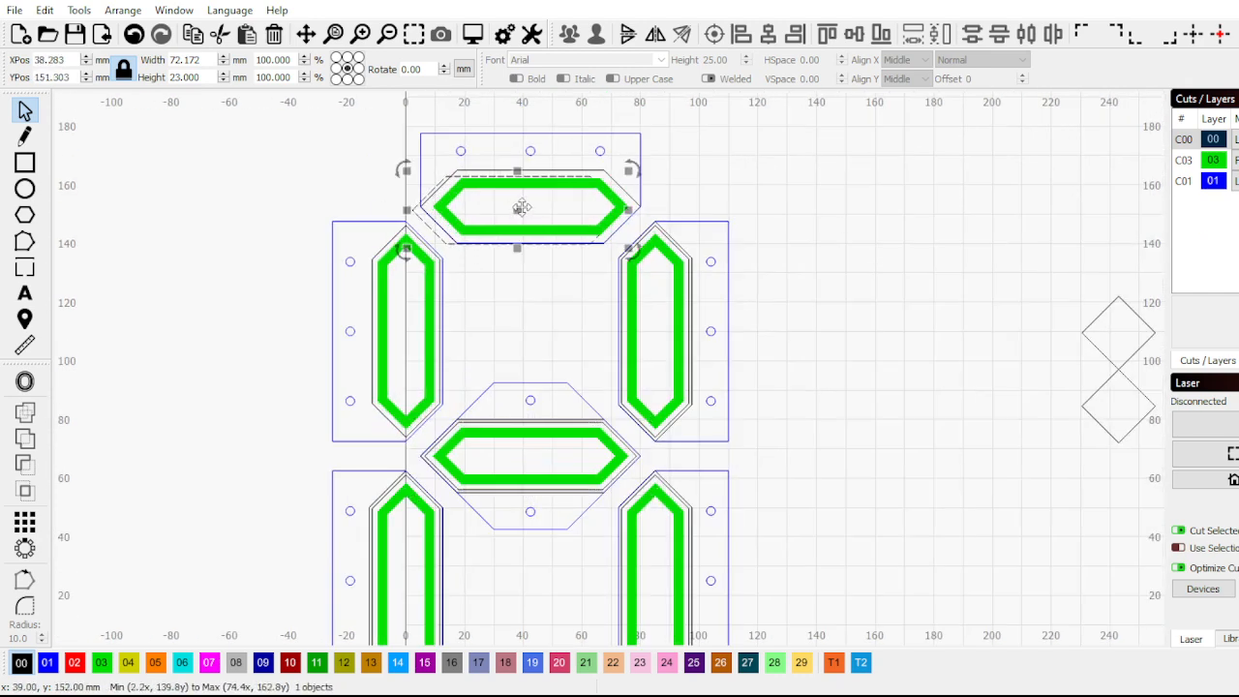
left_click(491, 293)
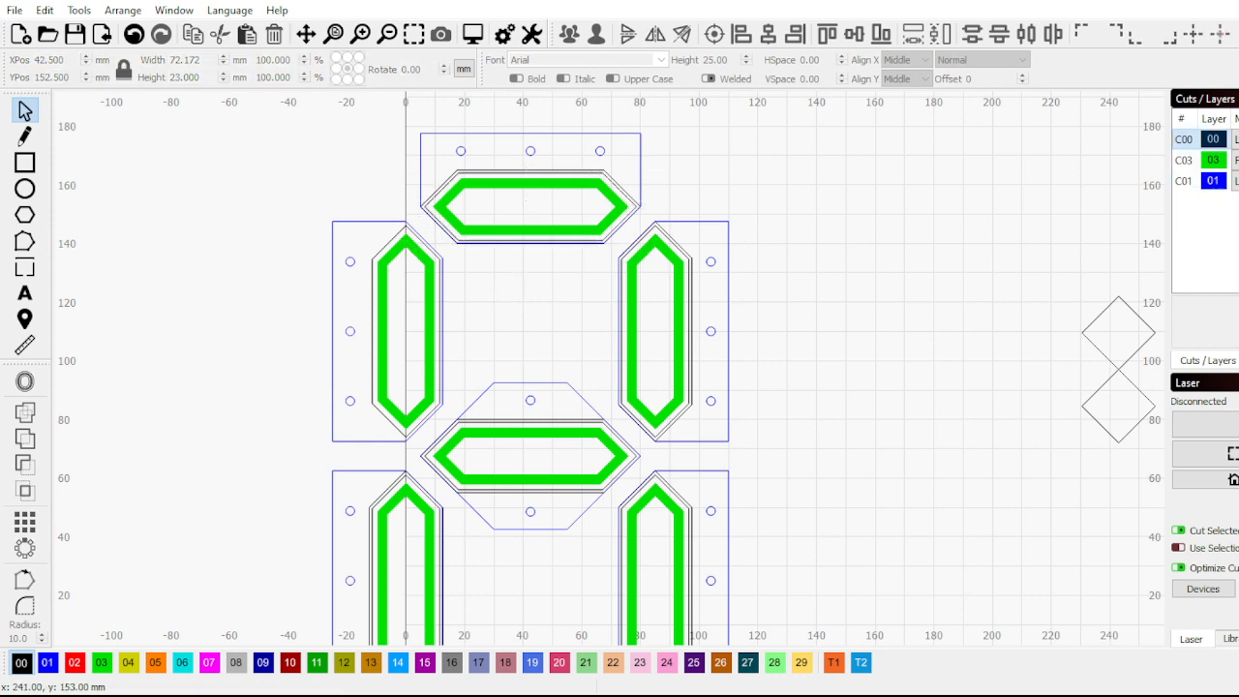
Hide layers 03 and 01, and delete the outer black outlines of the middle, upper-right and lower-right segments
left_click(1238, 160)
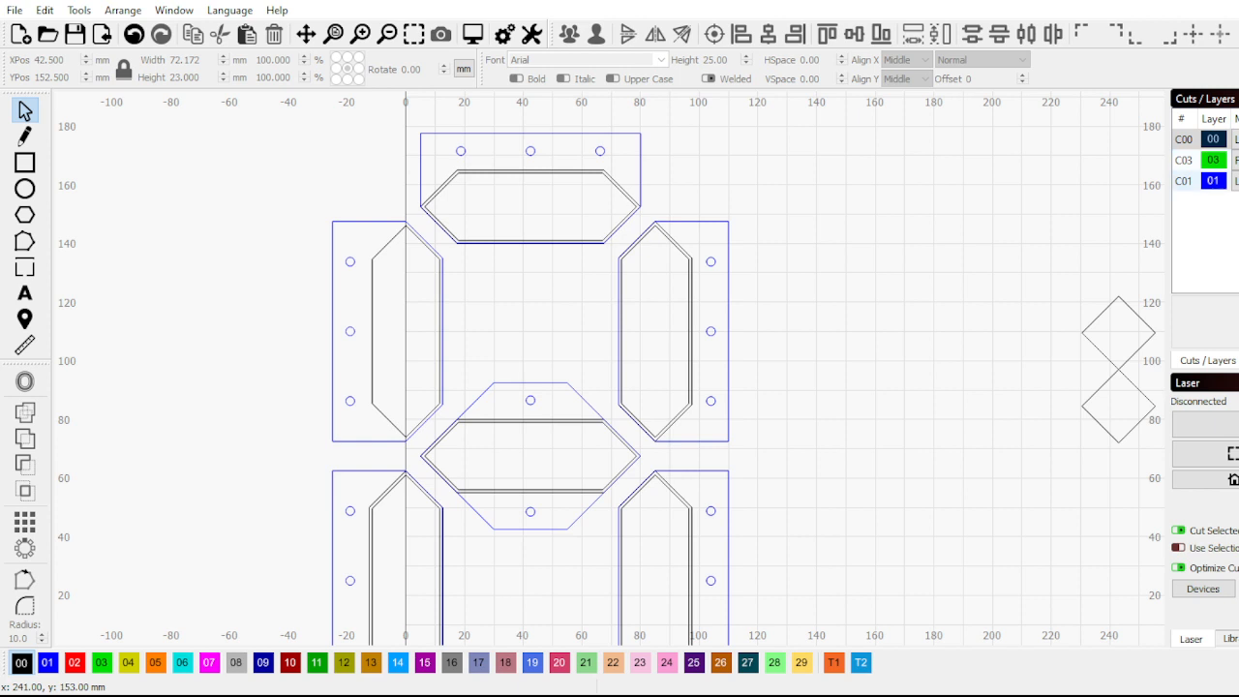
left_click(1238, 181)
scroll(788, 180, "down", 3)
scroll(764, 251, "up", 3)
scroll(521, 290, "up", 2)
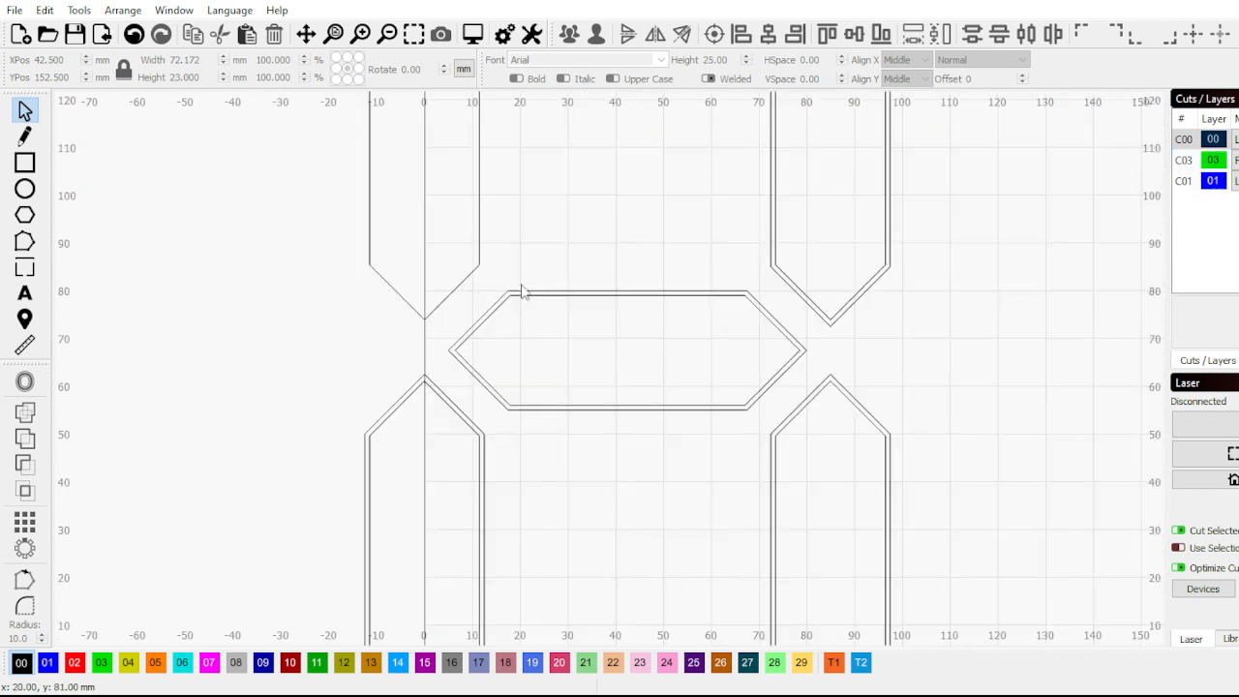
left_click(529, 289)
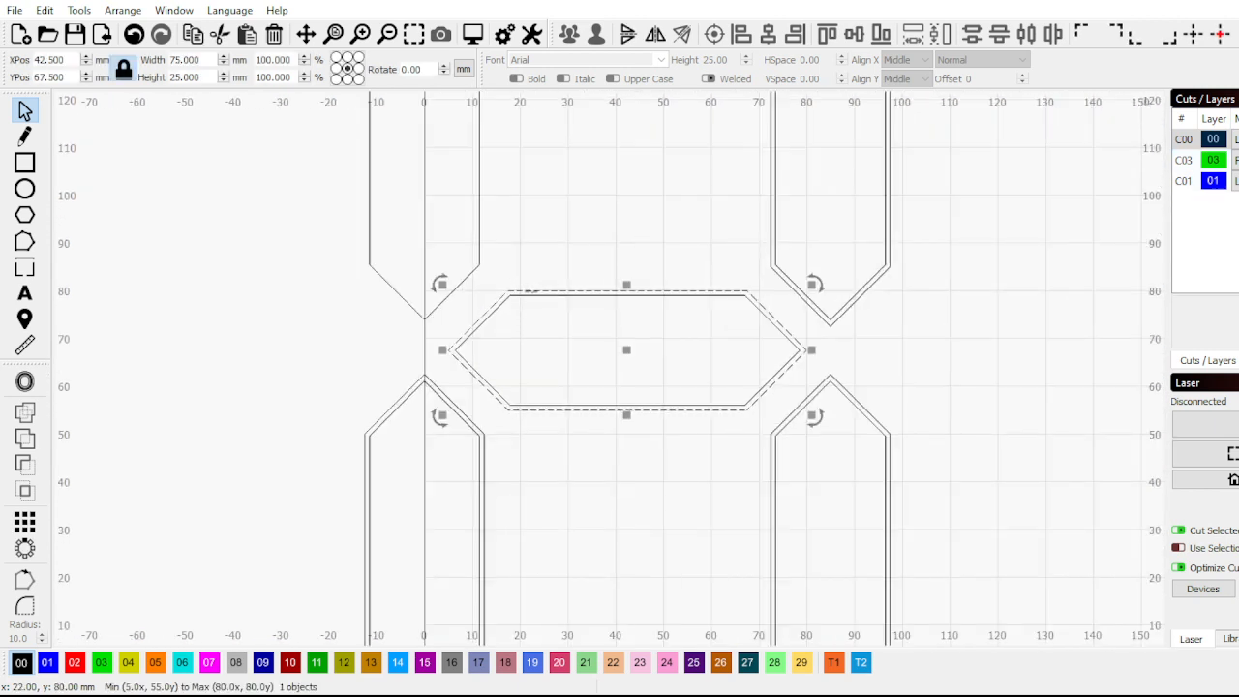
key("Delete")
left_click(771, 237)
key("Delete")
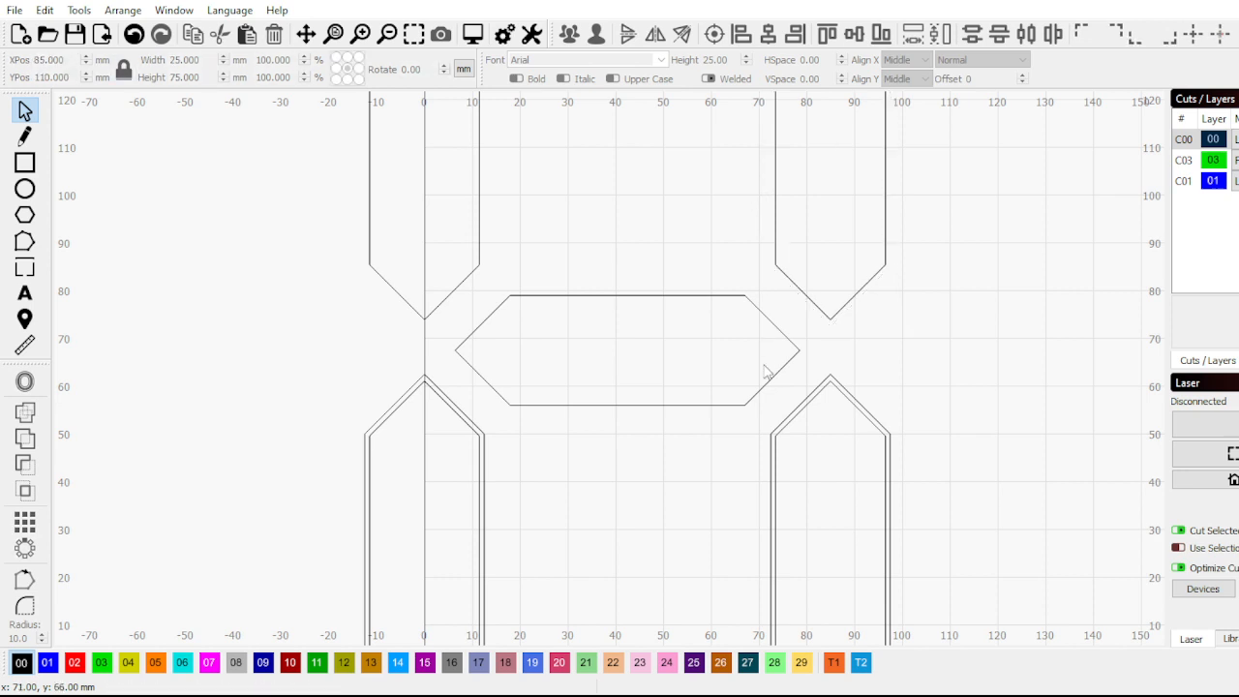
left_click(785, 424)
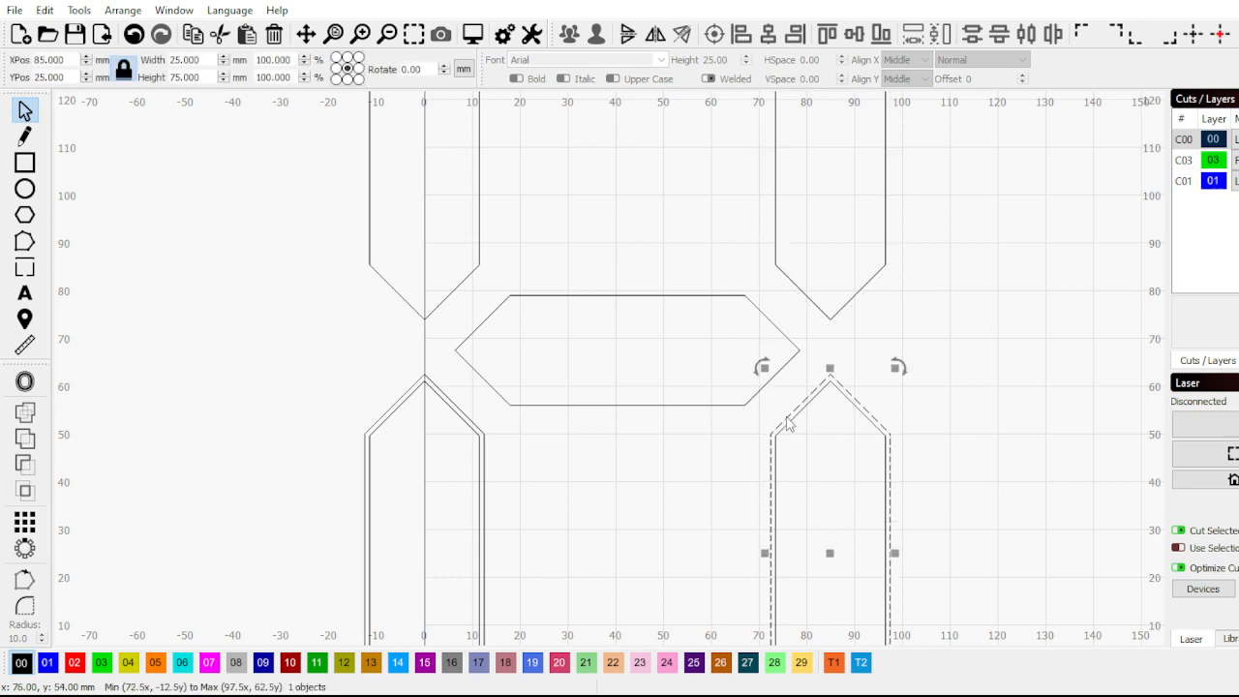
key("Delete")
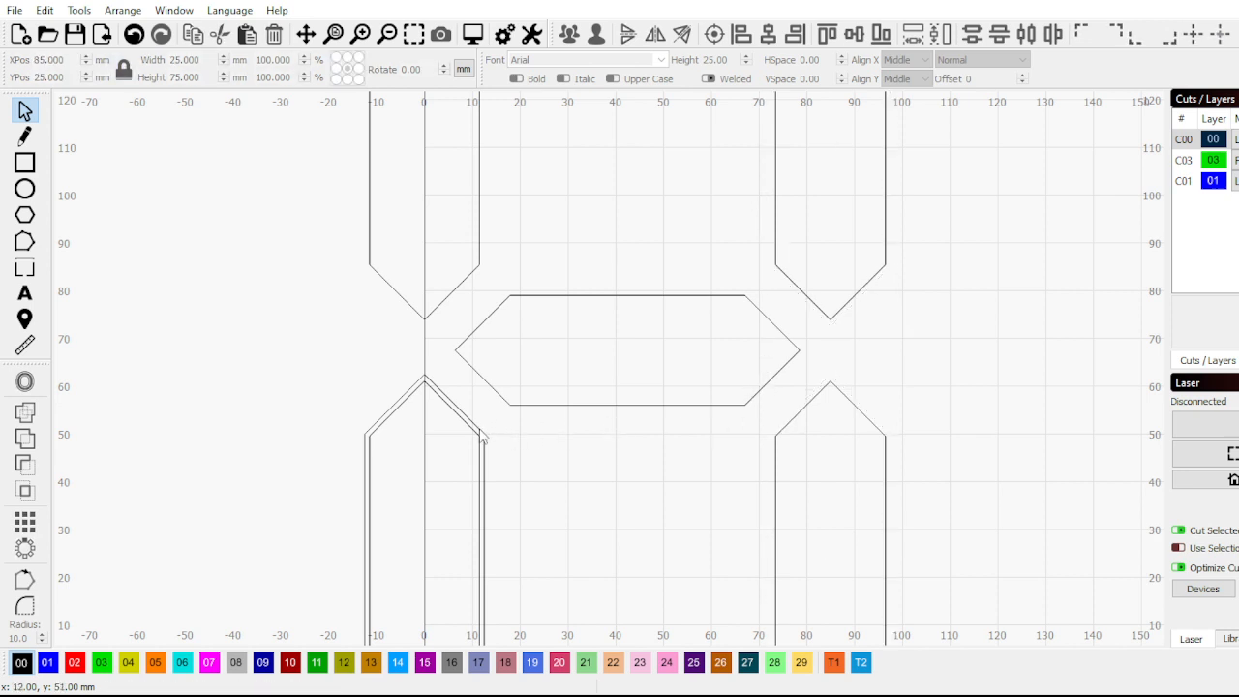
Delete the outer black outlines of the digit's lower-left, bottom and top segments, leaving their inner outlines
scroll(464, 368, "down", 3)
scroll(503, 465, "up", 2)
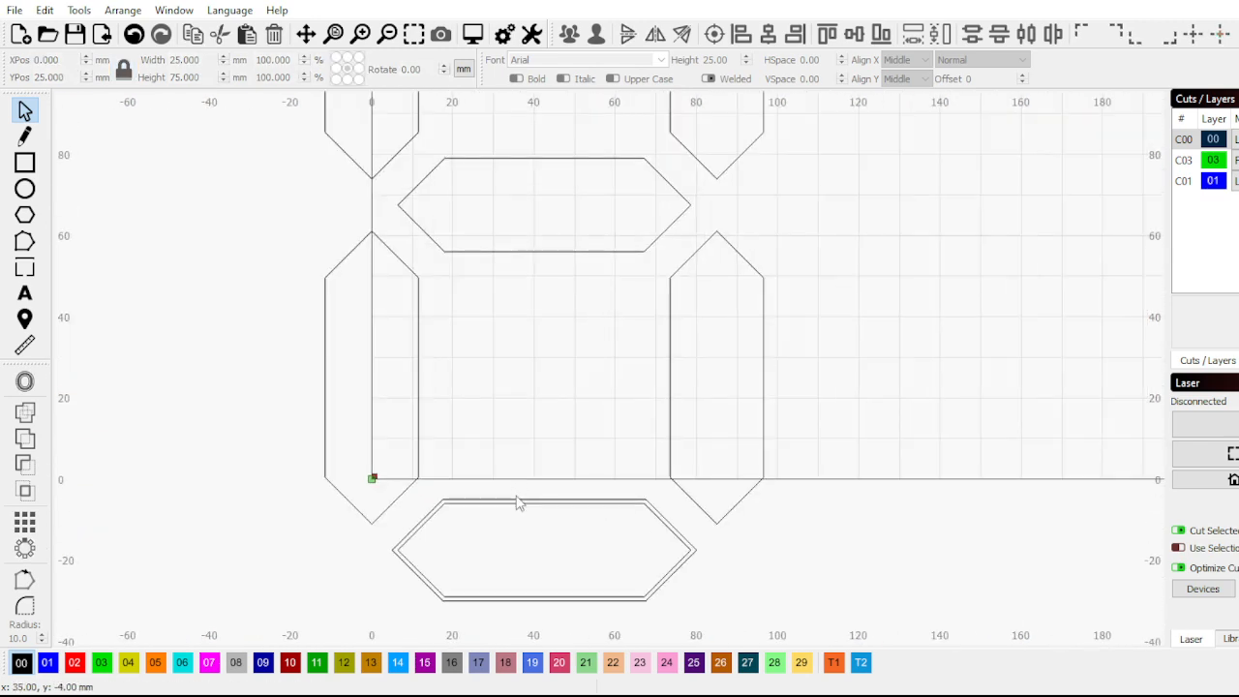
left_click(517, 501)
key("Delete")
scroll(521, 445, "down", 3)
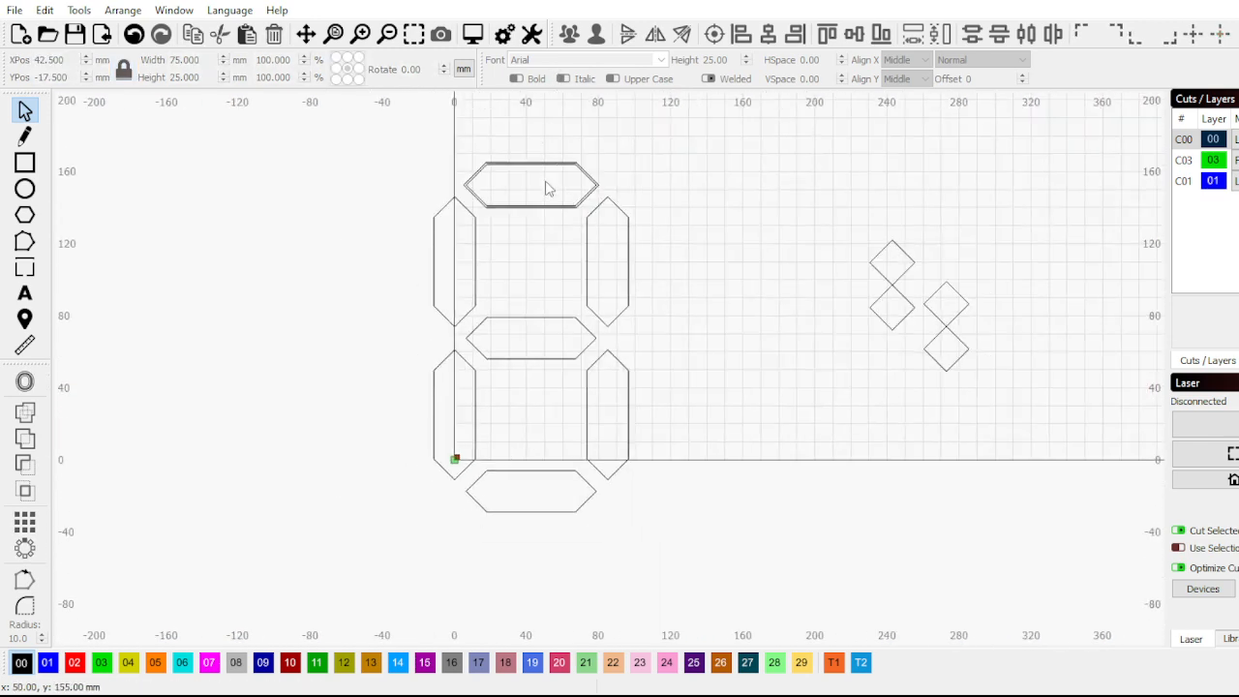
scroll(547, 188, "up", 3)
left_click(540, 240)
key("Delete")
scroll(522, 232, "down", 3)
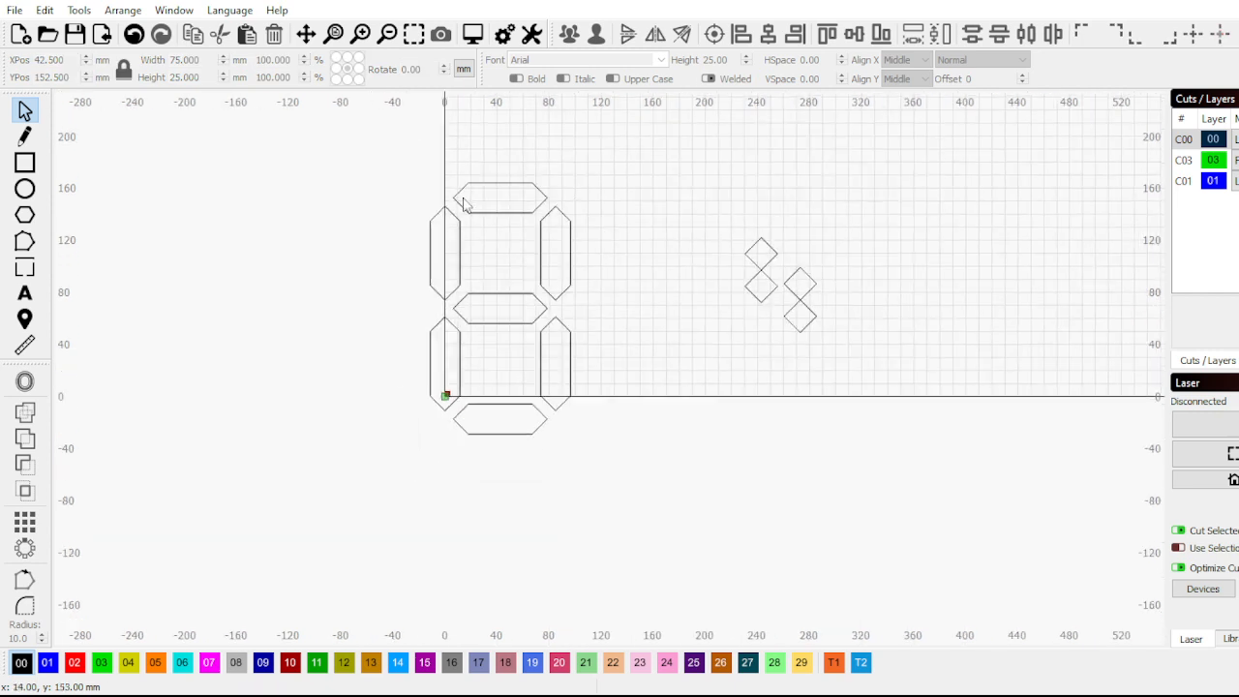
Draw a rectangle of about 748 × 241 mm around the digit and the diamonds, and delete it
scroll(483, 280, "up", 2)
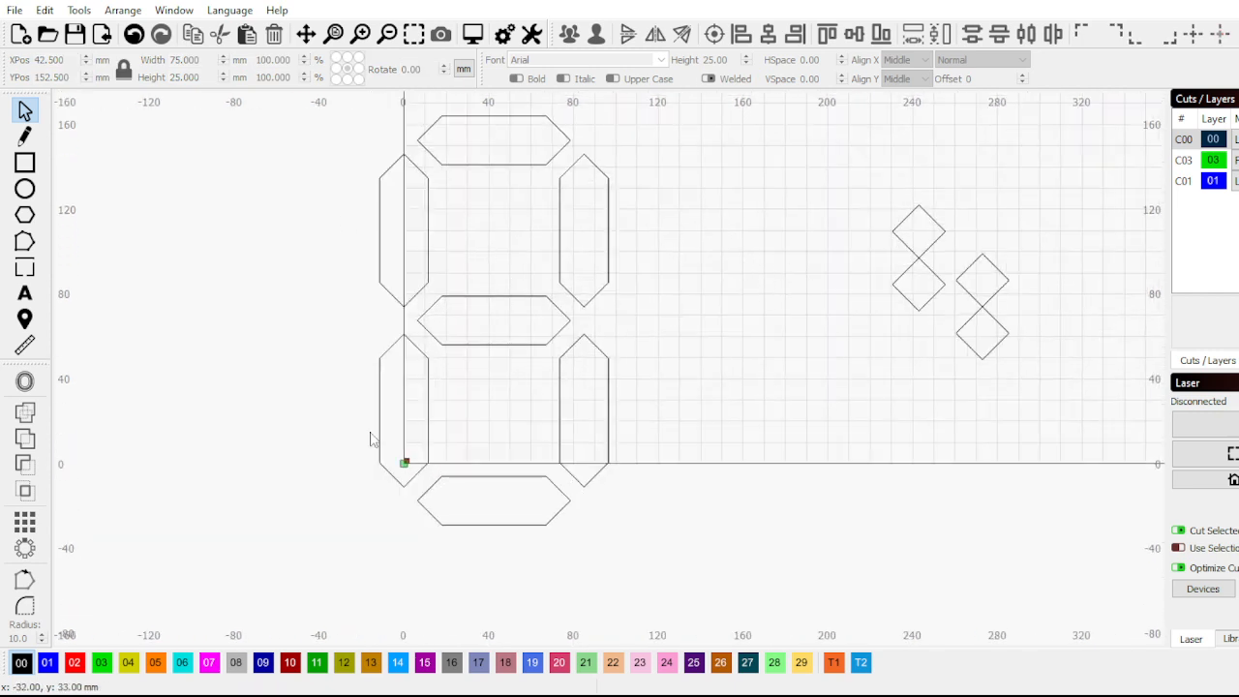
scroll(392, 295, "down", 2)
left_click(26, 163)
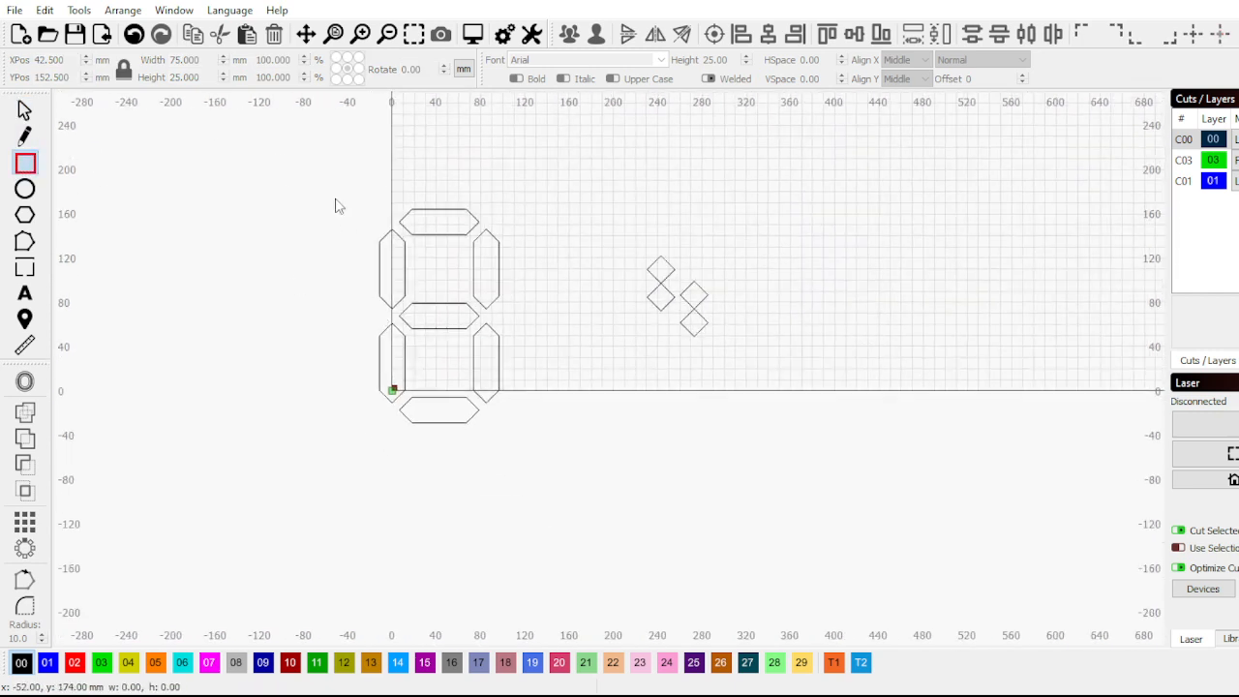
left_click_drag(334, 198, 1161, 464)
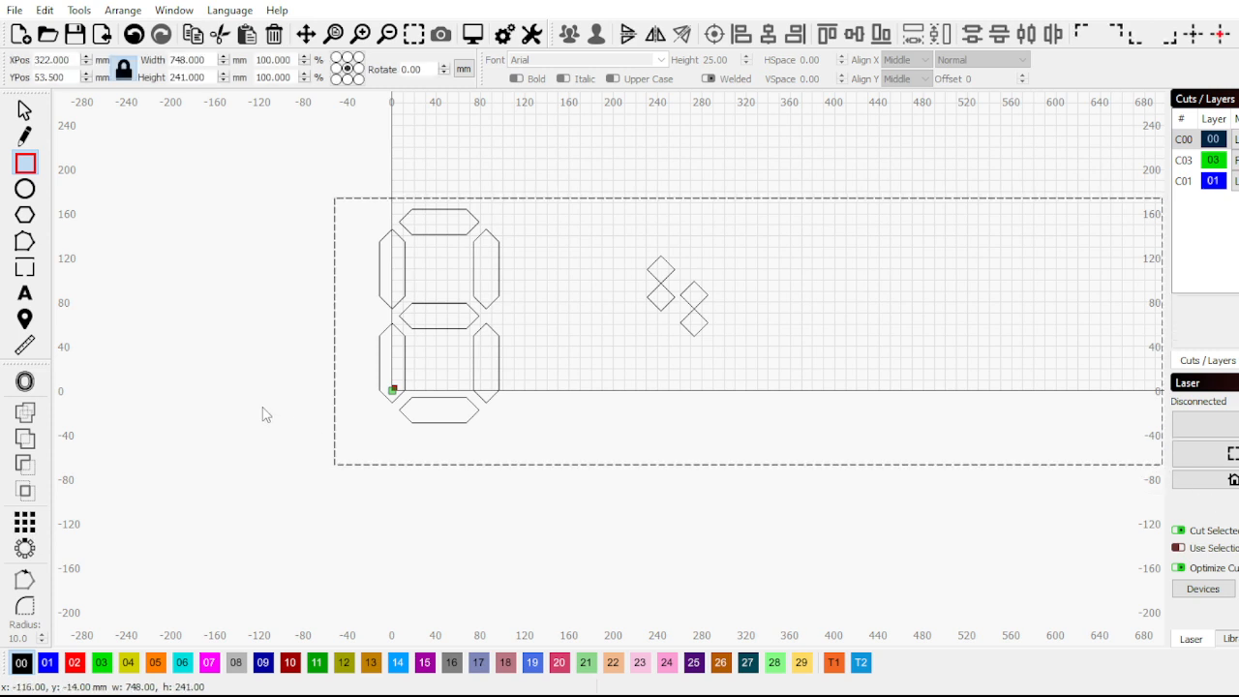
key("Delete")
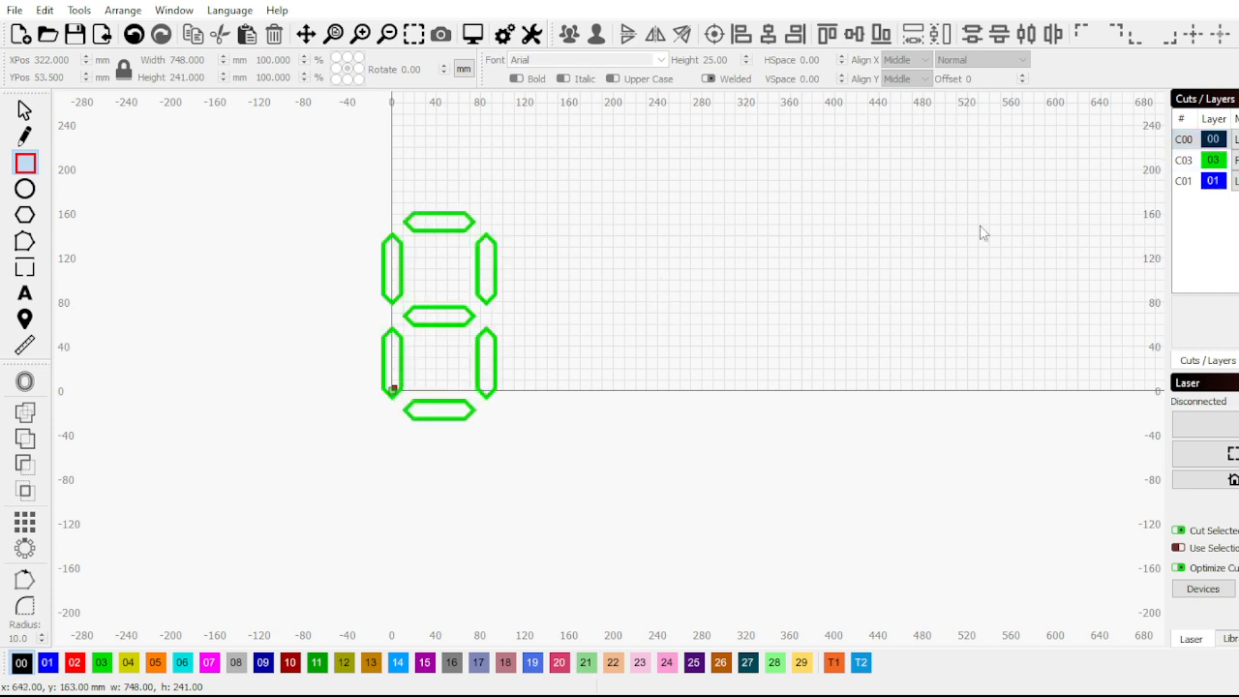
Show the blue mounting plates of layer 01 together with the green segments, keeping black layer 00 hidden
scroll(454, 399, "up", 3)
scroll(378, 334, "down", 2)
scroll(394, 203, "up", 3)
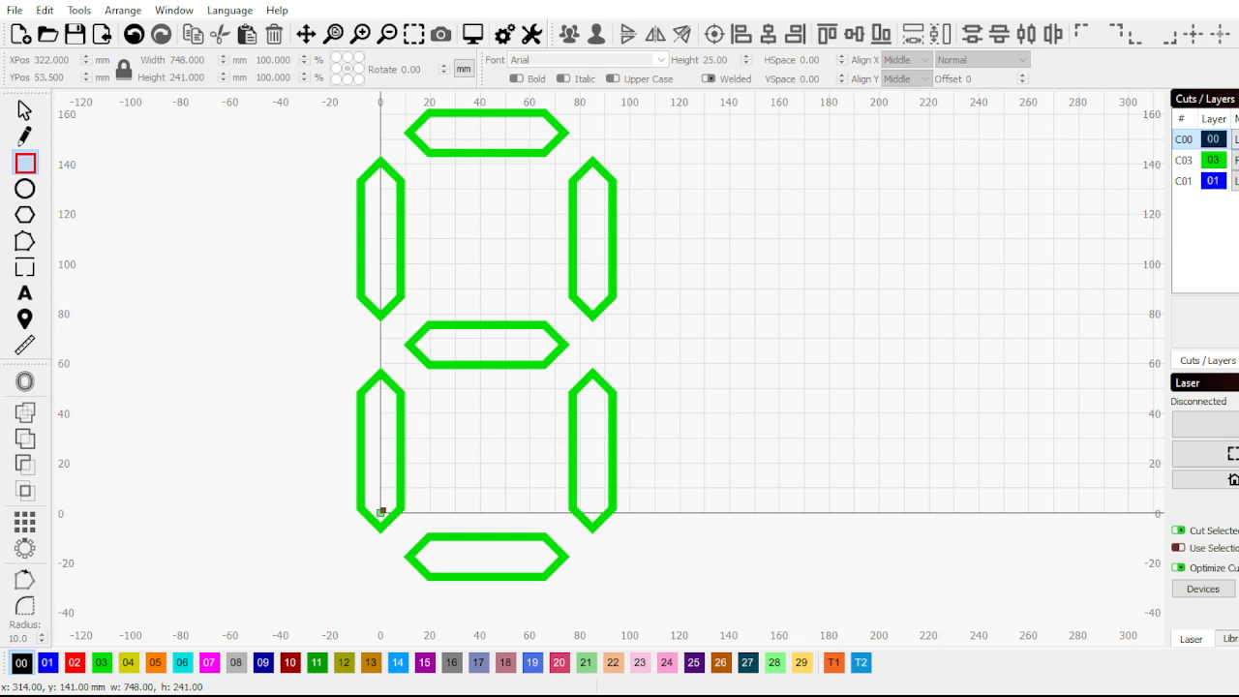
left_click(1237, 140)
left_click(1238, 139)
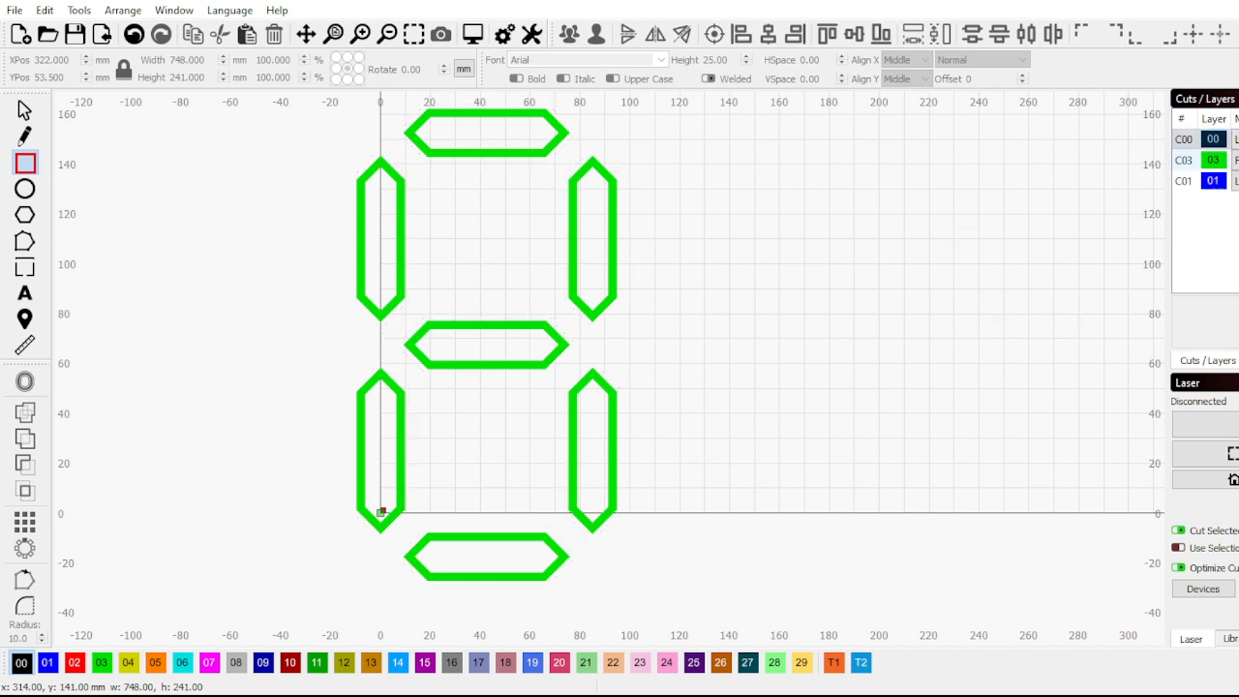
left_click(1237, 180)
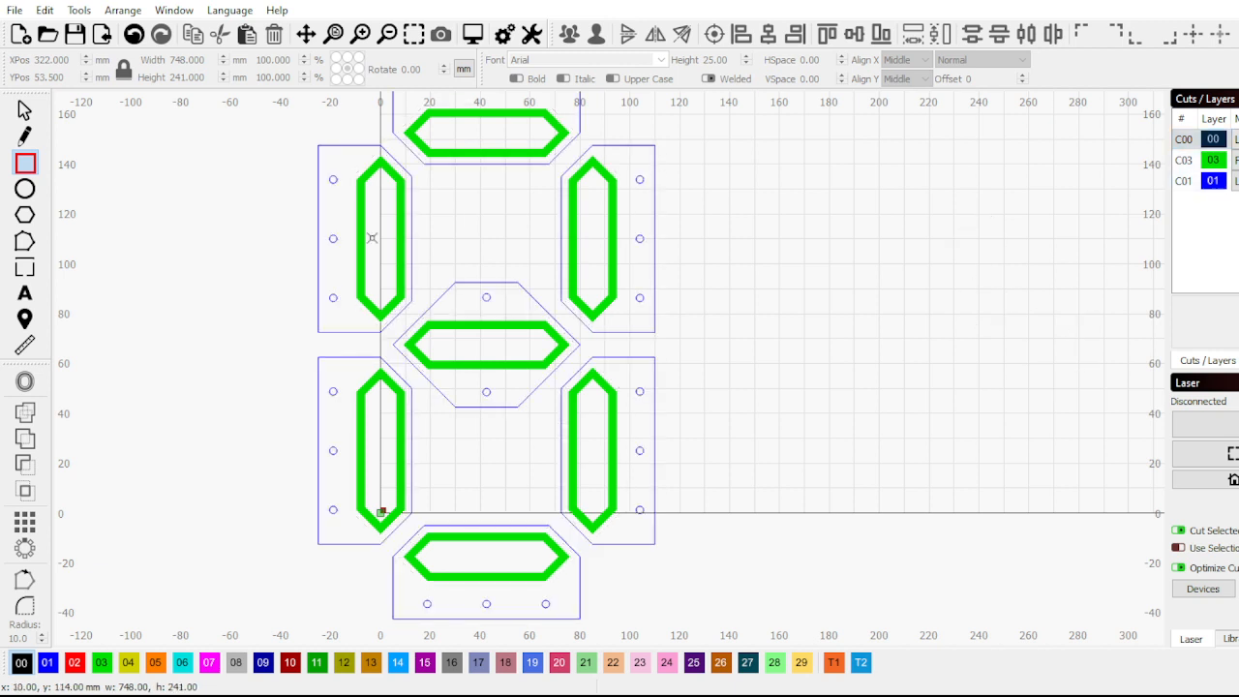
scroll(344, 258, "down", 1)
scroll(462, 152, "up", 2)
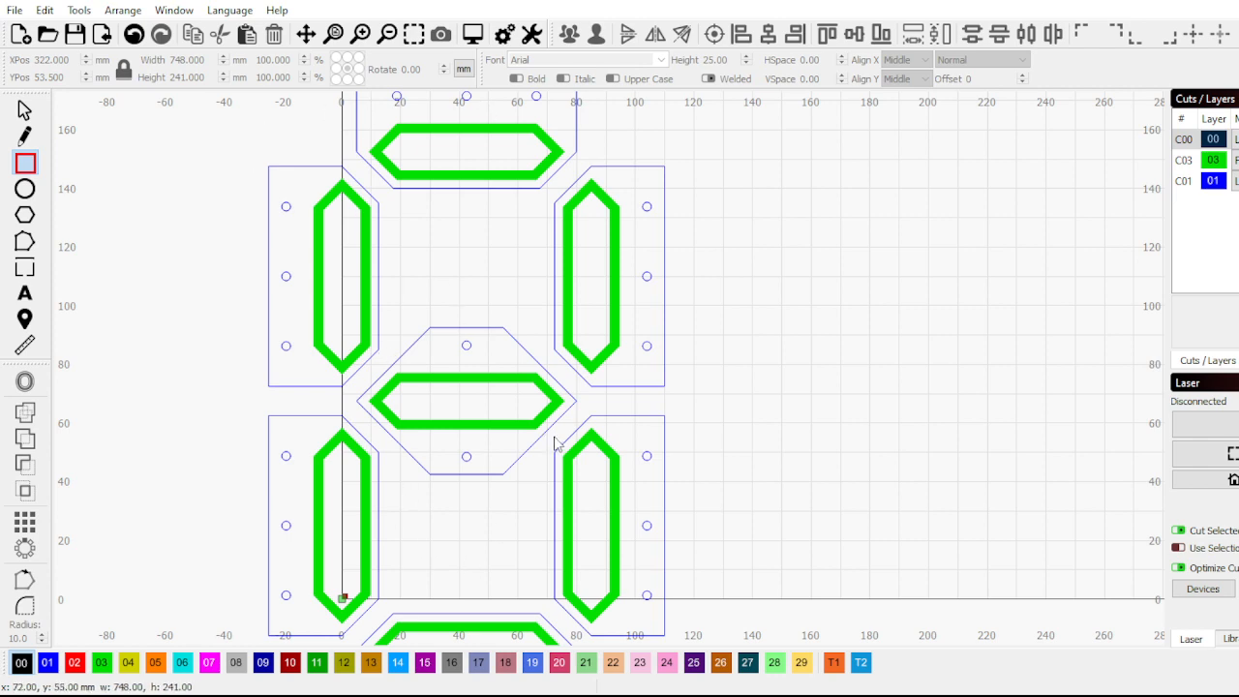
scroll(556, 442, "down", 2)
scroll(558, 426, "up", 2)
scroll(559, 411, "down", 2)
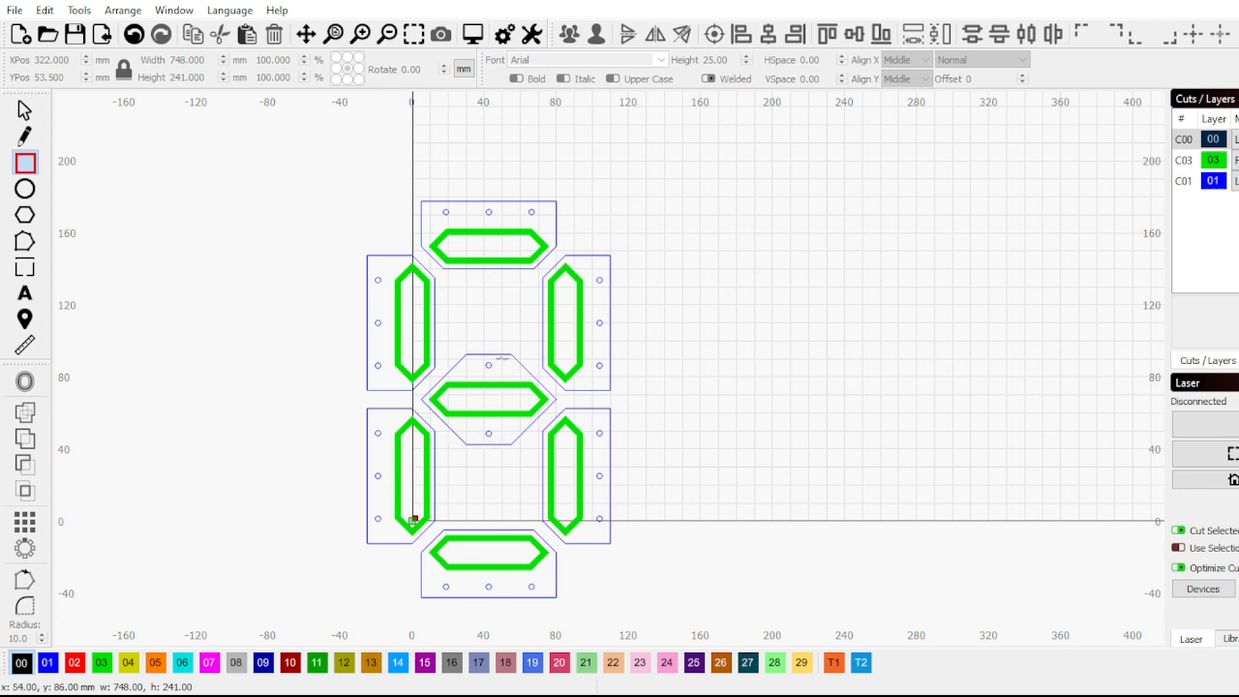
Draw a rectangle of about 177 × 229 mm around the digit, and delete it
scroll(346, 342, "down", 3)
scroll(477, 393, "up", 2)
left_click_drag(539, 511, 281, 178)
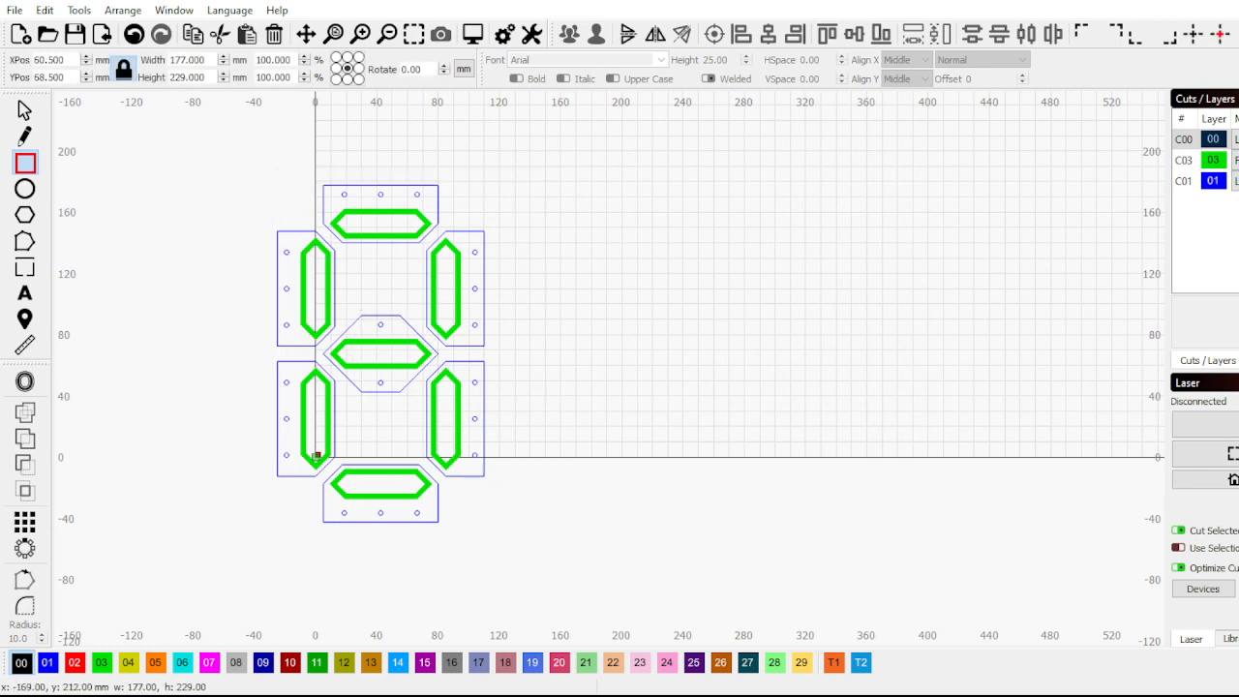
left_click(25, 109)
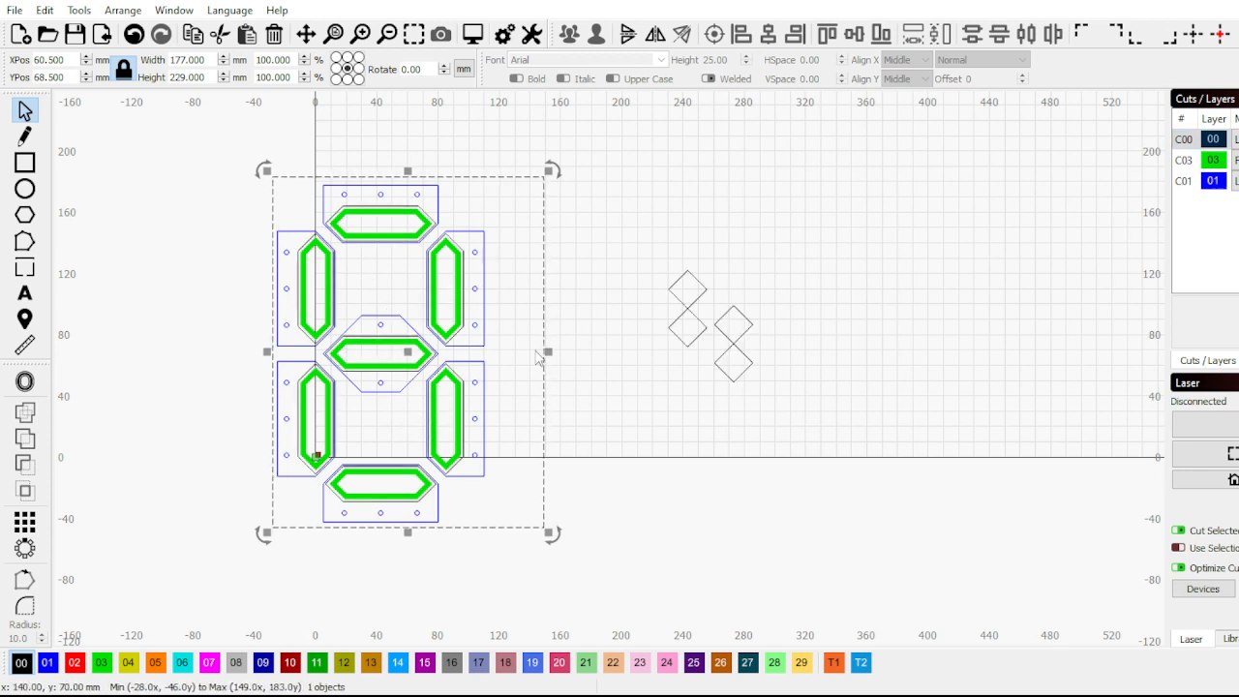
left_click(582, 398)
left_click_drag(577, 370, 522, 342)
key("Delete")
Move the four diamonds together to just above the digit, centred at about X 61, Y 228 mm
left_click_drag(571, 507, 215, 196)
left_click_drag(787, 362, 600, 196)
scroll(743, 311, "down", 1)
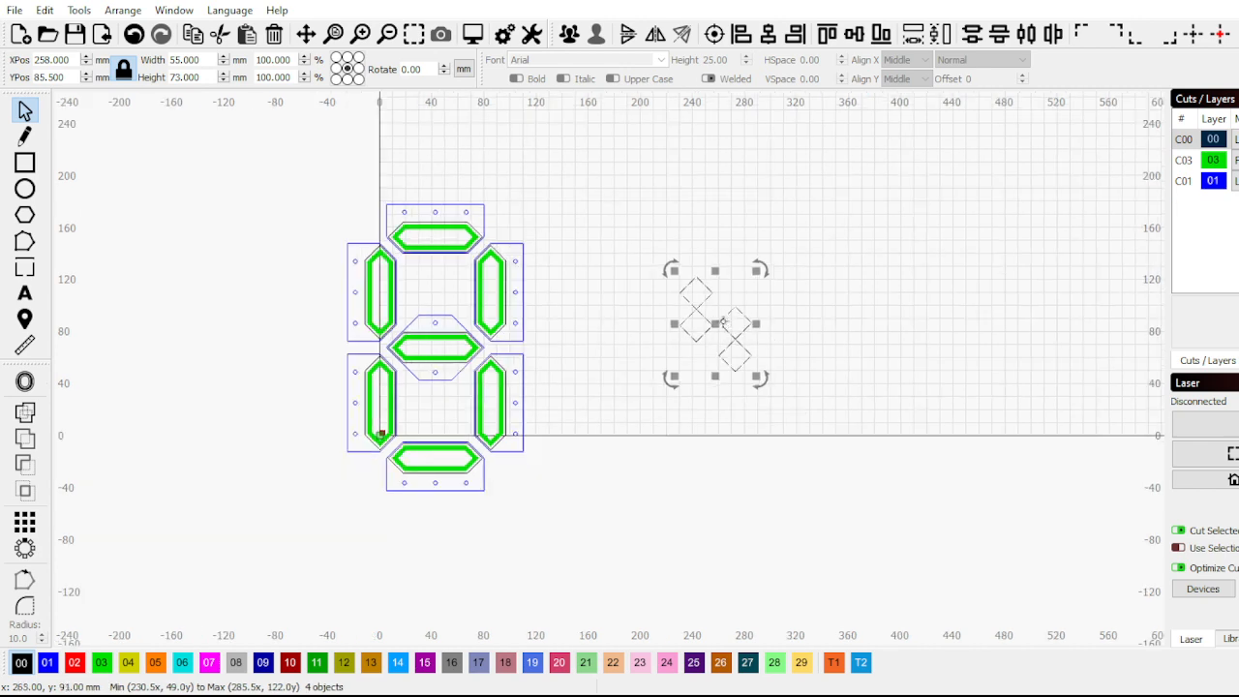
left_click_drag(716, 325, 459, 142)
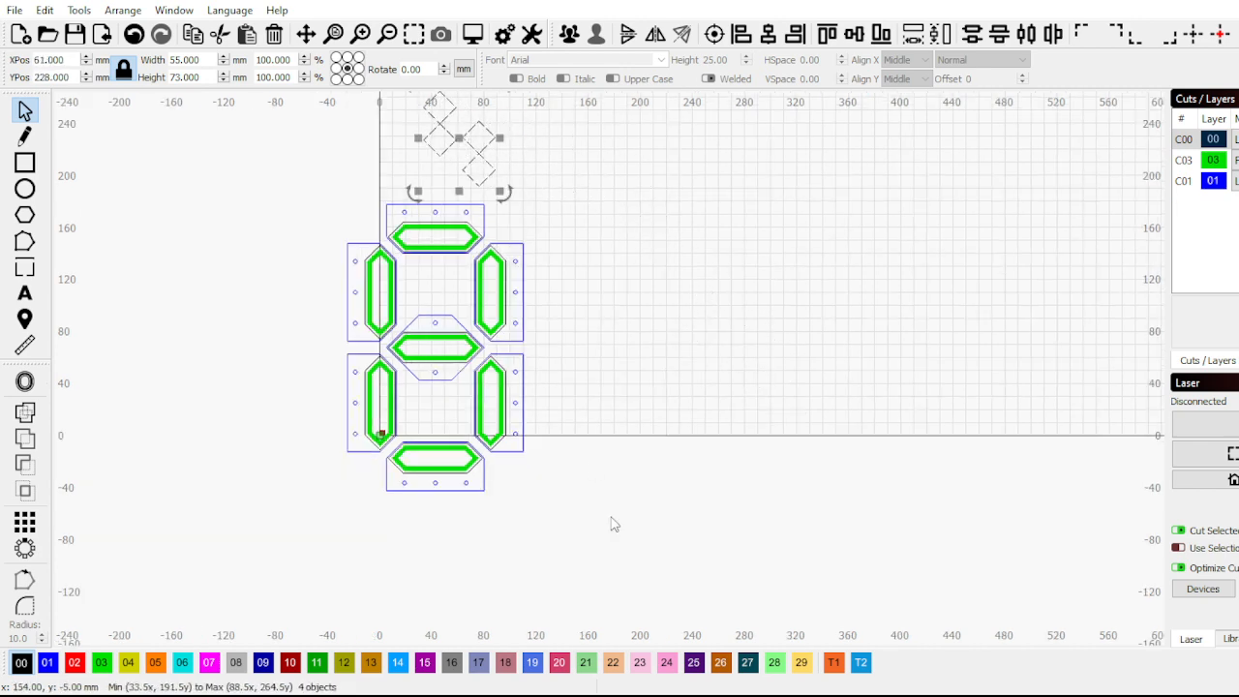
Copy all parts of the ungrouped digit and paste them beside the original
left_click_drag(614, 577, 305, 232)
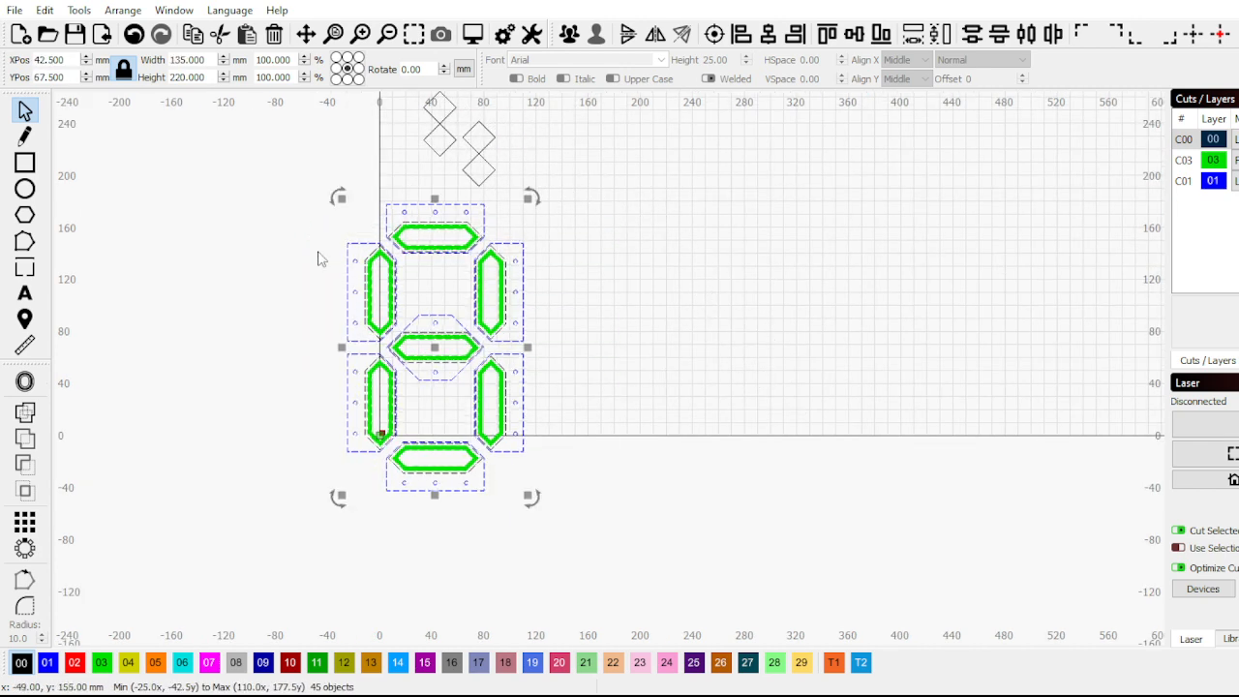
scroll(333, 281, "down", 2)
scroll(445, 334, "up", 3)
key("ctrl+c")
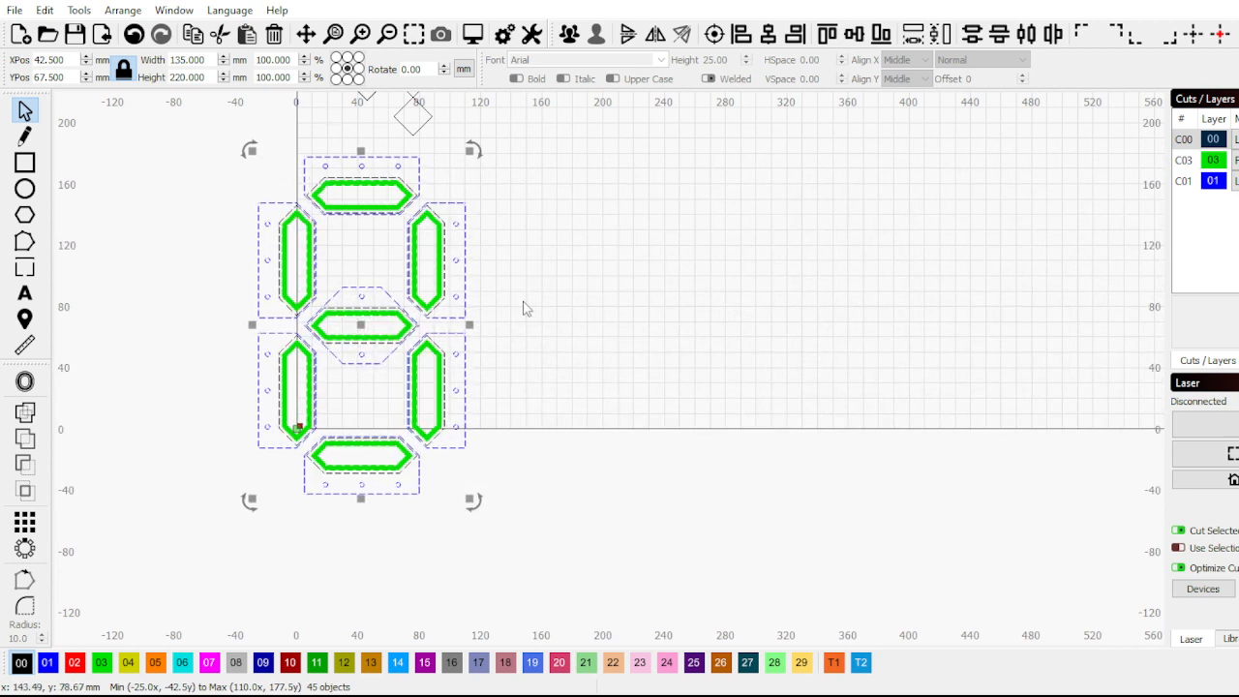
key("ctrl+v")
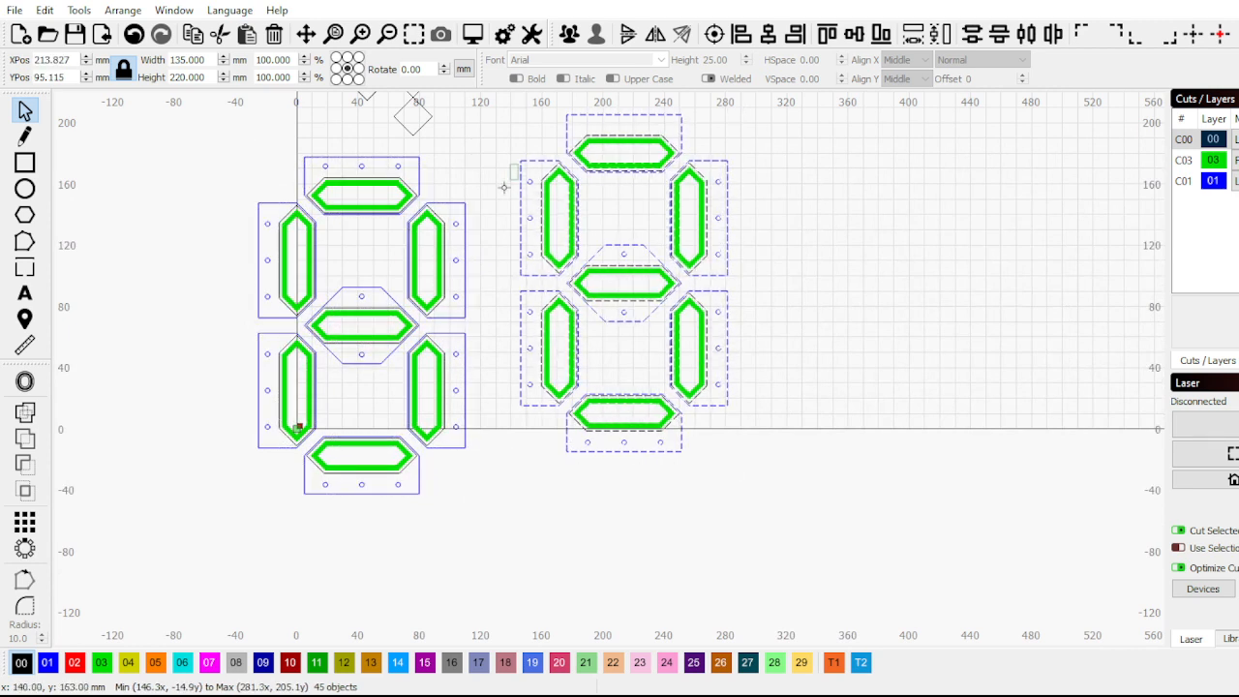
Try to reposition the ungrouped pasted digit, and delete the whole copy
left_click_drag(518, 165, 475, 208)
scroll(760, 487, "down", 1)
left_click_drag(760, 487, 548, 185)
scroll(547, 192, "up", 1)
left_click(548, 204)
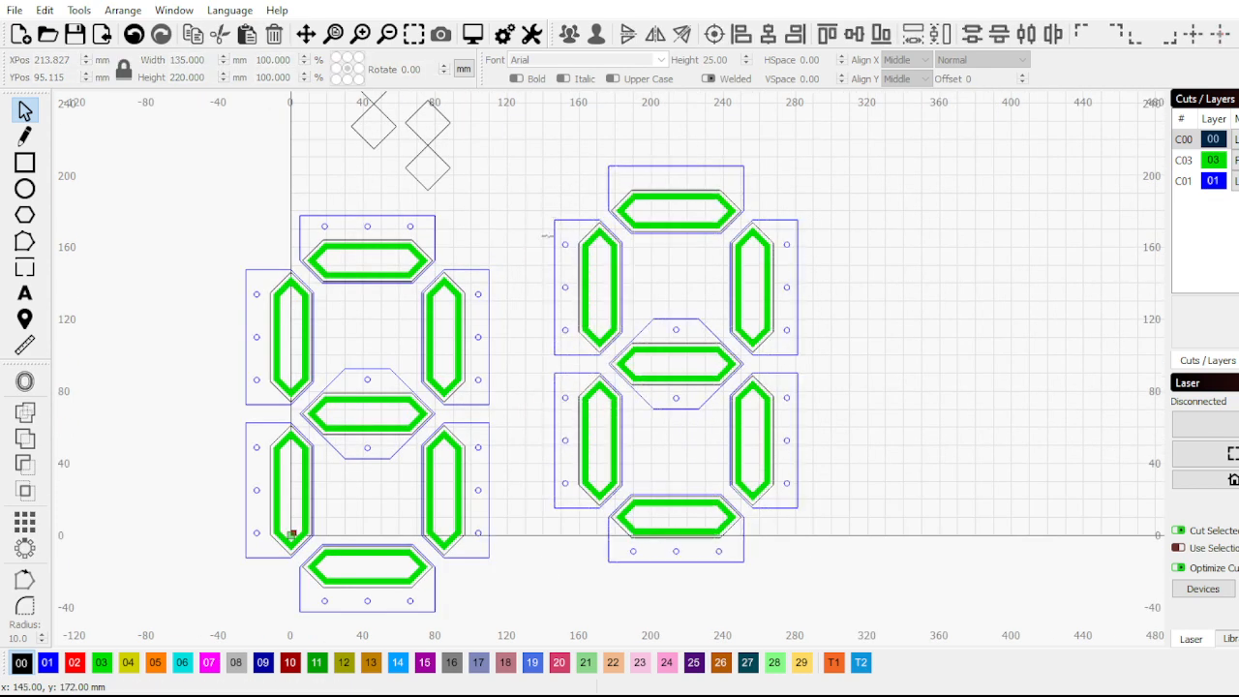
left_click_drag(814, 566, 545, 132)
key("Delete")
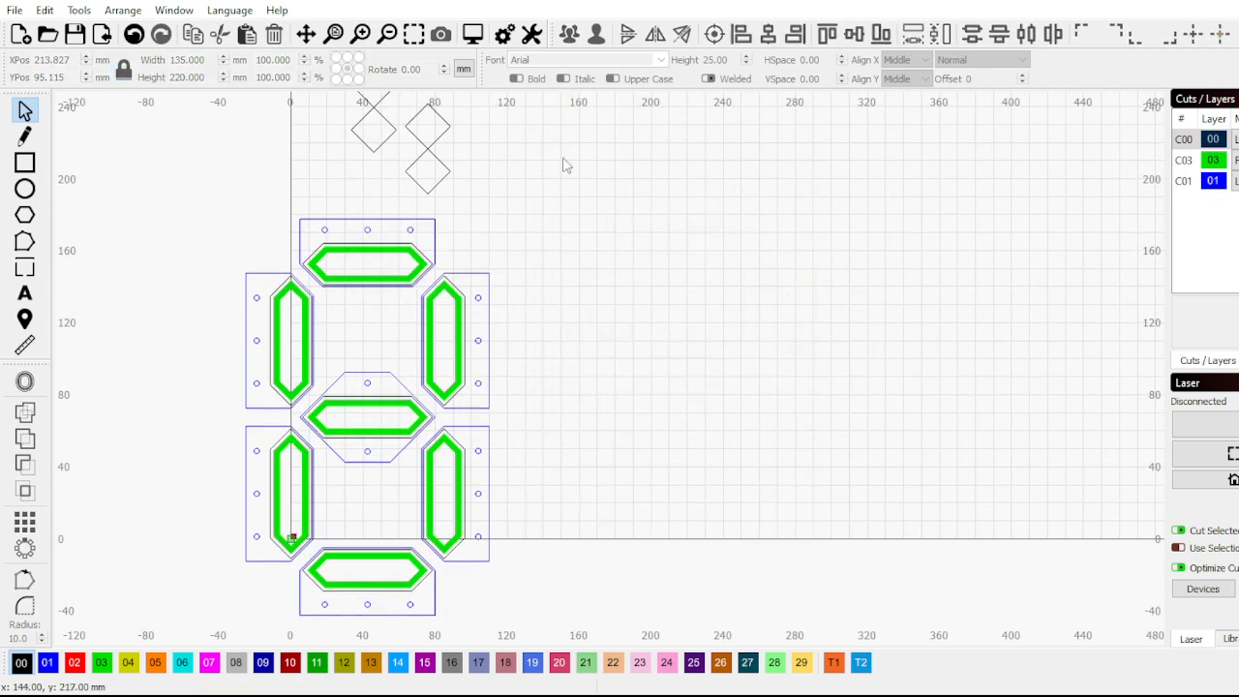
Group all segments, mounting plates and holes of the digit into one object
scroll(585, 478, "down", 1)
left_click_drag(587, 544, 339, 237)
left_click(569, 33)
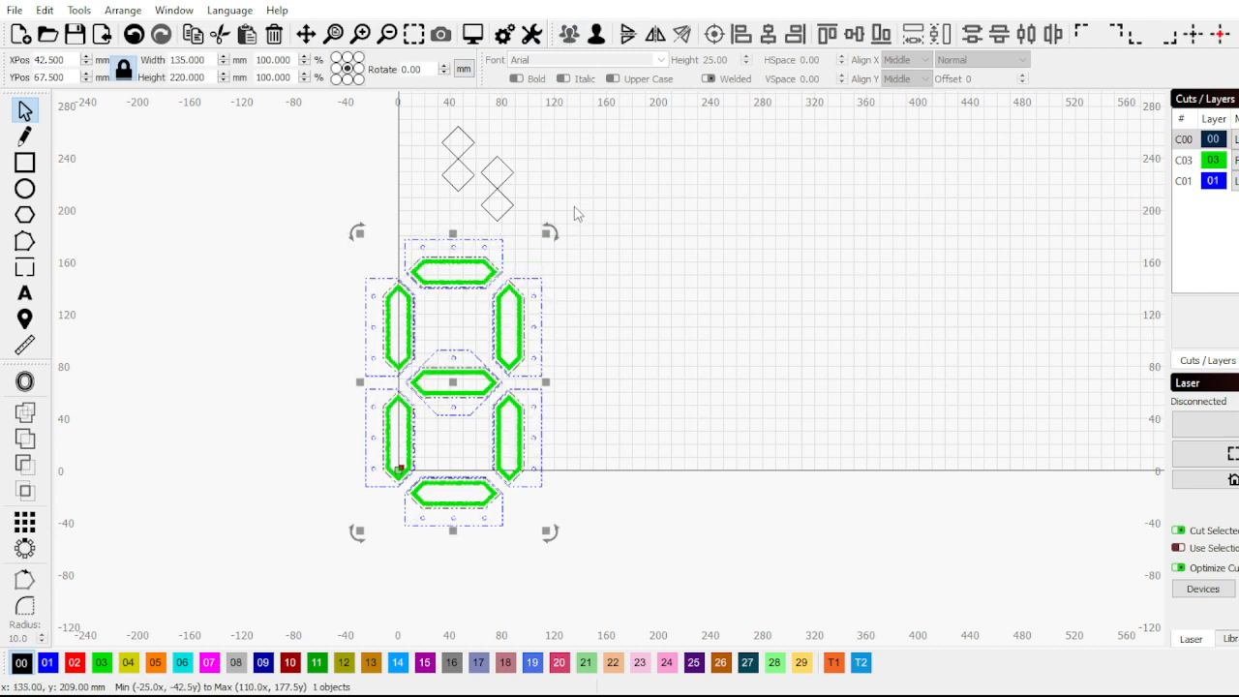
Paste a copy of the grouped digit and align it edge to edge beside the original at X 177.5, Y 67.5 mm
key("ctrl+v")
scroll(551, 288, "up", 2)
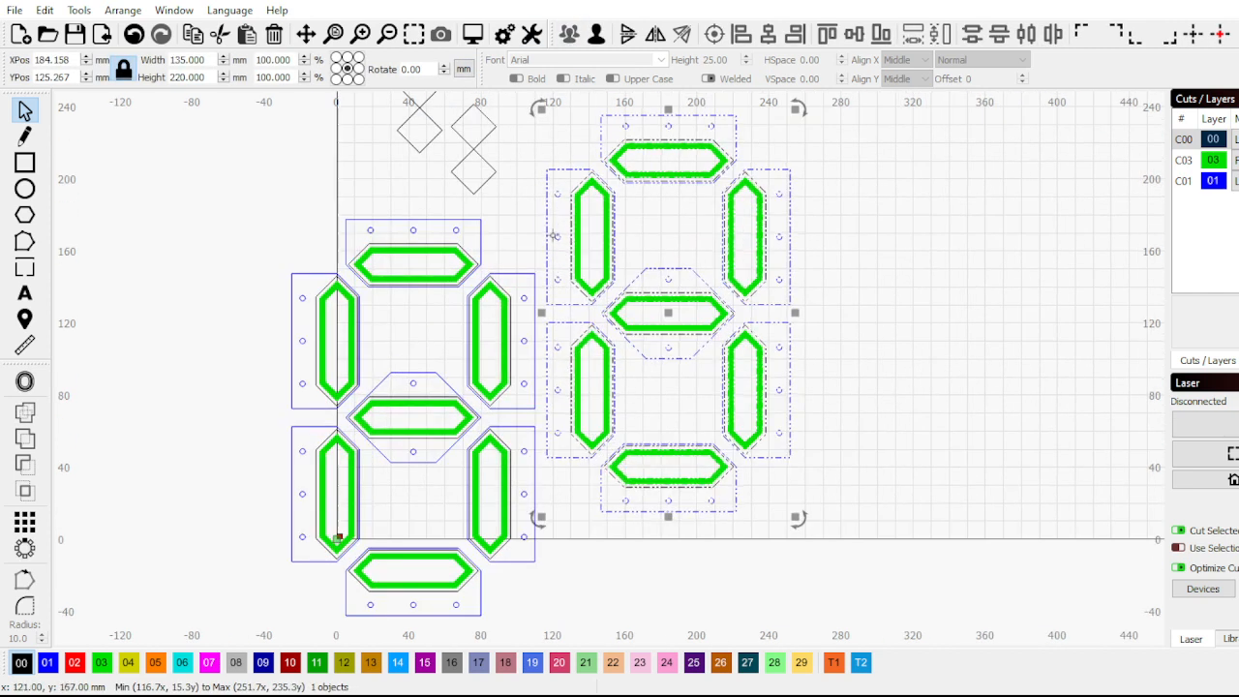
left_click(537, 187)
left_click_drag(545, 172, 537, 254)
scroll(537, 253, "down", 2)
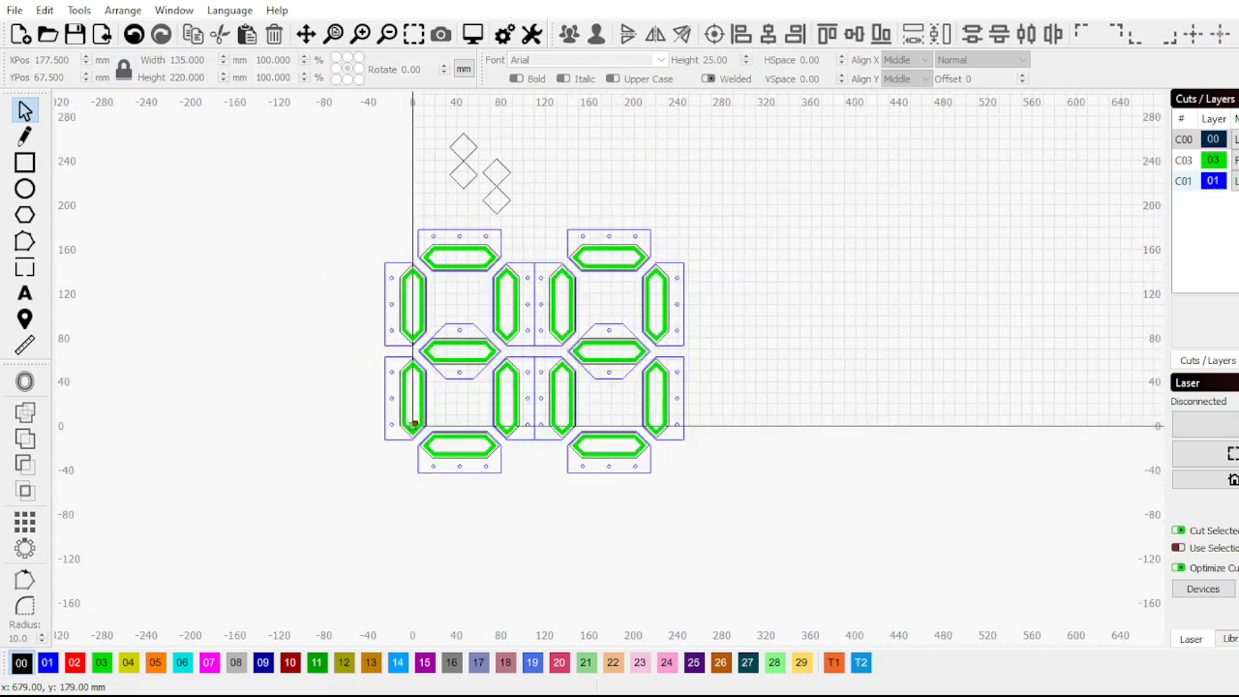
Hide layers 01 and 00 to inspect only the green segments of both digits, and show both layers again
left_click(1236, 181)
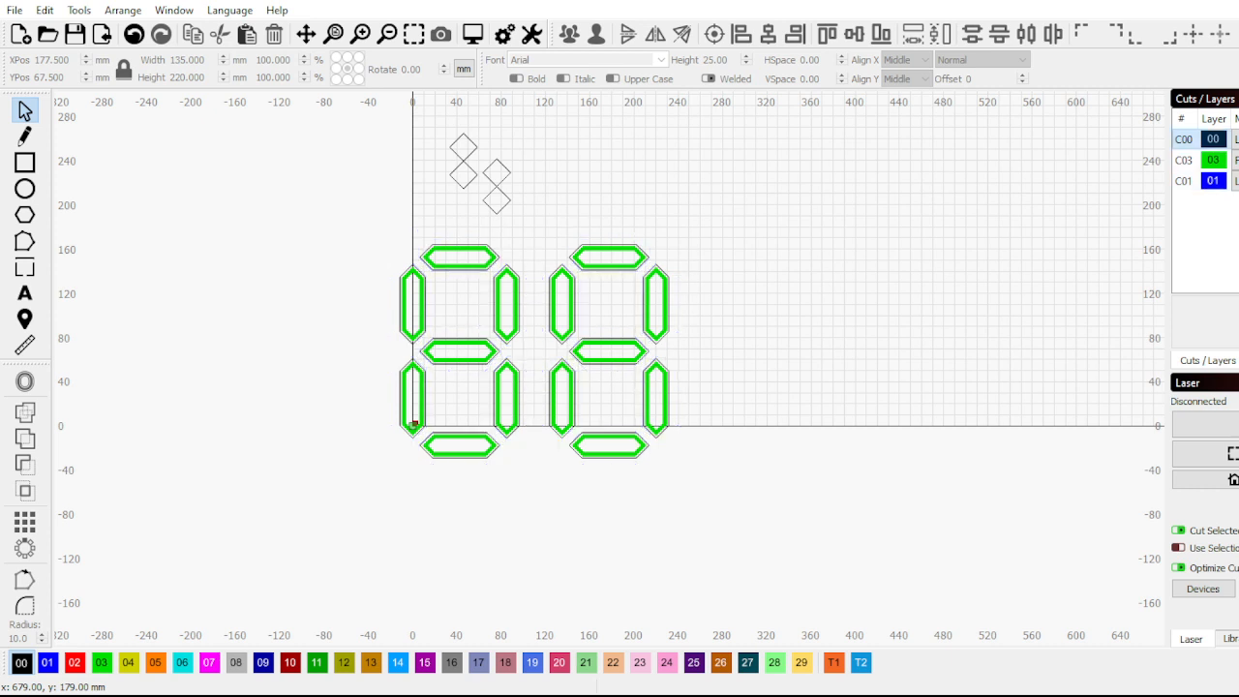
left_click(1237, 139)
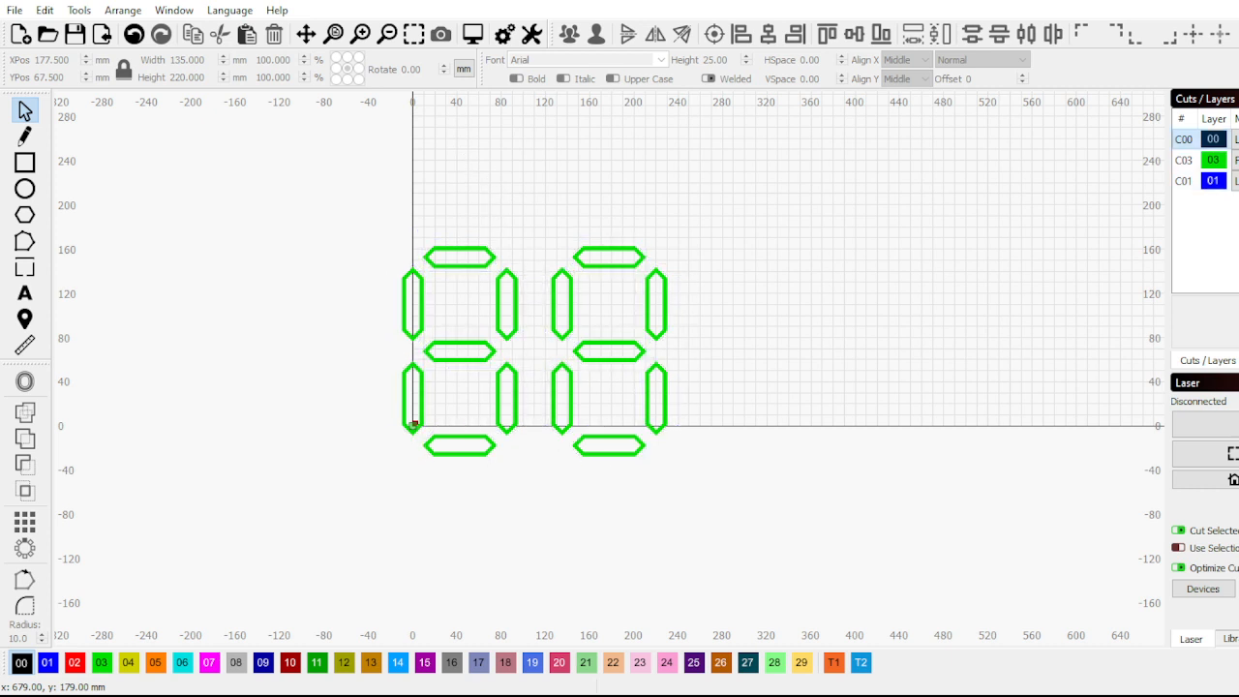
scroll(497, 345, "up", 2)
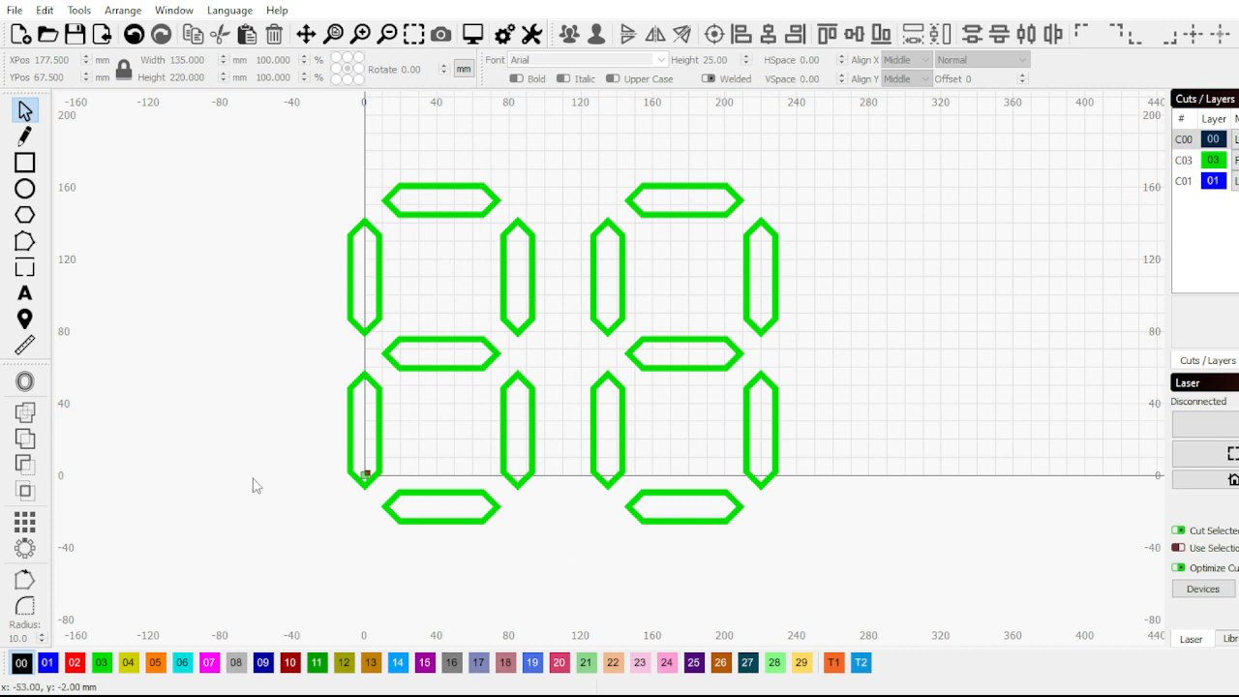
scroll(254, 484, "down", 2)
scroll(567, 341, "down", 2)
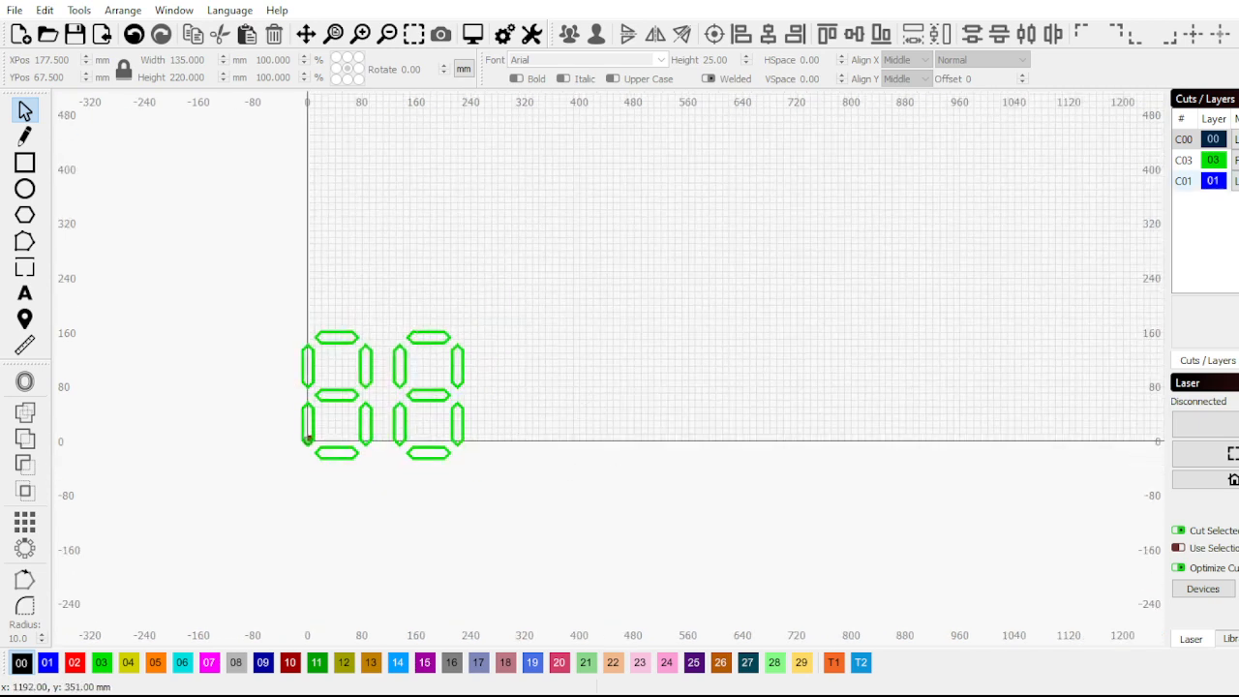
left_click(1236, 139)
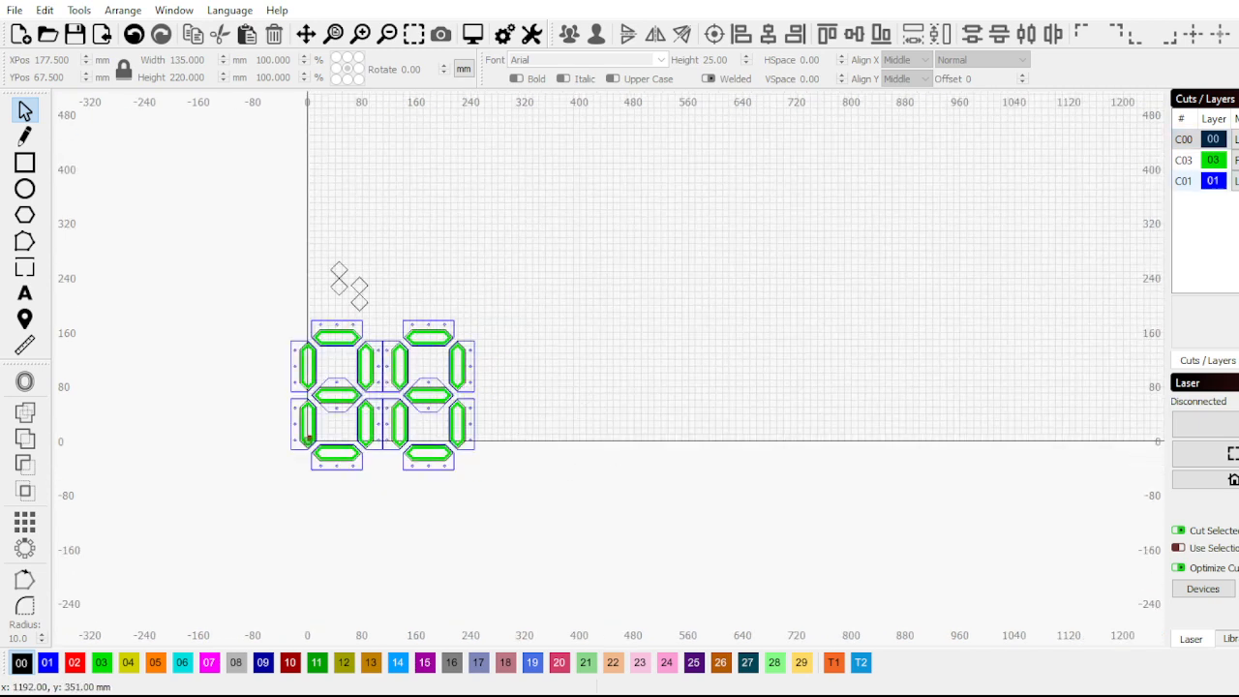
scroll(617, 434, "up", 4)
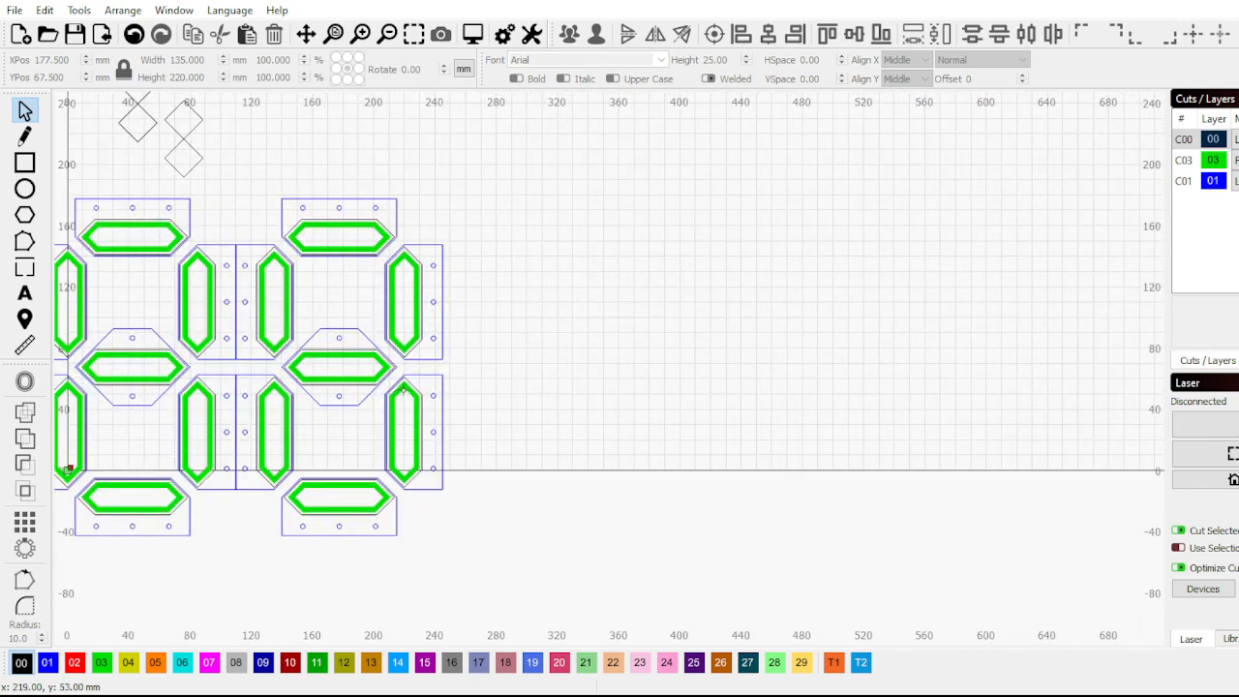
scroll(403, 388, "down", 1)
scroll(481, 291, "up", 1)
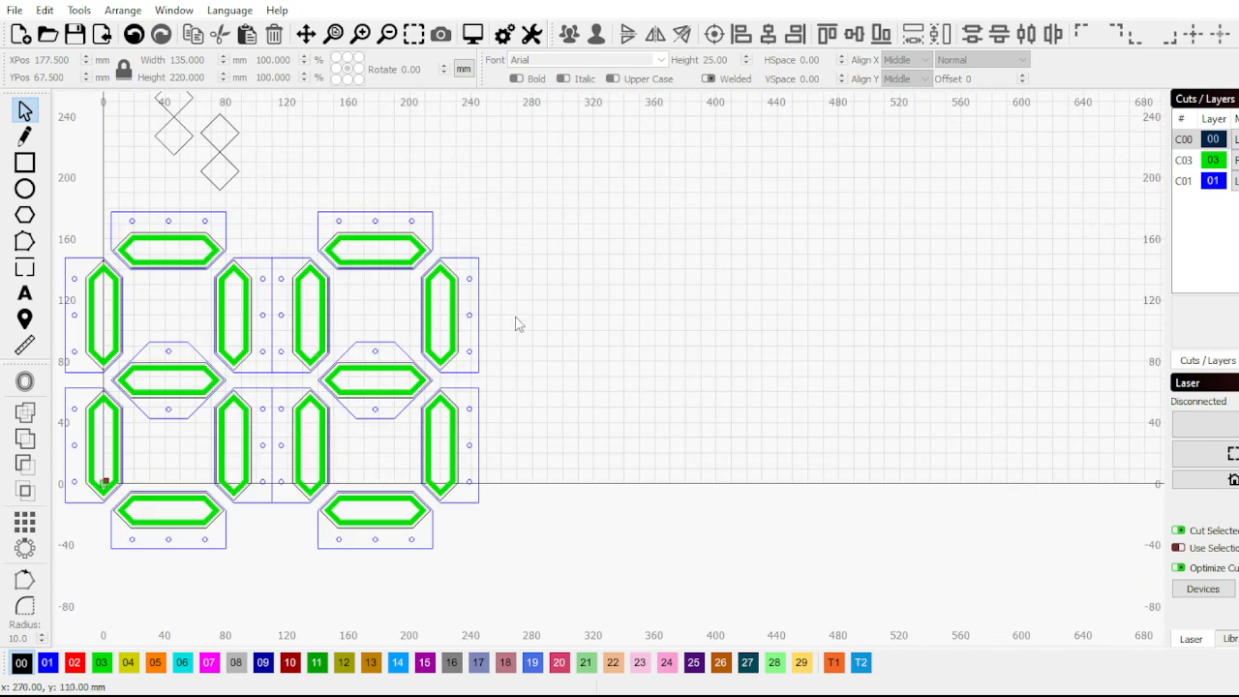
scroll(517, 351, "down", 1)
scroll(539, 358, "up", 2)
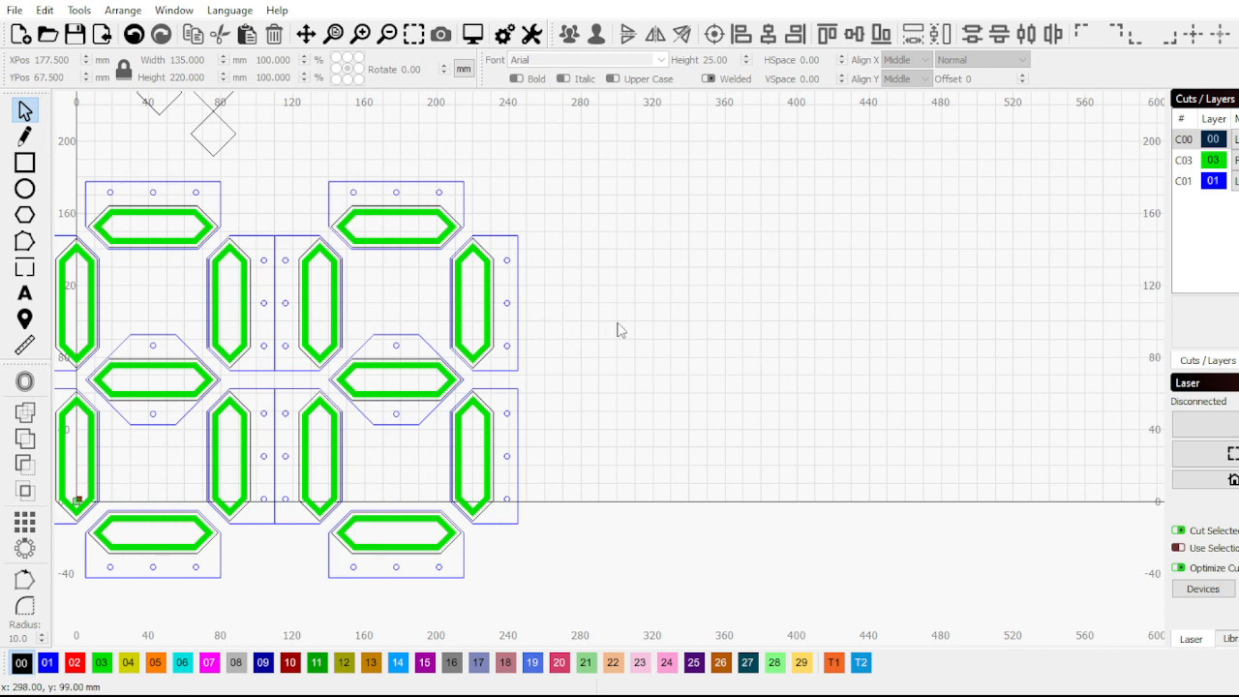
scroll(471, 310, "down", 1)
scroll(463, 298, "up", 1)
scroll(353, 246, "down", 1)
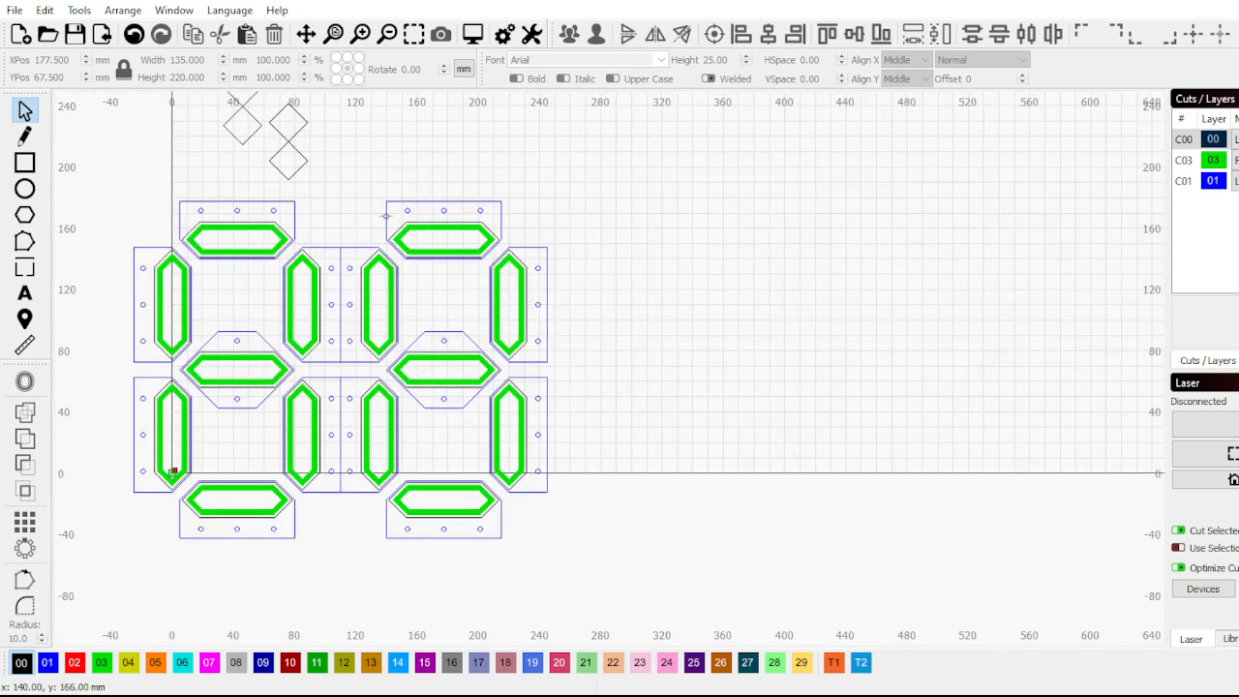
Move one of the loose diamonds beside the second digit, centred at X 270, Y 115 mm, keeping its 25 mm size
scroll(307, 174, "up", 1)
left_click(286, 159)
left_click_drag(286, 159, 634, 320)
scroll(623, 319, "up", 3)
scroll(624, 332, "up", 1)
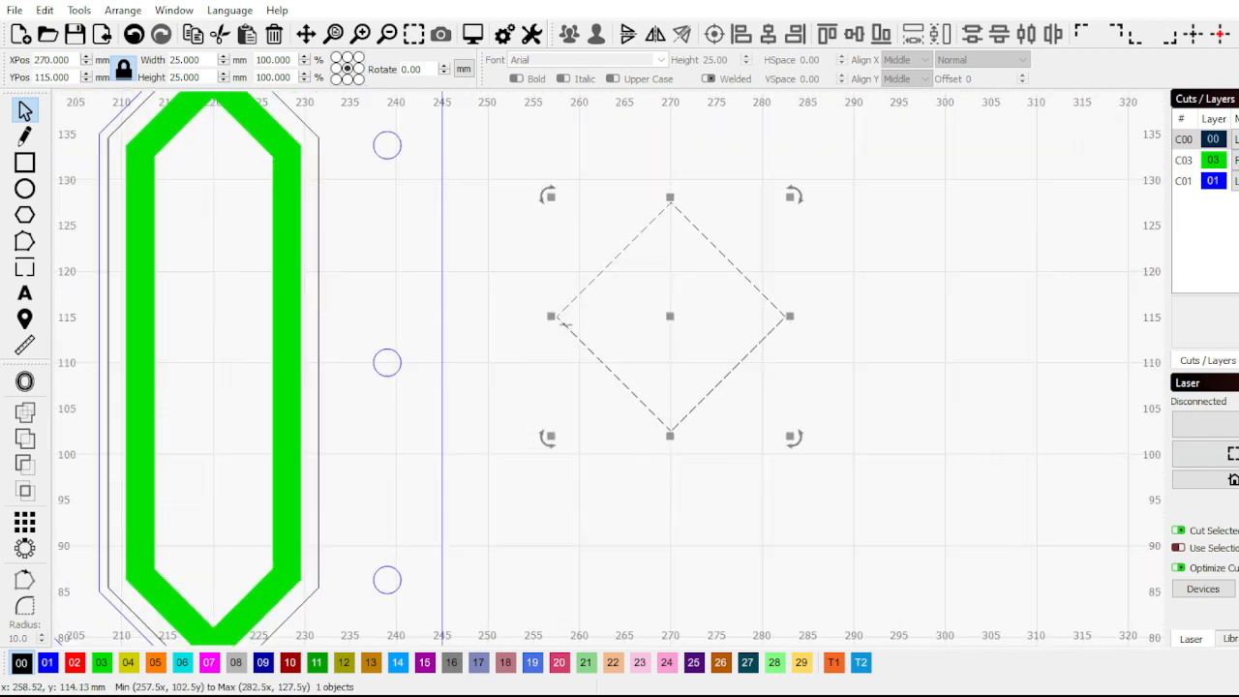
left_click_drag(556, 319, 530, 334)
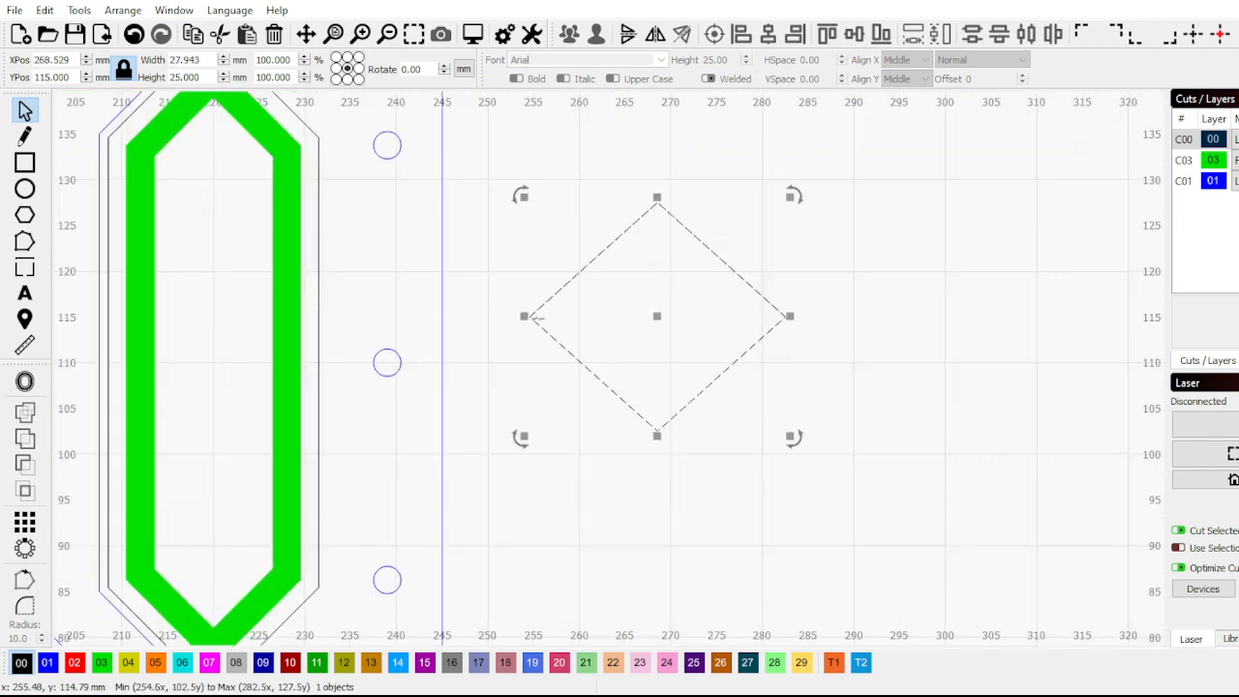
key("ctrl+z")
scroll(658, 324, "down", 3)
scroll(619, 324, "down", 2)
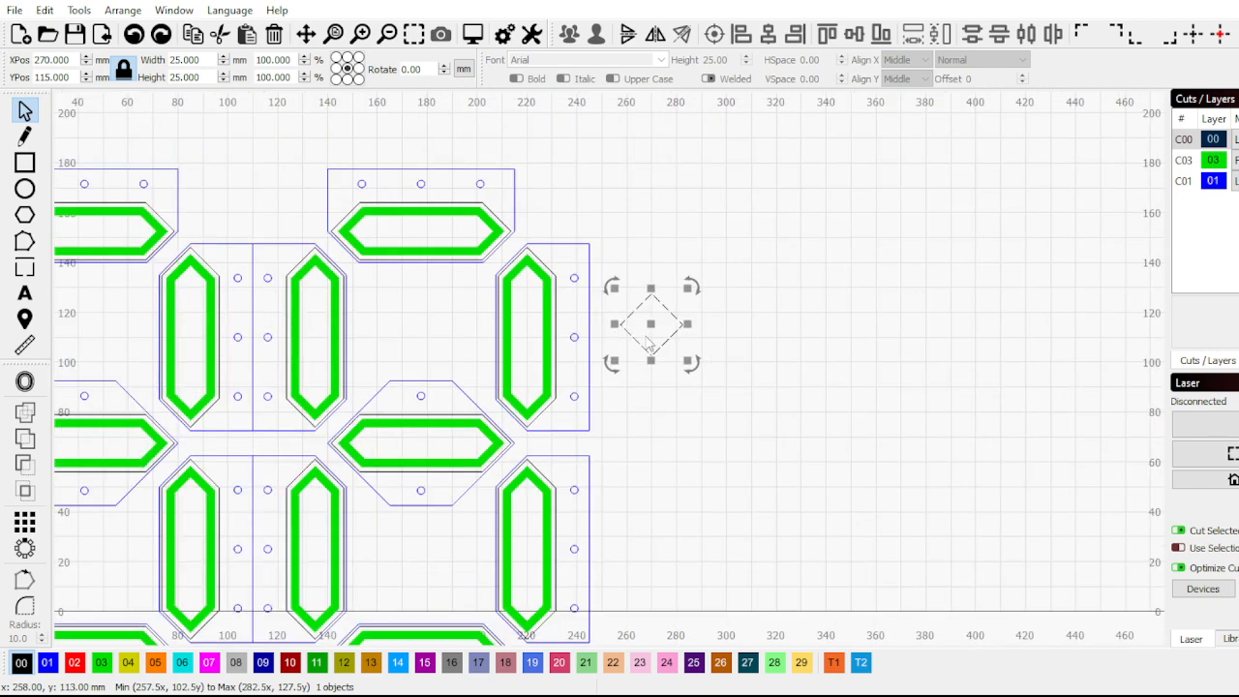
Place a second loose diamond tip to tip directly below the first, centred at X 270, Y 90 mm
scroll(653, 344, "down", 2)
scroll(357, 226, "up", 2)
left_click(455, 151)
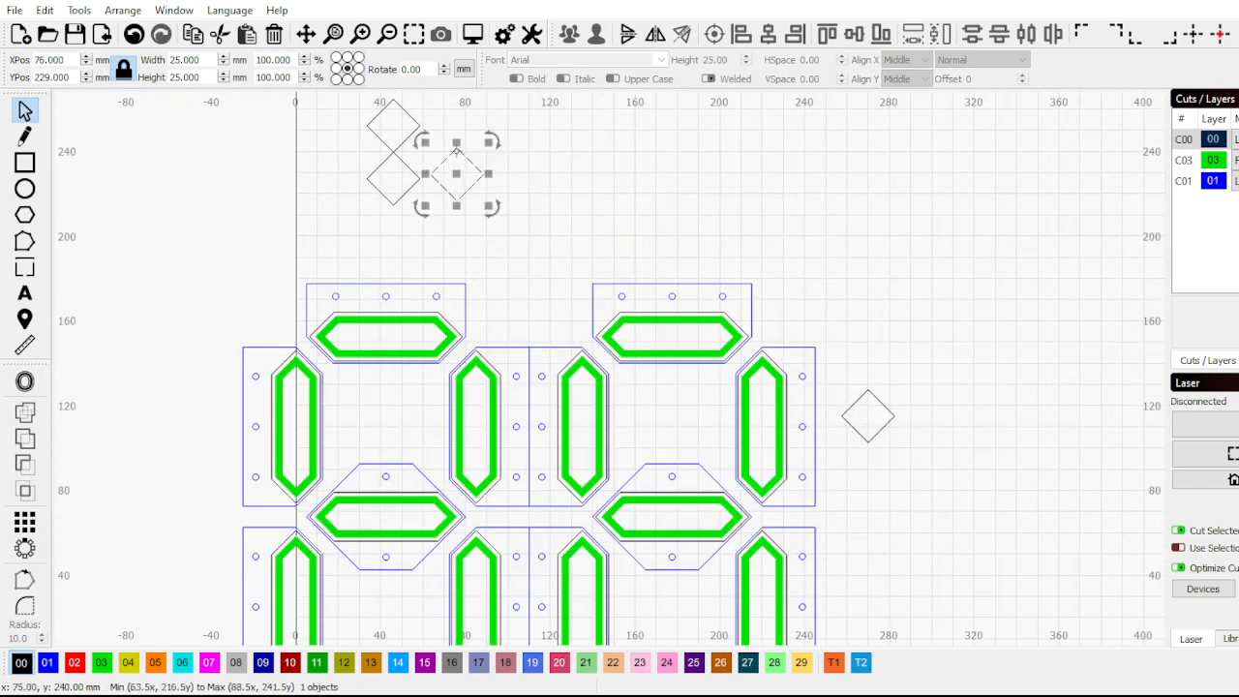
left_click_drag(454, 172, 868, 475)
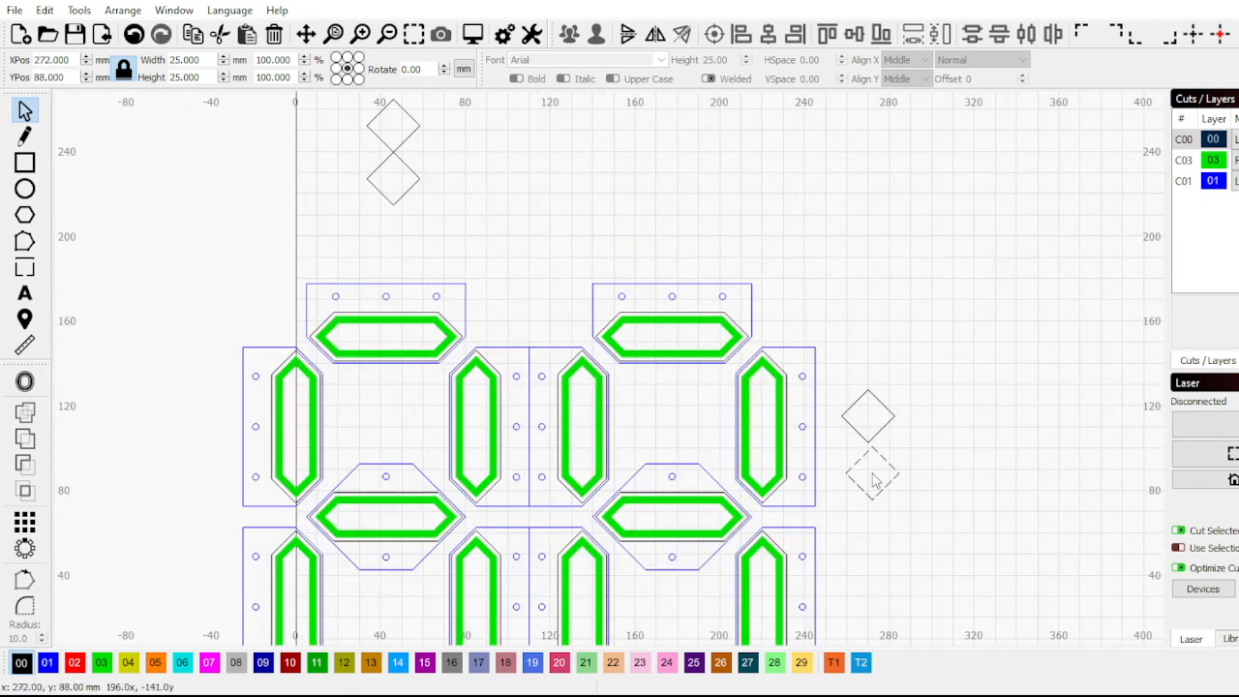
scroll(868, 475, "up", 3)
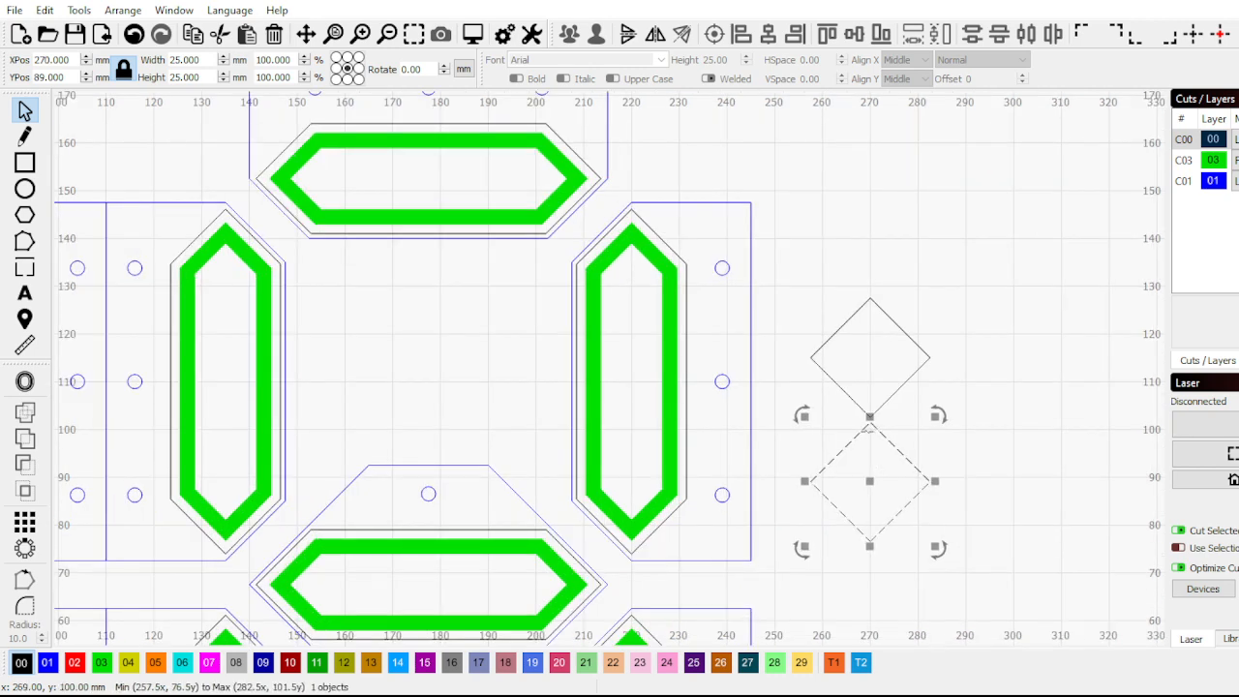
scroll(870, 427, "up", 4)
left_click_drag(868, 419, 870, 395)
Place a third loose diamond tip to tip above the other two, centred at X 270, Y 140 mm
scroll(843, 448, "down", 10)
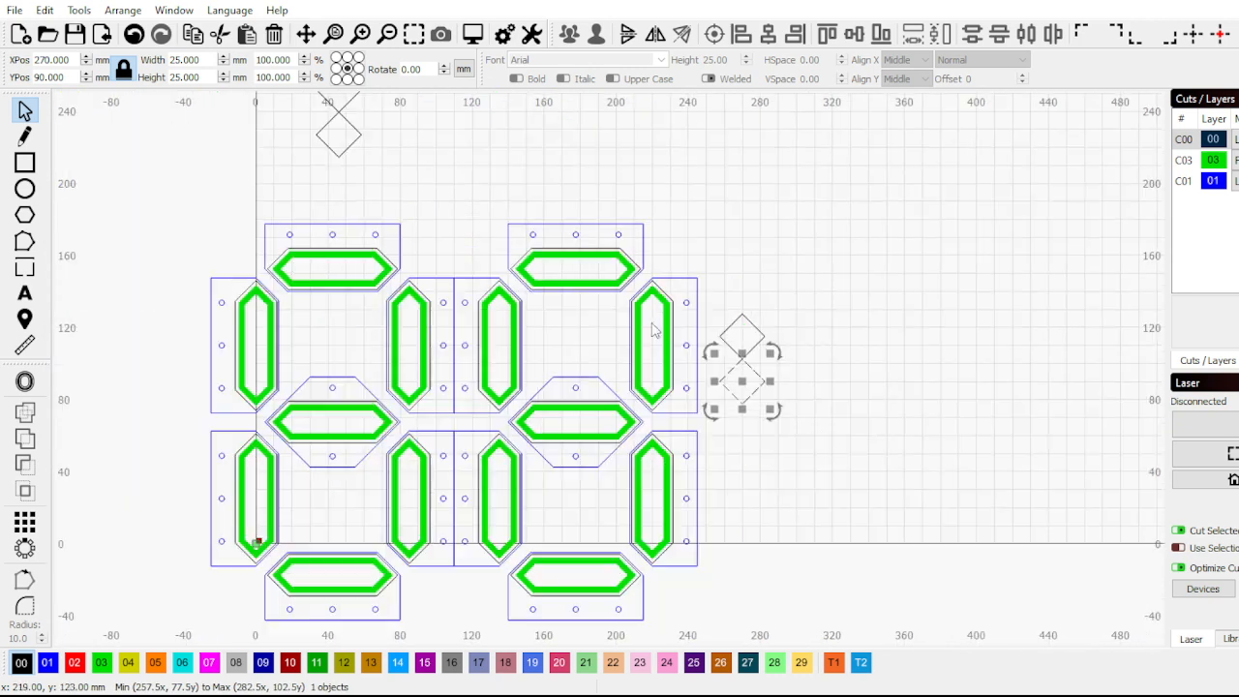
left_click(342, 141)
left_click_drag(341, 142, 752, 362)
scroll(726, 254, "up", 4)
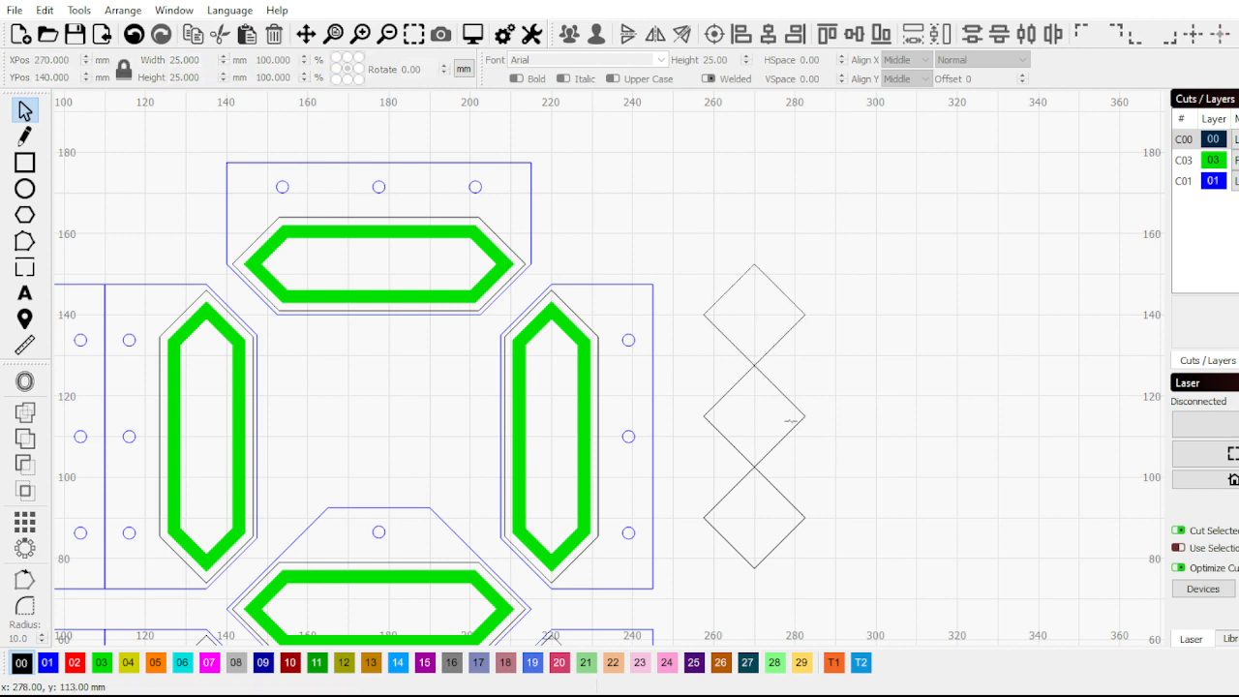
Offset the middle diamond inward by 1 mm with bevel corners, keeping the original
left_click_drag(858, 444, 689, 379)
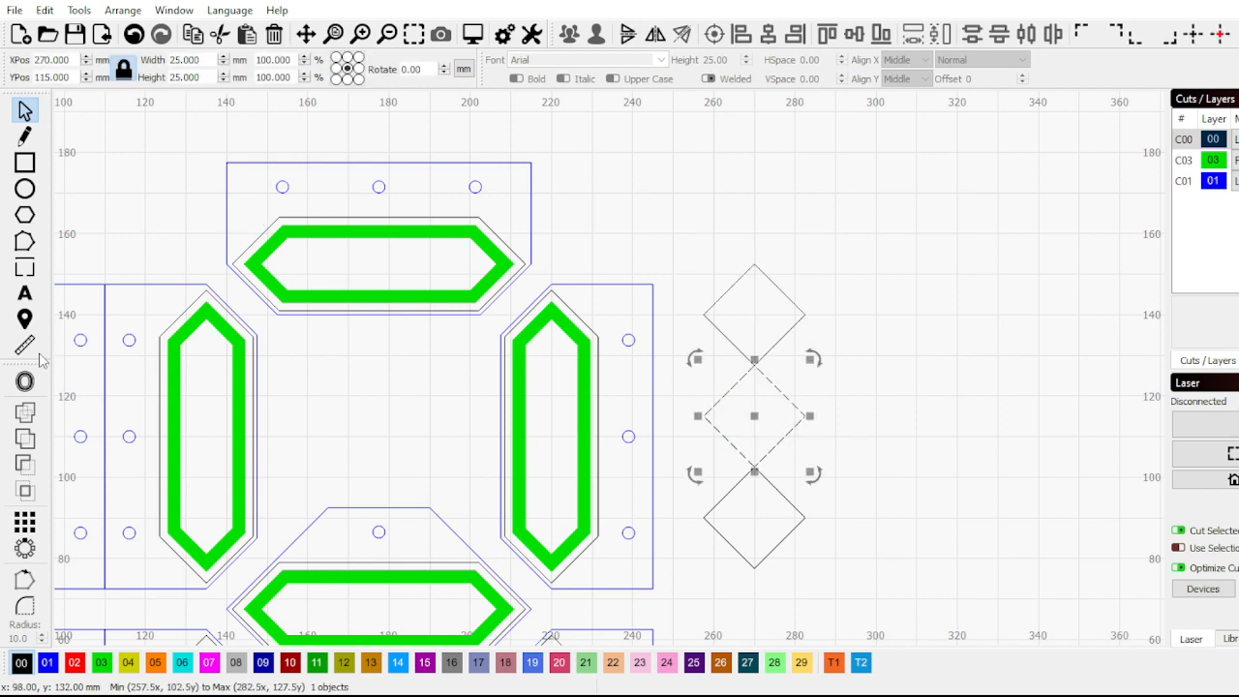
left_click(24, 381)
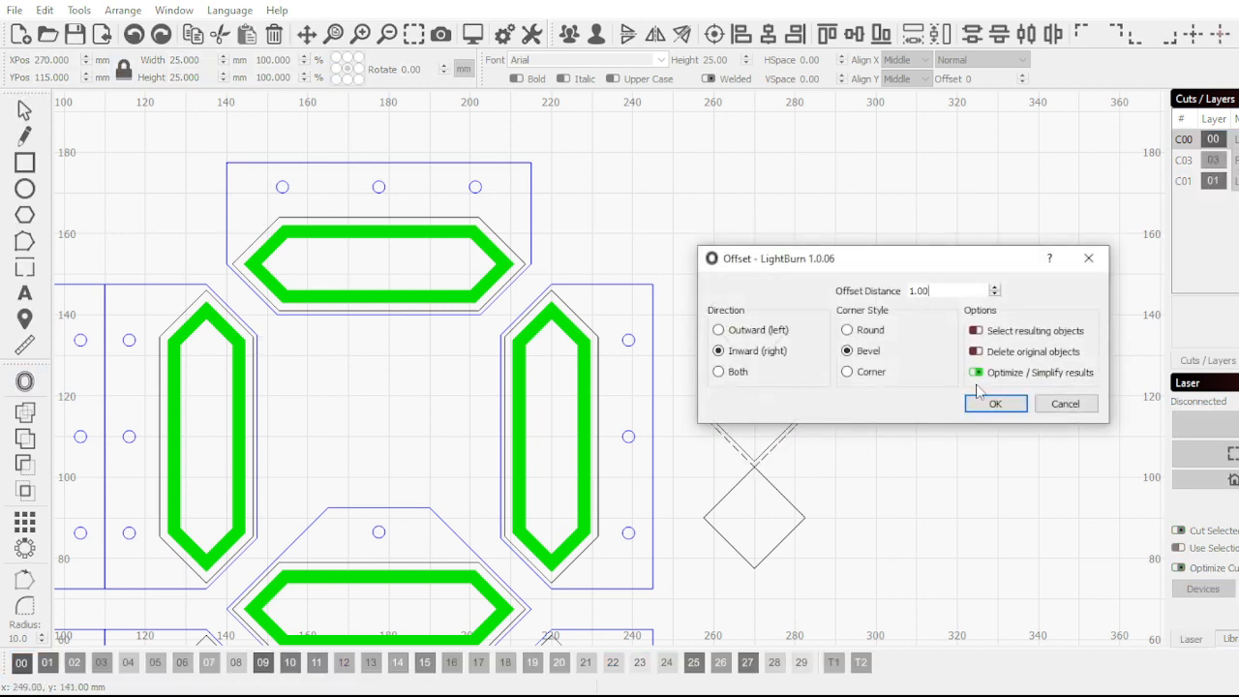
left_click(991, 403)
left_click(893, 500)
scroll(782, 415, "down", 3)
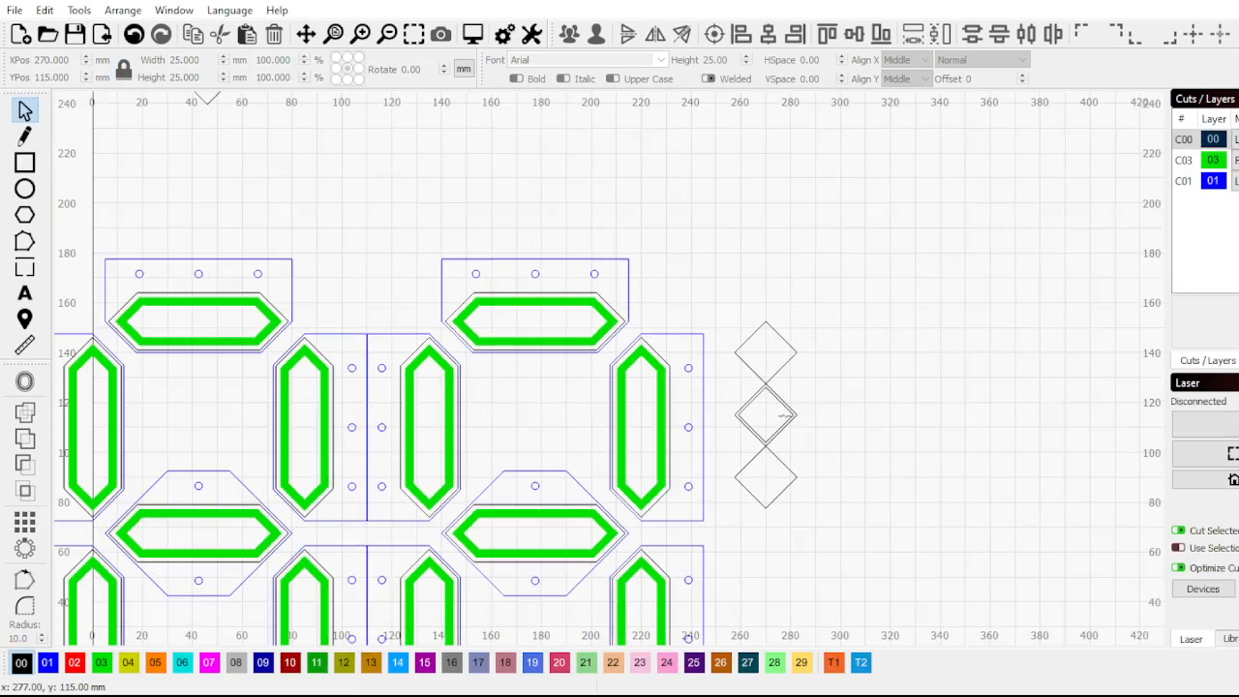
scroll(784, 414, "up", 3)
scroll(641, 254, "down", 2)
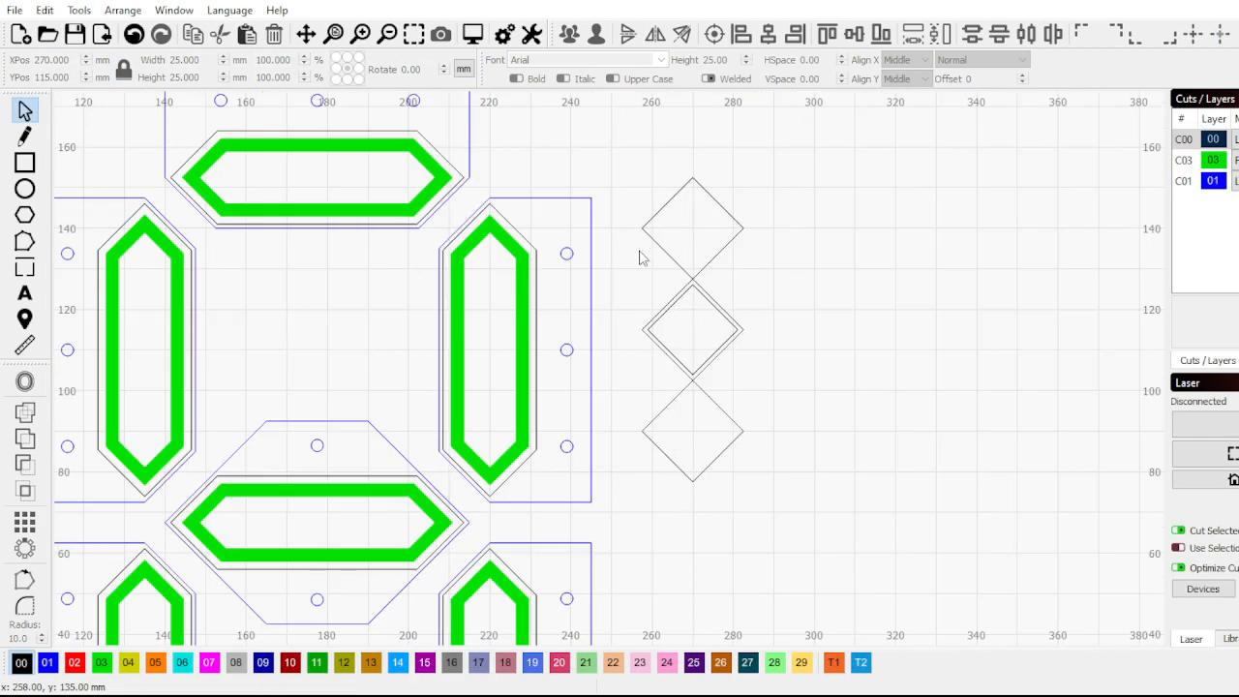
scroll(567, 464, "up", 1)
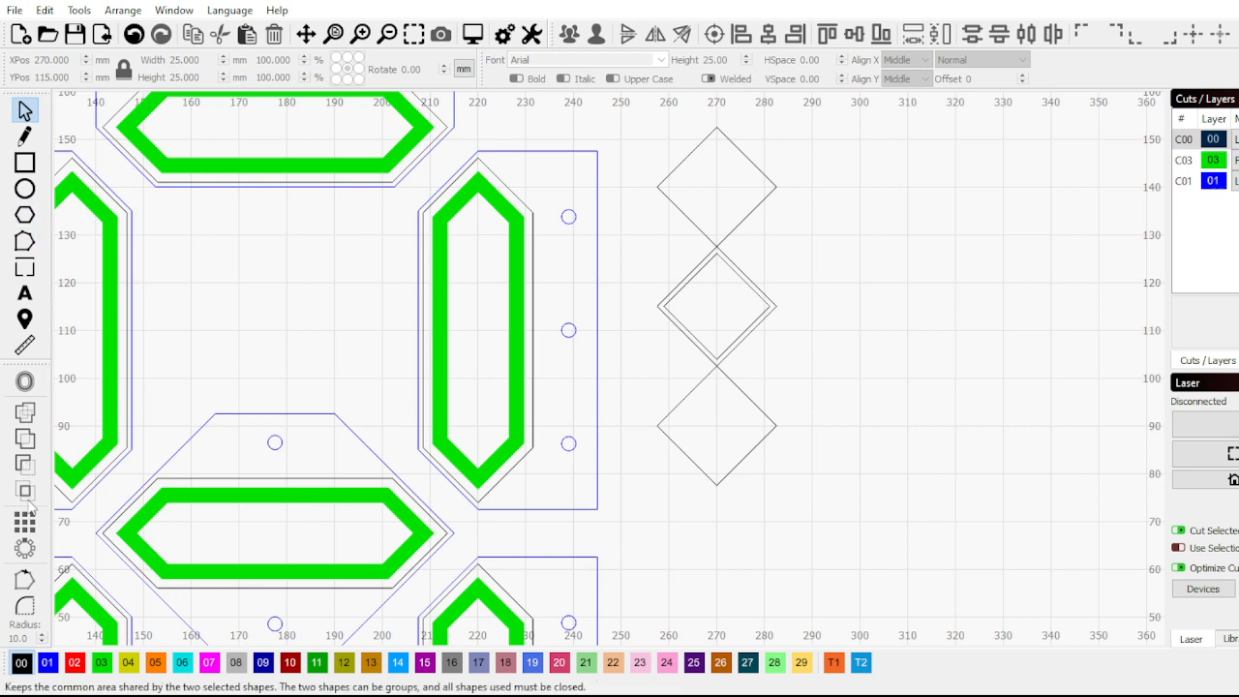
Draw a closed six-sided outline on layer 01 around the stacked diamonds, following their outer tips, 25 mm wide and 75 mm high
left_click(26, 137)
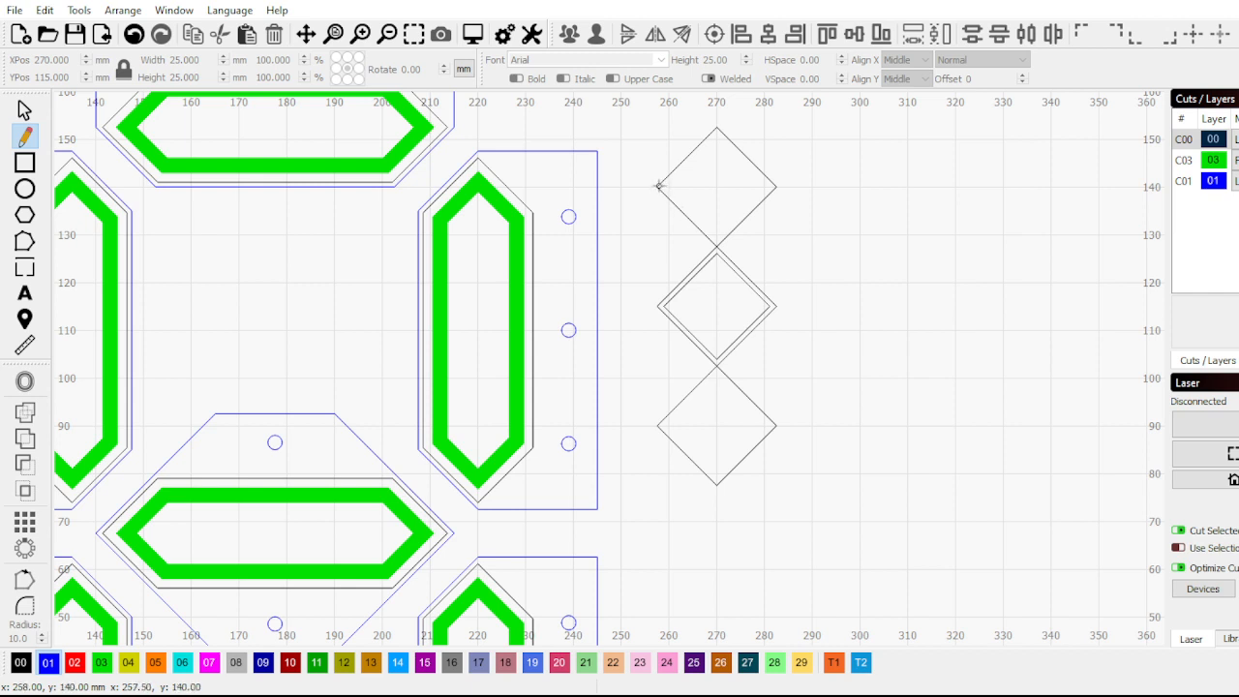
left_click(716, 123)
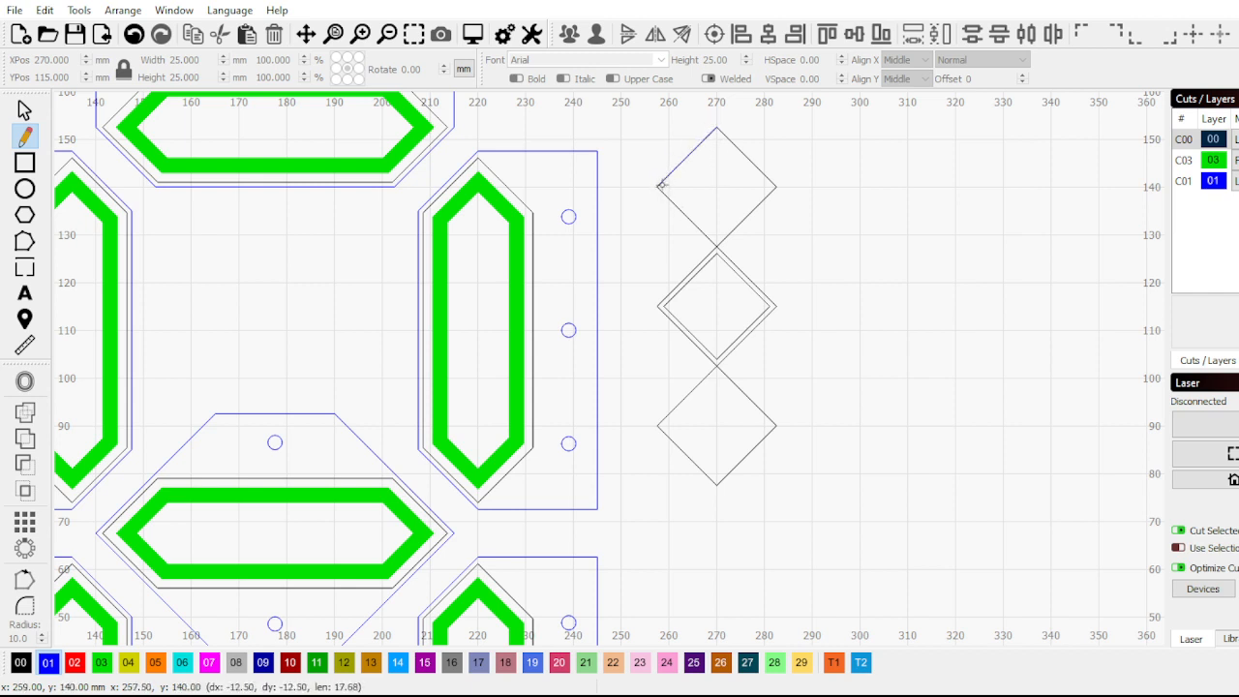
left_click(658, 186)
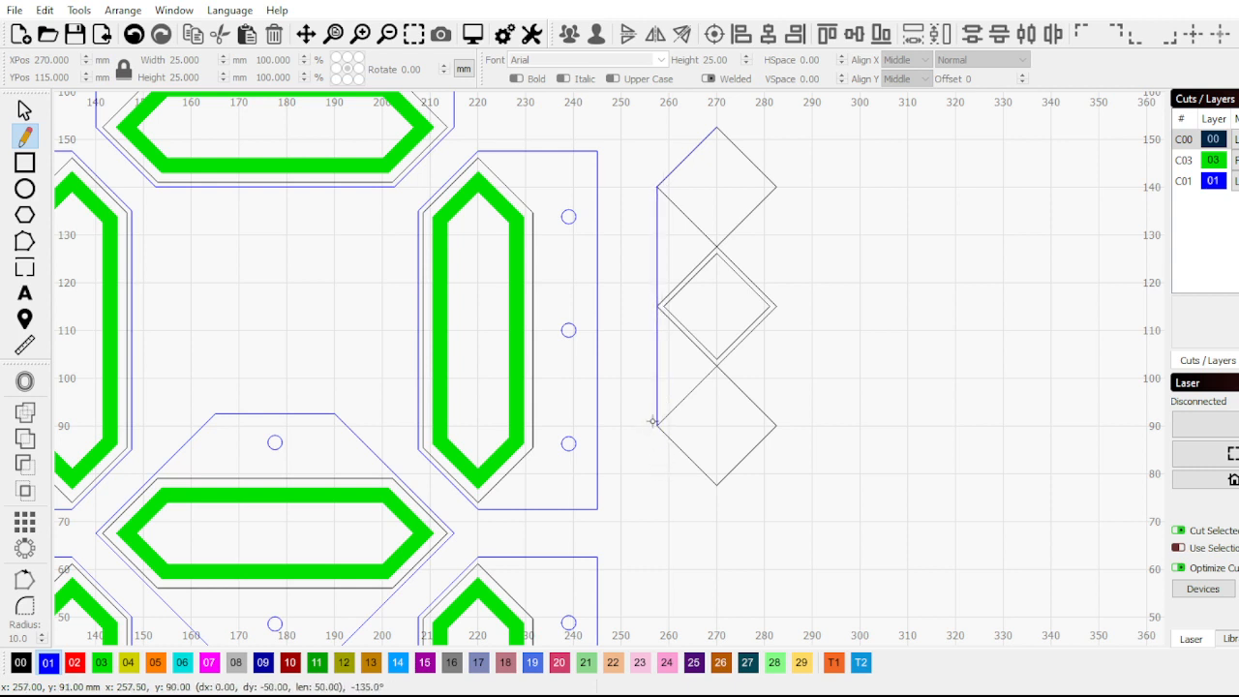
left_click(652, 421)
left_click(716, 484)
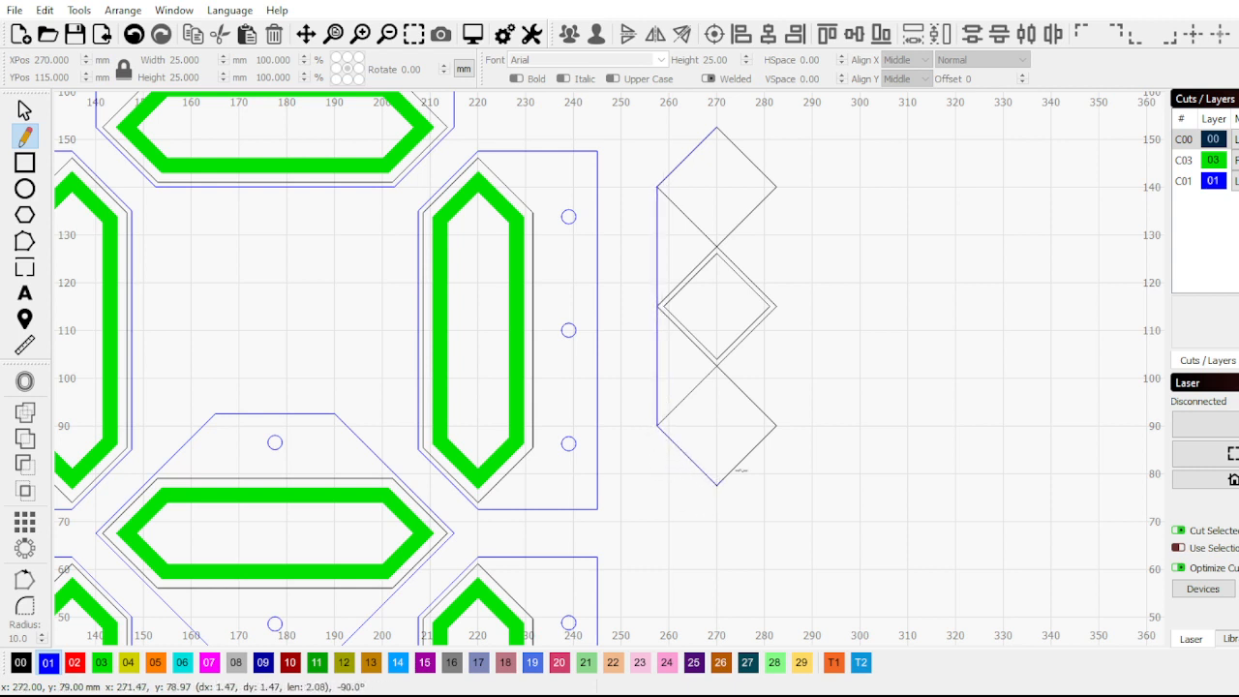
left_click(774, 424)
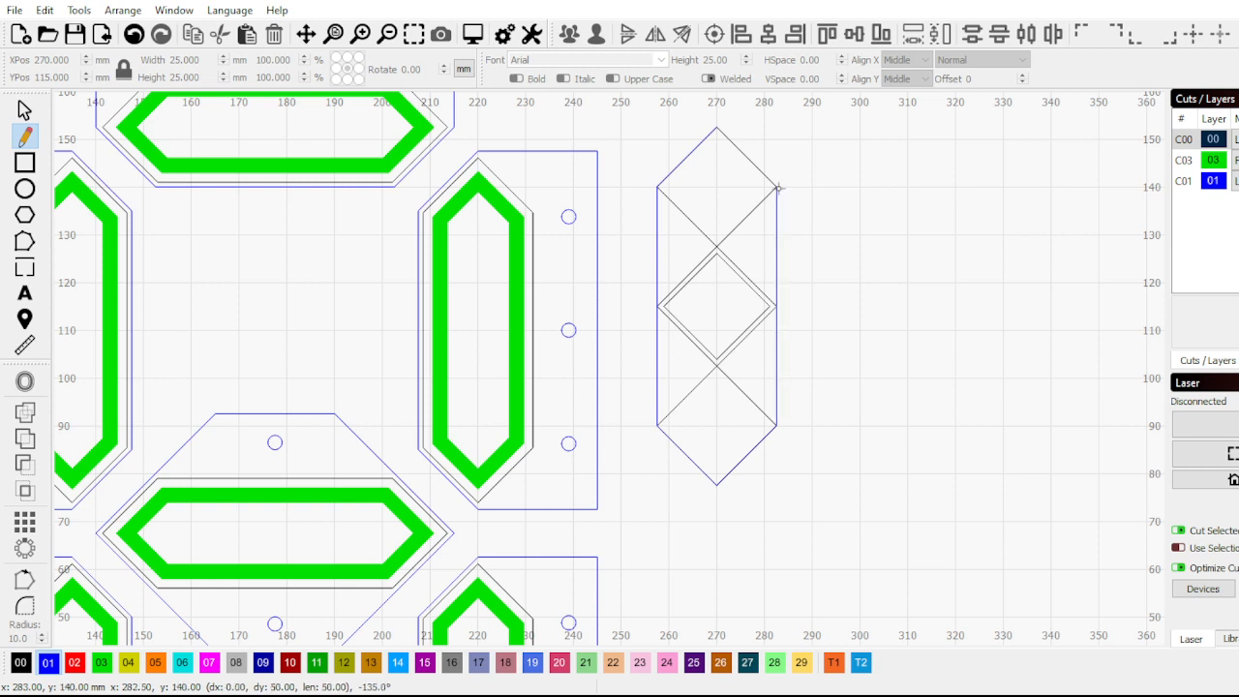
left_click(776, 186)
left_click(715, 128)
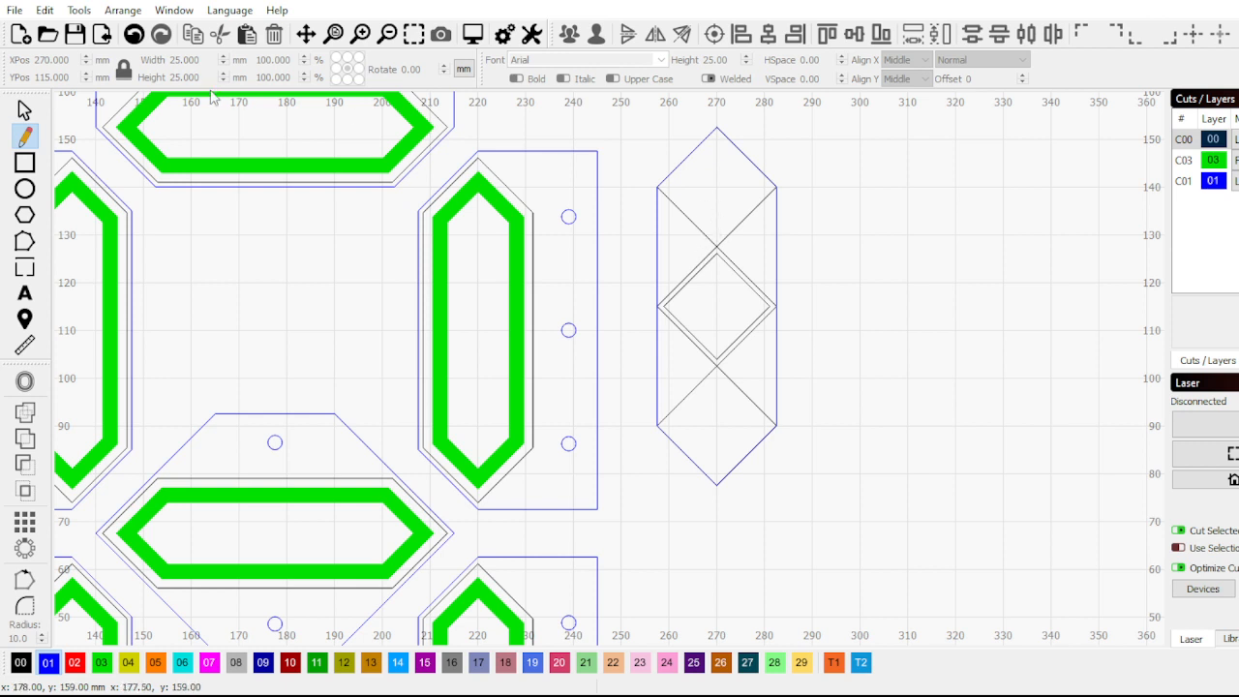
left_click(24, 109)
scroll(764, 270, "up", 2)
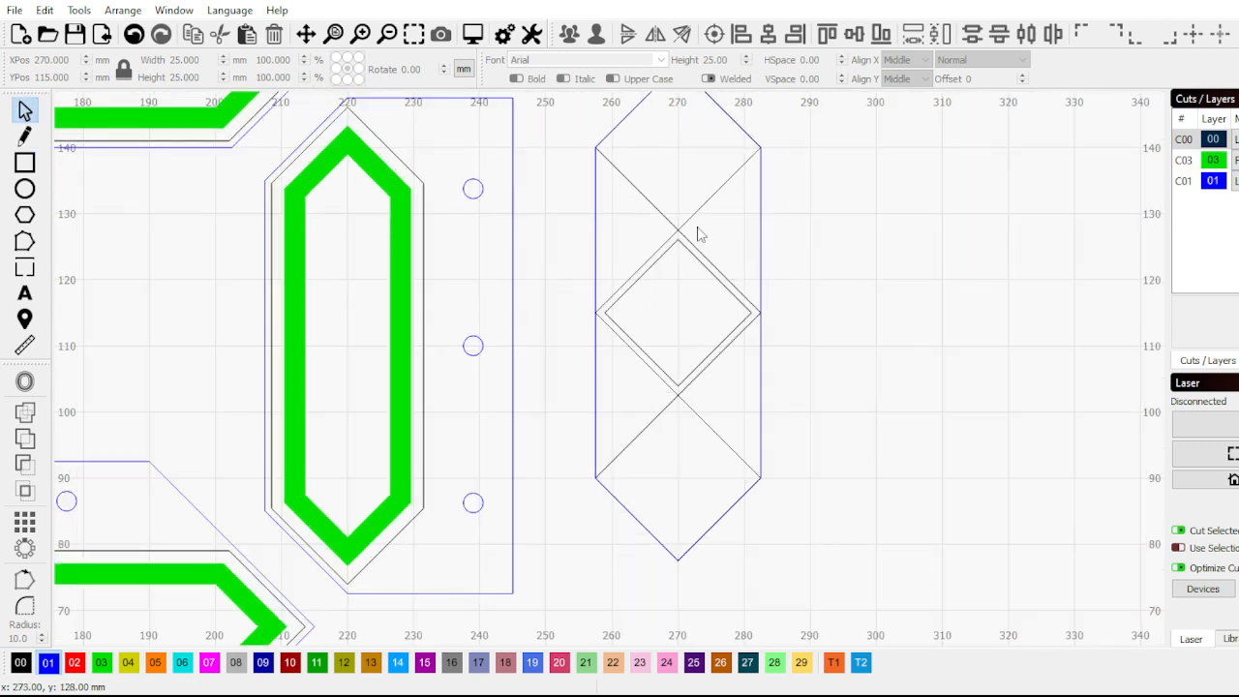
Move the three original guide diamonds out of the outline to X 326, Y 115 mm, leaving the inner offset diamond in place
mouse_move(692, 455)
left_mouse_down()
mouse_move(691, 310)
mouse_move(669, 179)
left_mouse_up()
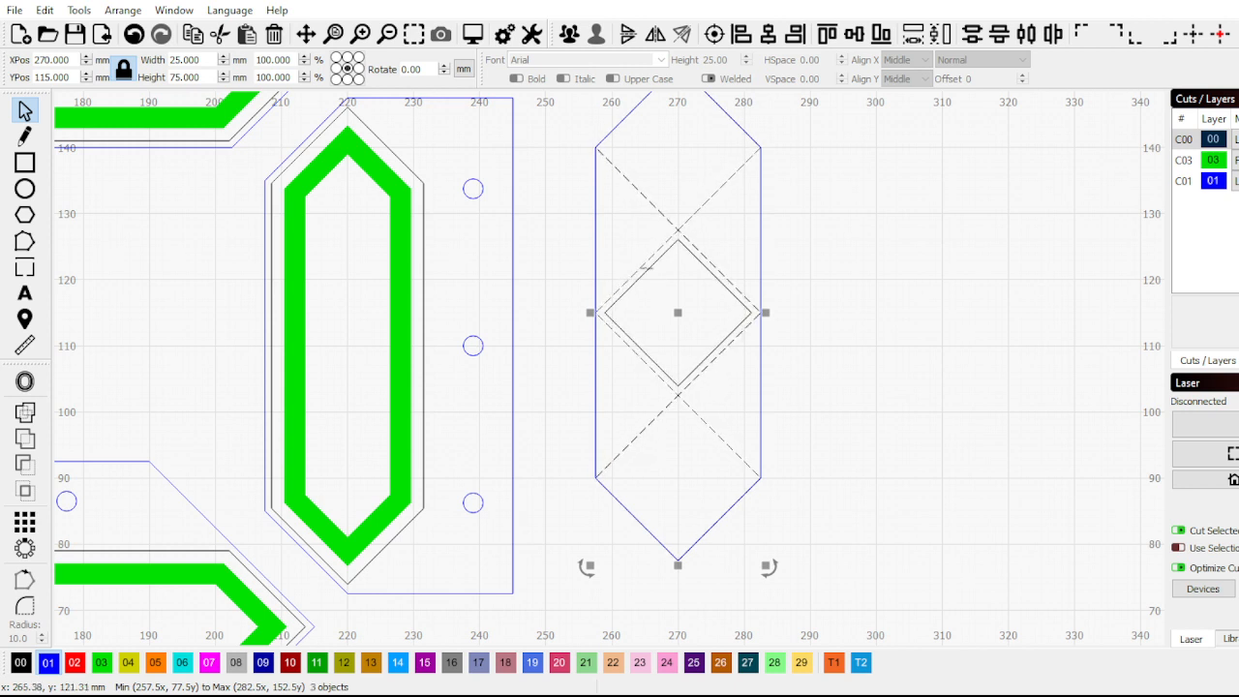
left_click_drag(669, 309, 1057, 315)
left_click(878, 333)
scroll(876, 335, "down", 2)
scroll(844, 404, "up", 2)
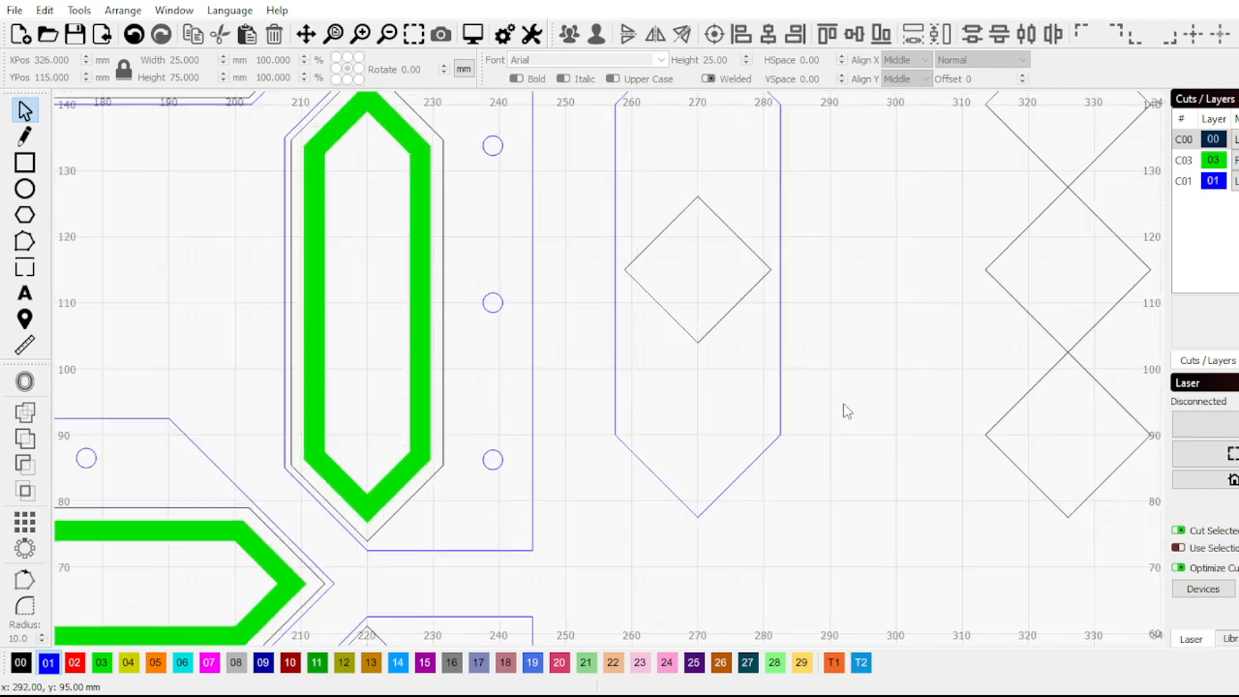
scroll(773, 389, "down", 2)
Set the vertical position of the six-sided plate and its inner diamond together to Y 0 mm
left_click_drag(850, 455, 677, 213)
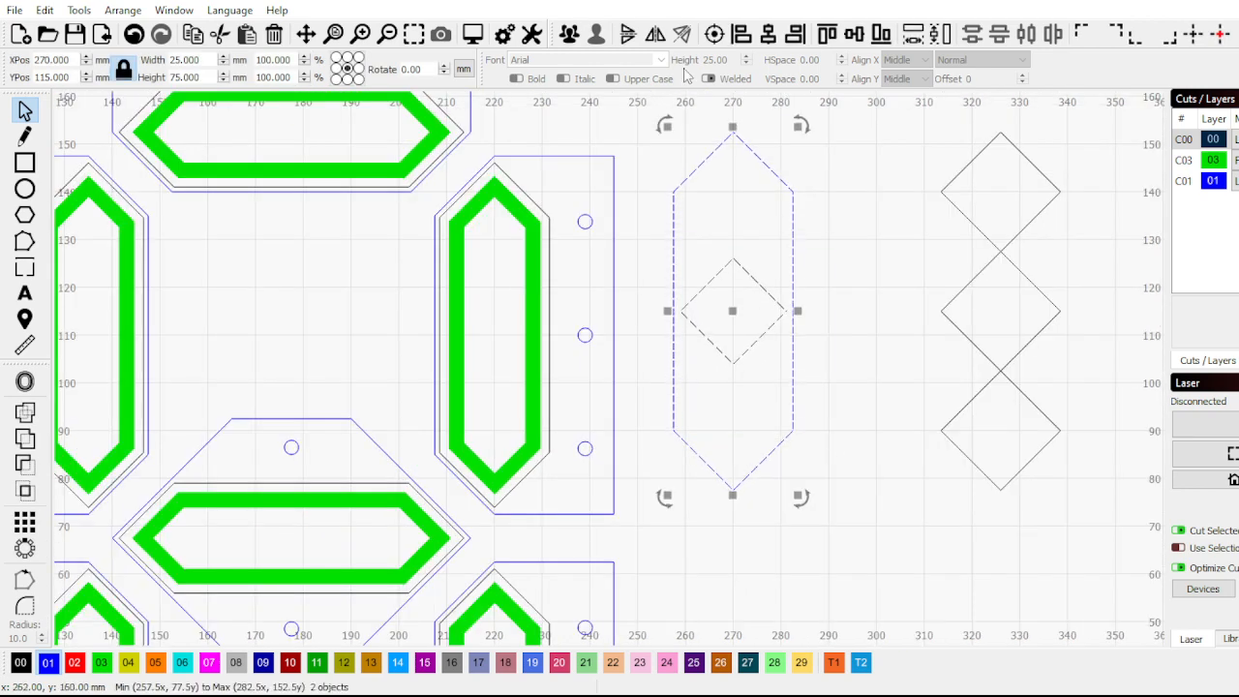
double_click(70, 77)
type("0")
key("Return")
scroll(562, 304, "down", 2)
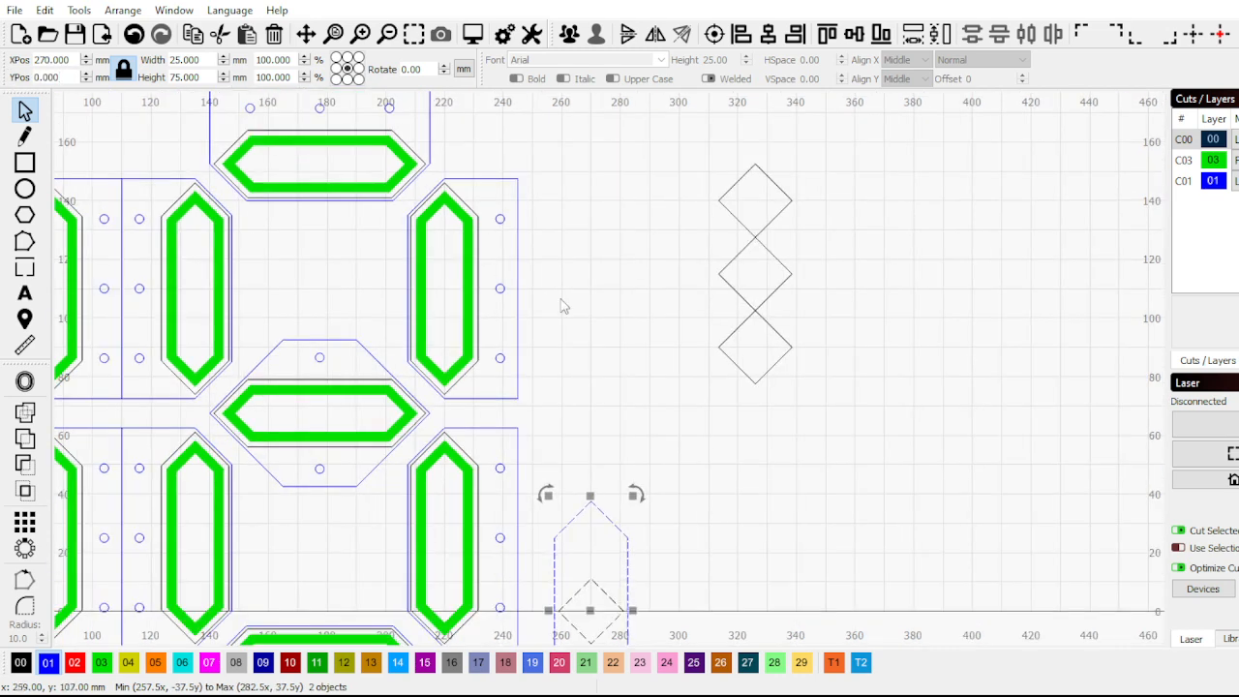
scroll(611, 510, "up", 2)
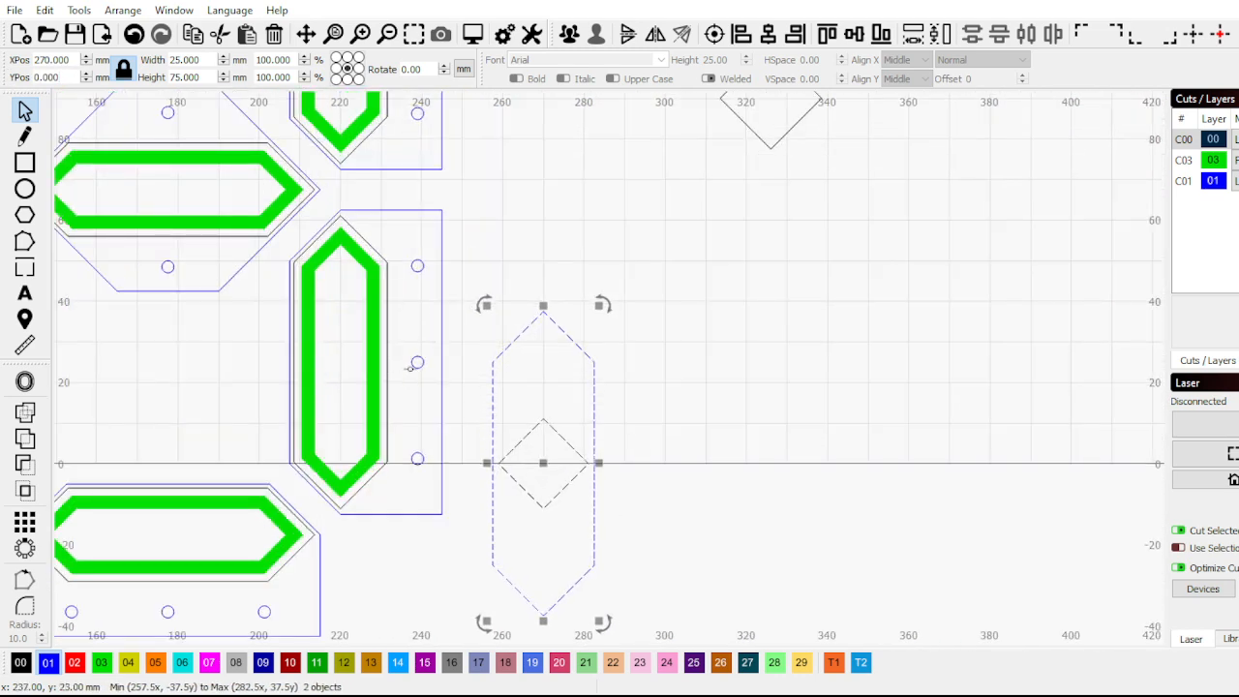
Draw a circle on layer 01 beside the six-sided plate and set its diameter to 3 mm
left_click(412, 365)
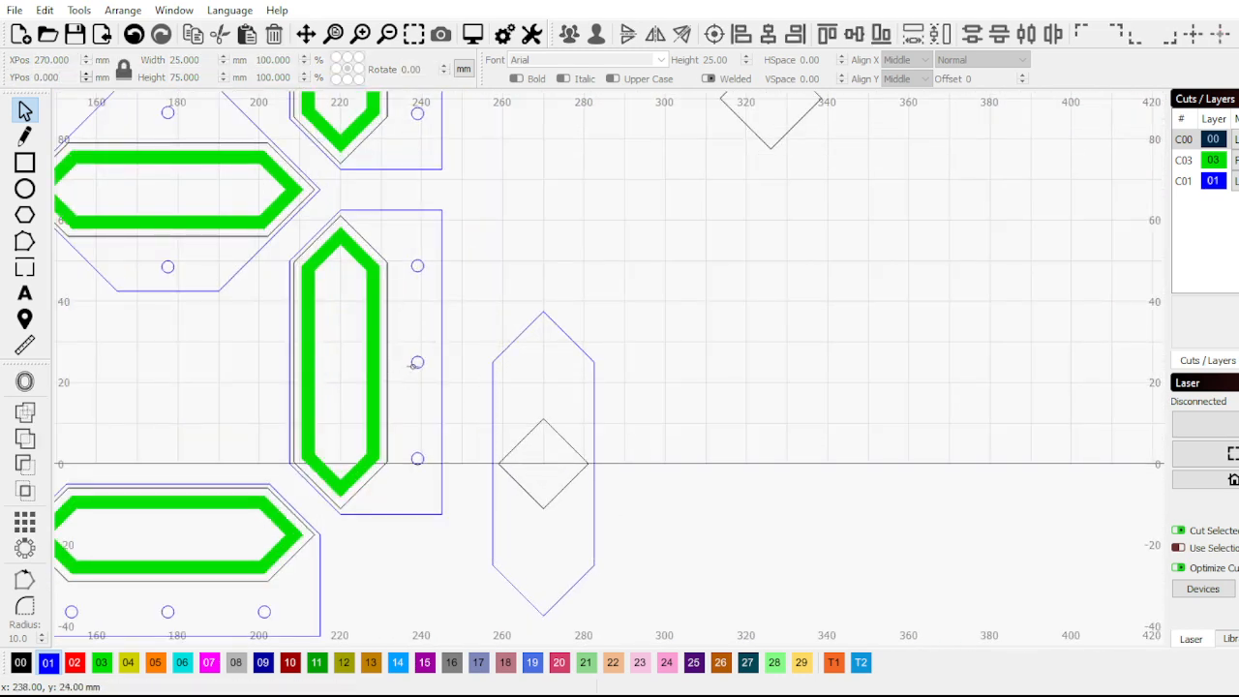
left_click(25, 190)
mouse_move(717, 417)
left_mouse_down()
mouse_move(728, 444)
mouse_move(750, 450)
left_mouse_up()
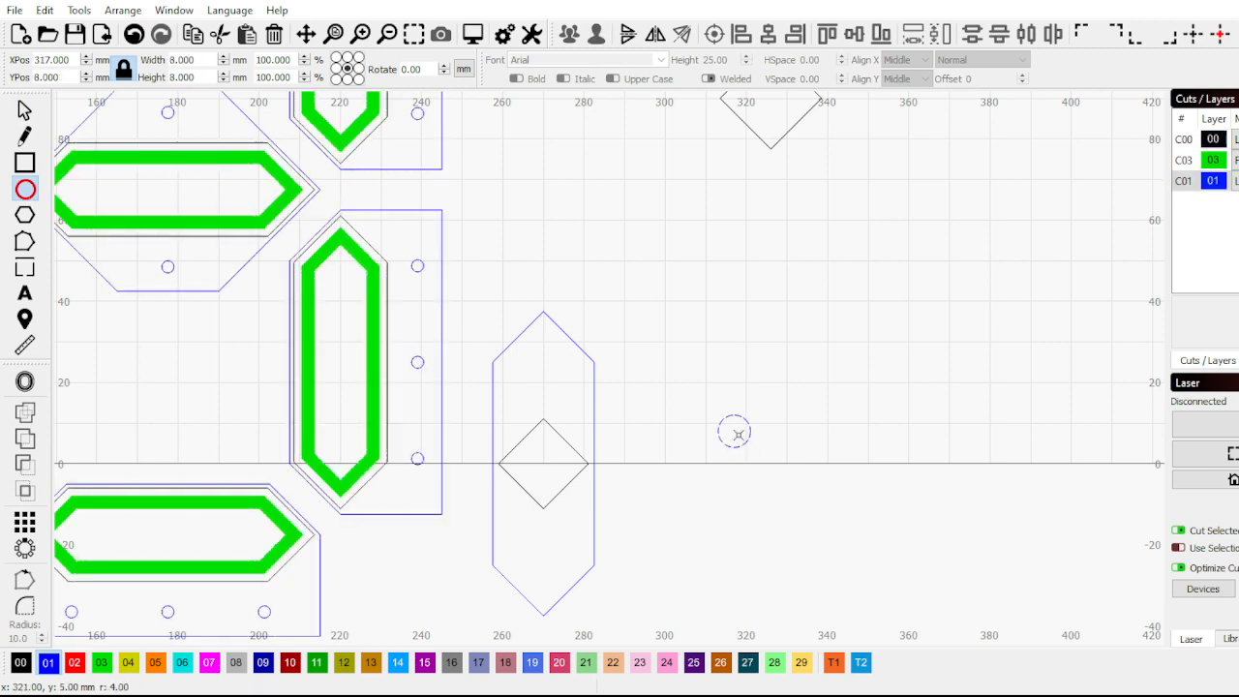
left_click(182, 60)
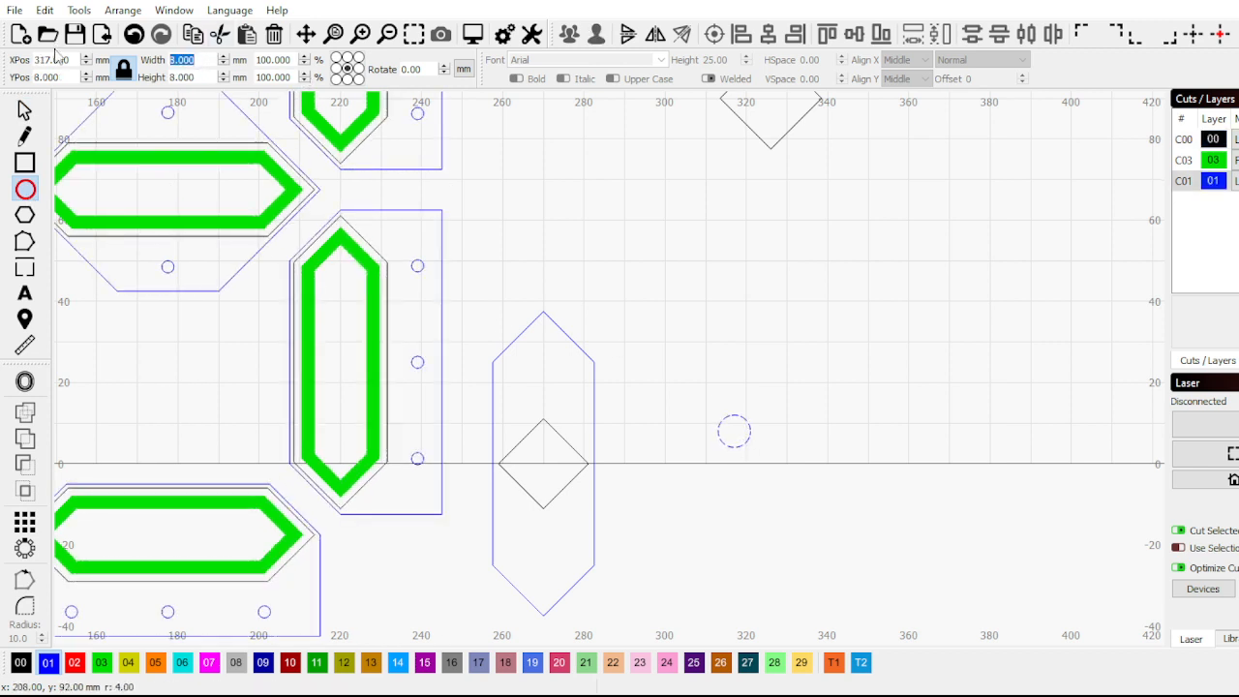
type("3")
key("Return")
scroll(586, 586, "down", 2)
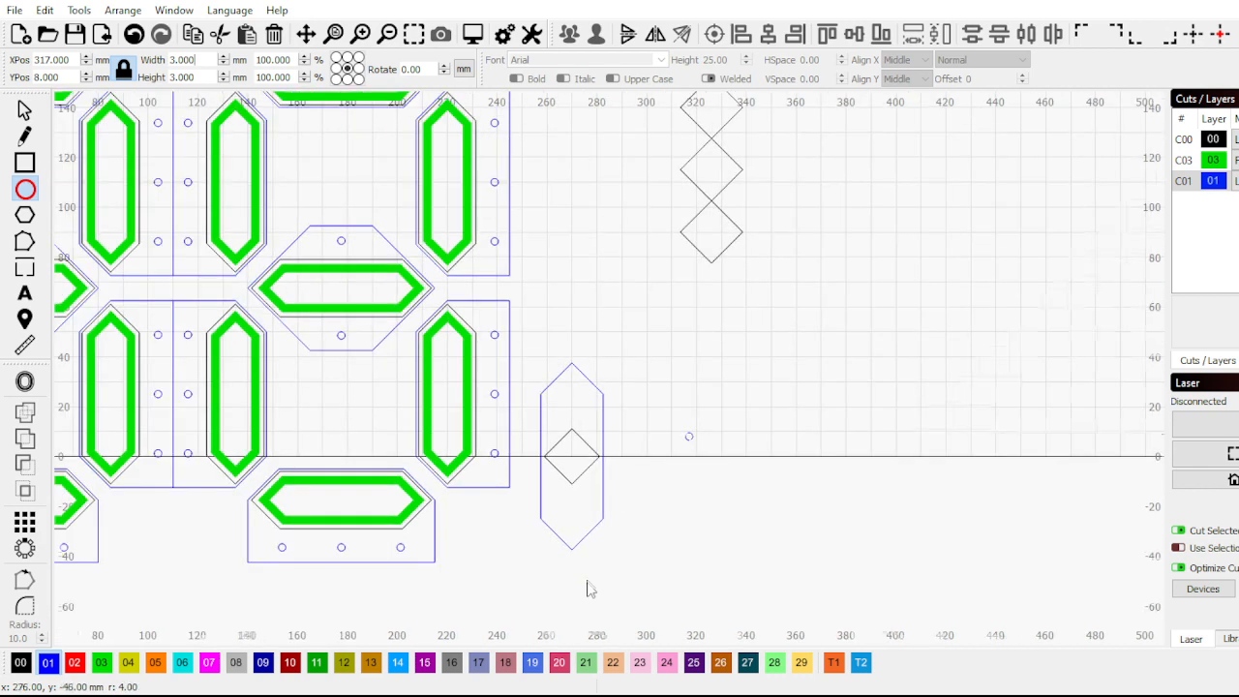
Move the 3 mm circle into the six-sided plate, onto the upper tip of the inner diamond at X 270 mm
scroll(595, 552, "up", 4)
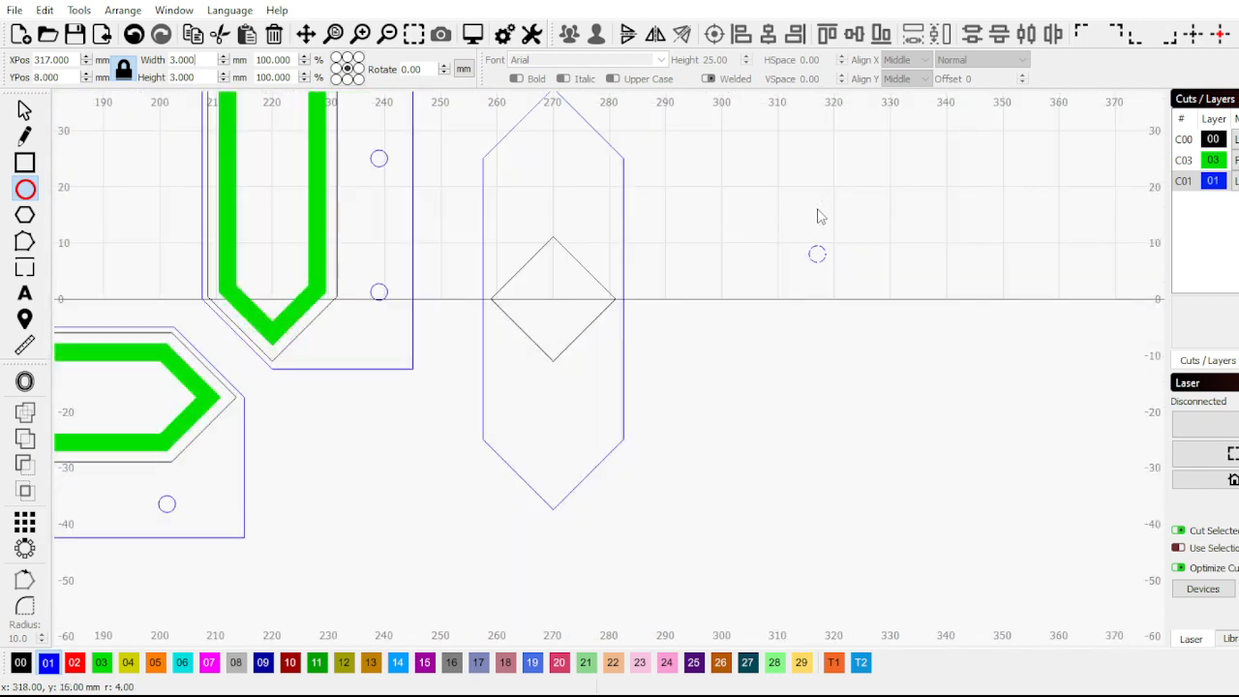
left_click(25, 110)
left_click_drag(817, 253, 551, 159)
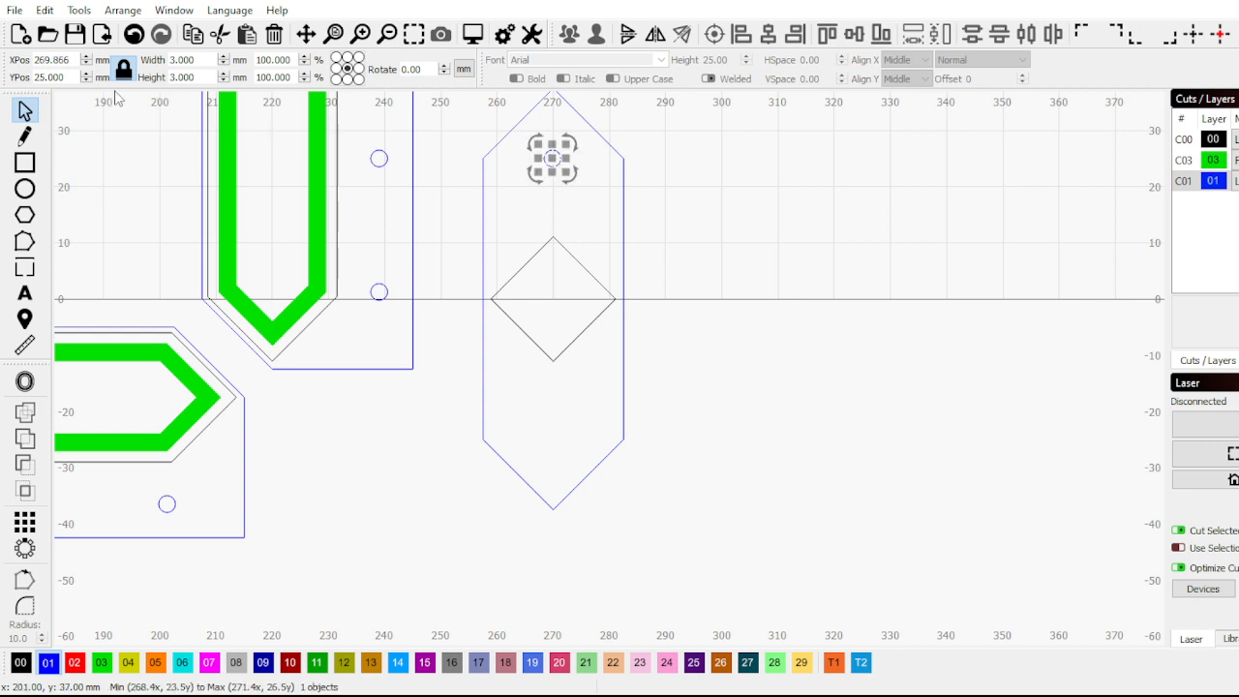
left_click_drag(540, 147, 541, 225)
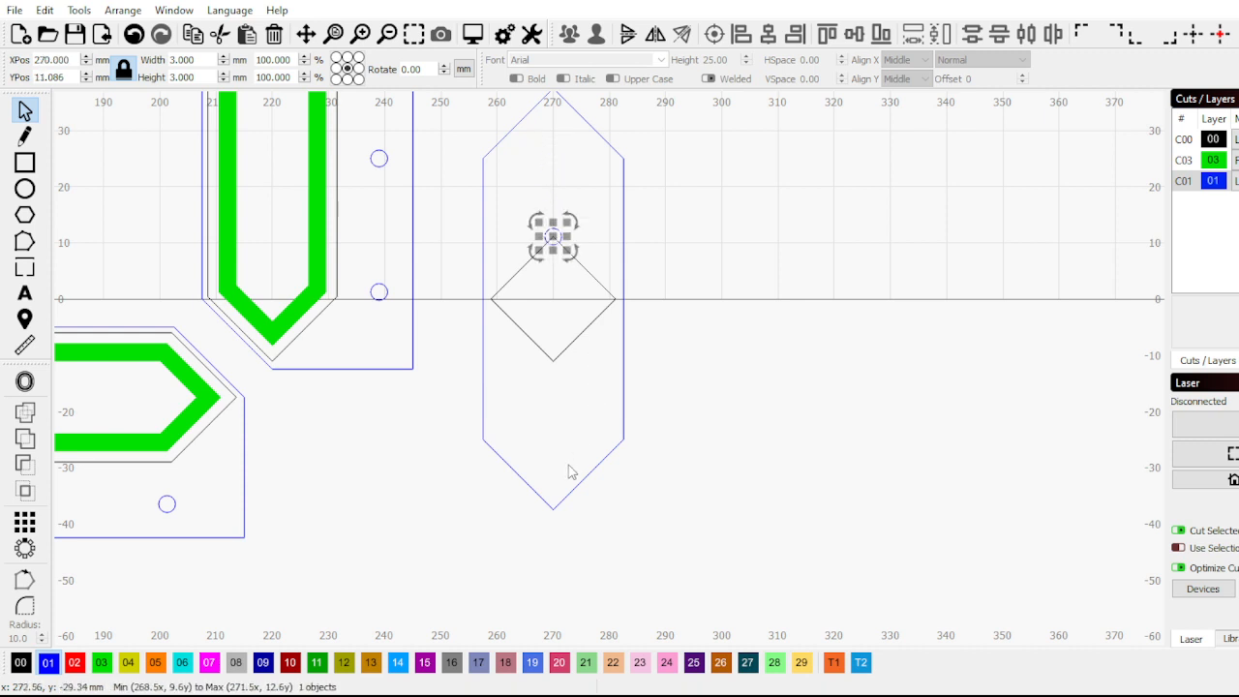
Paste a copy of the circle on the diamond's lower tip at X 270 mm and set its vertical position to Y -25 mm
key("ctrl+v")
left_click_drag(567, 456, 553, 360)
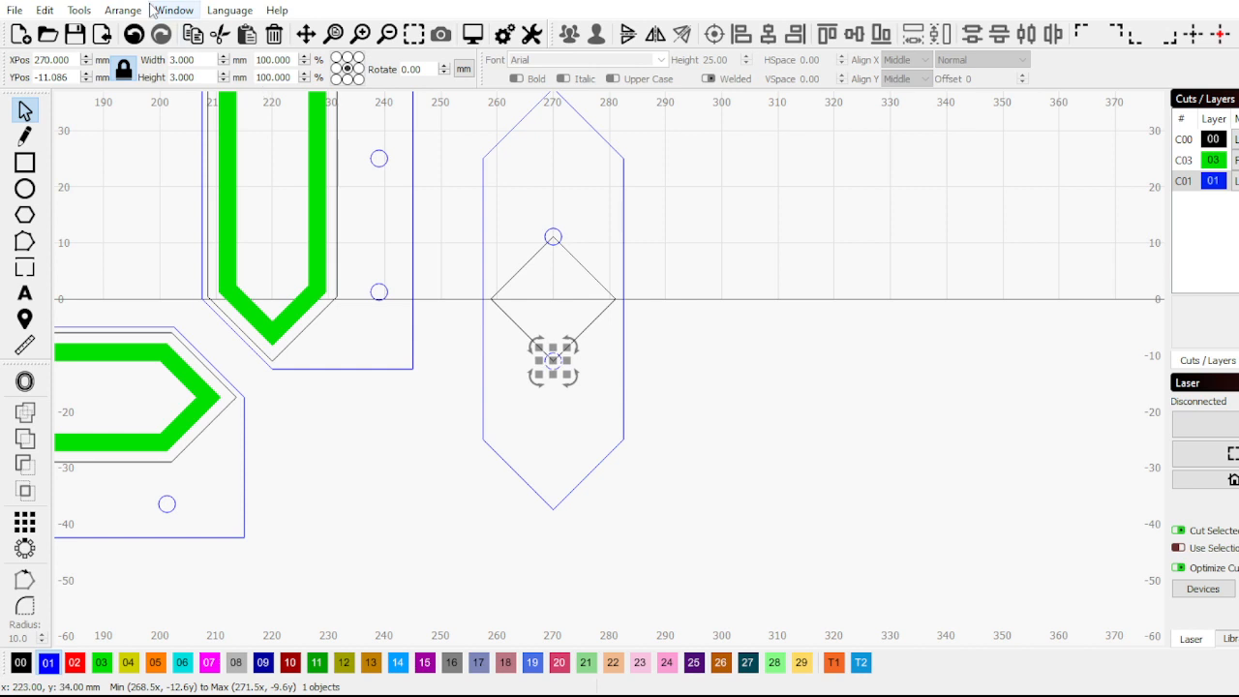
triple_click(74, 75)
type("-")
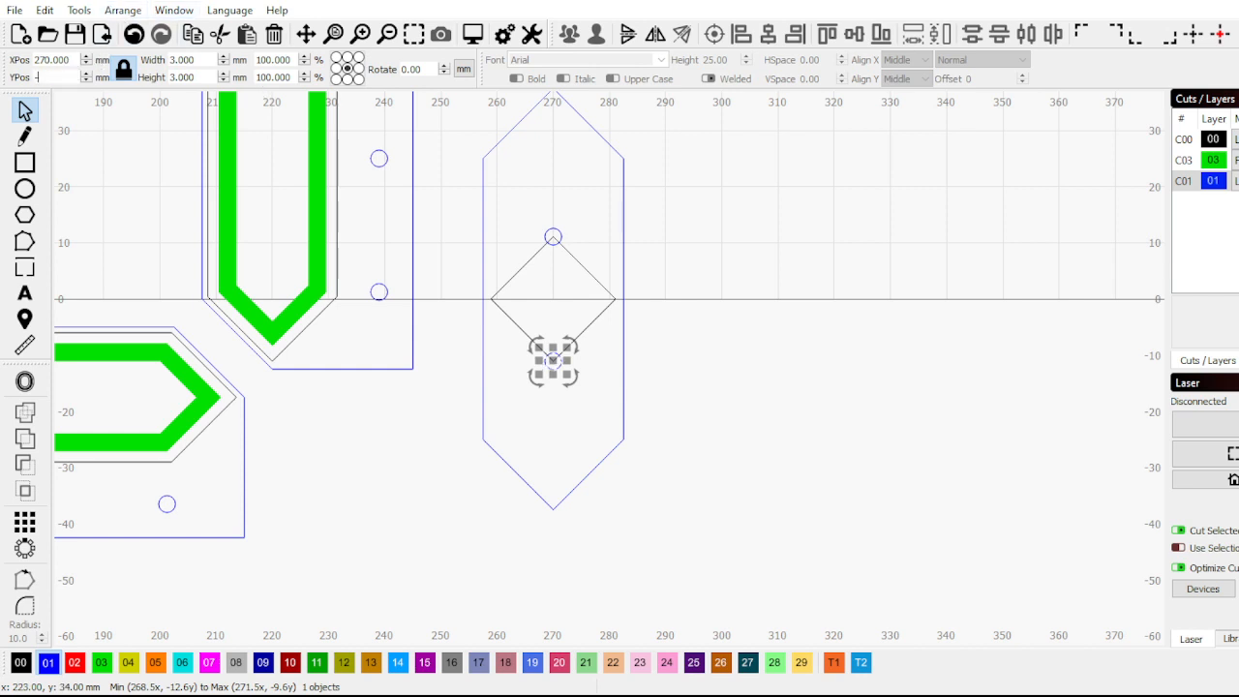
type("25")
key("Return")
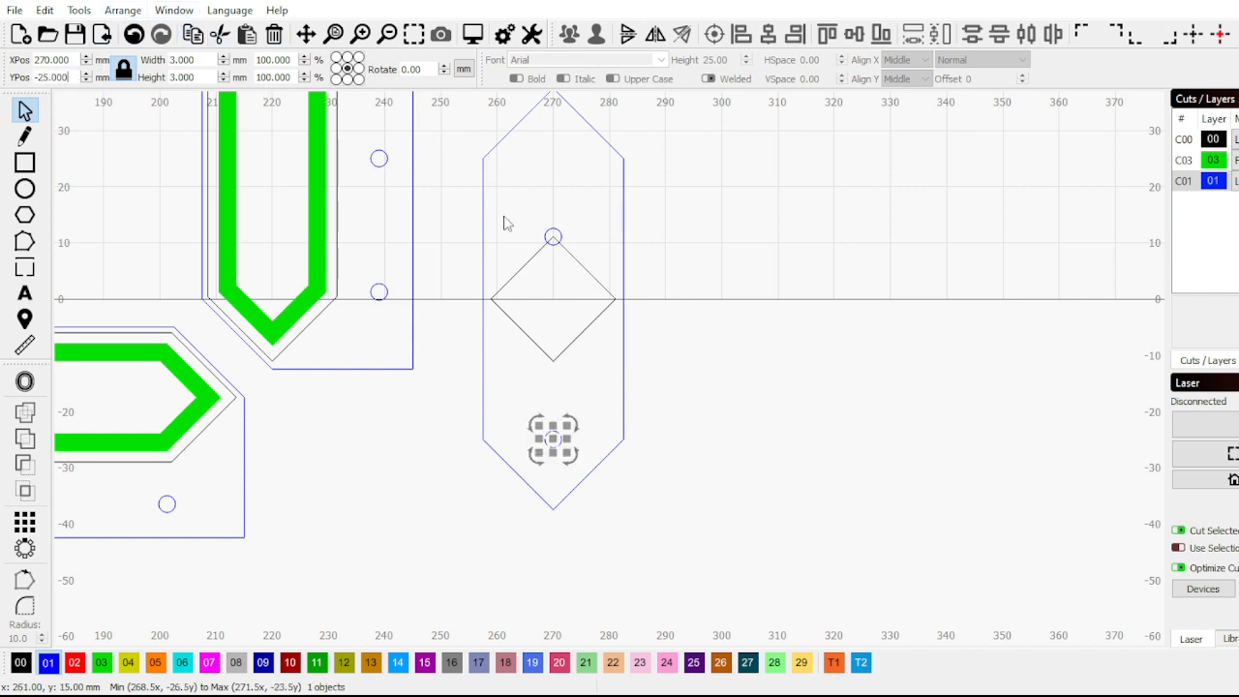
Set the vertical position of the circle on the diamond's upper tip to Y 25 mm
left_click_drag(525, 202, 613, 279)
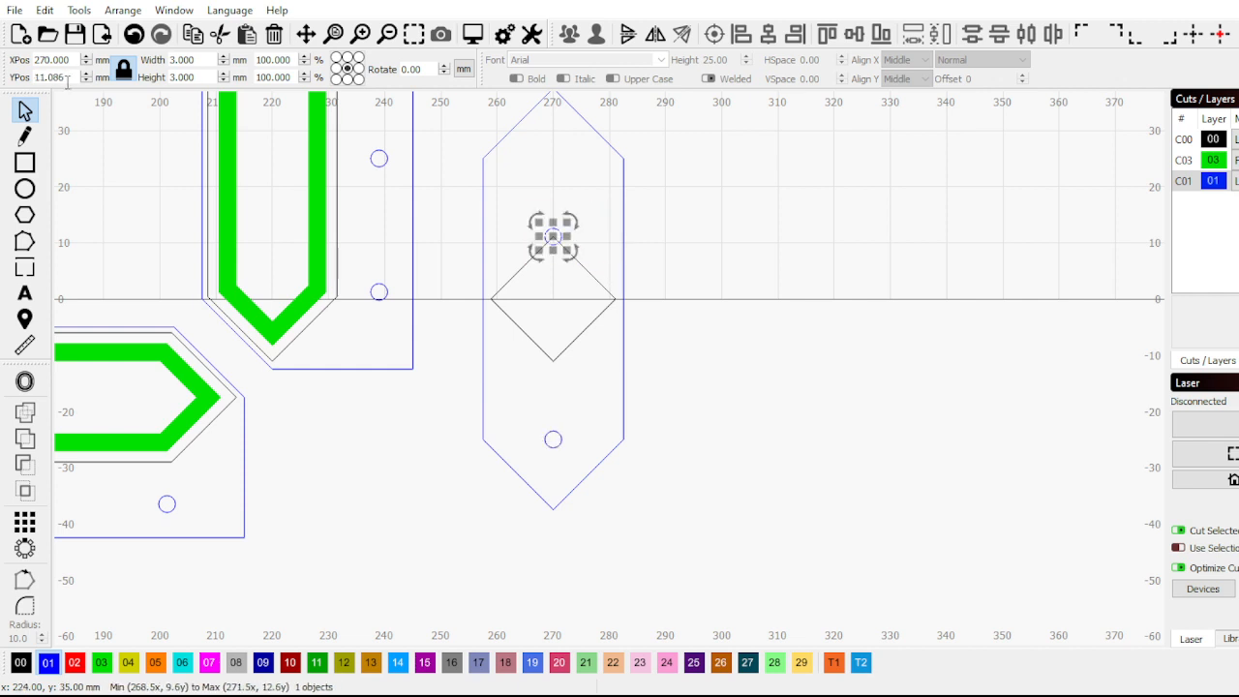
double_click(62, 78)
type("25")
key("Return")
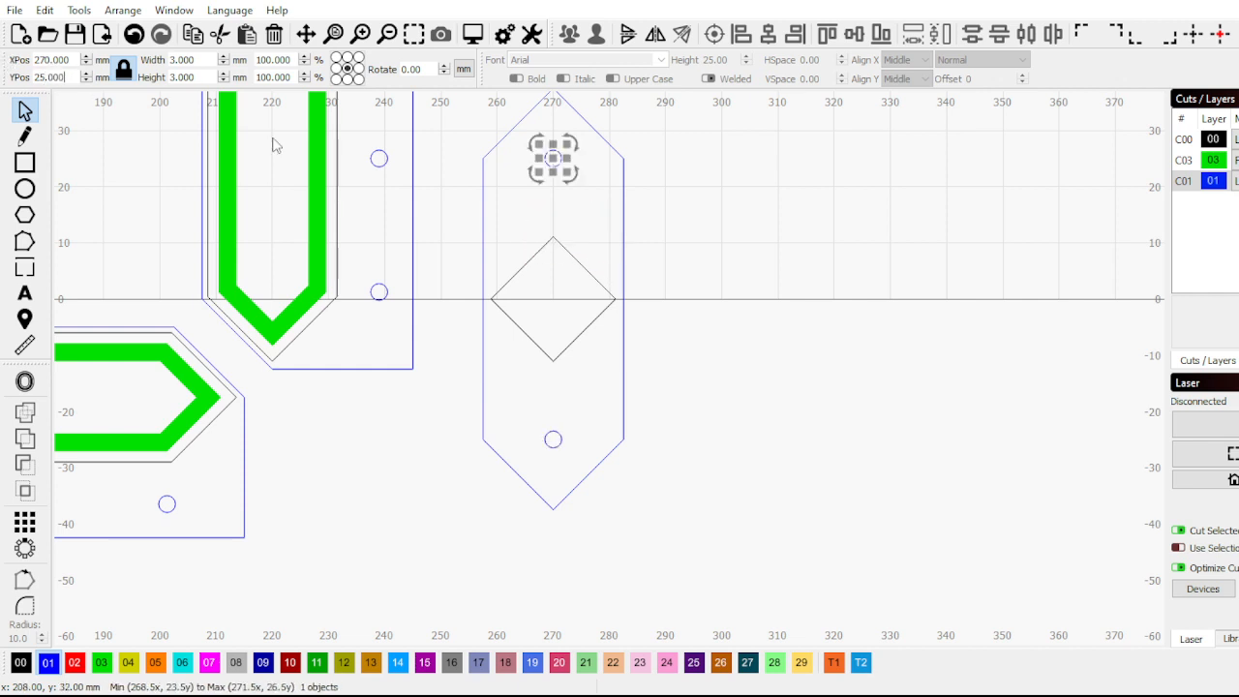
Offset the plate's inner diamond 2 mm inward with bevel corners, keeping the original
scroll(690, 359, "down", 5)
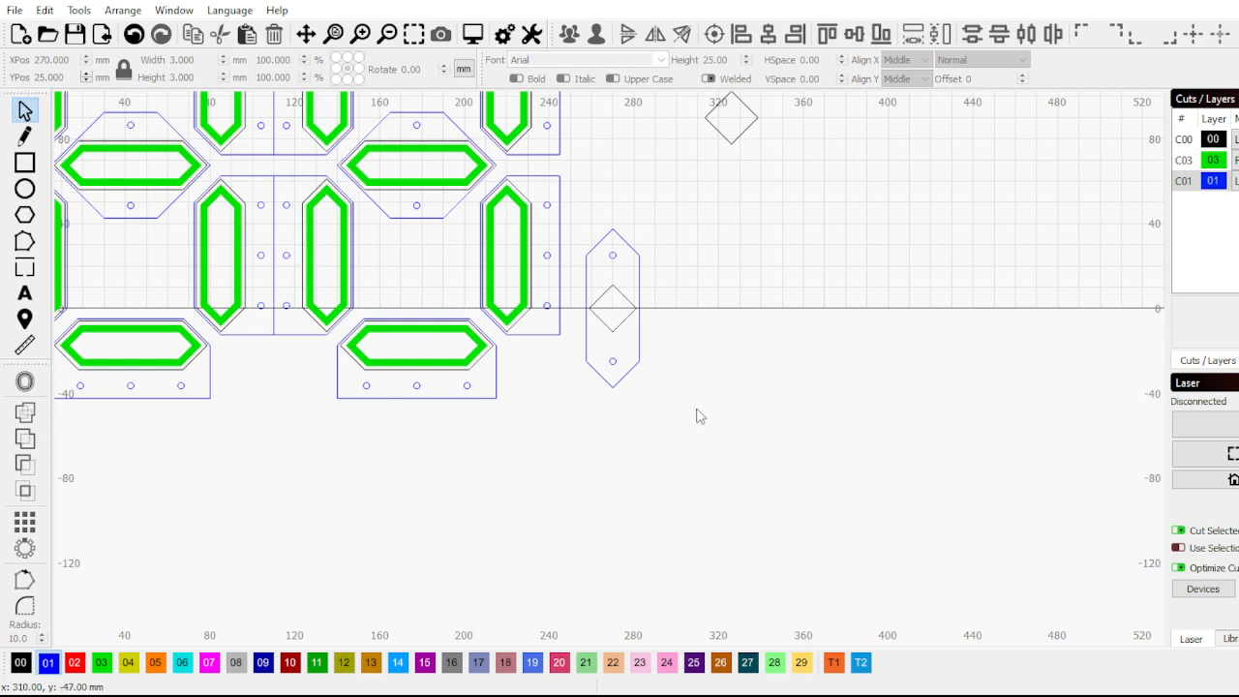
scroll(582, 306, "up", 1)
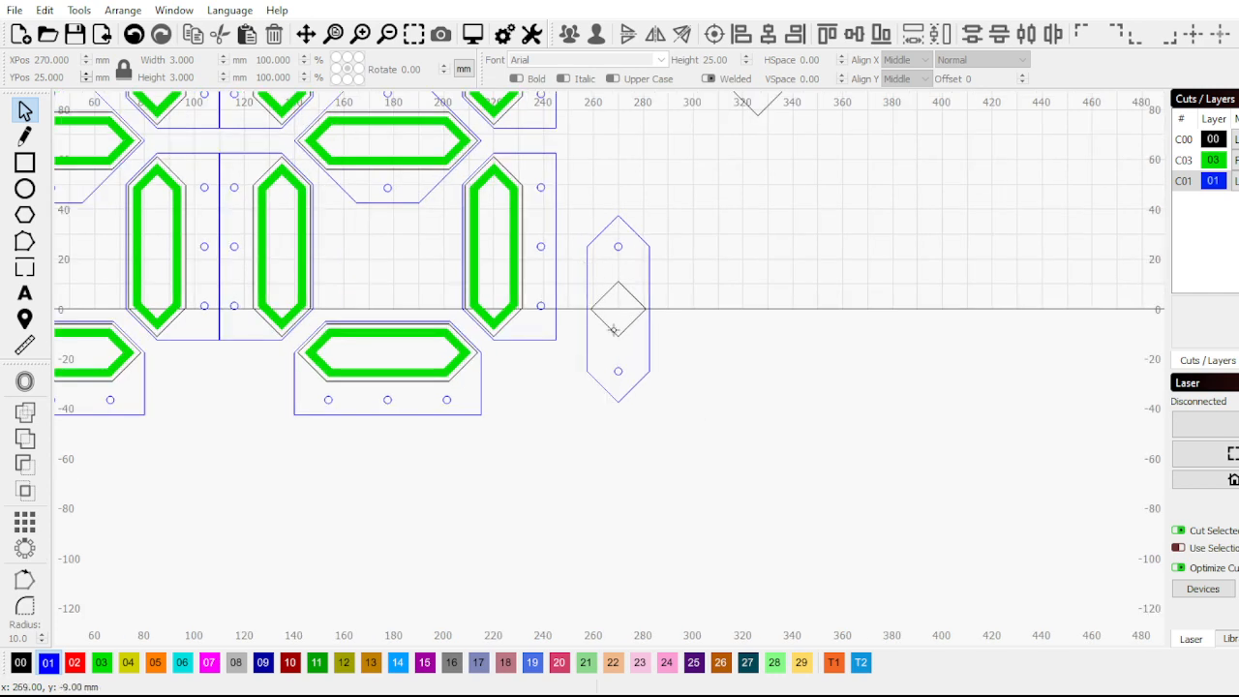
scroll(629, 321, "up", 2)
left_click(581, 294)
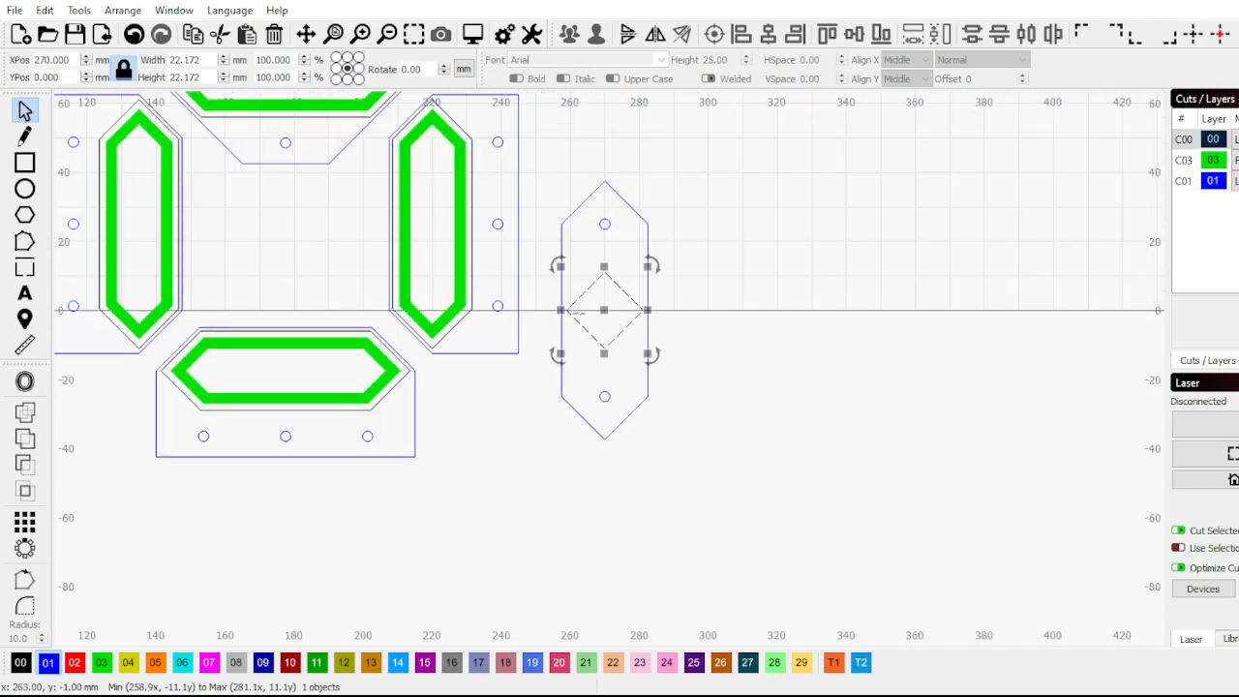
left_click(25, 382)
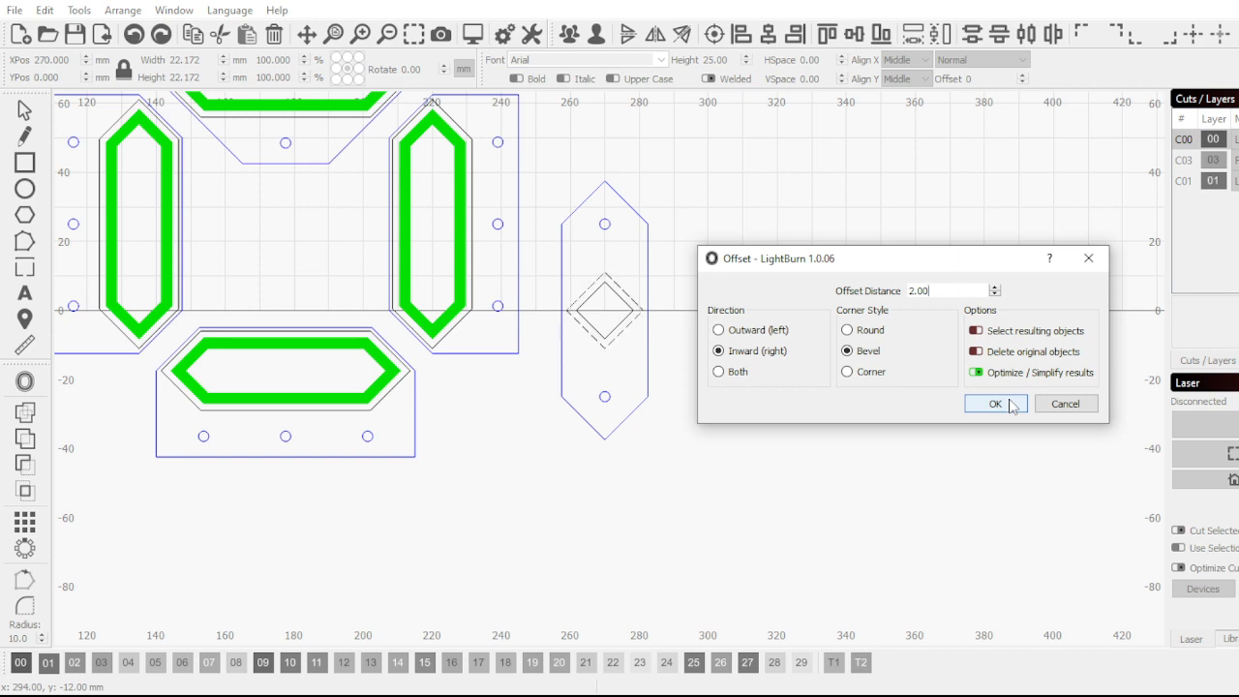
left_click(1010, 404)
Offset the new smaller diamond inward by another 3 mm with bevel corners, keeping the original
scroll(600, 296, "up", 2)
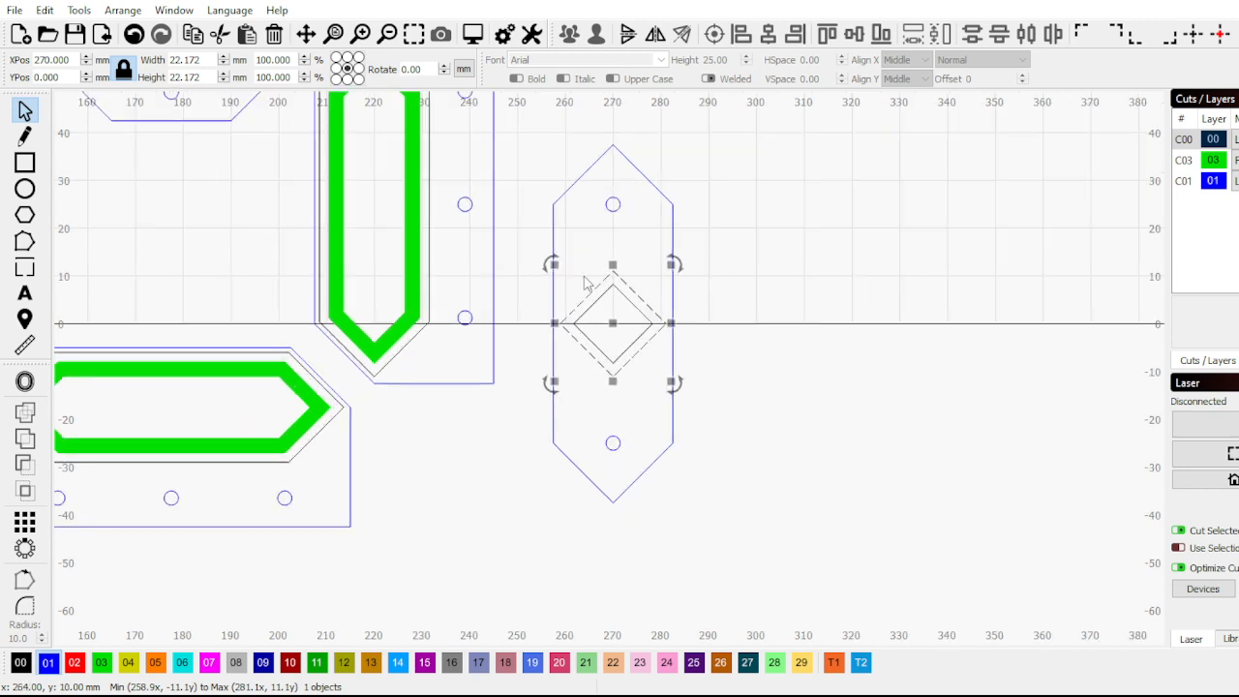
left_click(25, 381)
left_click(992, 288)
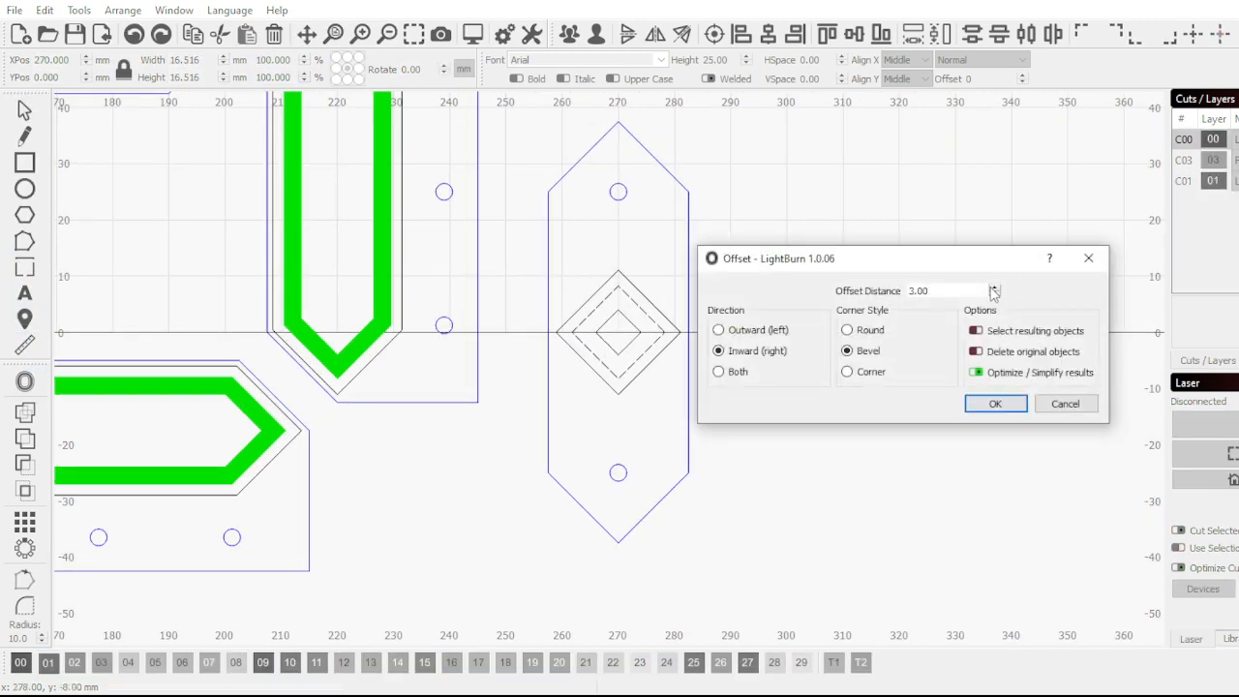
left_click(994, 404)
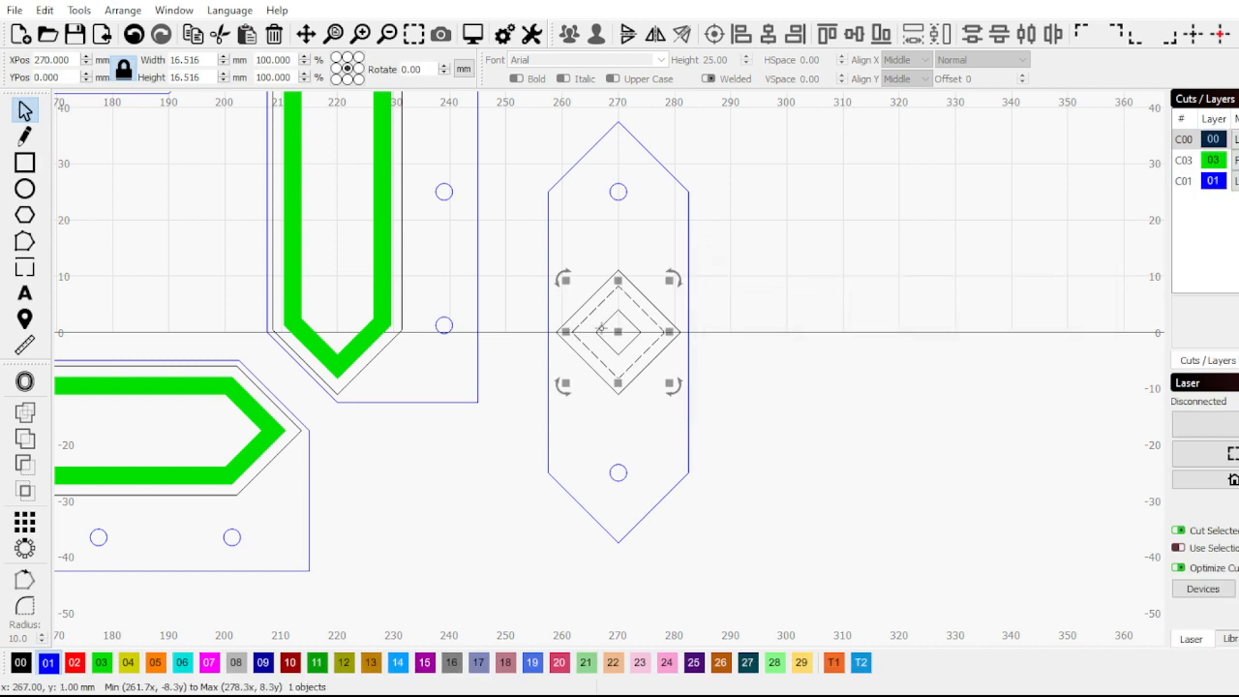
Assign the two innermost diamonds of the plate to layer 03 so they form a filled green ring
left_click(618, 320)
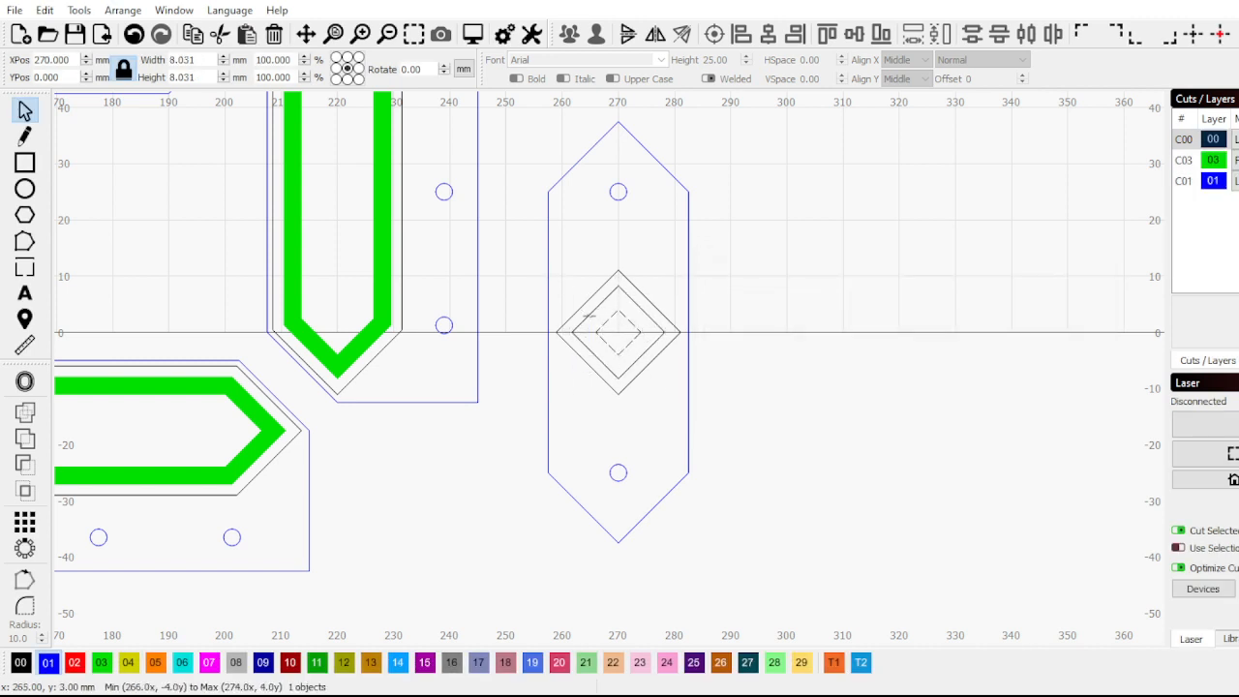
left_click(587, 315, "shift")
left_click(106, 661)
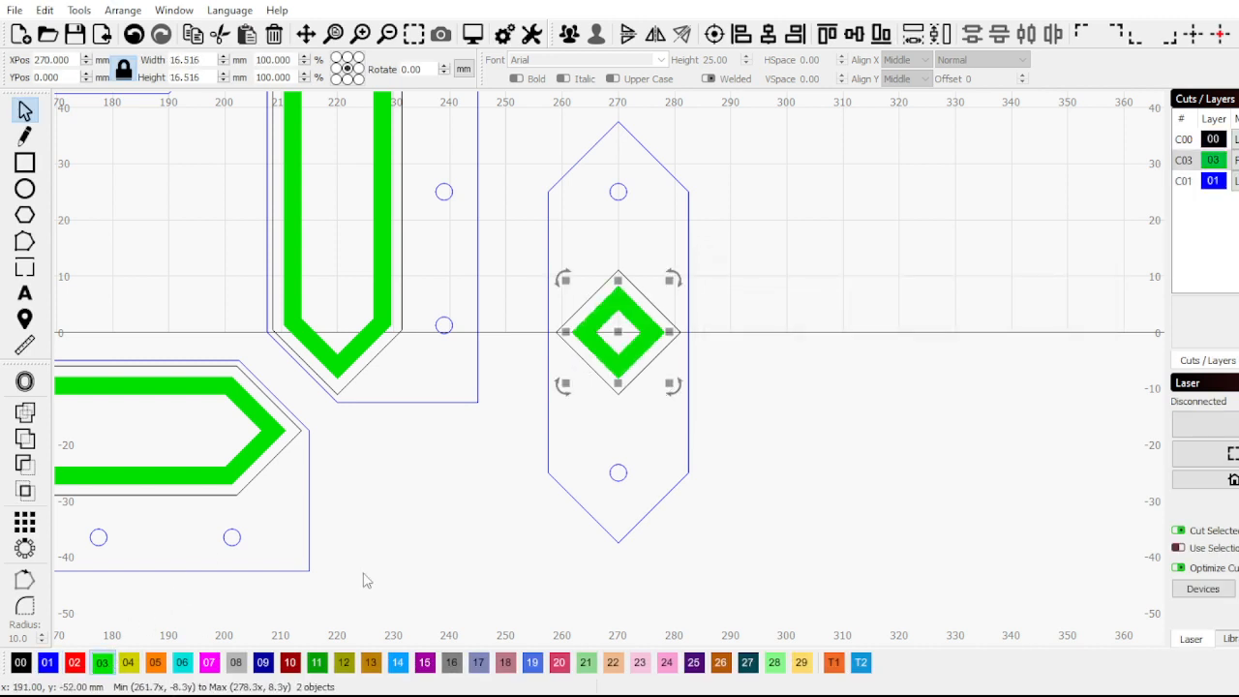
Move the whole six-sided plate with its diamonds and holes up beside the right digit, to about X 275, Y 82 mm
scroll(658, 445, "down", 3)
left_click_drag(766, 503, 598, 238)
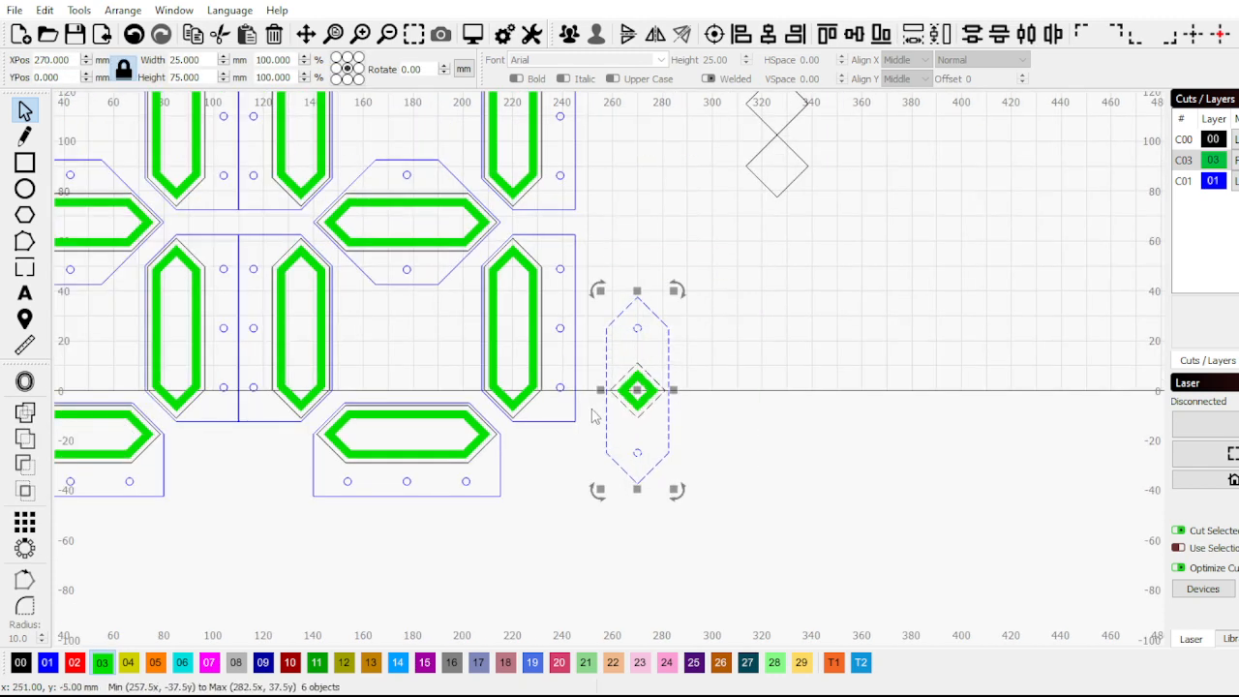
left_click_drag(611, 391, 622, 188)
scroll(701, 387, "down", 3)
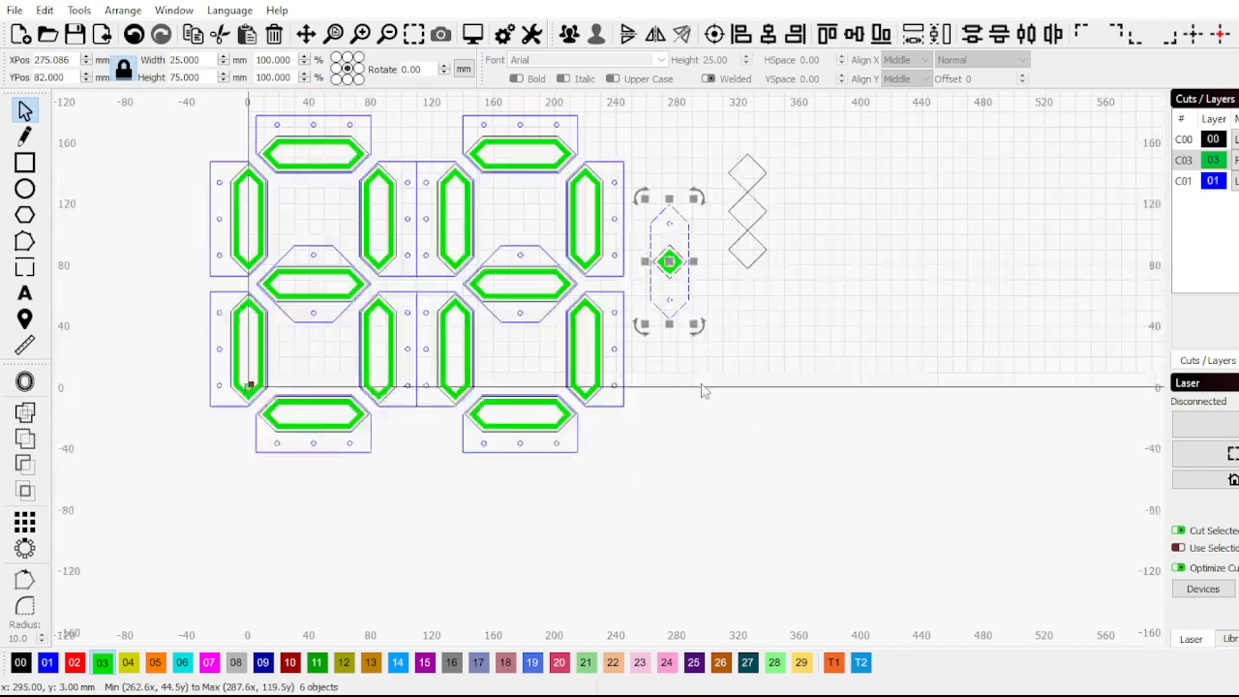
scroll(717, 184, "up", 4)
scroll(583, 352, "down", 2)
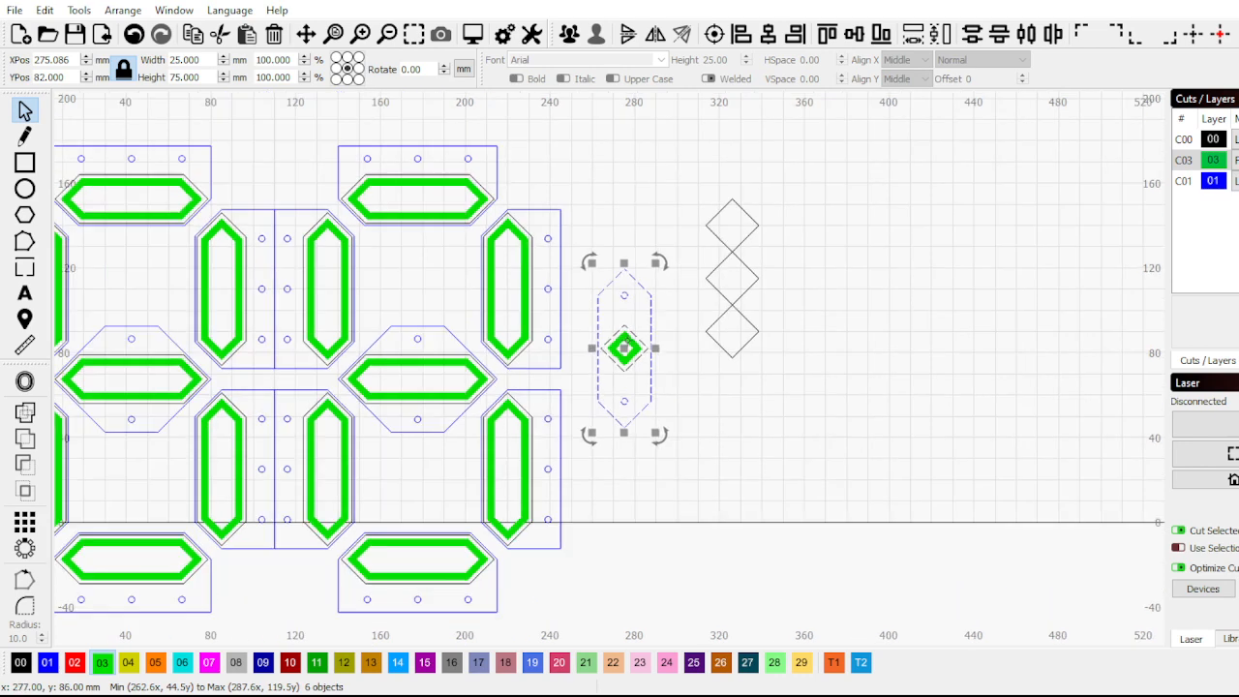
Move the six-sided plate and the three guide diamonds together away from the digits, centred at X 468, Y 190 mm
left_click_drag(765, 391, 610, 226)
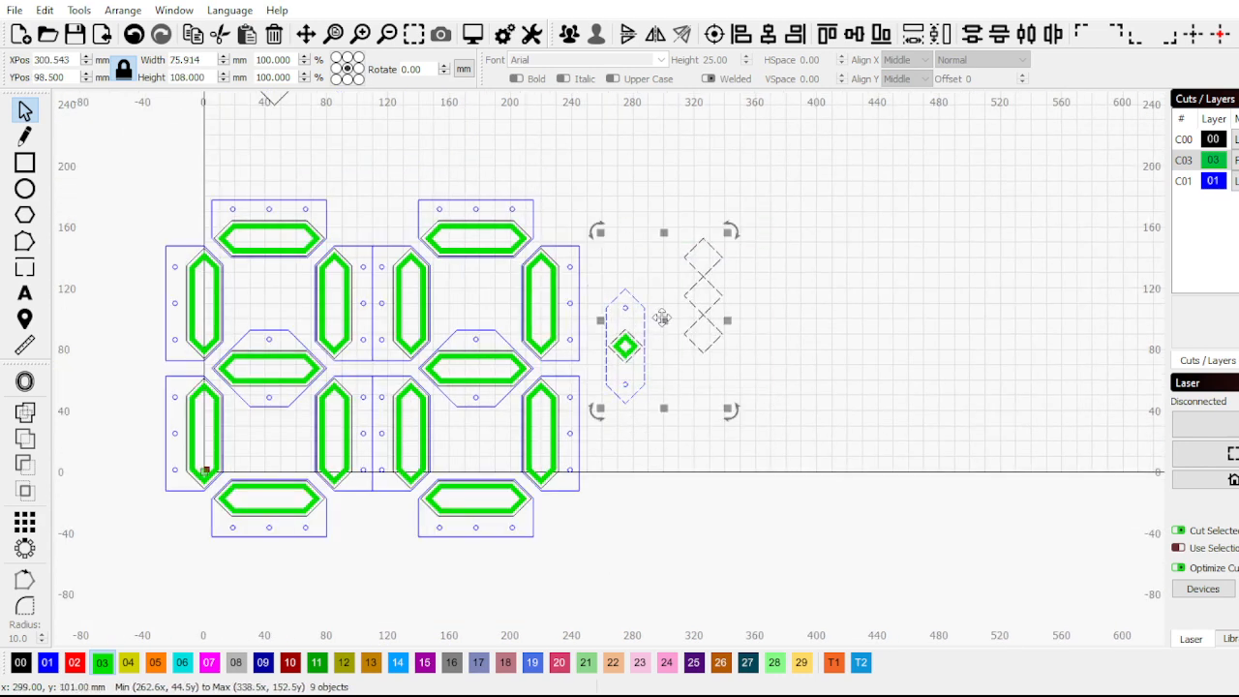
left_click_drag(661, 318, 916, 177)
scroll(849, 242, "down", 2)
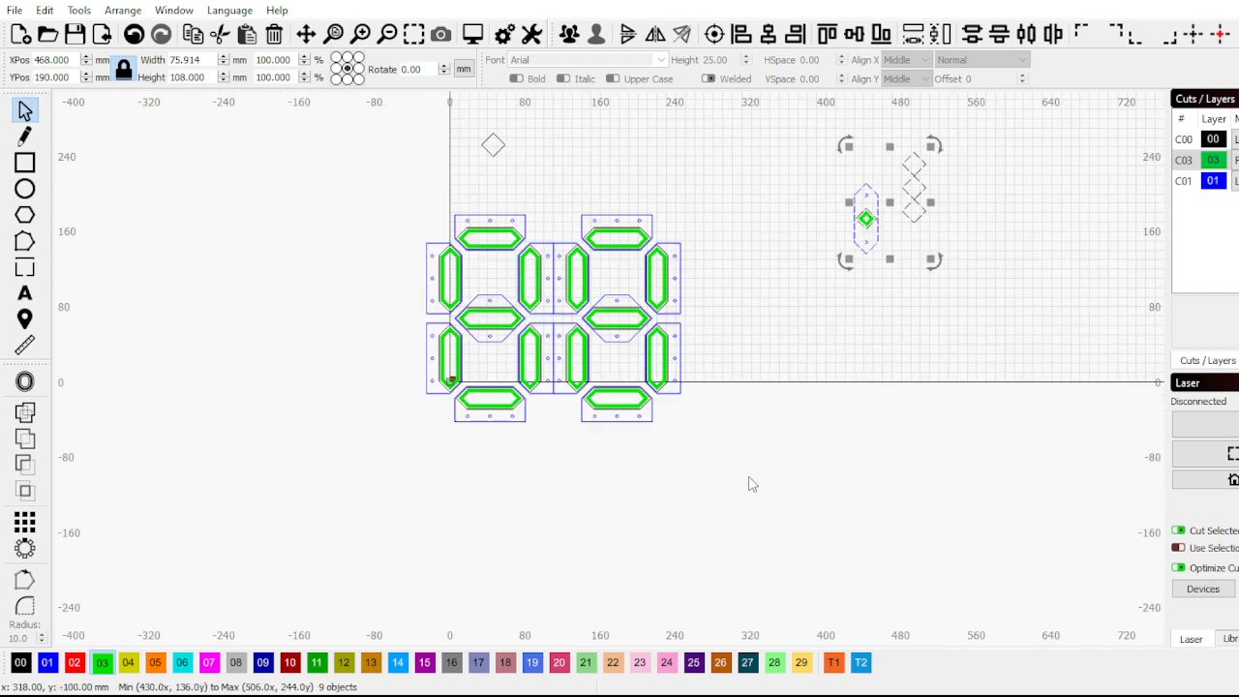
Select both seven-segment digits and align them to the lower-left corner of the work area, centred at X 135, Y 110 mm
left_click_drag(751, 484, 354, 198)
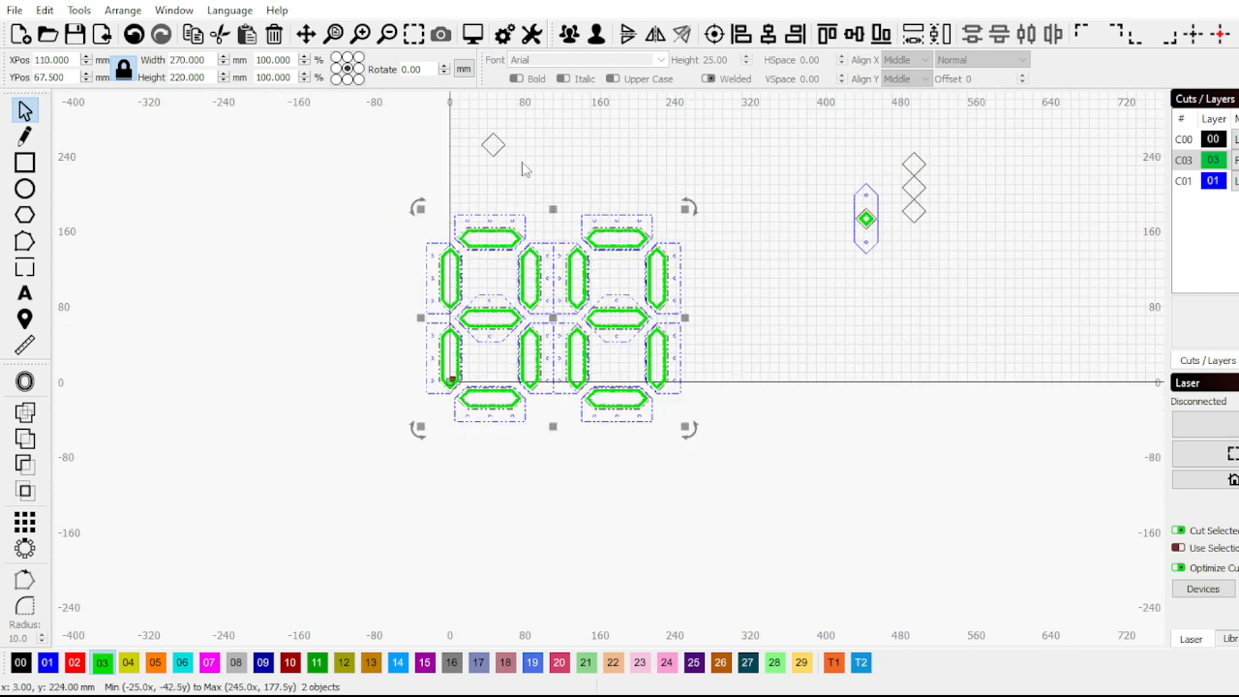
left_click(1139, 39)
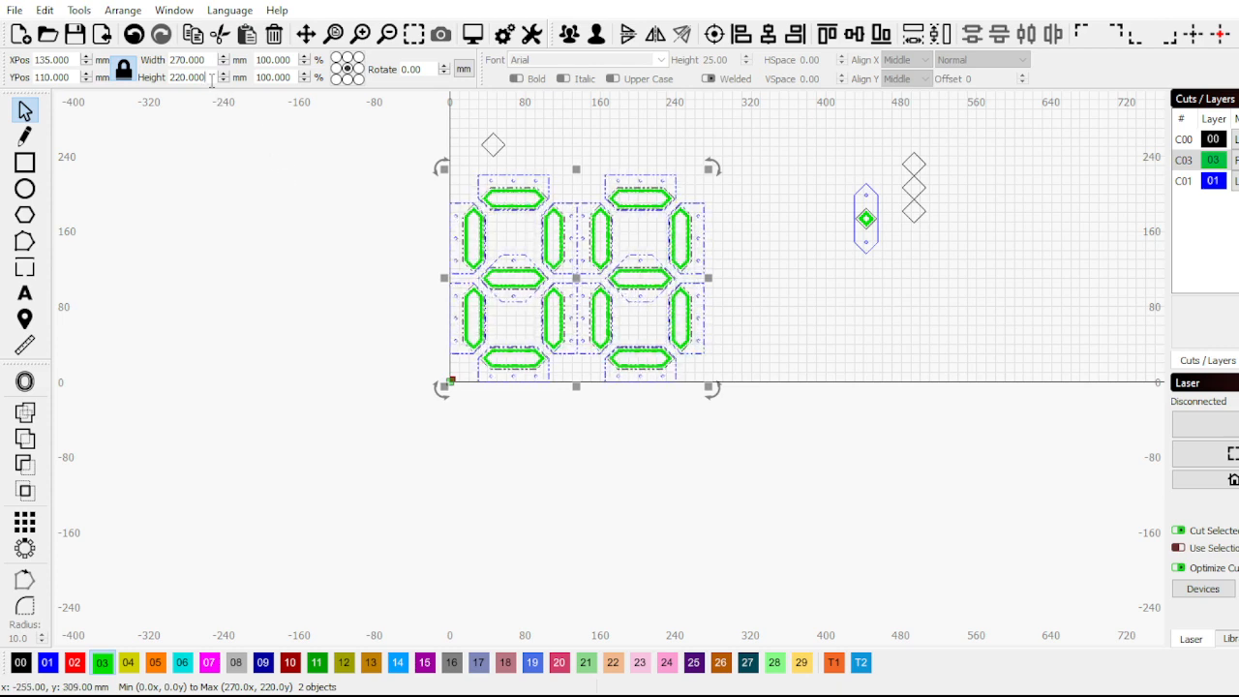
scroll(354, 247, "down", 3)
scroll(474, 174, "up", 2)
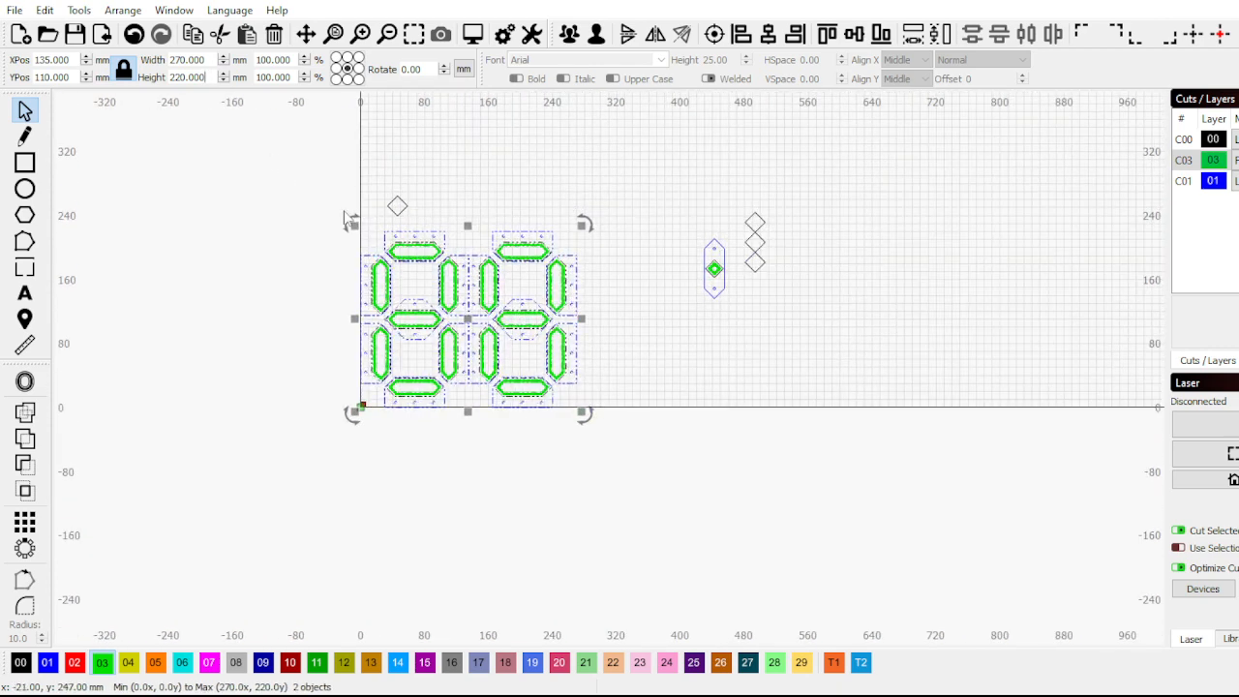
scroll(674, 336, "up", 2)
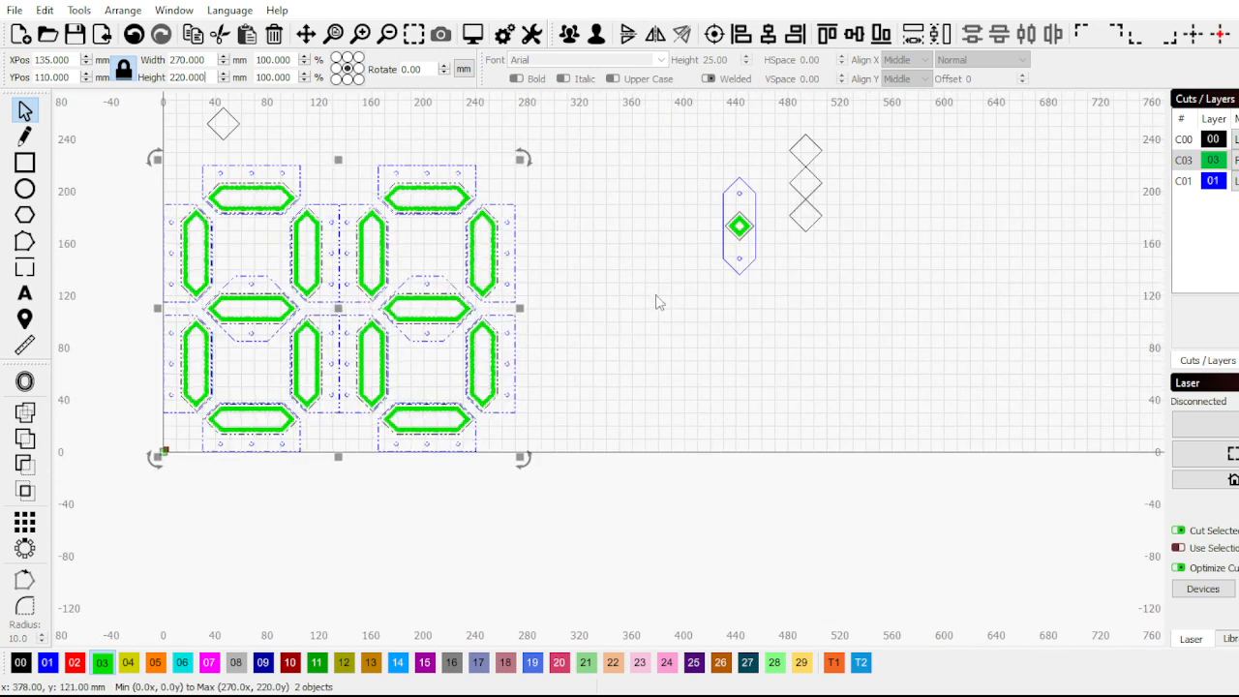
left_click(730, 272)
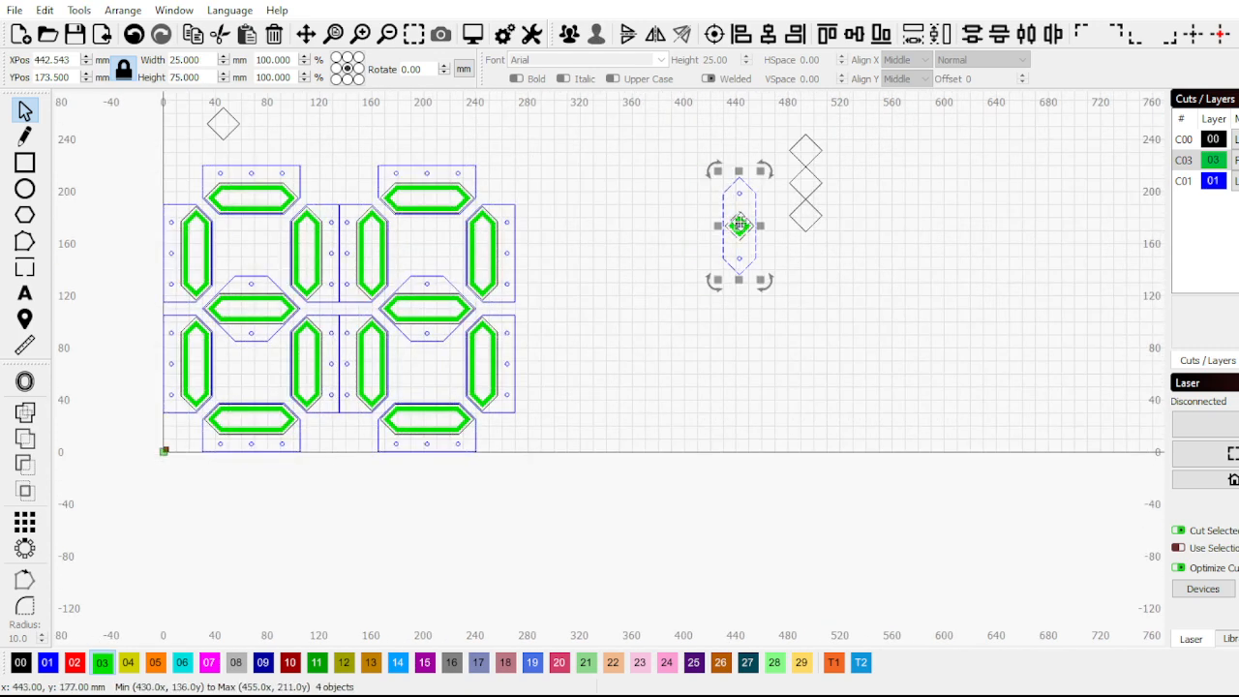
left_click_drag(738, 224, 438, 381)
scroll(558, 354, "up", 3)
scroll(396, 380, "up", 5)
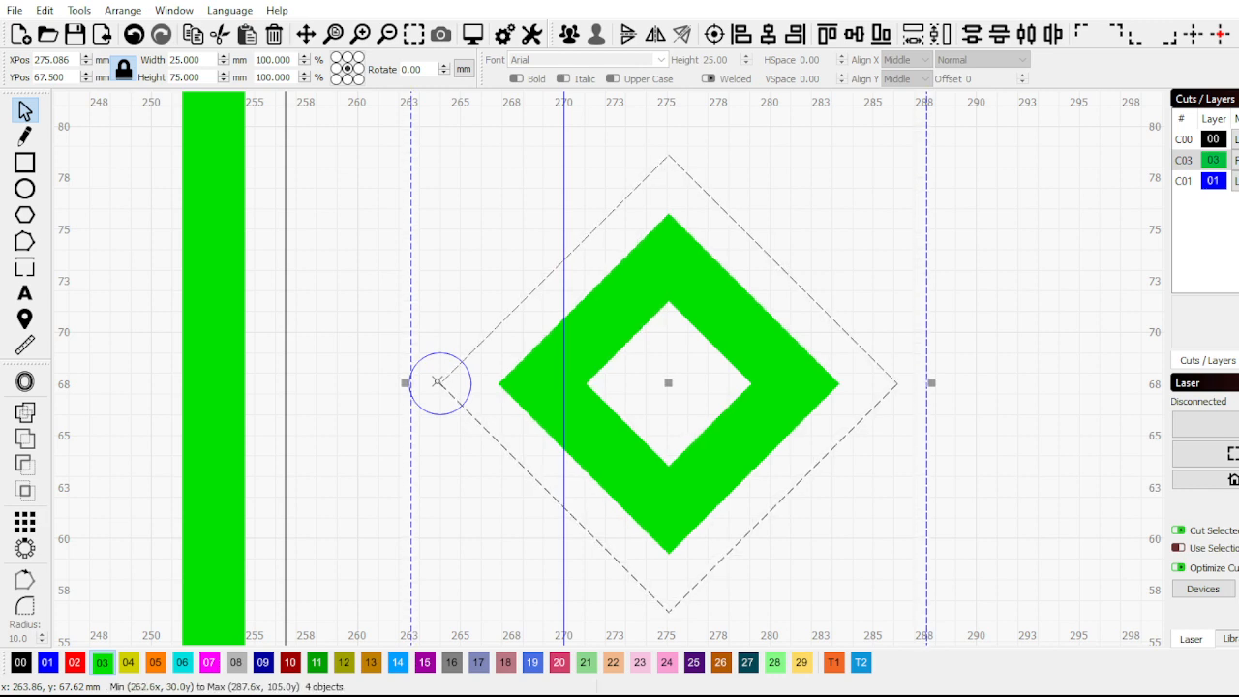
scroll(437, 381, "down", 8)
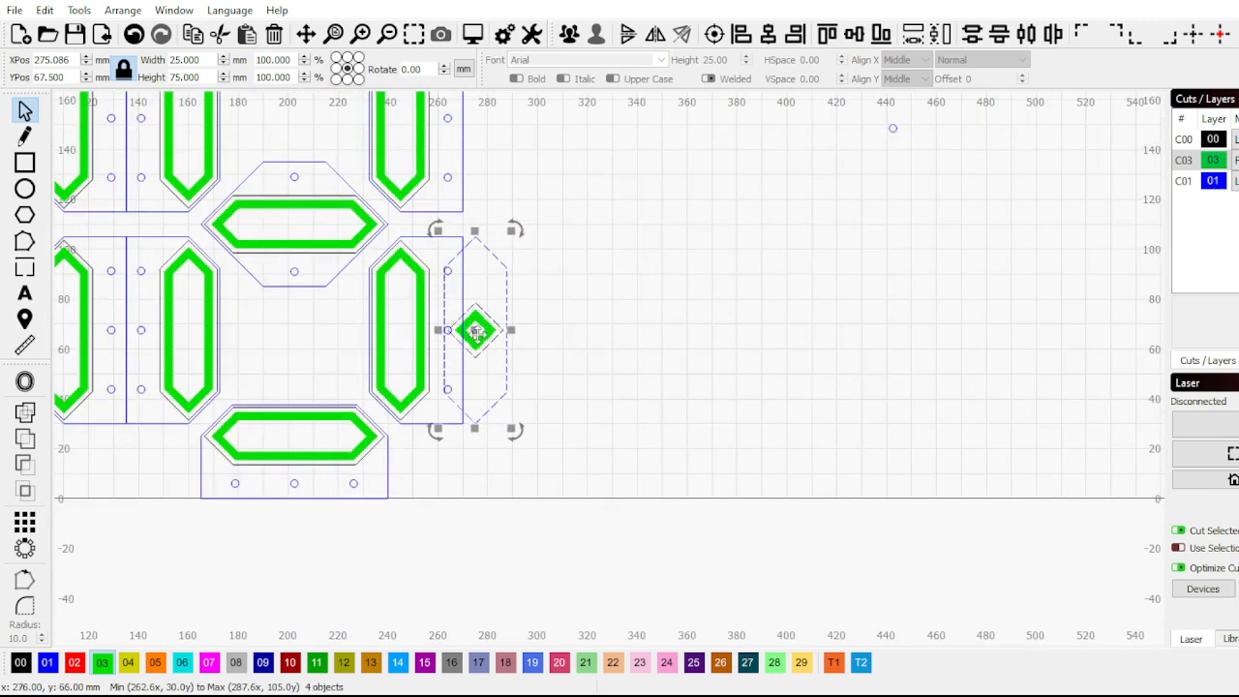
left_click_drag(476, 331, 578, 333)
scroll(578, 332, "down", 3)
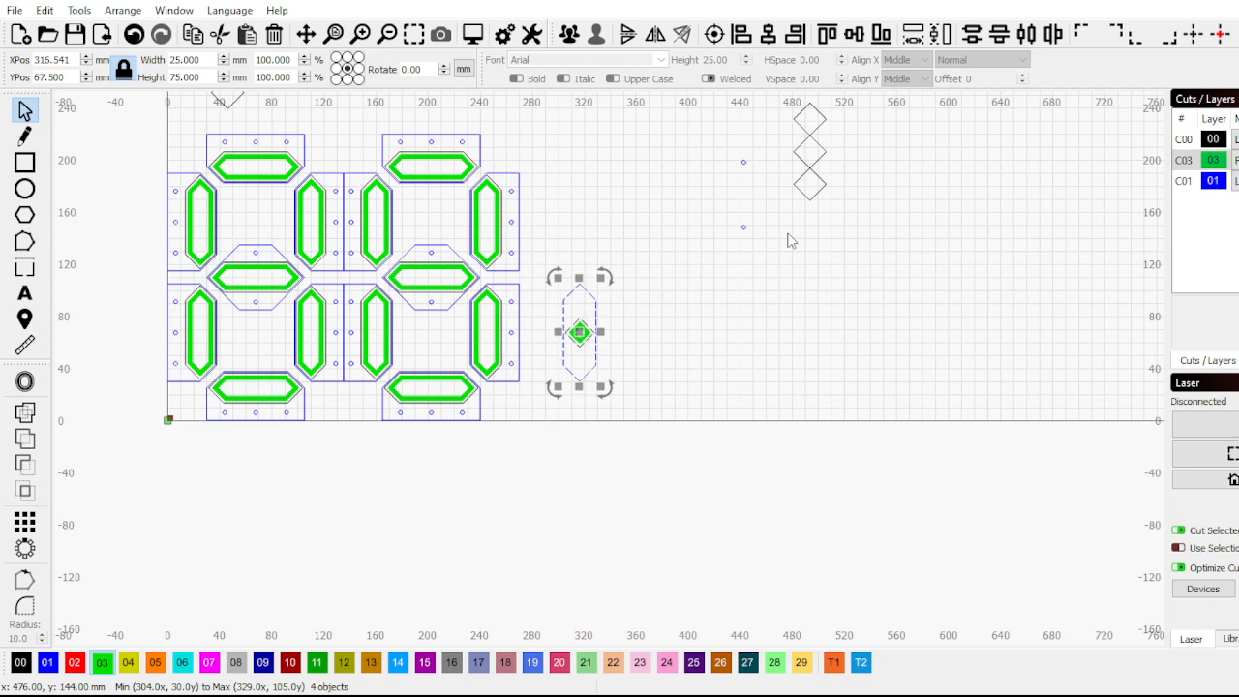
key("ctrl+z")
key("ctrl+z")
key("ctrl+z")
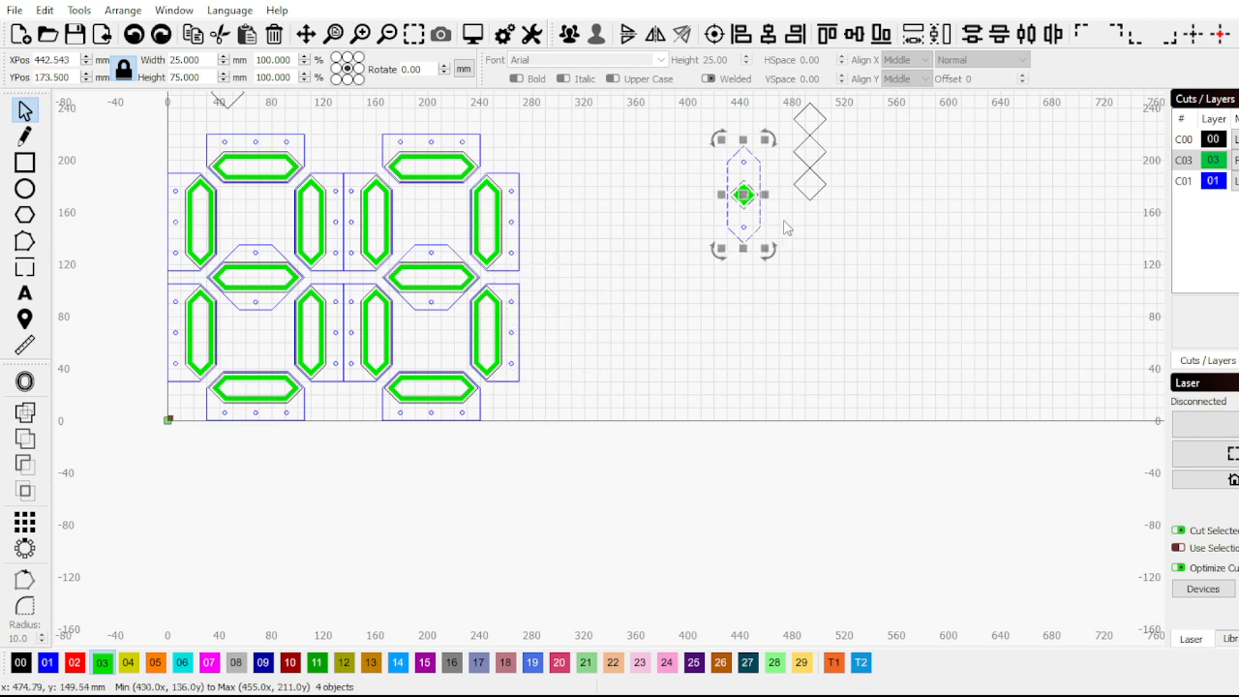
Group the six-sided plate's outline, diamonds and both mounting holes into one object
left_click(671, 133)
left_click_drag(799, 303, 768, 295)
left_click(688, 139)
left_click(569, 33)
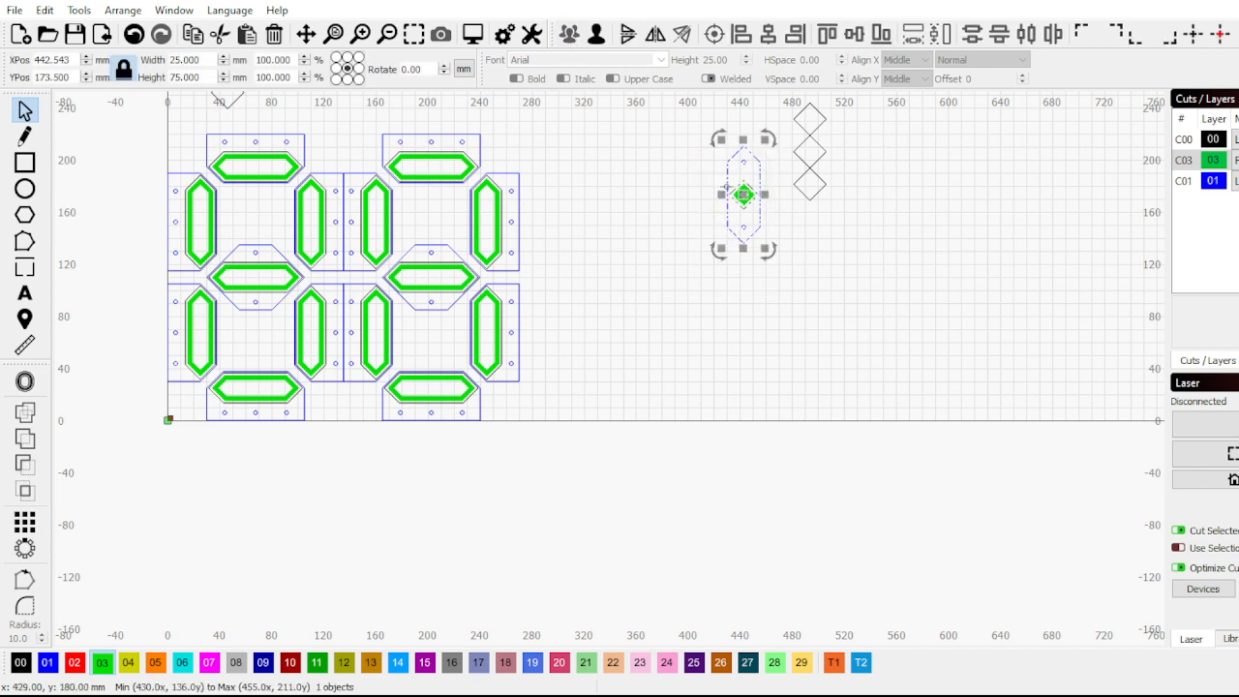
Move the grouped plate beside the lower half of the right digit, centred at about X 293.7, Y 67.5 mm
left_click_drag(732, 195, 543, 330)
scroll(543, 331, "up", 8)
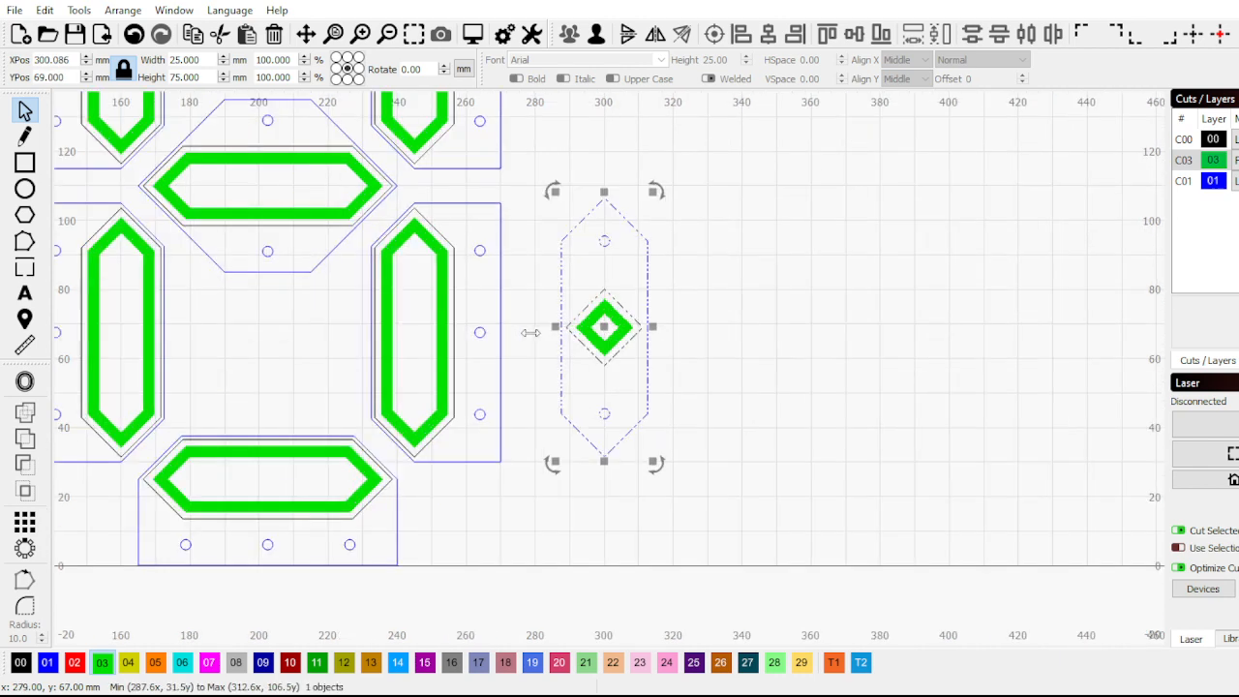
left_click_drag(614, 317, 536, 326)
scroll(414, 333, "down", 3)
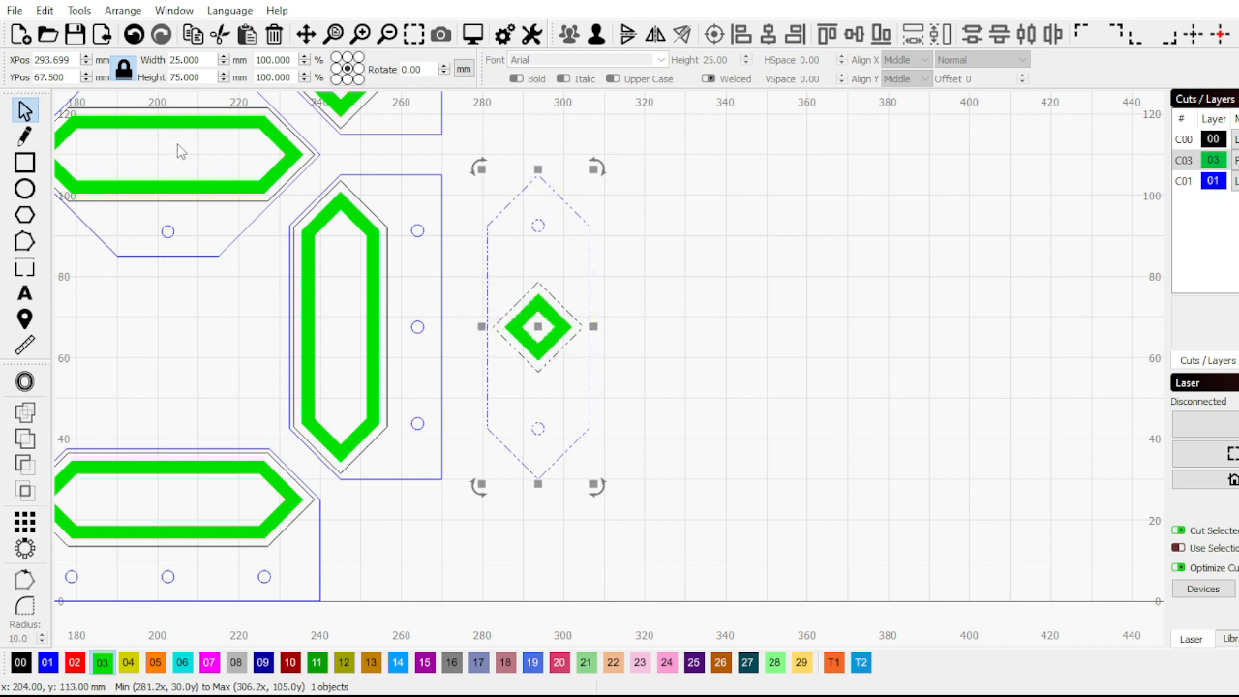
Set the grouped dot plate's X position to 290 mm
double_click(71, 58)
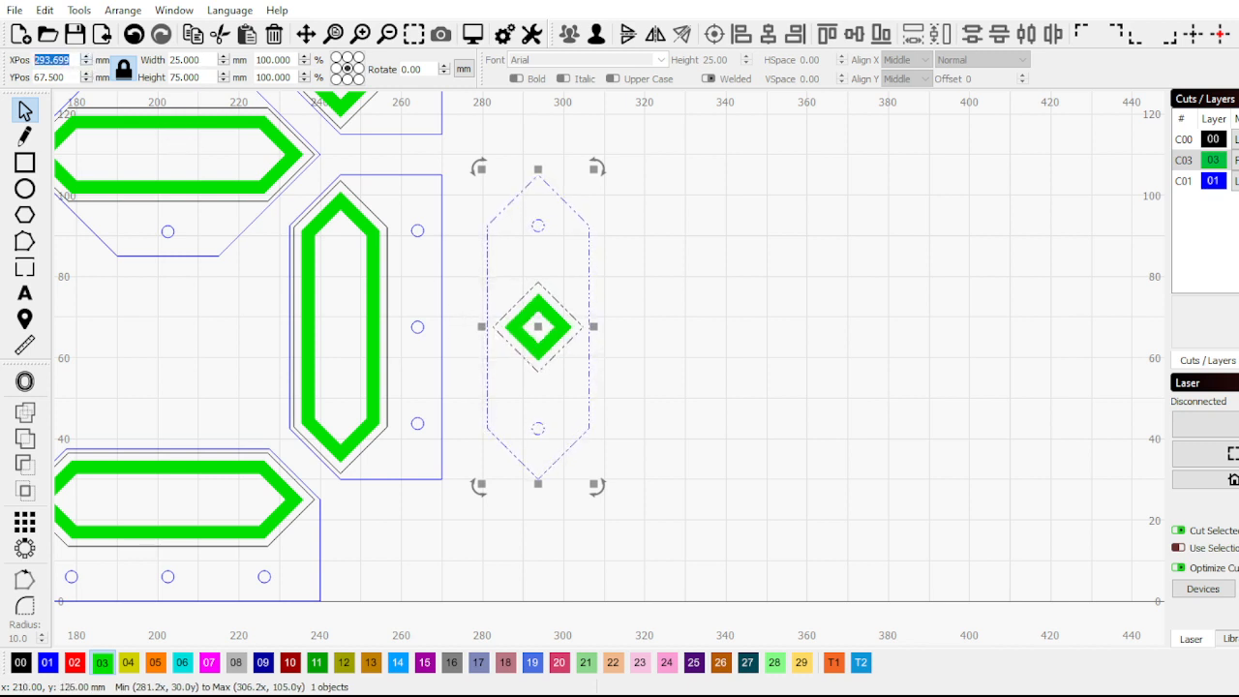
type("290")
key("Return")
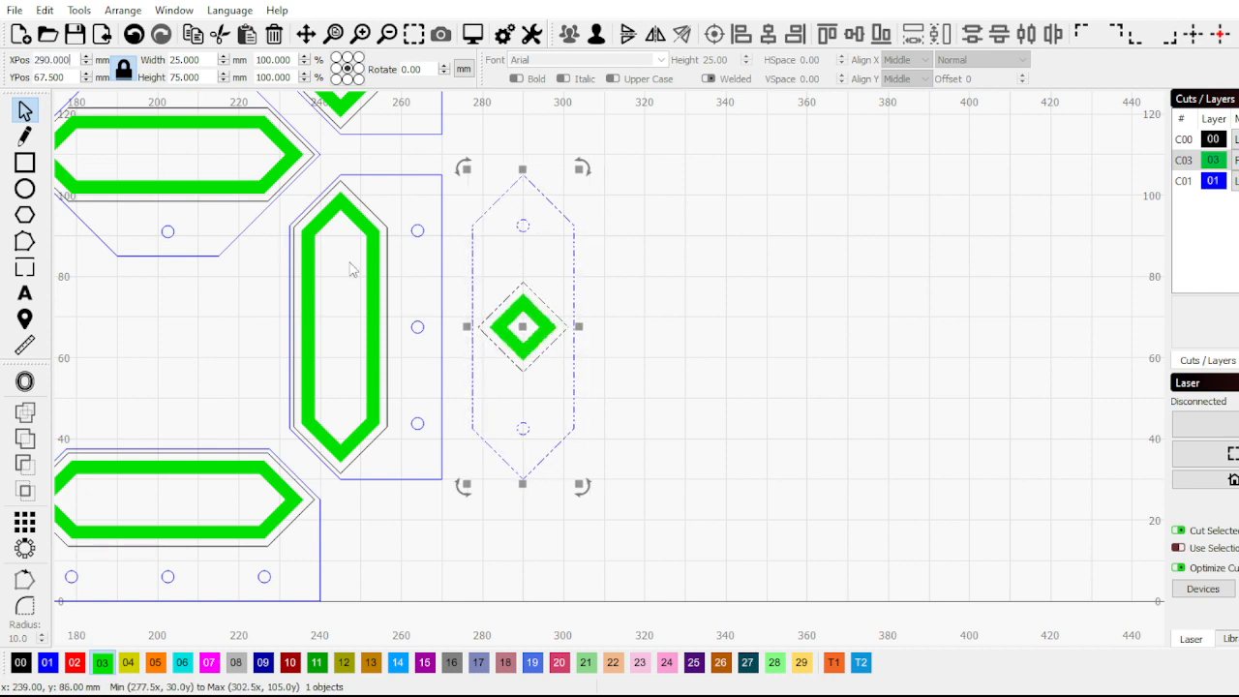
scroll(555, 395, "down", 2)
scroll(555, 395, "down", 3)
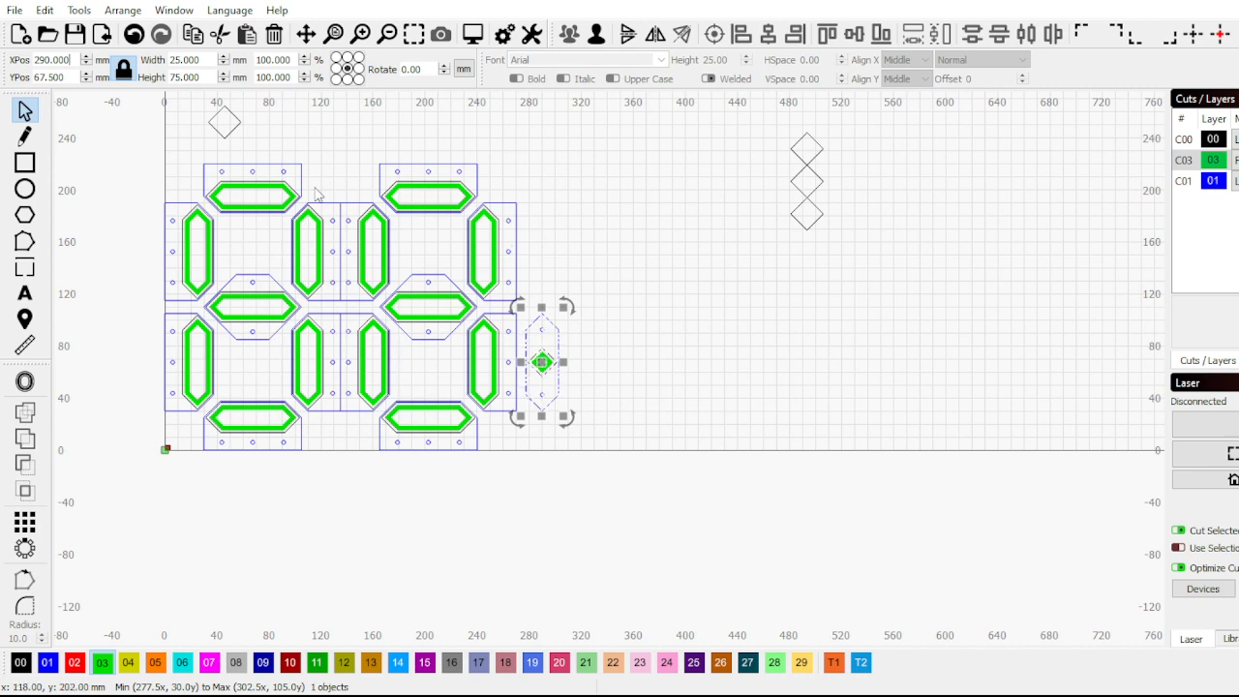
Duplicate the dot plate and snap the copy's centre height to the middle mounting hole beside the right digit's upper half, Y 152.5 mm
left_click(621, 395)
left_click_drag(614, 416, 564, 378)
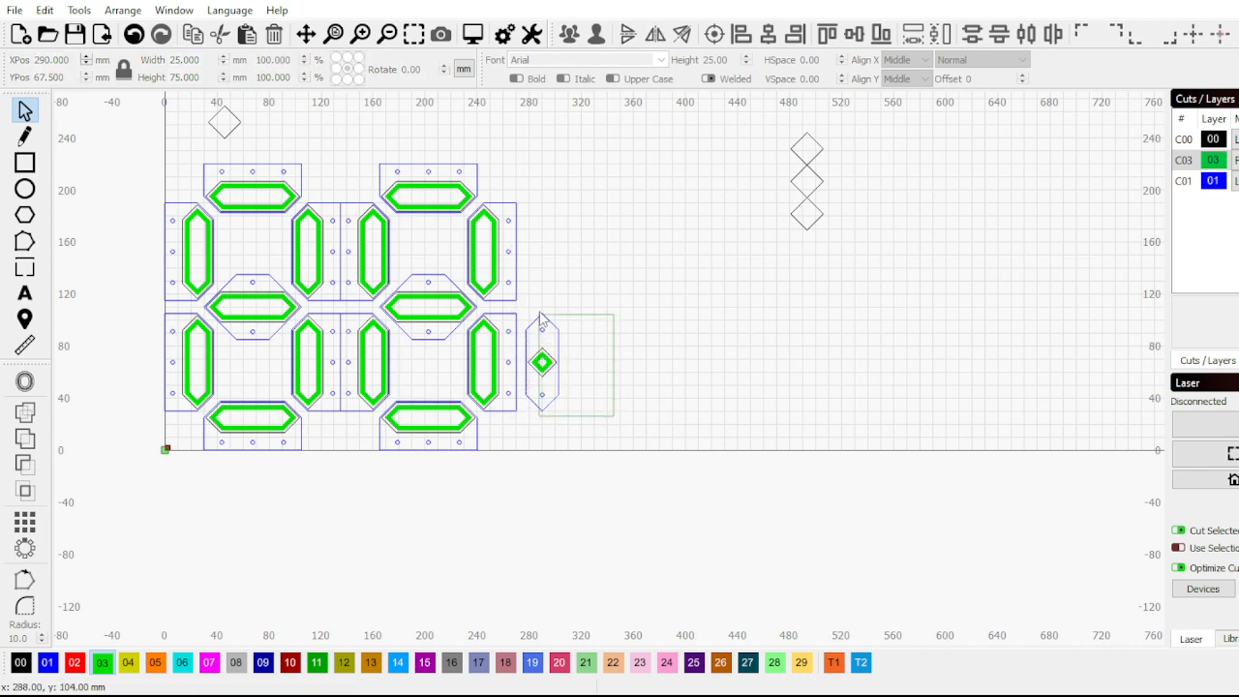
left_click_drag(540, 315, 543, 288)
key("ctrl+v")
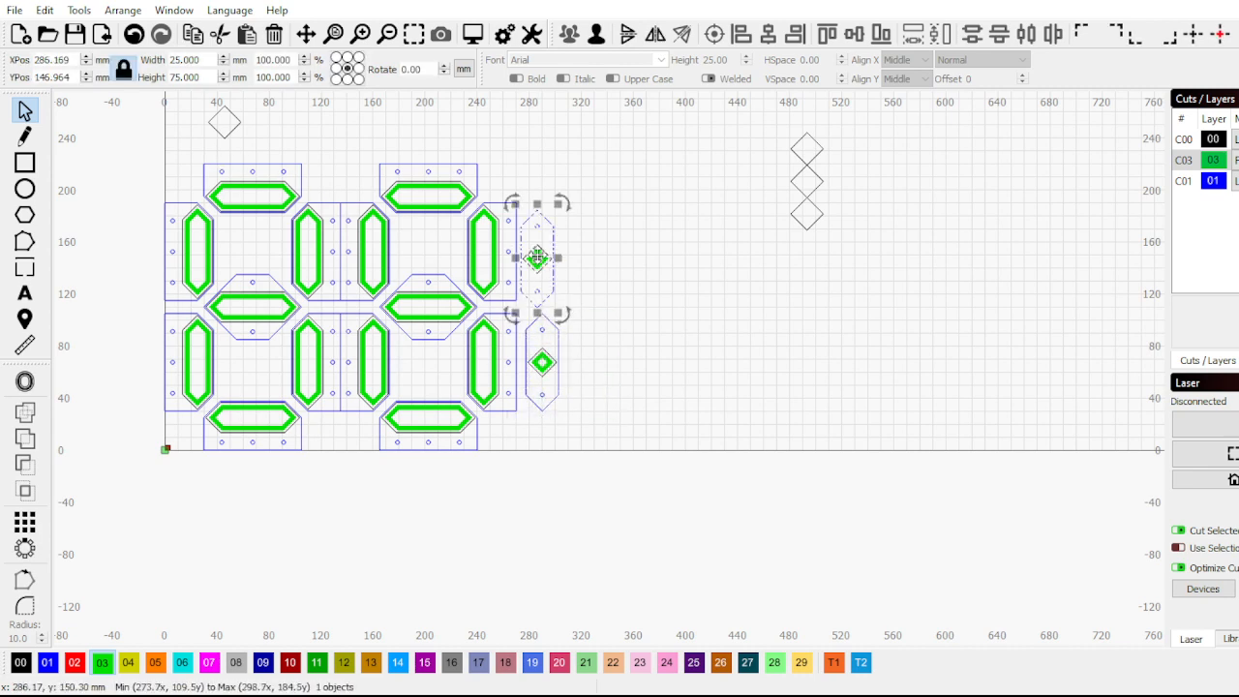
scroll(535, 259, "up", 6)
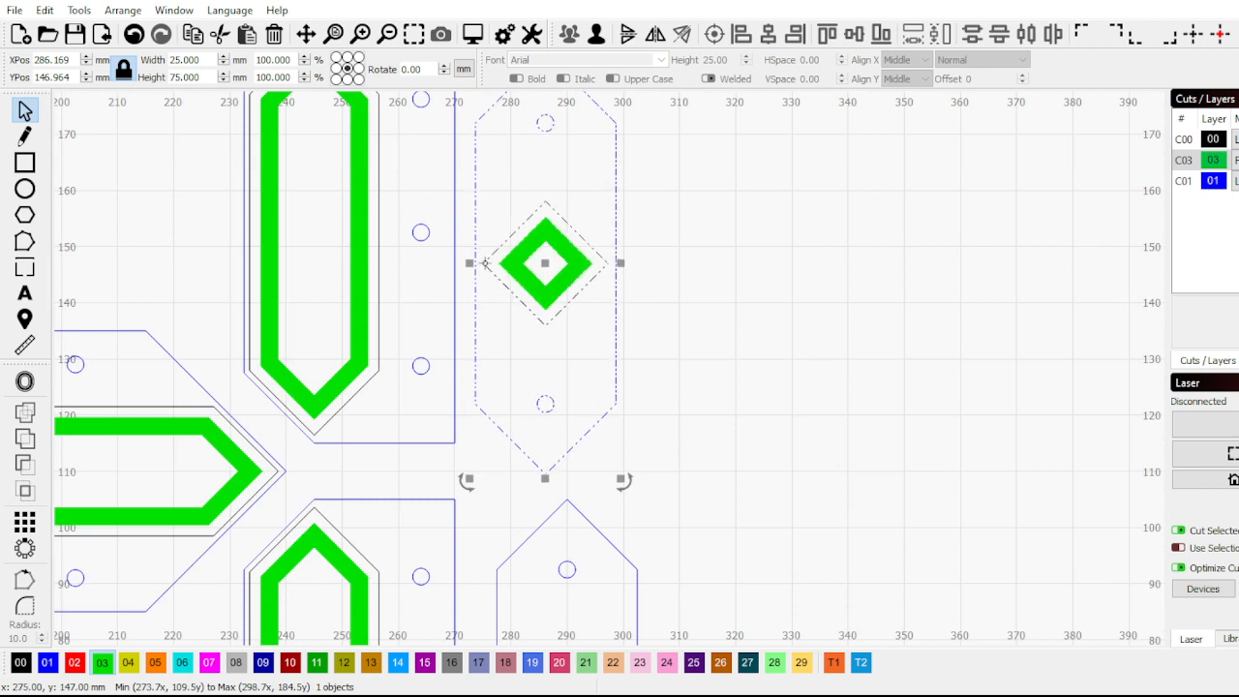
left_click_drag(481, 262, 420, 232)
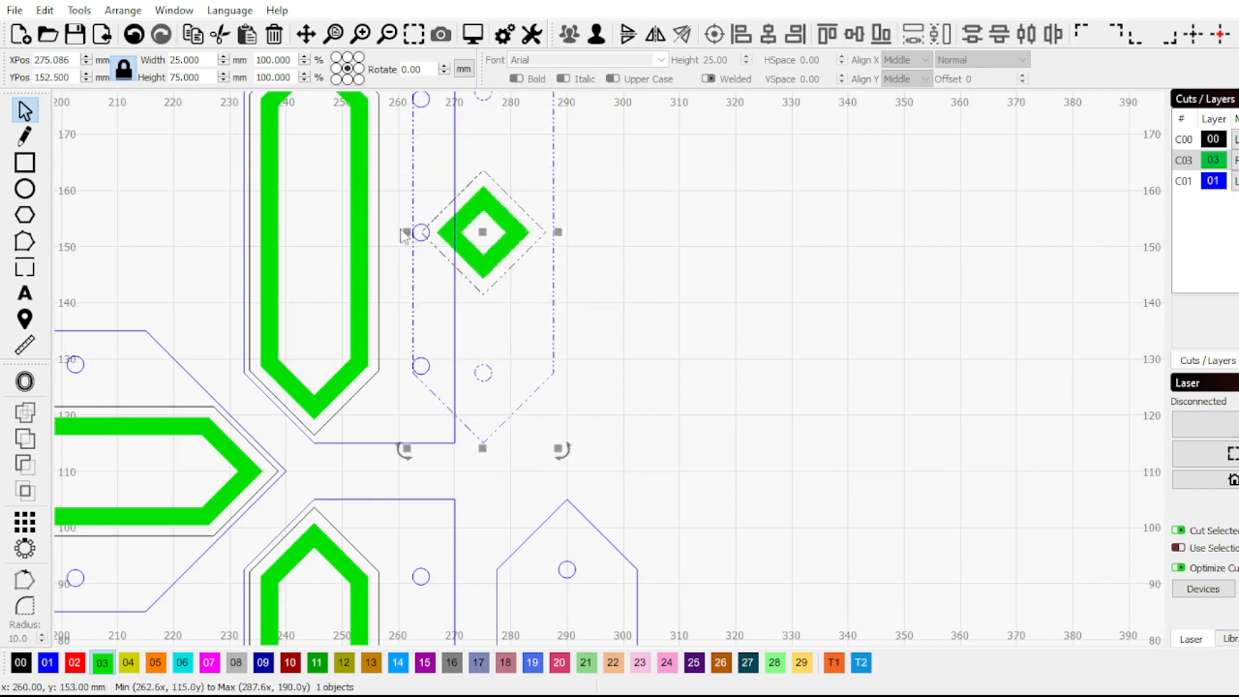
Set the upper dot plate's X position to 290 mm, directly above the lower plate
double_click(71, 59)
type("290")
key("Return")
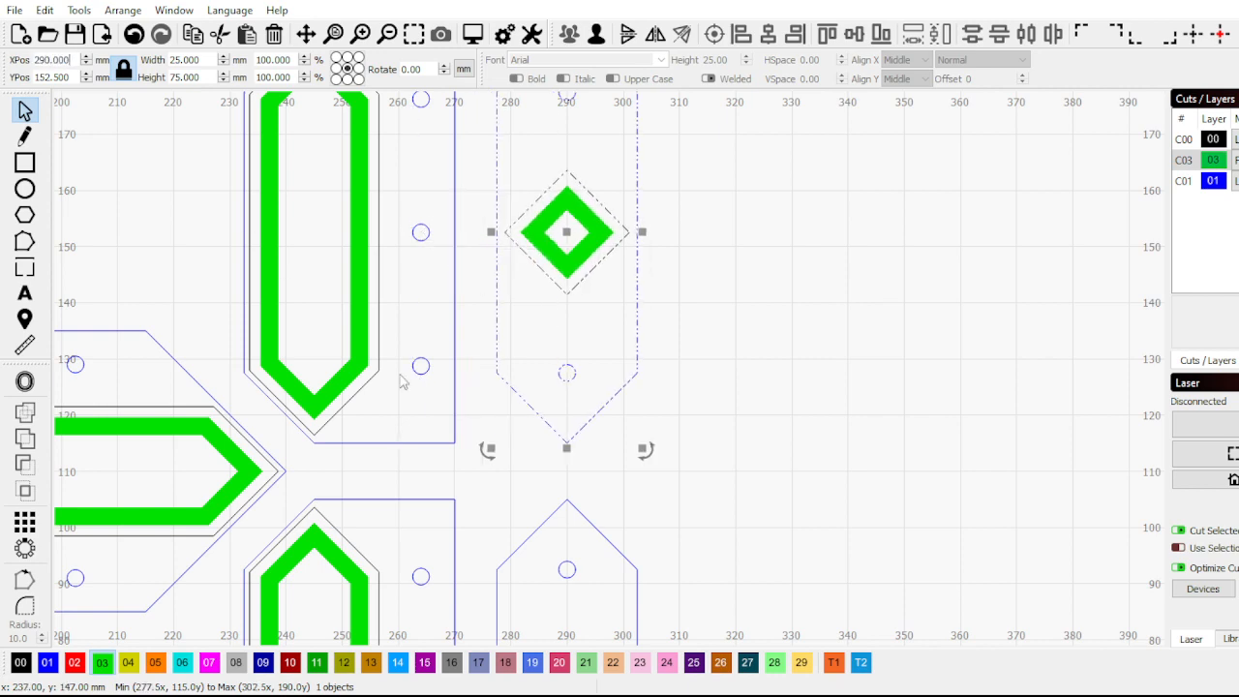
scroll(667, 378, "down", 5)
scroll(675, 374, "down", 2)
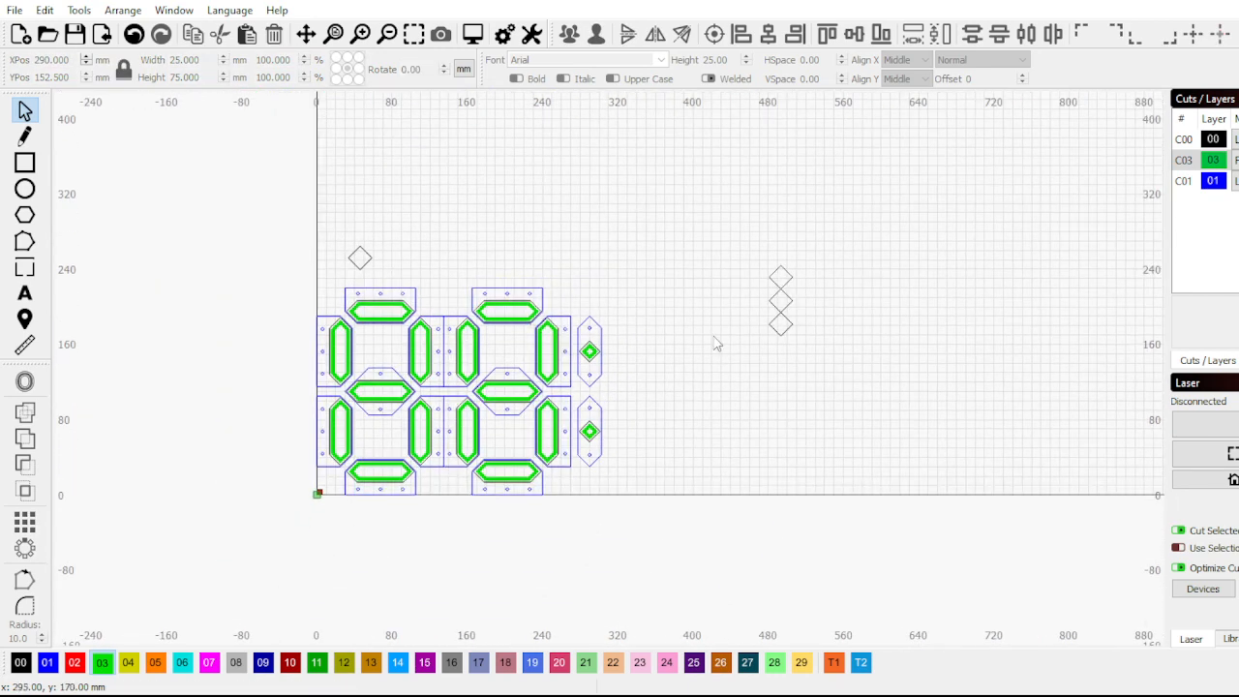
Move the three guide diamonds together above the second digit, centred at X 245, Y 309 mm
left_click_drag(857, 400, 735, 240)
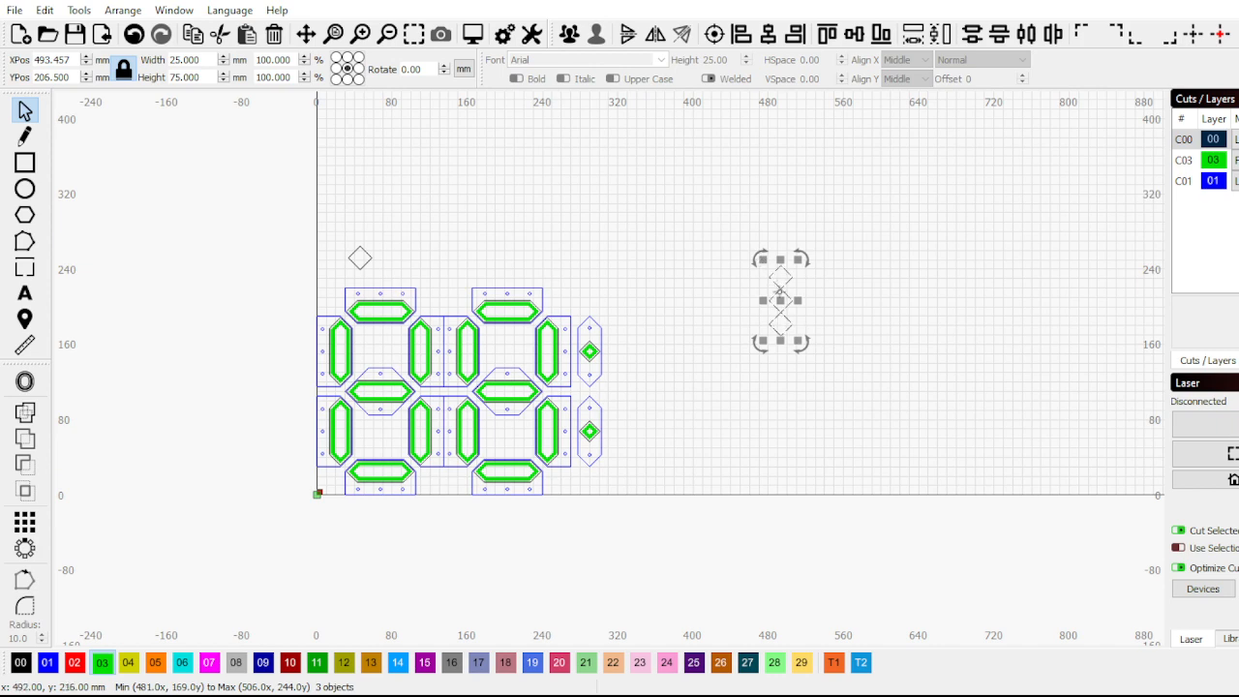
left_click_drag(778, 289, 545, 193)
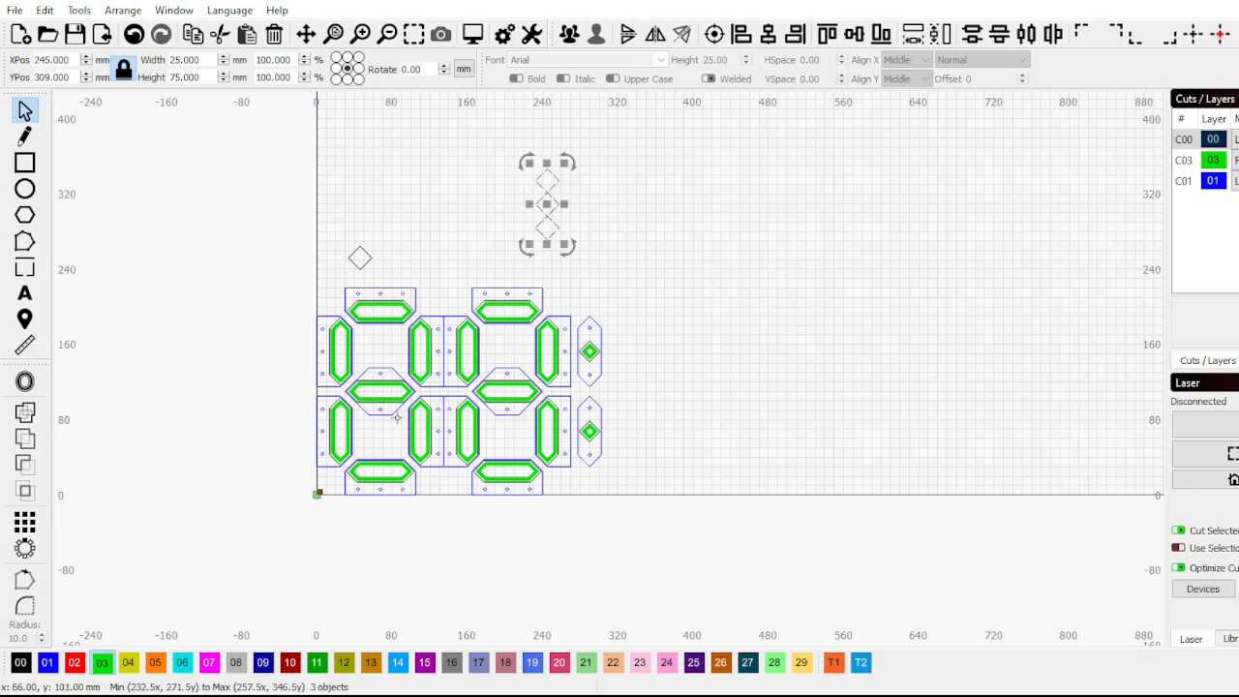
left_click(610, 505)
Start a grid array of both digits and both dot plates, using centre-to-centre distance with 310 mm X spacing
scroll(612, 491, "up", 2)
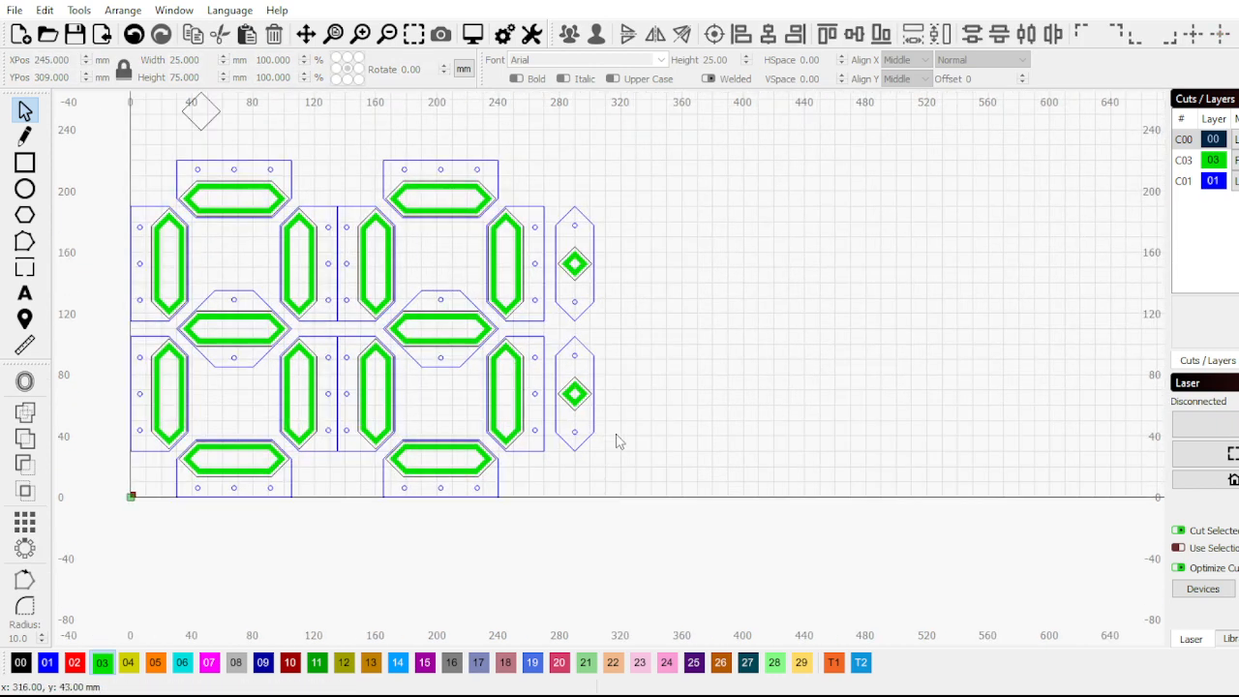
scroll(607, 448, "up", 5)
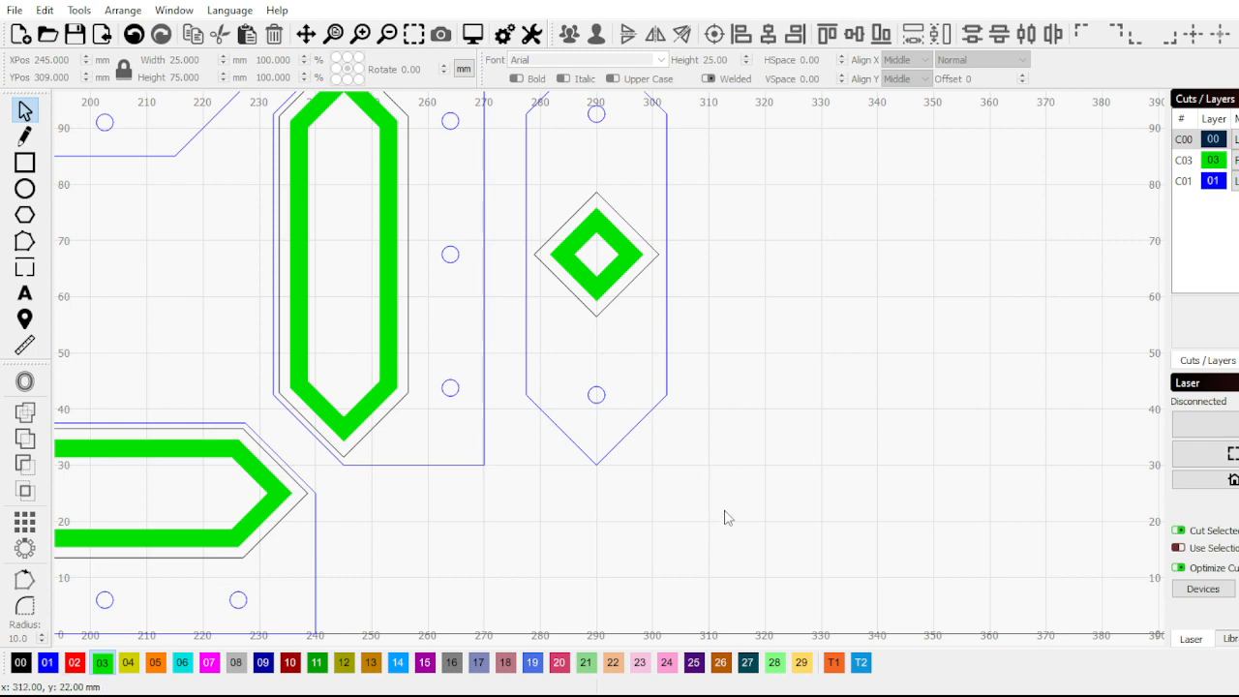
scroll(719, 506, "down", 5)
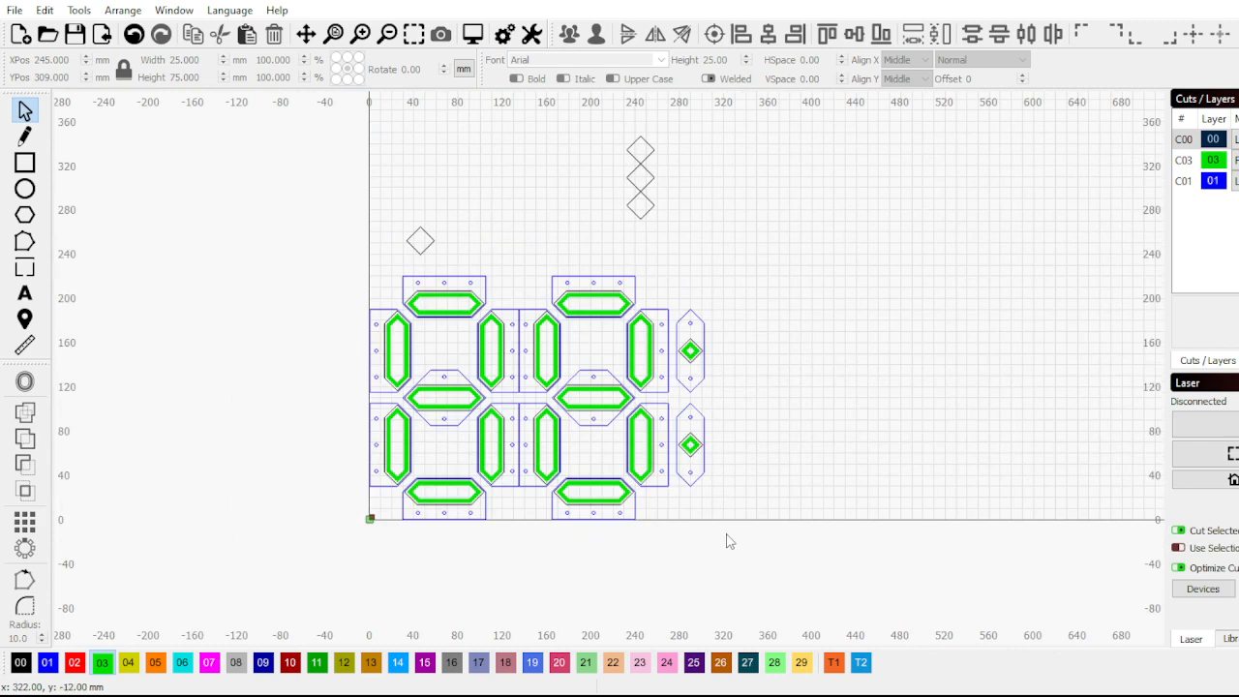
left_click_drag(727, 540, 322, 287)
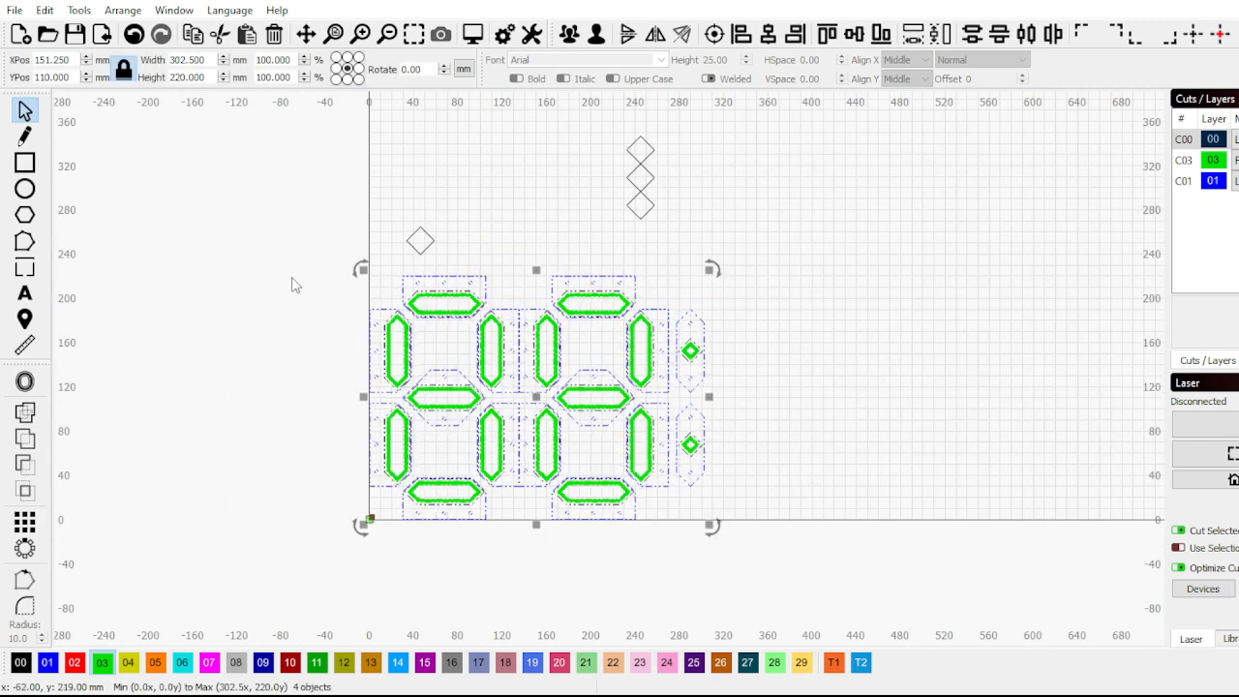
left_click(25, 523)
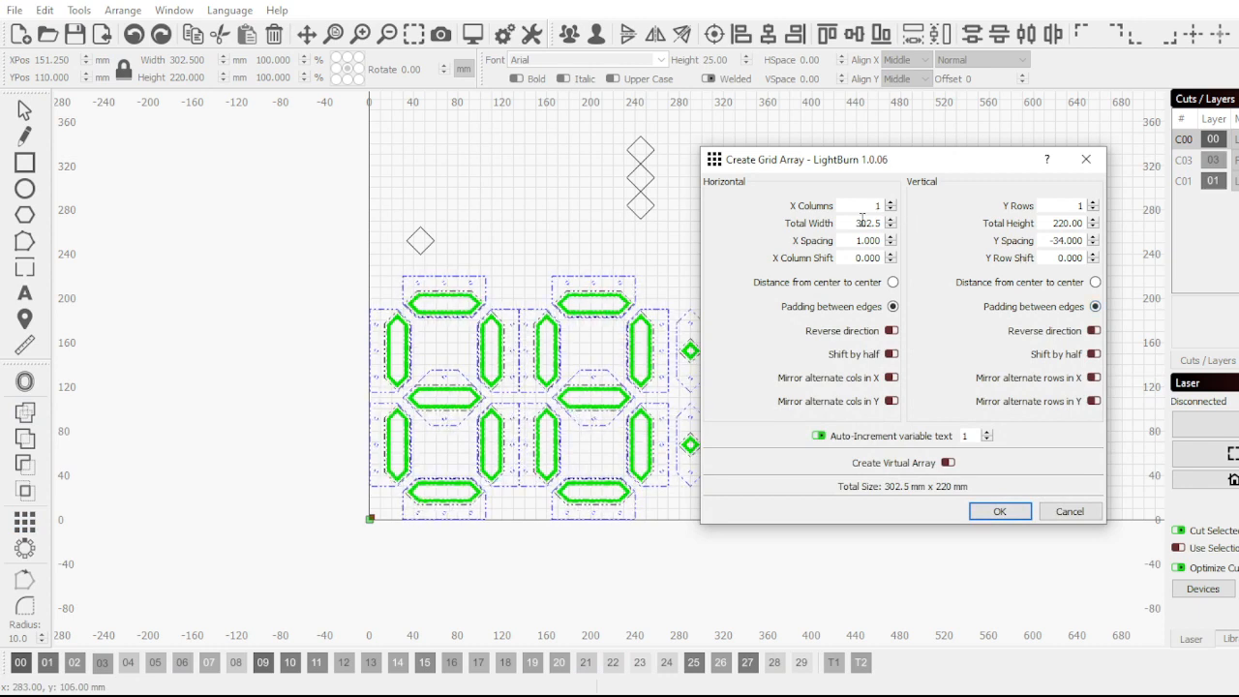
left_click(891, 283)
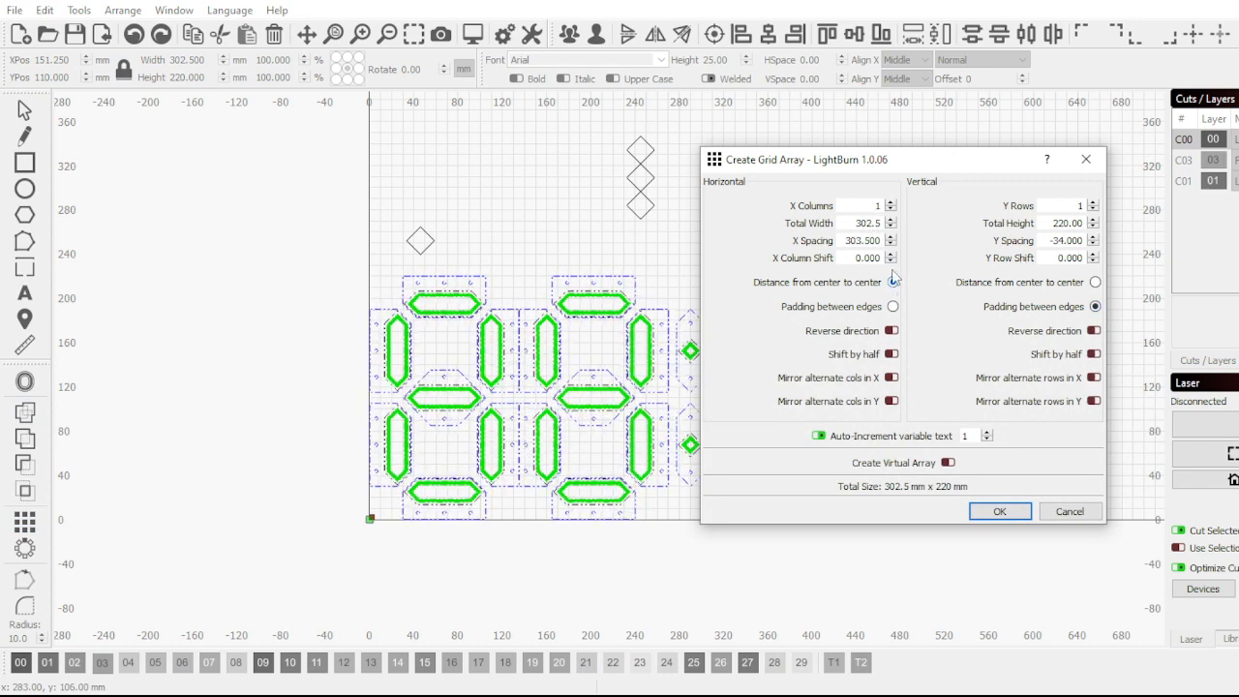
double_click(848, 240)
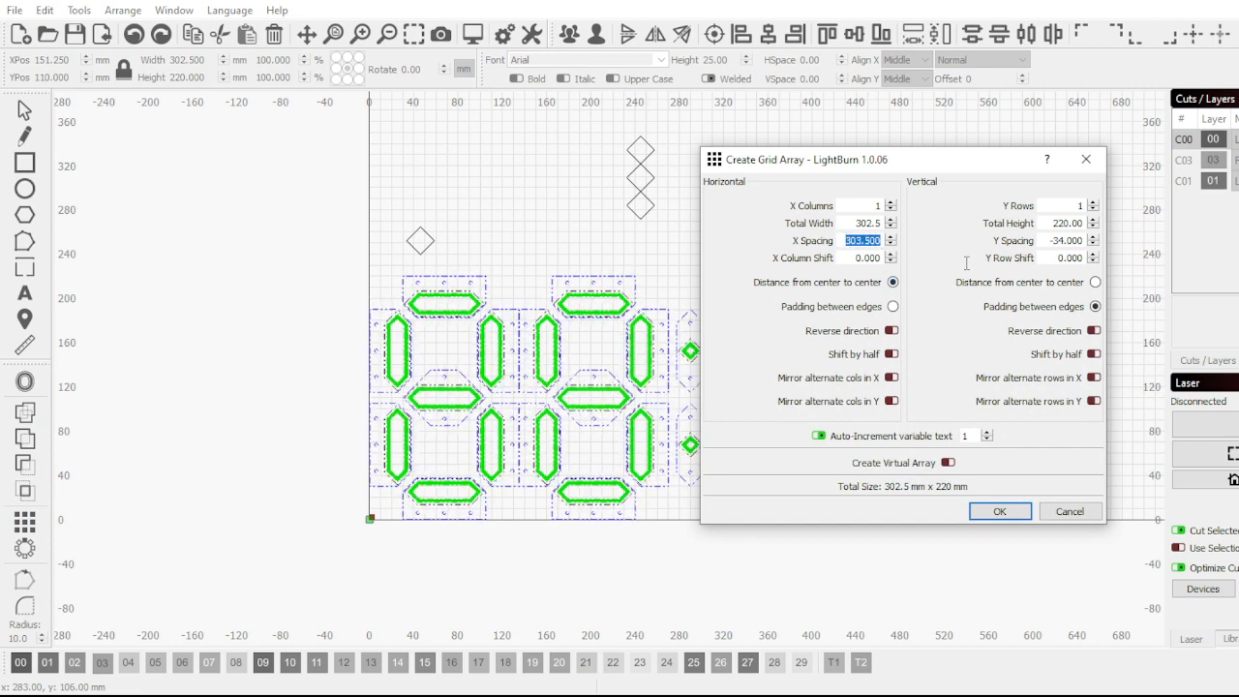
type("310")
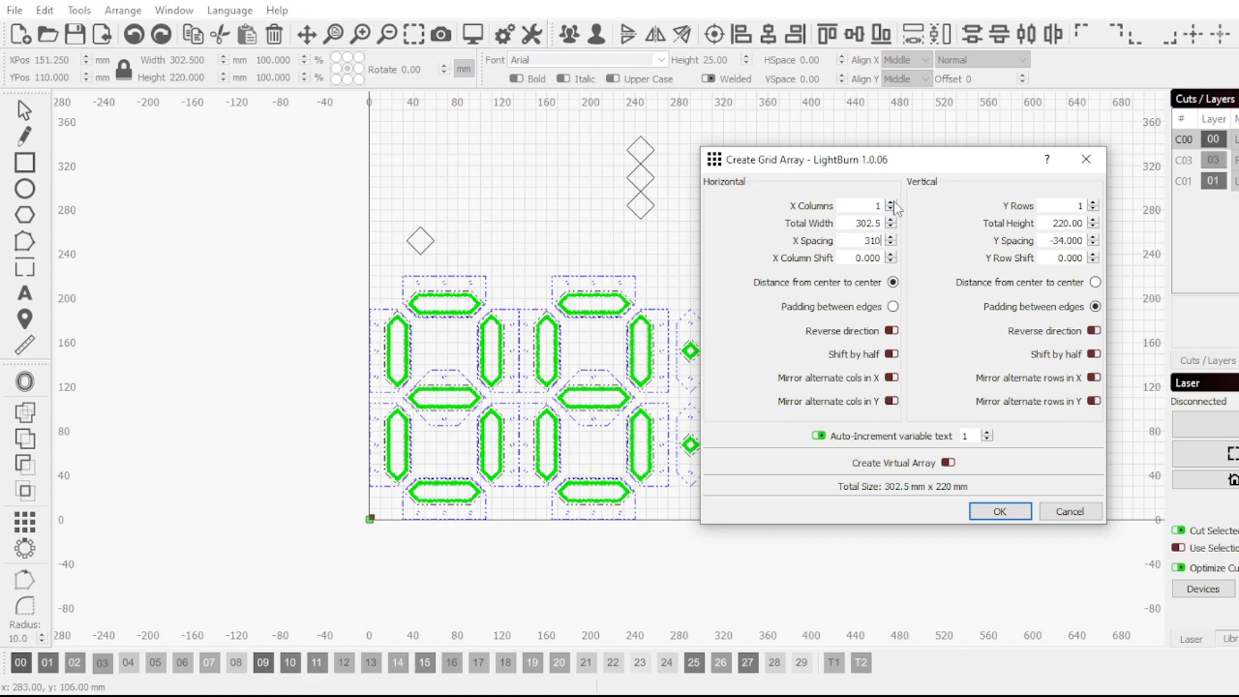
Set the grid array to three columns and create the copies
left_click(890, 202)
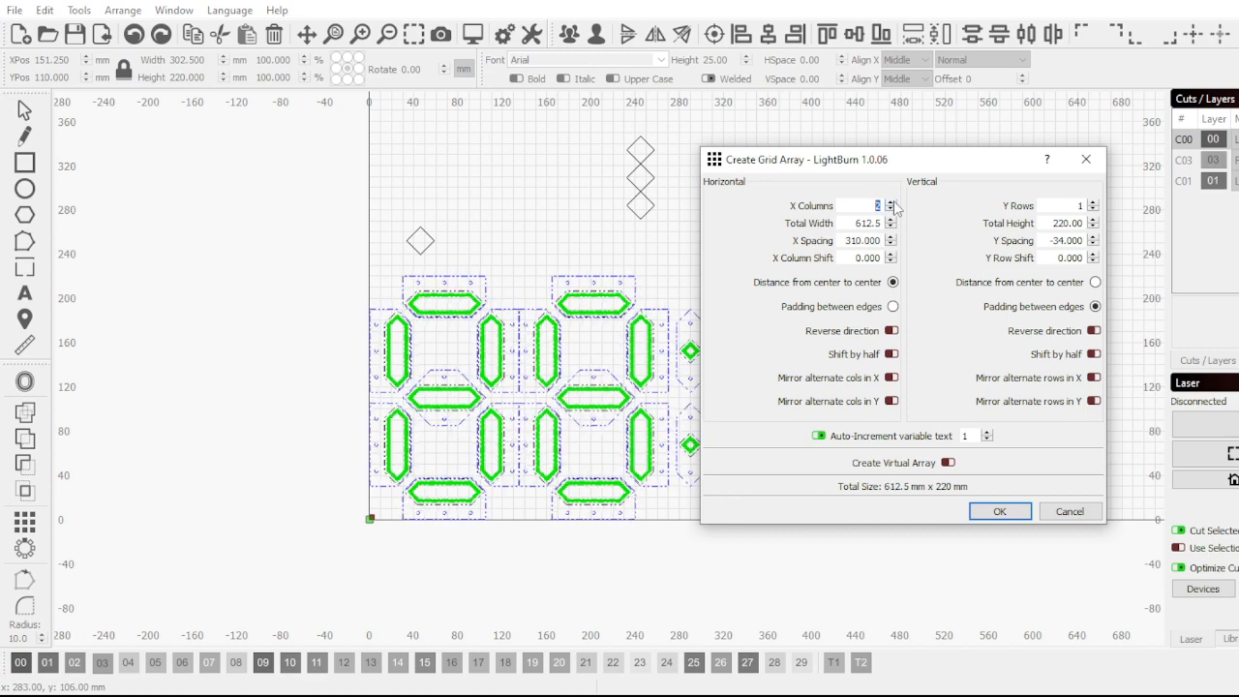
left_click(890, 203)
left_click_drag(927, 169, 240, 133)
scroll(1045, 411, "down", 4)
scroll(1045, 412, "up", 4)
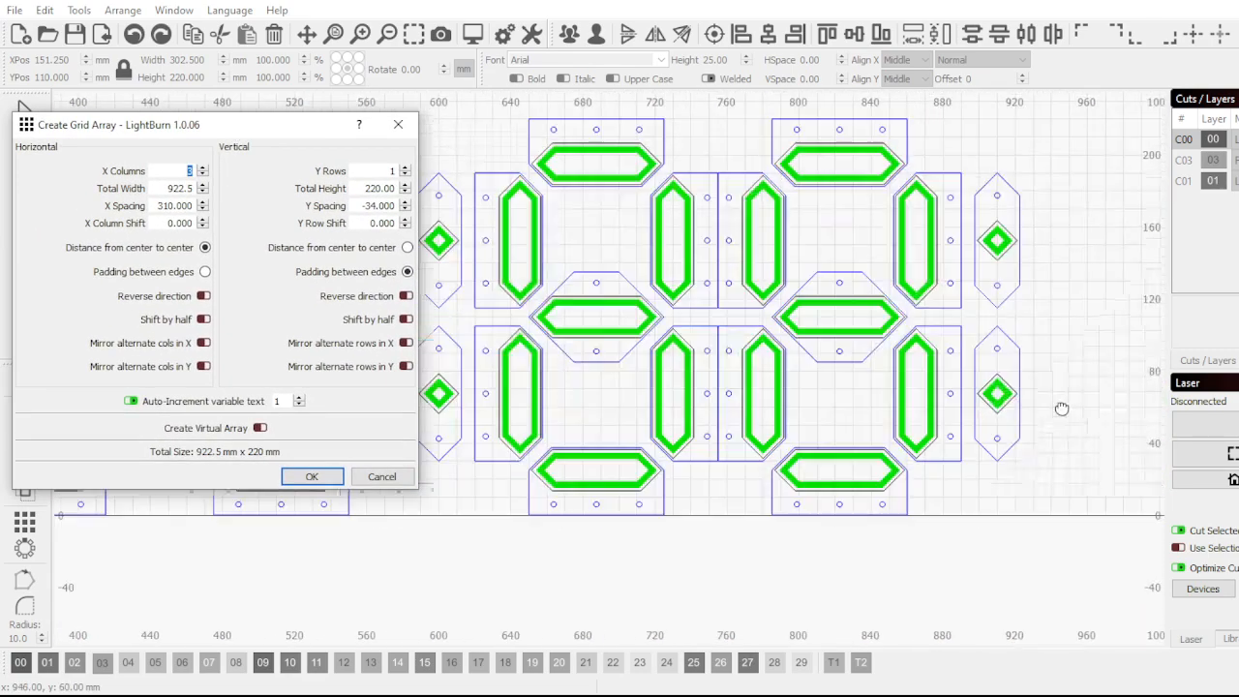
scroll(1021, 408, "down", 3)
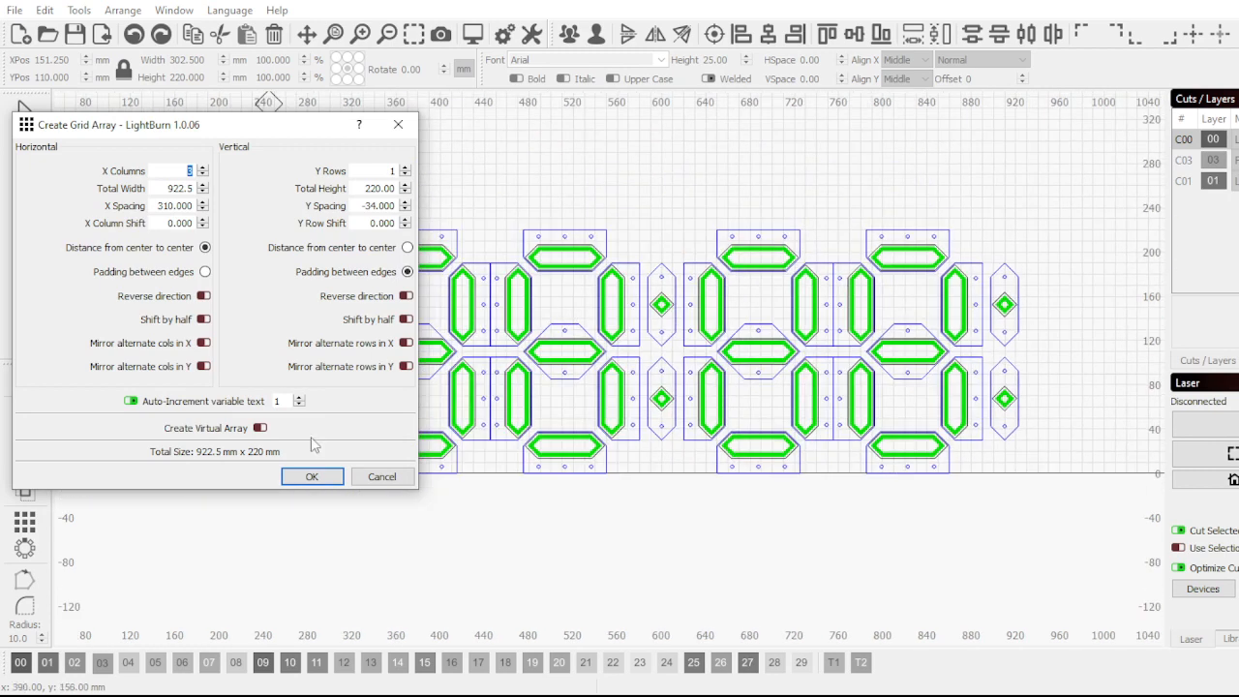
left_click(311, 476)
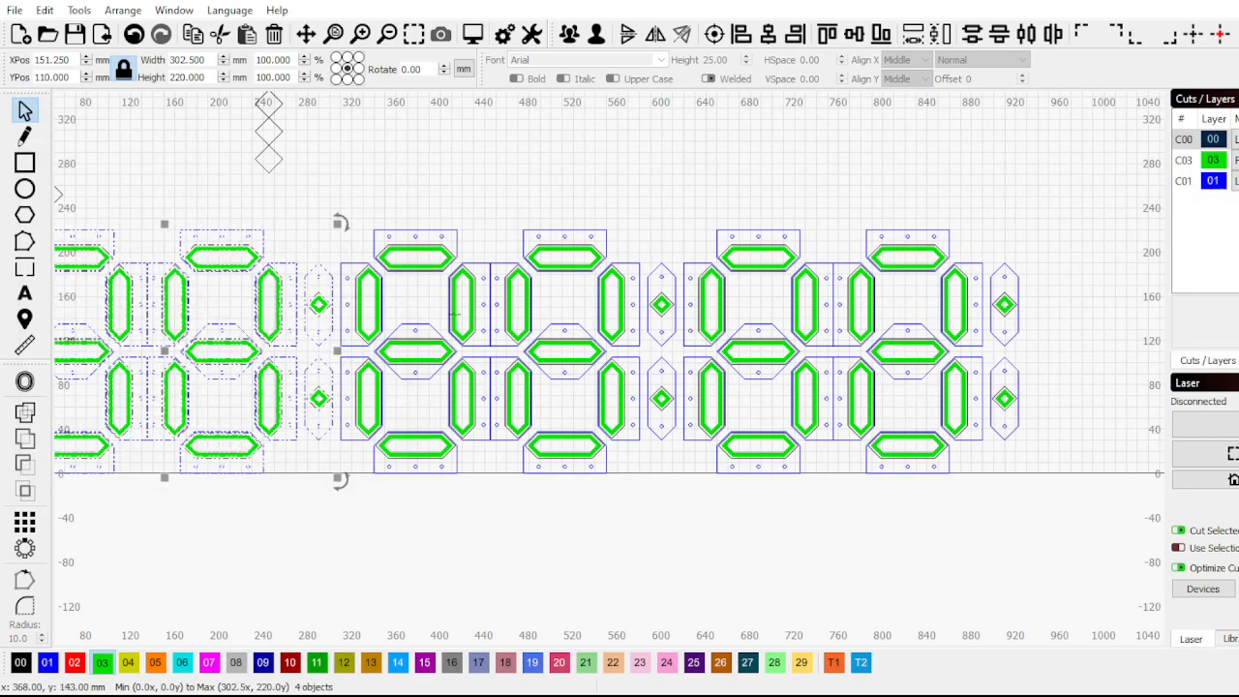
Delete the two surplus dot plates after the sixth digit
scroll(535, 333, "down", 3)
left_click_drag(423, 230, 168, 176)
scroll(233, 244, "up", 2)
scroll(378, 271, "down", 3)
left_click(538, 230)
scroll(704, 307, "up", 3)
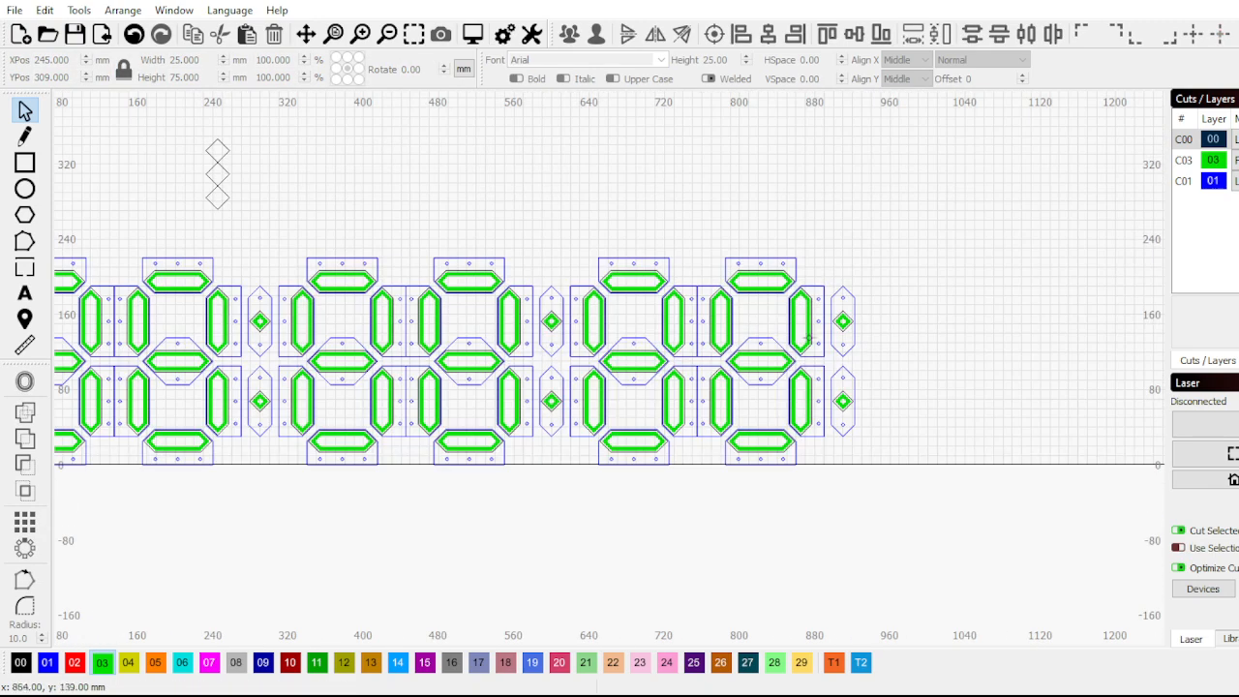
scroll(920, 435, "up", 2)
scroll(904, 380, "down", 3)
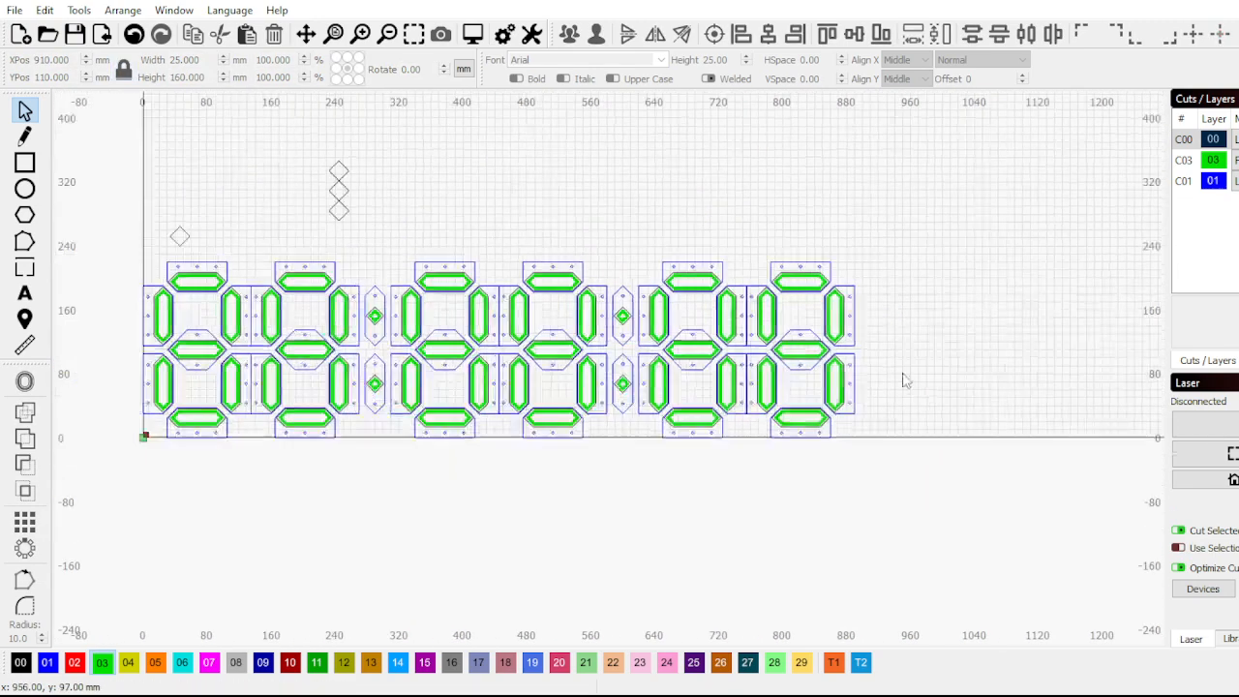
scroll(905, 380, "down", 1)
scroll(967, 257, "up", 2)
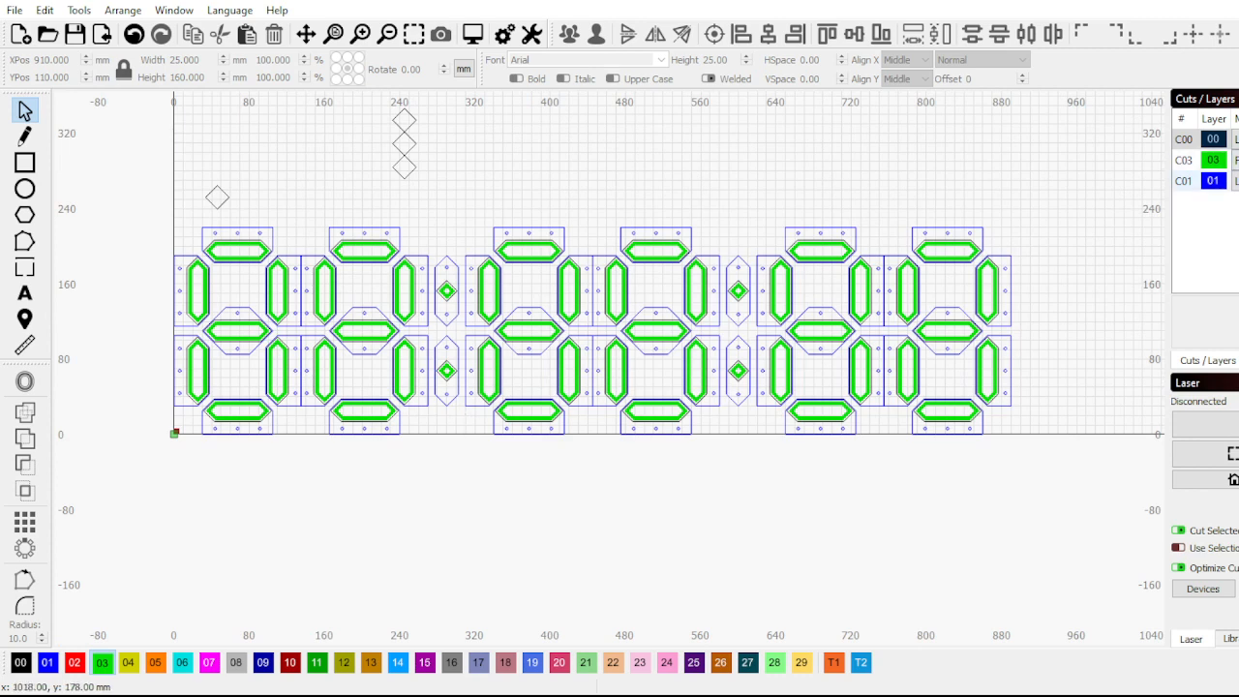
Hide layer C01 temporarily to examine the digits and dots without their mounting plates
left_click(1237, 181)
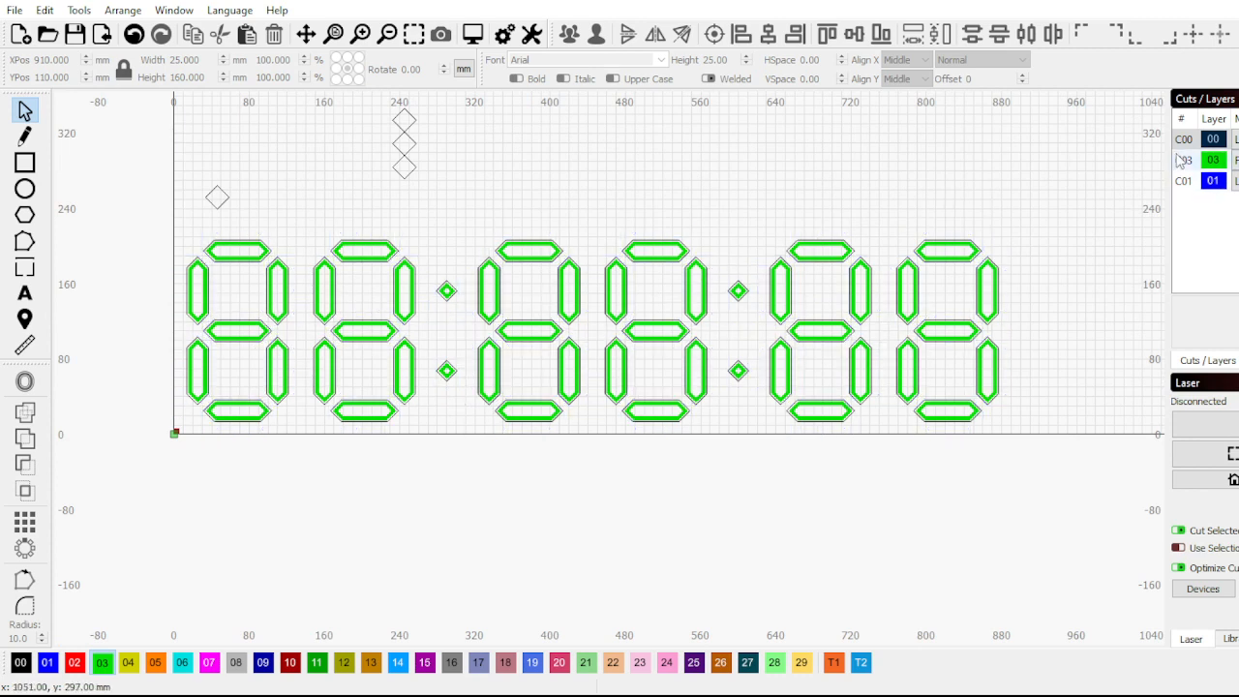
scroll(580, 268, "up", 2)
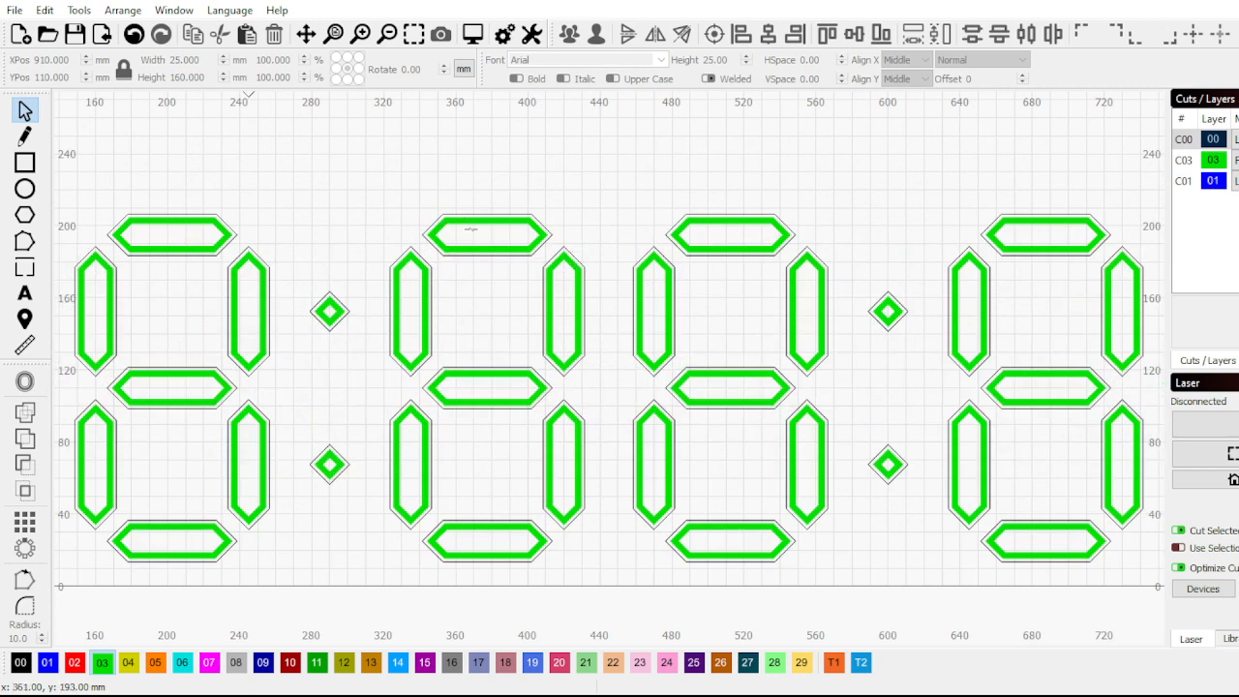
scroll(472, 208, "down", 3)
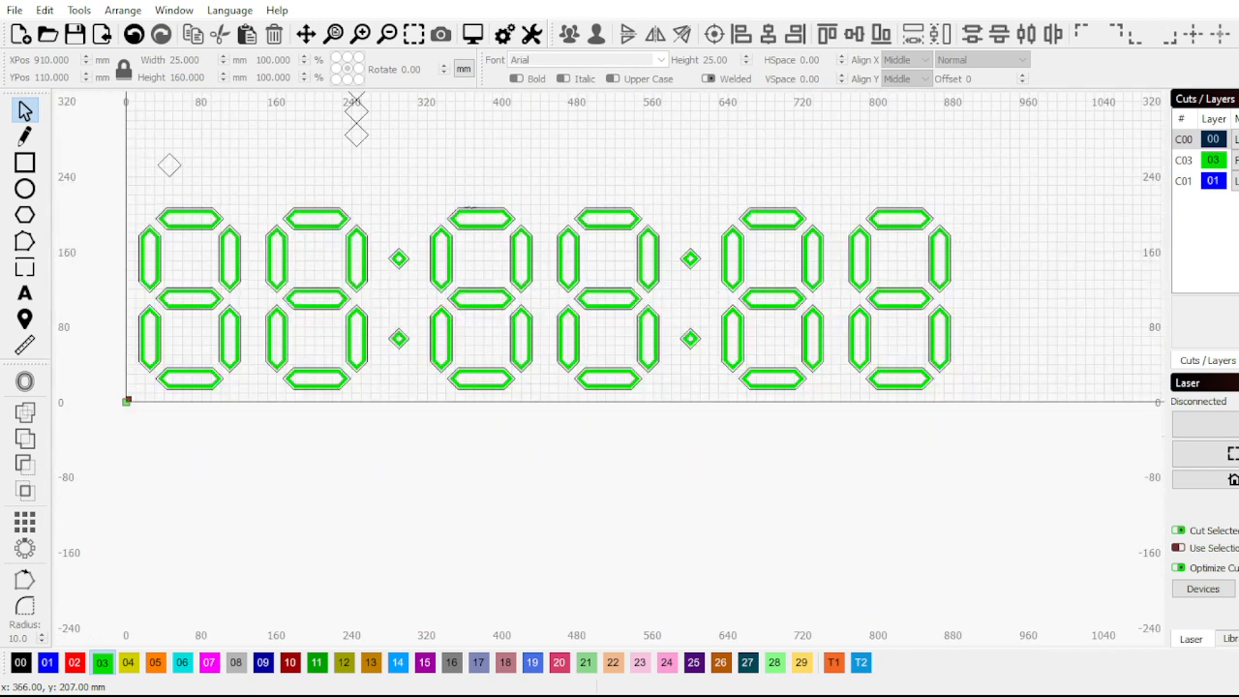
scroll(501, 219, "up", 3)
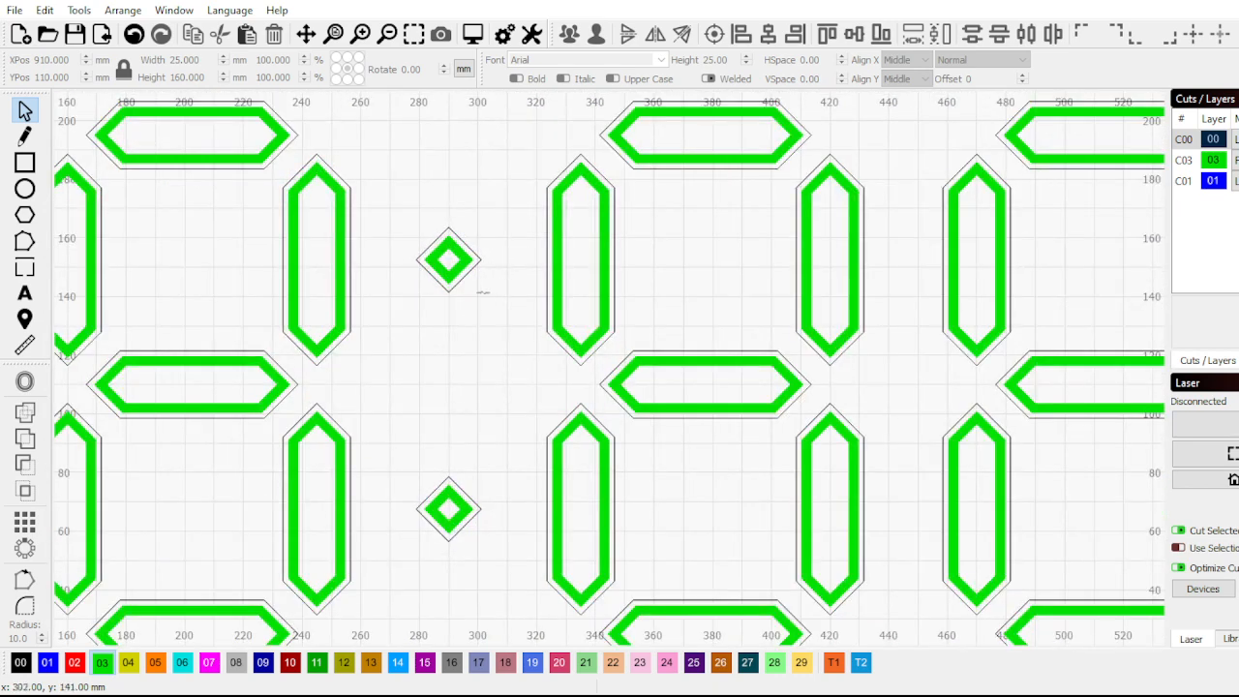
scroll(481, 292, "down", 3)
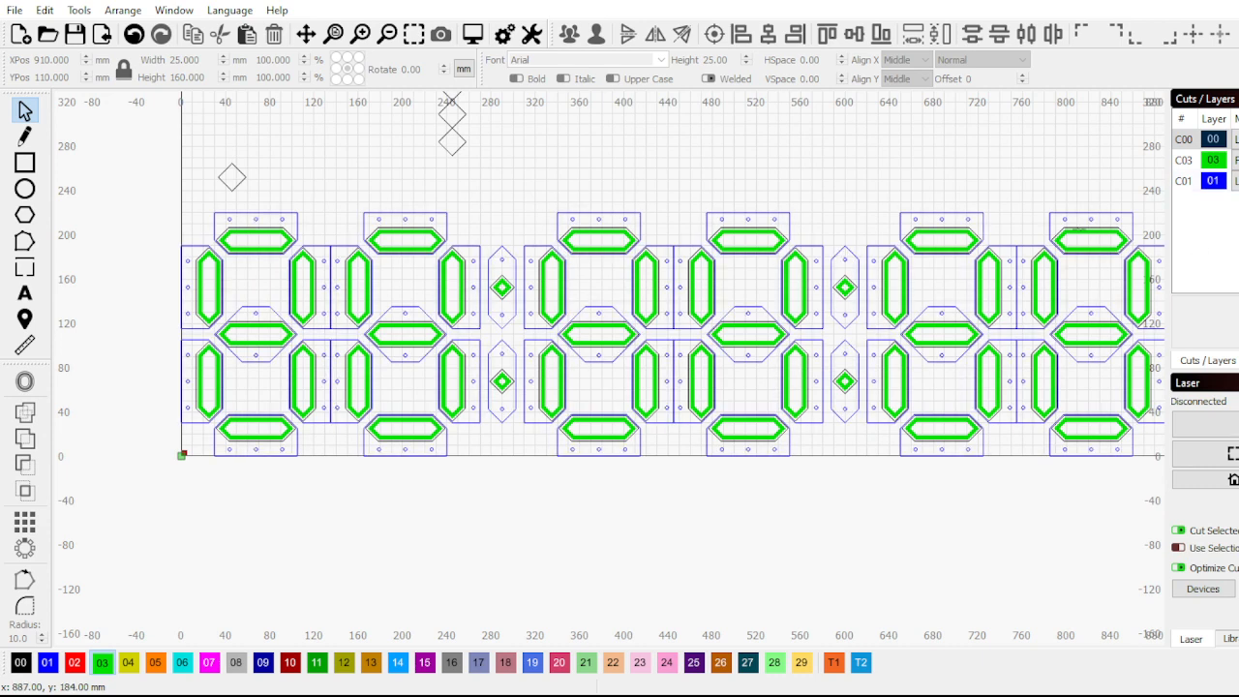
Examine the plate outlines, mounting holes and spacing across the six-digit layout
scroll(757, 294, "up", 5)
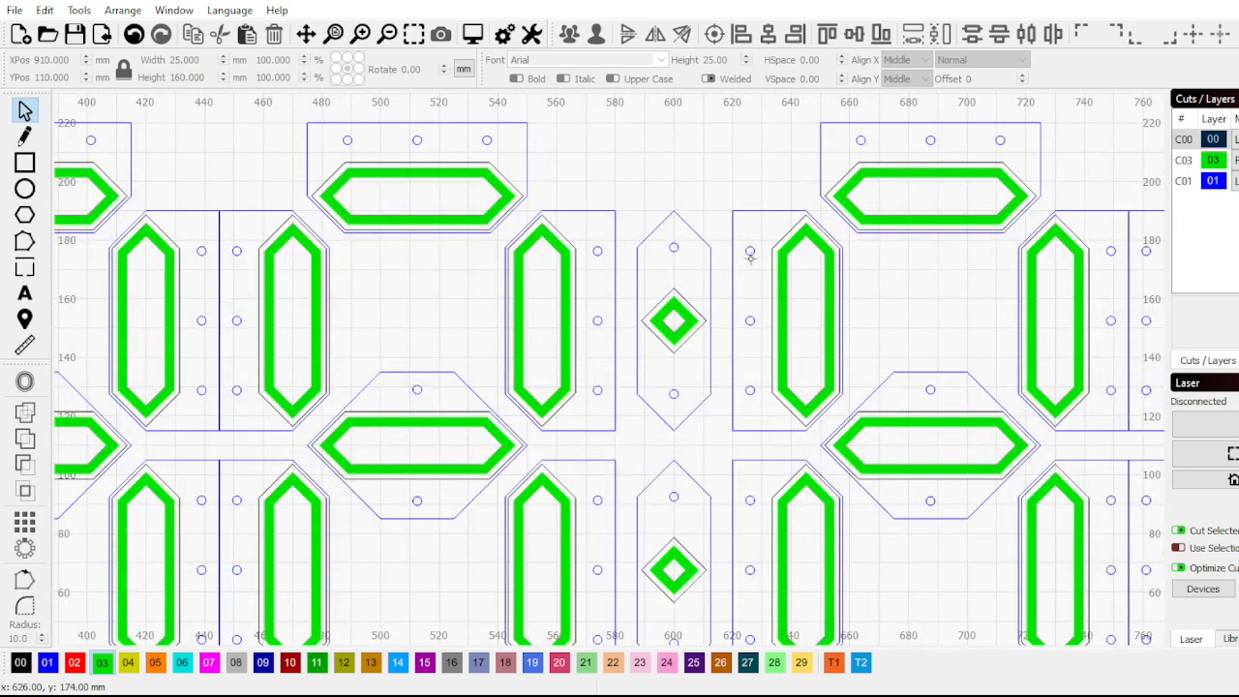
left_click(752, 253)
scroll(752, 253, "down", 5)
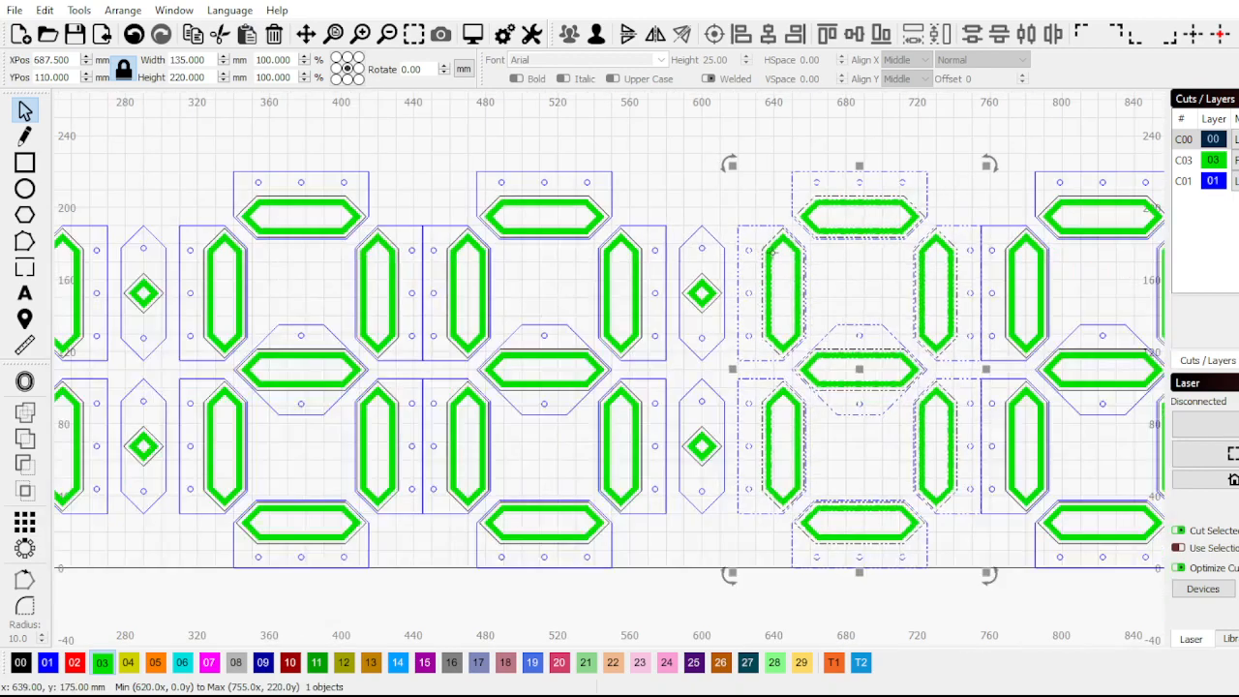
scroll(449, 269, "up", 3)
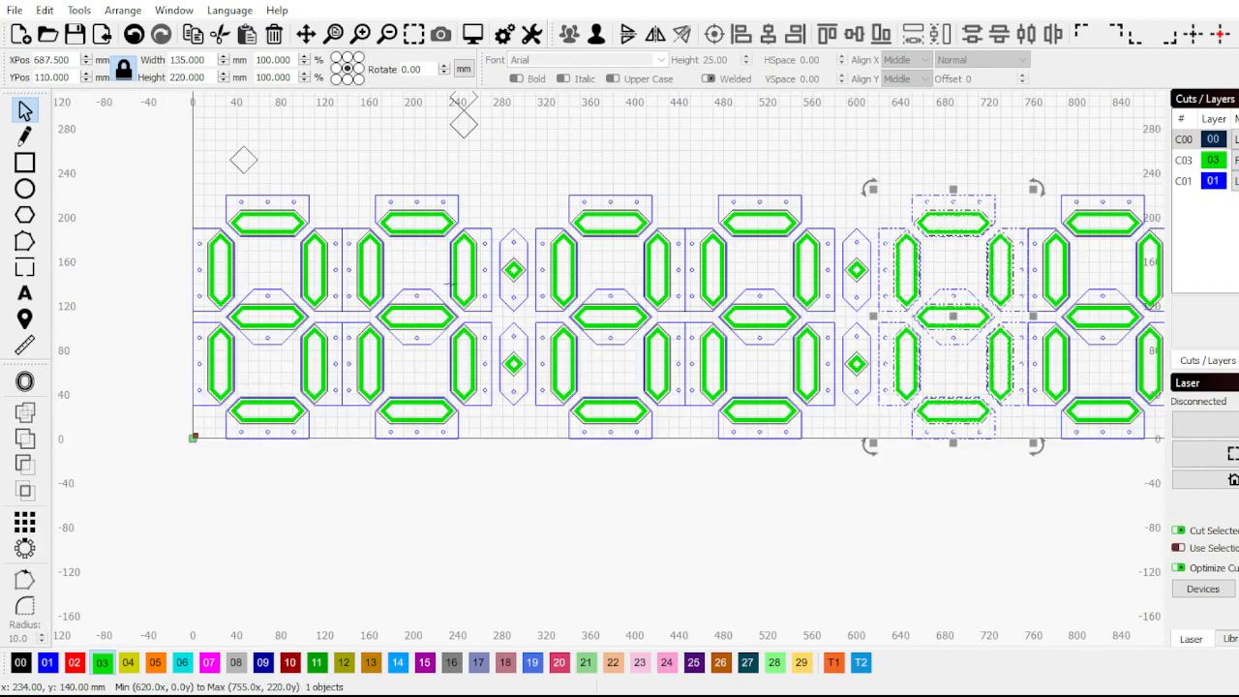
scroll(263, 289, "down", 3)
scroll(263, 289, "up", 5)
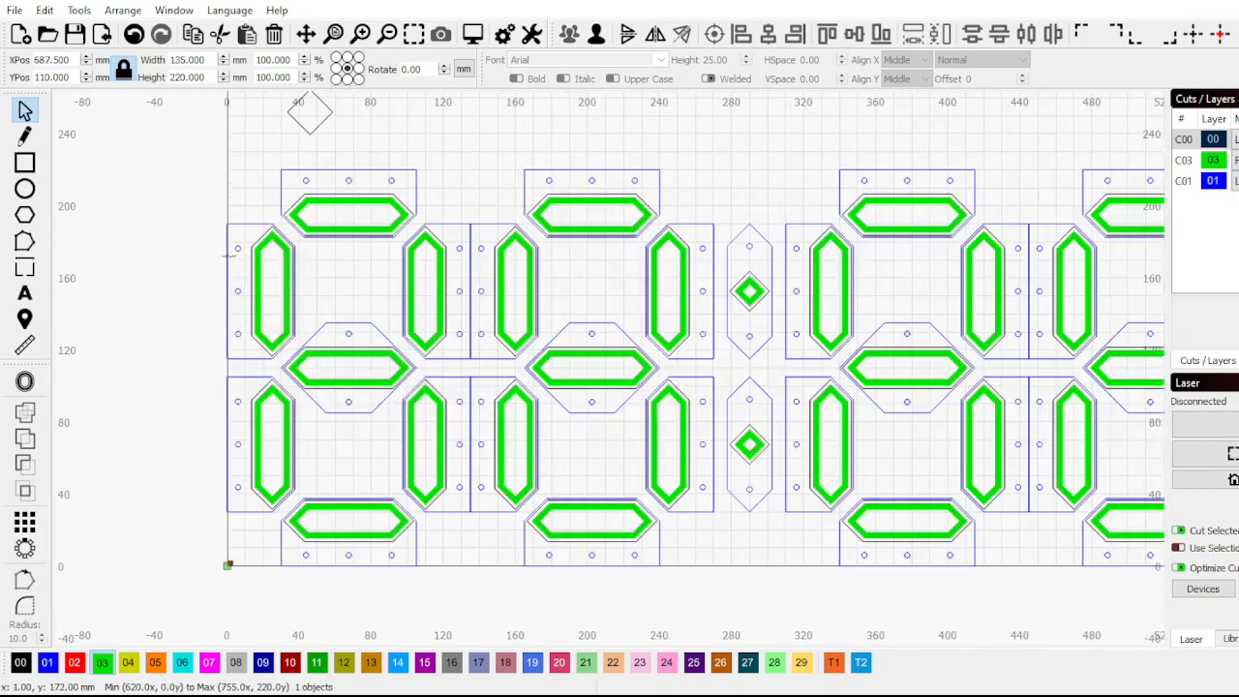
Delete the four leftover diamond outlines above the digit layout
scroll(234, 250, "up", 1)
left_click(239, 244)
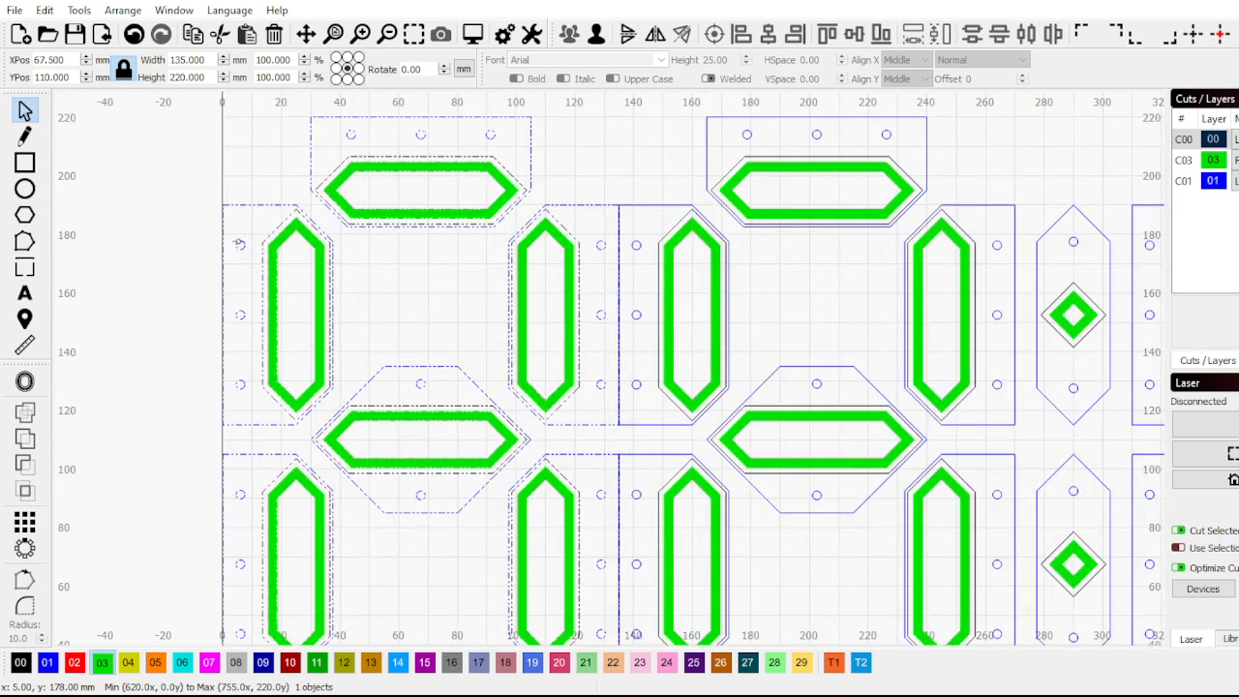
scroll(239, 244, "down", 2)
scroll(239, 244, "down", 1)
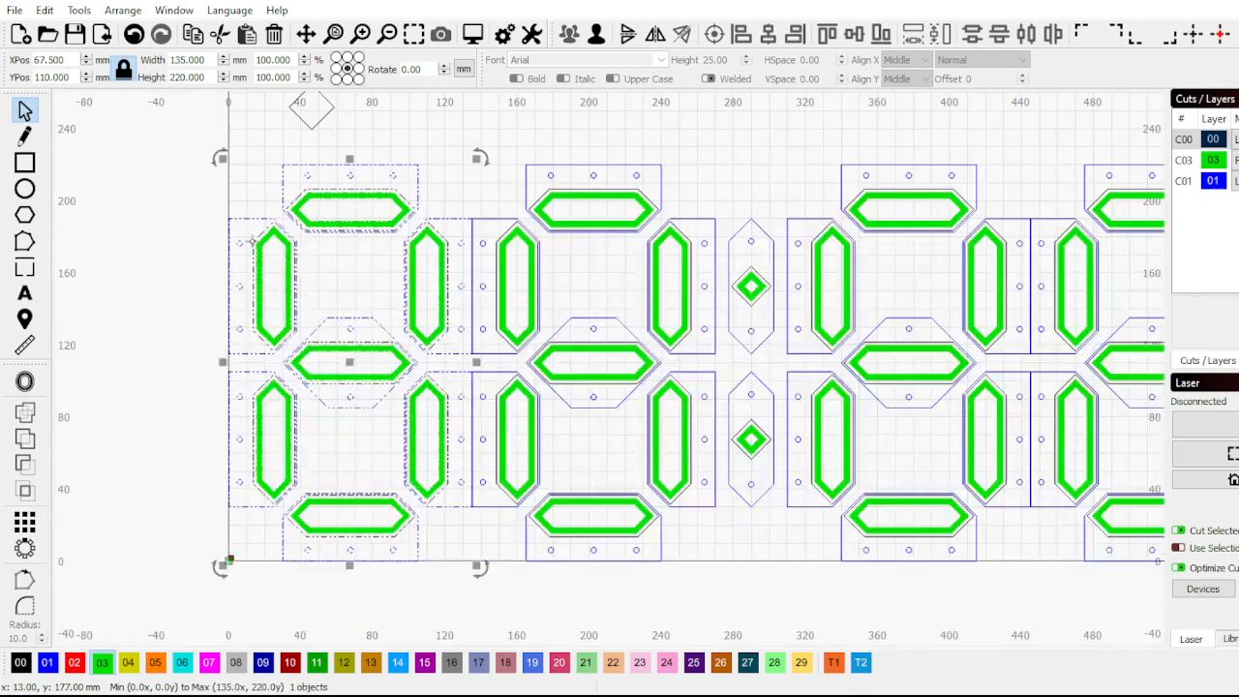
scroll(280, 348, "down", 2)
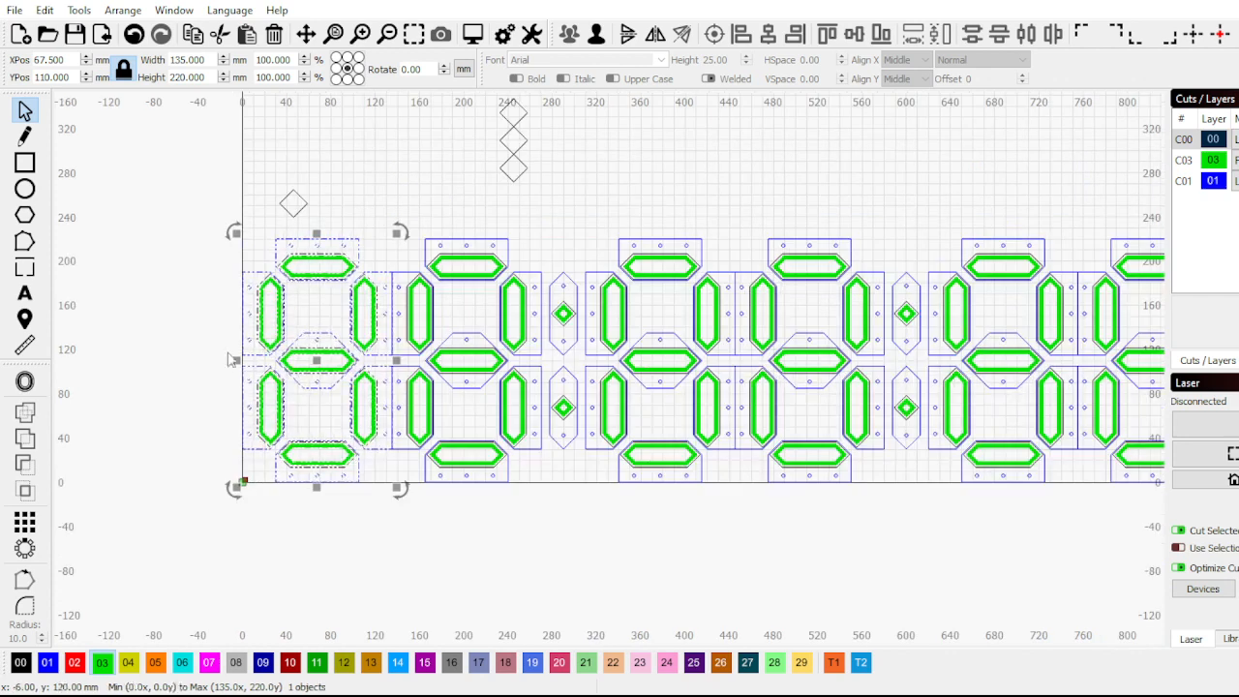
left_click(219, 351)
scroll(346, 200, "down", 3)
left_click_drag(249, 198, 426, 281)
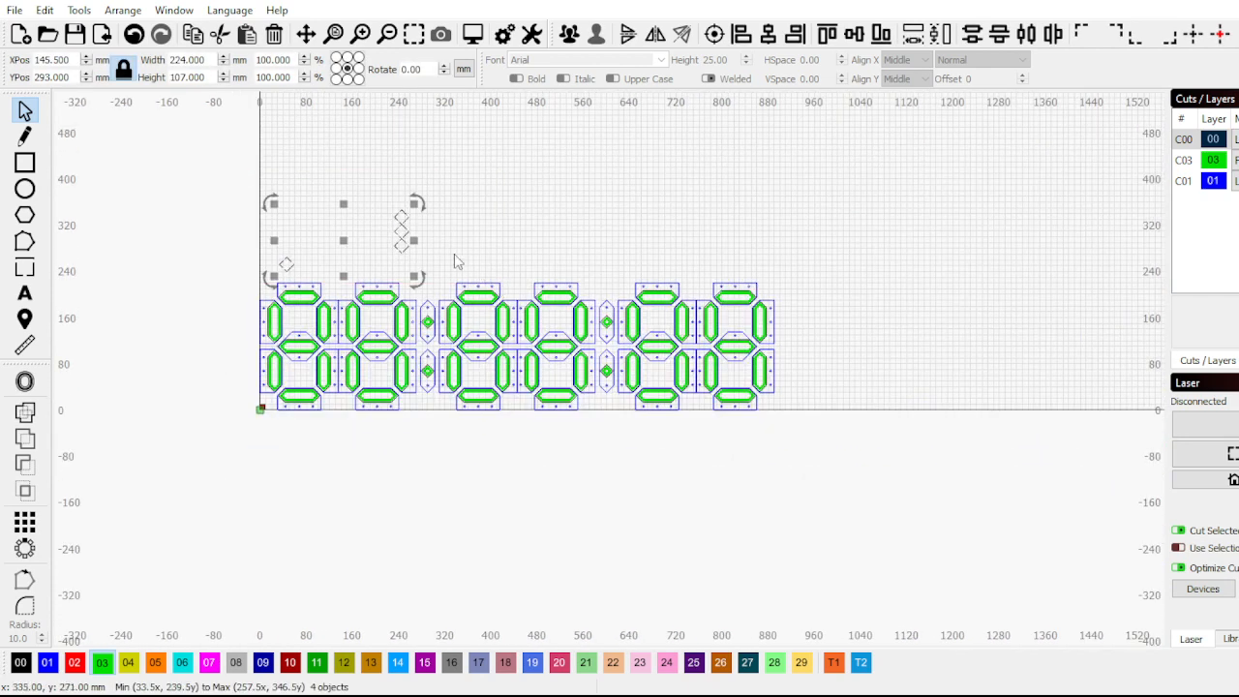
left_click(459, 232)
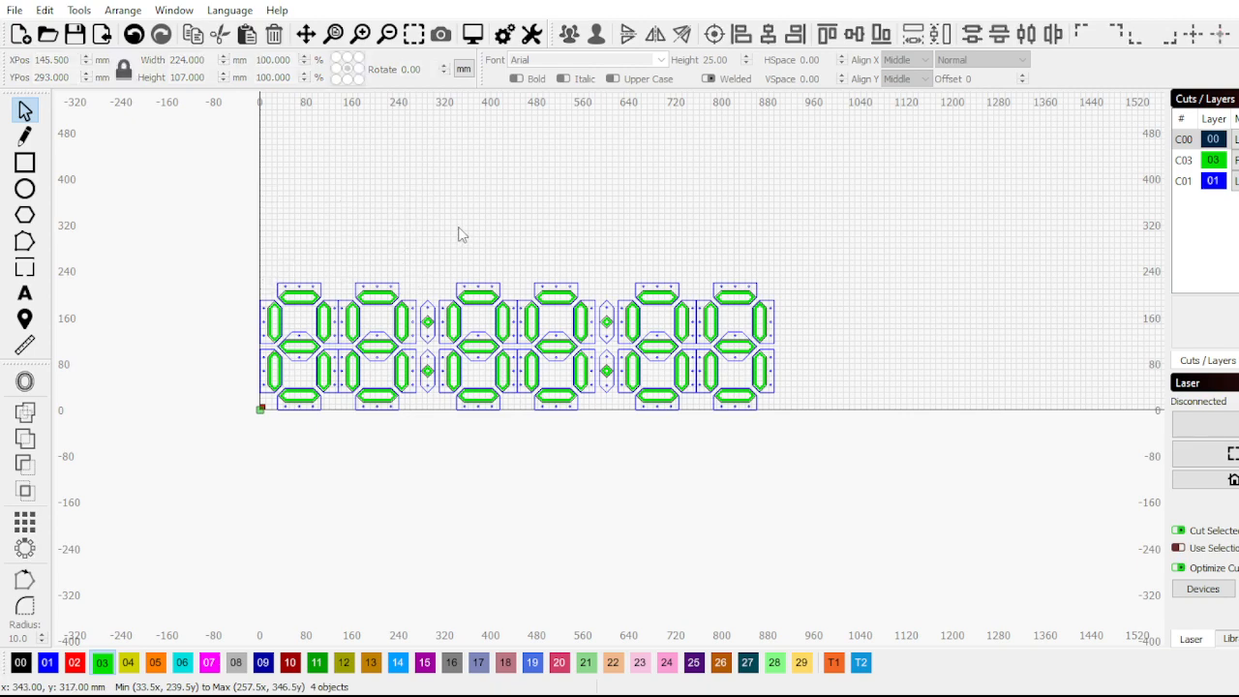
Check the overall width and height of the complete six-digit layout in inches and millimetres
scroll(362, 358, "up", 2)
scroll(365, 351, "up", 3)
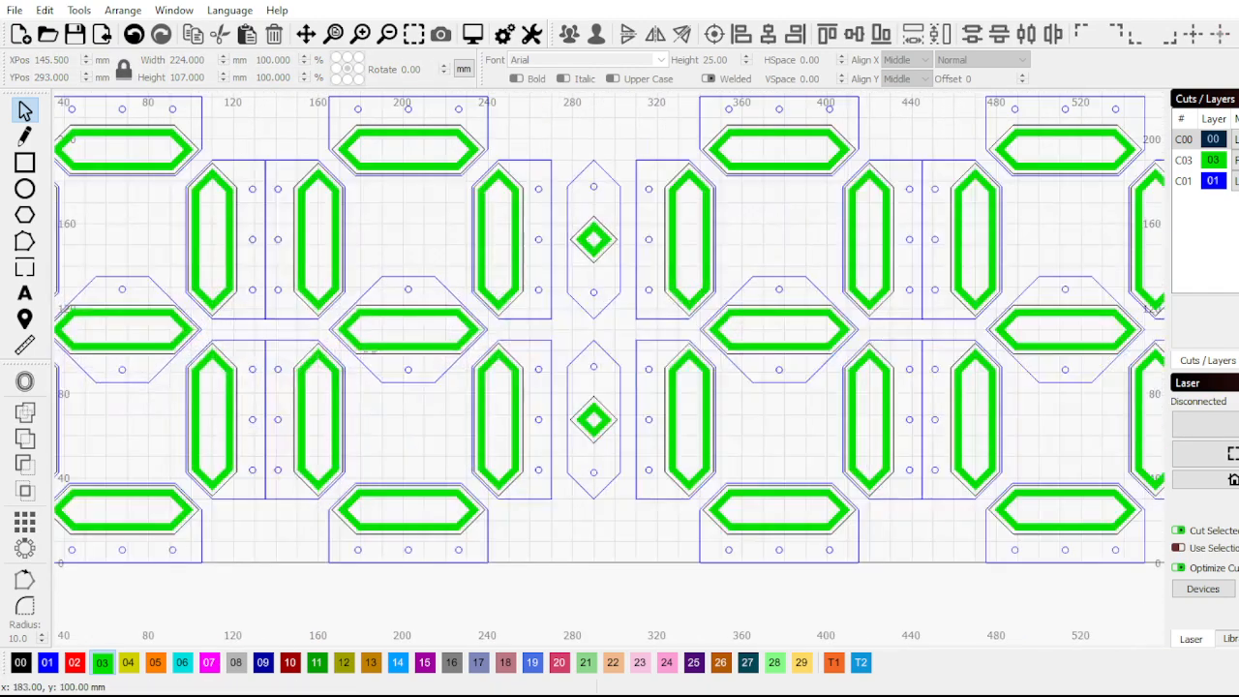
scroll(595, 431, "down", 3)
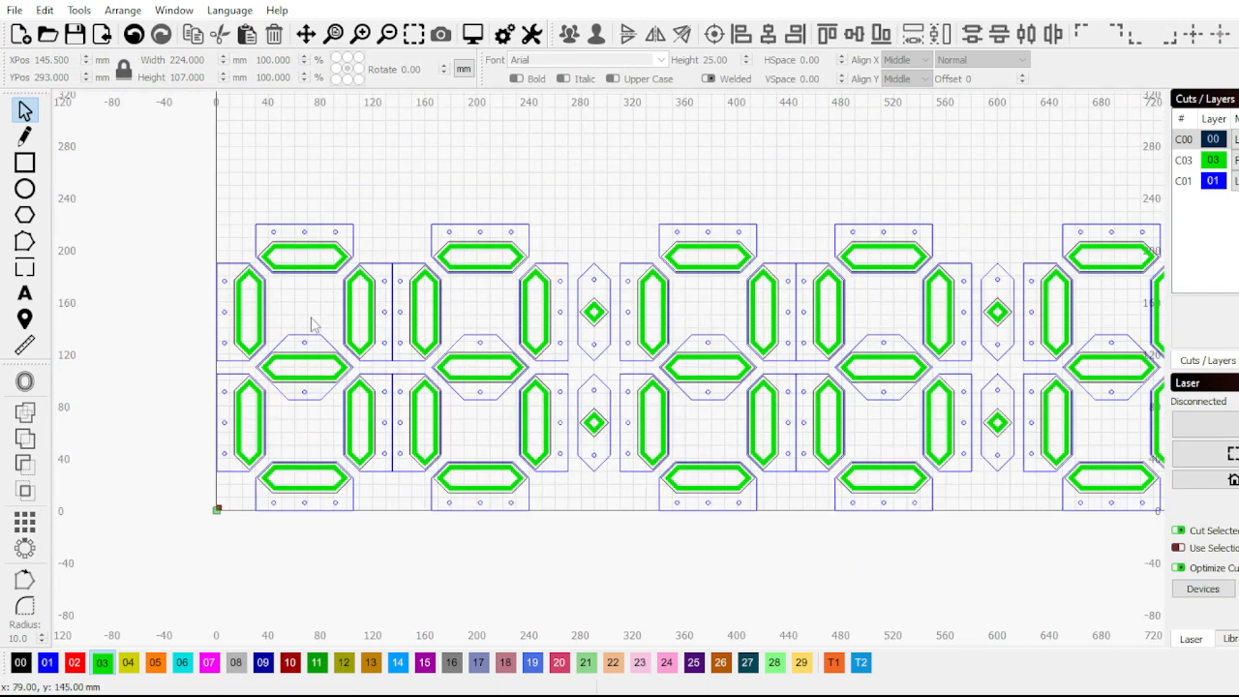
scroll(312, 324, "down", 2)
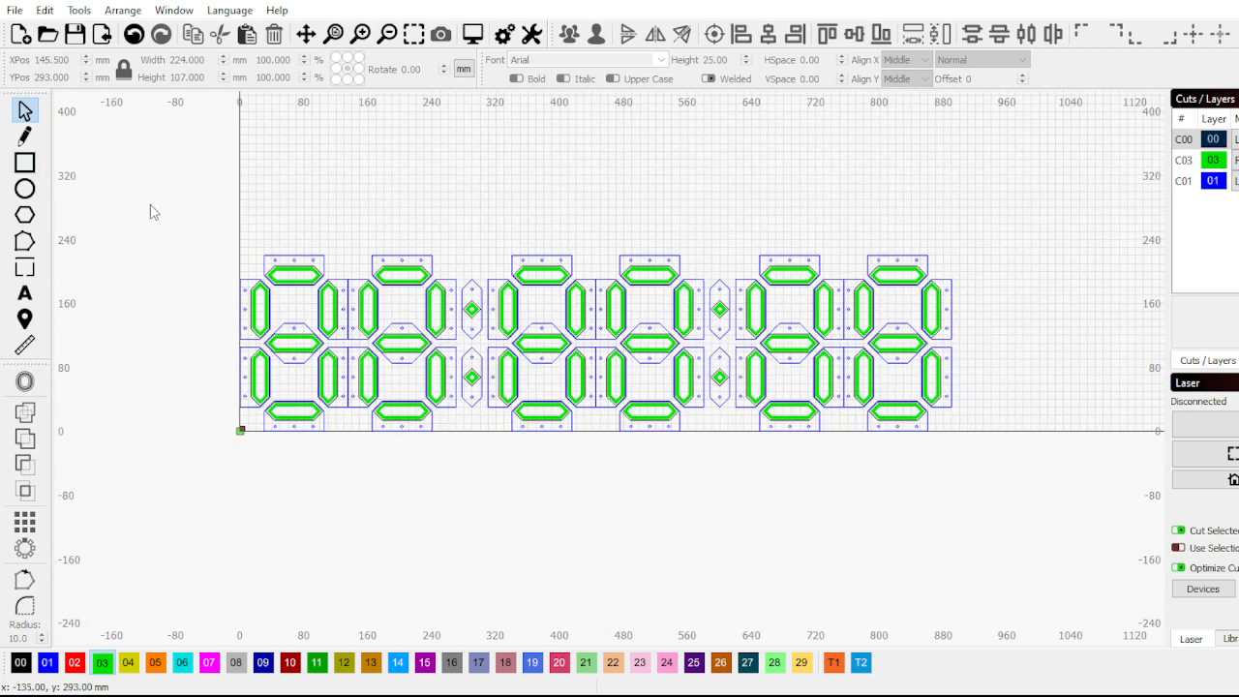
left_click_drag(165, 211, 1018, 503)
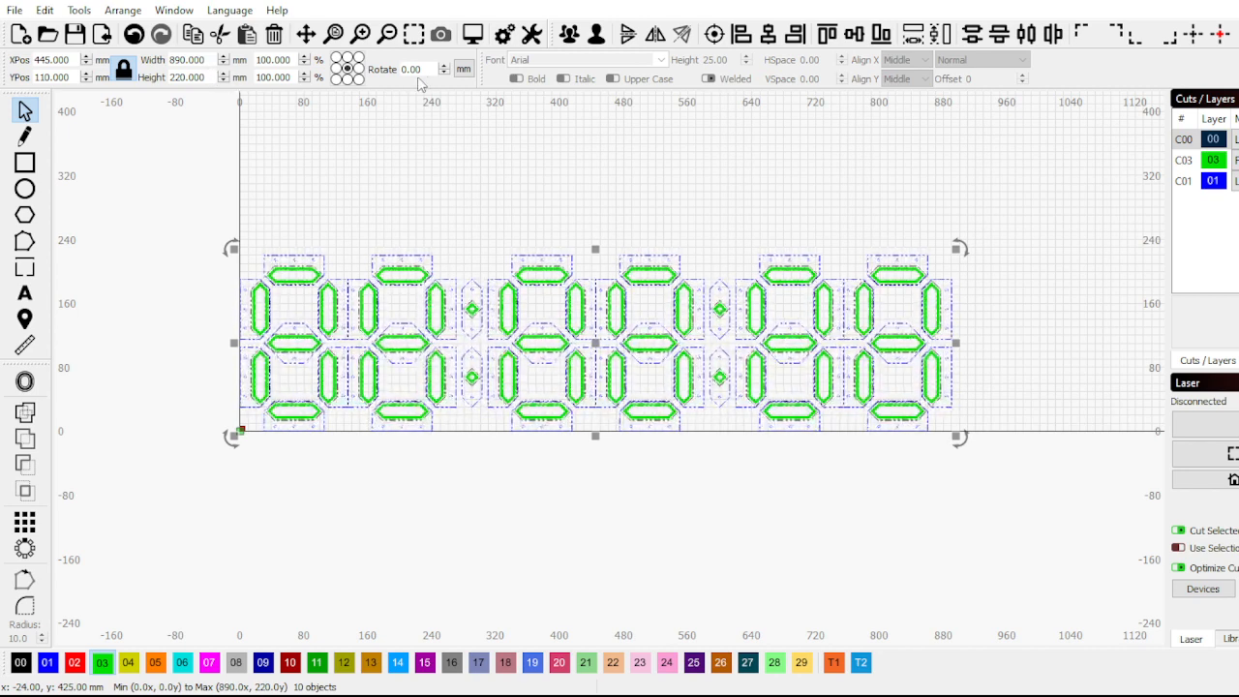
left_click(463, 69)
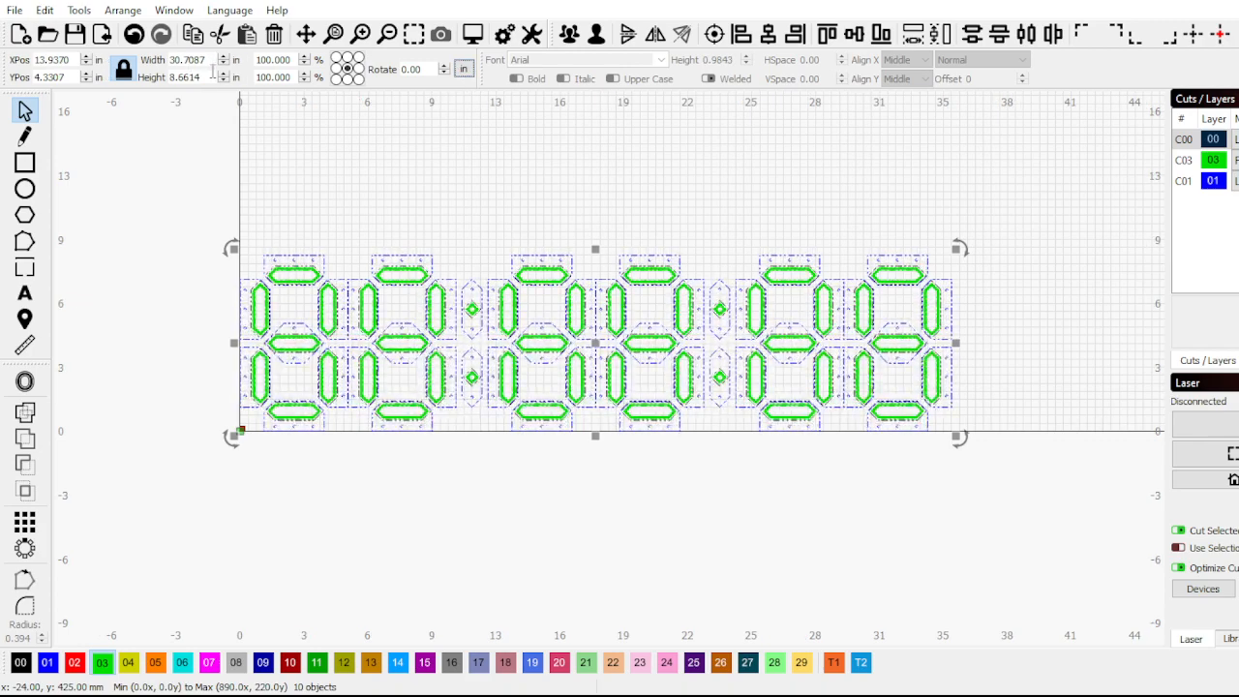
left_click(463, 74)
left_click(107, 232)
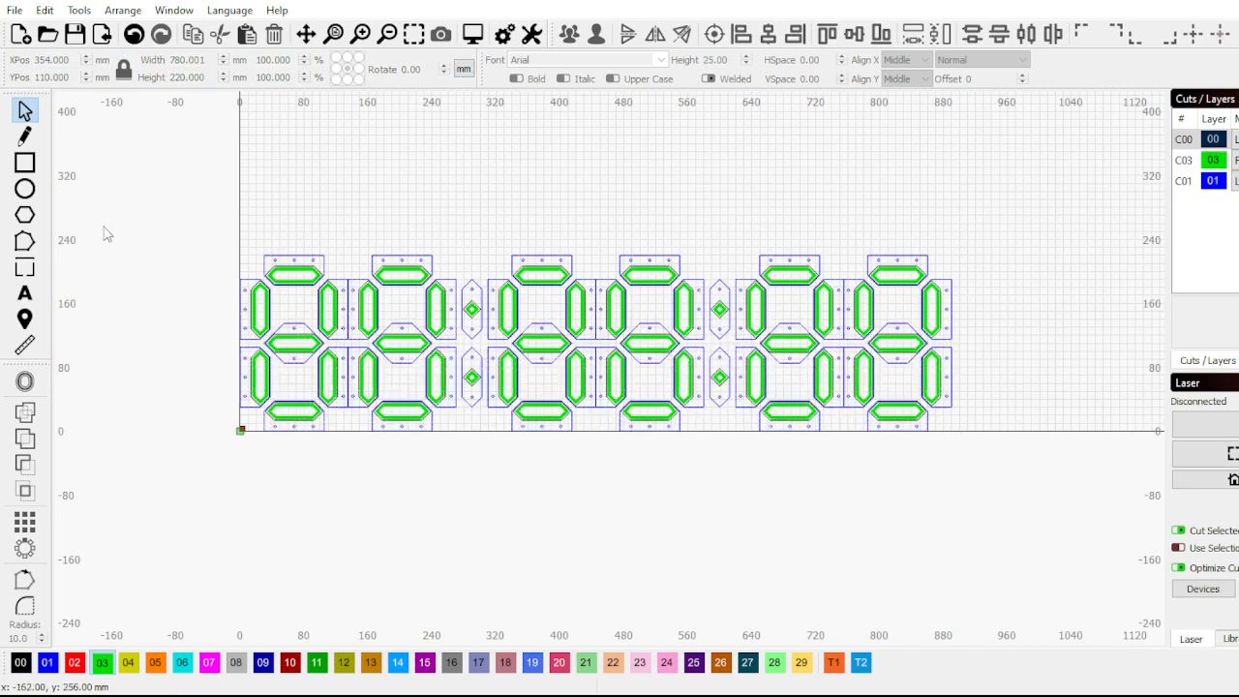
left_click_drag(188, 205, 1041, 515)
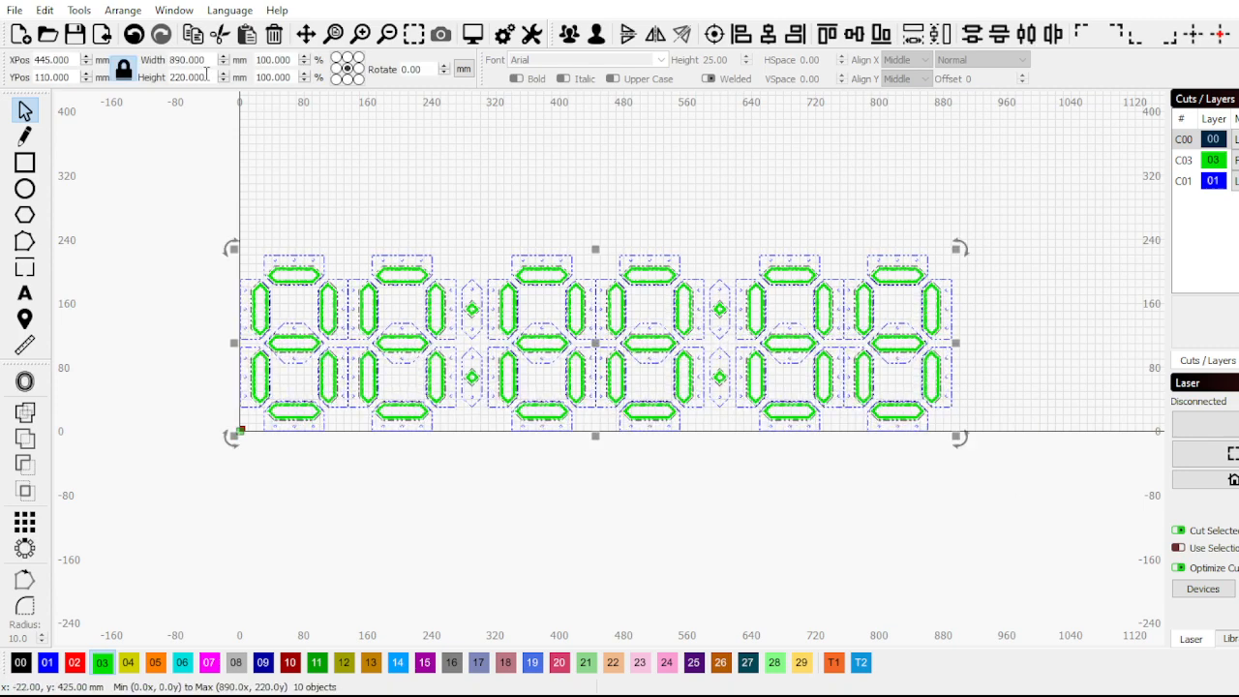
Draw a rectangle about 979 × 348 mm around the whole digit layout and assign it to layer 00
left_click(25, 163)
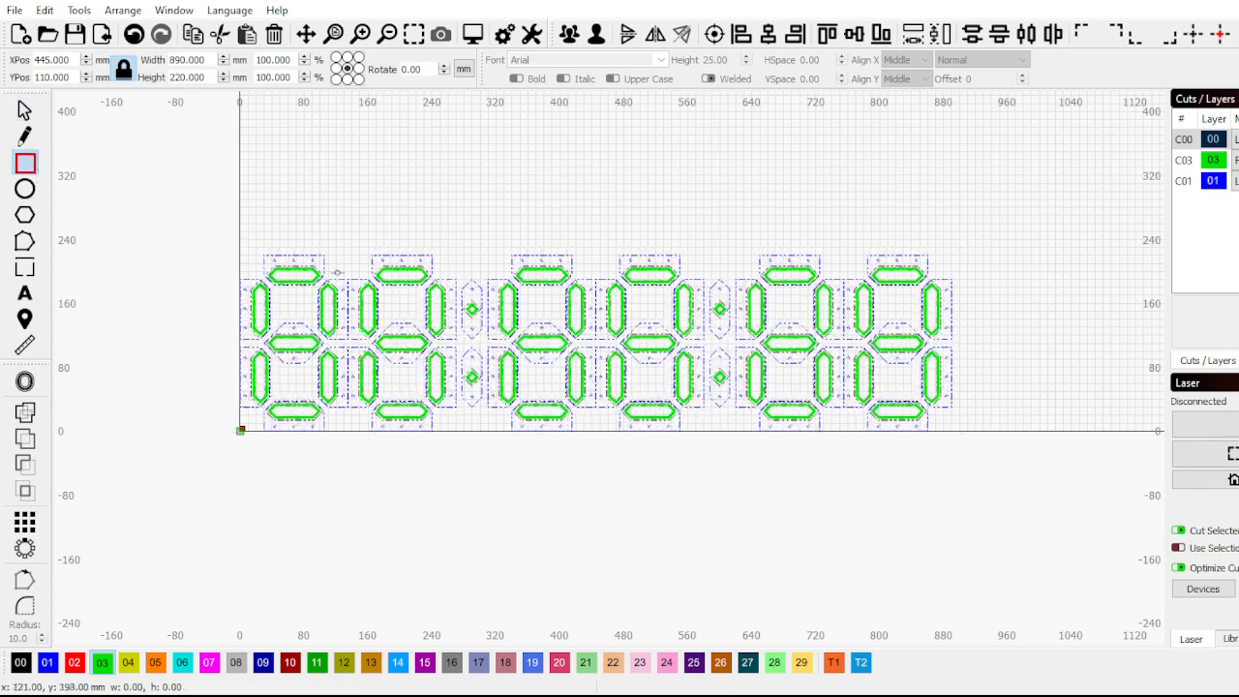
scroll(464, 346, "up", 2)
scroll(97, 290, "down", 2)
scroll(77, 290, "up", 4)
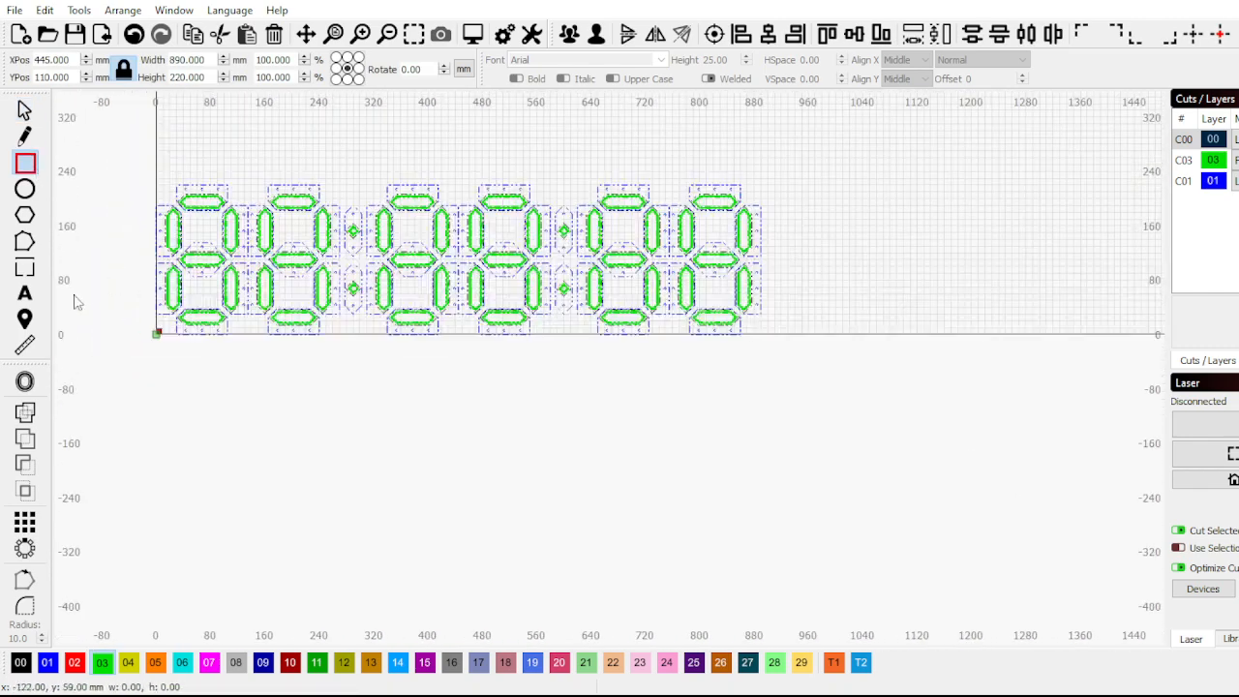
scroll(146, 212, "down", 2)
scroll(160, 174, "up", 3)
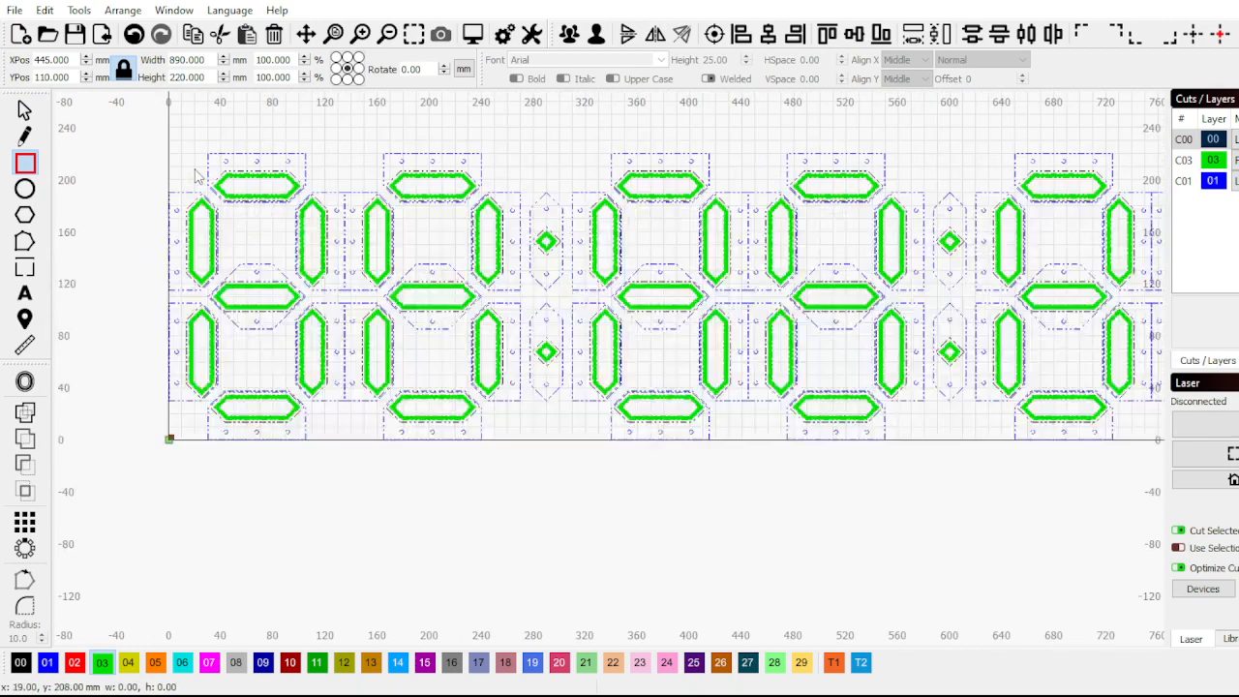
scroll(165, 150, "down", 3)
left_click_drag(144, 146, 929, 433)
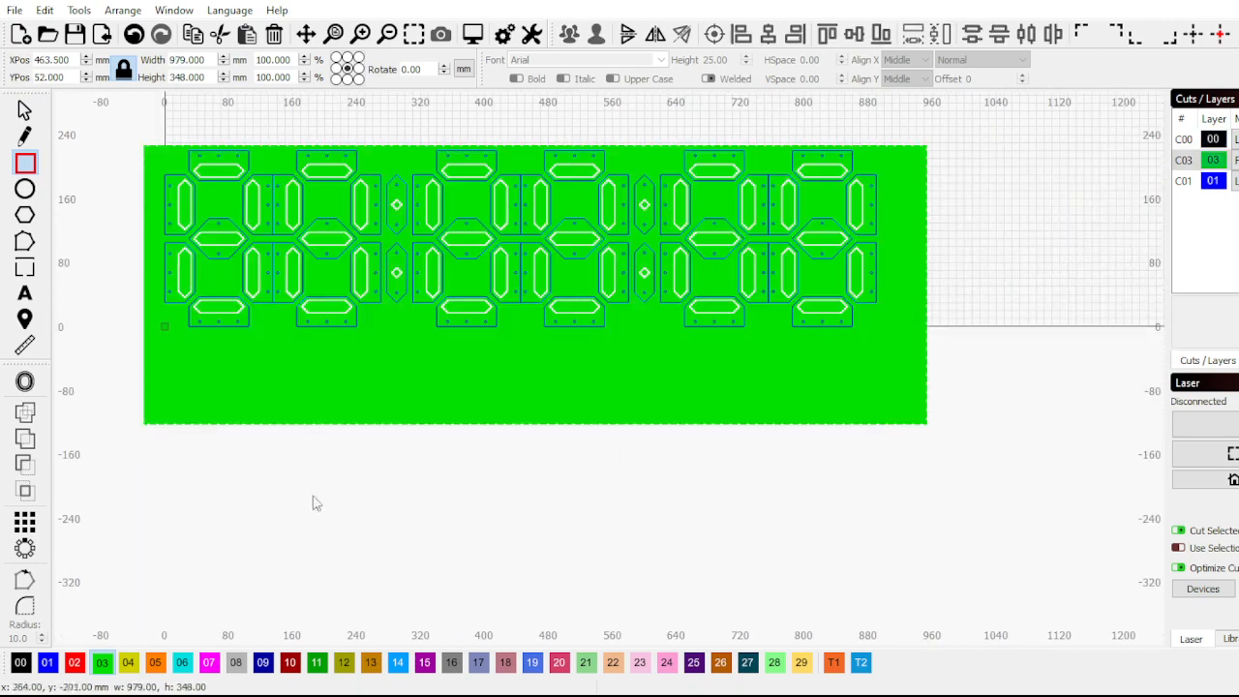
left_click(26, 666)
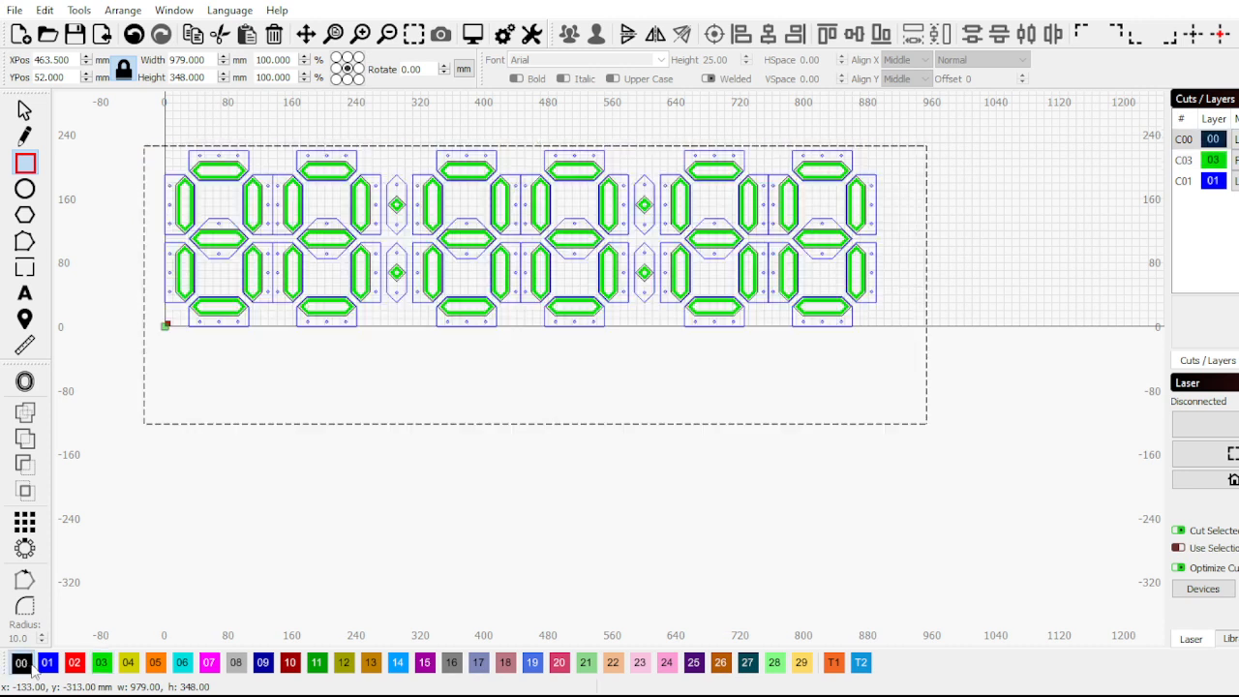
left_click(25, 110)
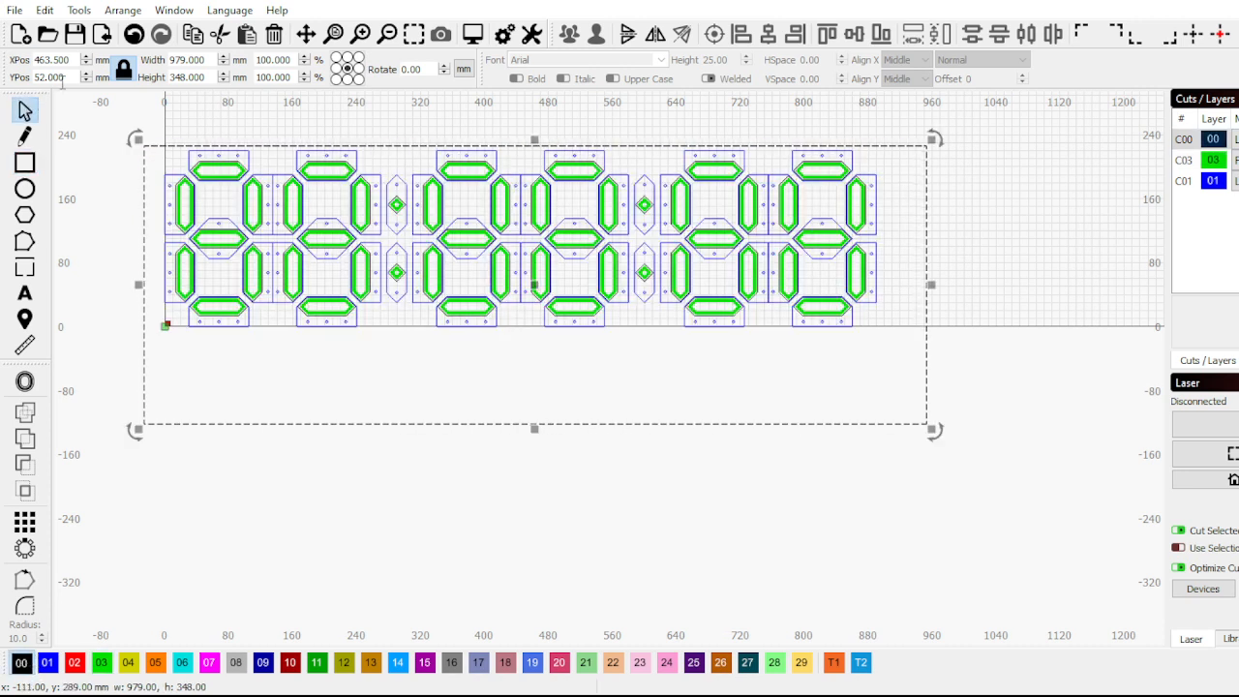
Set the rectangle's width to 890 mm and, with the aspect ratio unlocked, its height to 220 mm
double_click(208, 60)
type("890")
key("Return")
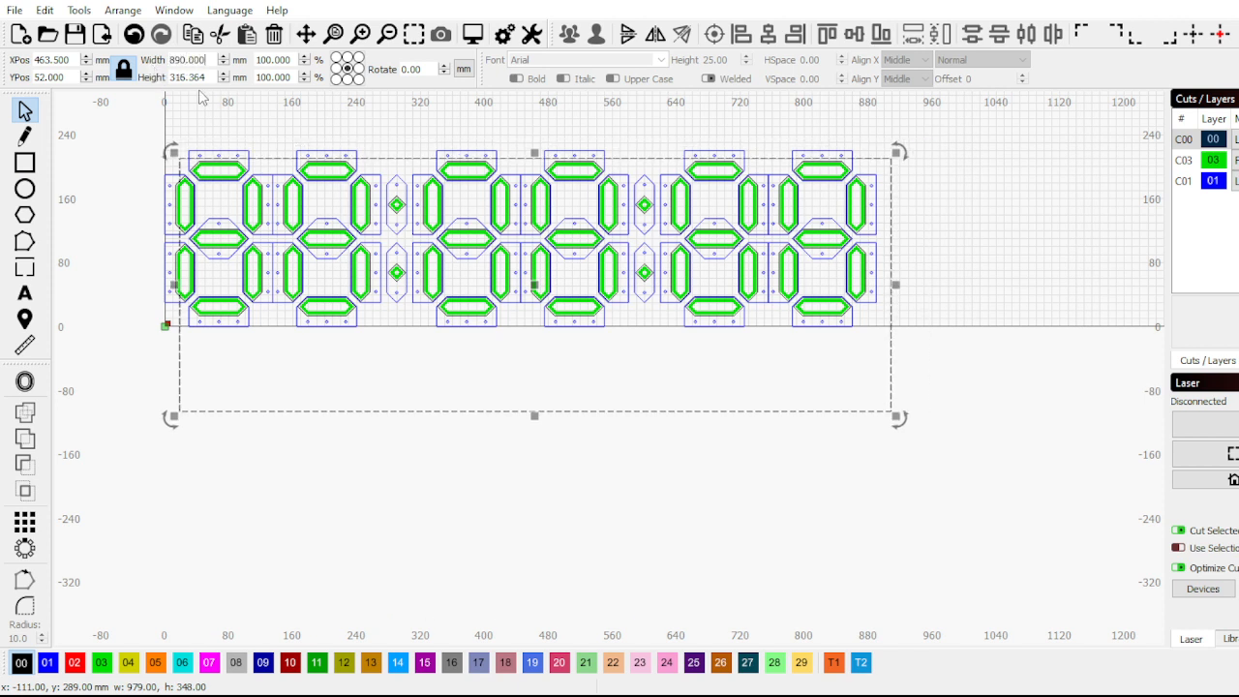
left_click(127, 72)
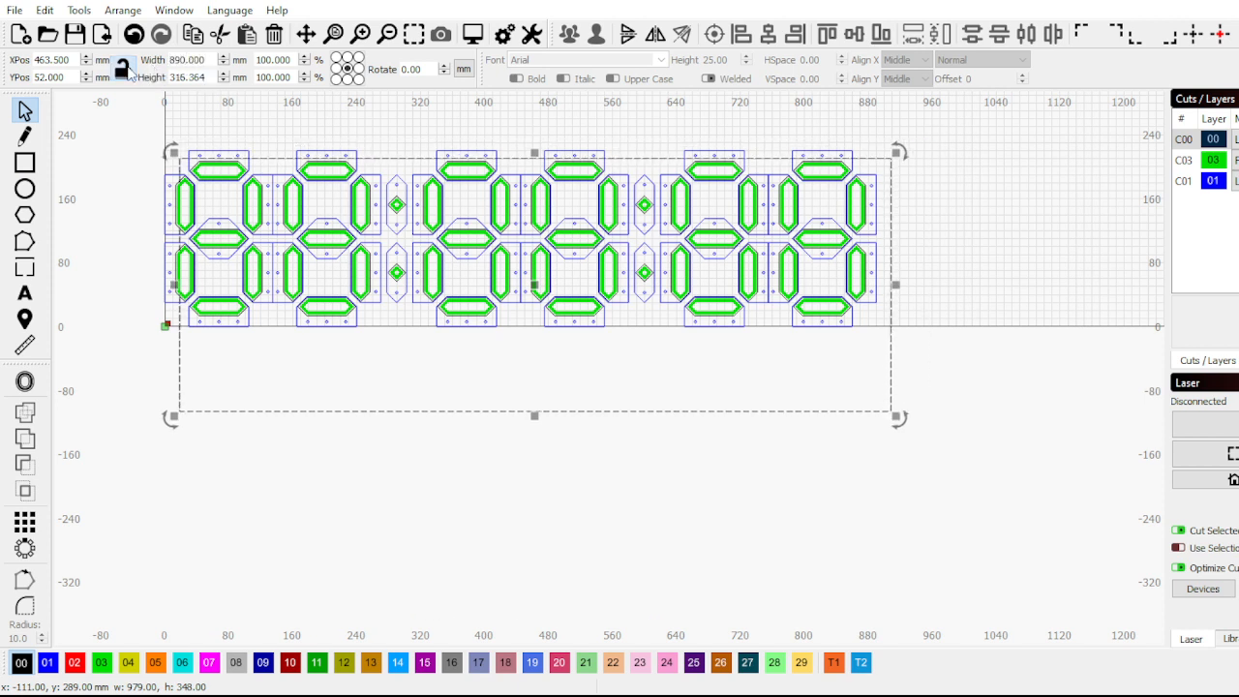
double_click(212, 78)
type("220")
key("Return")
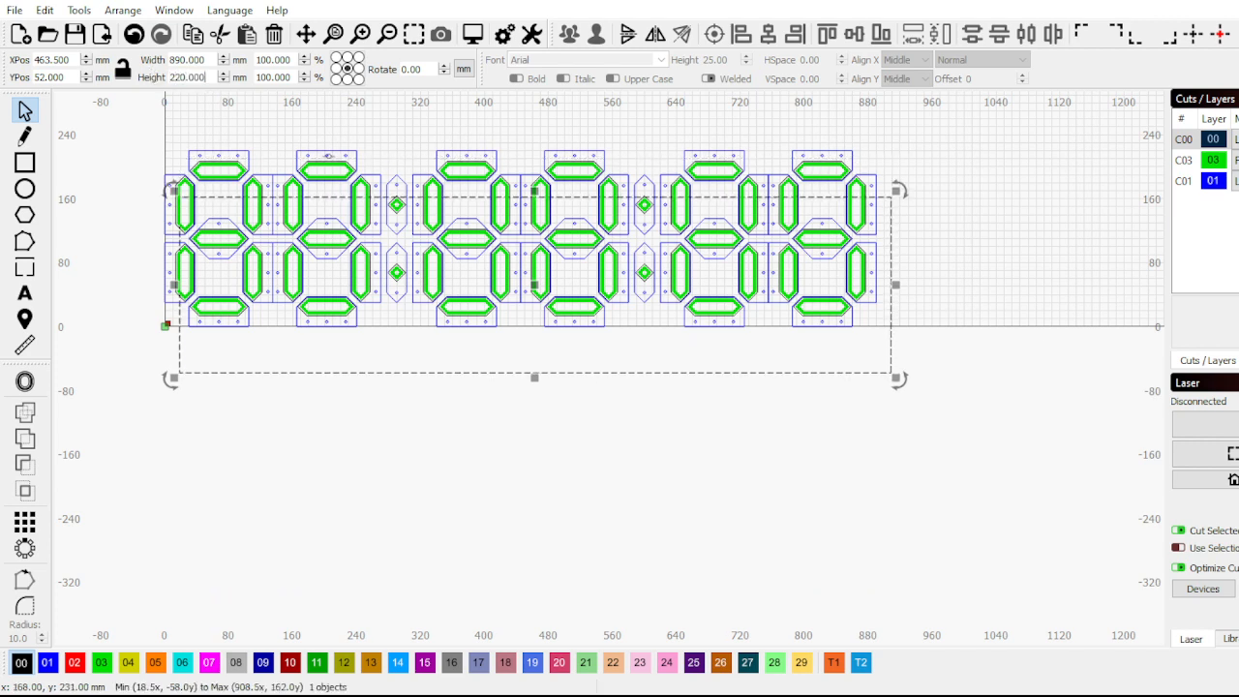
Move the 890 × 220 mm rectangle to the page's lower-left corner so it frames all six digits
scroll(203, 300, "up", 4)
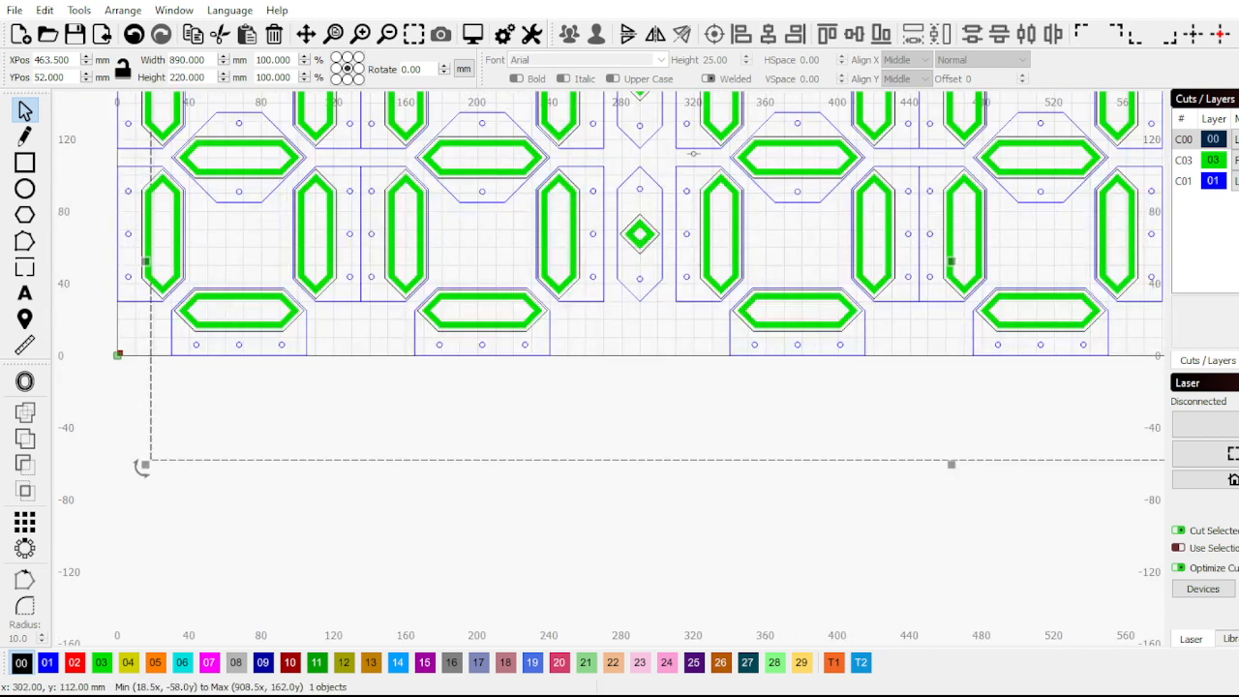
left_click(1142, 41)
scroll(512, 489, "down", 4)
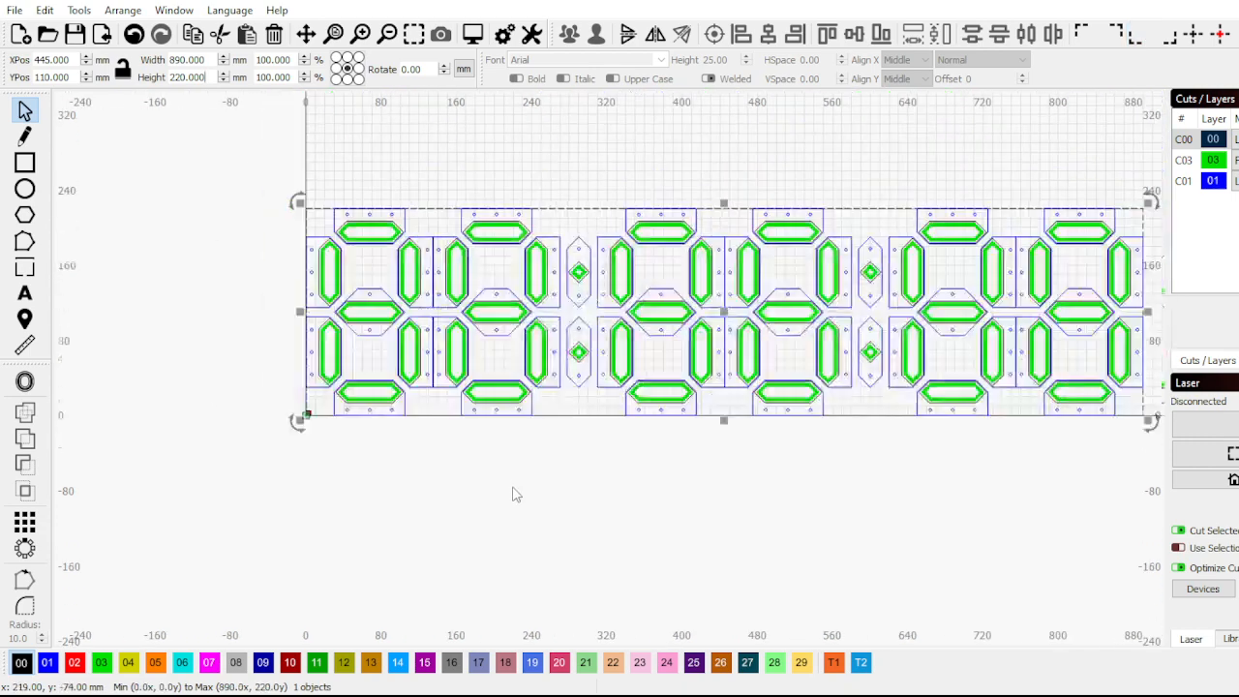
scroll(411, 448, "down", 3)
scroll(777, 387, "up", 4)
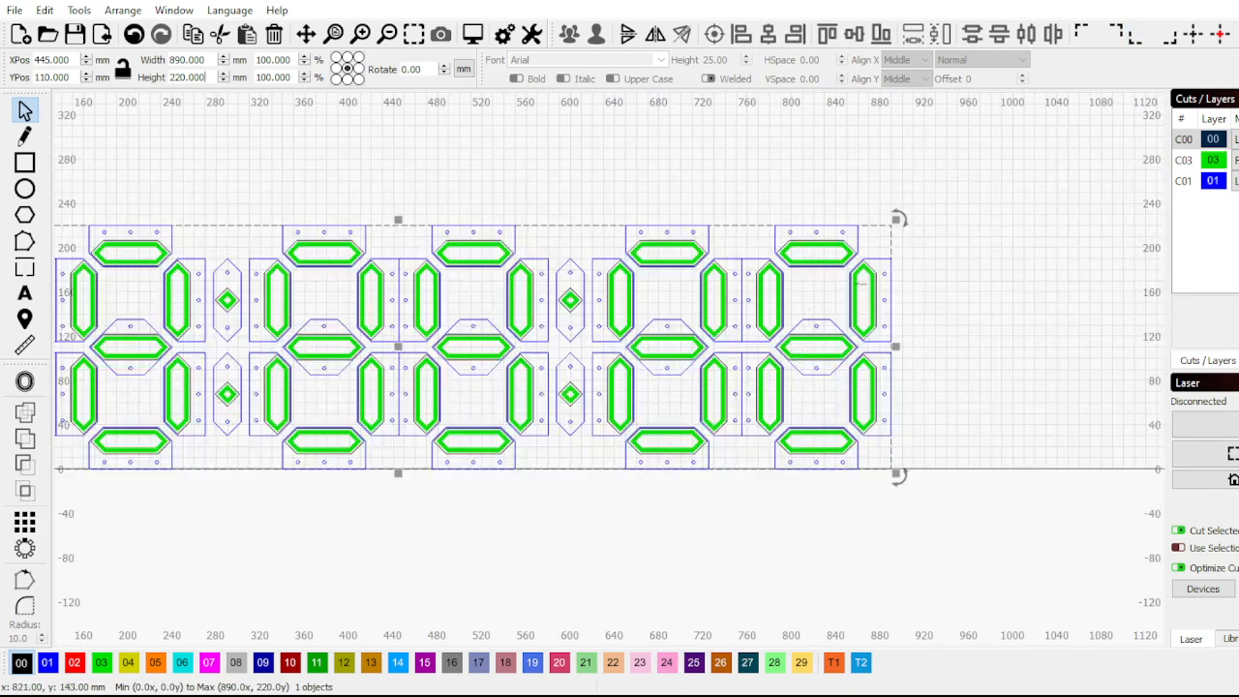
left_click(1009, 257)
Draw a small rectangle about 47 × 21 mm above the frame, near the gap between the second and third digits
scroll(835, 295, "up", 3)
scroll(837, 275, "down", 2)
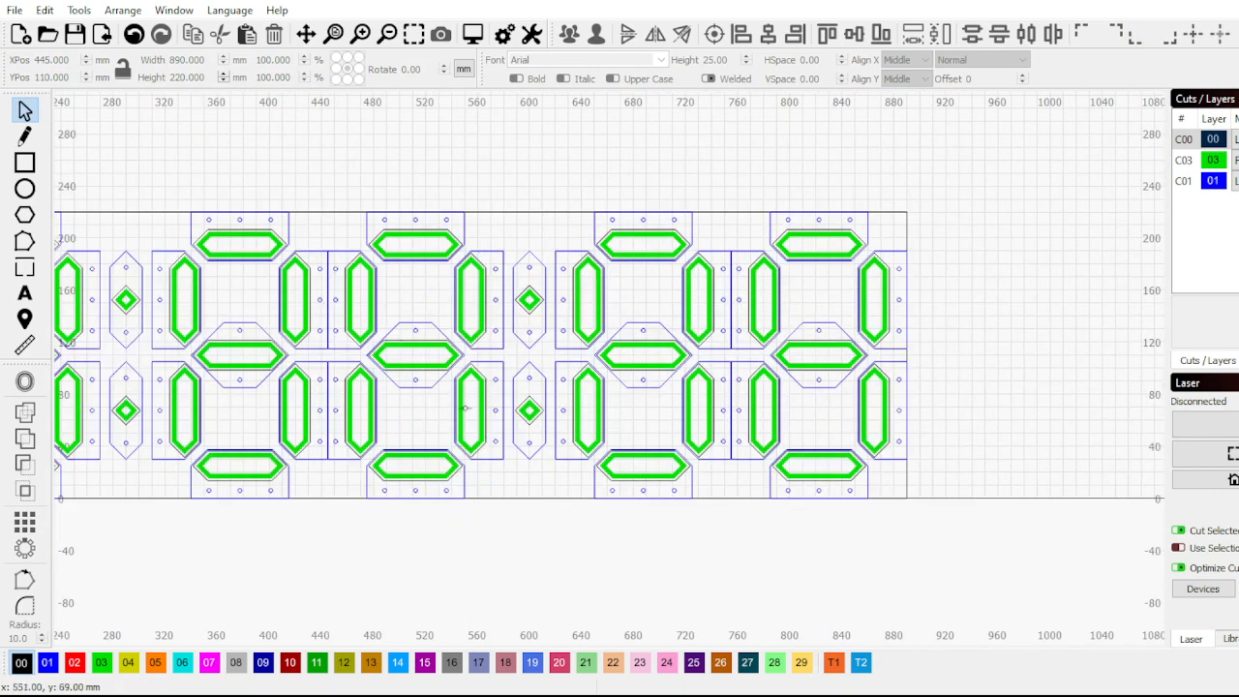
scroll(755, 496, "down", 2)
scroll(290, 522, "up", 3)
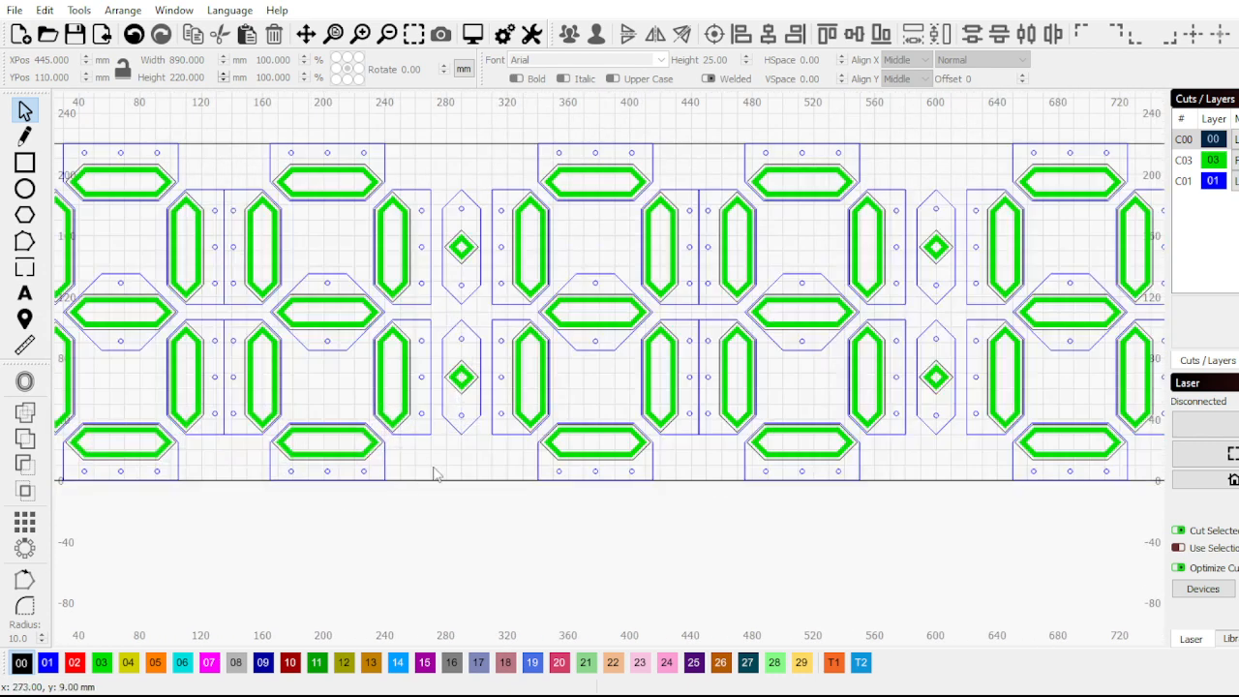
scroll(431, 473, "down", 2)
scroll(435, 263, "up", 2)
scroll(435, 263, "up", 1)
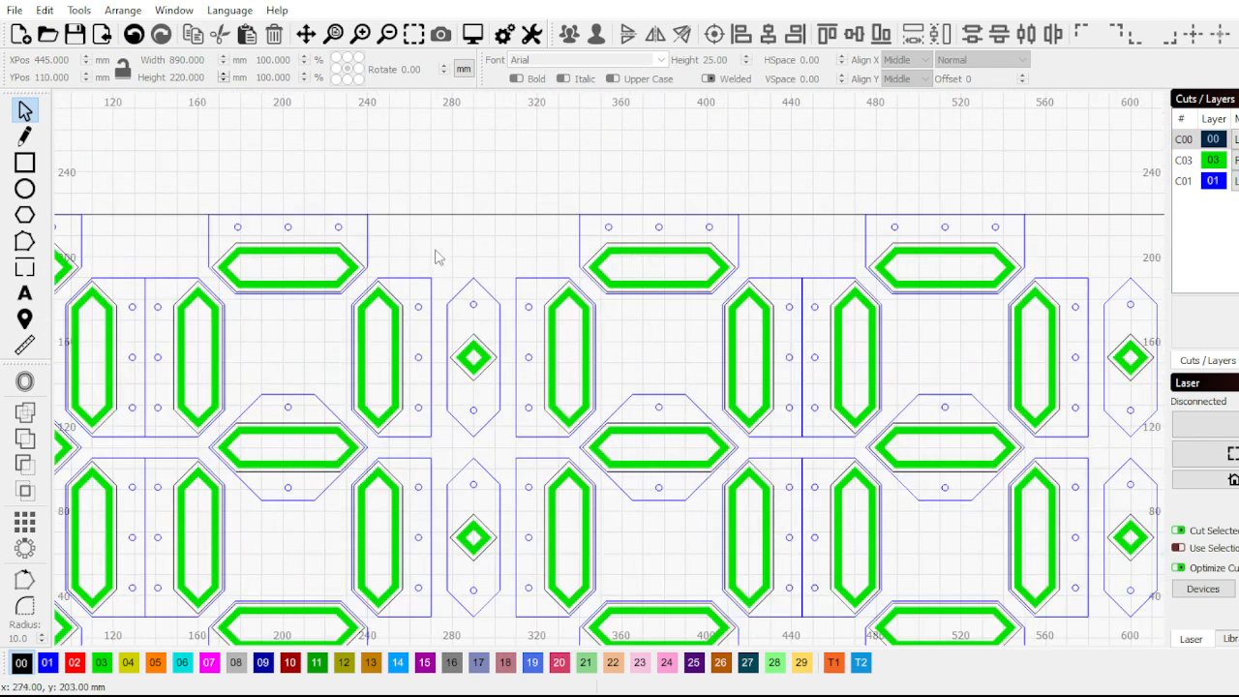
left_click(24, 162)
left_click_drag(345, 152, 444, 199)
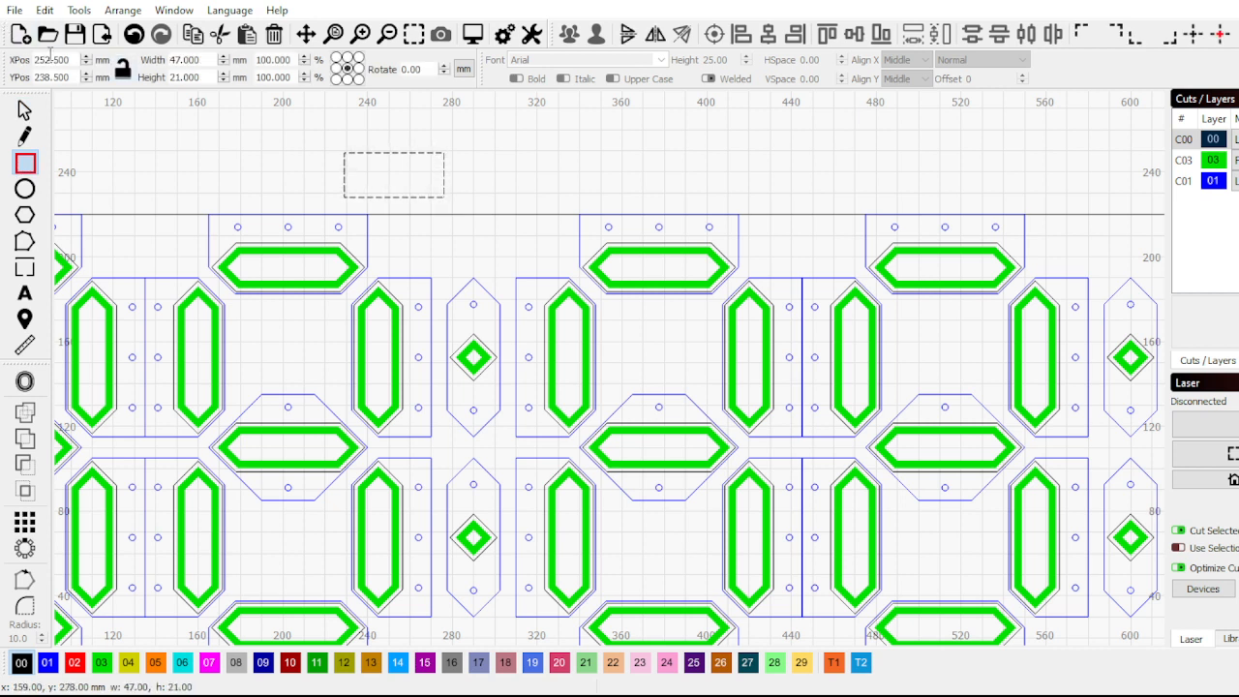
Set the small rectangle's width to 35 mm and its height to 25 mm
double_click(199, 60)
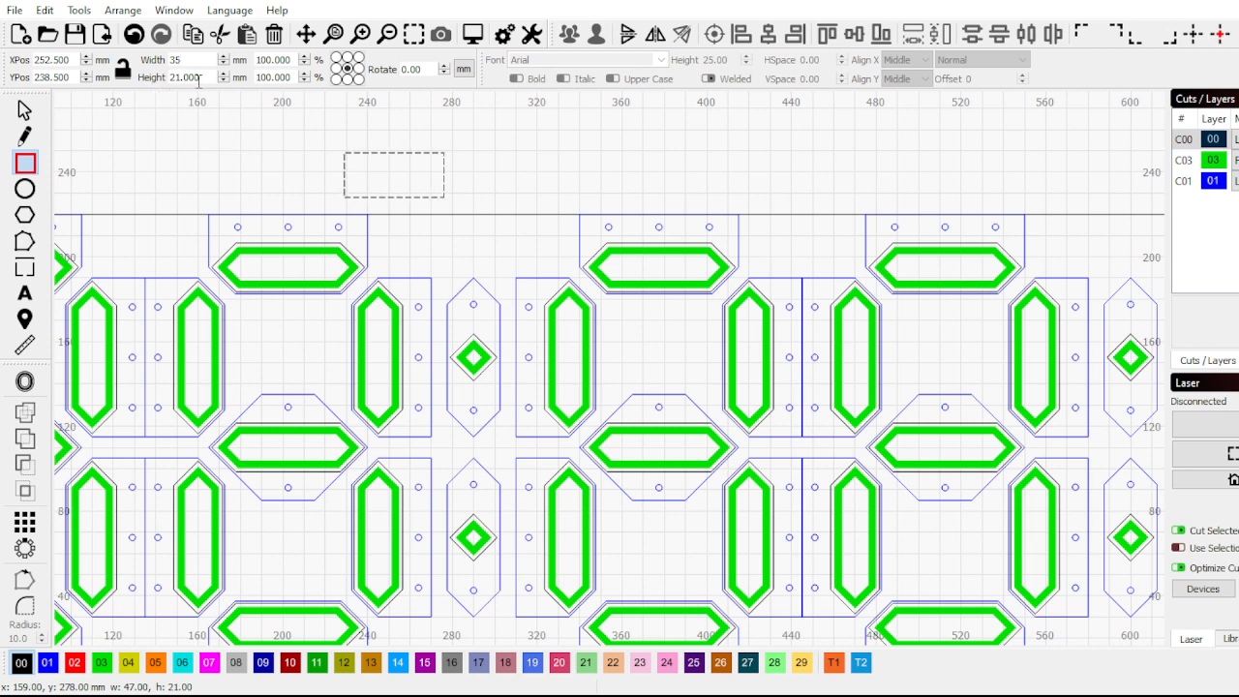
key("Return")
key("Tab")
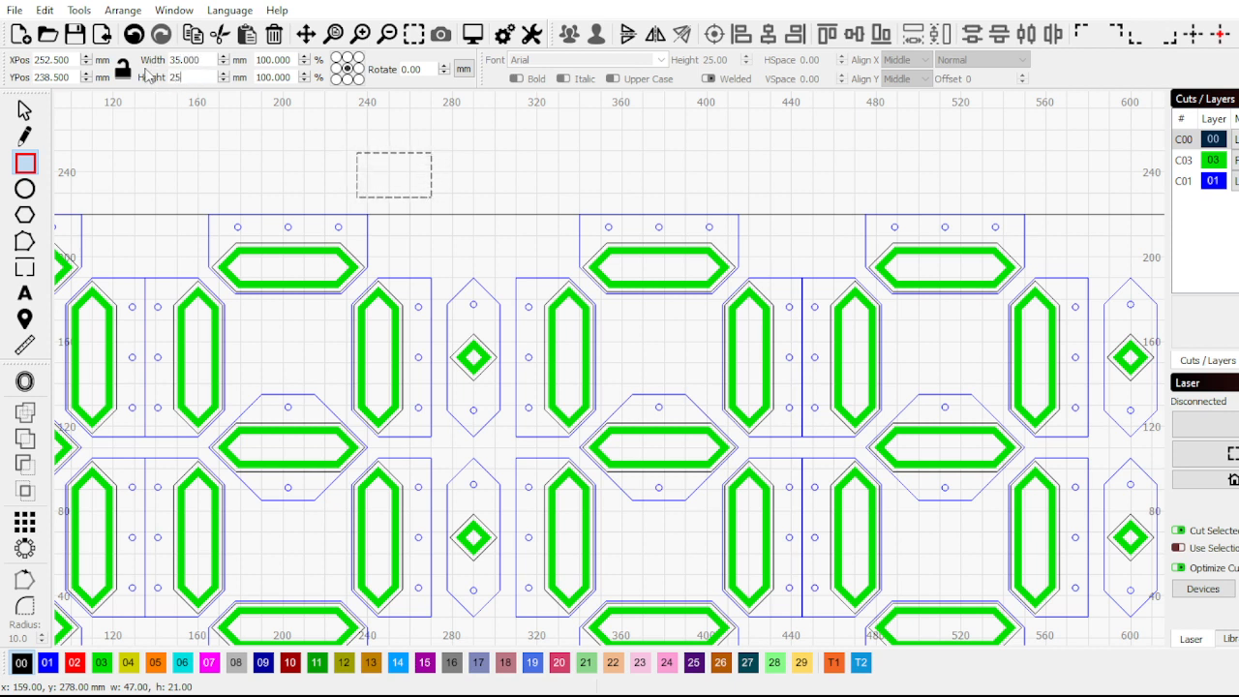
key("Return")
left_click(25, 111)
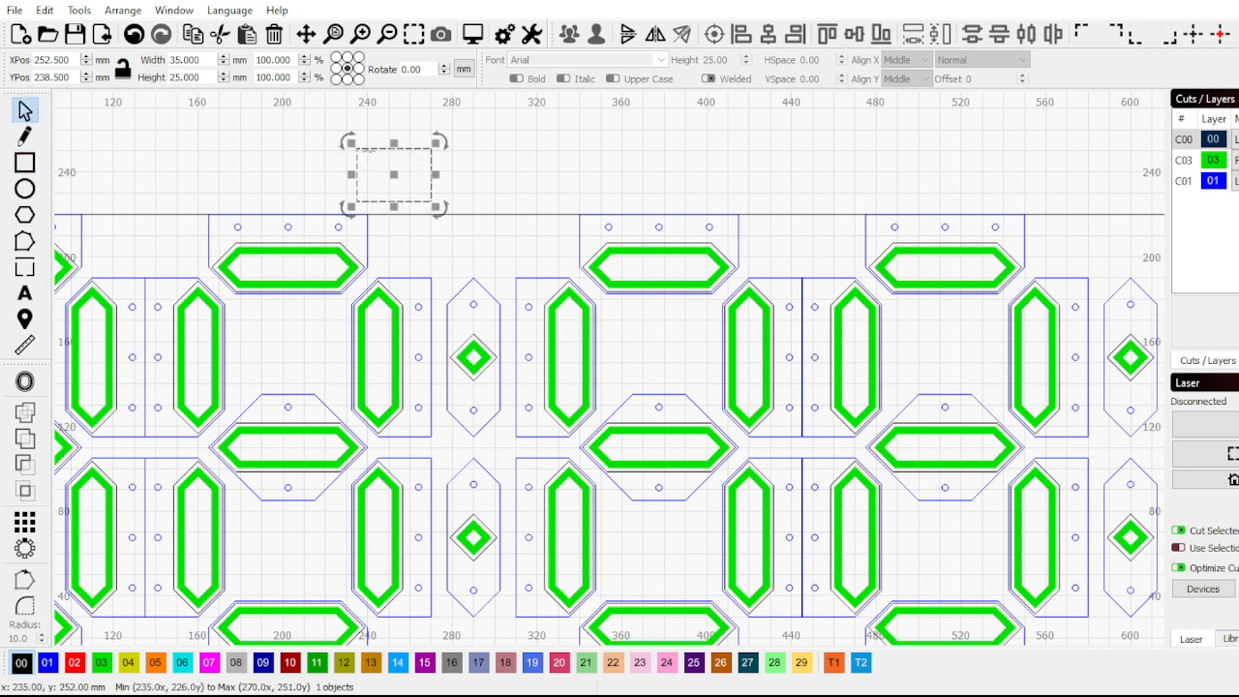
Move the 35 × 25 mm rectangle into the gap above the first pair of dots, centred at about X 288, Y 207 mm
left_click_drag(390, 172, 470, 243)
scroll(470, 243, "down", 3)
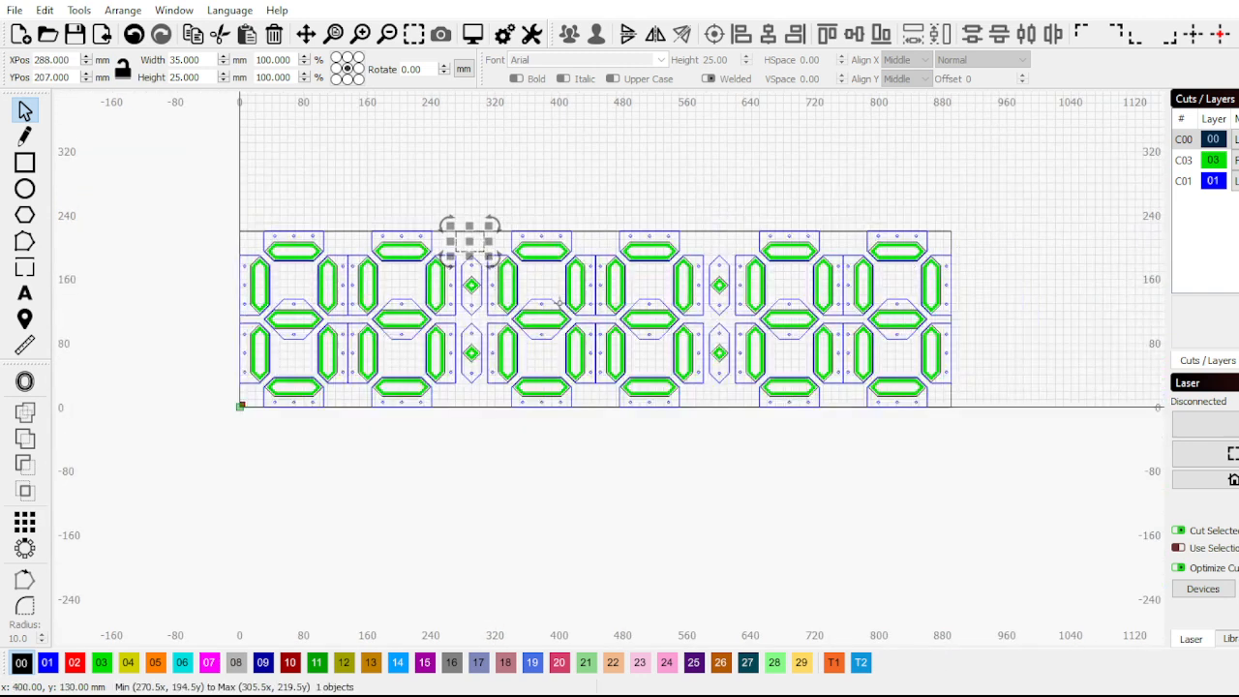
scroll(558, 303, "up", 2)
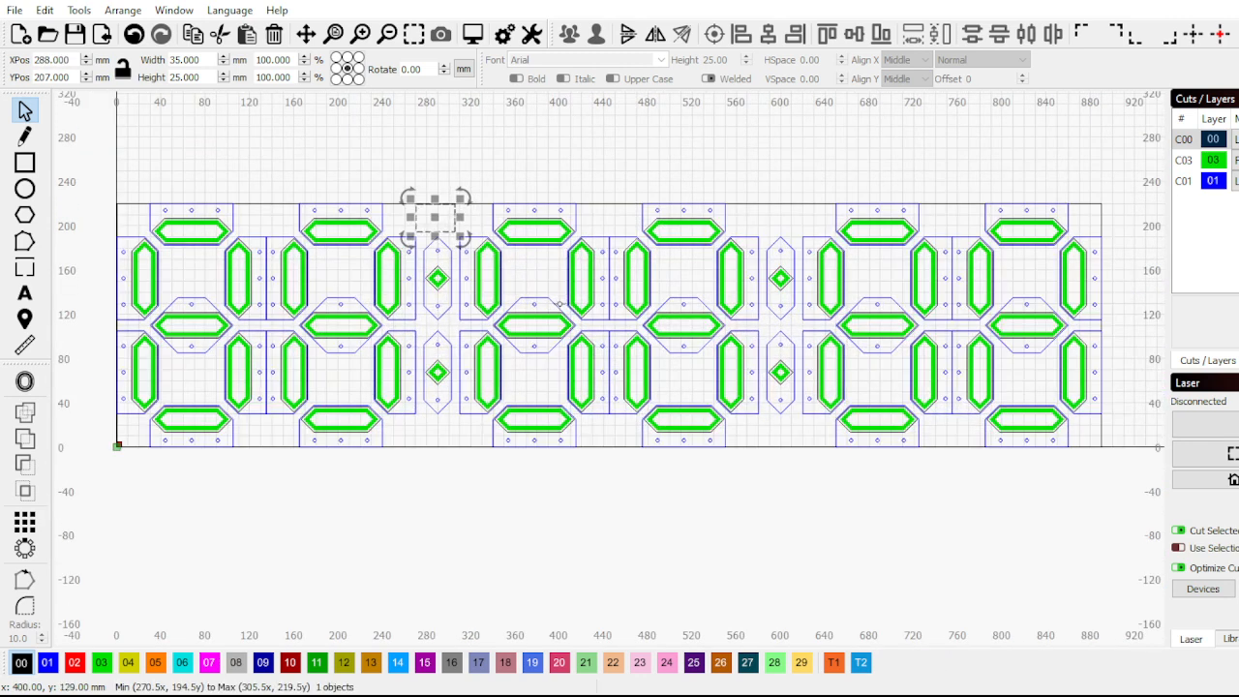
scroll(586, 368, "up", 3)
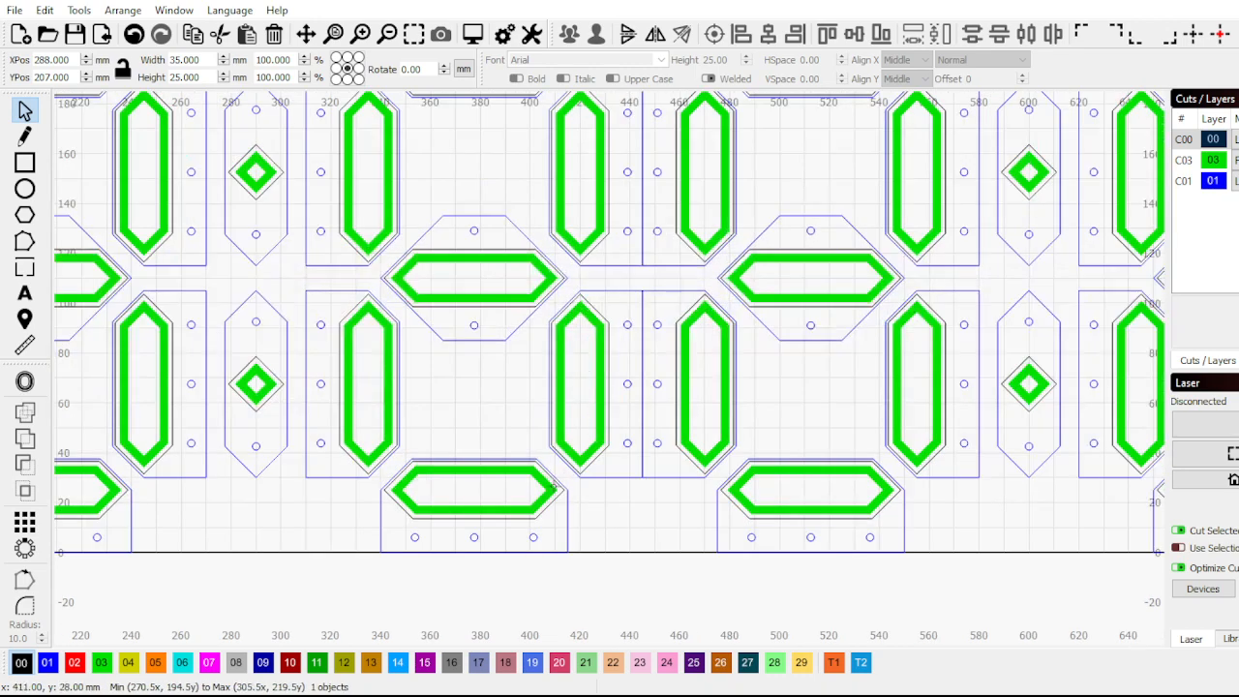
scroll(634, 370, "down", 4)
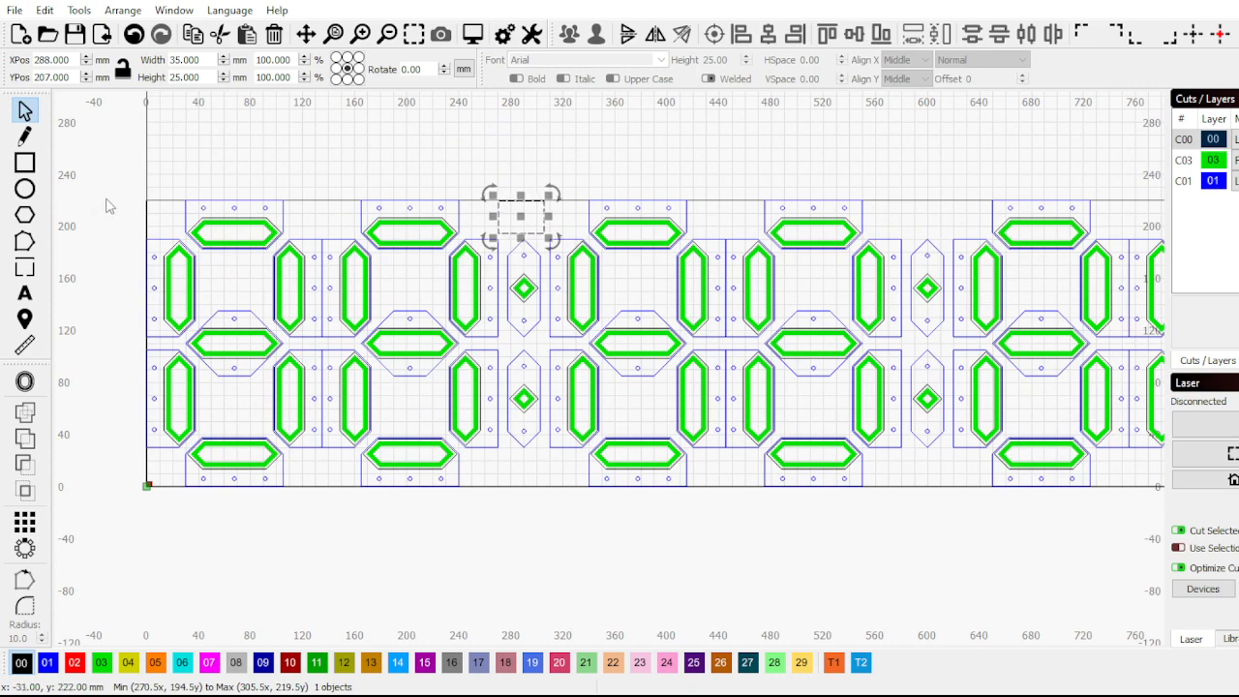
Delete the 35 × 25 mm rectangle above the first pair of dots
scroll(355, 398, "down", 2)
scroll(231, 269, "up", 2)
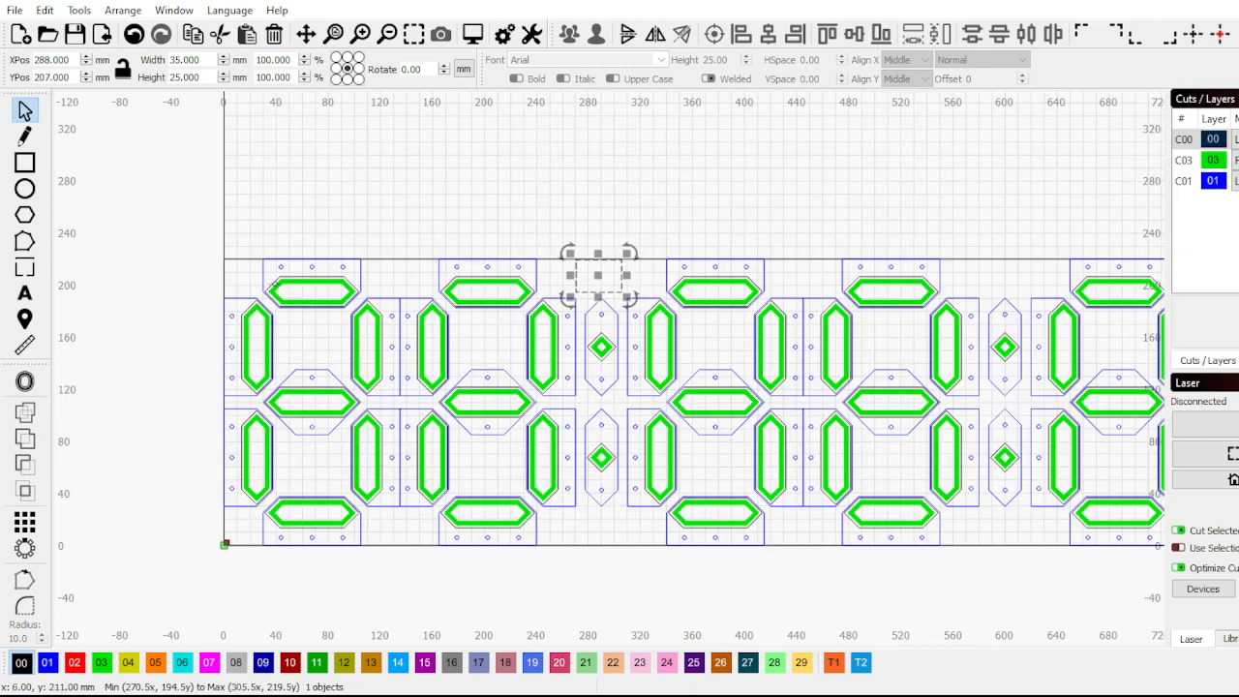
scroll(300, 345, "up", 1)
scroll(354, 312, "up", 3)
scroll(183, 342, "down", 3)
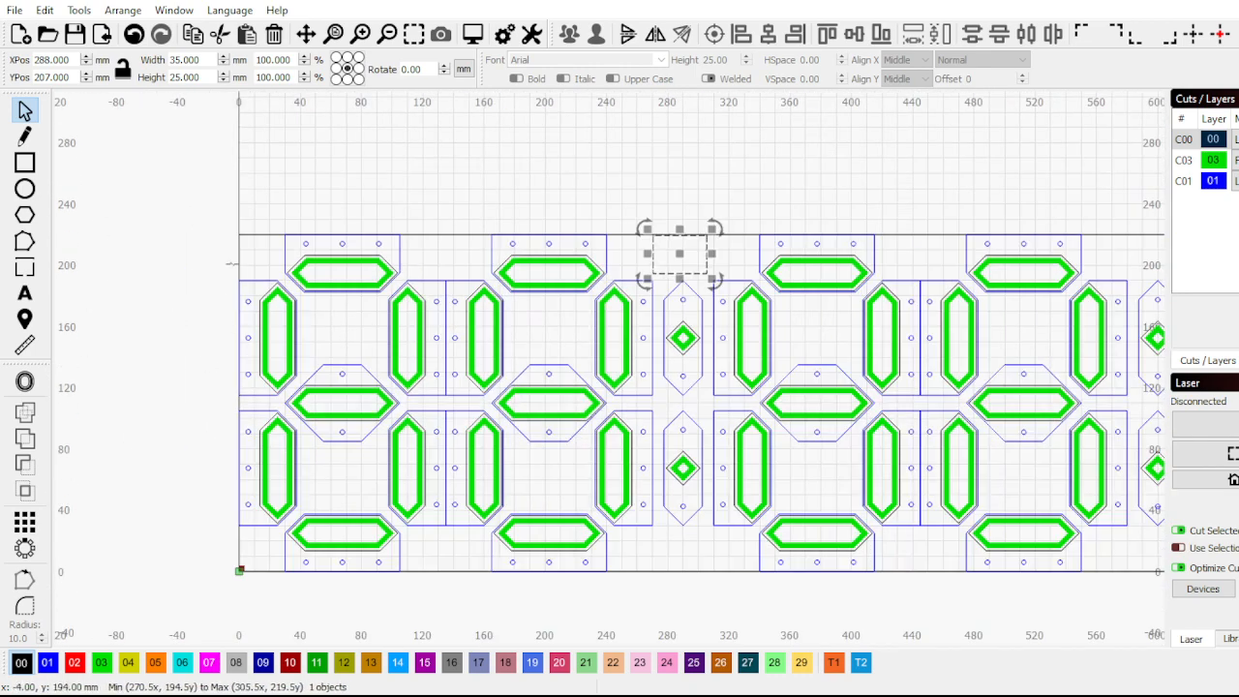
scroll(238, 303, "down", 3)
scroll(277, 259, "up", 2)
scroll(279, 258, "down", 1)
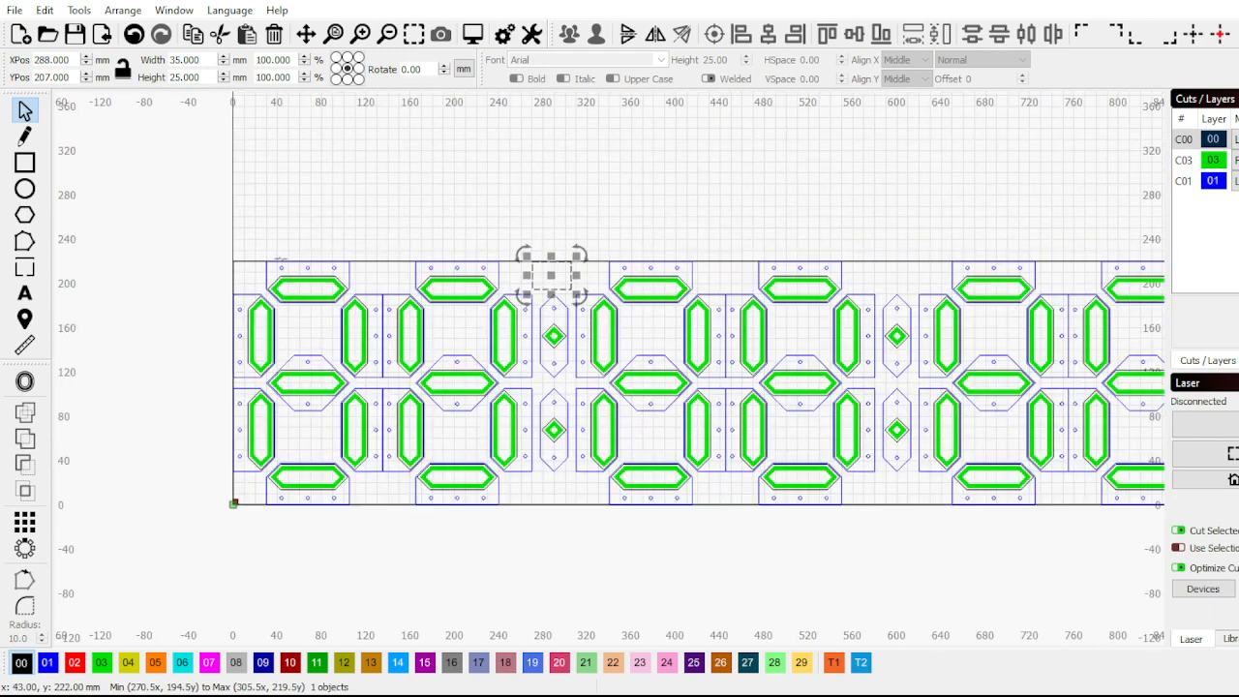
scroll(546, 276, "up", 4)
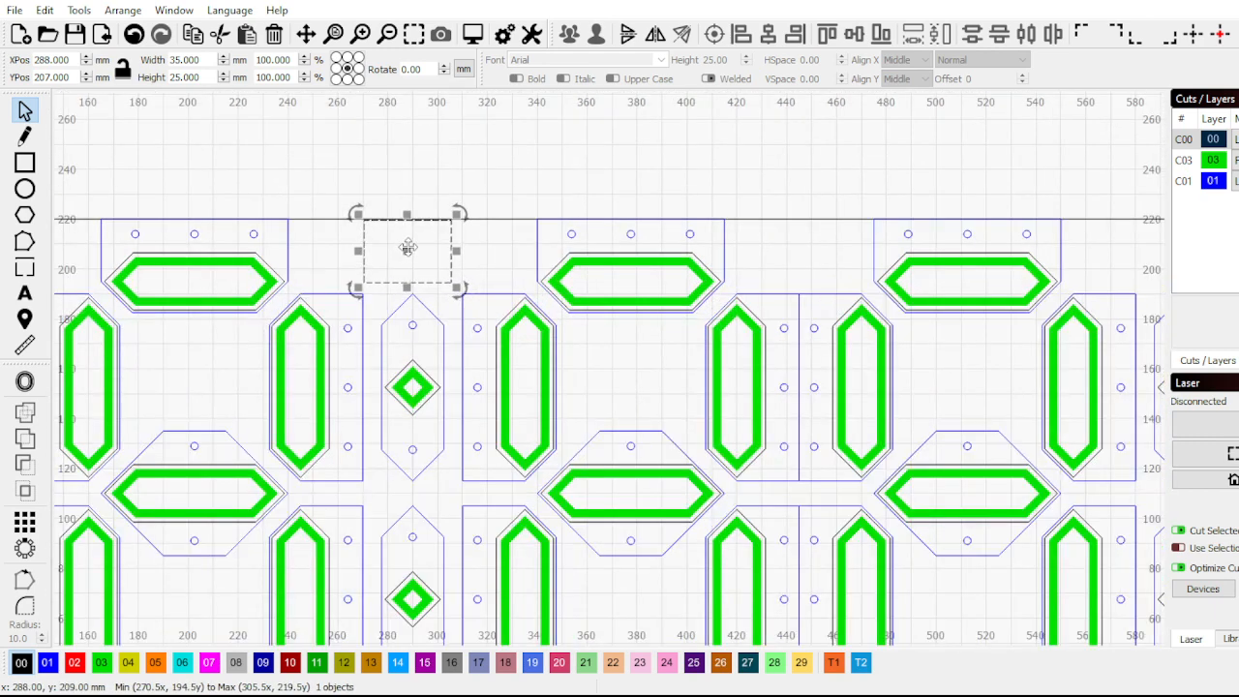
scroll(483, 274, "down", 3)
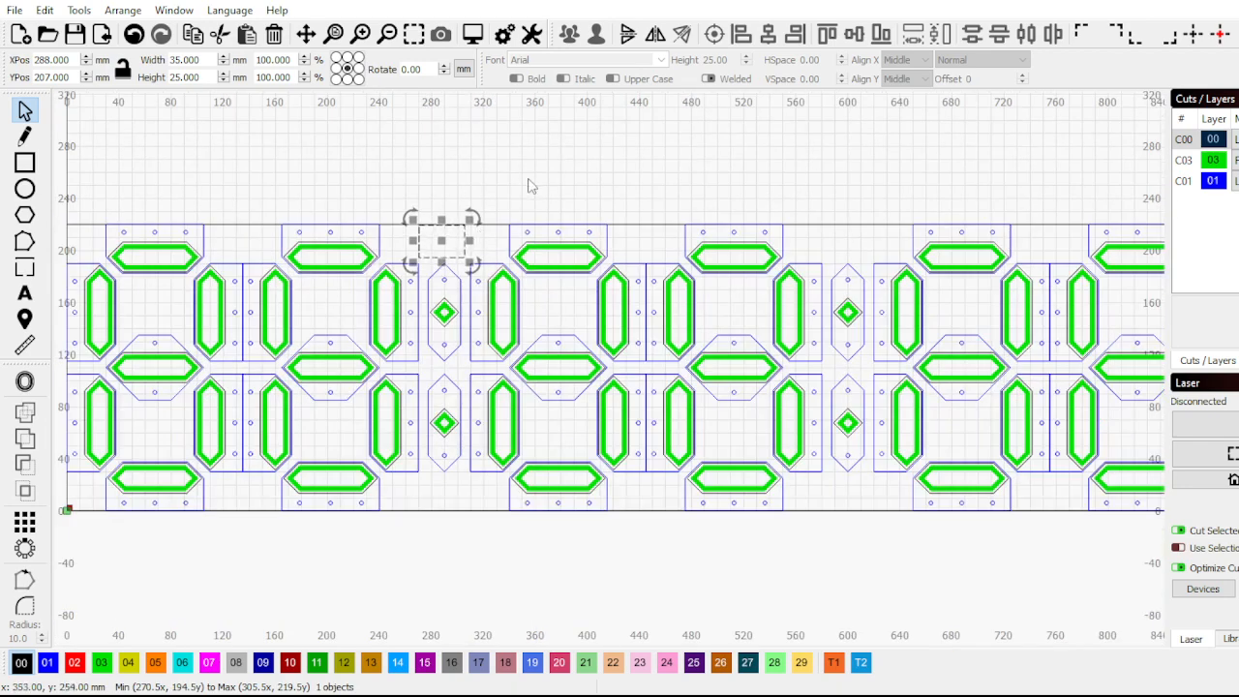
key("Delete")
Copy the first digit and paste the duplicate into the empty area above the frame, centred at about X 525, Y 499 mm
scroll(529, 185, "down", 2)
scroll(358, 267, "up", 2)
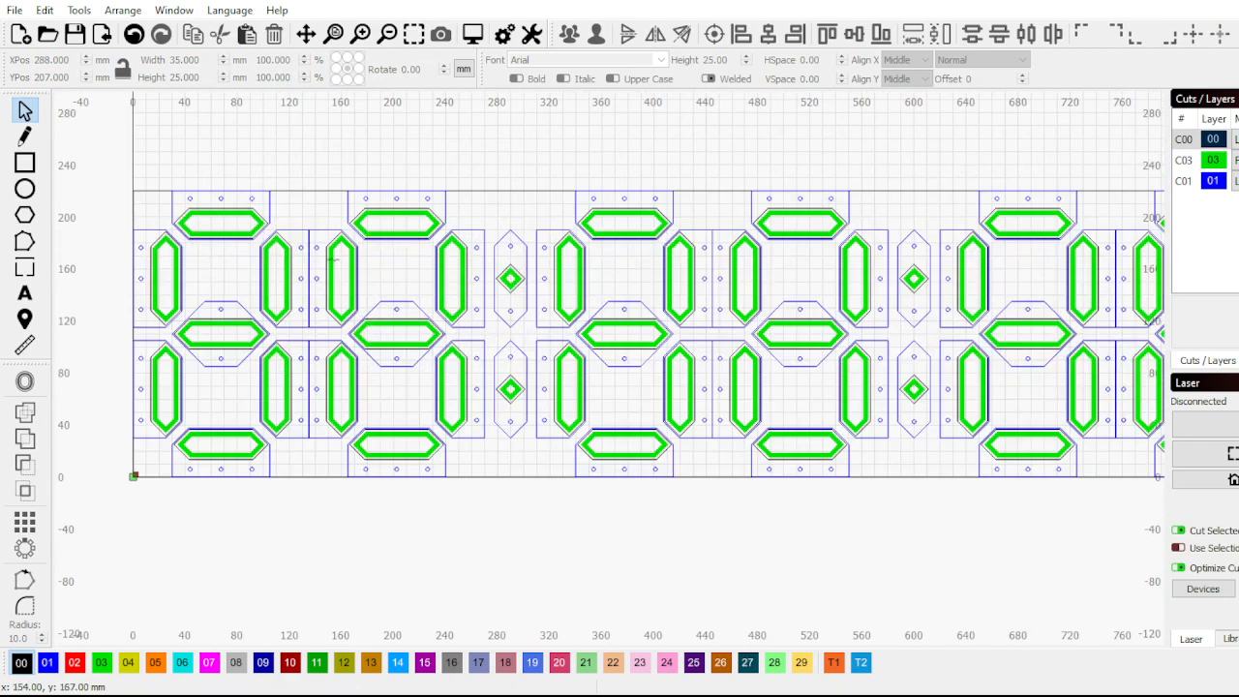
scroll(136, 243, "up", 2)
left_click(178, 242)
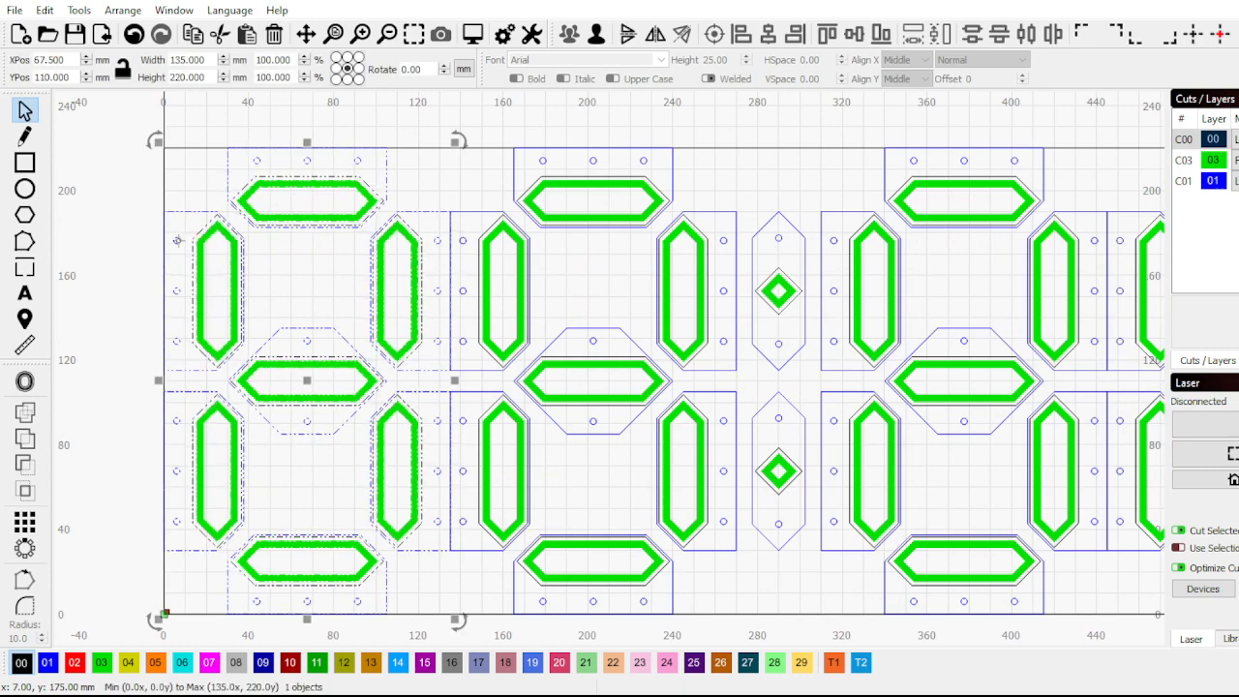
scroll(196, 201, "down", 2)
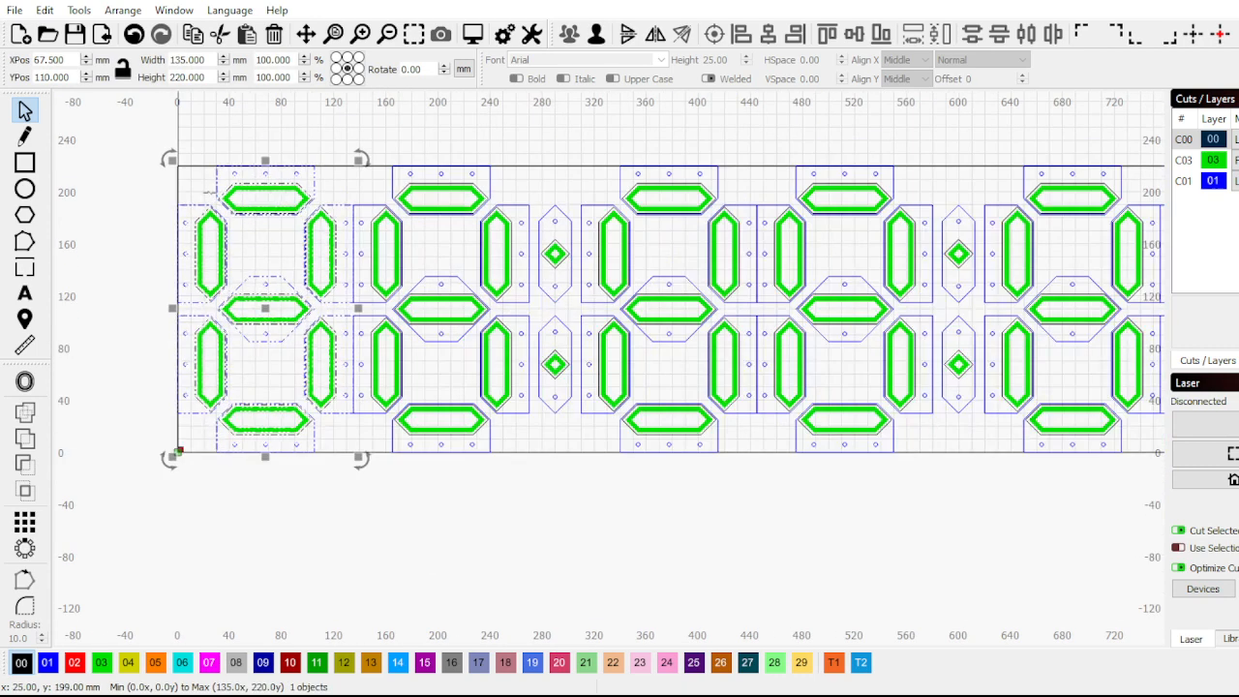
scroll(280, 309, "down", 3)
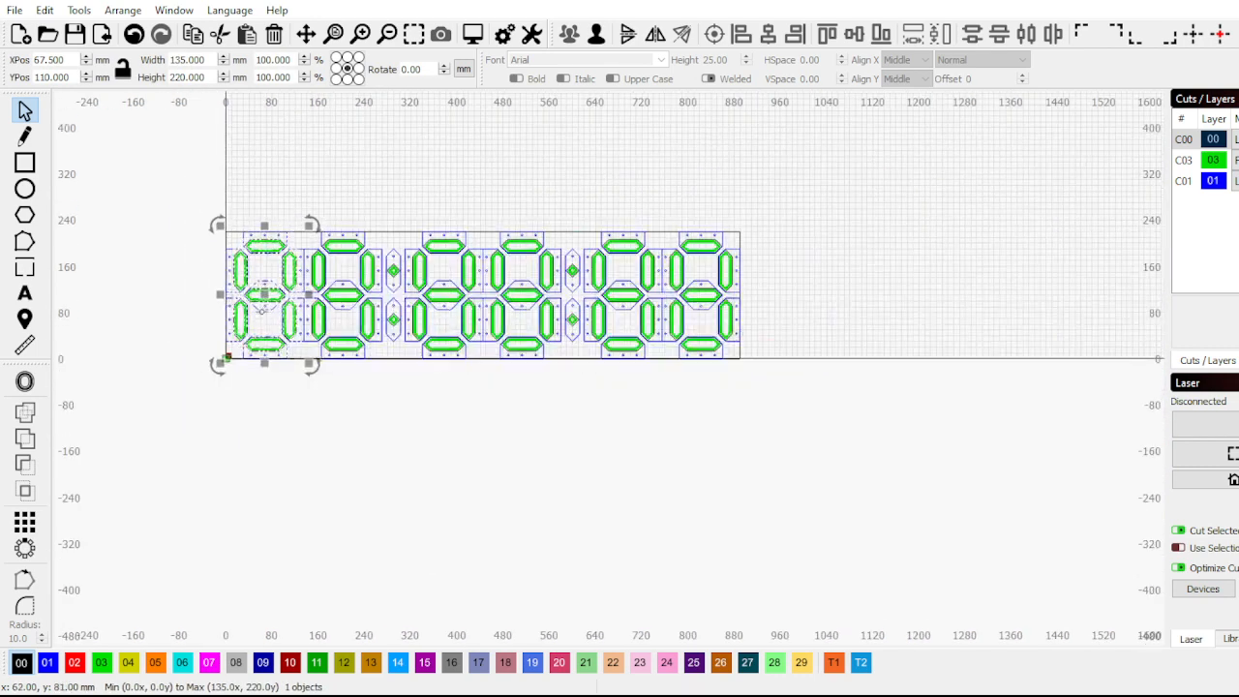
scroll(290, 366, "down", 1)
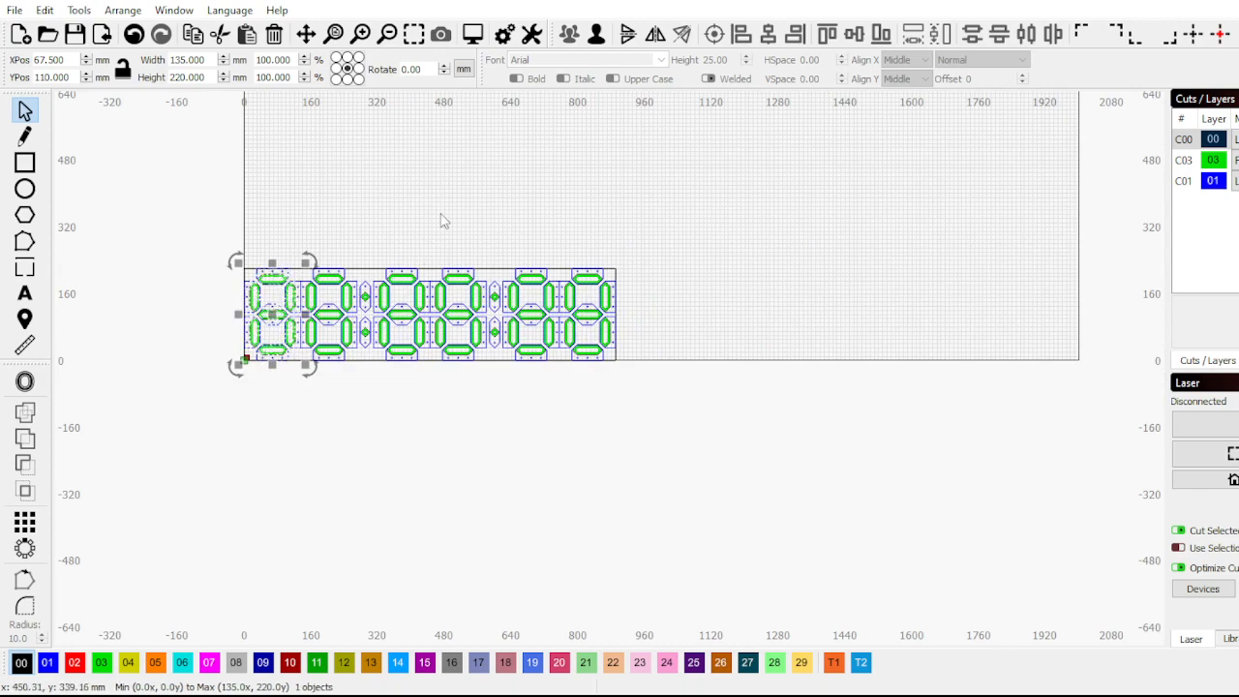
key("ctrl+v")
scroll(429, 254, "up", 3)
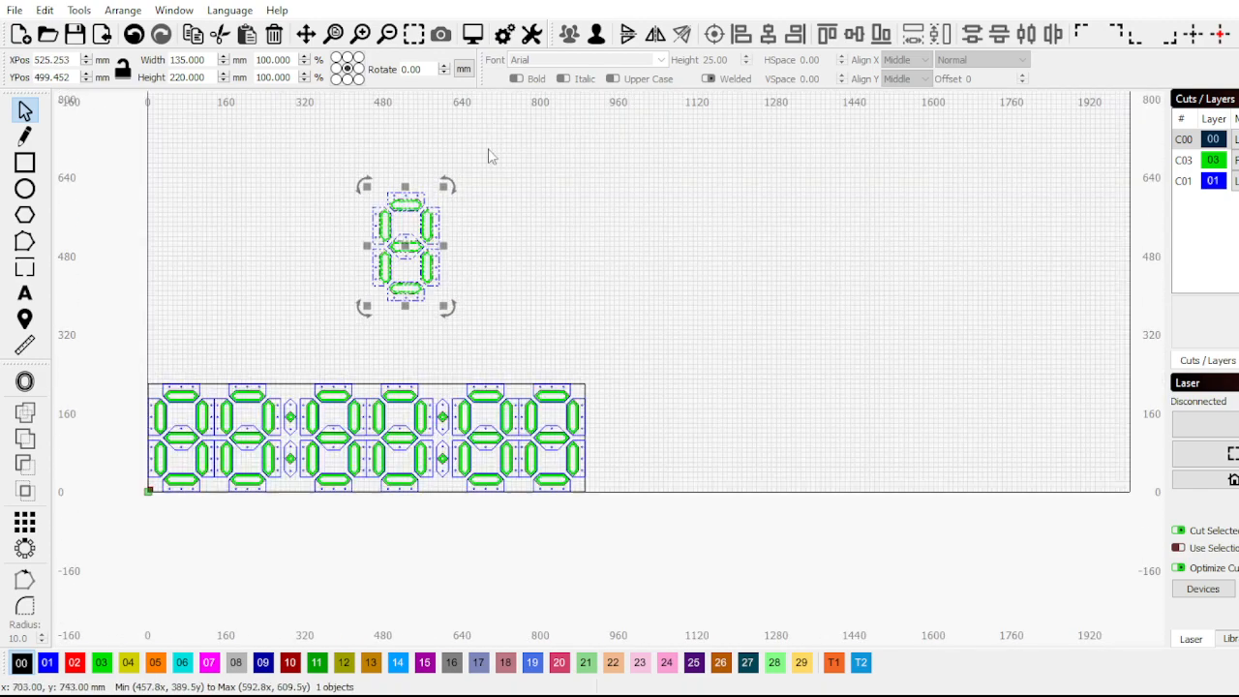
Assign the pasted digit to layer 00 and ungroup it into separate shapes
scroll(382, 300, "down", 2)
scroll(253, 356, "up", 3)
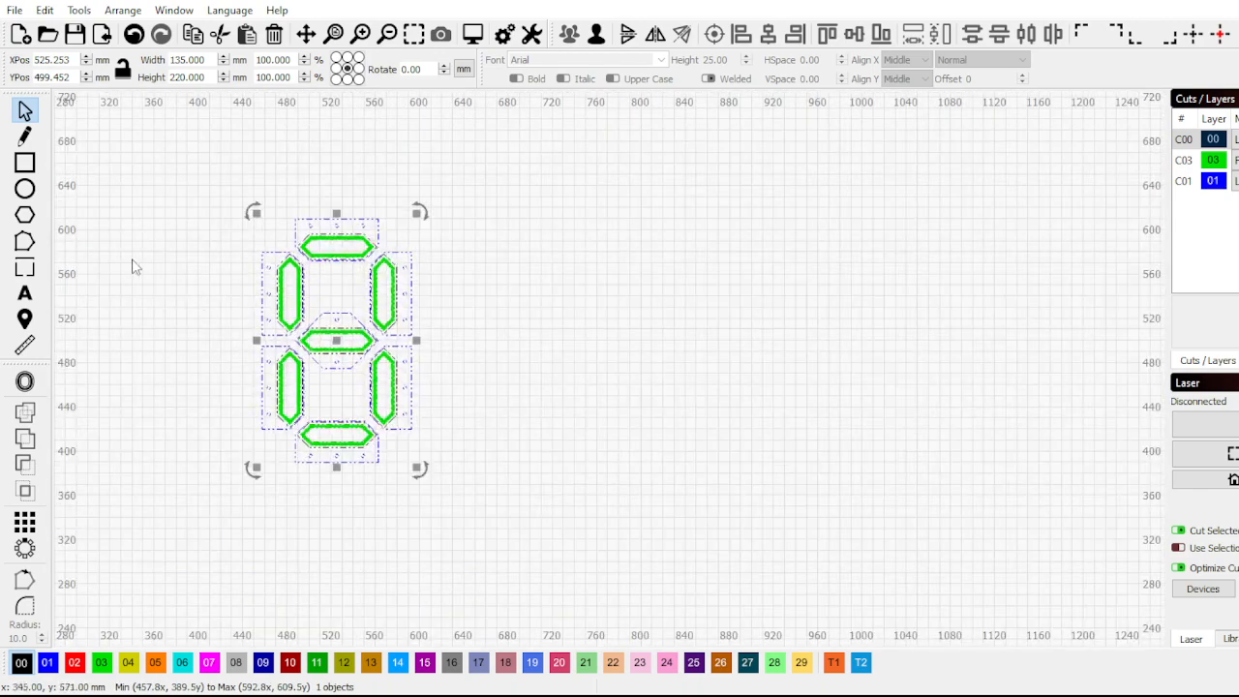
left_click(22, 662)
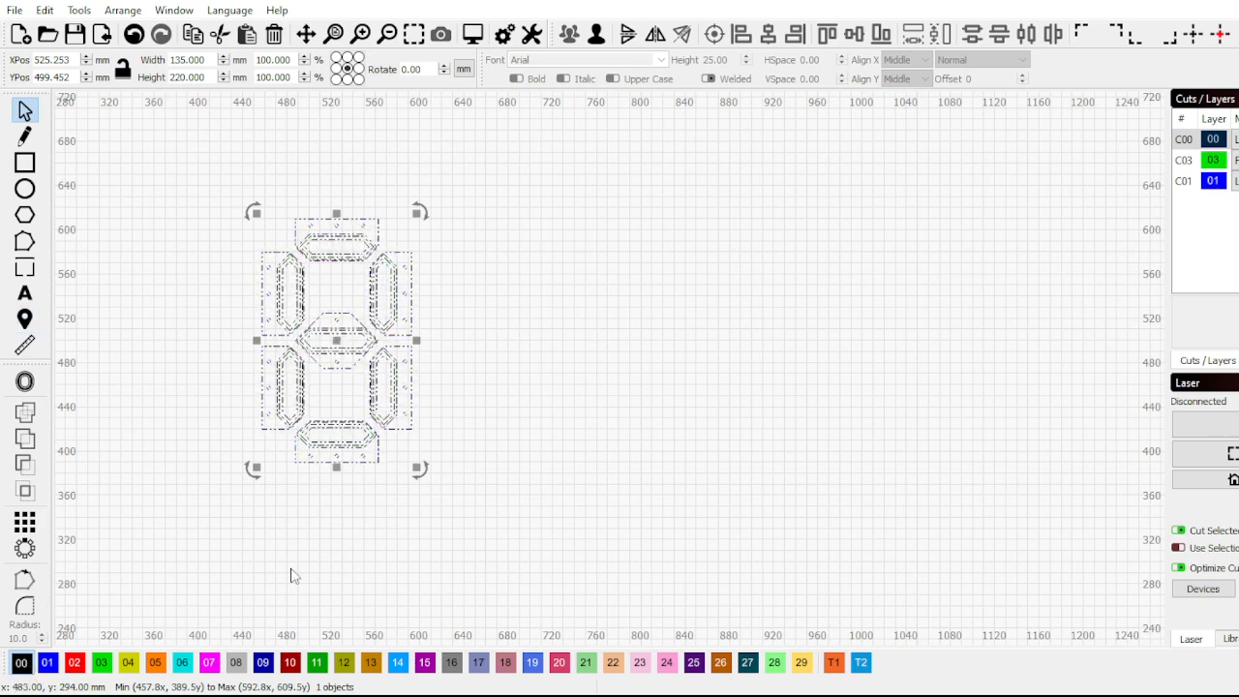
scroll(387, 426, "up", 3)
left_click(402, 433)
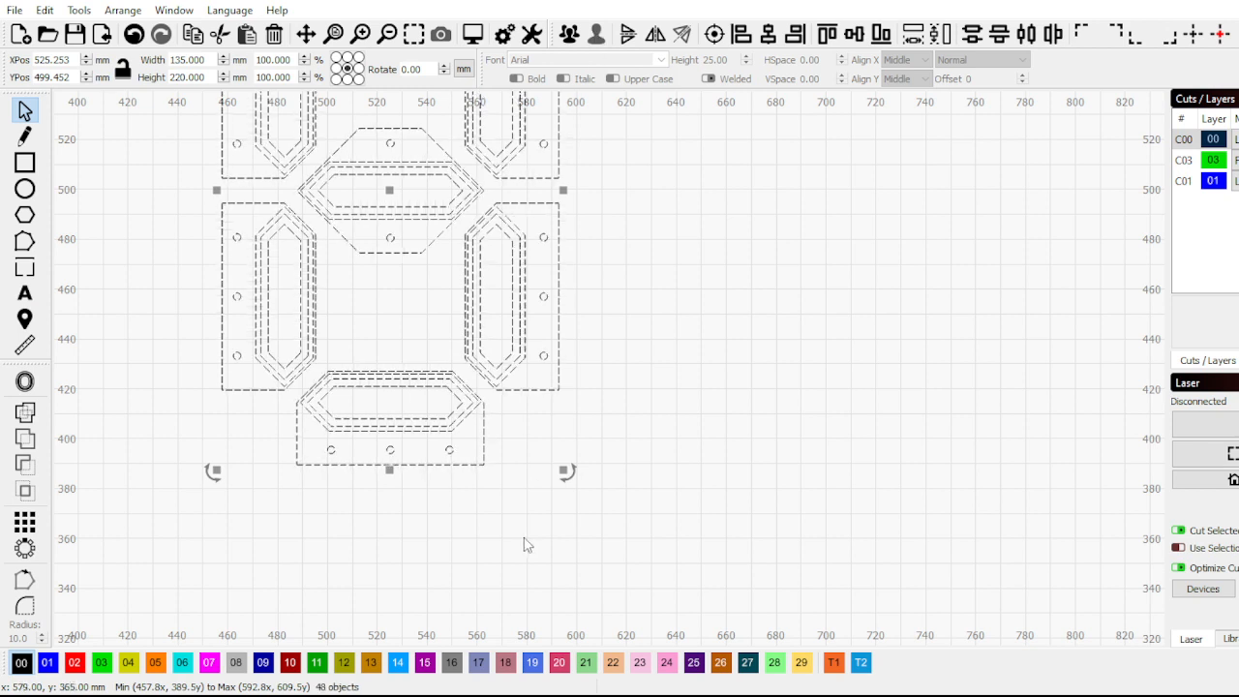
Delete all outlines of the duplicate's bottom and two lower side segments, keeping their mounting holes
left_click(520, 459)
left_click(483, 418)
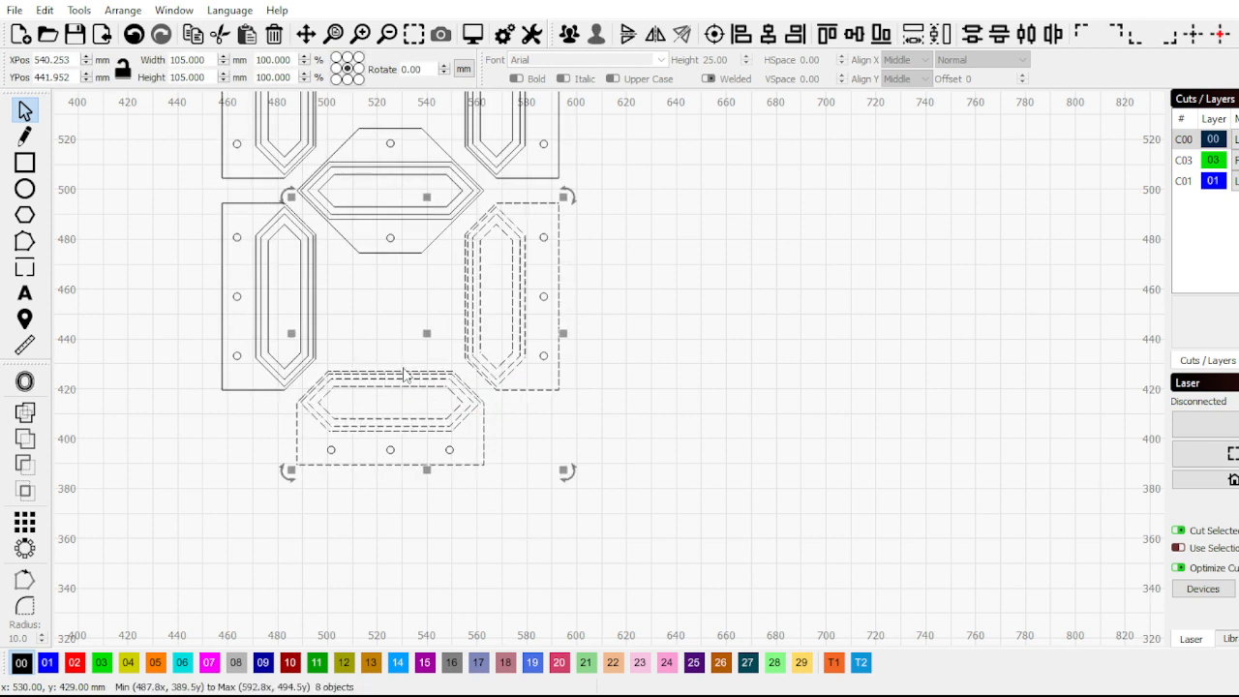
left_click(474, 368, "shift")
key("Delete")
left_click_drag(384, 376, 295, 306)
key("Delete")
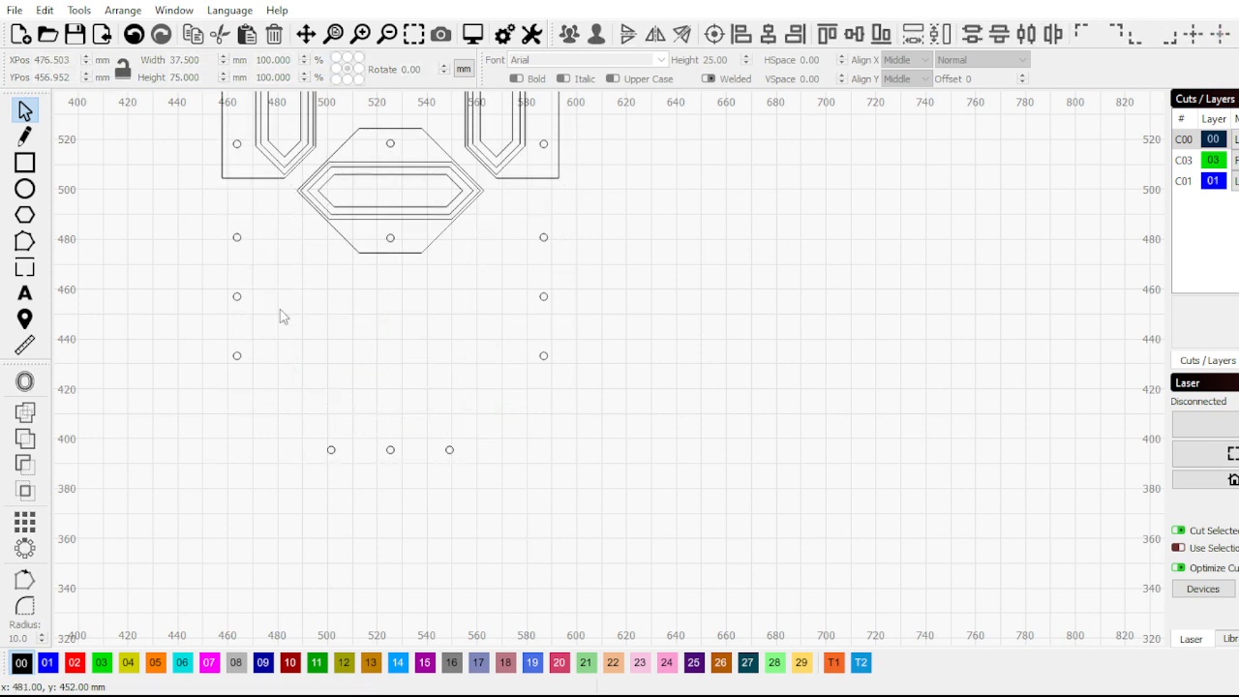
Delete the outlines of the duplicate's middle, upper side and top segments, leaving only the mounting holes
left_click_drag(338, 259, 288, 135)
key("Delete")
scroll(429, 243, "up", 3)
scroll(428, 243, "right", 2)
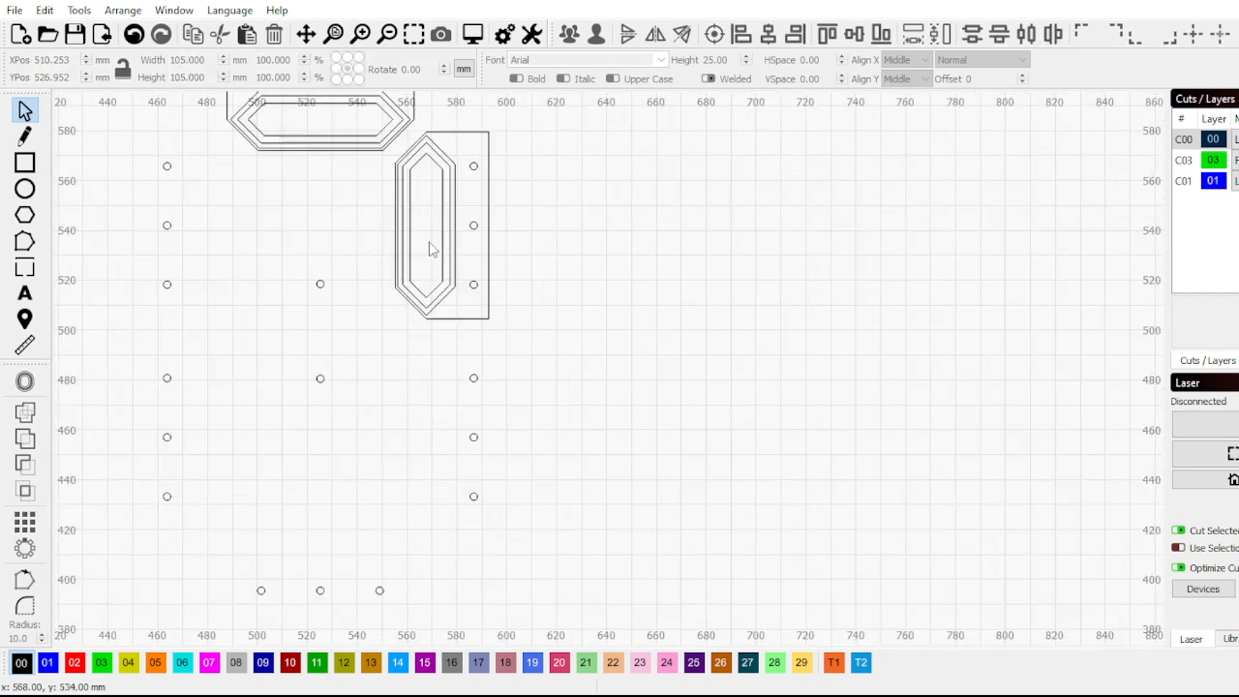
left_click_drag(457, 261, 312, 172)
key("Delete")
scroll(369, 290, "down", 2)
key("Delete")
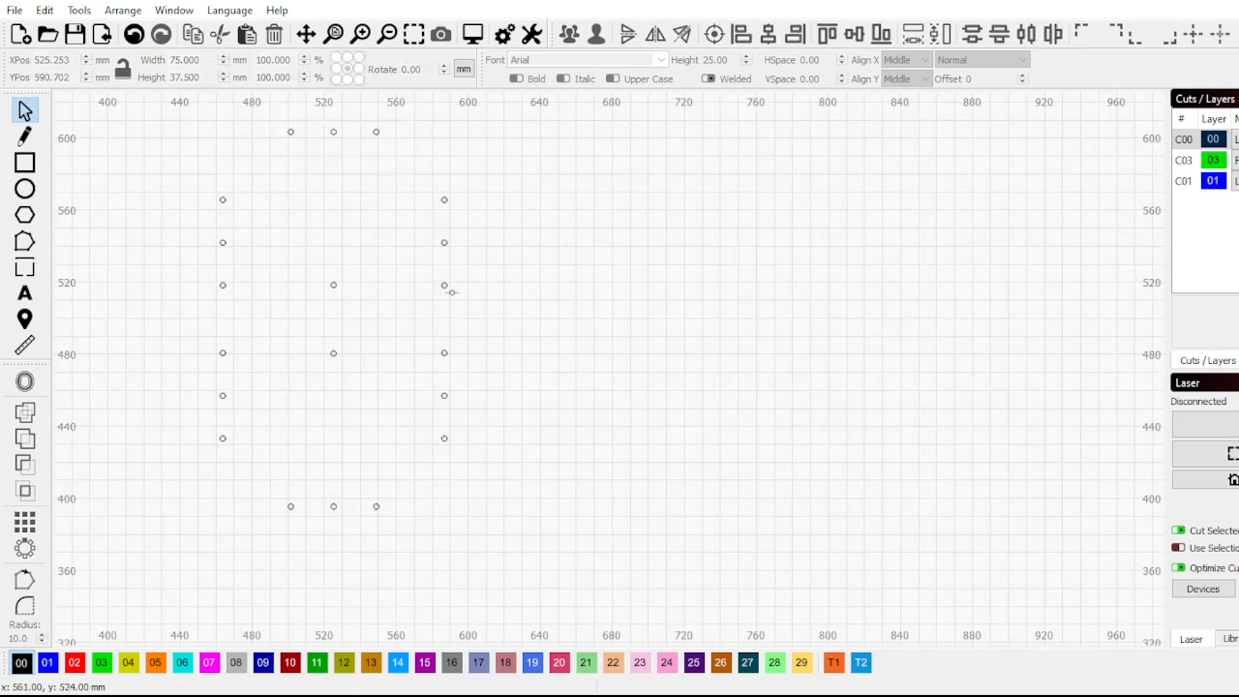
Group all the remaining mounting holes of the duplicate into one object
scroll(442, 285, "down", 1)
left_click_drag(191, 127, 622, 461)
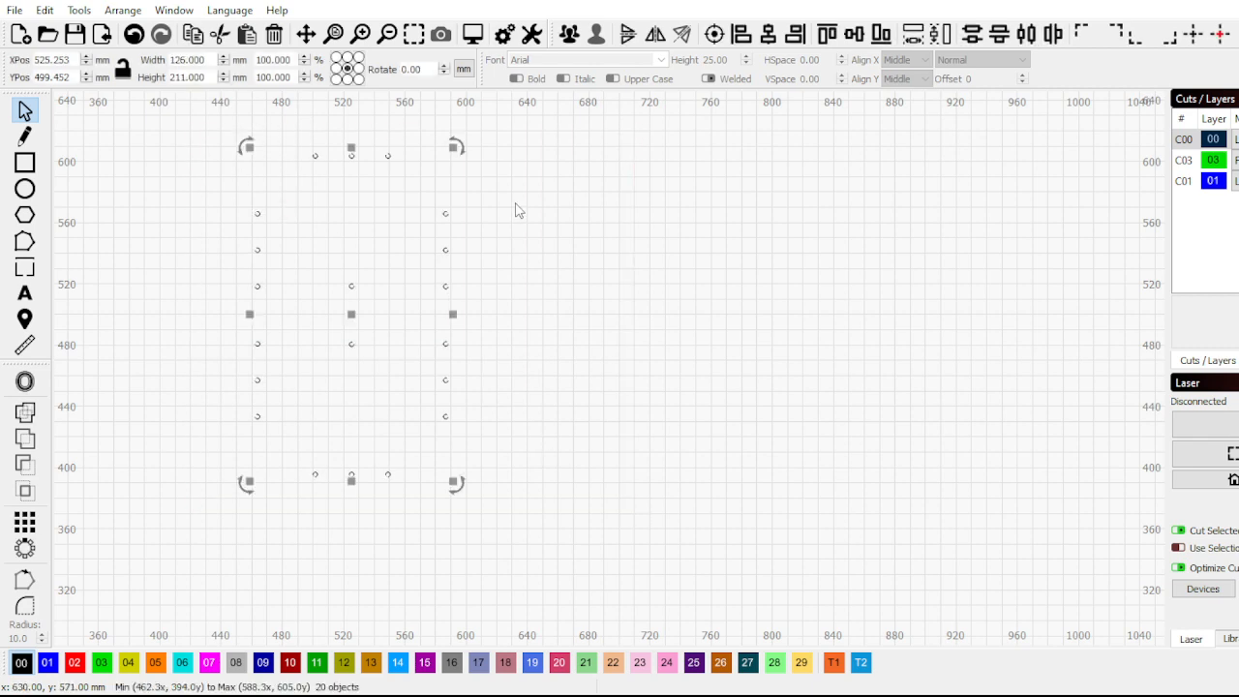
left_click(569, 35)
Move the hole group onto the first digit's matching holes, centred at X 67.5, Y 110 mm
scroll(759, 304, "down", 2)
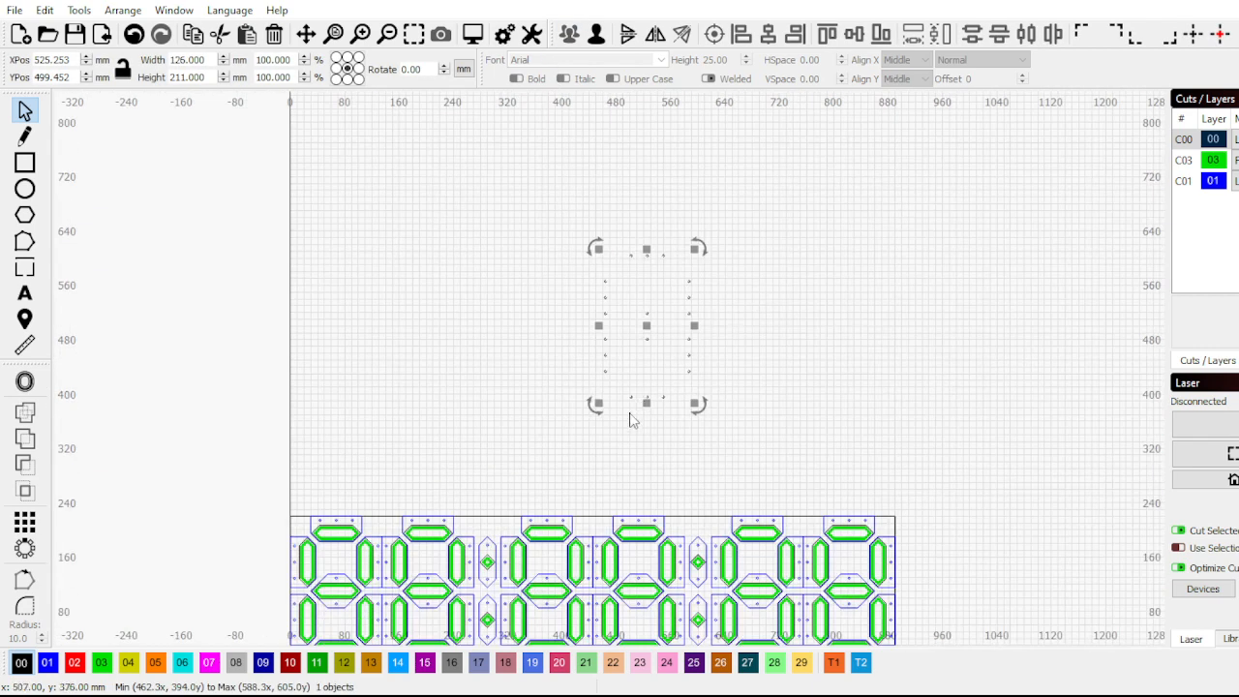
scroll(627, 412, "down", 5)
scroll(622, 399, "up", 4)
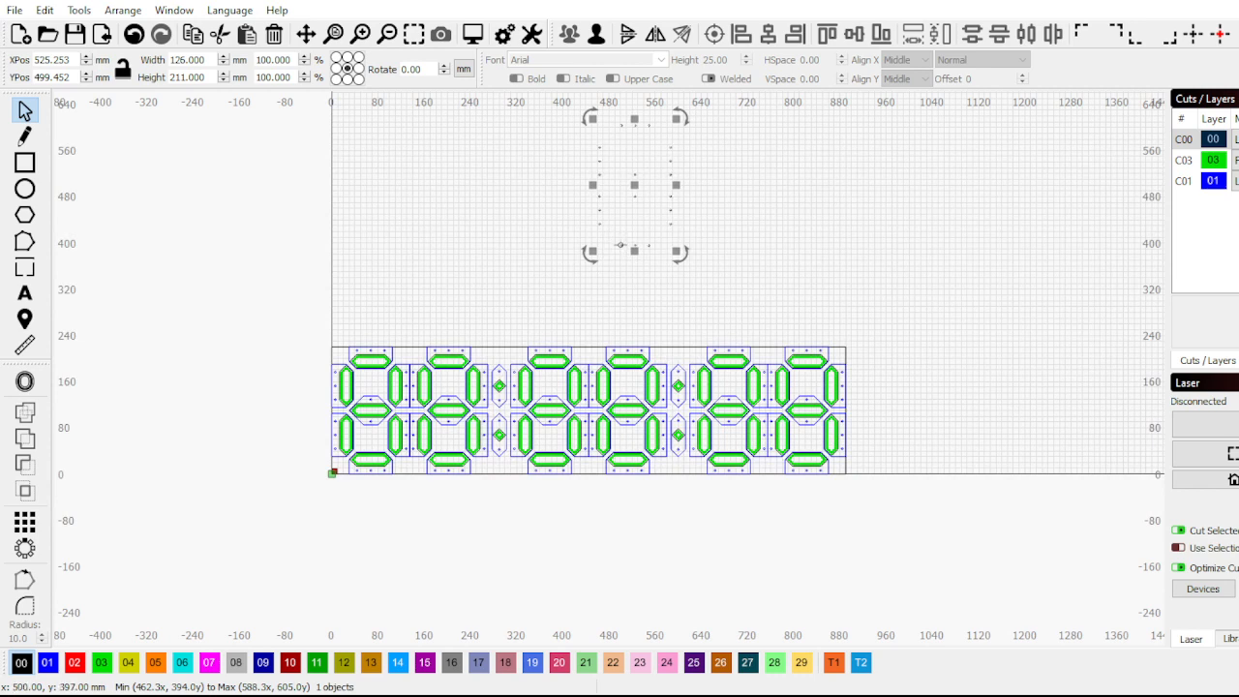
left_click_drag(616, 244, 338, 384)
scroll(358, 475, "up", 8)
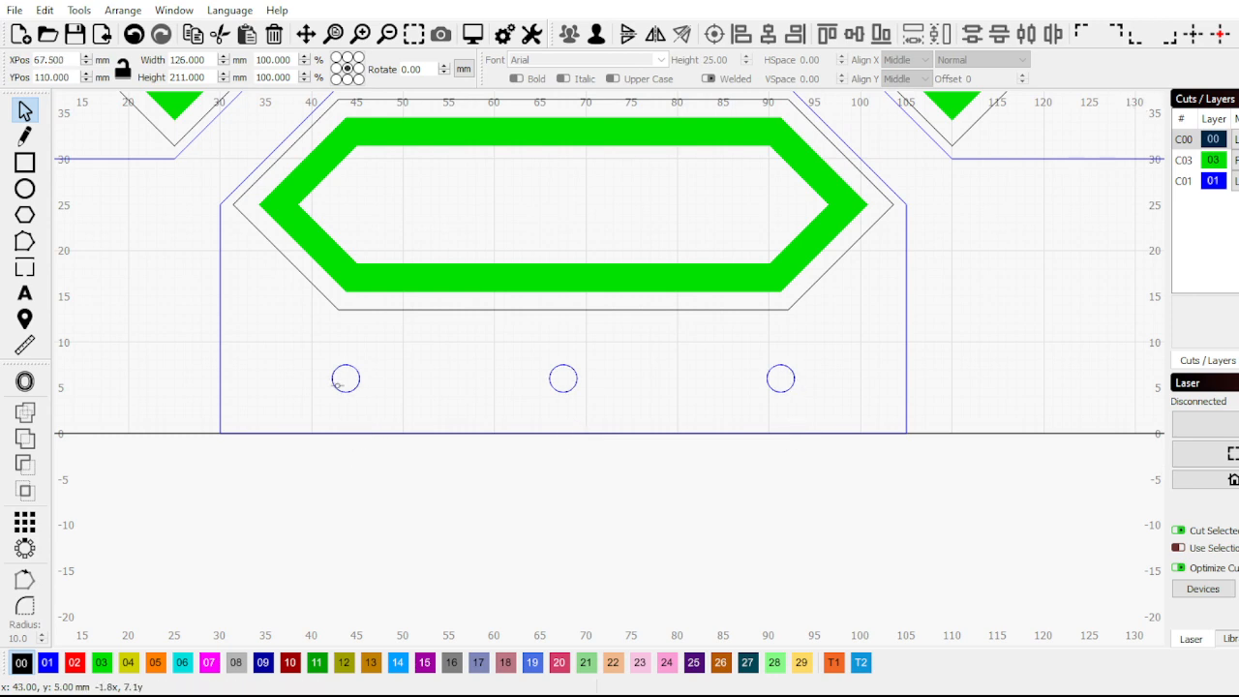
Paste a copy of the hole group and align it with the second digit's holes, centred at X 202.5, Y 110 mm
scroll(337, 384, "down", 8)
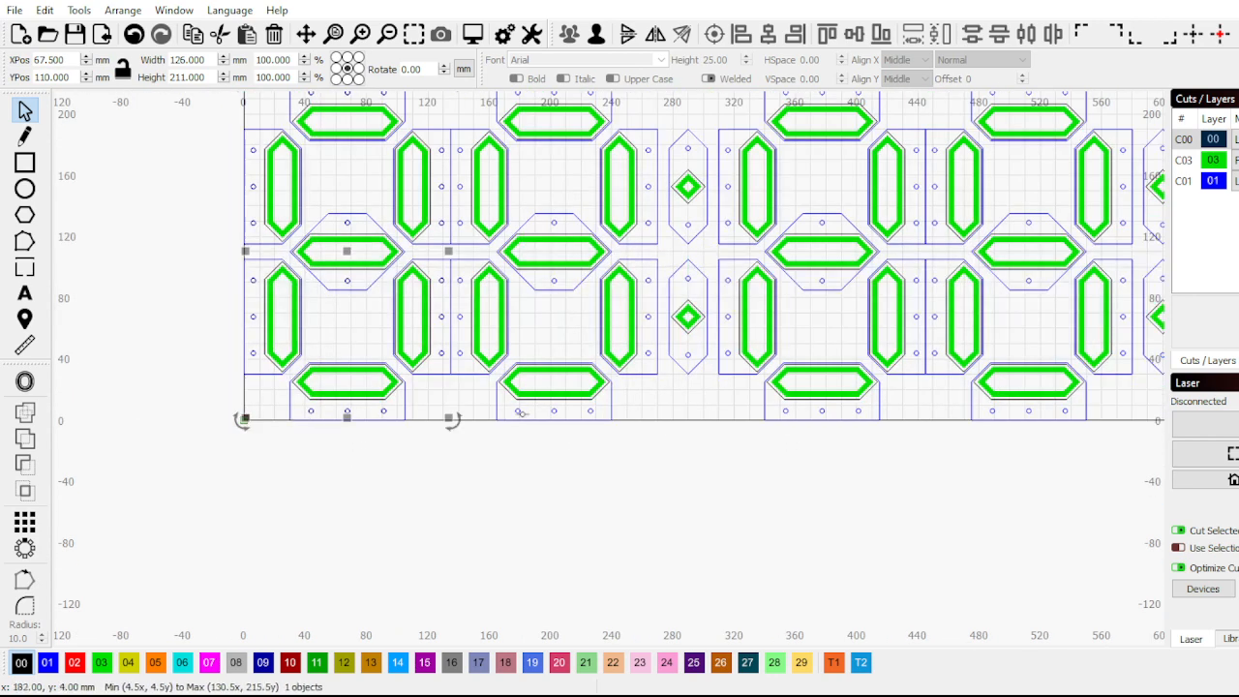
scroll(538, 443, "up", 3)
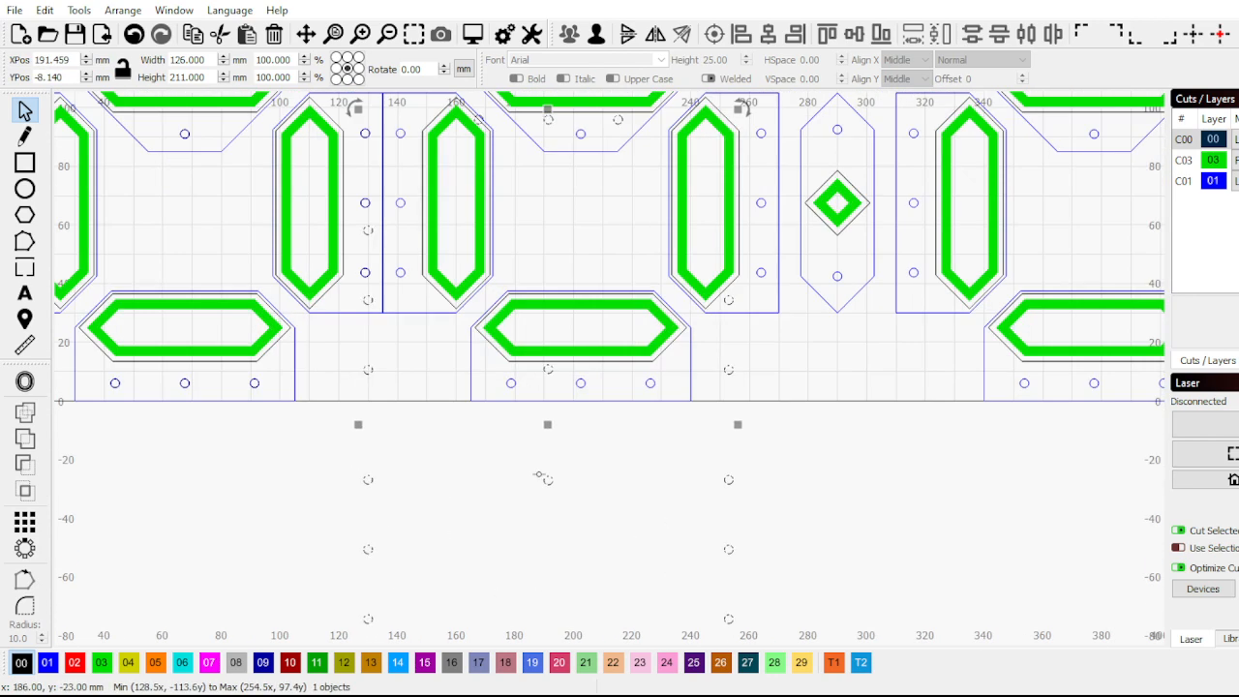
left_click_drag(545, 481, 580, 135)
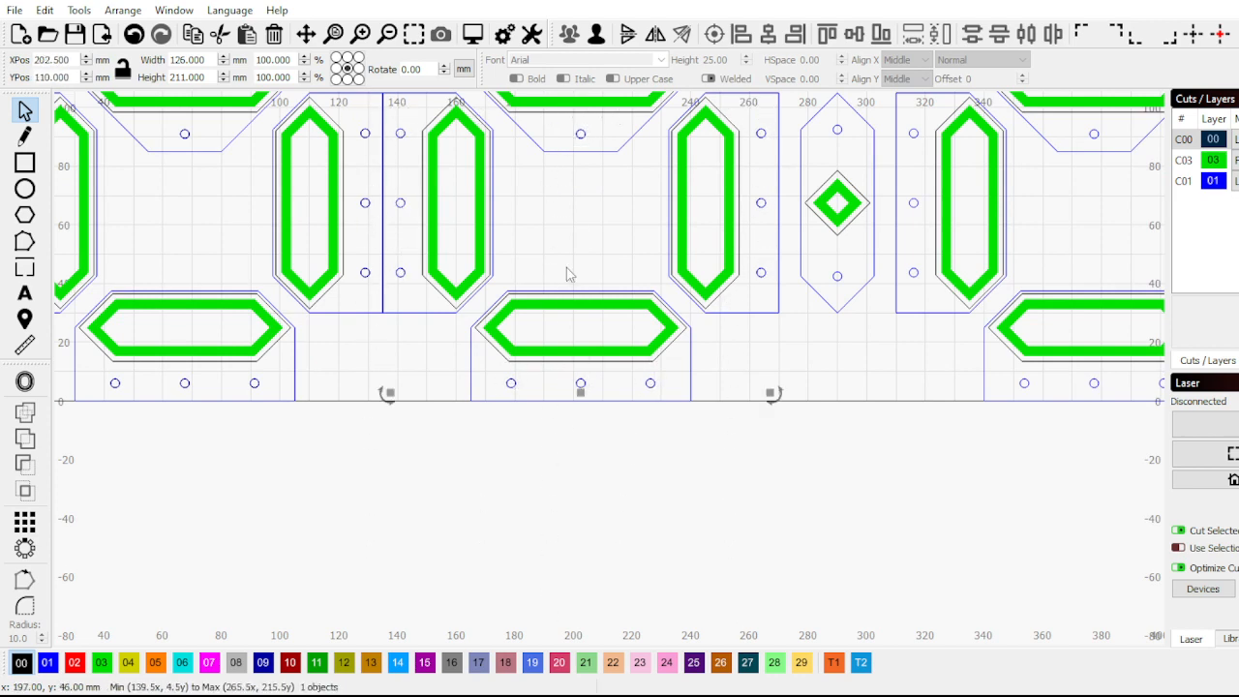
Hide the blue 01 layer and clear the selection
scroll(568, 274, "down", 4)
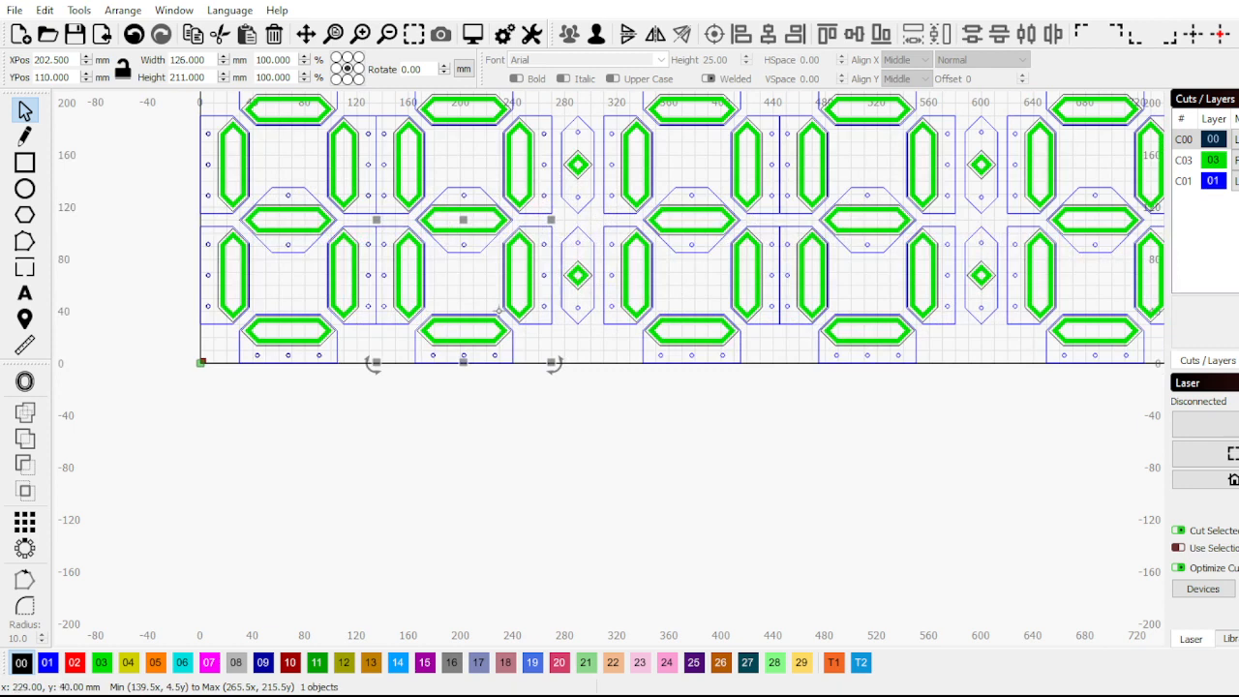
scroll(436, 317, "down", 2)
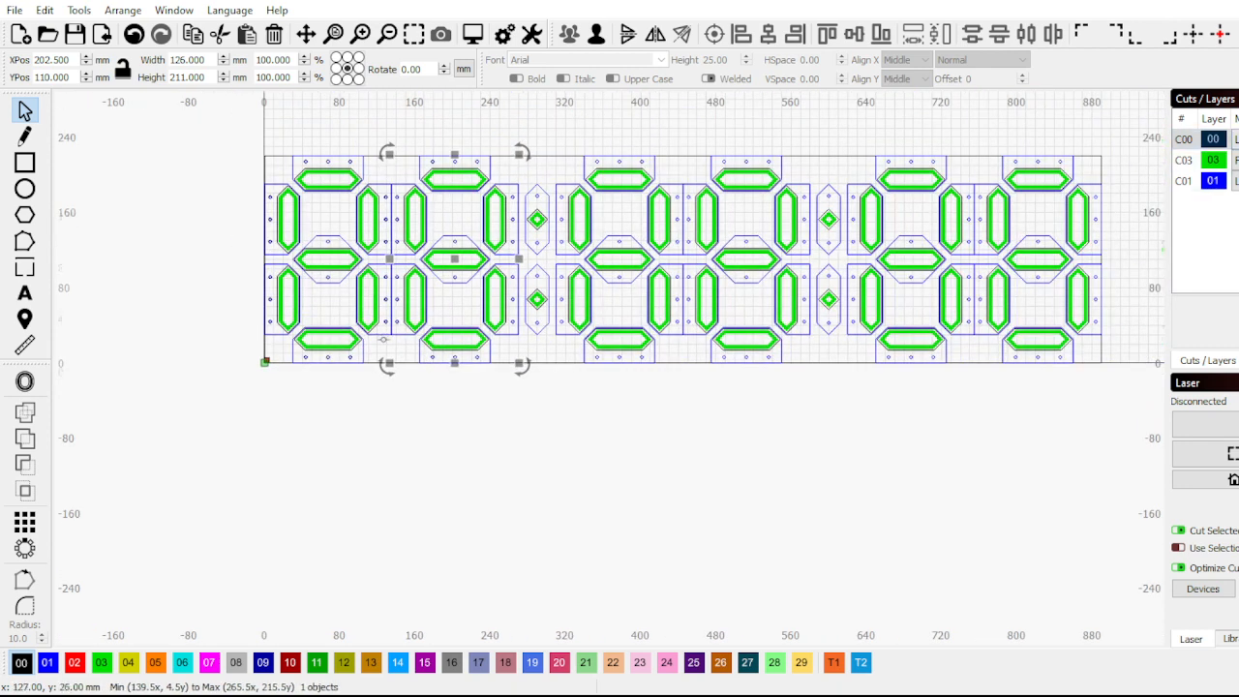
scroll(274, 374, "up", 5)
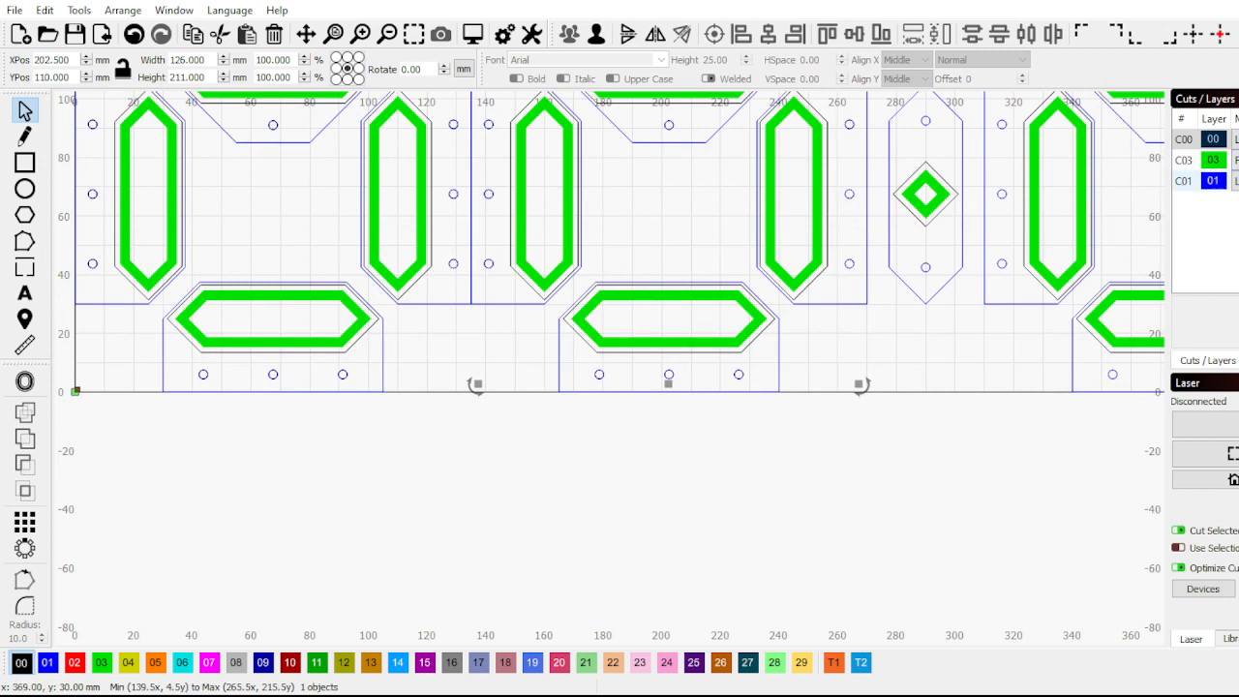
left_click(1237, 181)
left_click(463, 277)
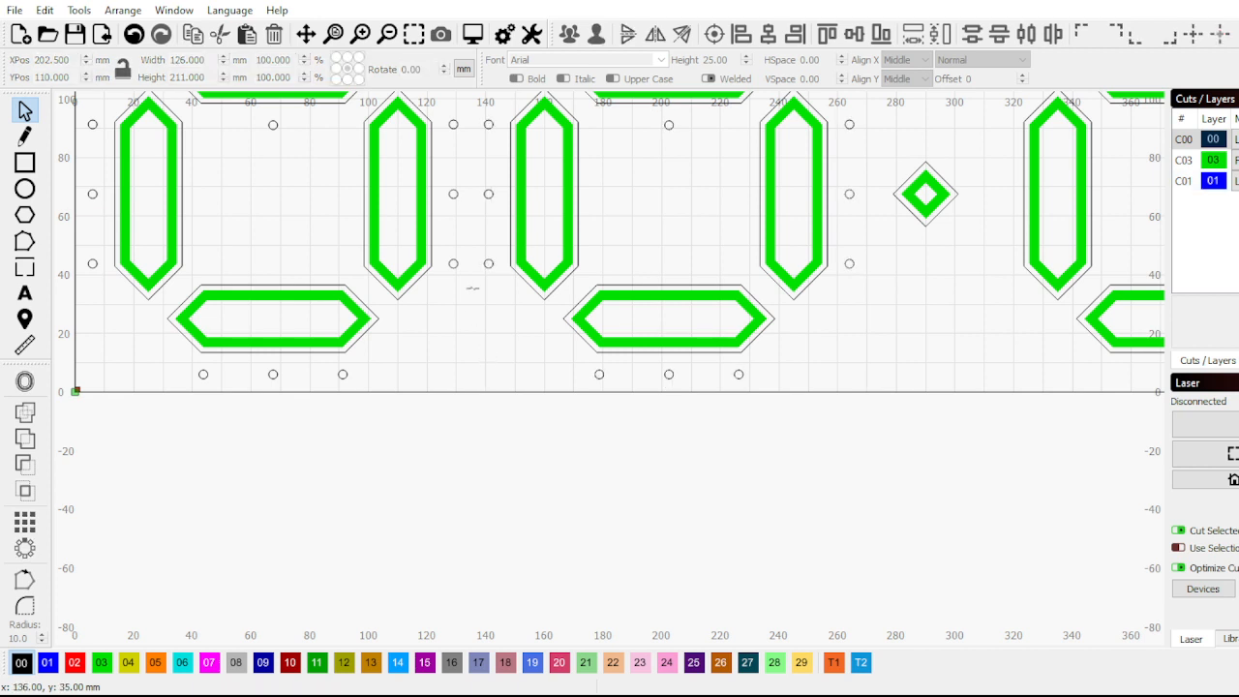
Array the first two digits' hole groups into three columns at 310 mm centre-to-centre X spacing, covering all six digits
left_click(488, 261)
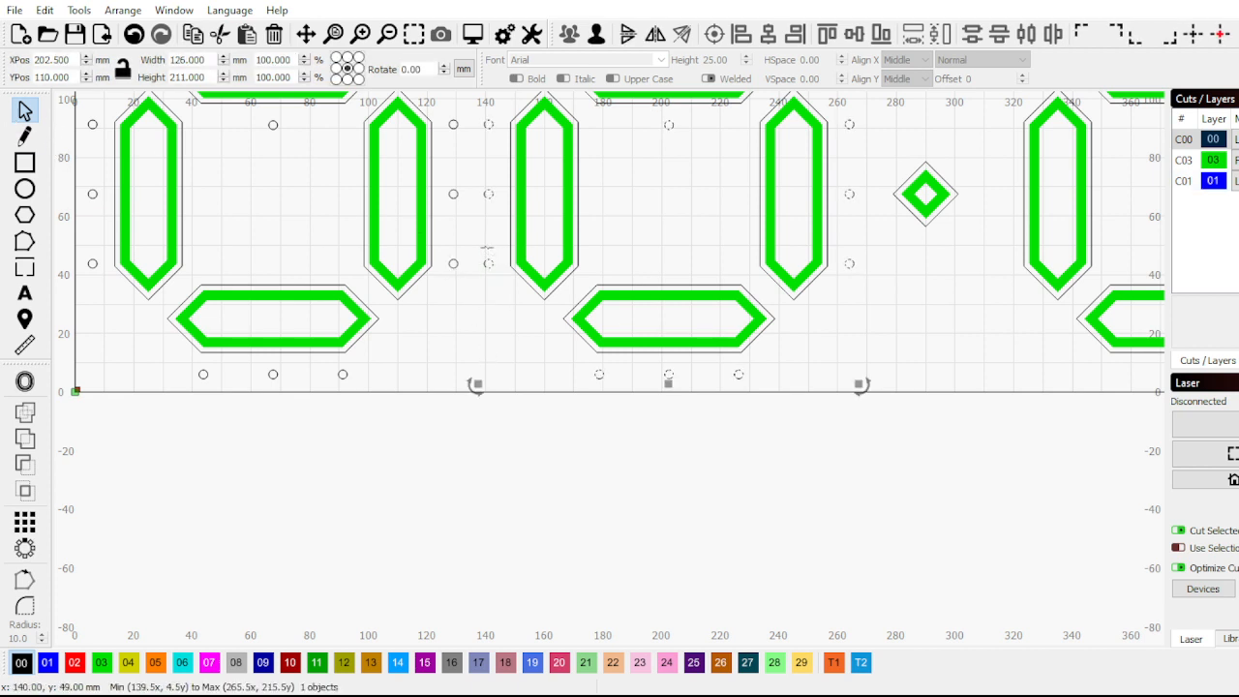
left_click_drag(467, 284, 449, 250)
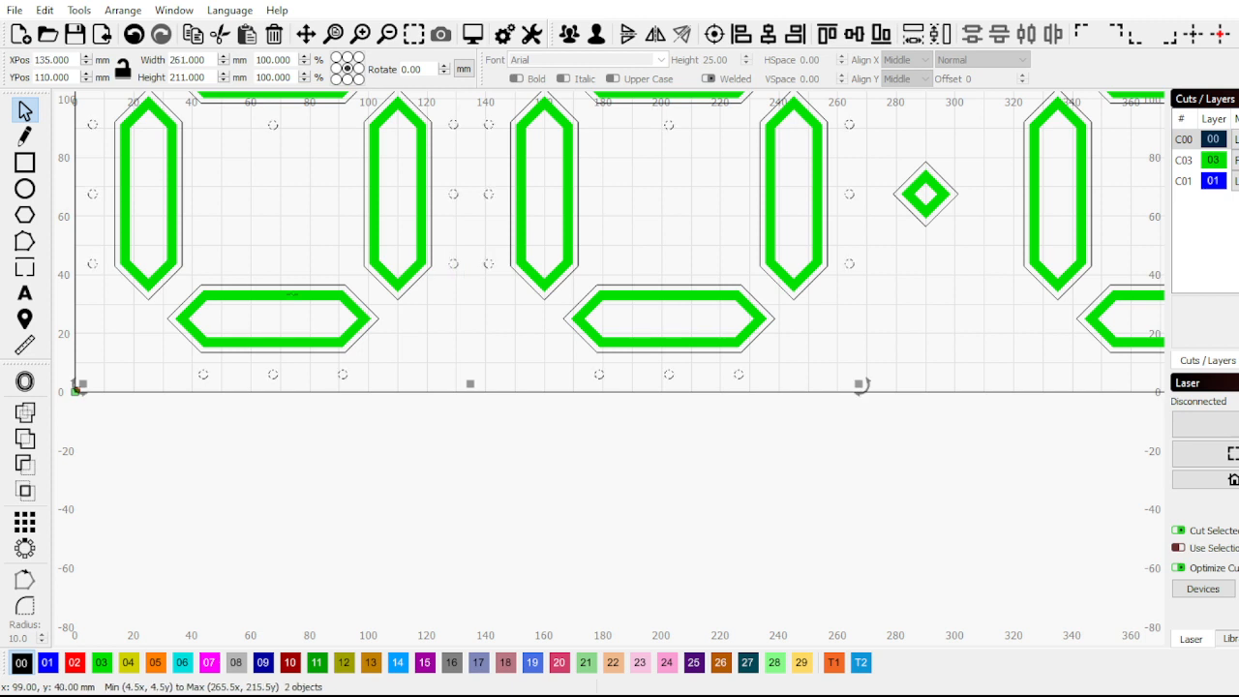
left_click(22, 524)
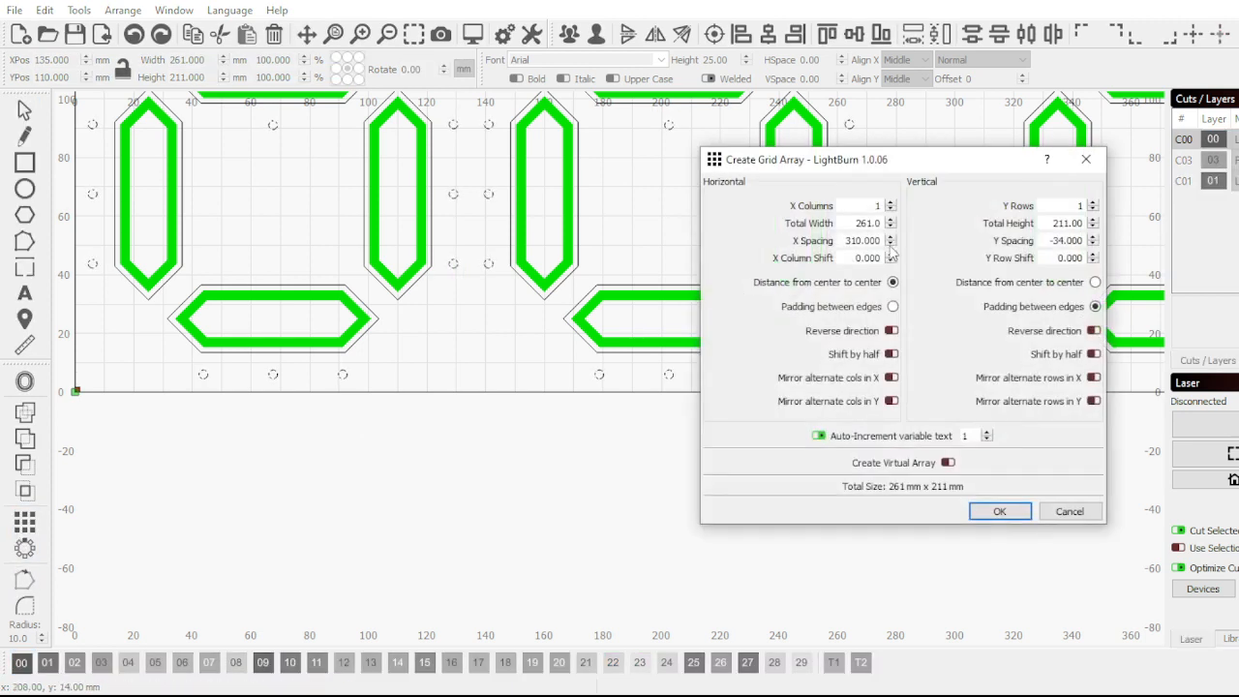
left_click(891, 201)
left_click(890, 201)
scroll(331, 397, "down", 10)
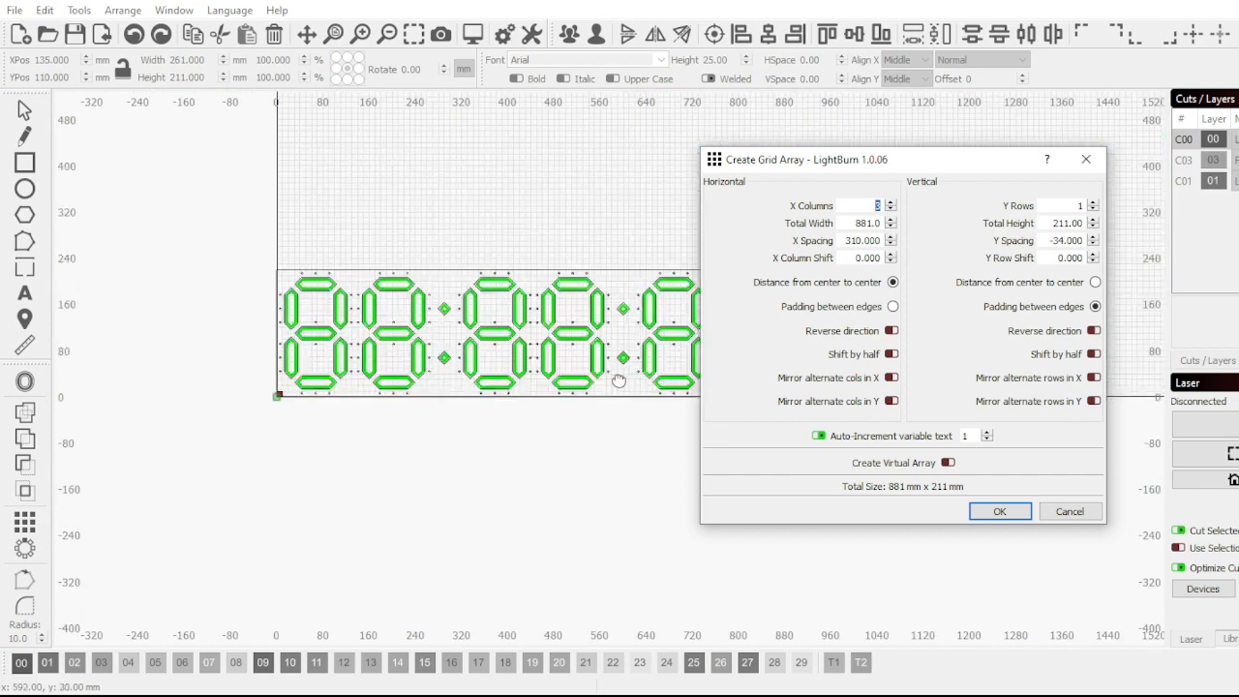
scroll(621, 366, "up", 9)
scroll(173, 375, "down", 9)
scroll(471, 374, "up", 9)
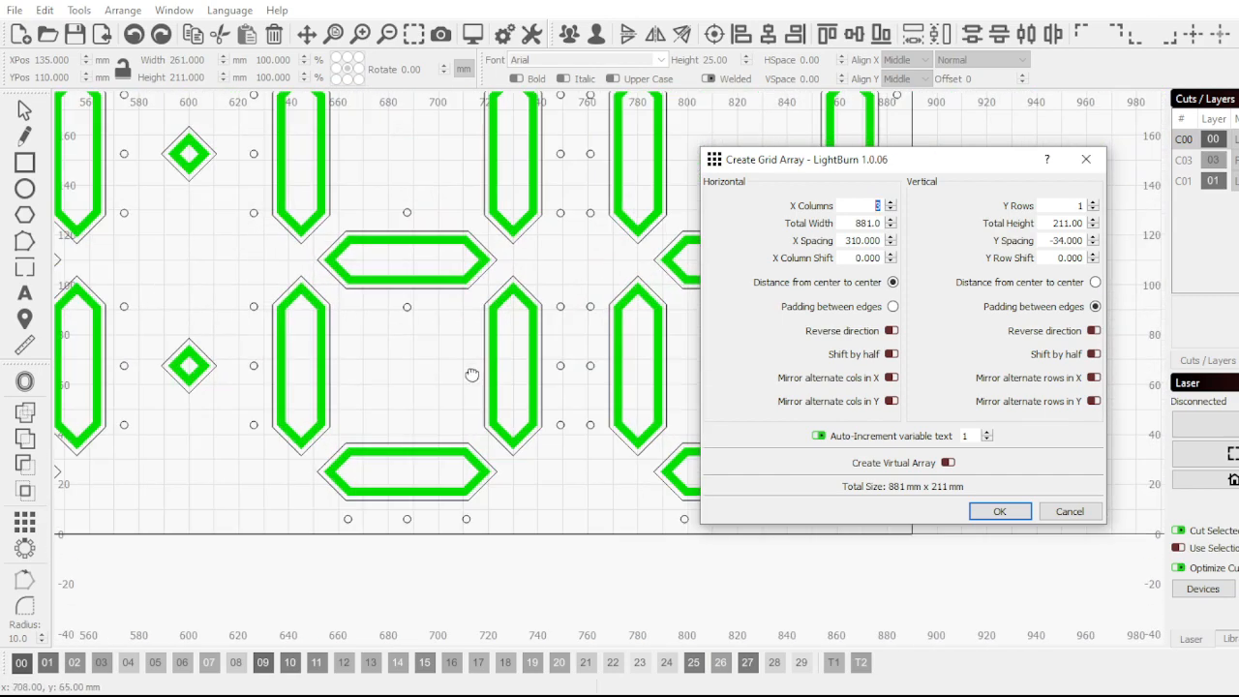
scroll(495, 374, "down", 8)
scroll(210, 341, "down", 1)
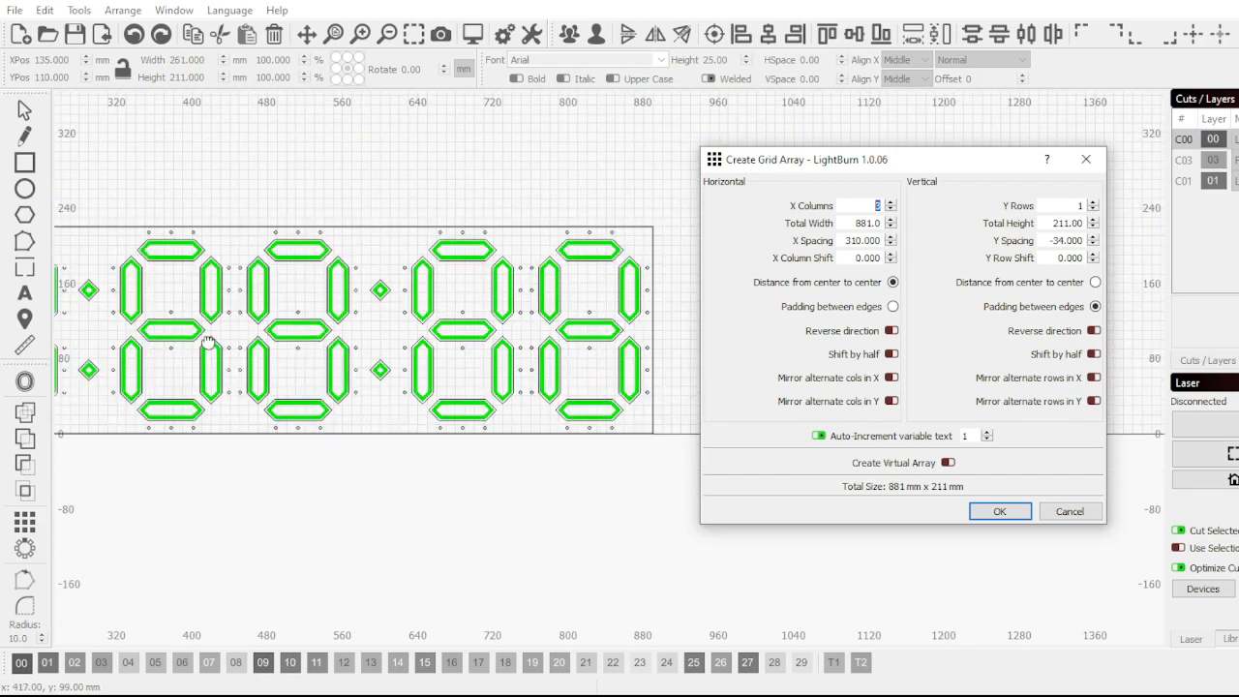
scroll(208, 341, "up", 6)
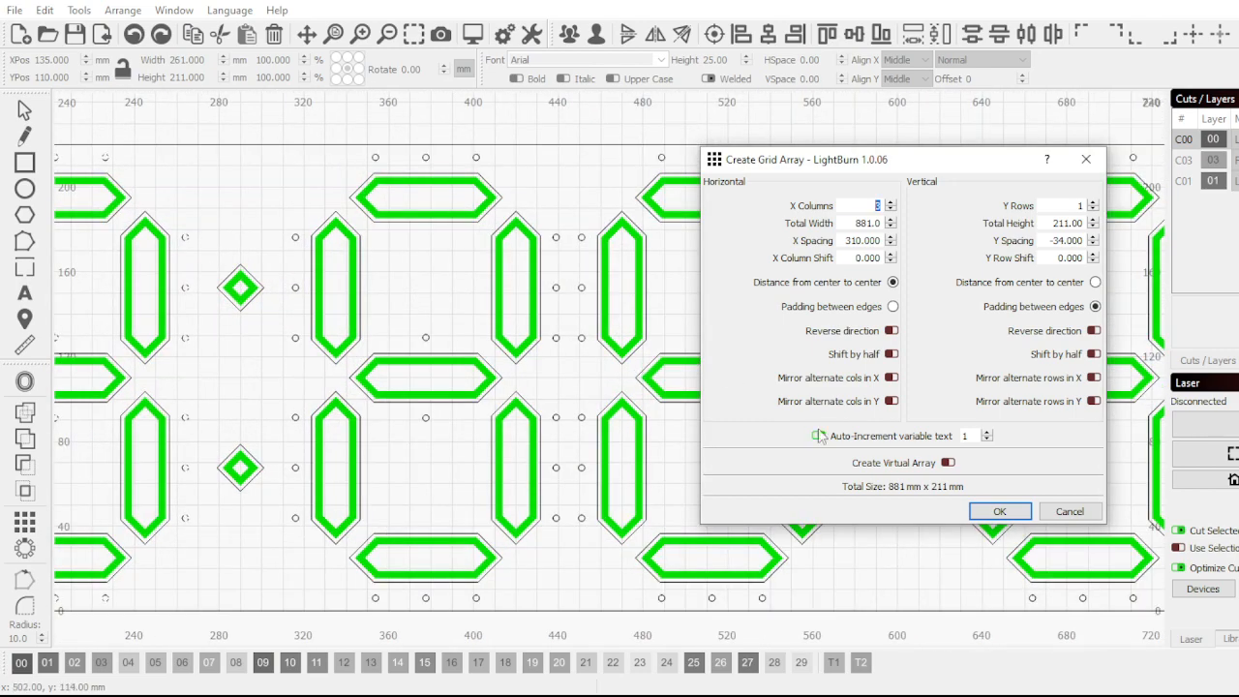
left_click(996, 510)
scroll(334, 327, "down", 4)
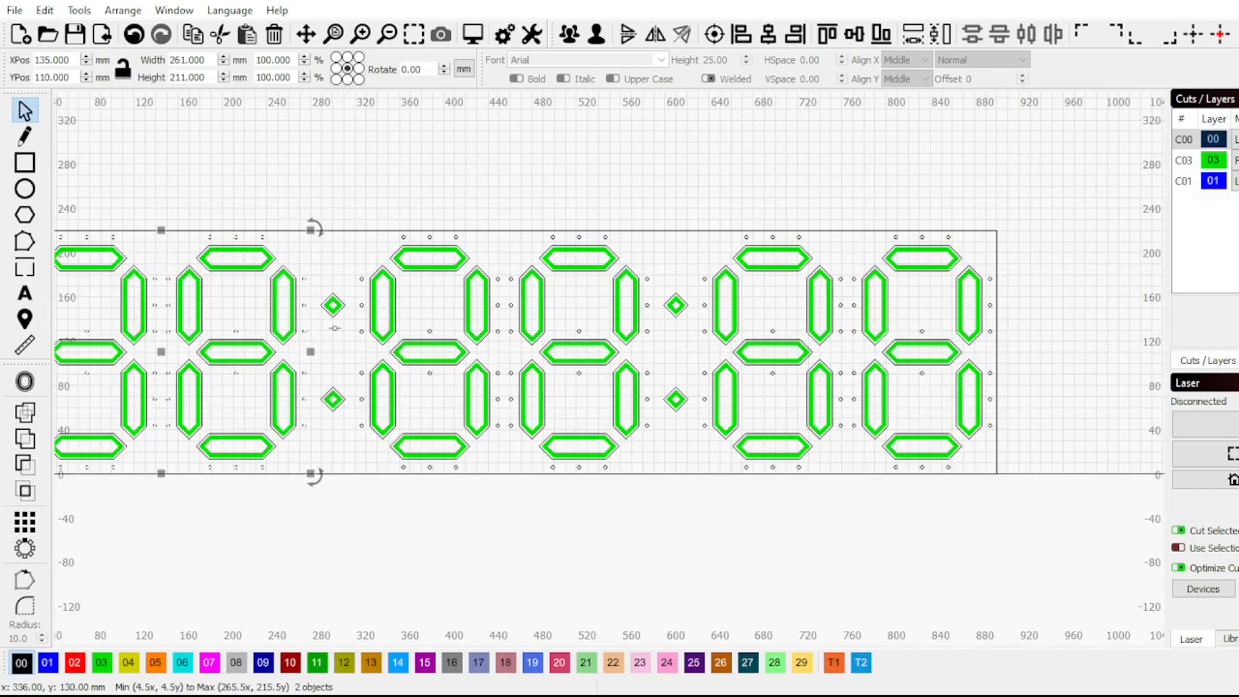
left_click(338, 186)
scroll(680, 271, "down", 3)
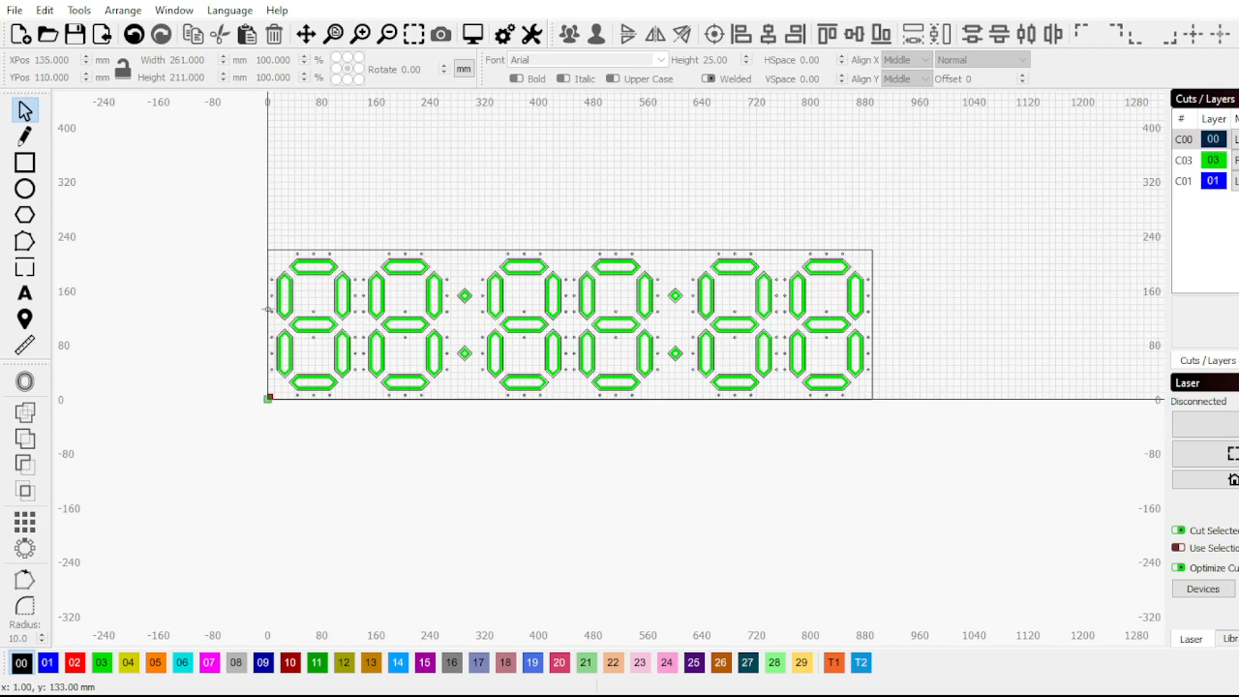
Hide the green 03 layer and examine the layer 00 cutouts and mounting holes across the whole panel
scroll(270, 307, "up", 3)
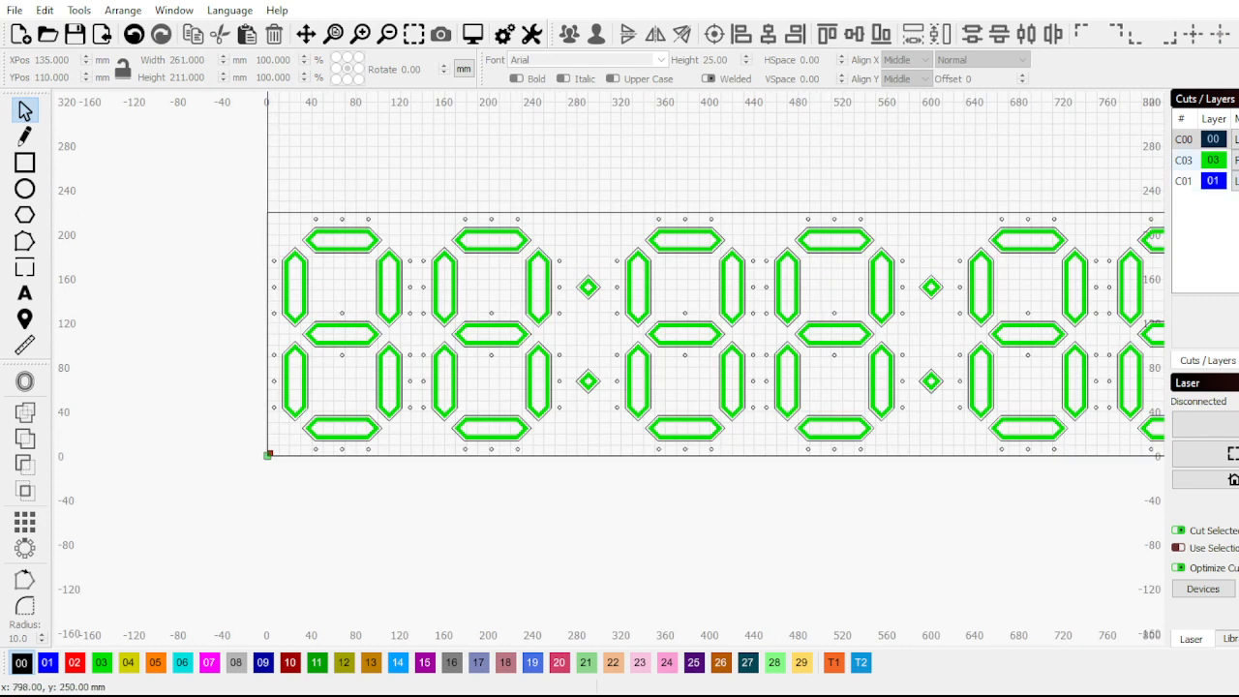
scroll(70, 176, "down", 3)
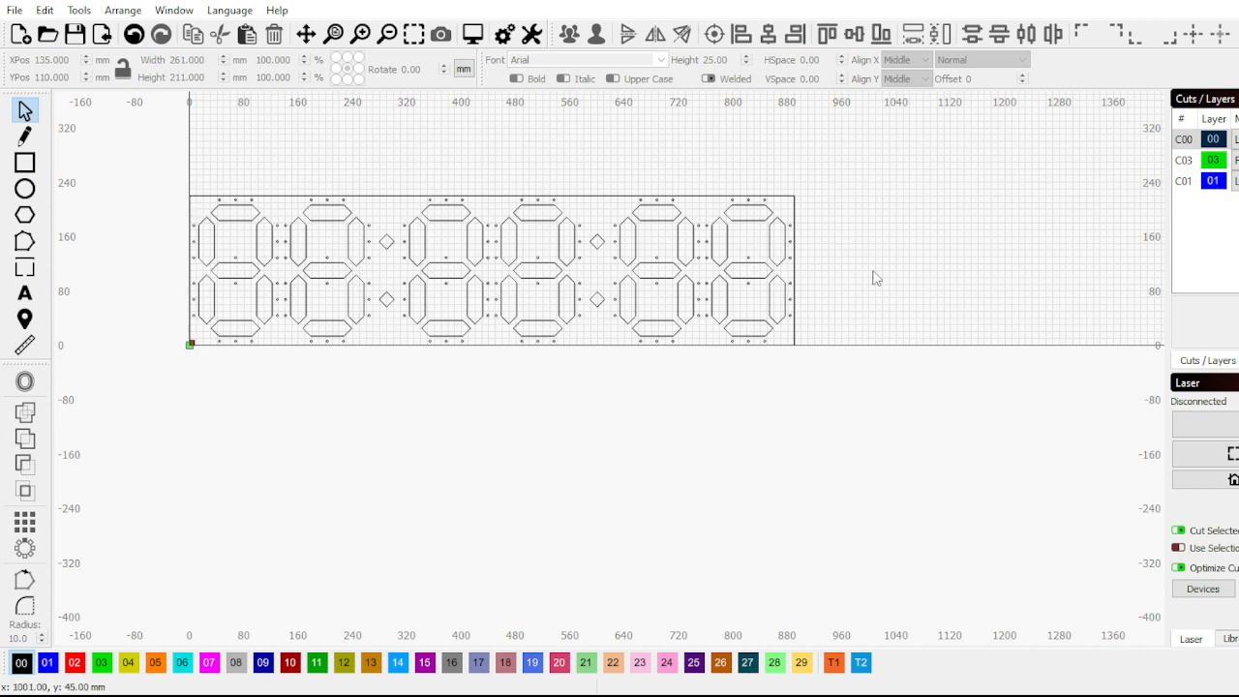
scroll(485, 270, "up", 1)
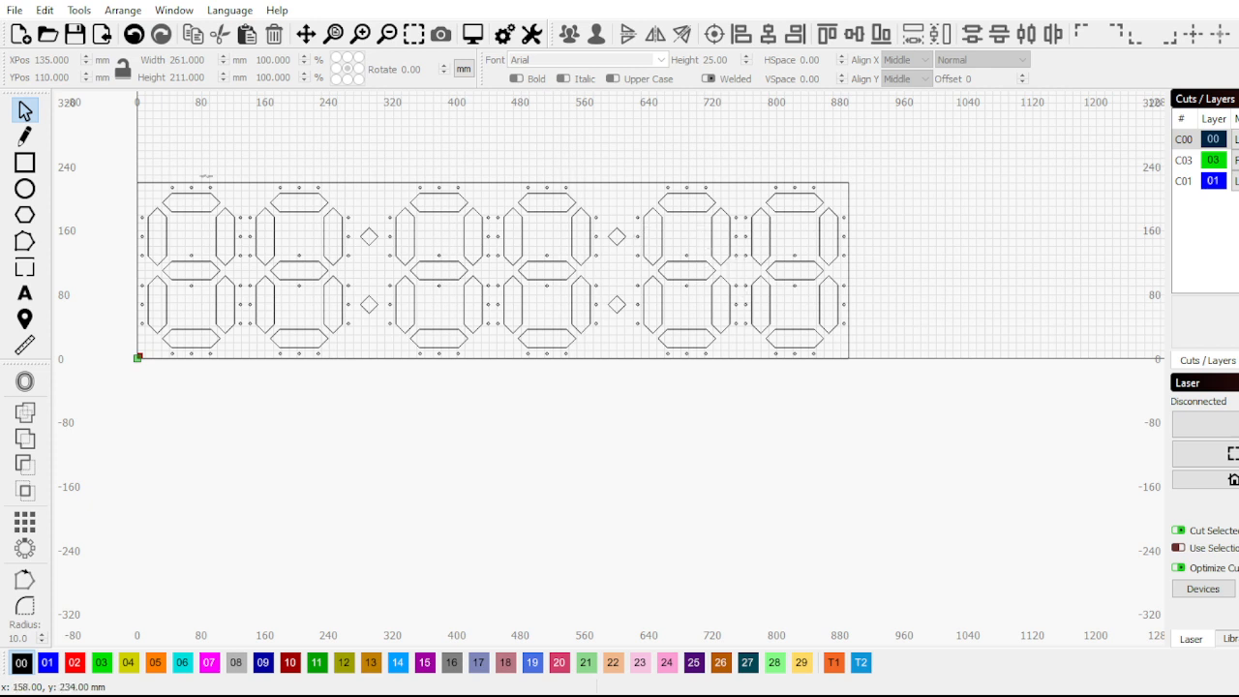
Draw a rectangle about 582 × 220 mm over the first four digits and check its dimensions in inches, returning to millimetres
left_click(25, 162)
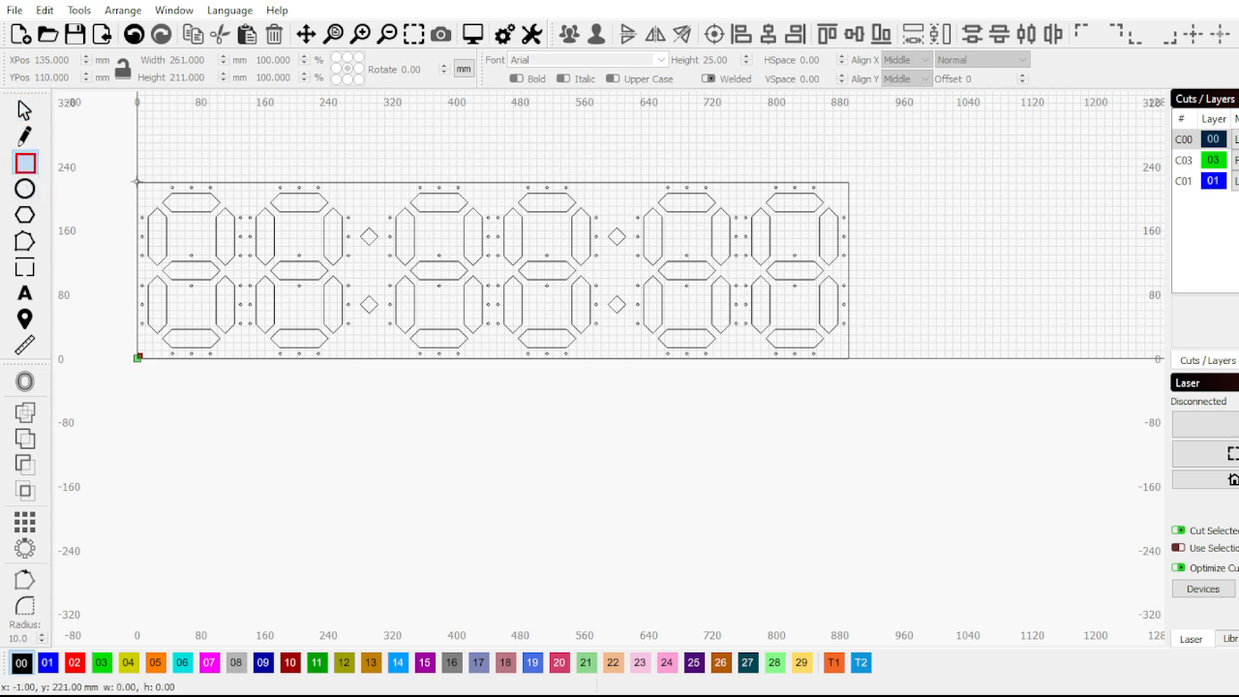
left_click_drag(136, 182, 602, 360)
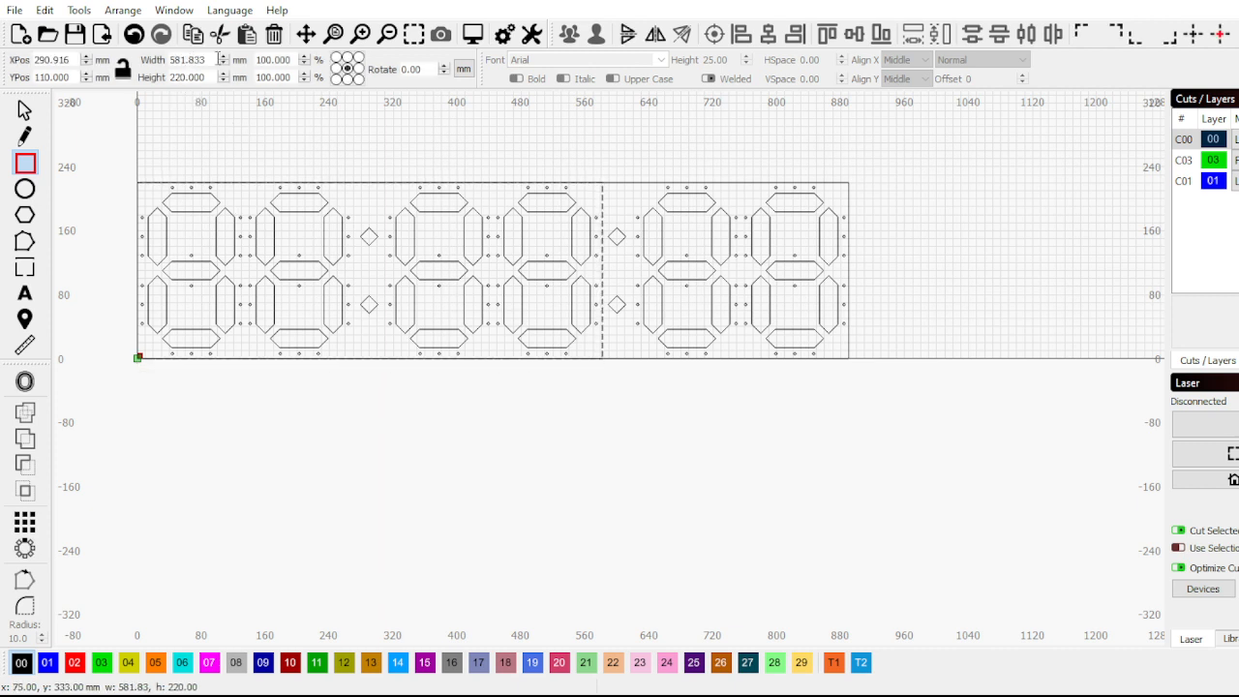
left_click_drag(207, 60, 97, 60)
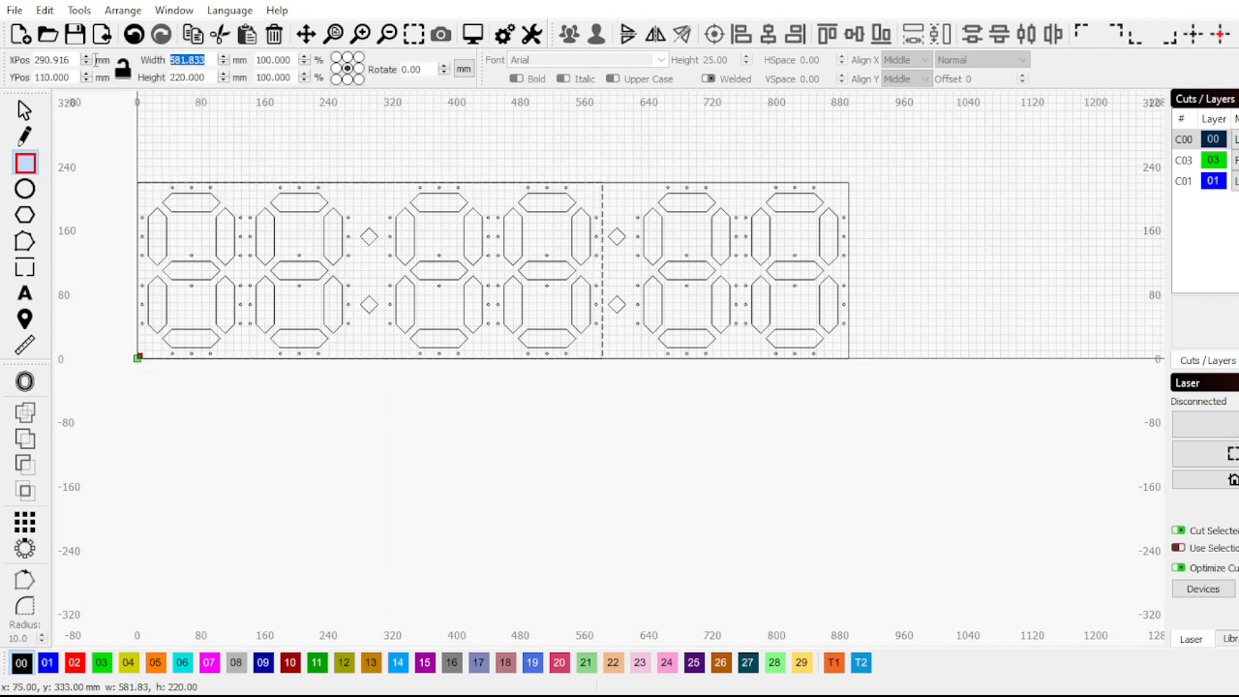
left_click(465, 68)
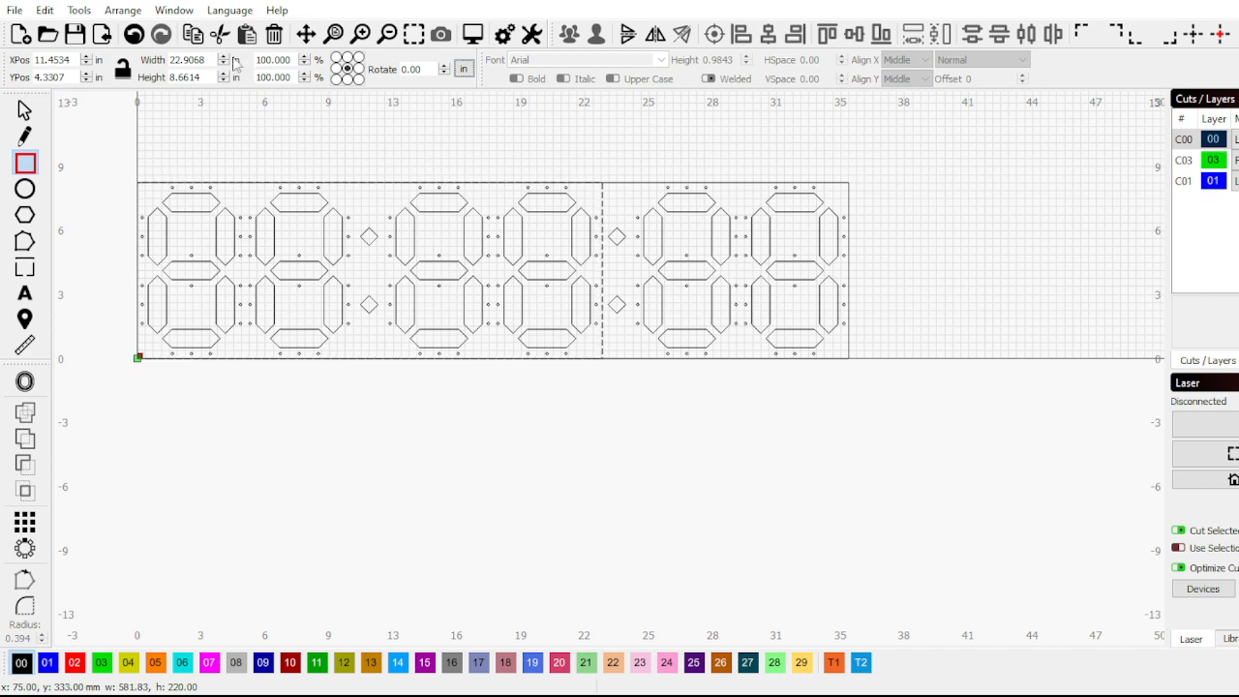
left_click(464, 68)
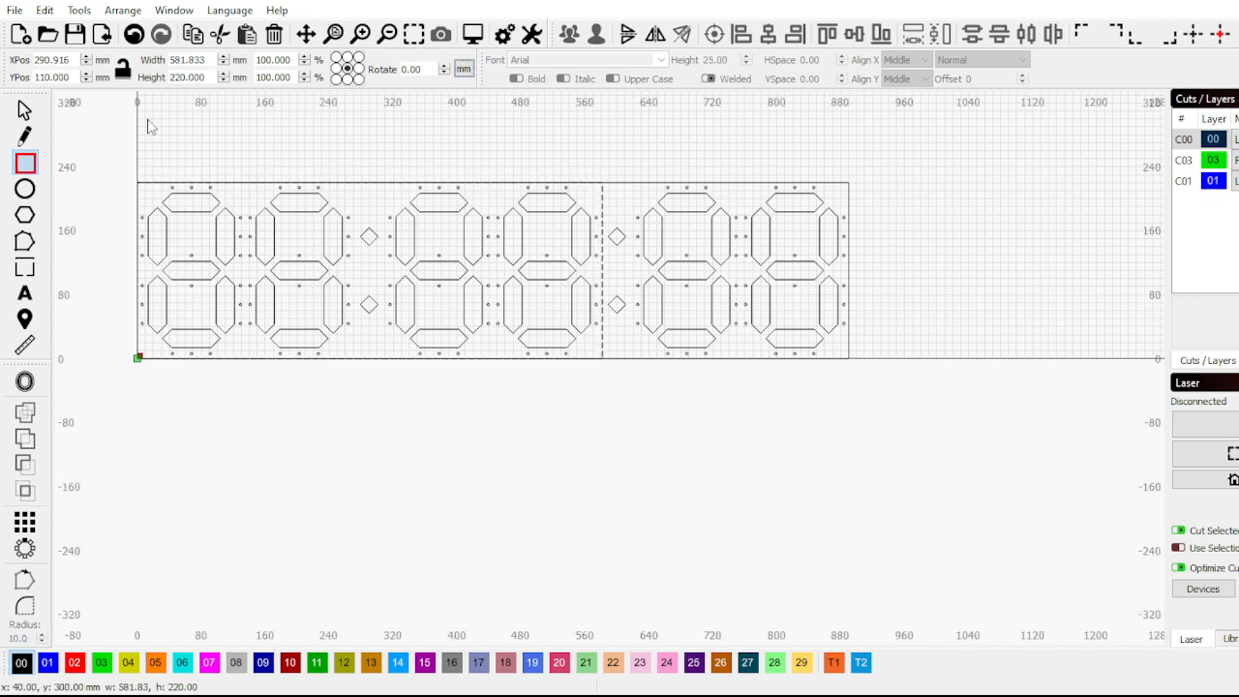
Delete the rectangle drawn over the first four digits
left_click(25, 110)
left_click(612, 160)
scroll(615, 206, "up", 3)
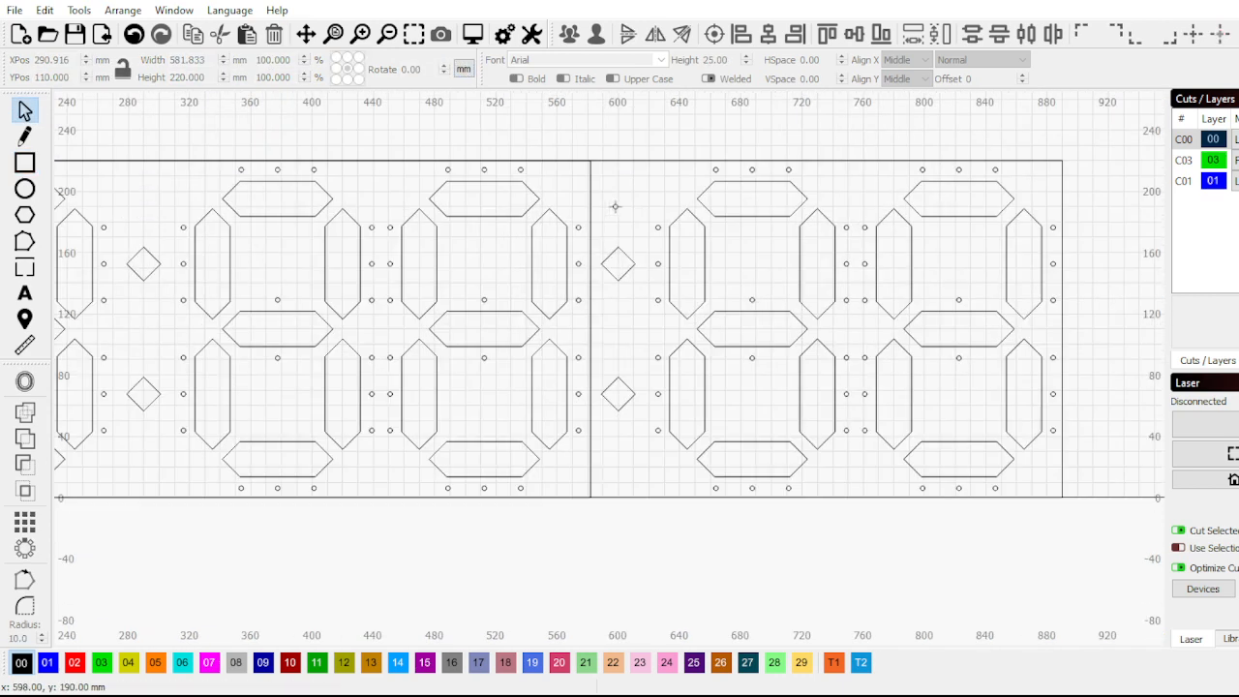
left_click(592, 204)
left_click(611, 198)
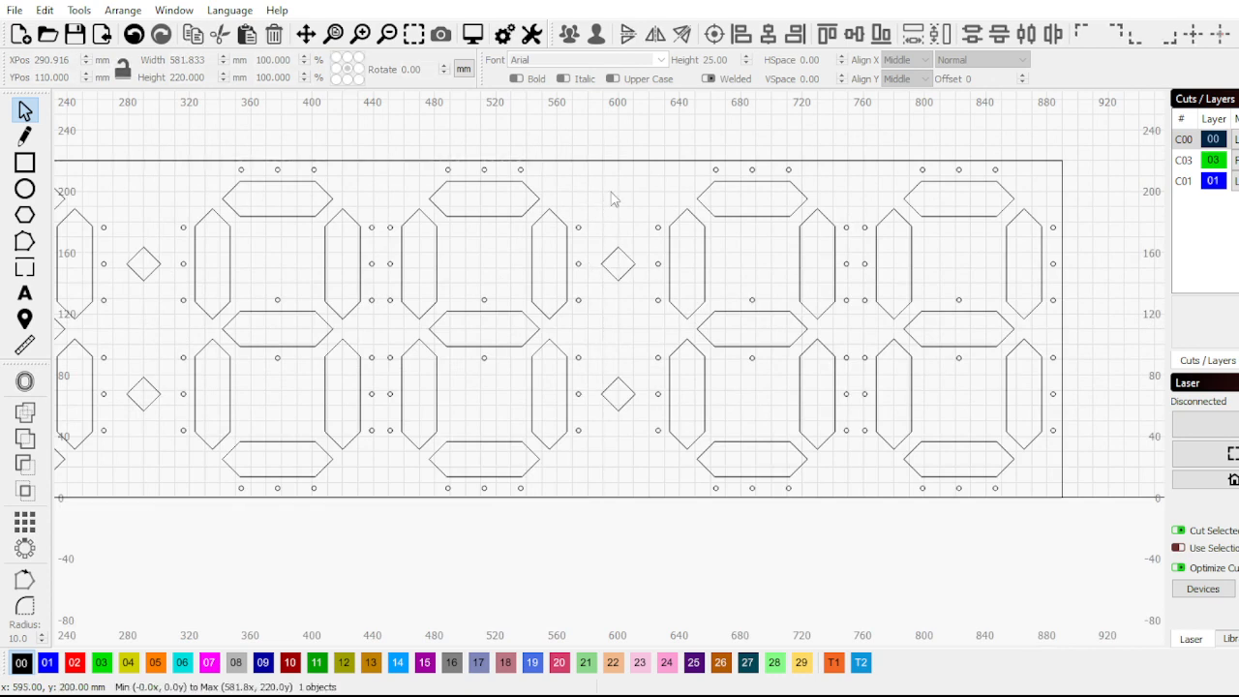
scroll(617, 199, "down", 3)
scroll(416, 220, "up", 2)
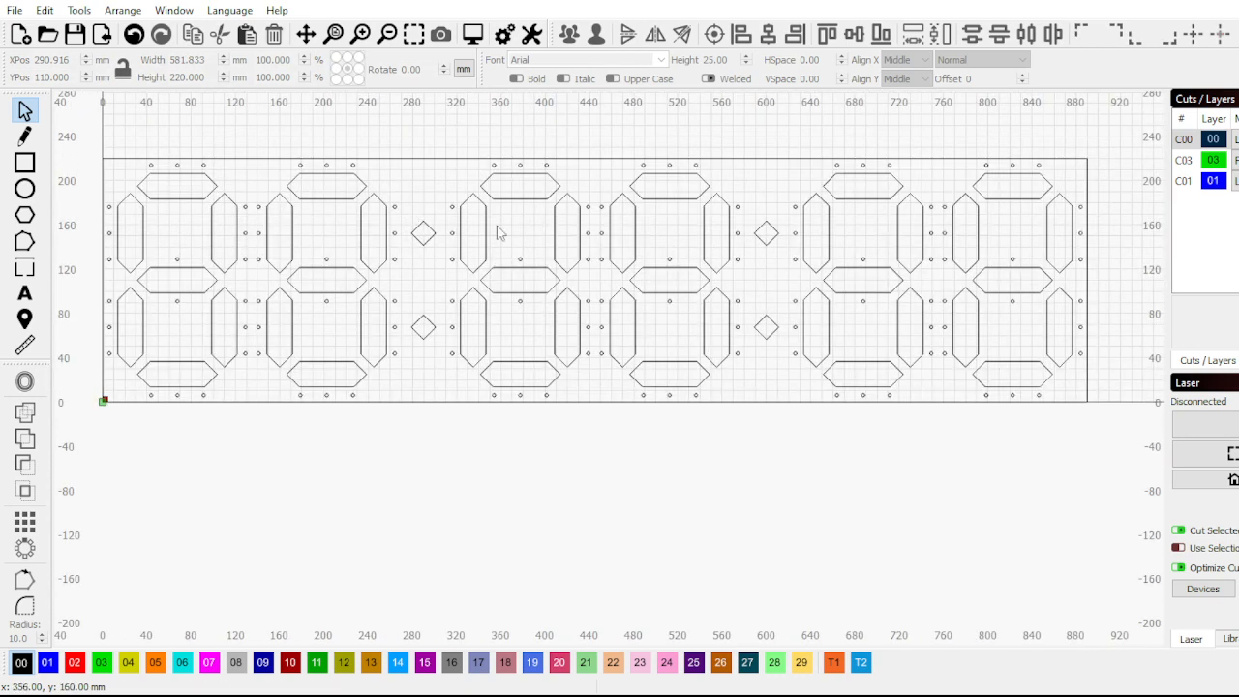
scroll(499, 232, "down", 1)
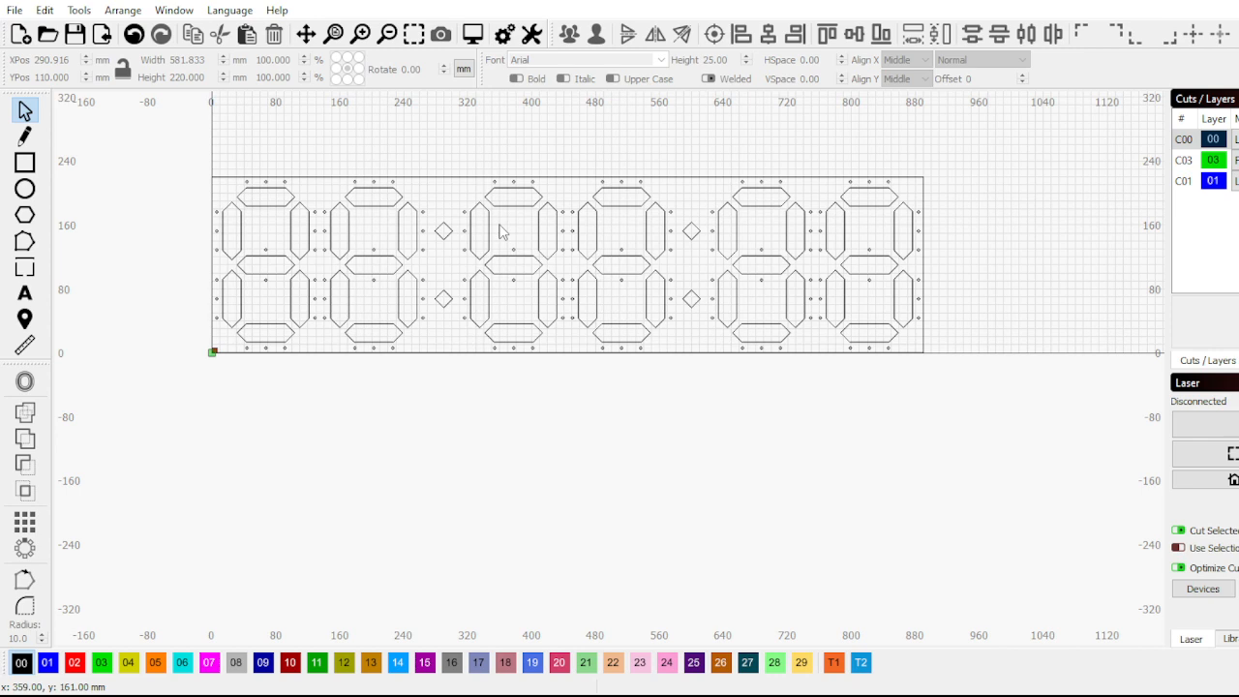
scroll(546, 240, "down", 2)
scroll(558, 208, "up", 2)
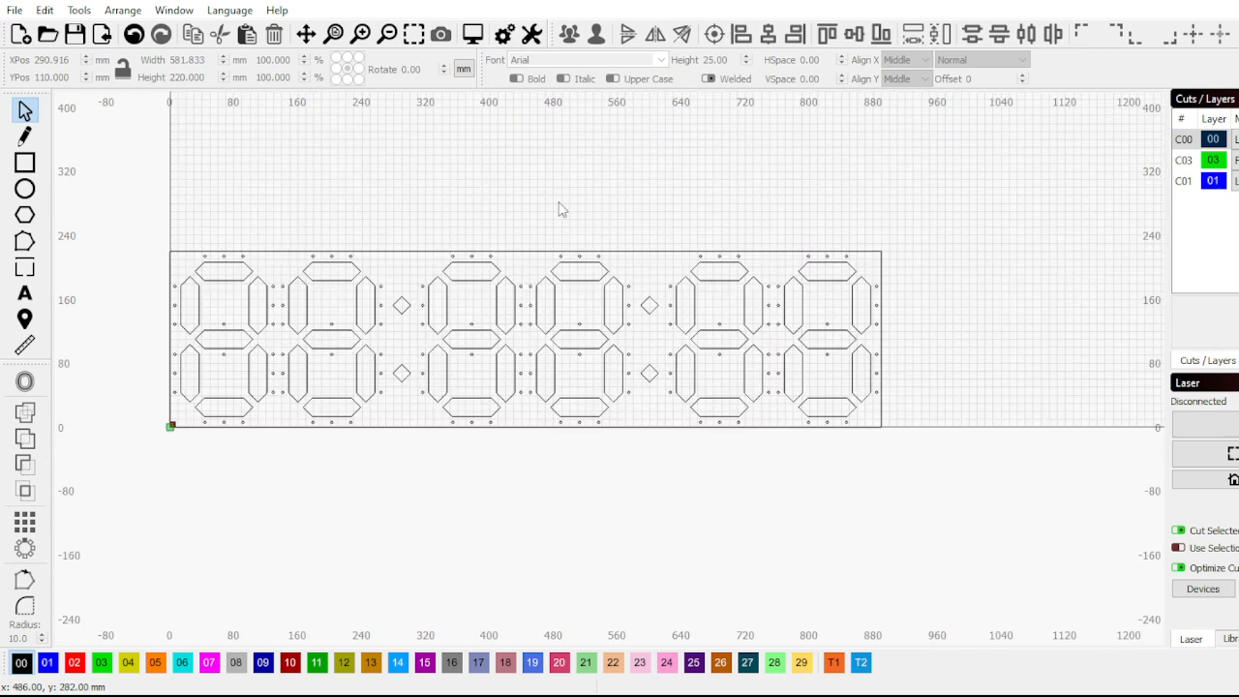
scroll(905, 244, "down", 1)
scroll(492, 368, "up", 2)
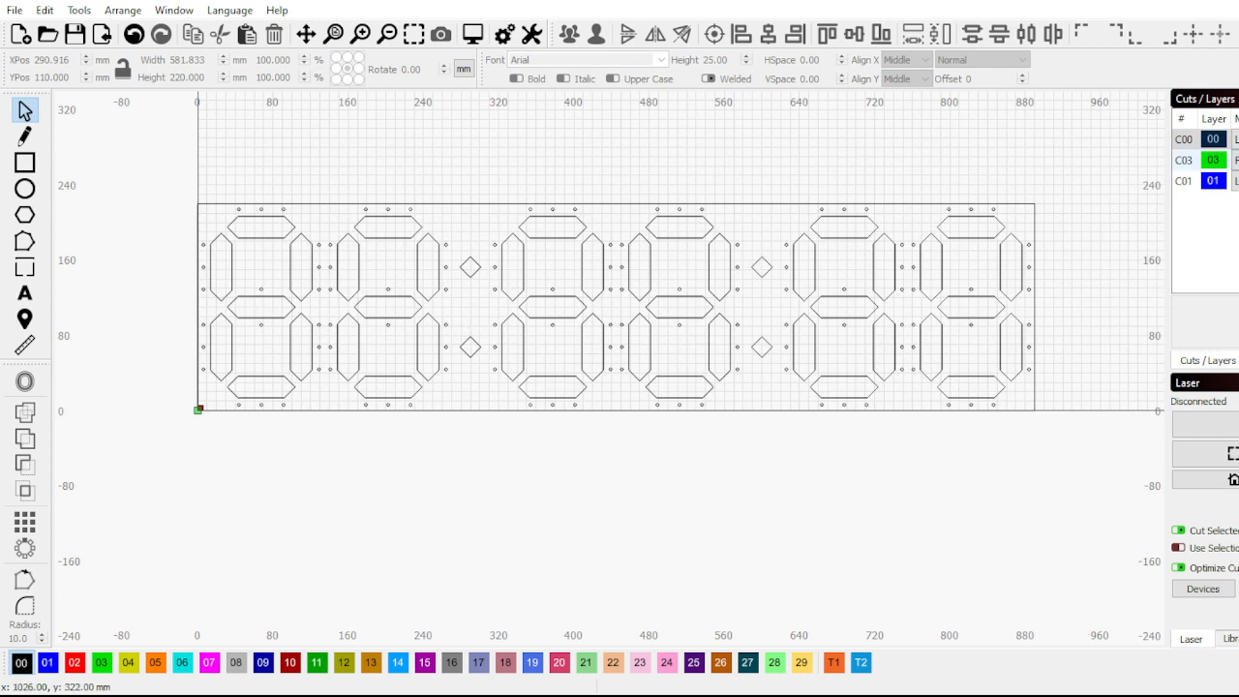
Show the green 03 and blue 01 layers again
left_click(1237, 160)
left_click(1238, 181)
scroll(666, 306, "up", 3)
scroll(329, 223, "down", 2)
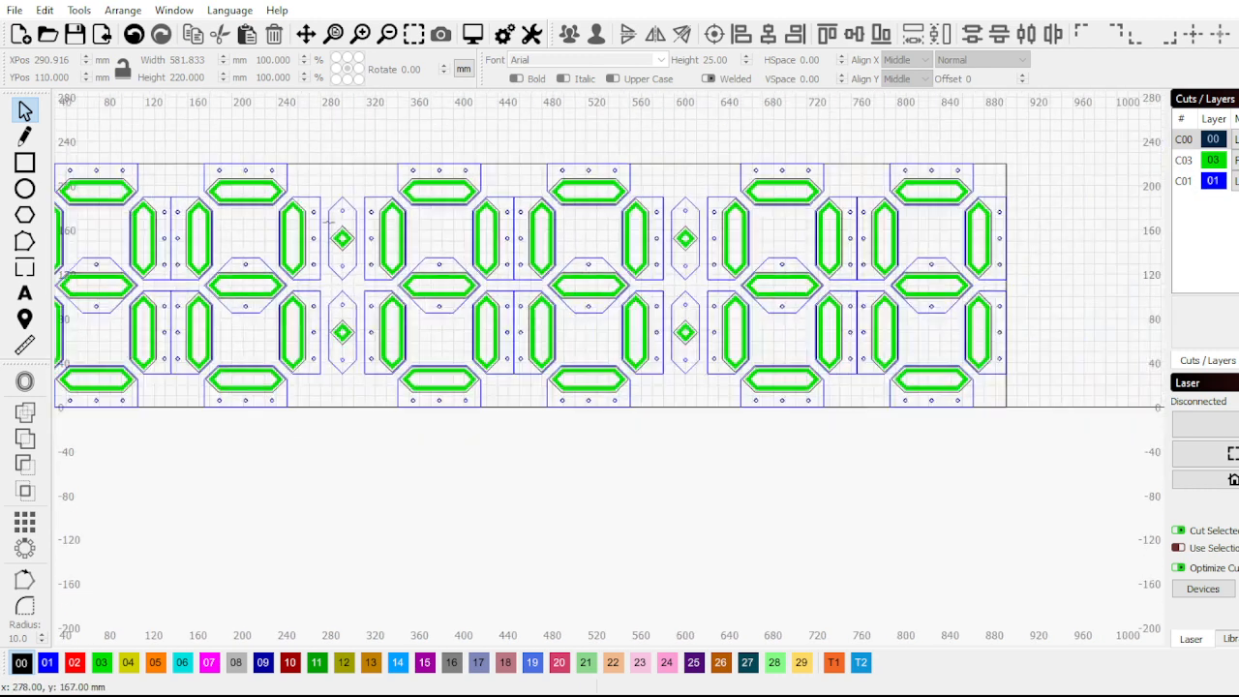
Paste a copy of the first pair of dot separators above the display and assign it to layer 00
left_click(329, 210)
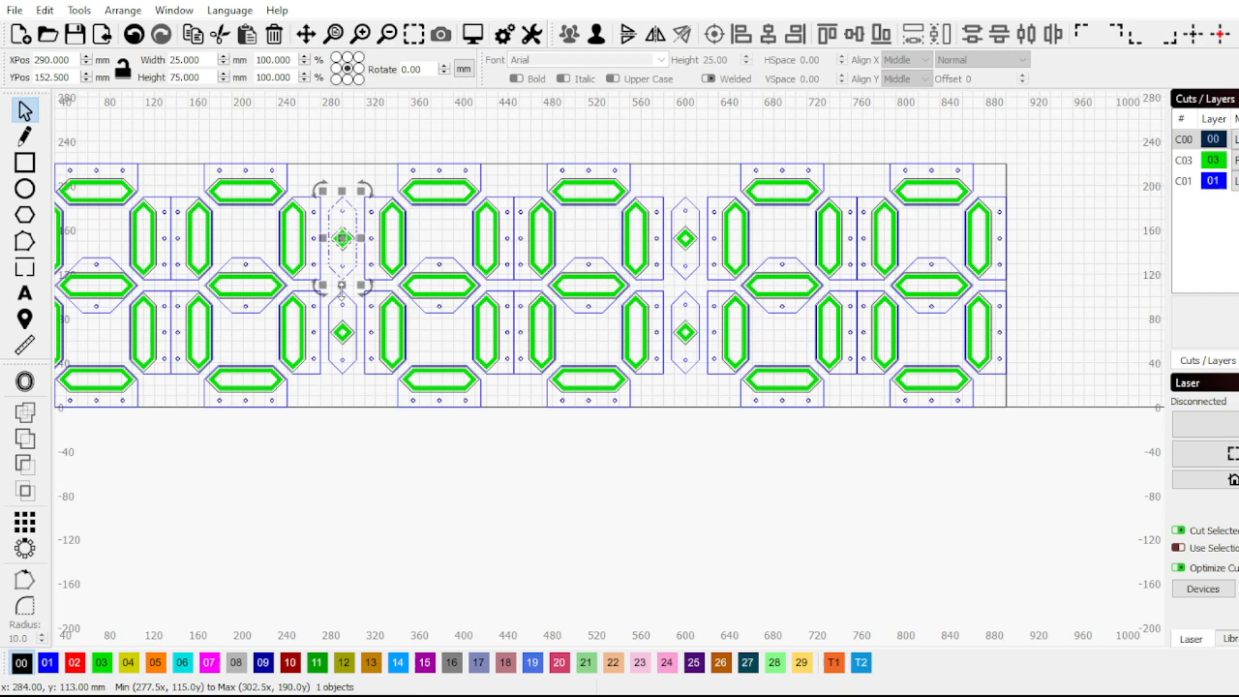
left_click(330, 356, "shift")
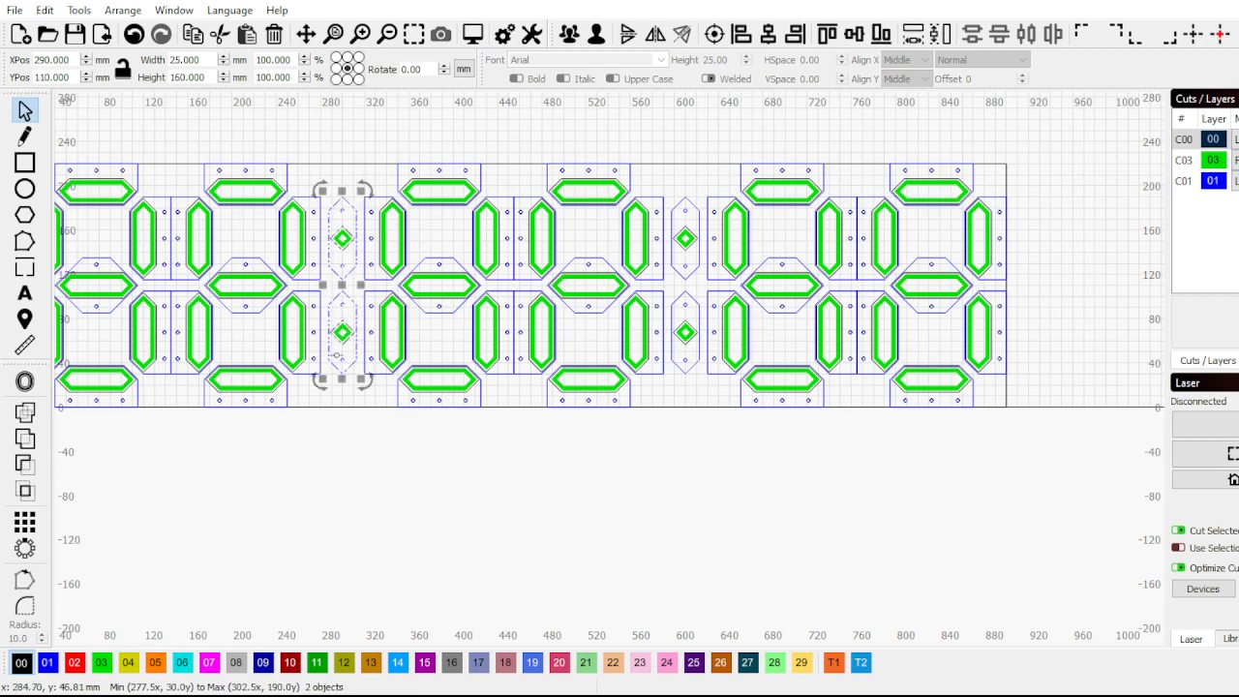
scroll(365, 183, "down", 2)
scroll(365, 184, "down", 1)
scroll(417, 235, "up", 1)
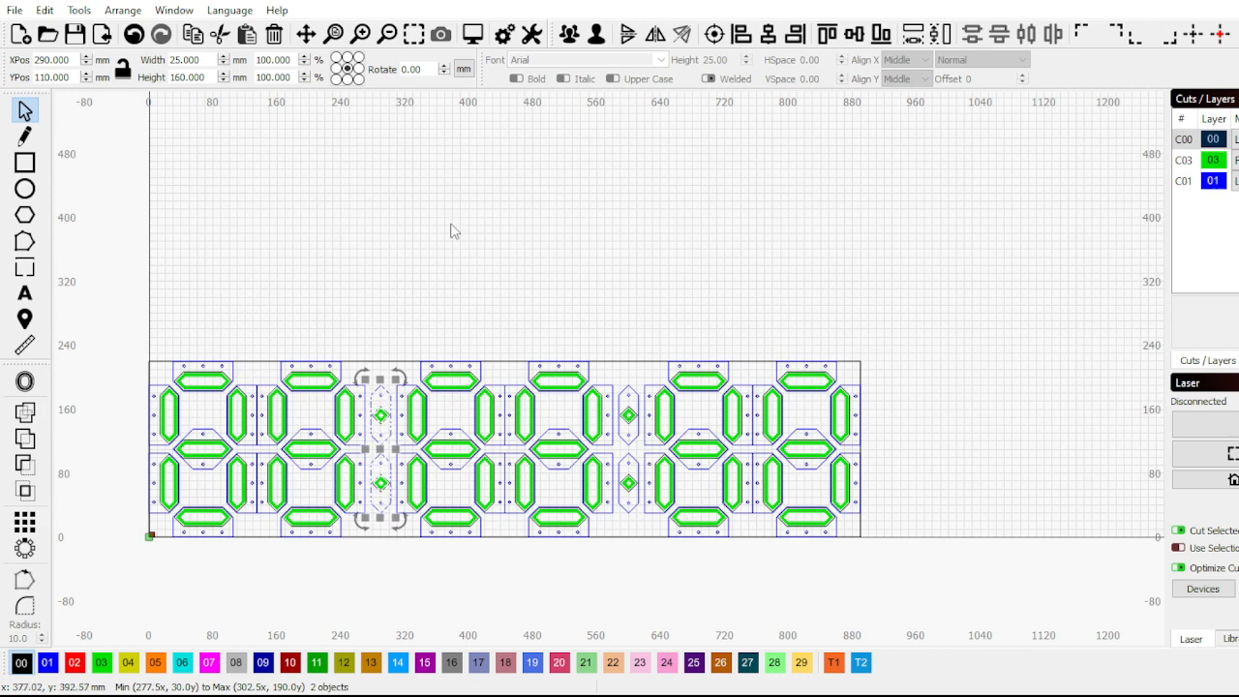
key("ctrl+v")
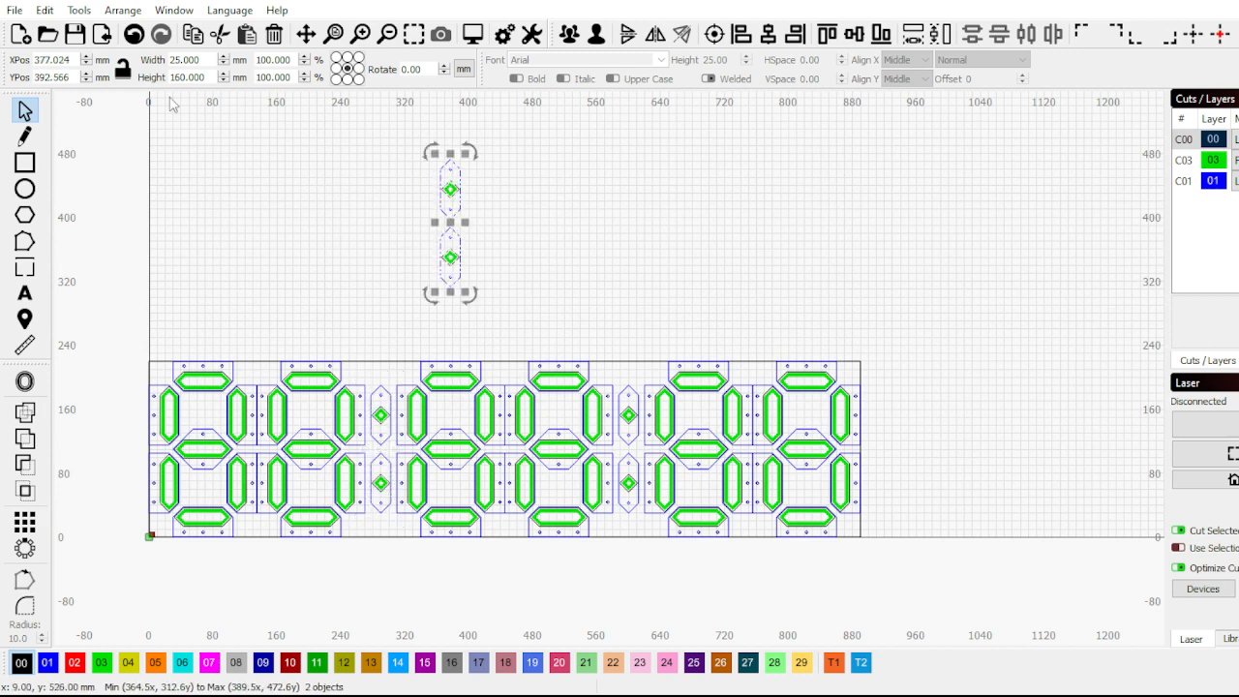
scroll(487, 239, "up", 2)
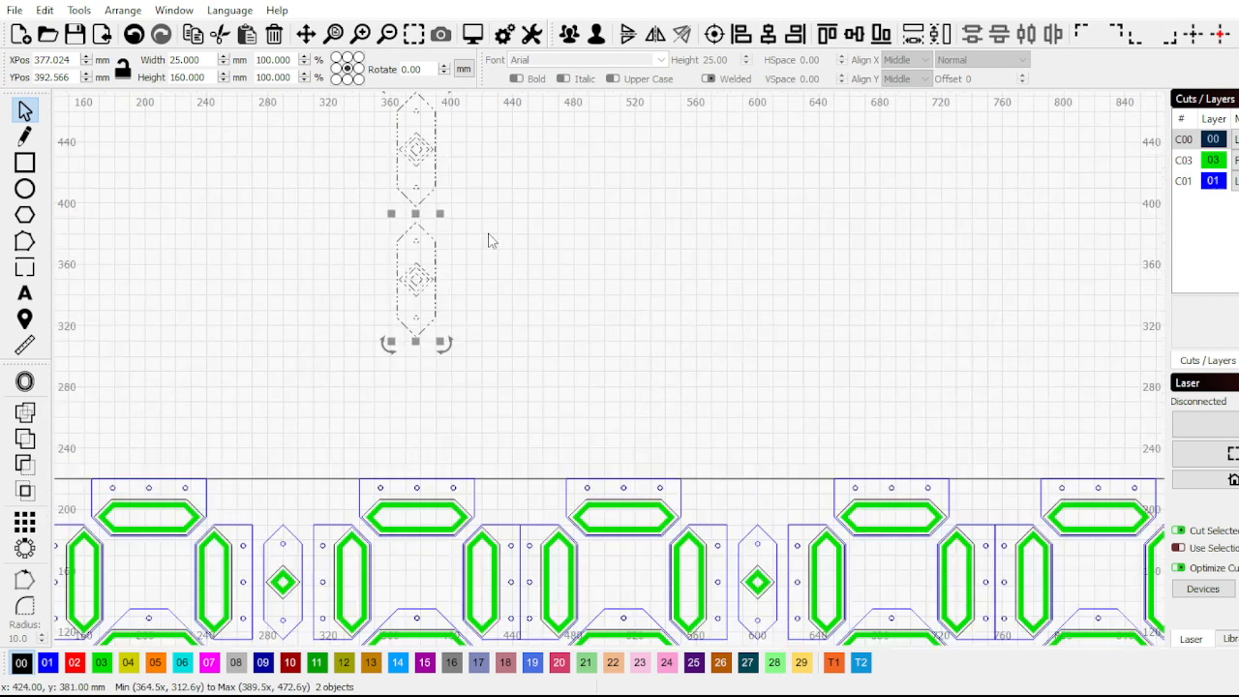
Ungroup the duplicate dot separators and delete their outlines and diamonds, keeping only the four mounting holes
left_click(597, 36)
left_click_drag(509, 290, 309, 268)
key("Delete")
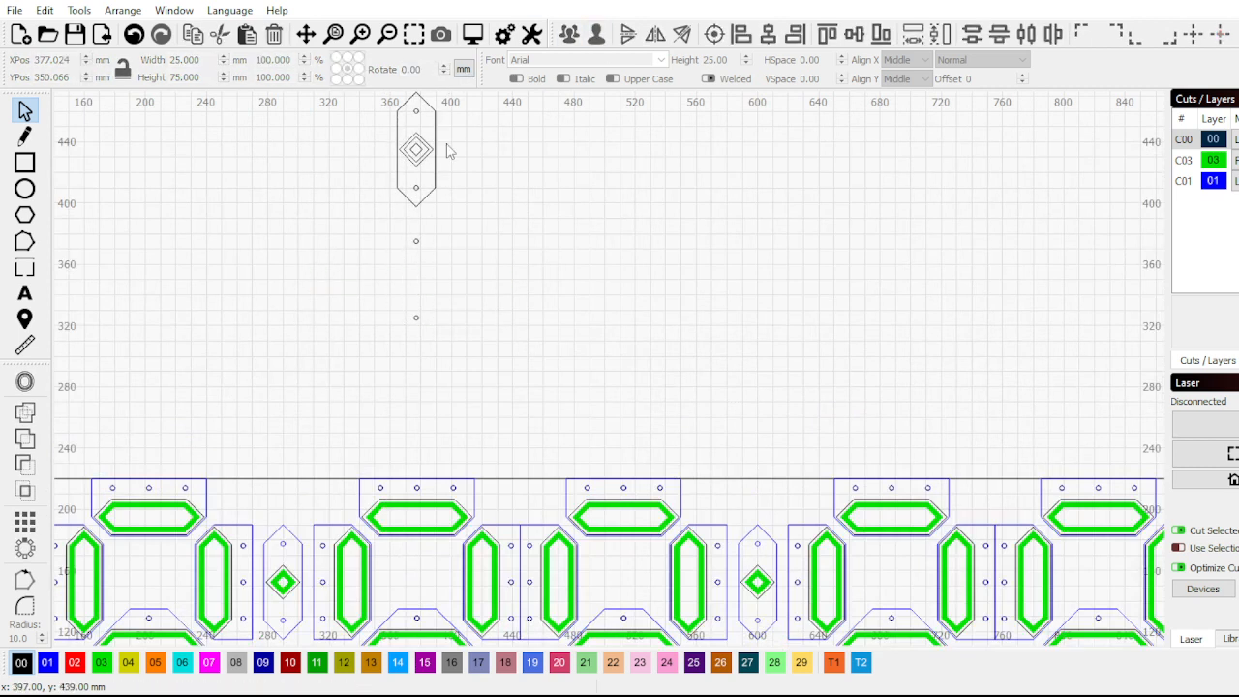
left_click_drag(474, 159, 540, 367)
key("Delete")
Group the four mounting holes and move them onto the first dot separators' holes, centred at X 290, Y 110 mm
scroll(467, 369, "down", 1)
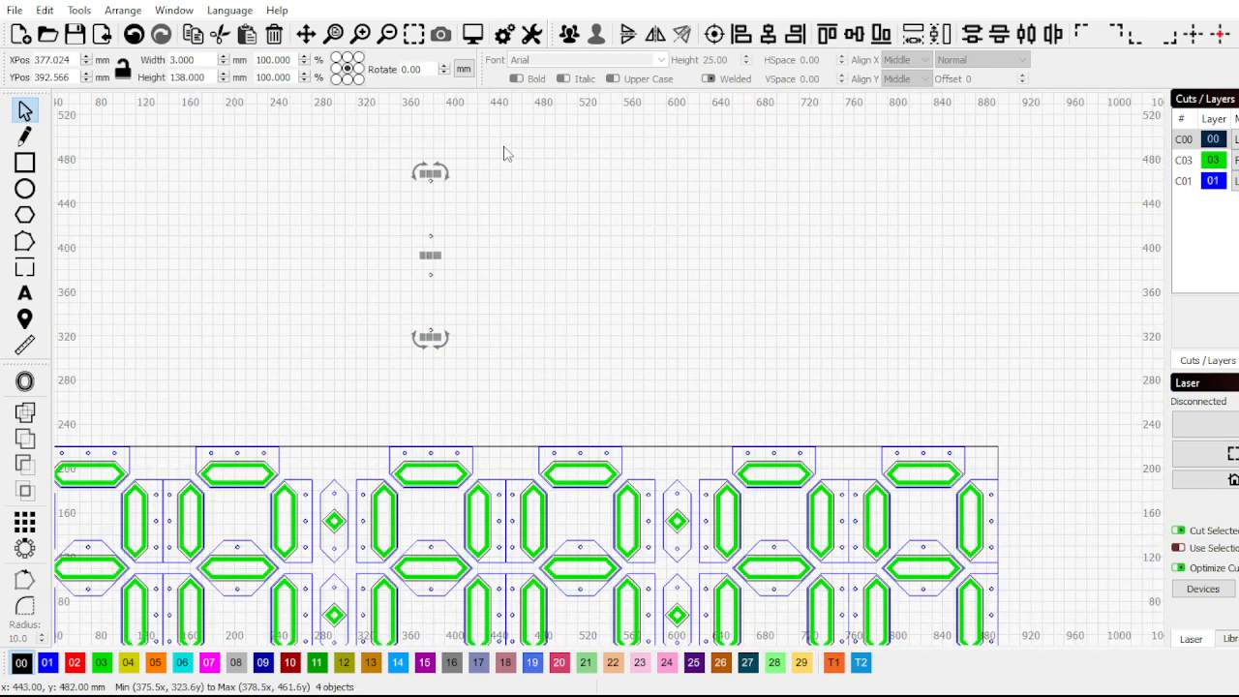
left_click(569, 34)
scroll(475, 380, "down", 1)
scroll(438, 267, "up", 1)
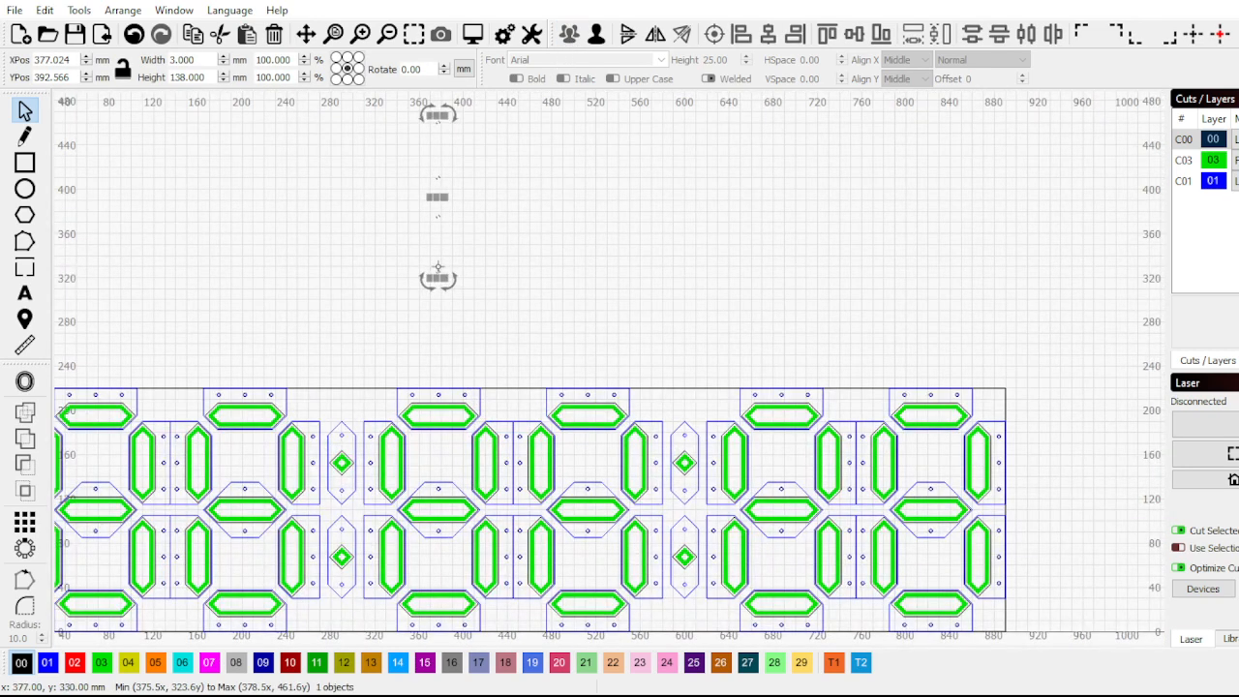
left_click_drag(438, 268, 341, 585)
scroll(336, 561, "down", 2)
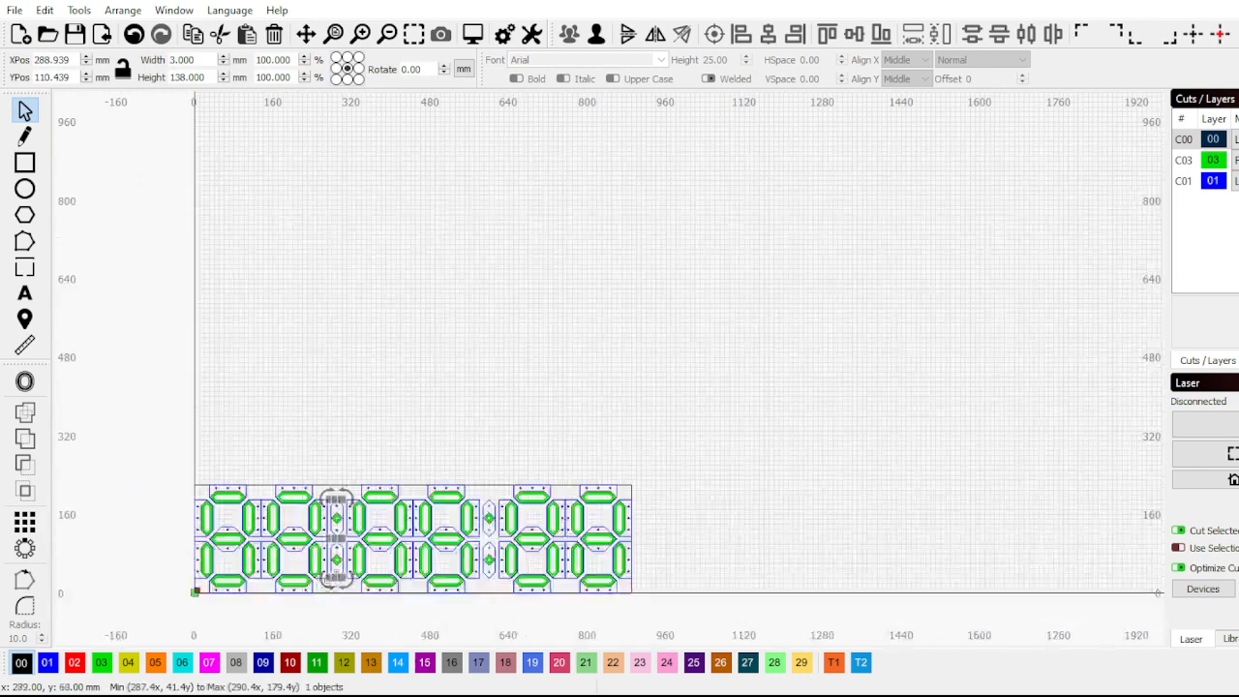
scroll(337, 559, "up", 10)
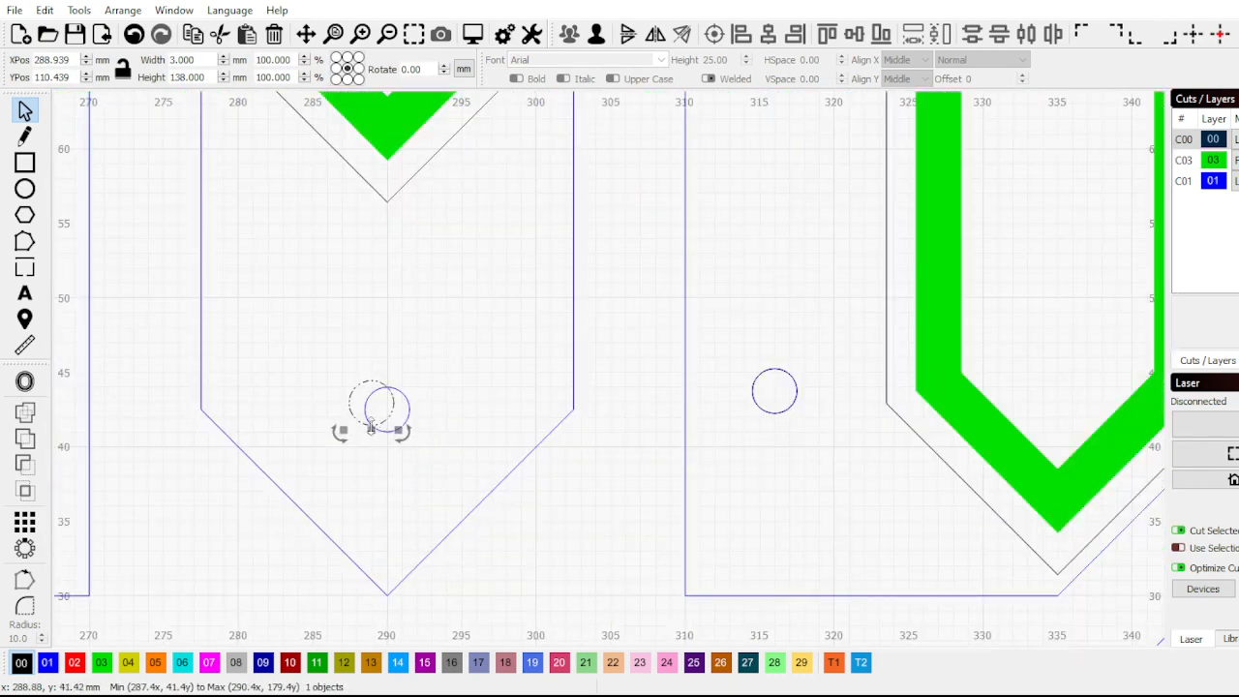
mouse_move(355, 414)
left_mouse_down()
mouse_move(378, 420)
mouse_move(370, 413)
mouse_move(357, 465)
mouse_move(373, 451)
mouse_move(366, 419)
left_mouse_up()
scroll(348, 430, "down", 10)
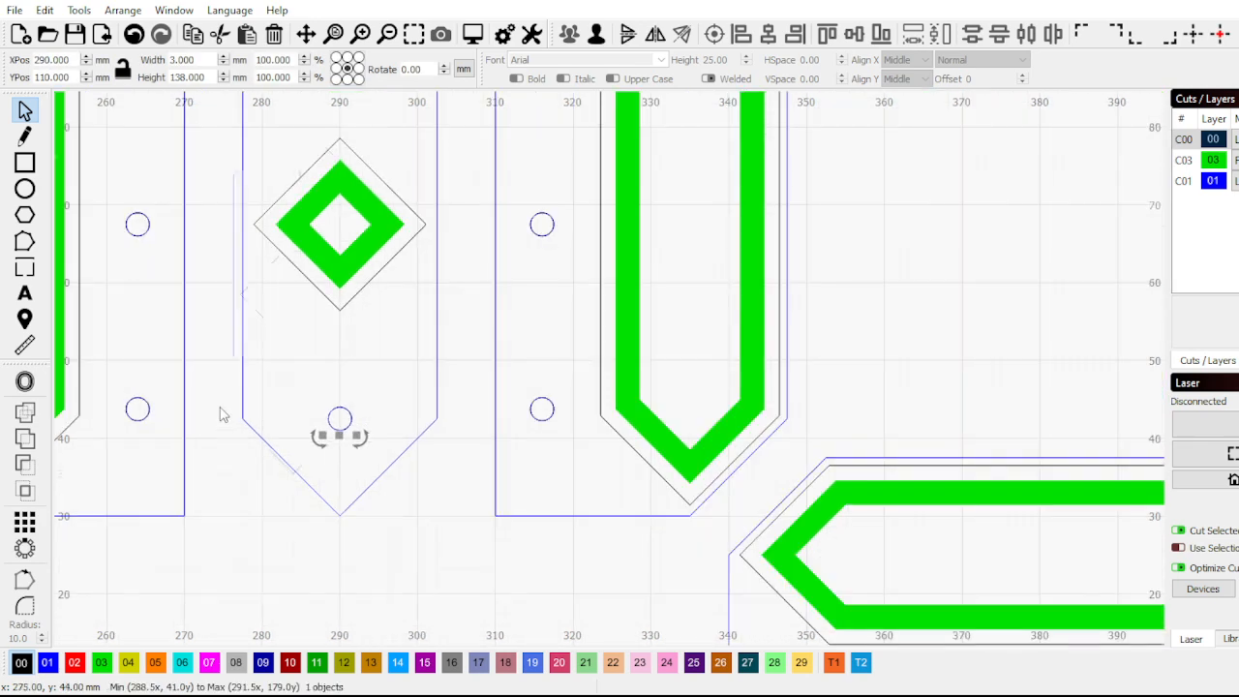
Paste a copy of the four-hole group and move it onto the second dot separators' holes, centred at X 600, Y 110 mm
scroll(233, 400, "down", 2)
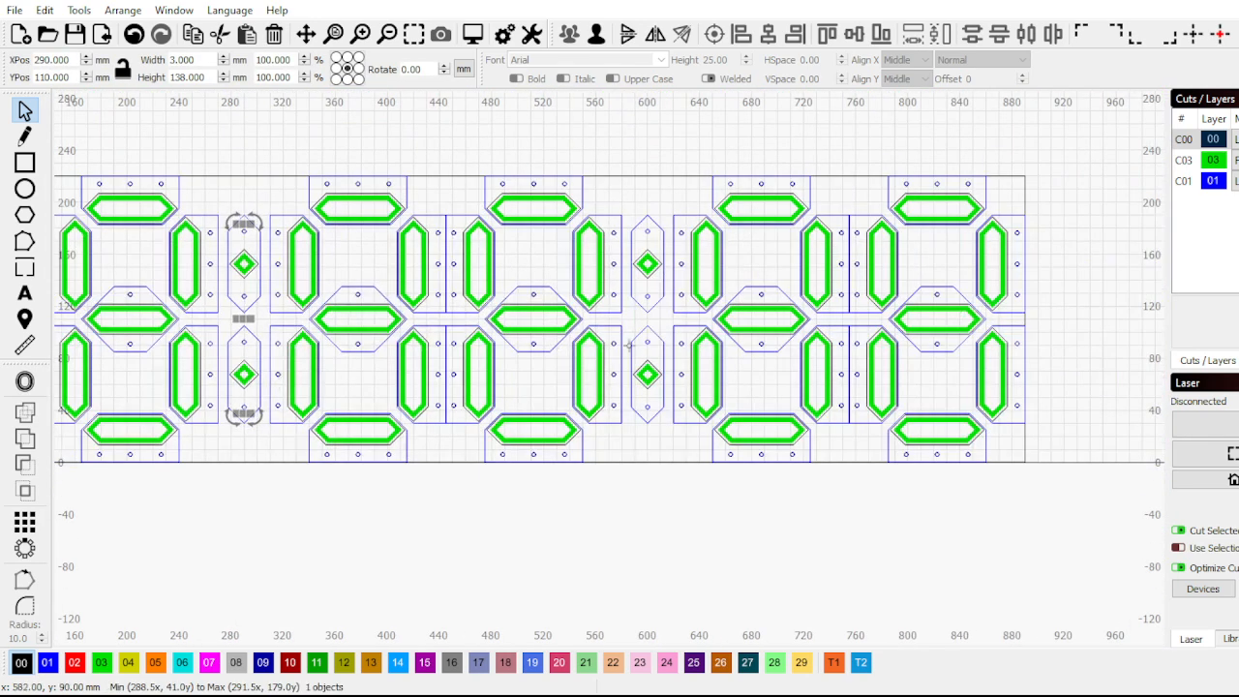
scroll(591, 398, "up", 8)
left_click(596, 403)
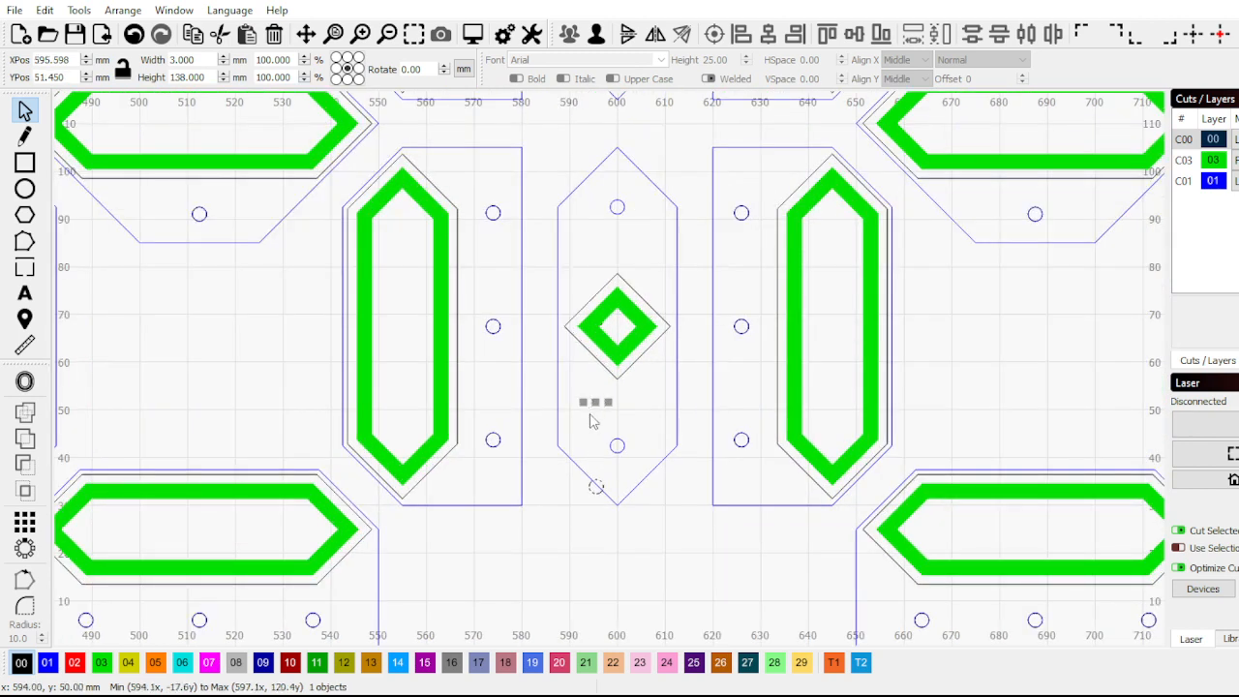
left_click_drag(592, 486, 610, 443)
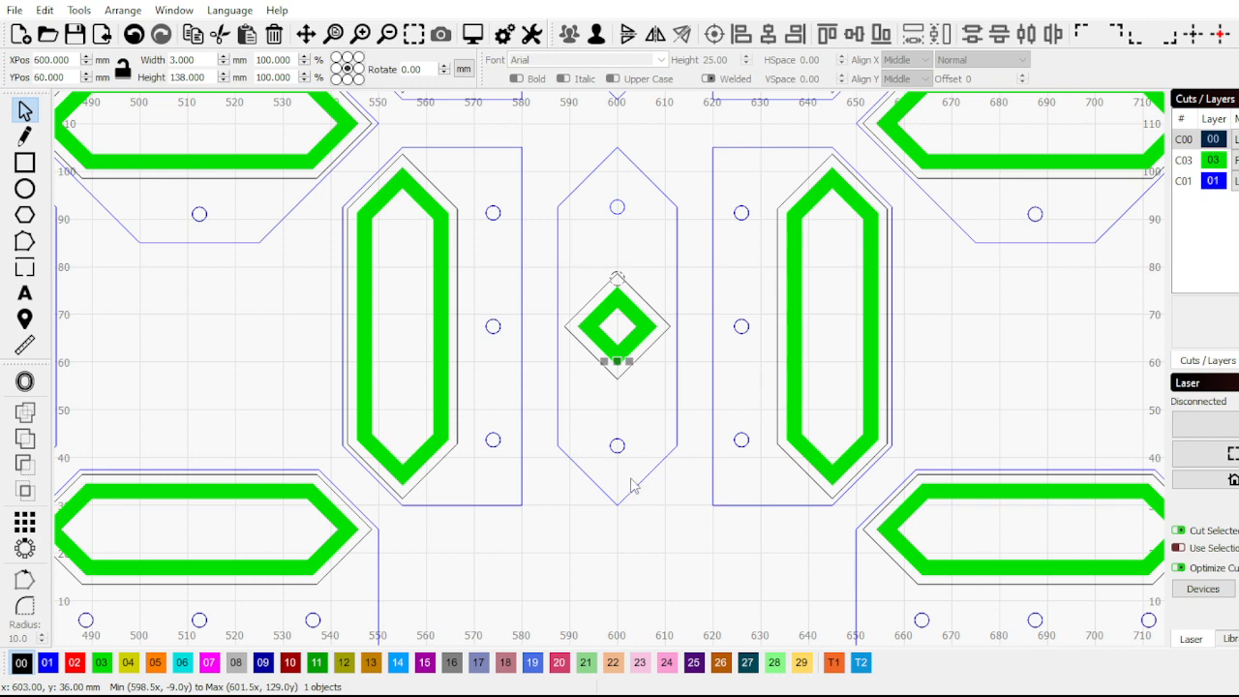
scroll(631, 484, "down", 5)
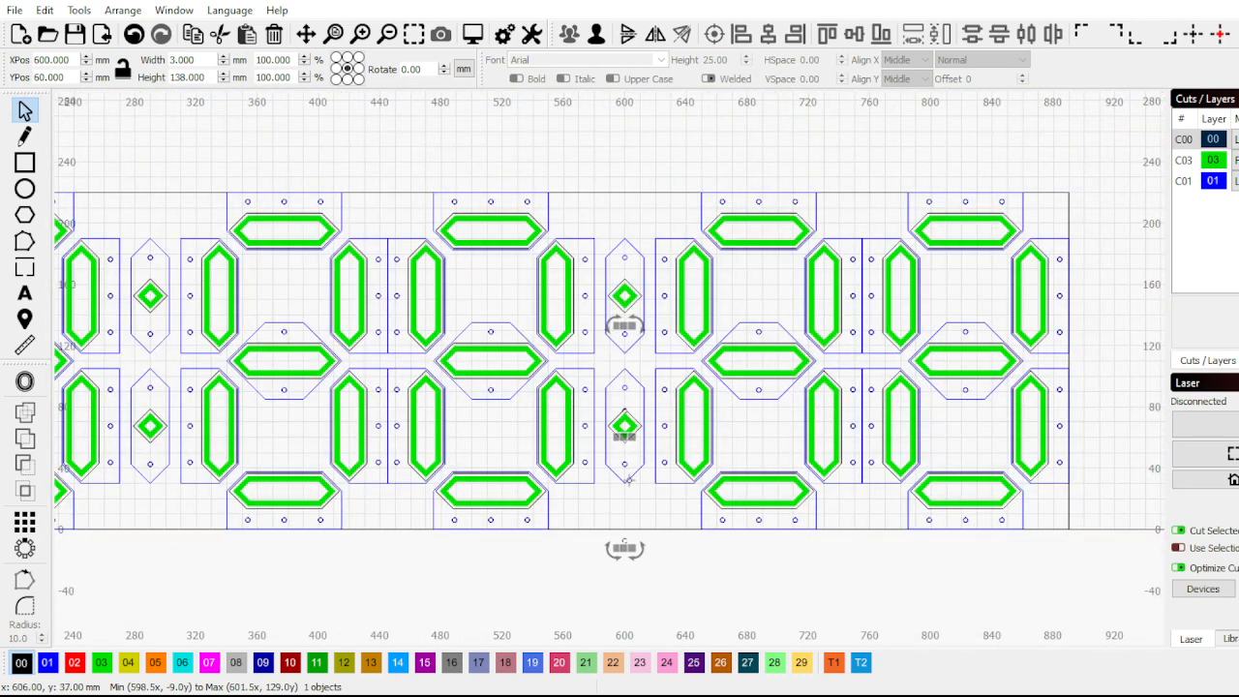
scroll(628, 478, "up", 4)
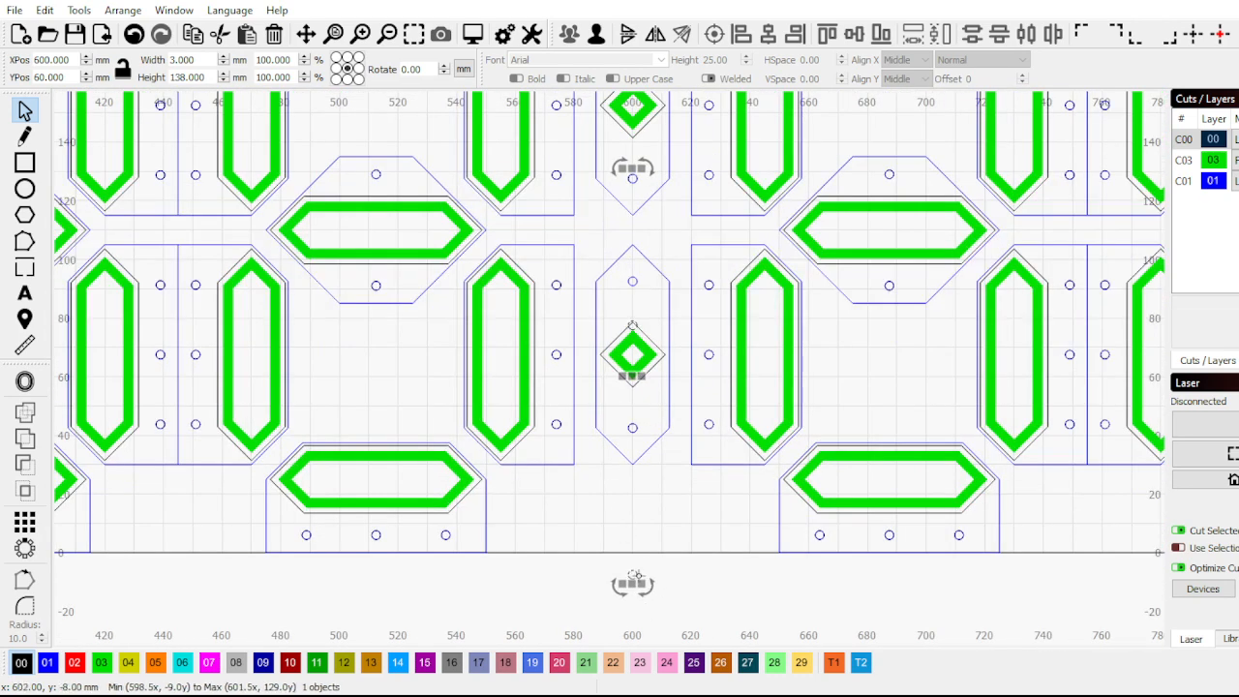
left_click_drag(632, 580, 636, 426)
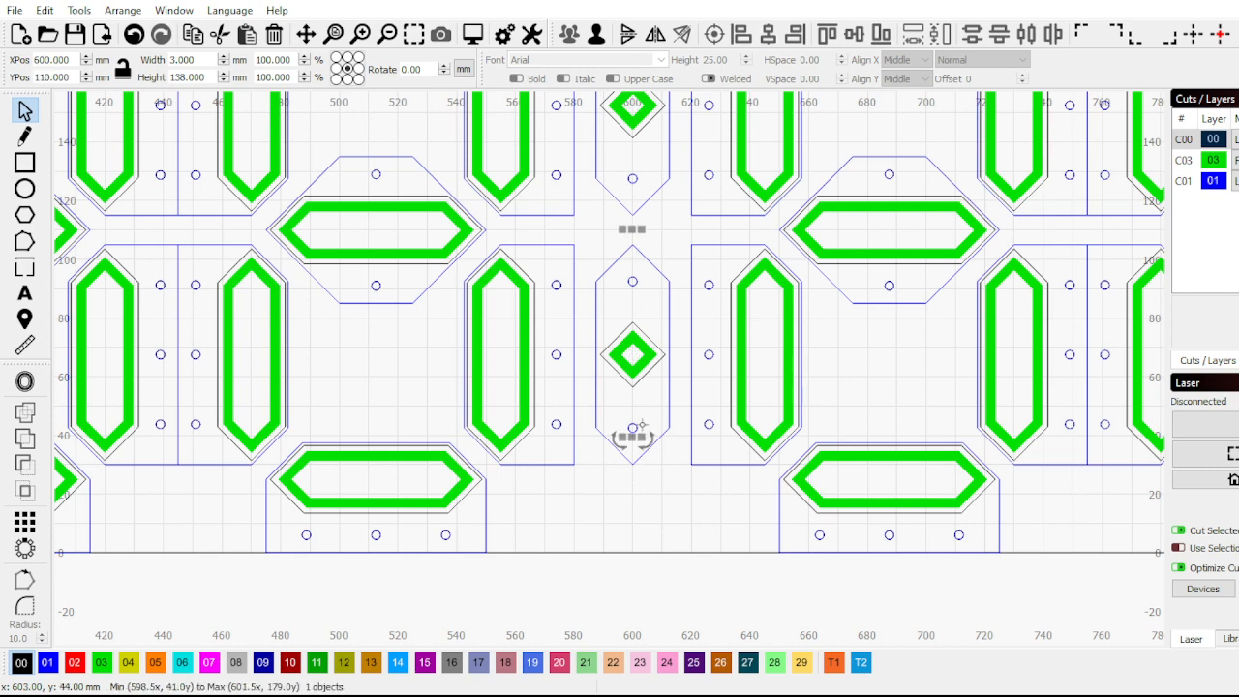
scroll(632, 428, "up", 5)
scroll(630, 431, "down", 5)
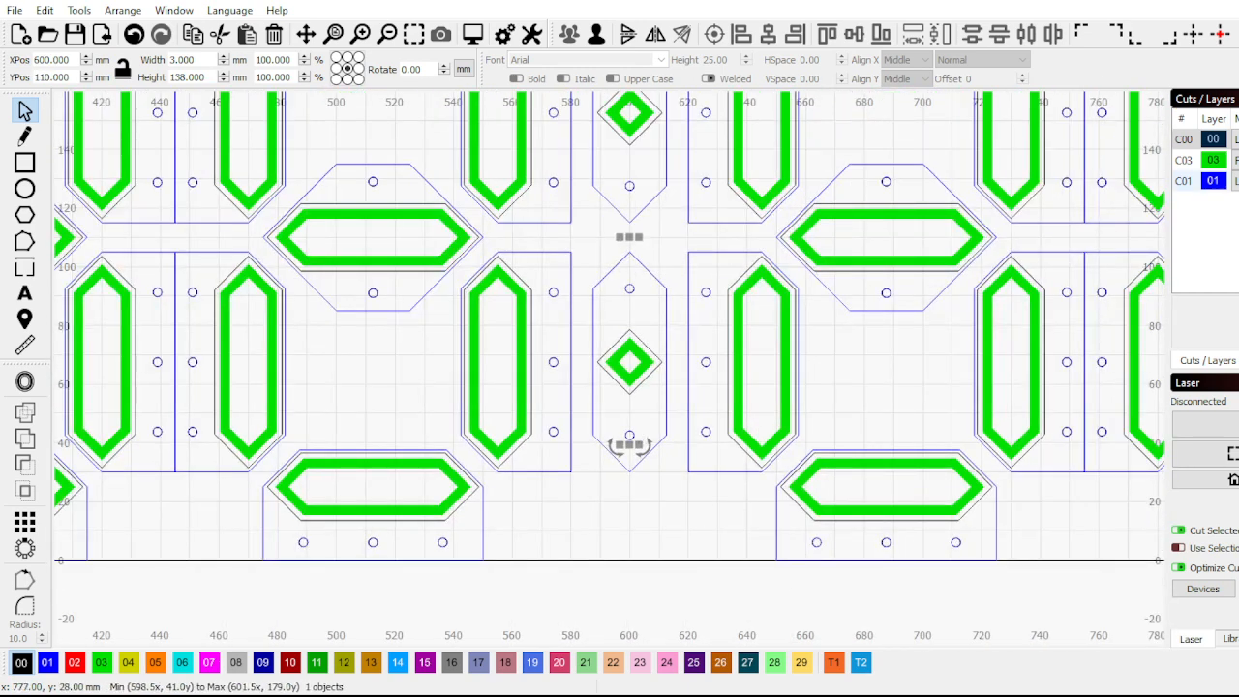
Hide the blue 01 and green 03 layers and inspect the layer 00 outlines and mounting holes across the whole display
left_click(1237, 181)
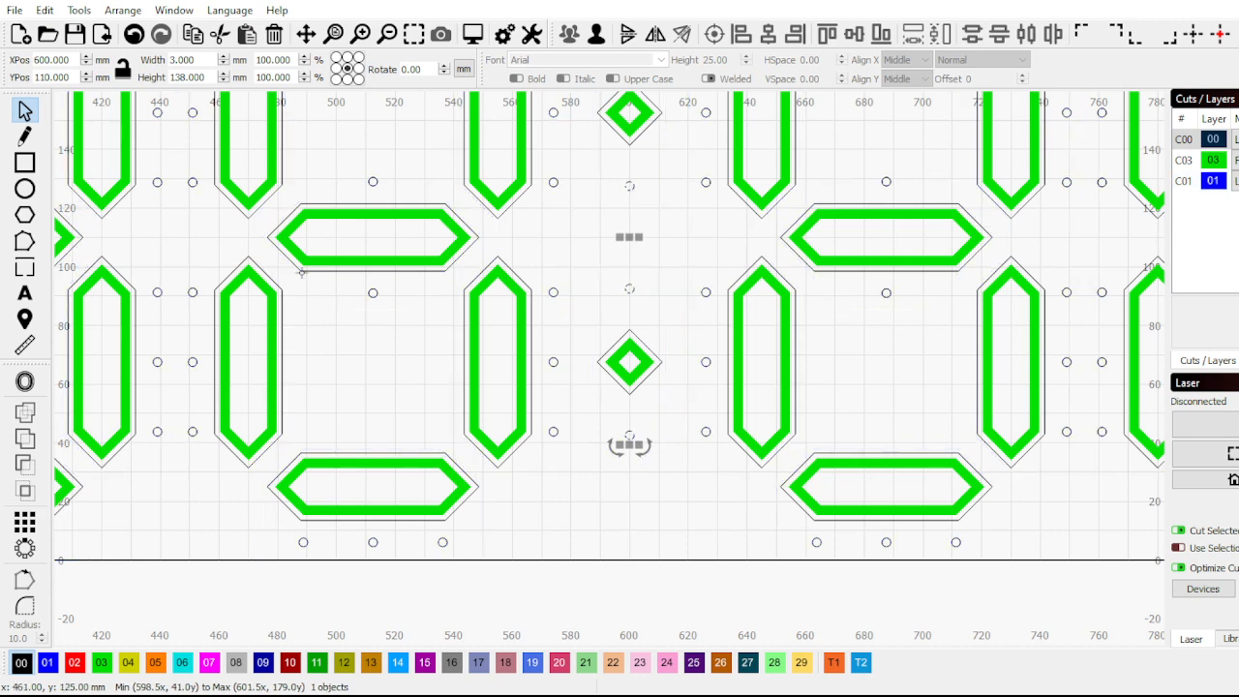
left_click(636, 539)
scroll(850, 496, "down", 3)
scroll(702, 375, "down", 3)
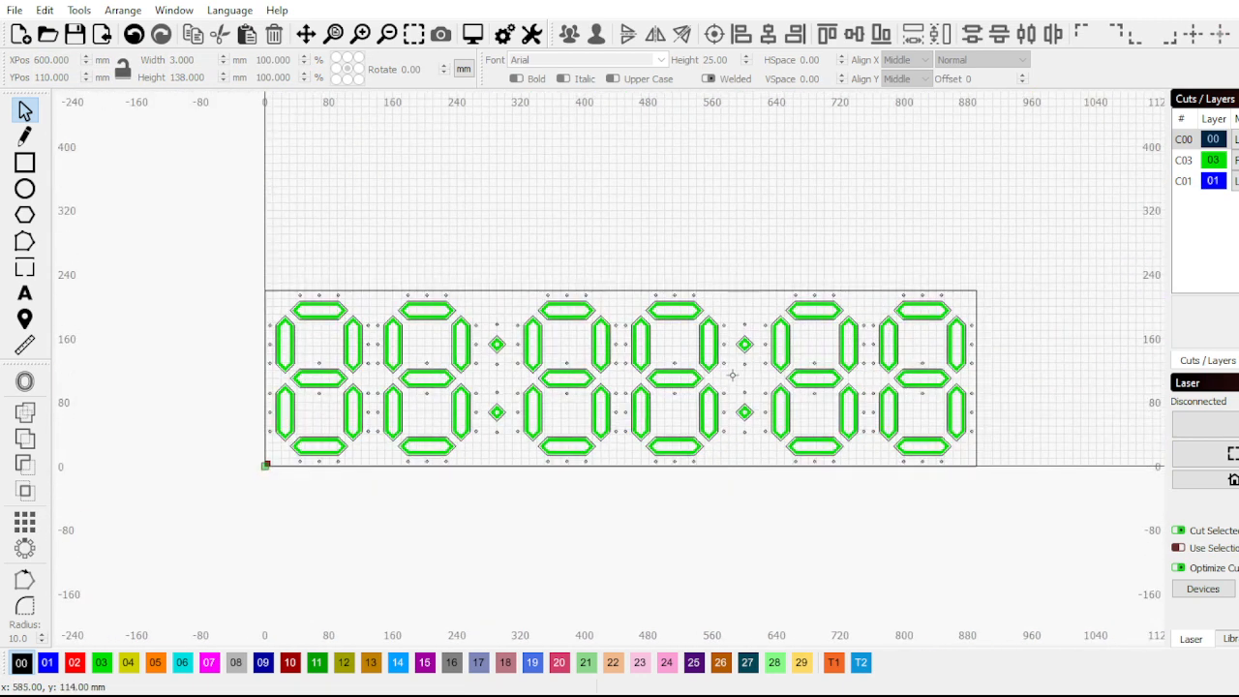
scroll(313, 420, "up", 3)
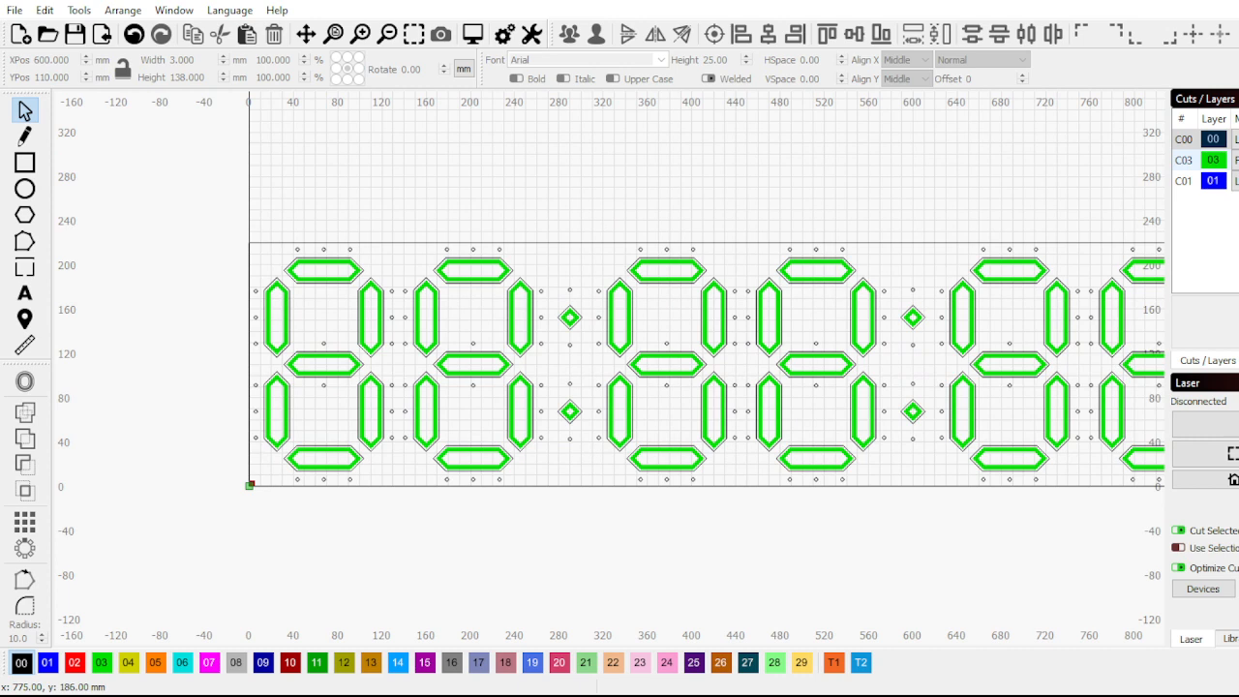
left_click(1236, 160)
scroll(415, 180, "down", 2)
scroll(382, 213, "up", 3)
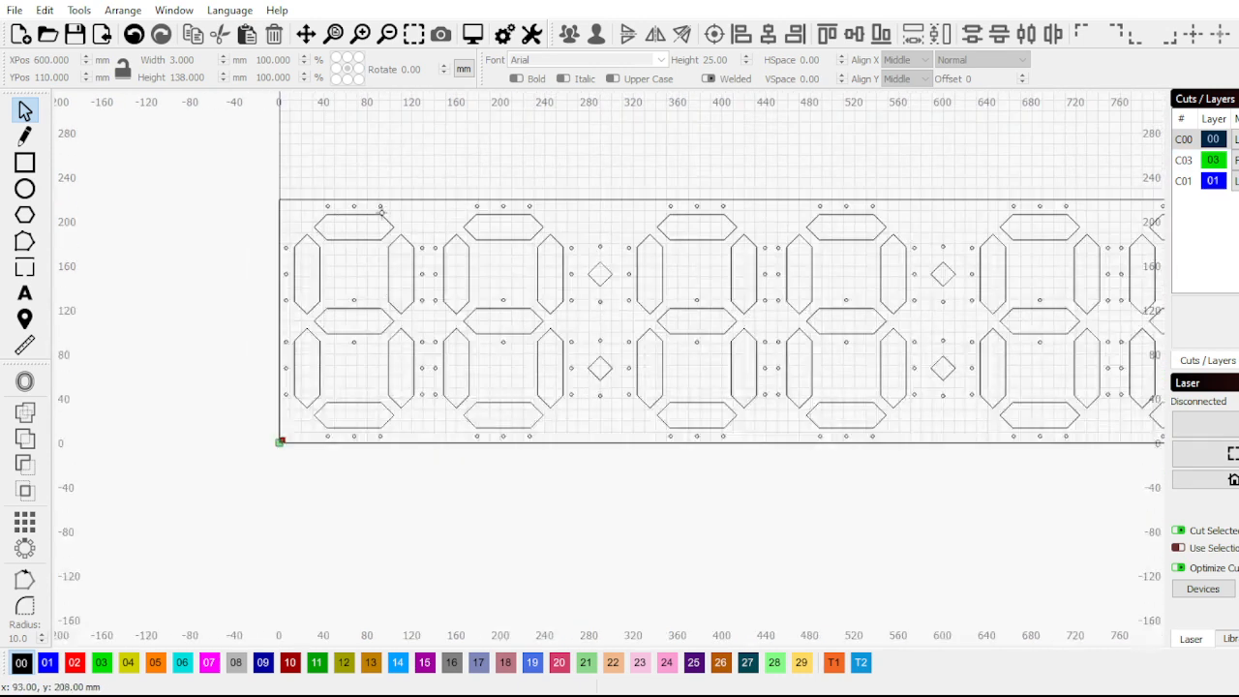
scroll(172, 257, "down", 3)
scroll(388, 282, "up", 1)
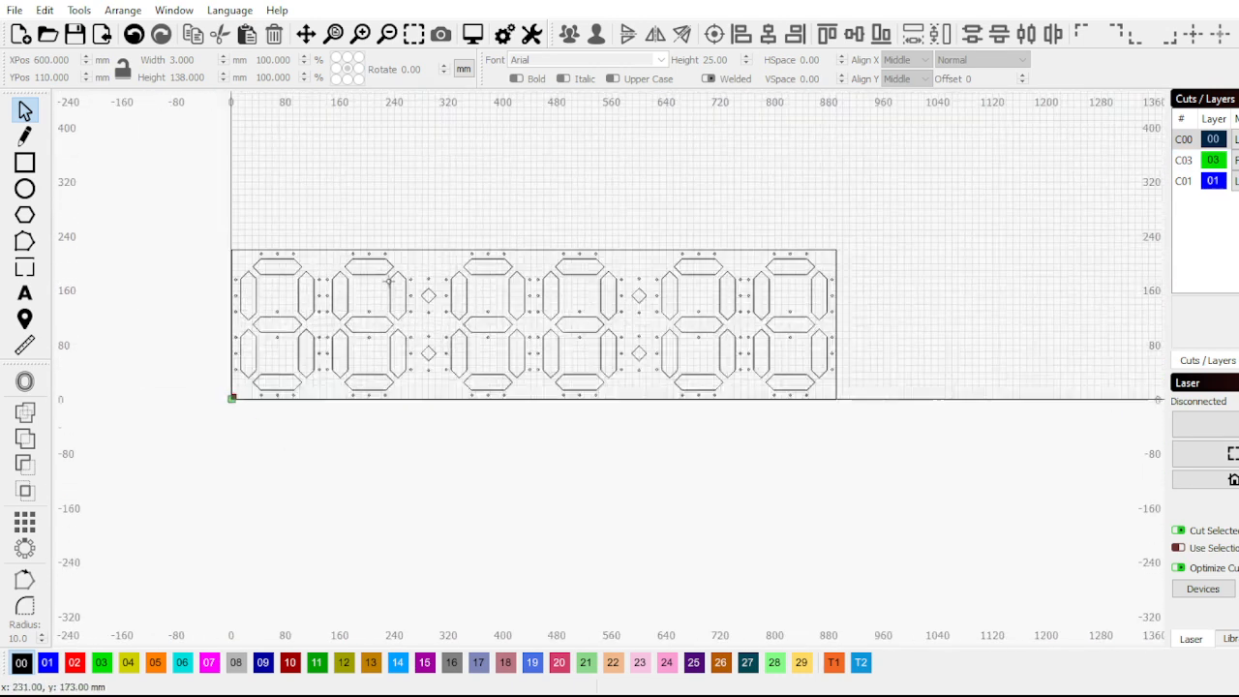
scroll(388, 282, "up", 1)
scroll(192, 373, "up", 1)
scroll(339, 360, "down", 1)
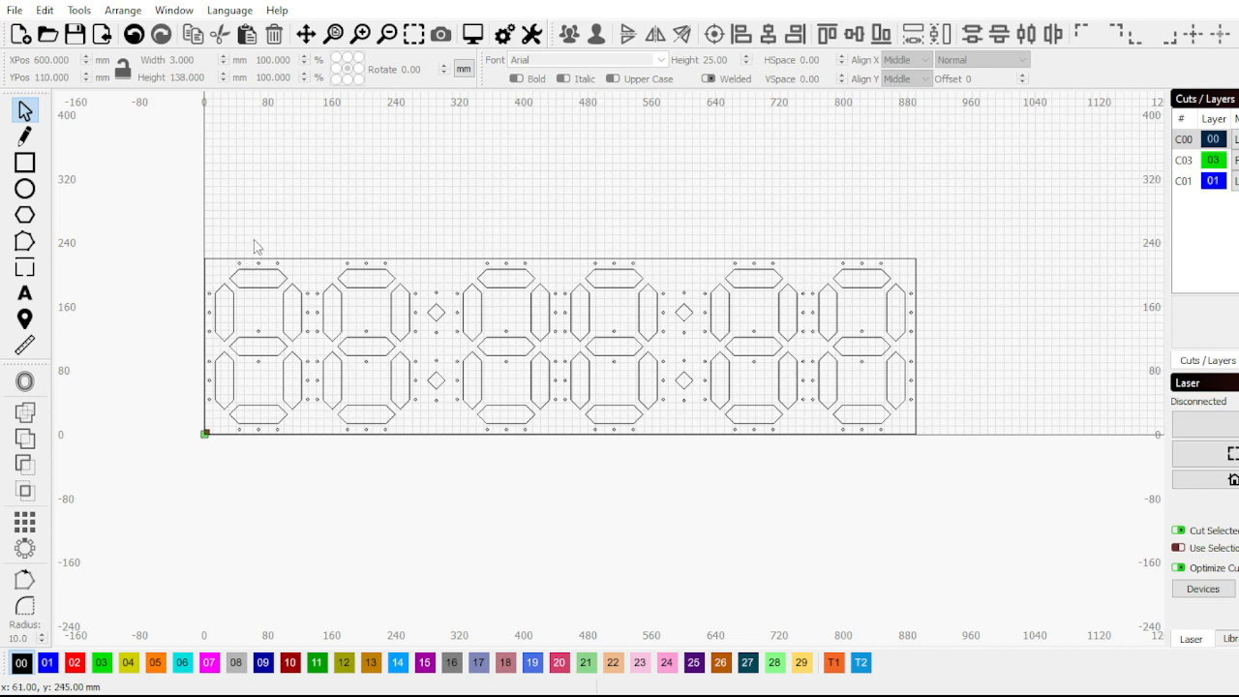
Select all visible layer 00 objects of the clock display, including the outer frame
left_click_drag(141, 248, 134, 182)
left_click(949, 476)
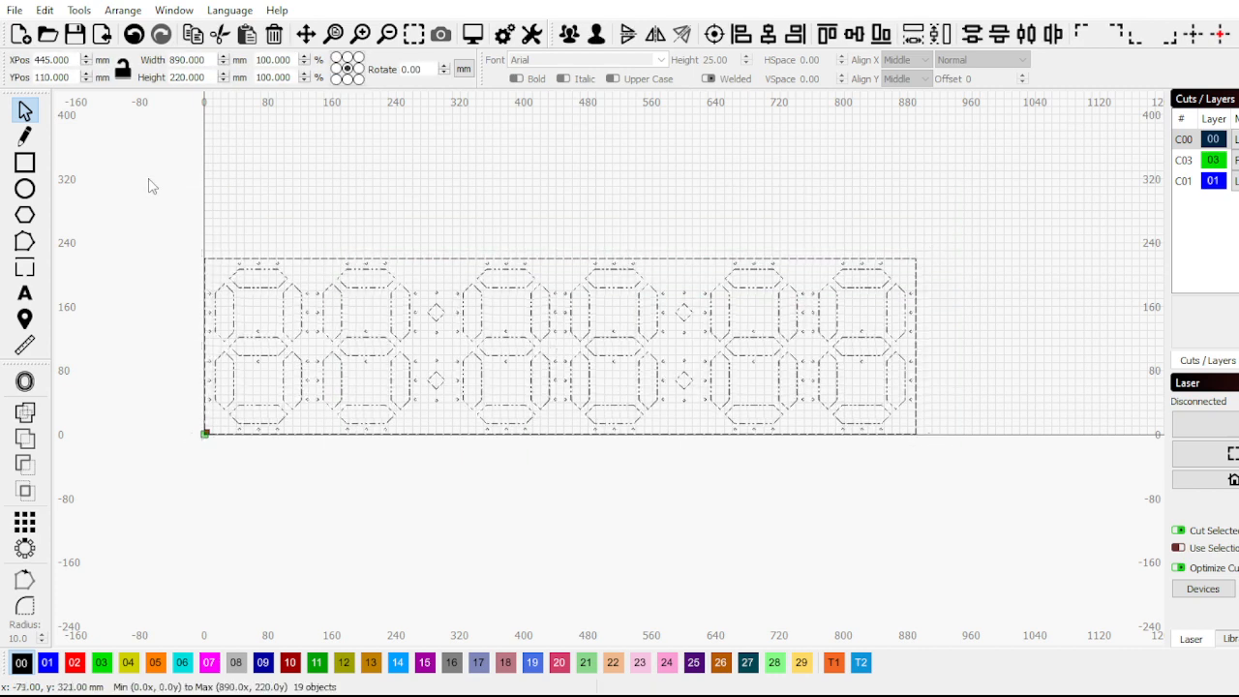
left_click(160, 184)
key("ctrl+a")
left_click(952, 480)
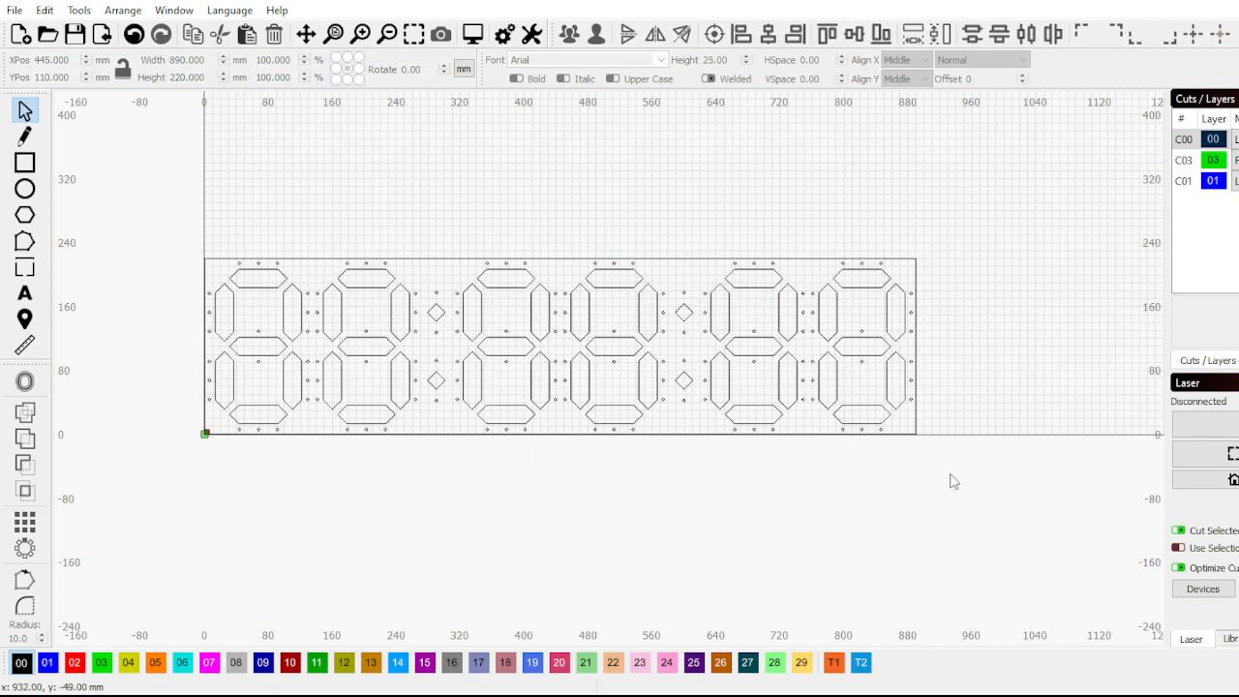